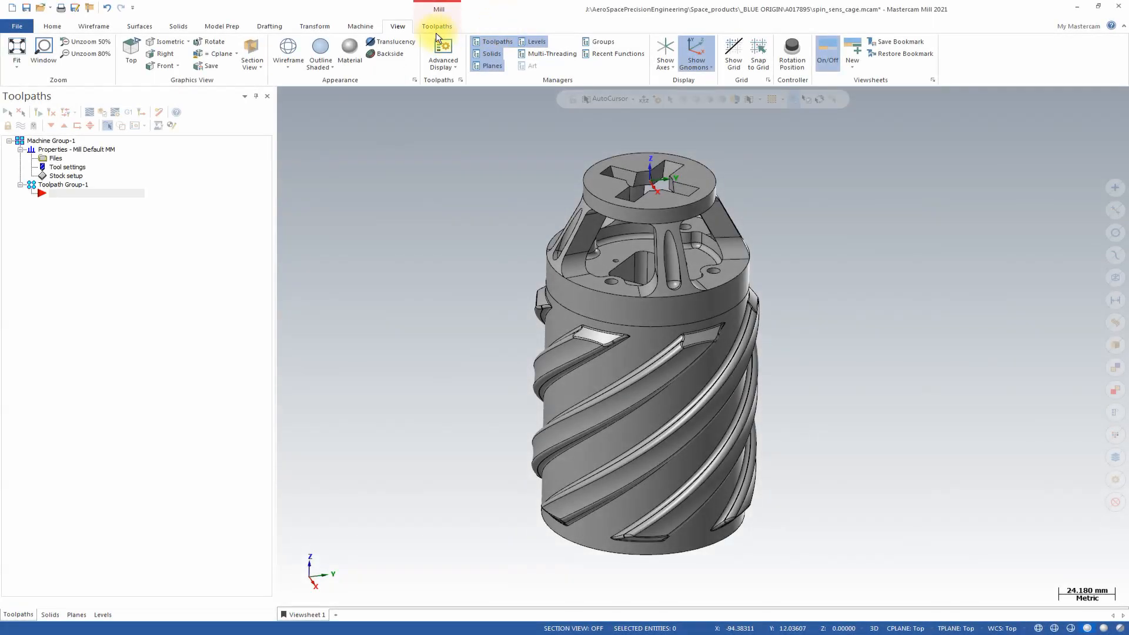
Copy all tool assemblies from the spin_sens_cage tool library into Machine Group-1 and accept the tool list.
{"action": "left_click", "coordinate": [438, 26]}
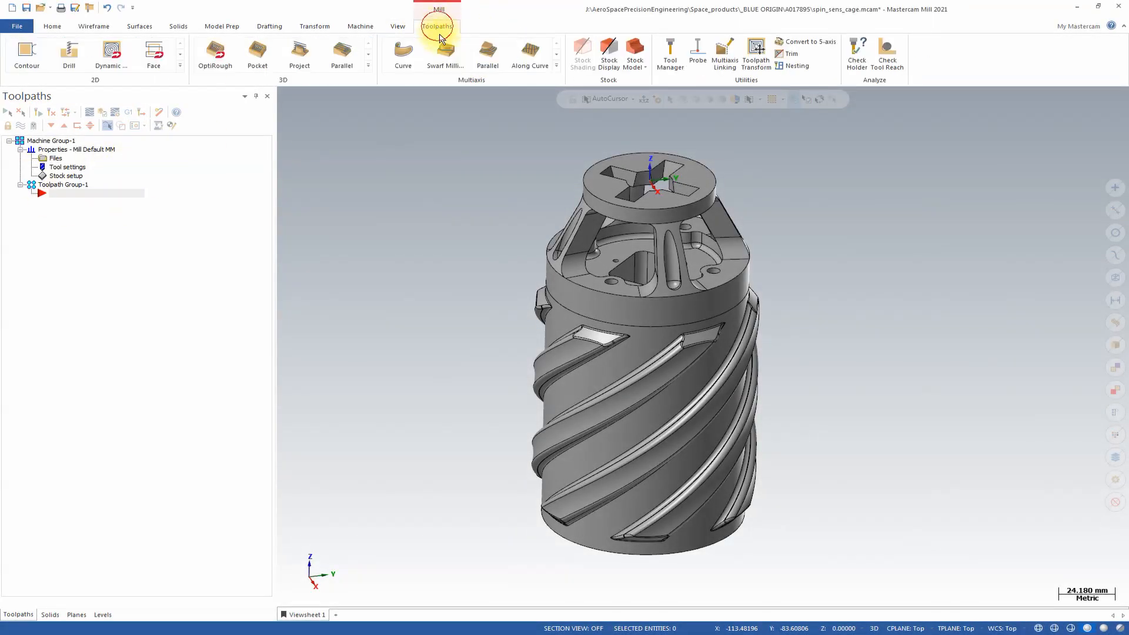
{"action": "left_click", "coordinate": [667, 54]}
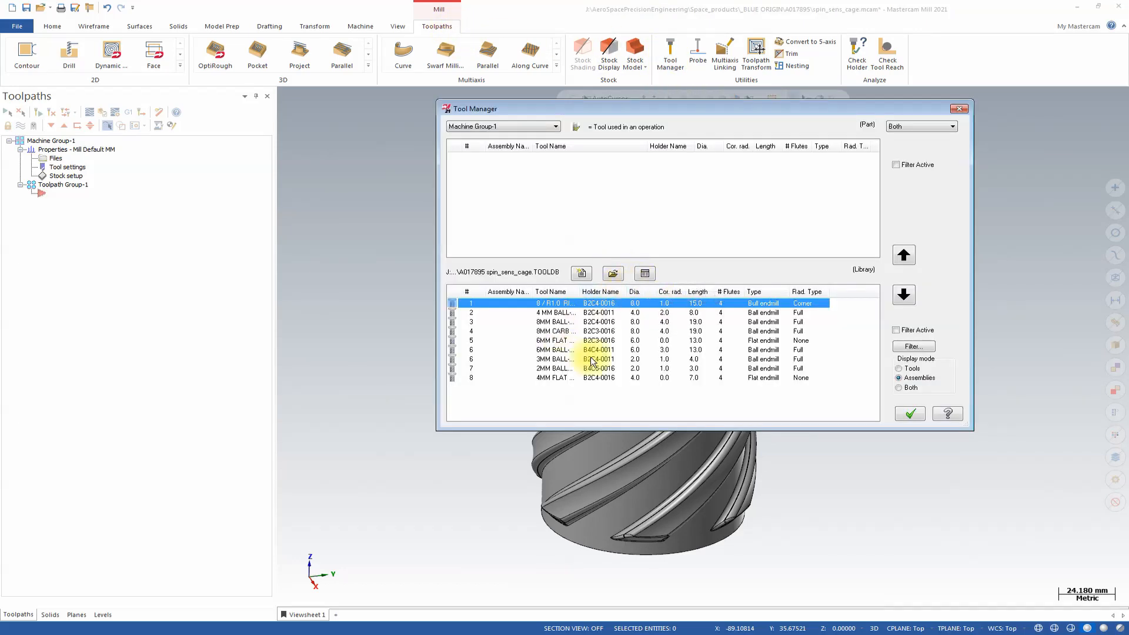
{"action": "left_click", "coordinate": [566, 312]}
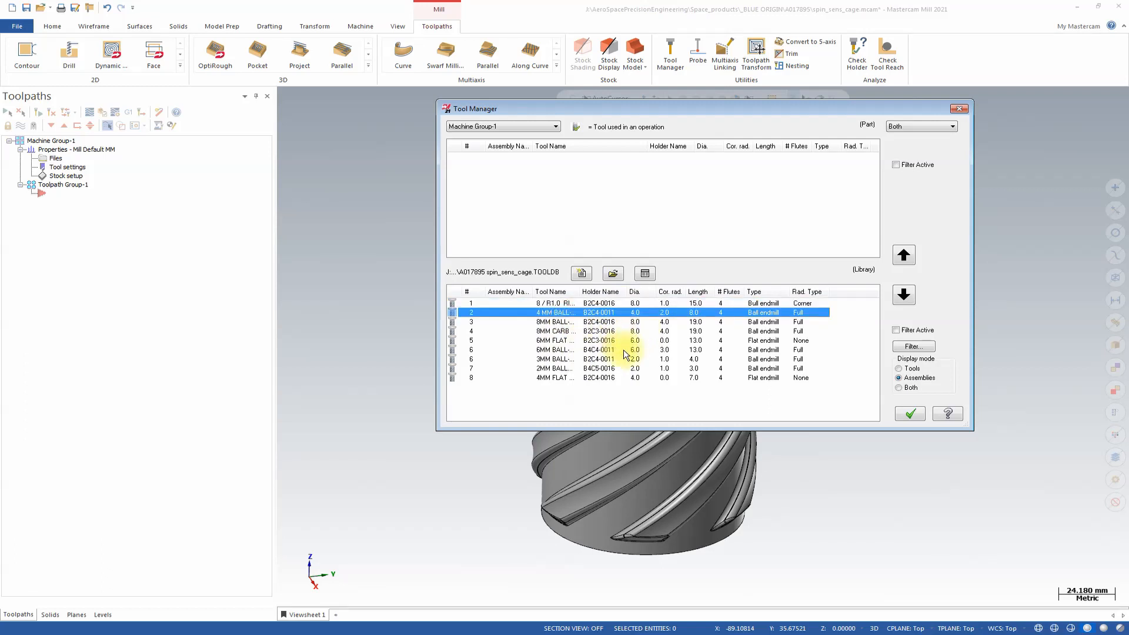
{"action": "key", "text": "ctrl+a"}
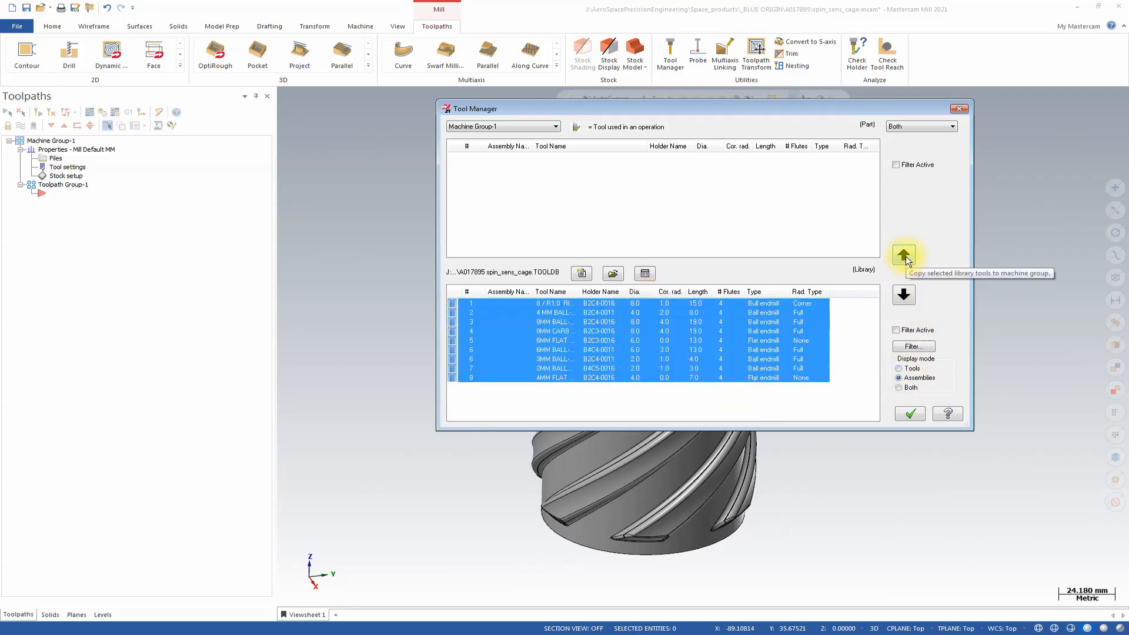
{"action": "left_click", "coordinate": [904, 255]}
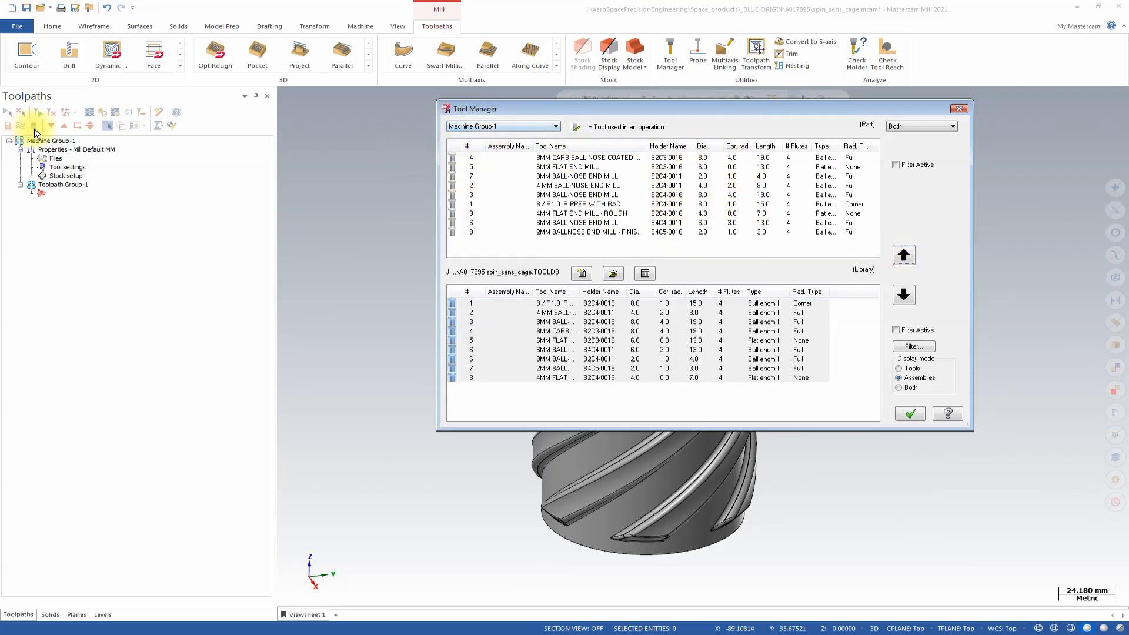
{"action": "left_click", "coordinate": [911, 413]}
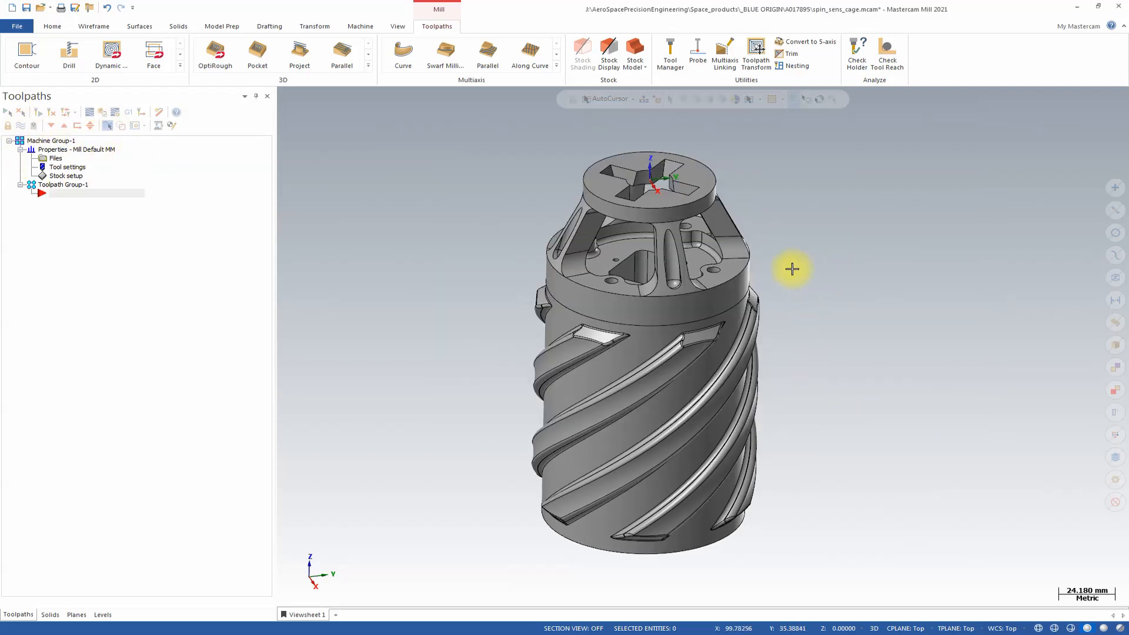
Define the stock as a Z-axis cylinder, 97.0 mm in diameter and about 171.025 mm high, and display it.
{"action": "left_click", "coordinate": [50, 178]}
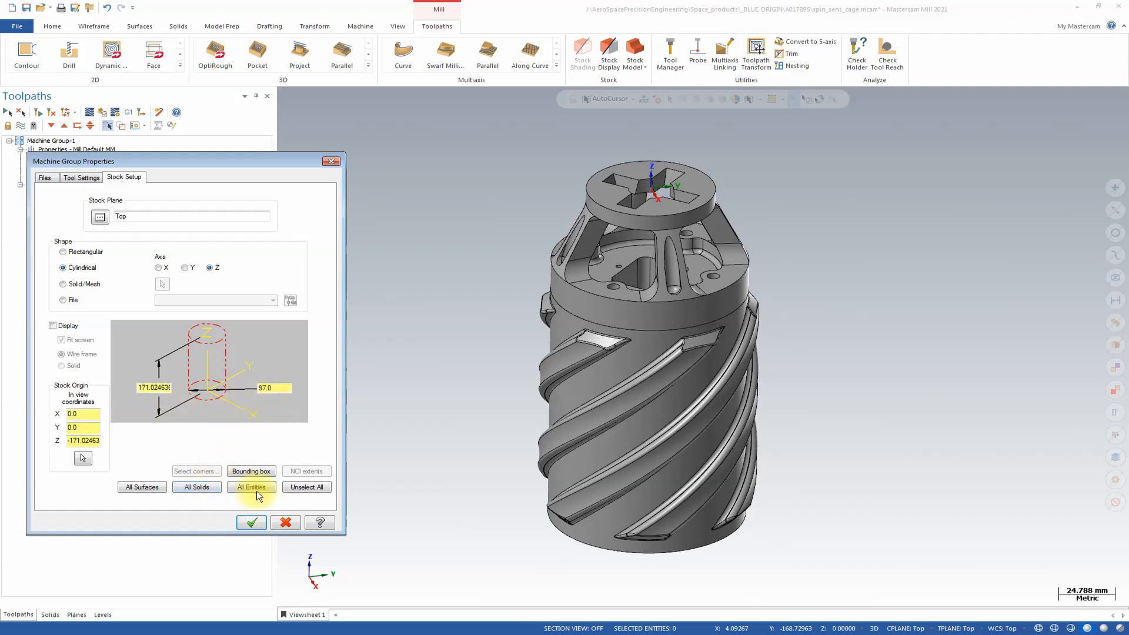
{"action": "left_click", "coordinate": [252, 522]}
{"action": "left_click", "coordinate": [608, 47]}
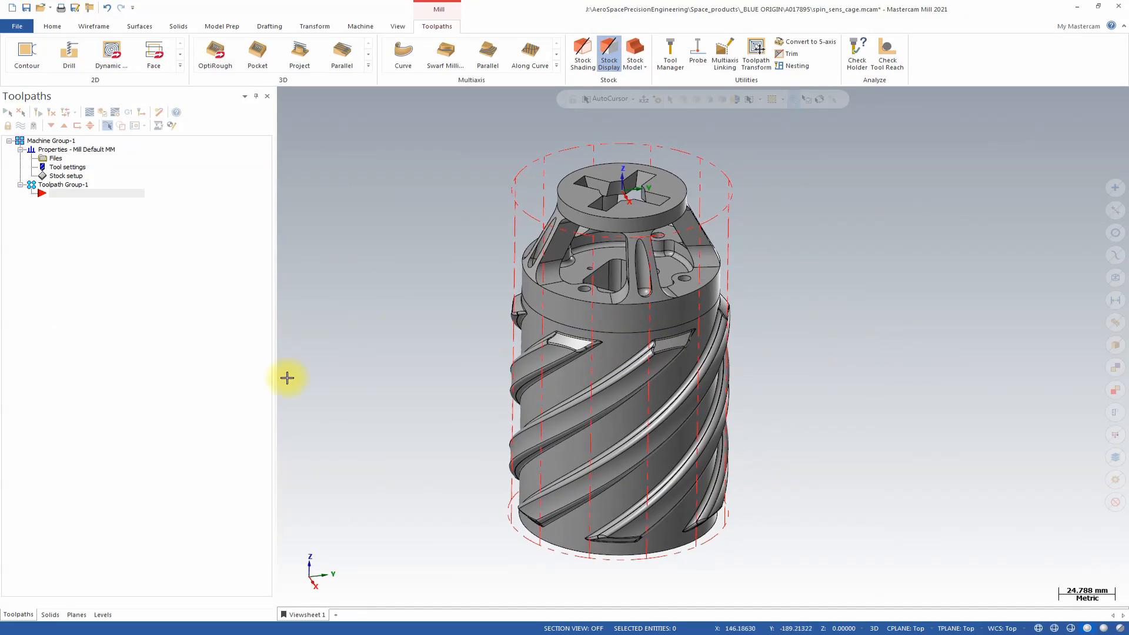
Select level 1, Roughing - fill holes, as the working level for the fill geometry.
{"action": "left_click", "coordinate": [102, 614]}
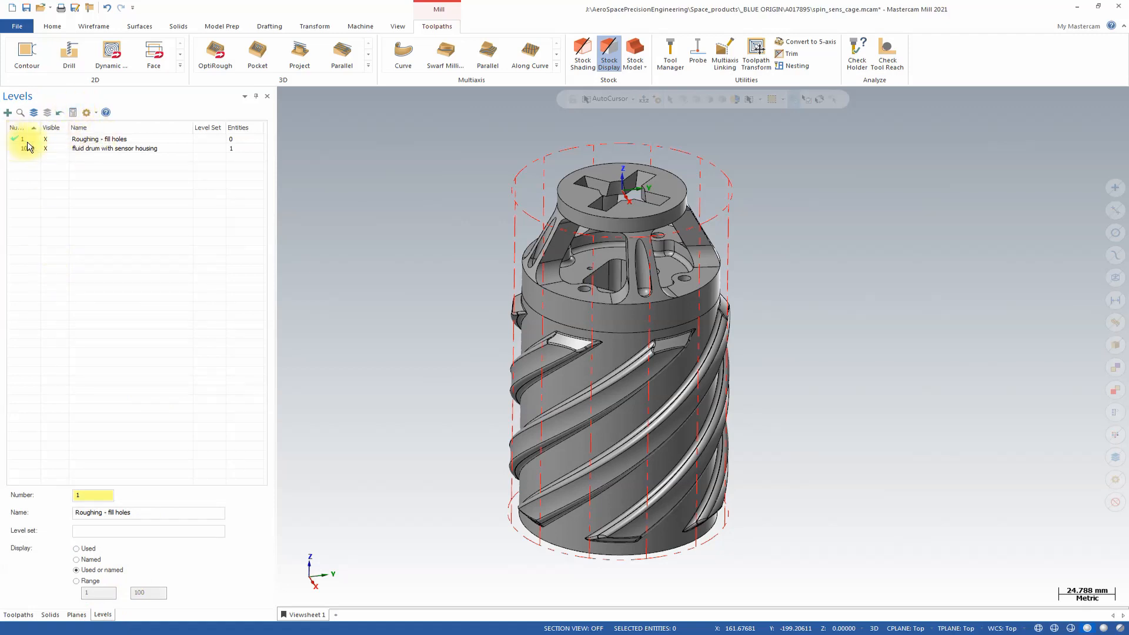
{"action": "left_click", "coordinate": [77, 142]}
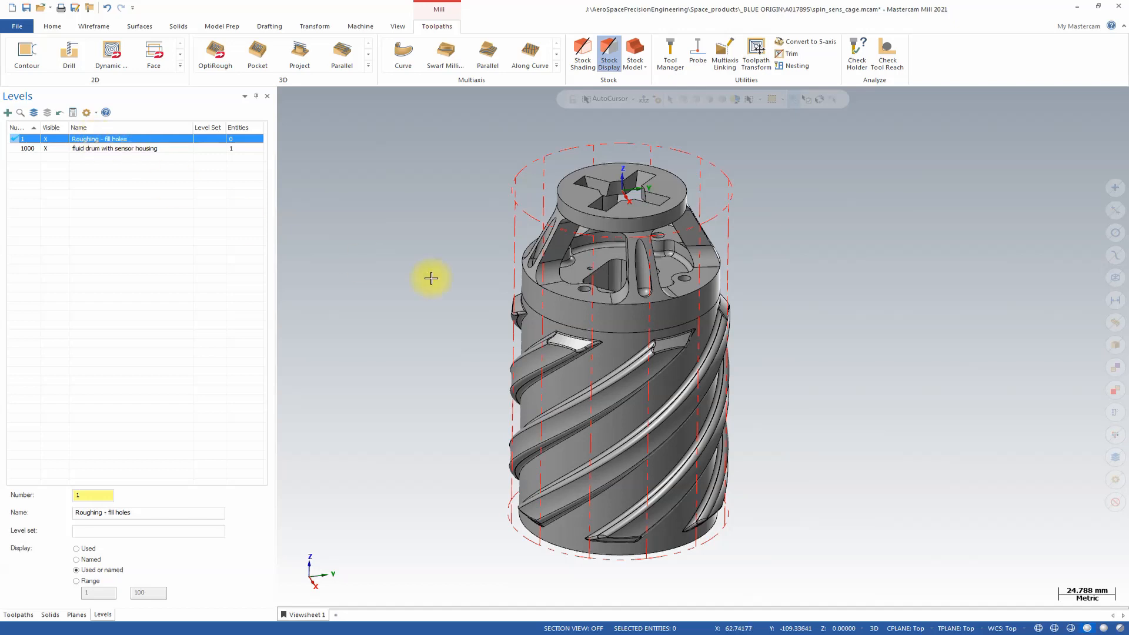
{"action": "middle_click_drag", "start_coordinate": [669, 403], "coordinate": [496, 221]}
{"action": "scroll", "coordinate": [694, 253], "scroll_direction": "up", "scroll_amount": 3}
{"action": "scroll", "coordinate": [710, 276], "scroll_direction": "up", "scroll_amount": 1}
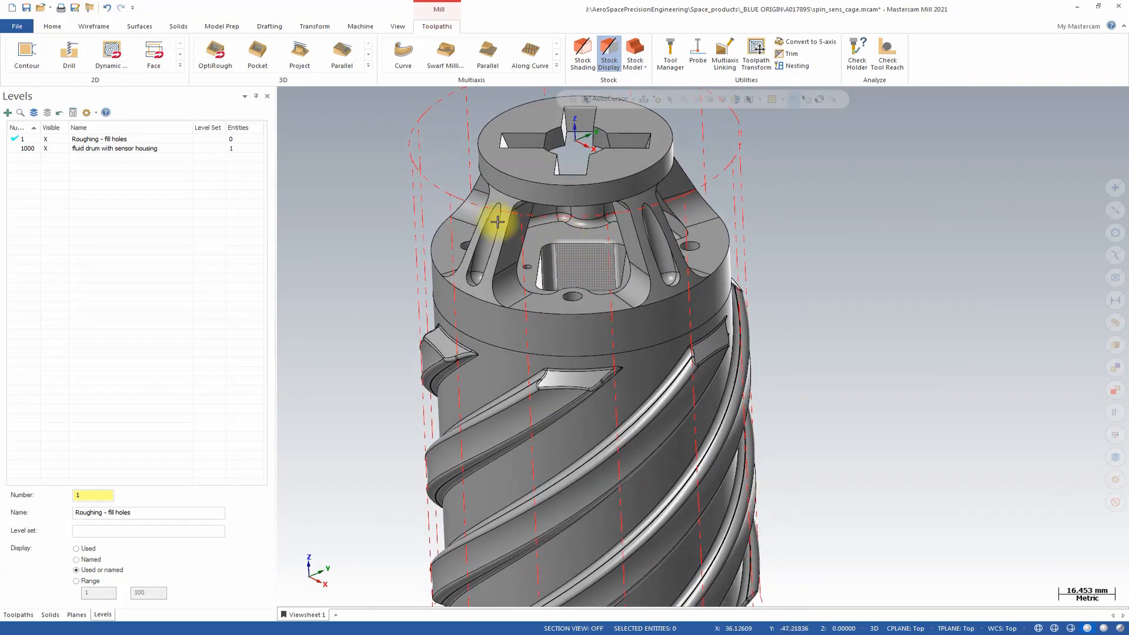
Fill all internal holes of the recessed floor face beneath the top disc using Fill Holes.
{"action": "left_click", "coordinate": [146, 26]}
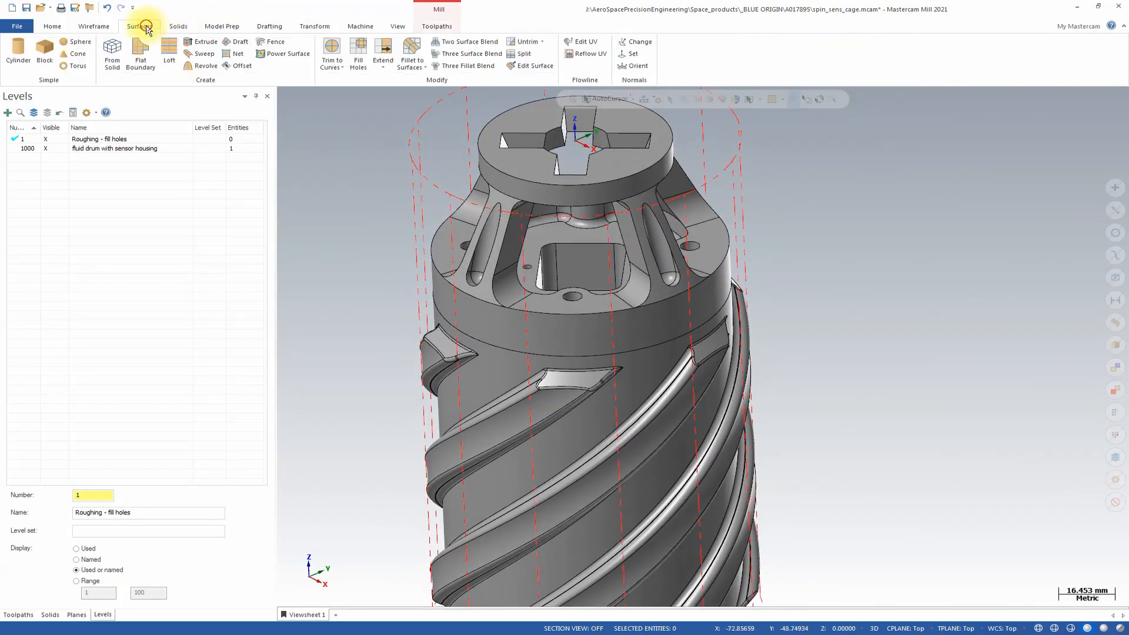
{"action": "left_click", "coordinate": [359, 53]}
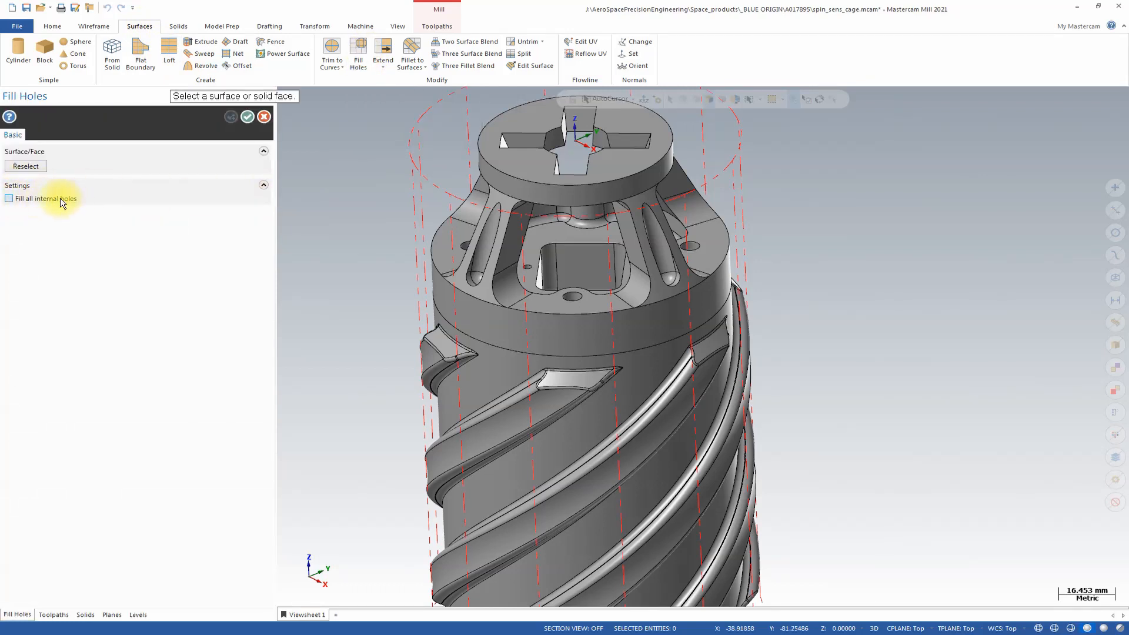
{"action": "left_click", "coordinate": [9, 199]}
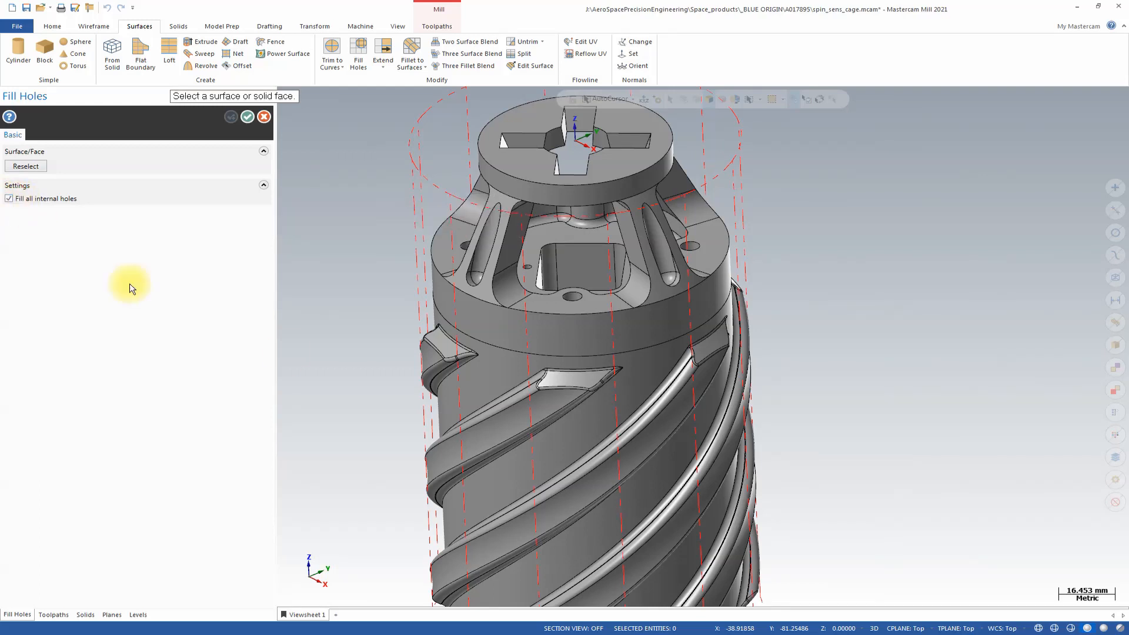
{"action": "scroll", "coordinate": [551, 236], "scroll_direction": "up", "scroll_amount": 4}
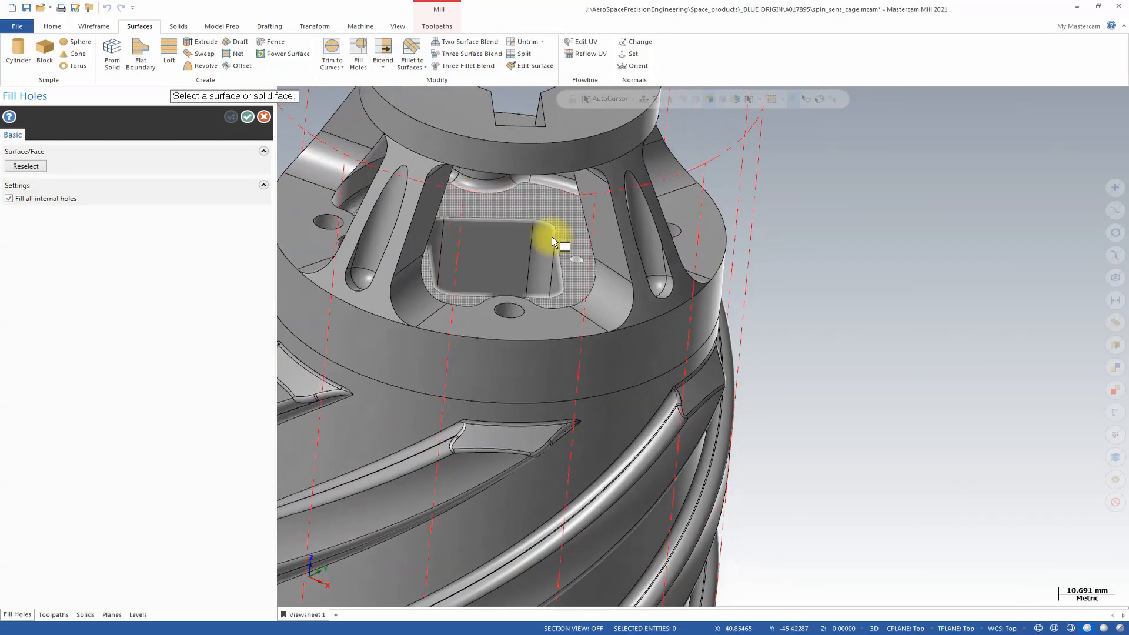
{"action": "left_click", "coordinate": [535, 257]}
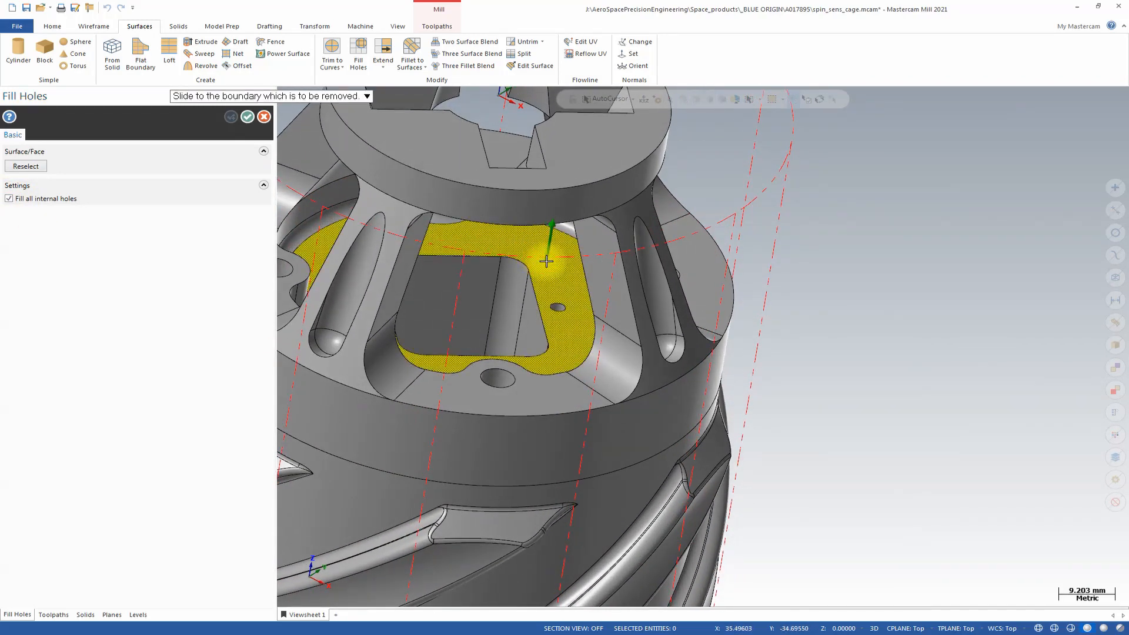
{"action": "left_click", "coordinate": [547, 259]}
{"action": "scroll", "coordinate": [568, 308], "scroll_direction": "down", "scroll_amount": 1}
{"action": "middle_click_drag", "start_coordinate": [567, 308], "coordinate": [591, 309]}
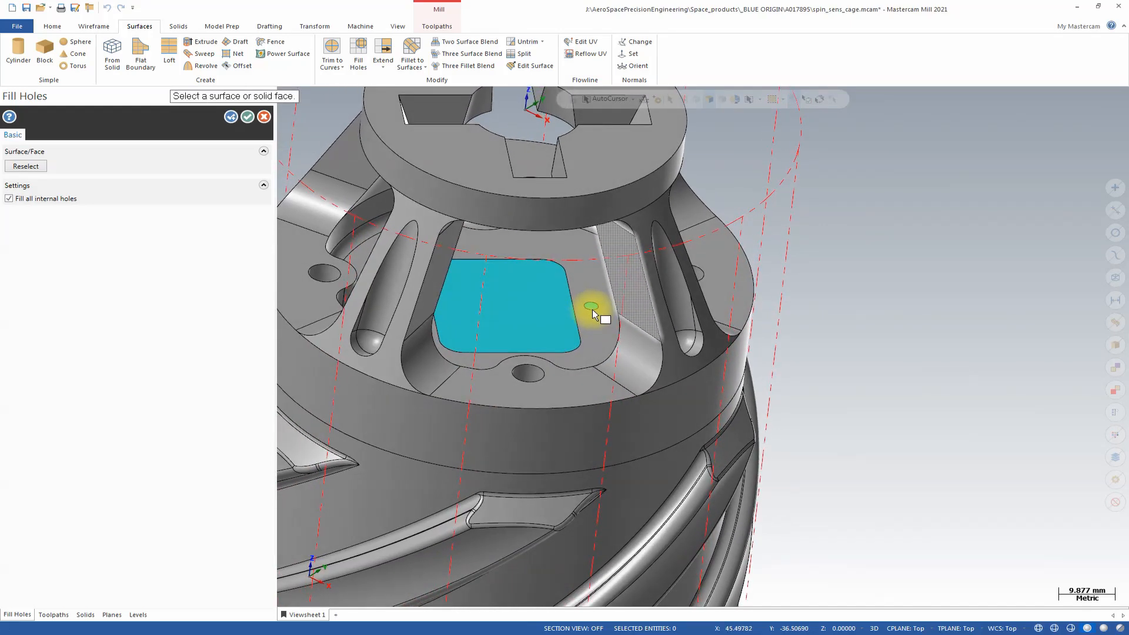
{"action": "middle_click_drag", "start_coordinate": [479, 270], "coordinate": [517, 286]}
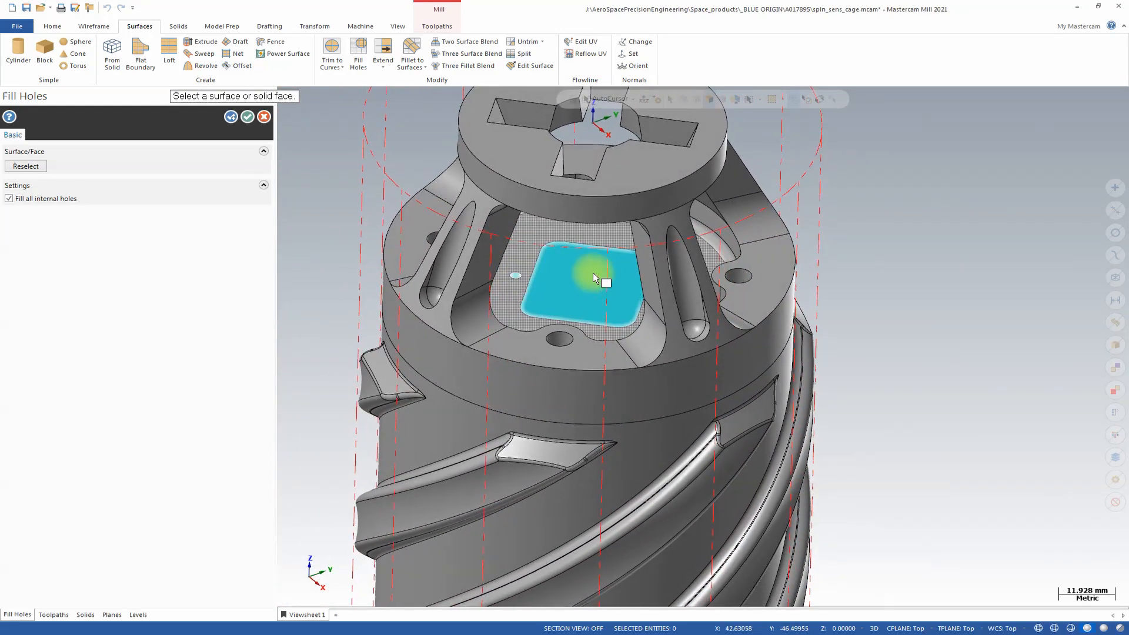
{"action": "middle_click_drag", "start_coordinate": [605, 277], "coordinate": [564, 252]}
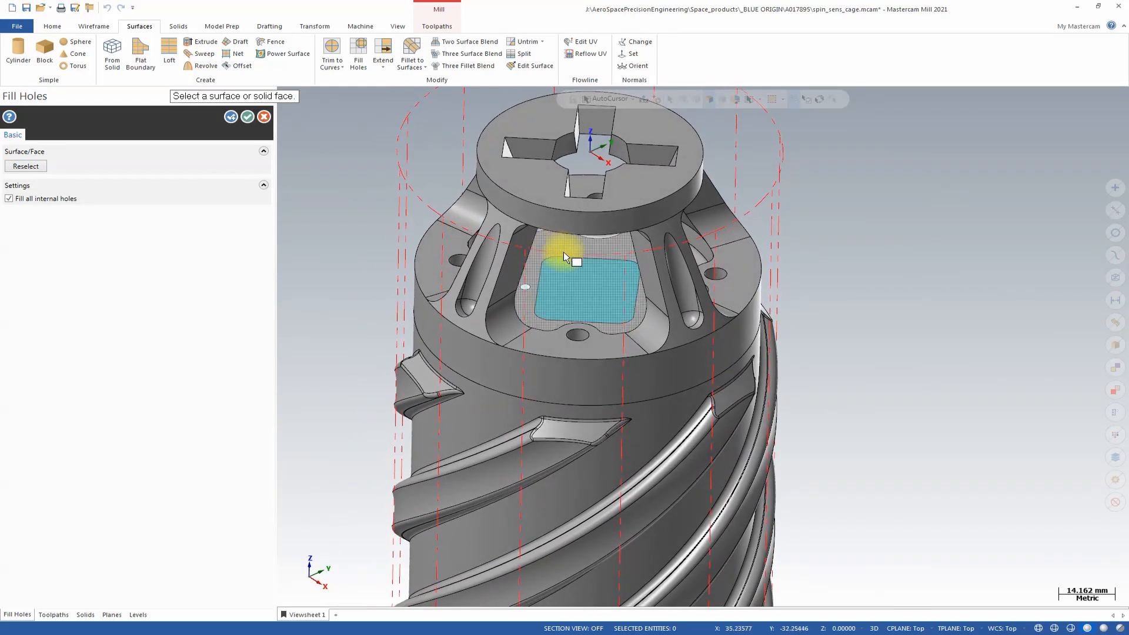
{"action": "left_click", "coordinate": [248, 117]}
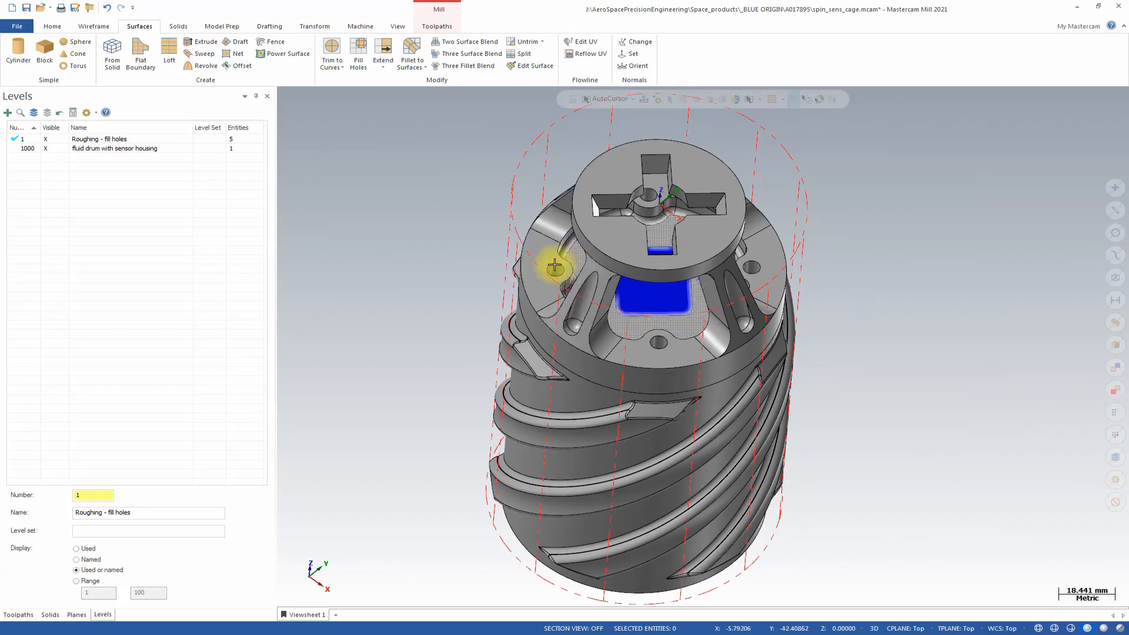
Start a 3+2 Automatic Roughing toolpath with the 8 / R1.0 RIPPER WITH RAD tool and enable Job Setup stock.
{"action": "left_click", "coordinate": [445, 26]}
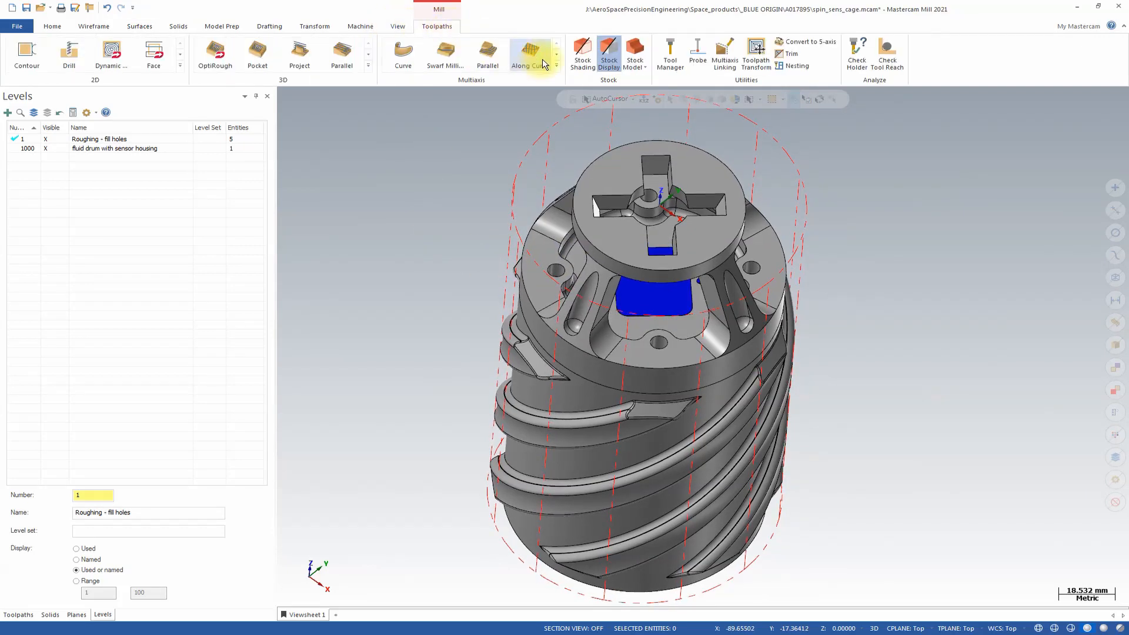
{"action": "left_click", "coordinate": [555, 66]}
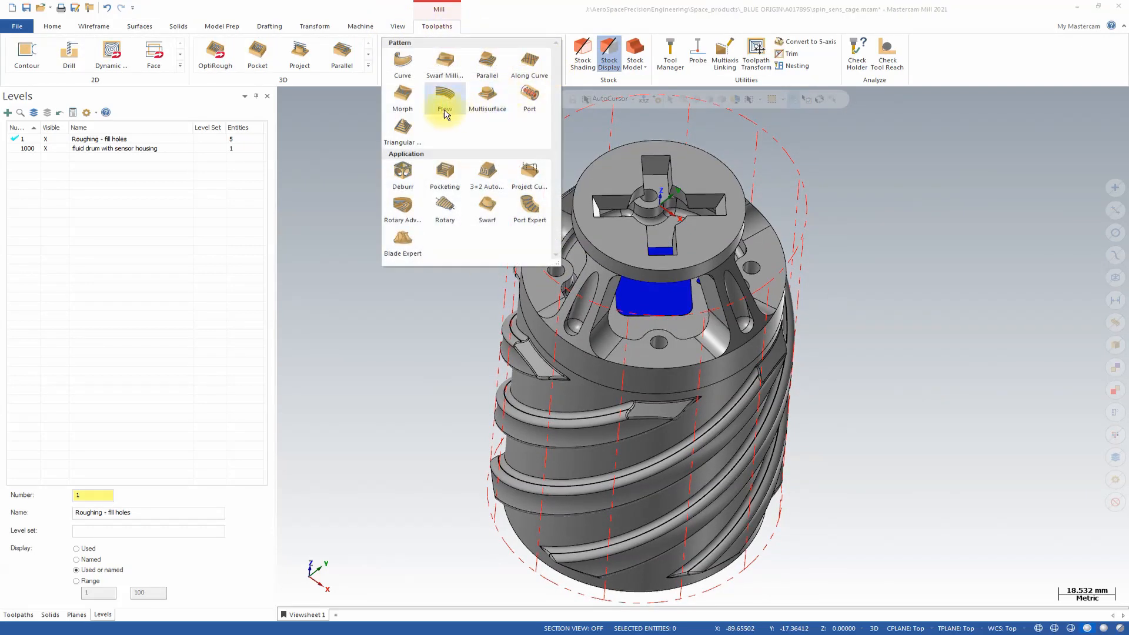
{"action": "left_click", "coordinate": [487, 176]}
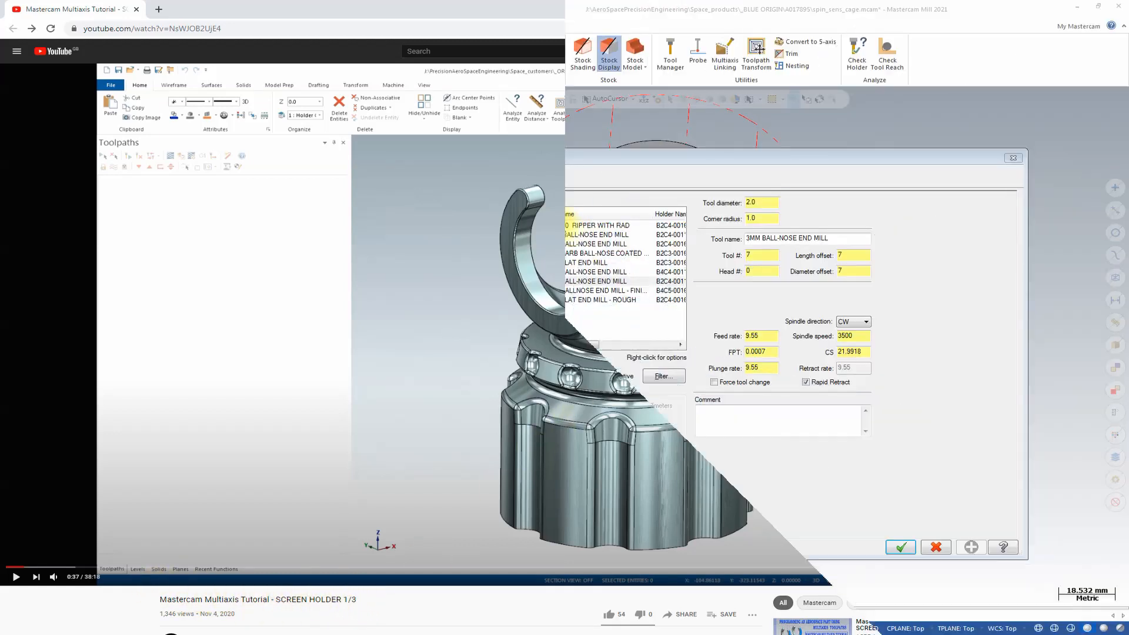
{"action": "left_click", "coordinate": [568, 225]}
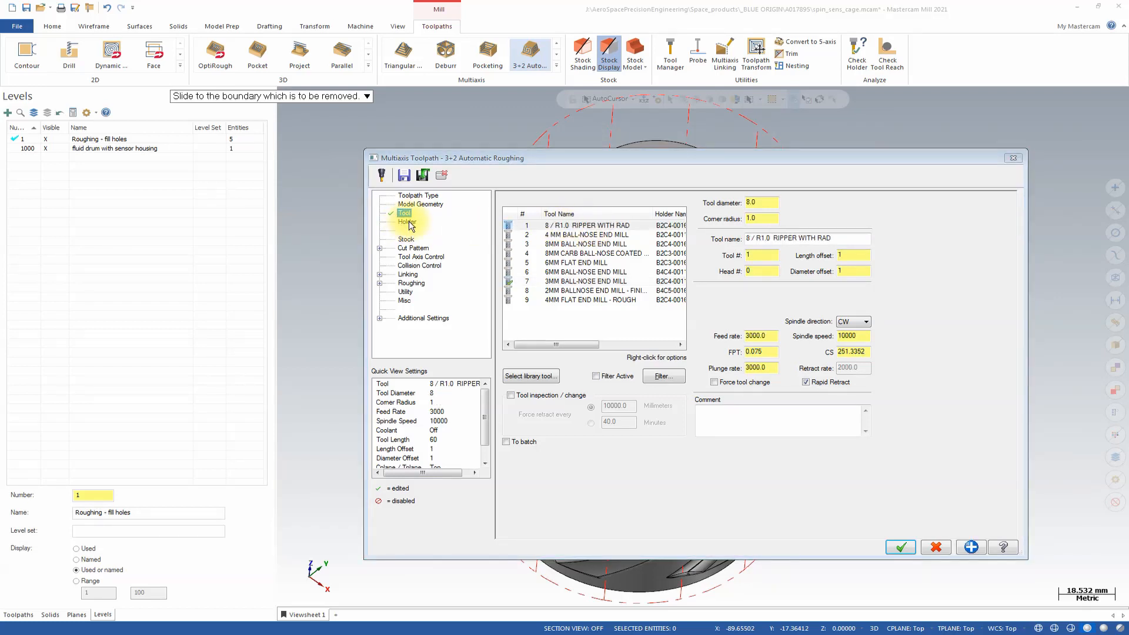
{"action": "left_click", "coordinate": [406, 238]}
{"action": "left_click", "coordinate": [507, 198]}
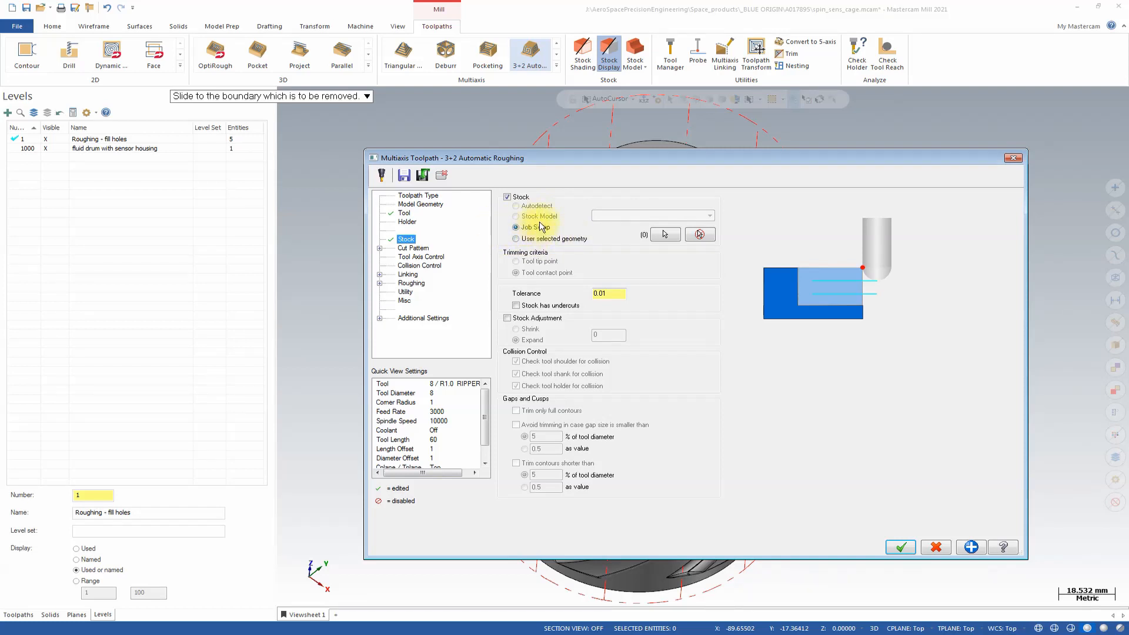
Set the cut pattern's constant depth step to 14.0, conventional feed rate to 2500.0, and machining order to Regions.
{"action": "left_click", "coordinate": [380, 248]}
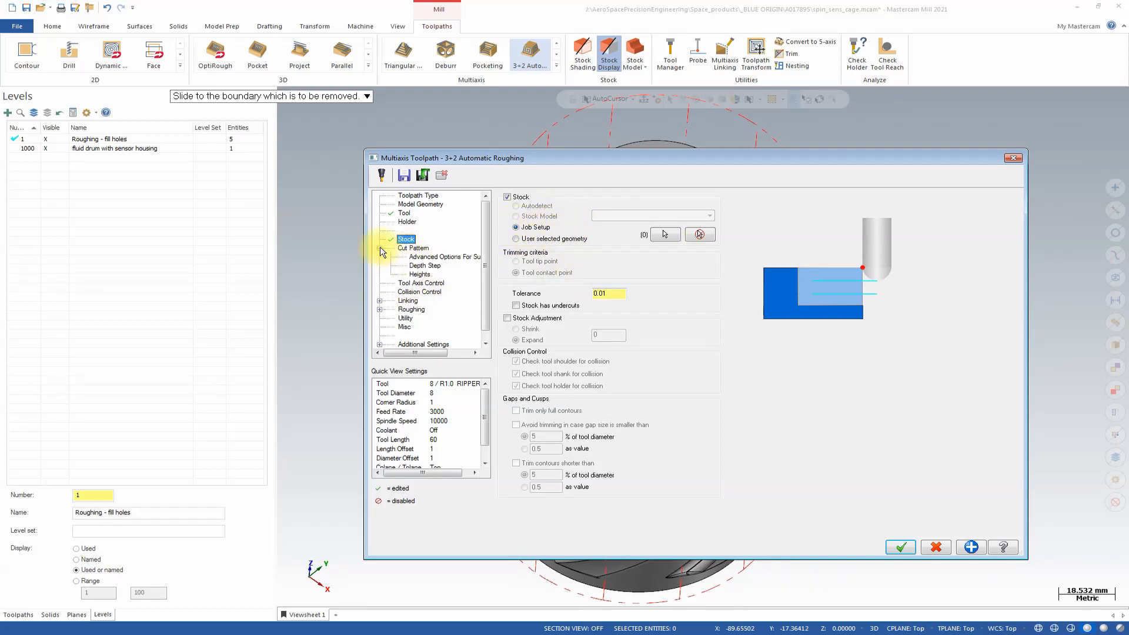
{"action": "left_click", "coordinate": [405, 249]}
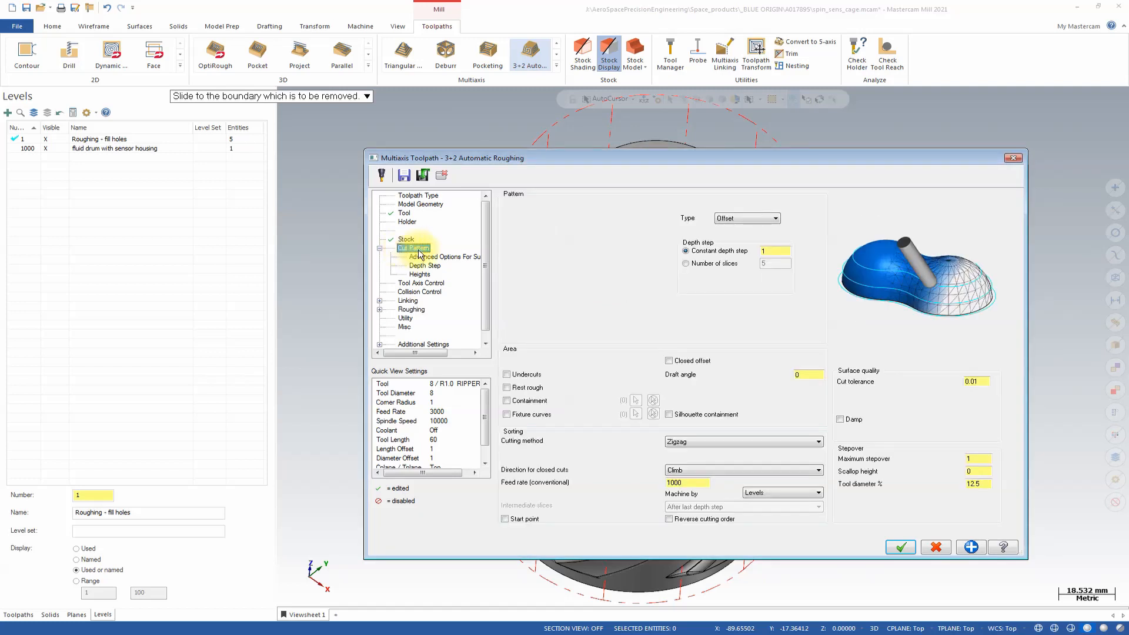
{"action": "left_click", "coordinate": [776, 248]}
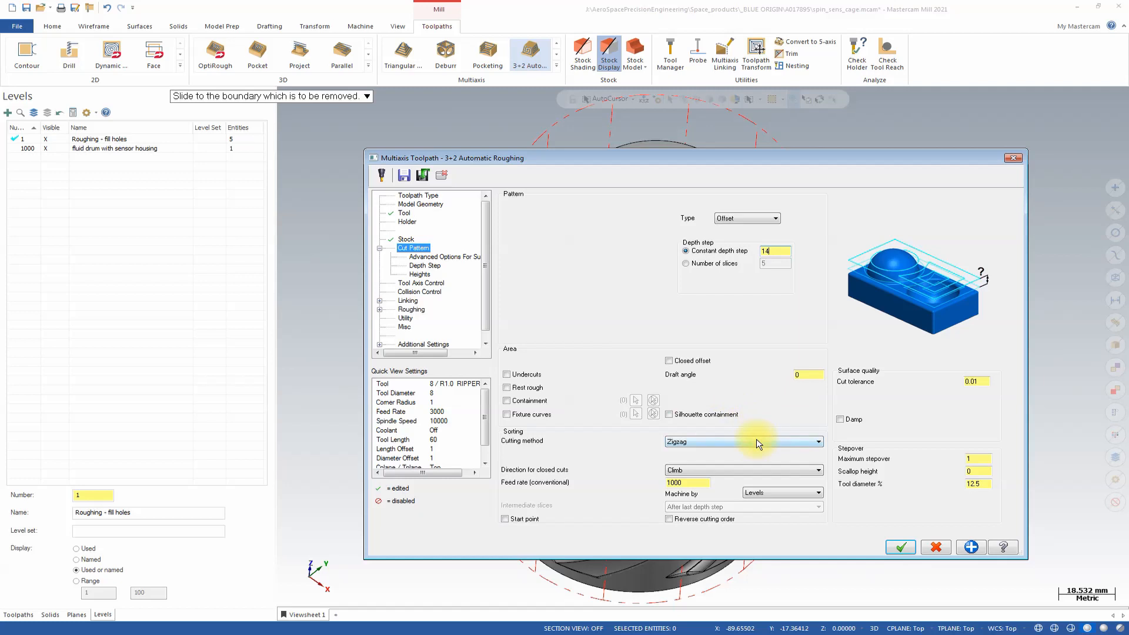
{"action": "double_click", "coordinate": [703, 483]}
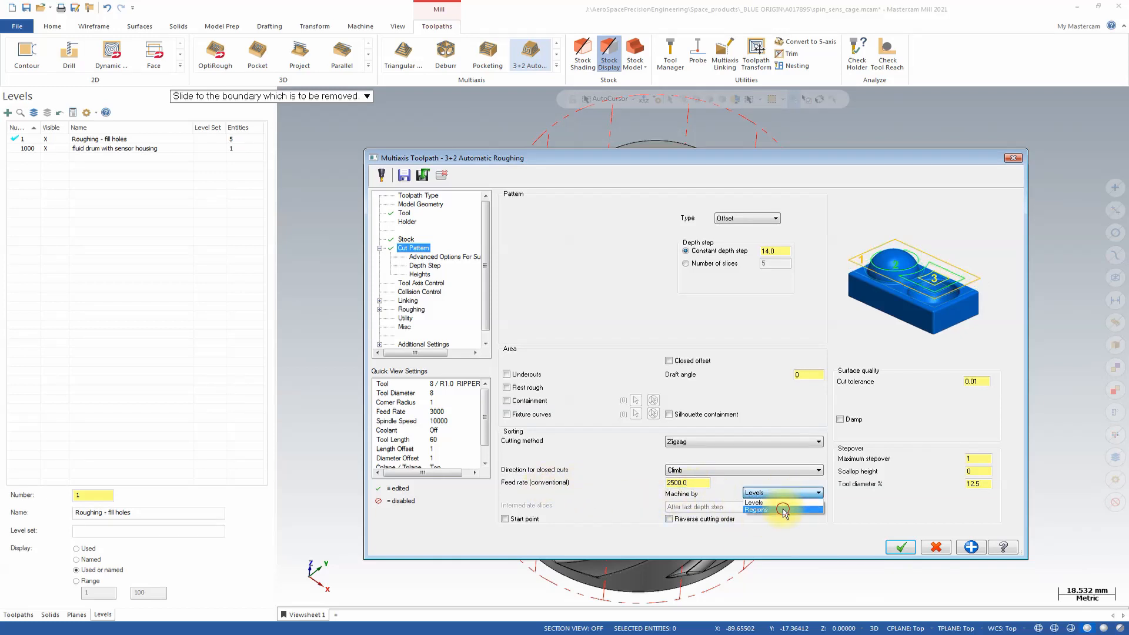
{"action": "left_click", "coordinate": [782, 509]}
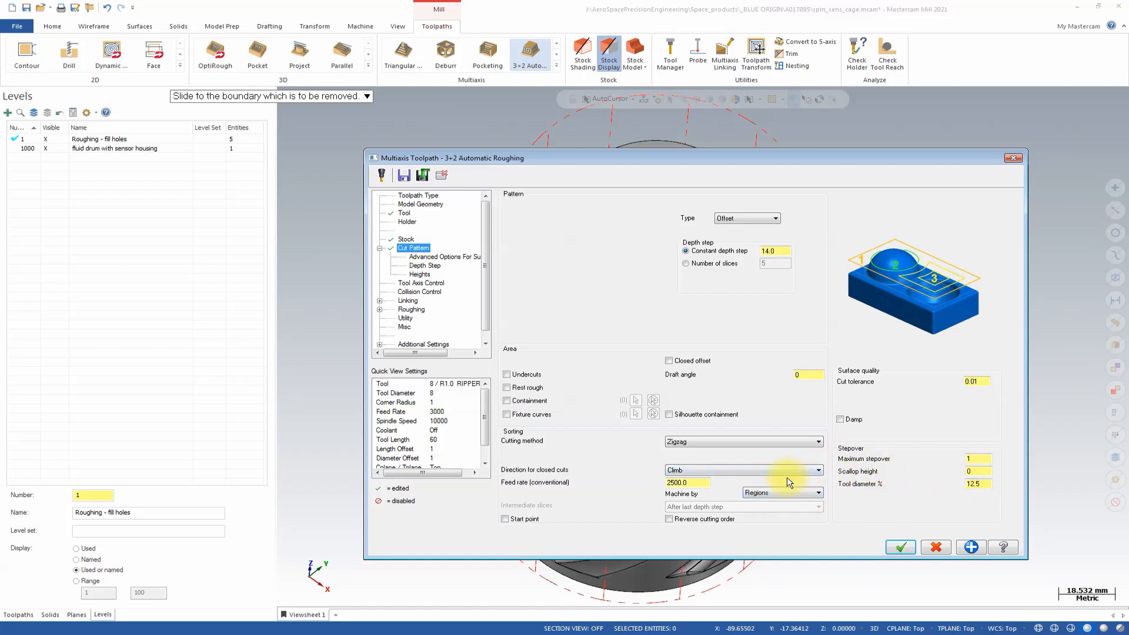
Set the roughing pattern's maximum stepover to 3.0 and open the cut tolerance value for editing.
{"action": "left_click", "coordinate": [983, 458]}
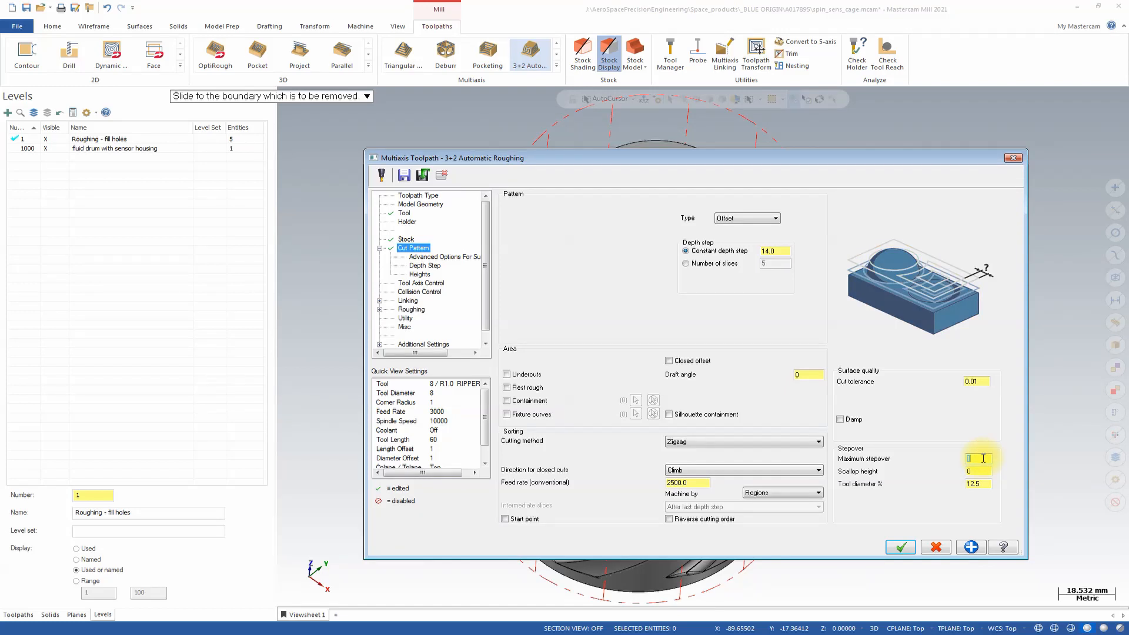
{"action": "left_click", "coordinate": [983, 471]}
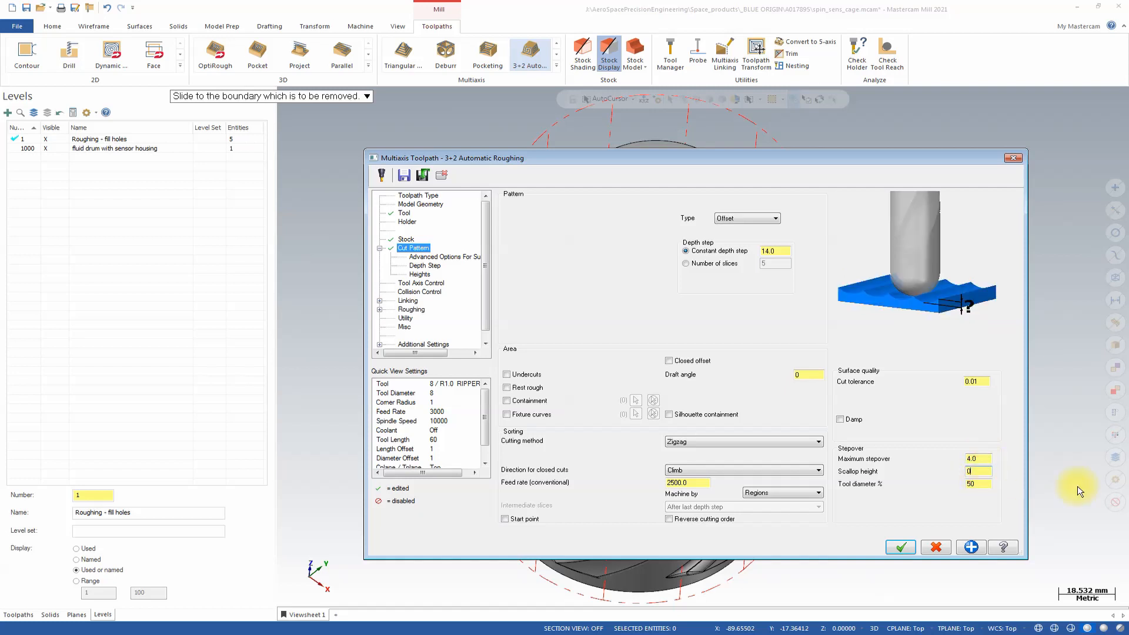
{"action": "left_click", "coordinate": [985, 458]}
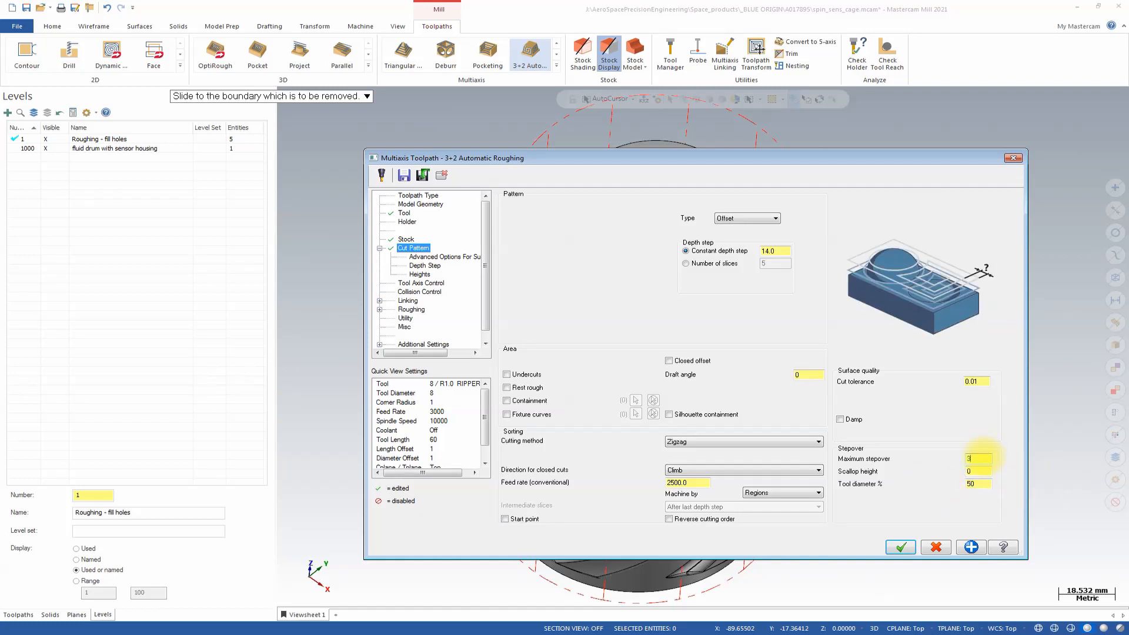
{"action": "left_click", "coordinate": [976, 471]}
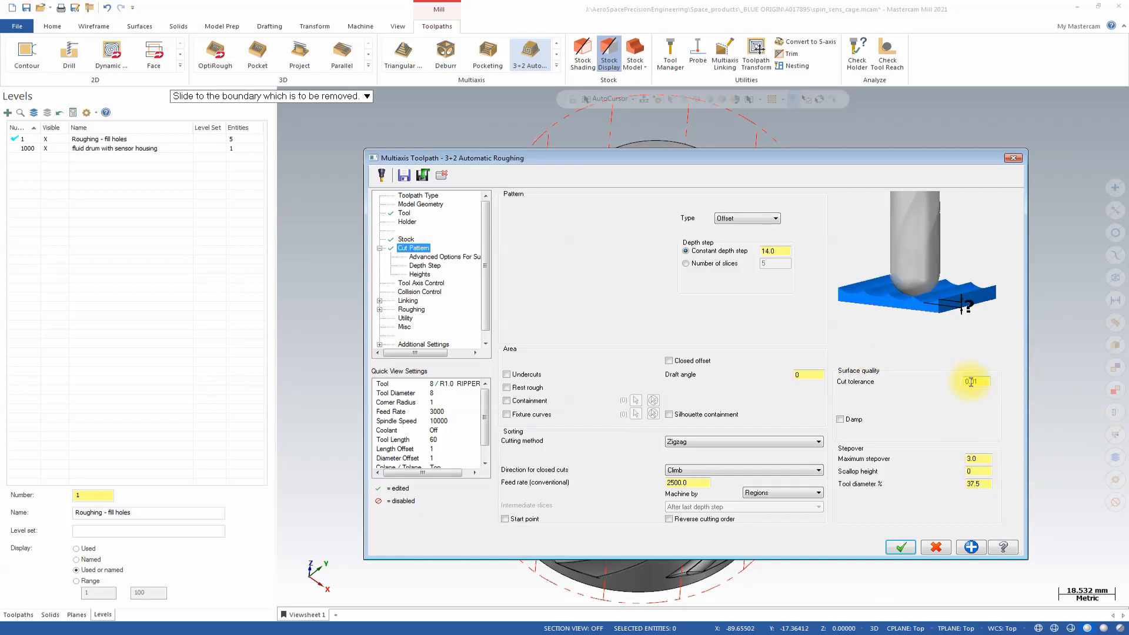
{"action": "left_click_drag", "start_coordinate": [971, 382], "coordinate": [980, 381]}
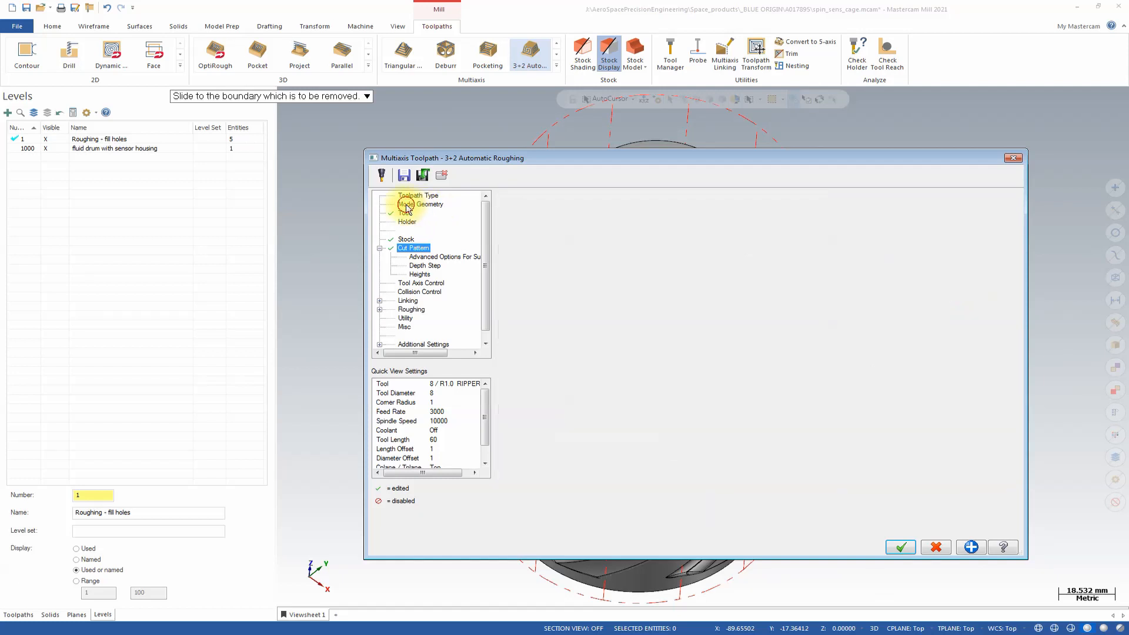
Select all faces of the upper cage and the collar above the spiral ribs as the machining geometry.
{"action": "left_click", "coordinate": [406, 204]}
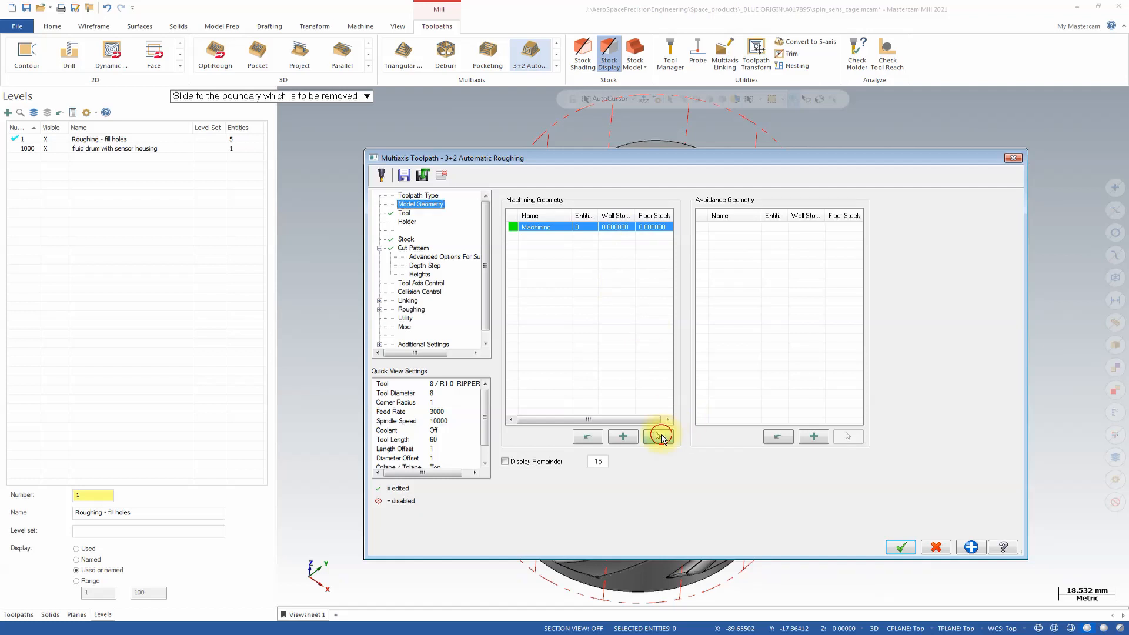
{"action": "left_click", "coordinate": [657, 437]}
{"action": "middle_click_drag", "start_coordinate": [648, 377], "coordinate": [577, 289]}
{"action": "key", "text": "alt+2"}
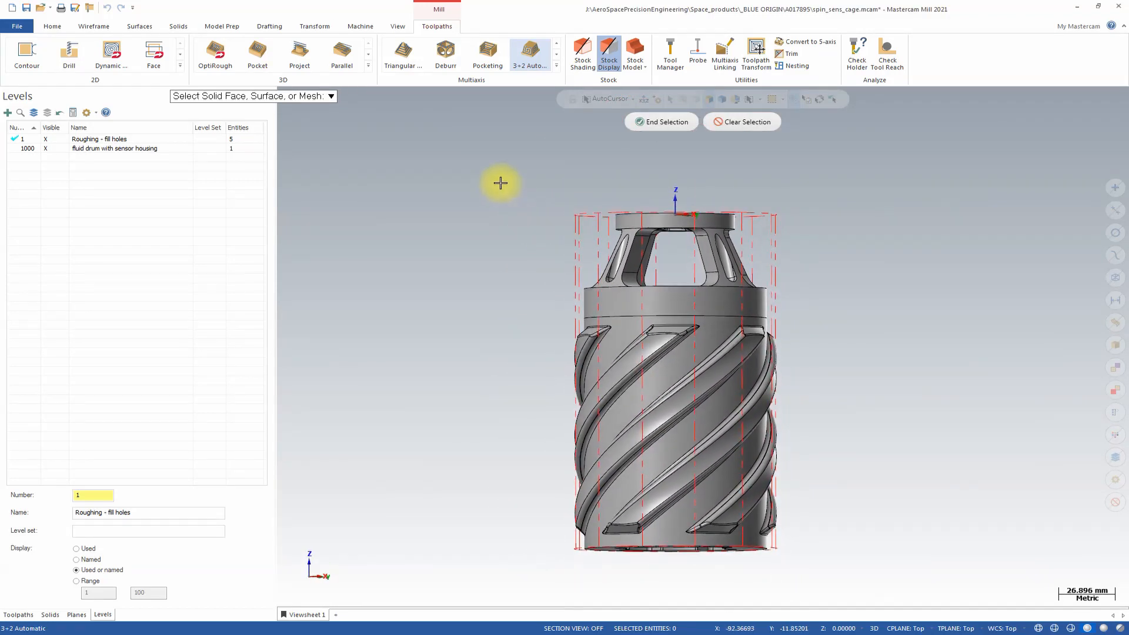
{"action": "left_click_drag", "start_coordinate": [509, 181], "coordinate": [830, 303]}
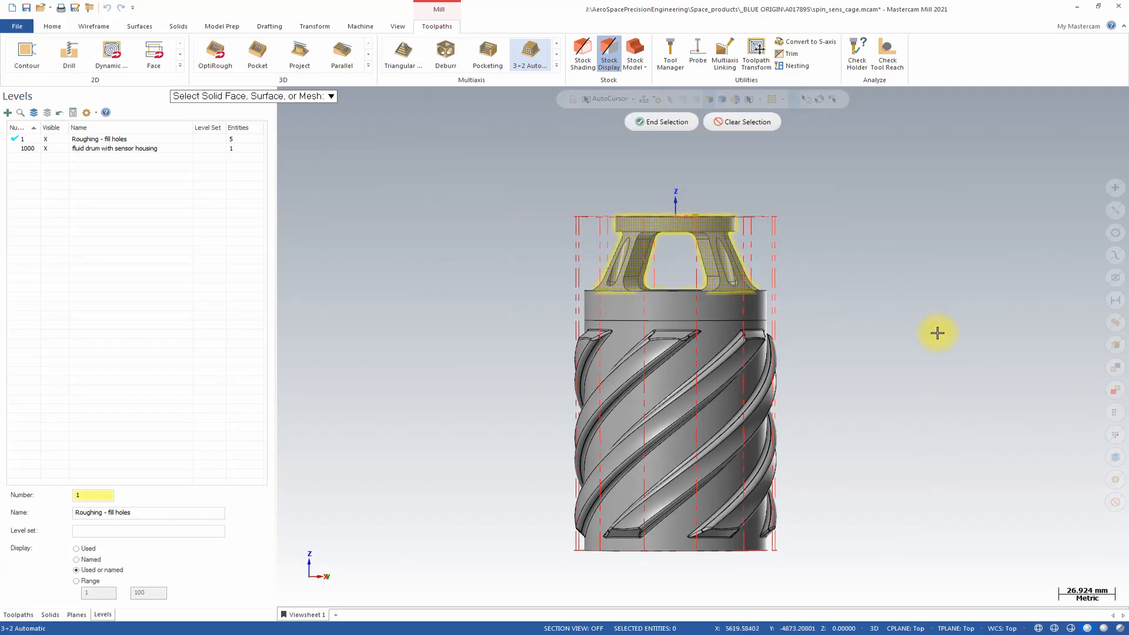
{"action": "key", "text": "alt+7"}
{"action": "middle_click_drag", "start_coordinate": [898, 341], "coordinate": [526, 170]}
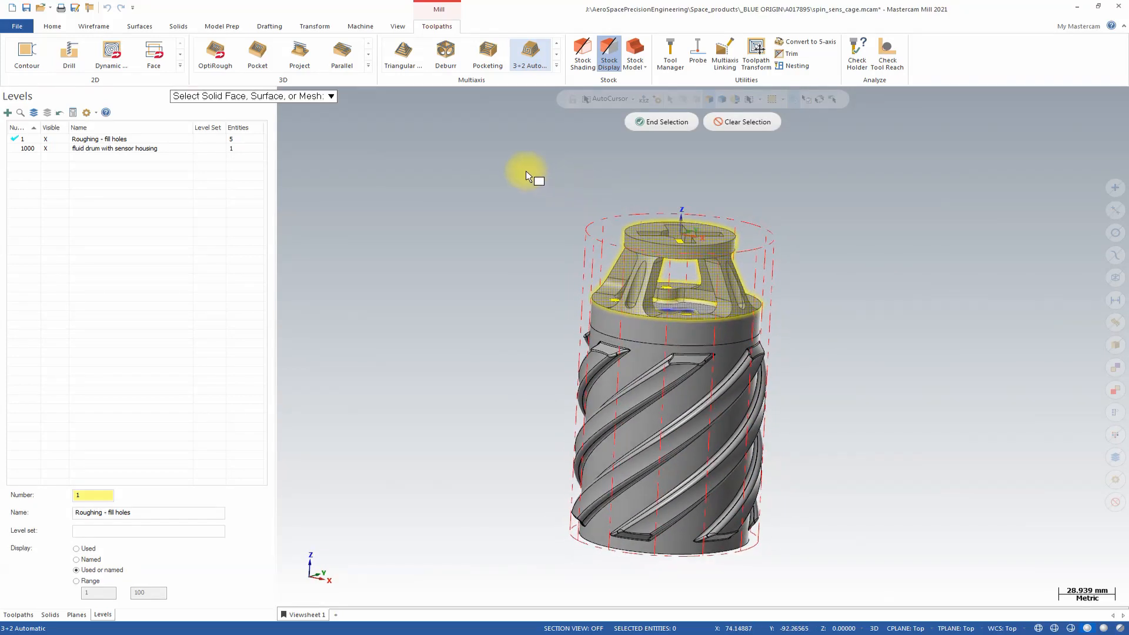
{"action": "left_click_drag", "start_coordinate": [526, 171], "coordinate": [818, 340]}
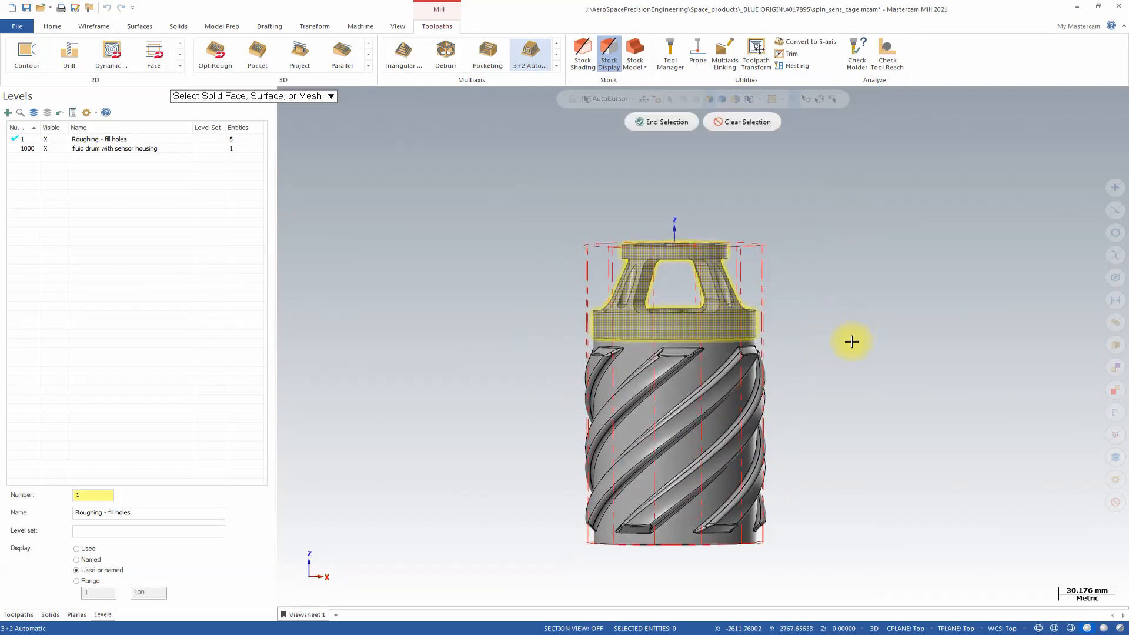
{"action": "middle_click_drag", "start_coordinate": [912, 357], "coordinate": [638, 172]}
{"action": "scroll", "coordinate": [705, 353], "scroll_direction": "up", "scroll_amount": 4}
{"action": "scroll", "coordinate": [638, 172], "scroll_direction": "down", "scroll_amount": 1}
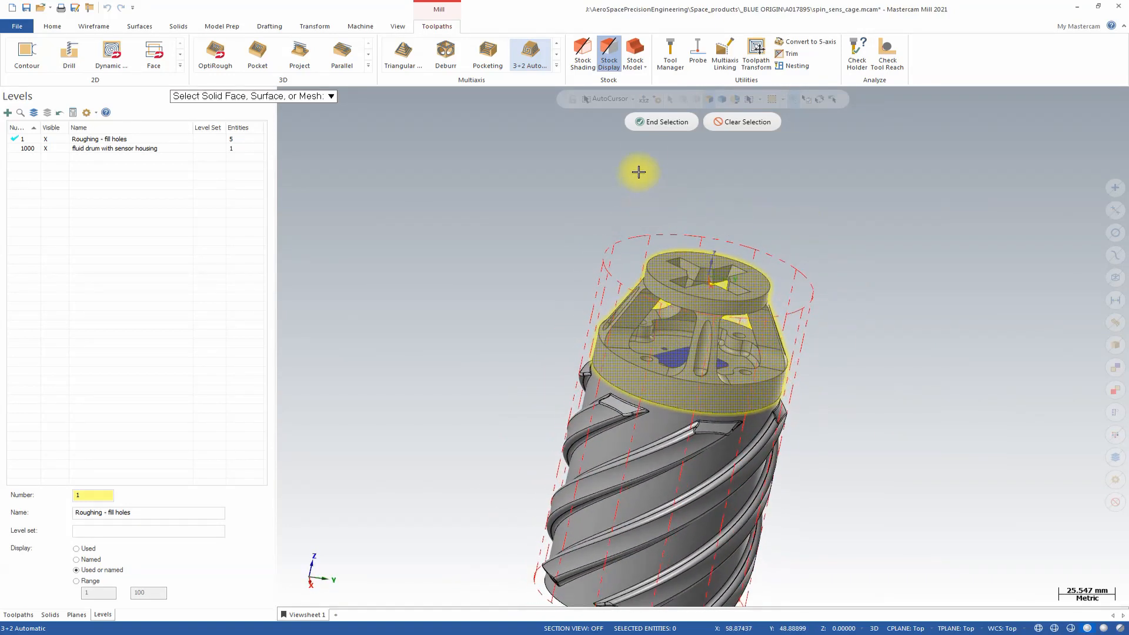
{"action": "left_click", "coordinate": [652, 126]}
{"action": "middle_click_drag", "start_coordinate": [693, 322], "coordinate": [691, 129]}
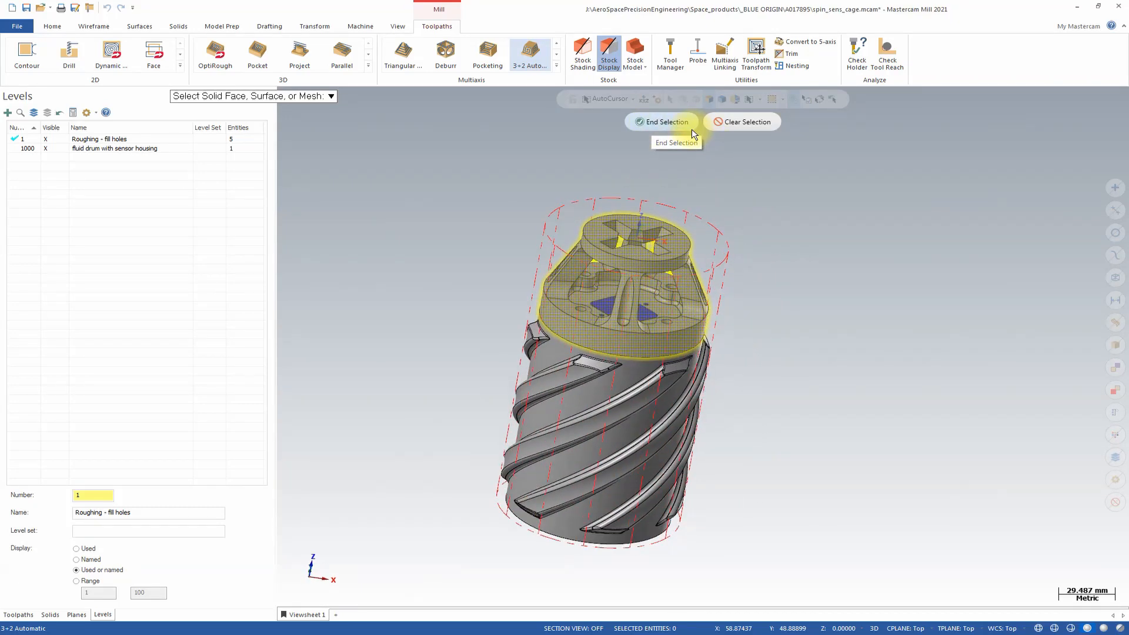
{"action": "left_click", "coordinate": [682, 122]}
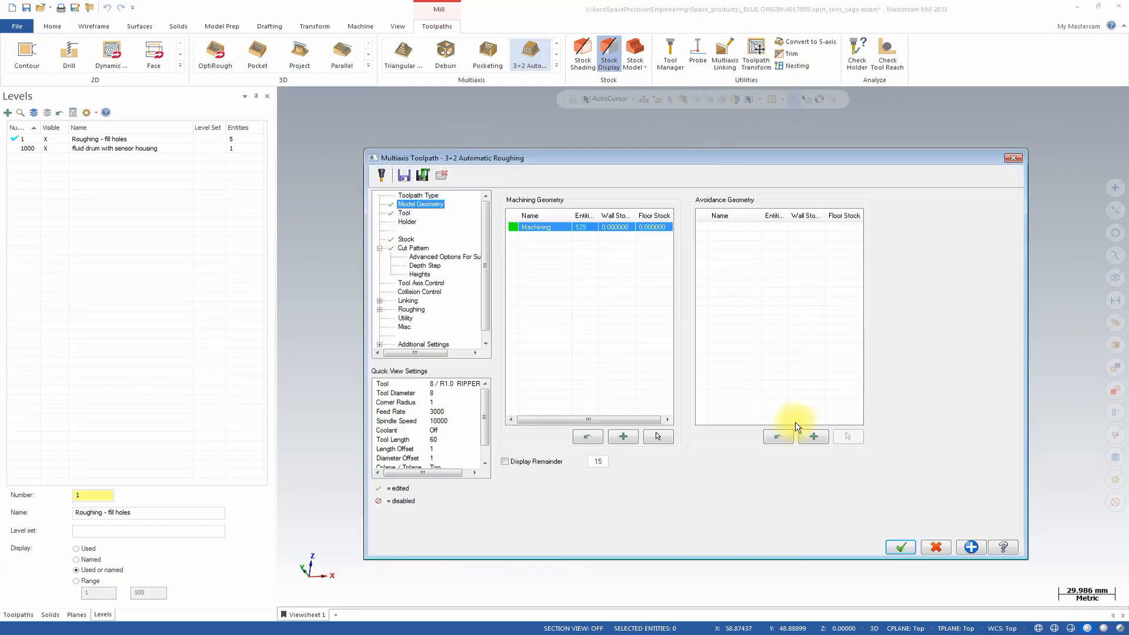
Set the machining geometry's wall stock and floor stock to 0.3 each.
{"action": "left_click", "coordinate": [626, 227]}
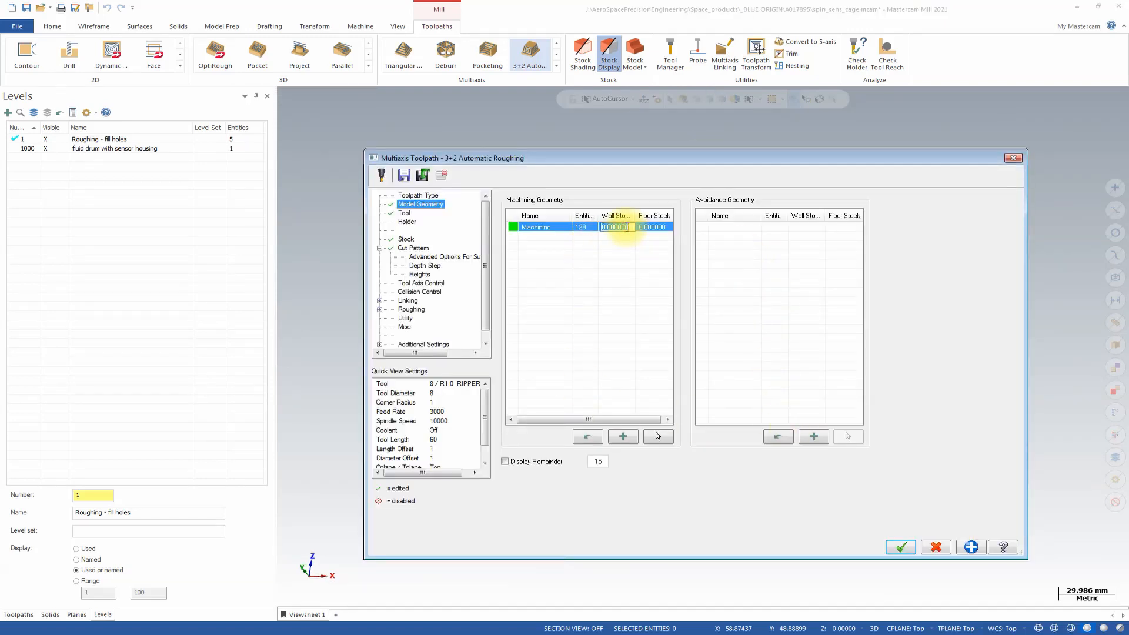
{"action": "type", "text": ".3"}
{"action": "key", "text": "Tab"}
{"action": "type", "text": ".3"}
{"action": "left_click", "coordinate": [640, 253]}
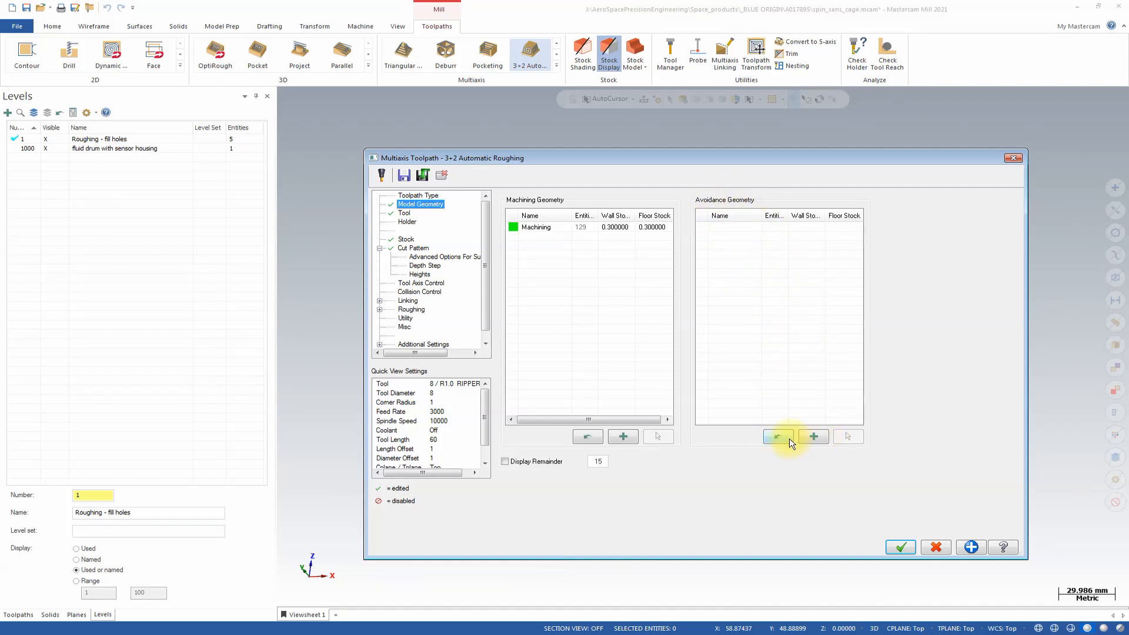
Add an avoidance geometry group containing all faces of the spiral-ribbed body below the collar, including the cylindrical surfaces between the ribs.
{"action": "left_click", "coordinate": [813, 437]}
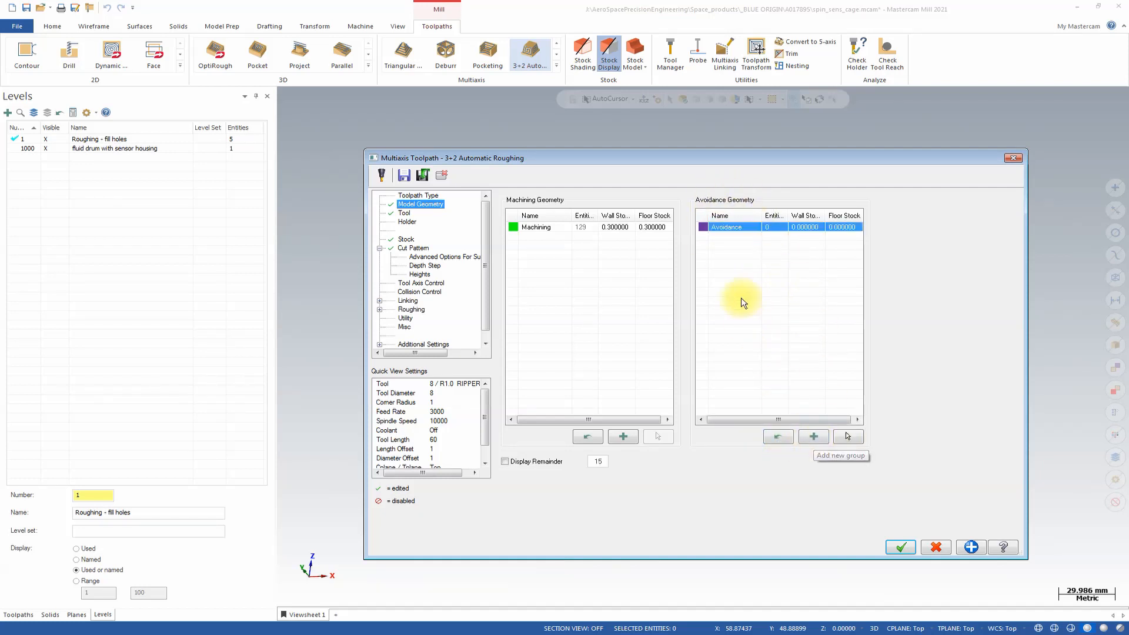
{"action": "left_click", "coordinate": [848, 438]}
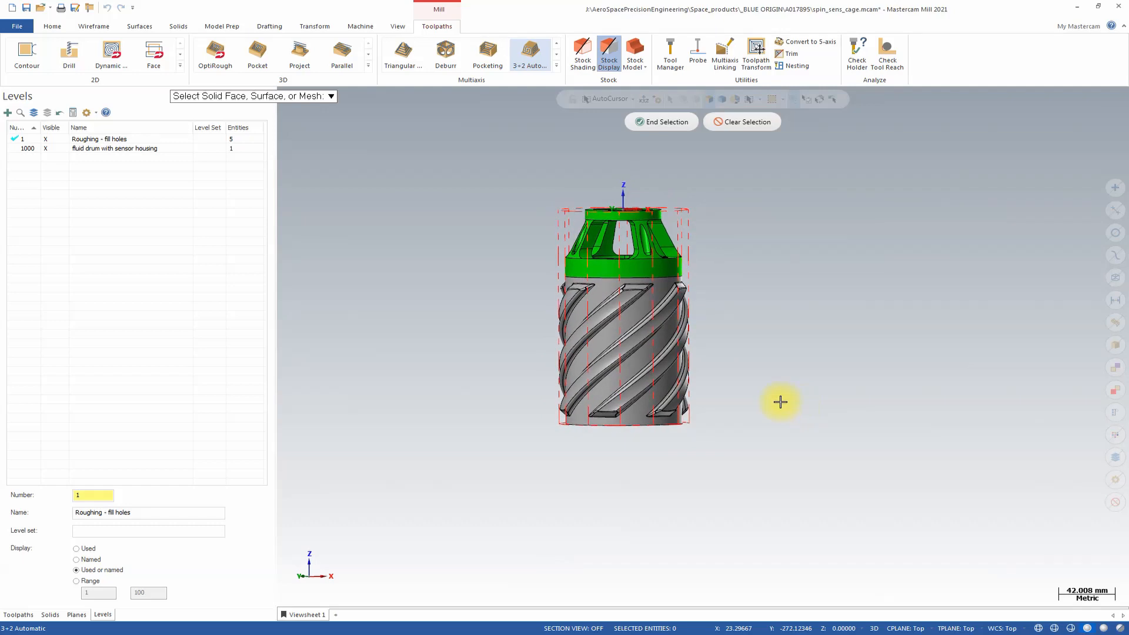
{"action": "left_click_drag", "start_coordinate": [506, 267], "coordinate": [781, 450]}
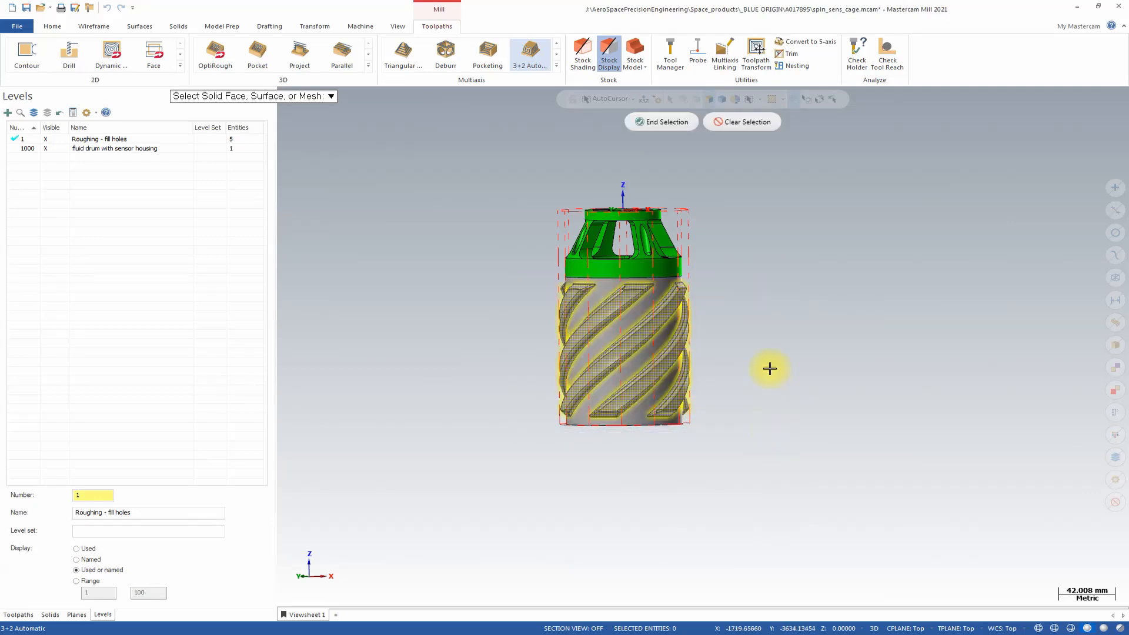
{"action": "middle_click_drag", "start_coordinate": [732, 328], "coordinate": [715, 350]}
{"action": "scroll", "coordinate": [715, 351], "scroll_direction": "up", "scroll_amount": 1}
{"action": "left_click", "coordinate": [619, 339]}
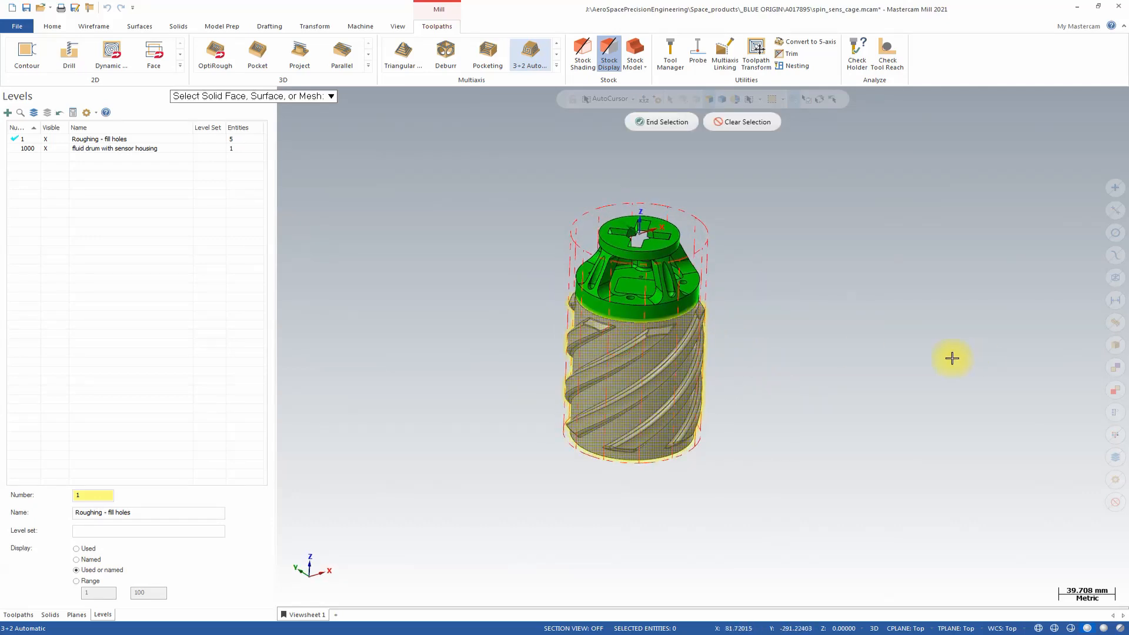
{"action": "middle_click_drag", "start_coordinate": [952, 358], "coordinate": [863, 353]}
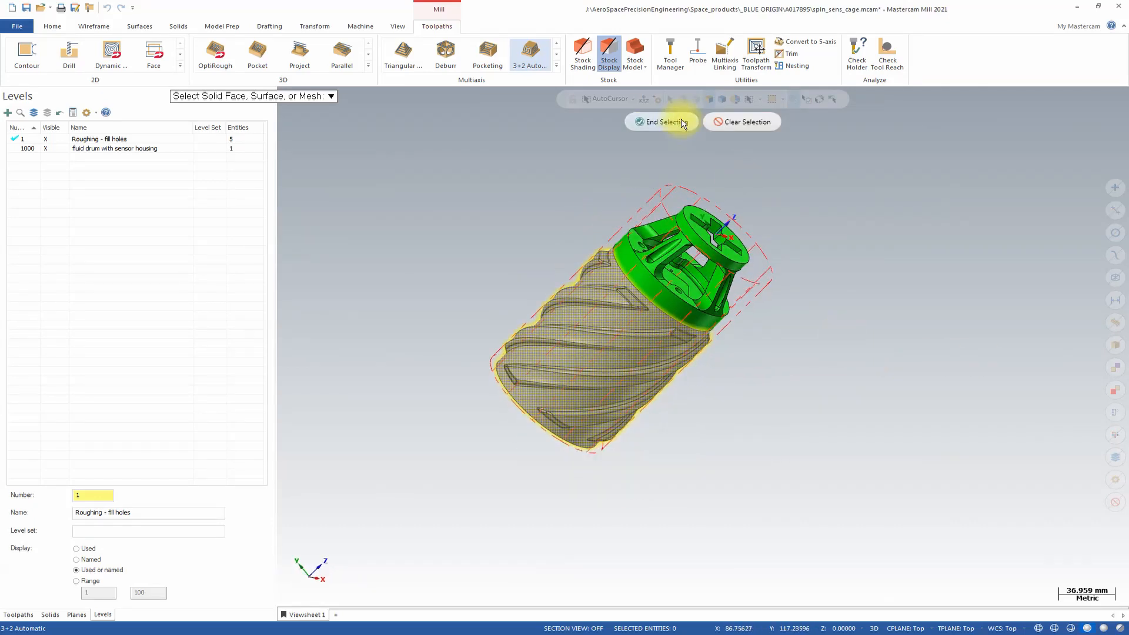
{"action": "left_click", "coordinate": [660, 122]}
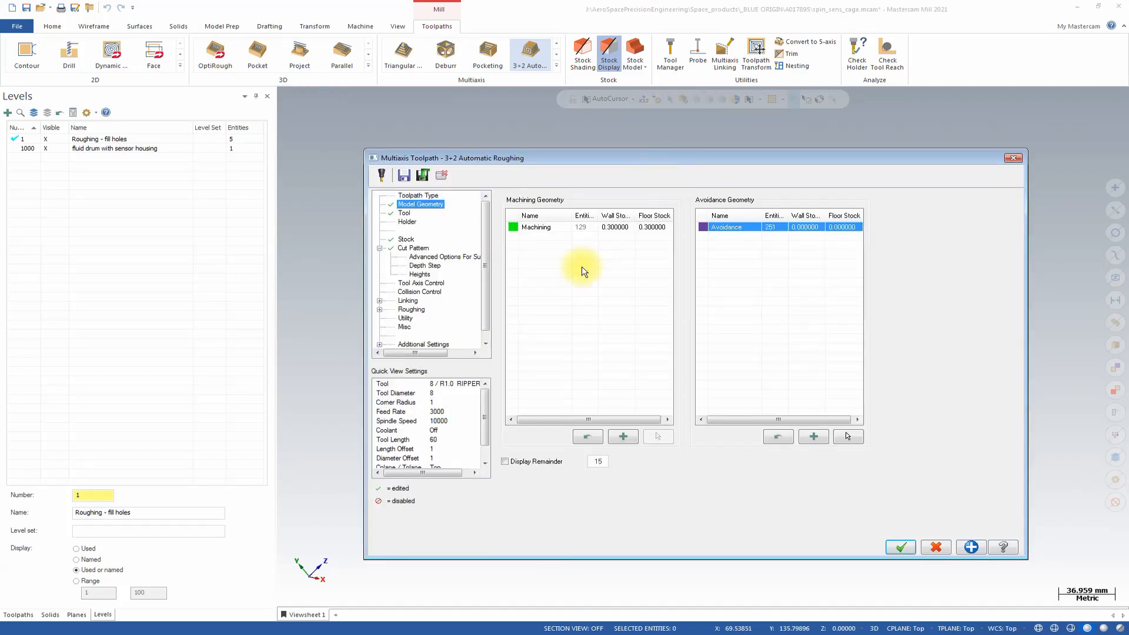
Inspect the colour-coded machining and avoidance faces on the part in the graphics view.
{"action": "left_click", "coordinate": [441, 177]}
{"action": "middle_click_drag", "start_coordinate": [769, 287], "coordinate": [698, 294]}
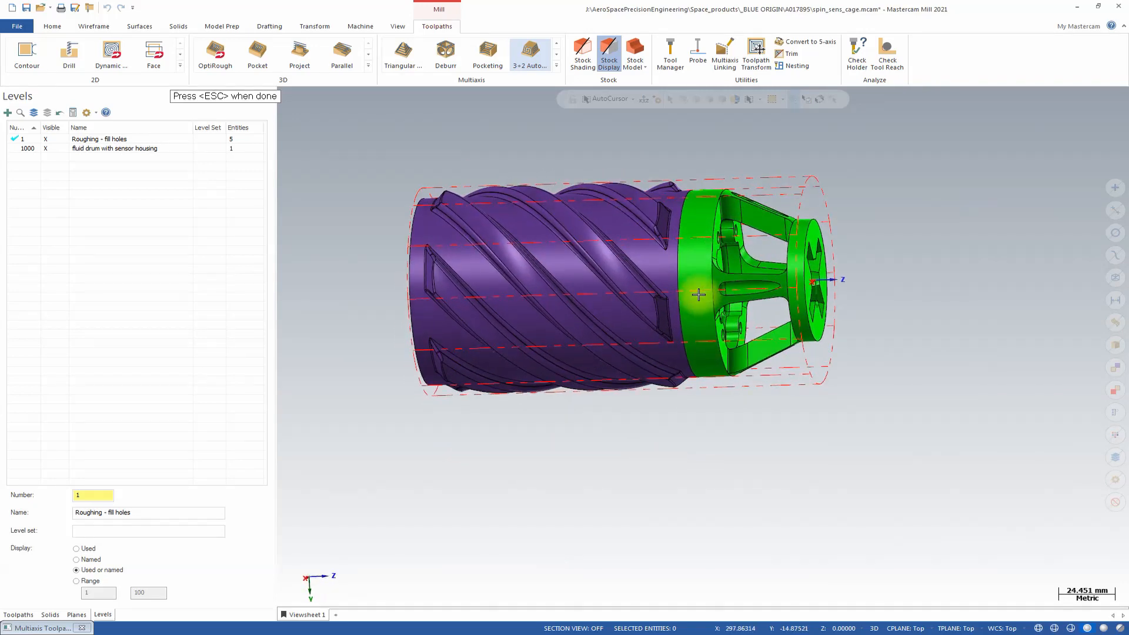
{"action": "key", "text": "Escape"}
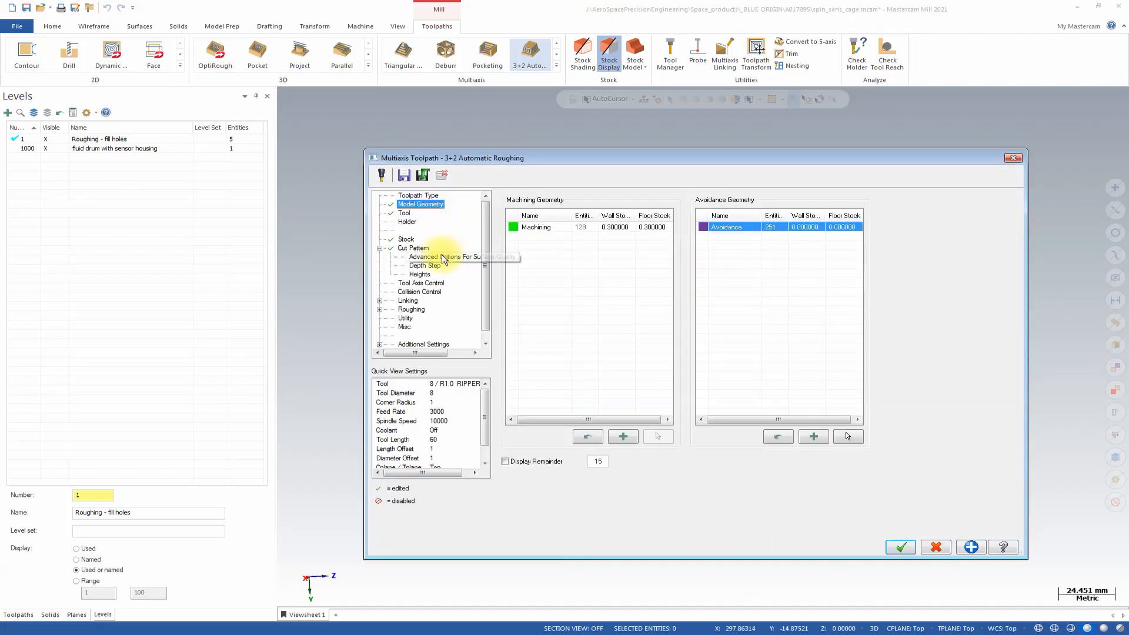
Enable intermediate slices after each depth step with a constant depth step of 2.0, and turn on machining of flatlands.
{"action": "left_click", "coordinate": [421, 248]}
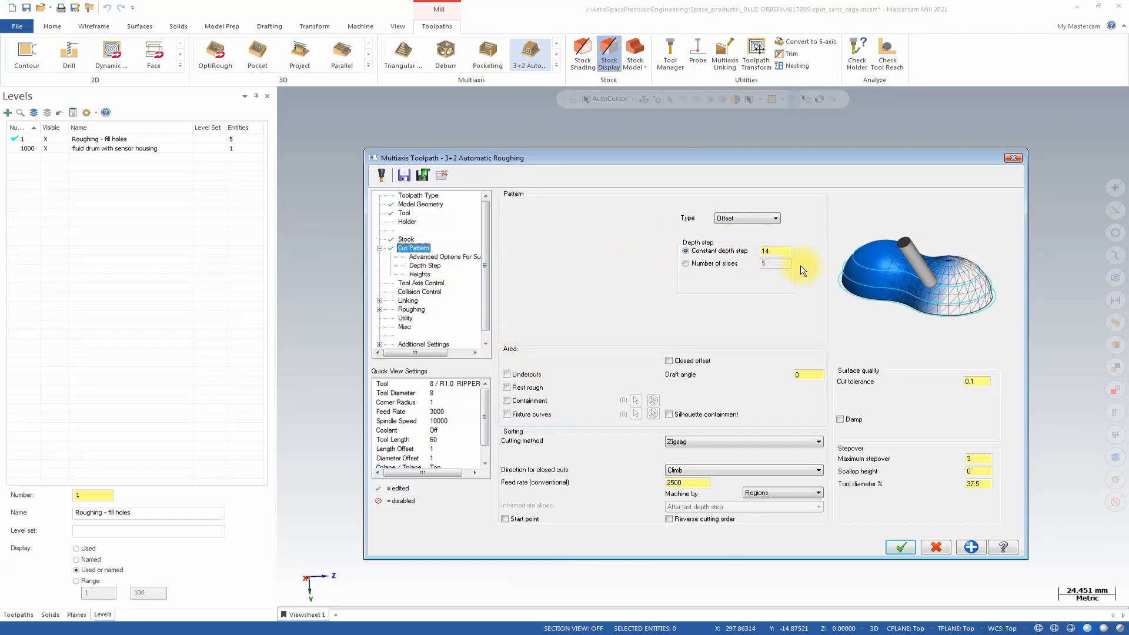
{"action": "left_click", "coordinate": [424, 266]}
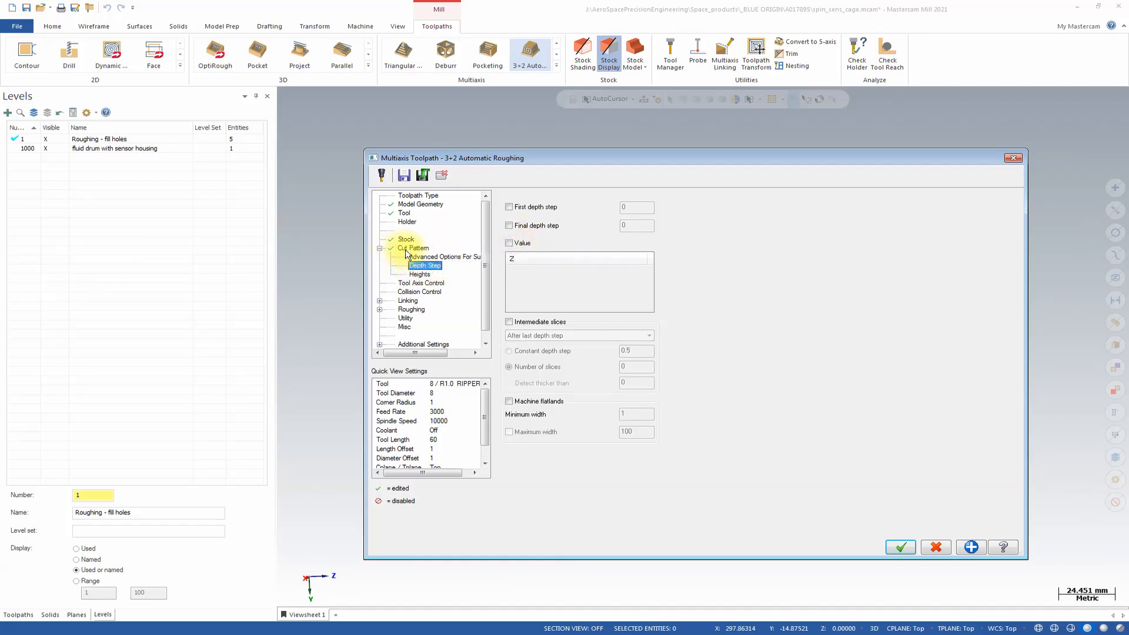
{"action": "left_click", "coordinate": [509, 322]}
{"action": "left_click", "coordinate": [544, 336]}
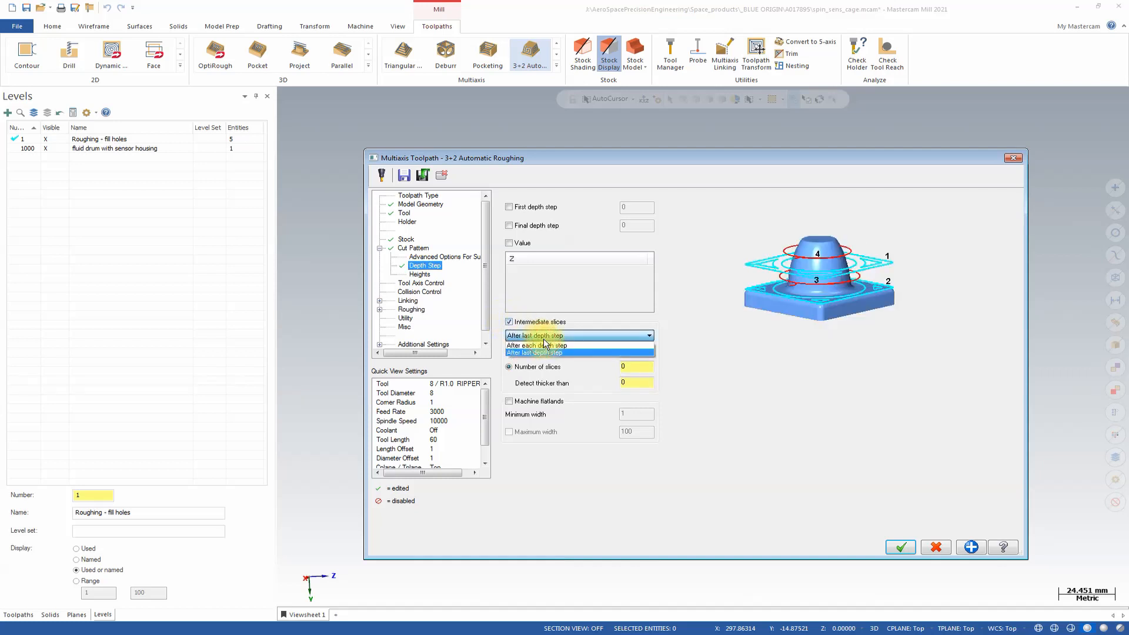
{"action": "left_click", "coordinate": [547, 346]}
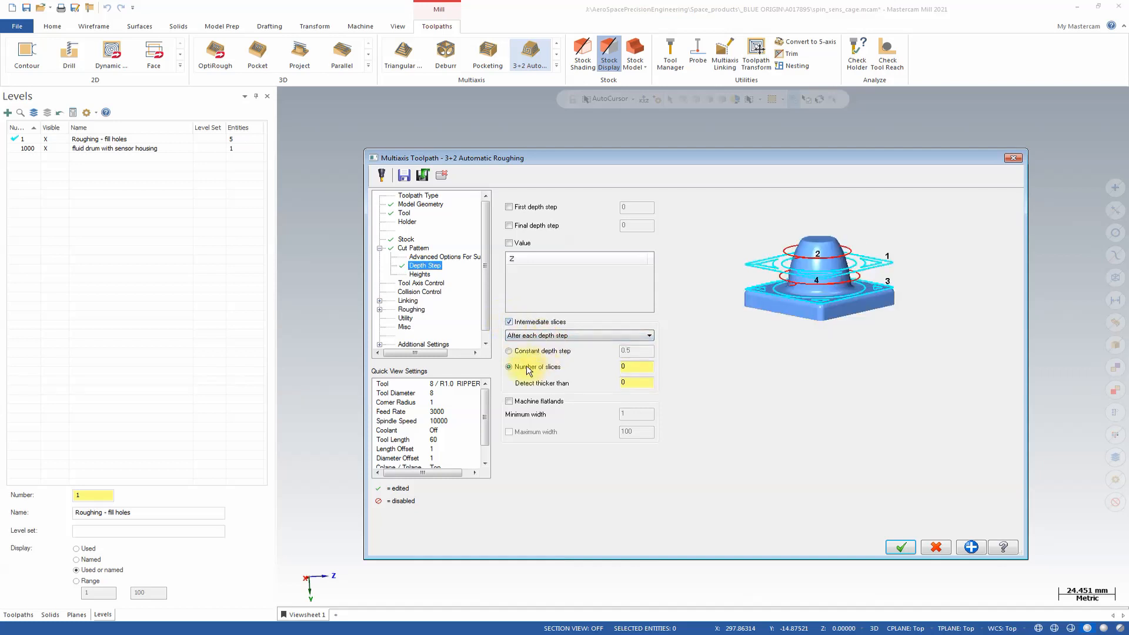
{"action": "left_click", "coordinate": [509, 351]}
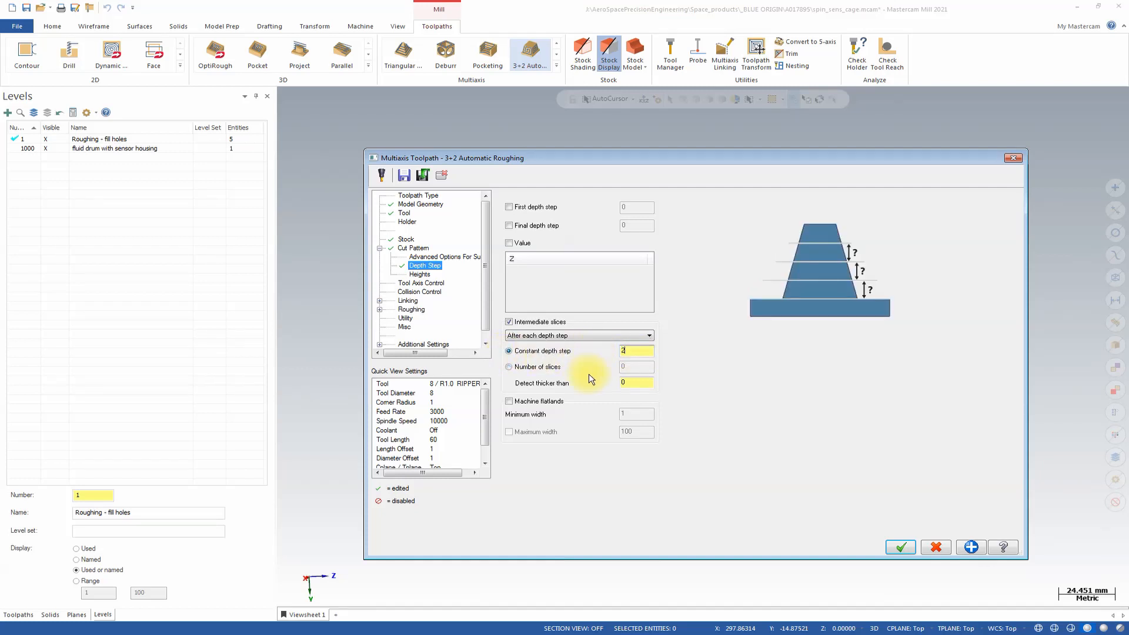
{"action": "left_click", "coordinate": [509, 402]}
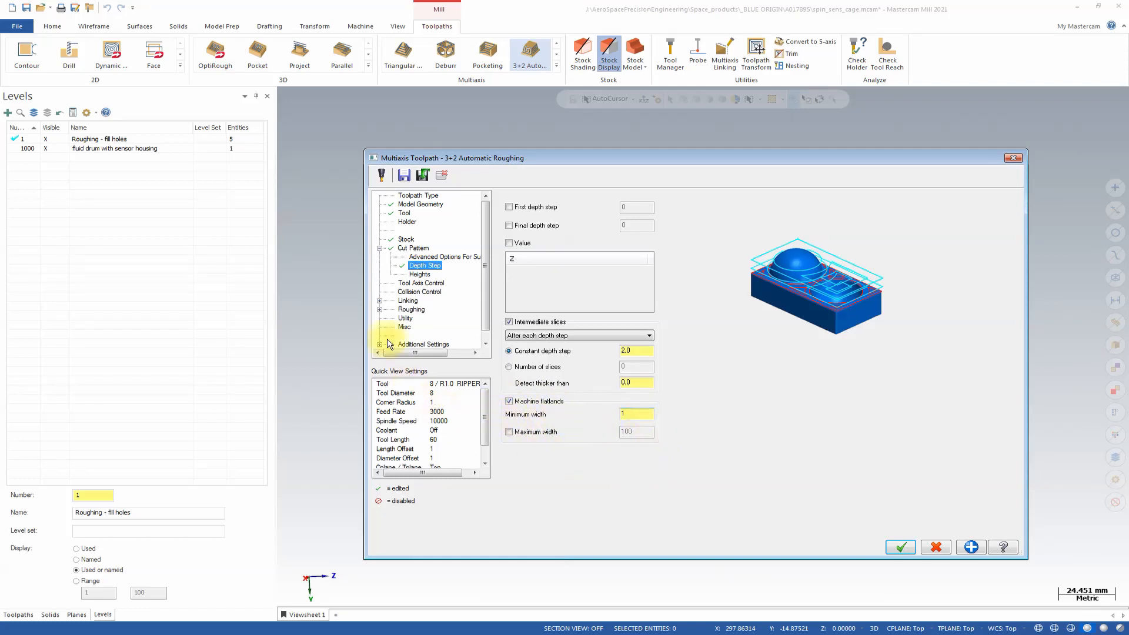
Use user-defined cutting heights, picking the start height of 0 at the top disc's centre and setting the end height to -25.
{"action": "left_click", "coordinate": [420, 275]}
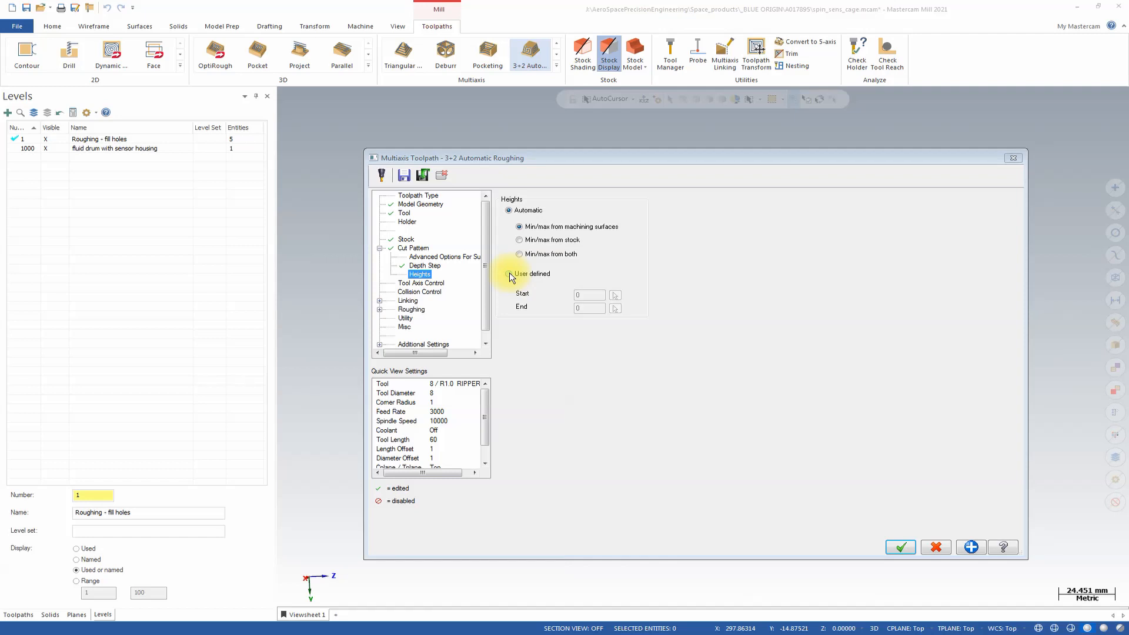
{"action": "left_click", "coordinate": [509, 273]}
{"action": "left_click", "coordinate": [615, 295]}
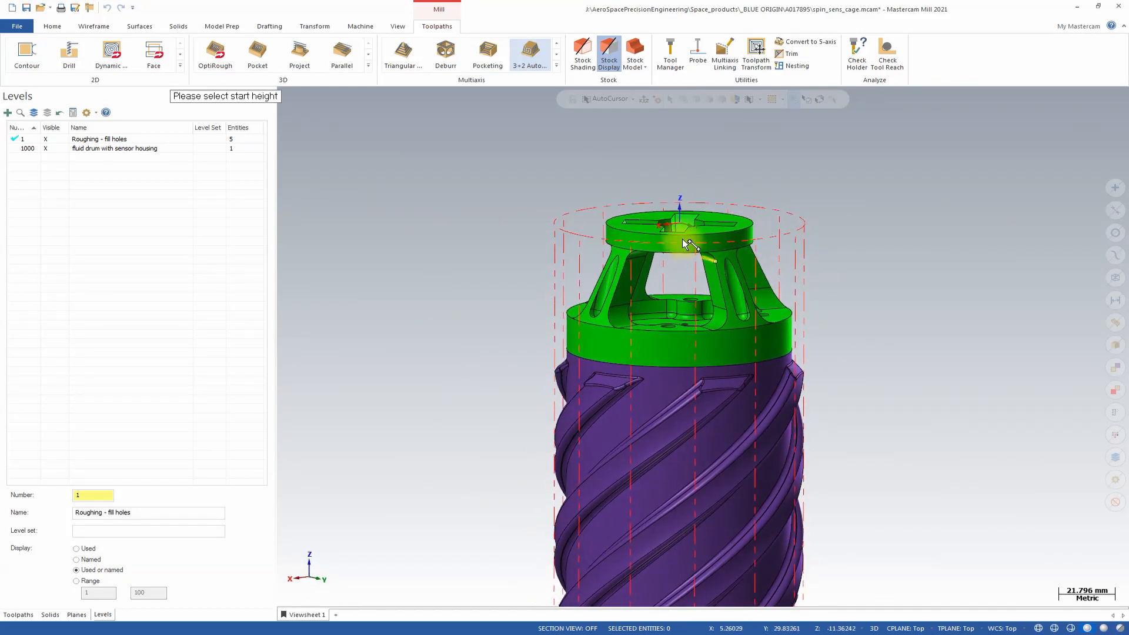
{"action": "left_click", "coordinate": [690, 234]}
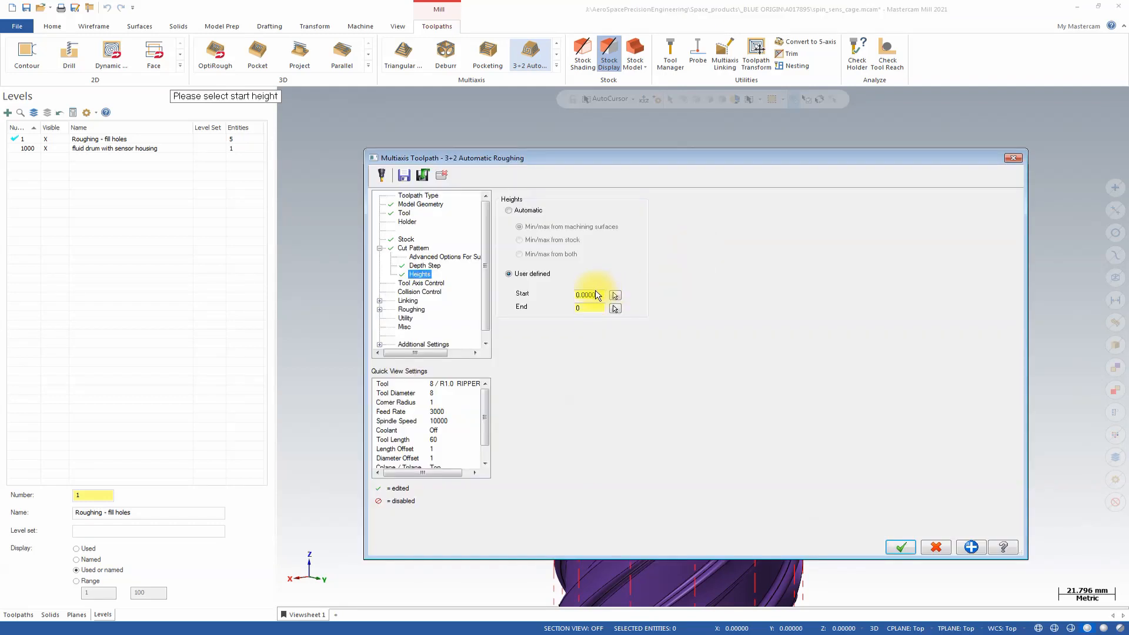
{"action": "left_click", "coordinate": [615, 309]}
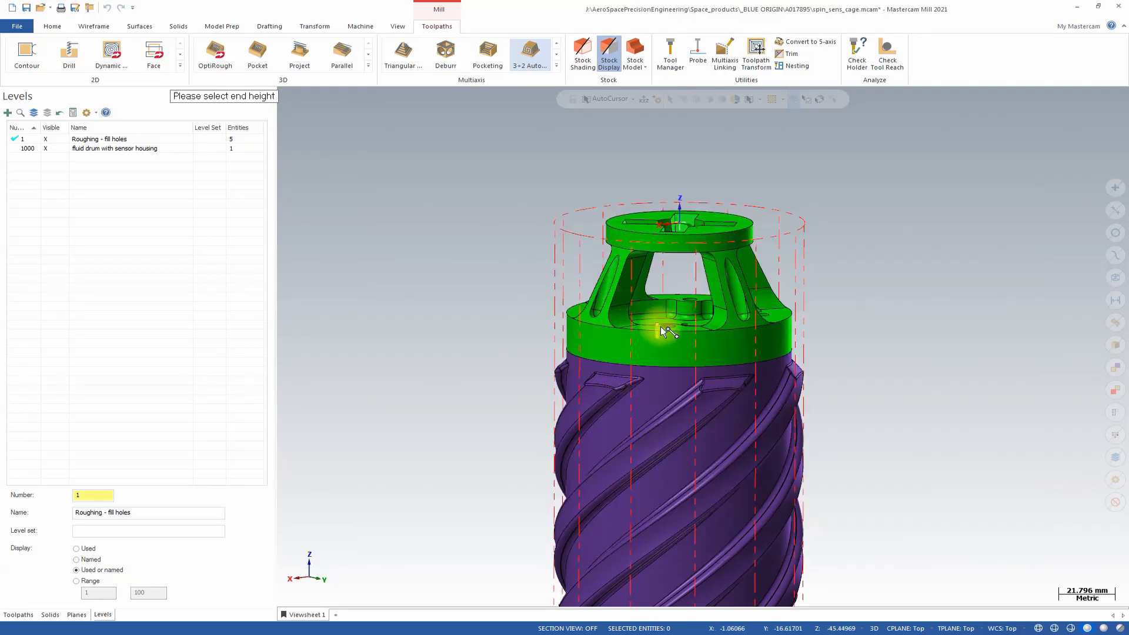
{"action": "left_click", "coordinate": [732, 312]}
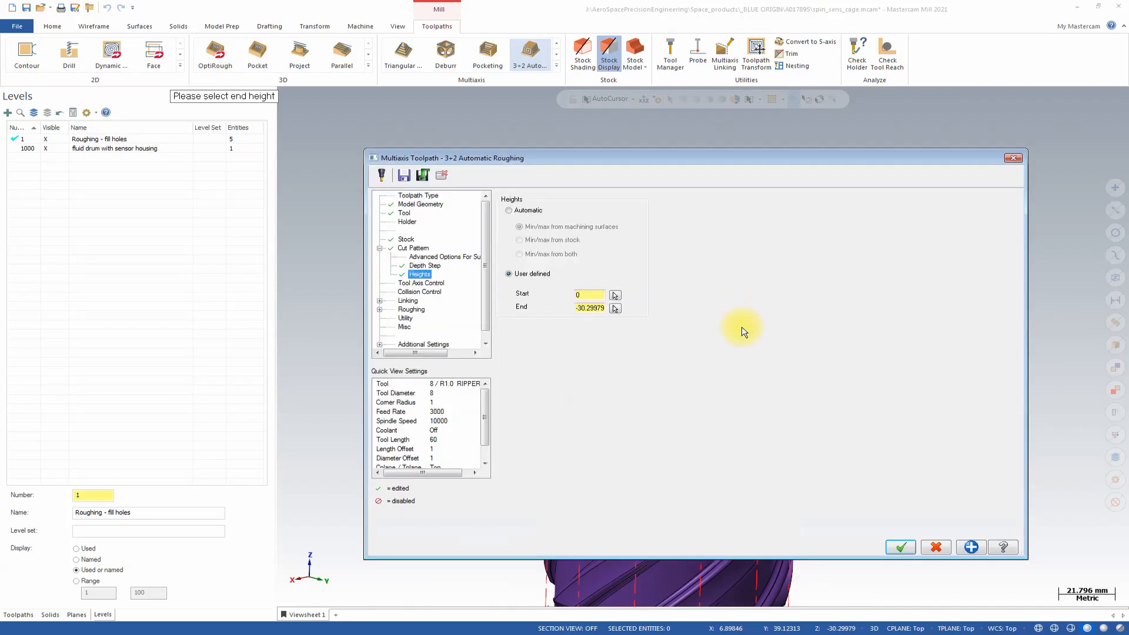
{"action": "double_click", "coordinate": [580, 306]}
{"action": "type", "text": "-25"}
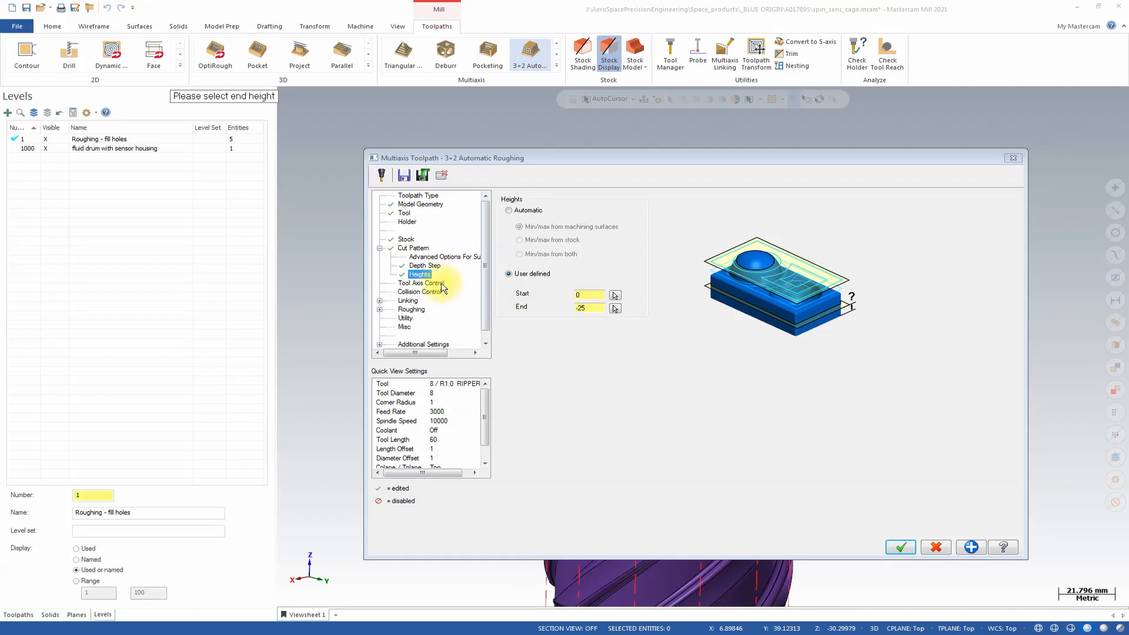
Set the tool axis control mode to Manual and define its first tool plane as the Top view.
{"action": "left_click", "coordinate": [419, 285]}
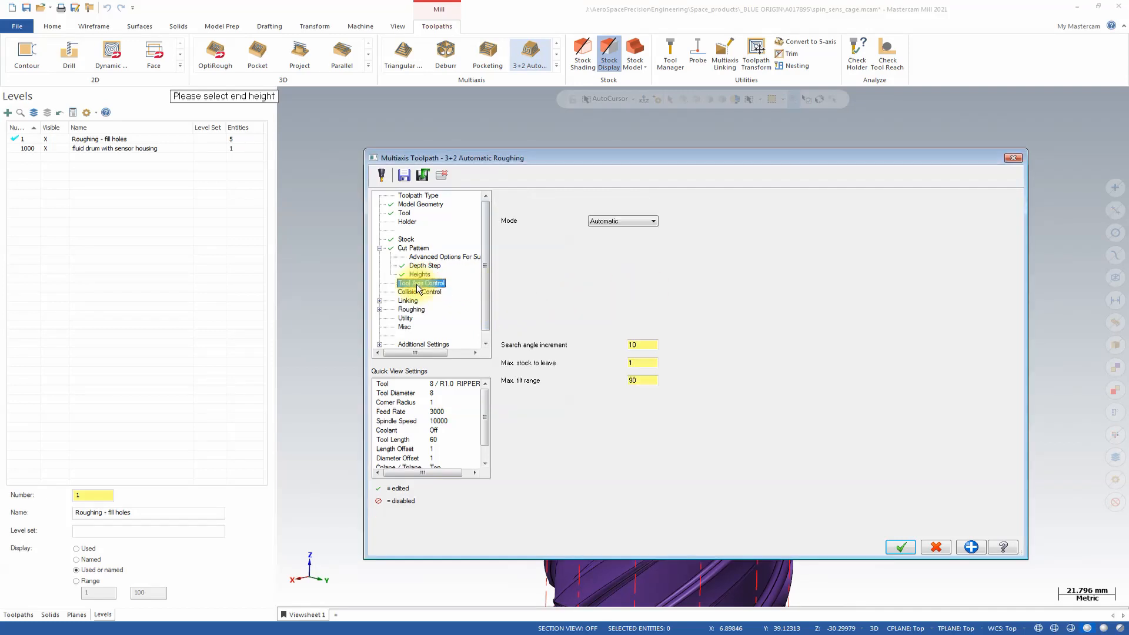
{"action": "left_click", "coordinate": [629, 223]}
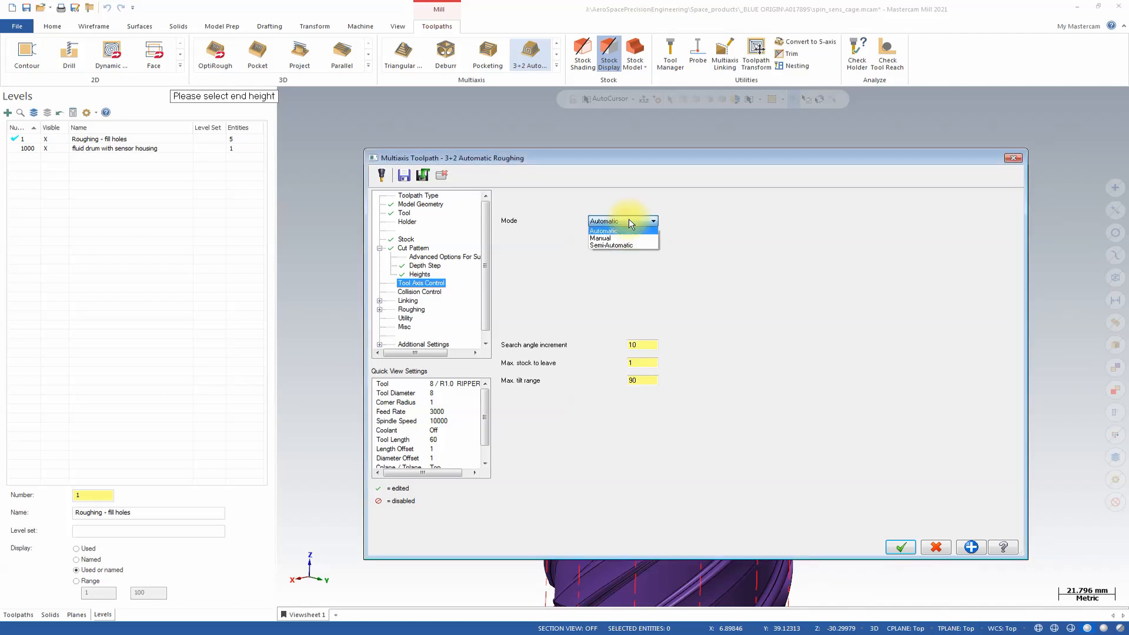
{"action": "left_click", "coordinate": [605, 238]}
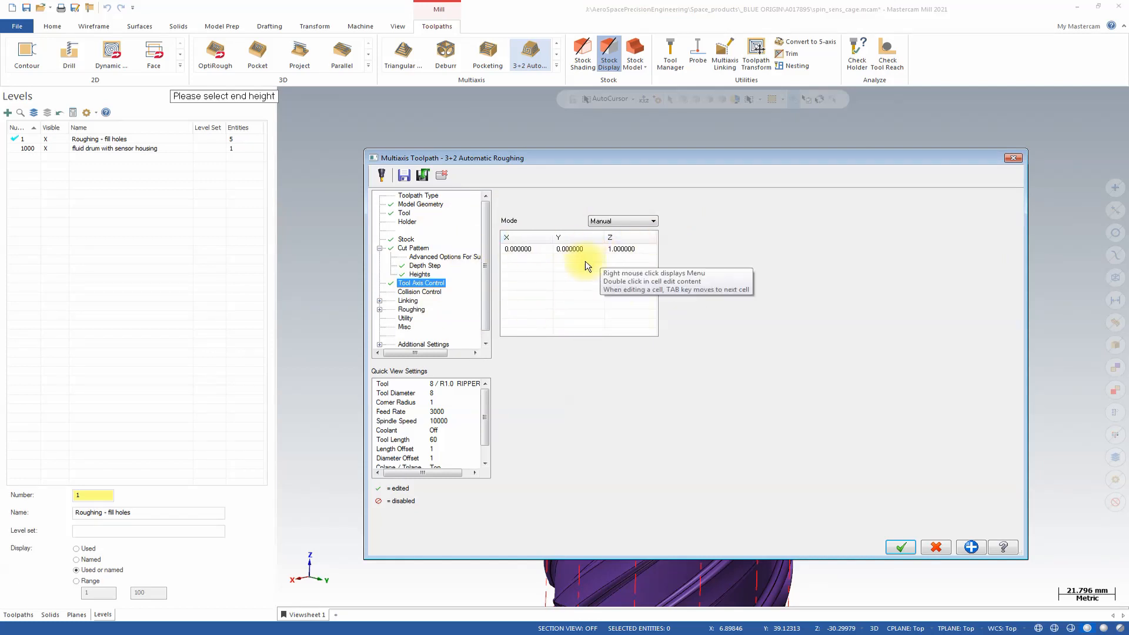
{"action": "right_click", "coordinate": [568, 250]}
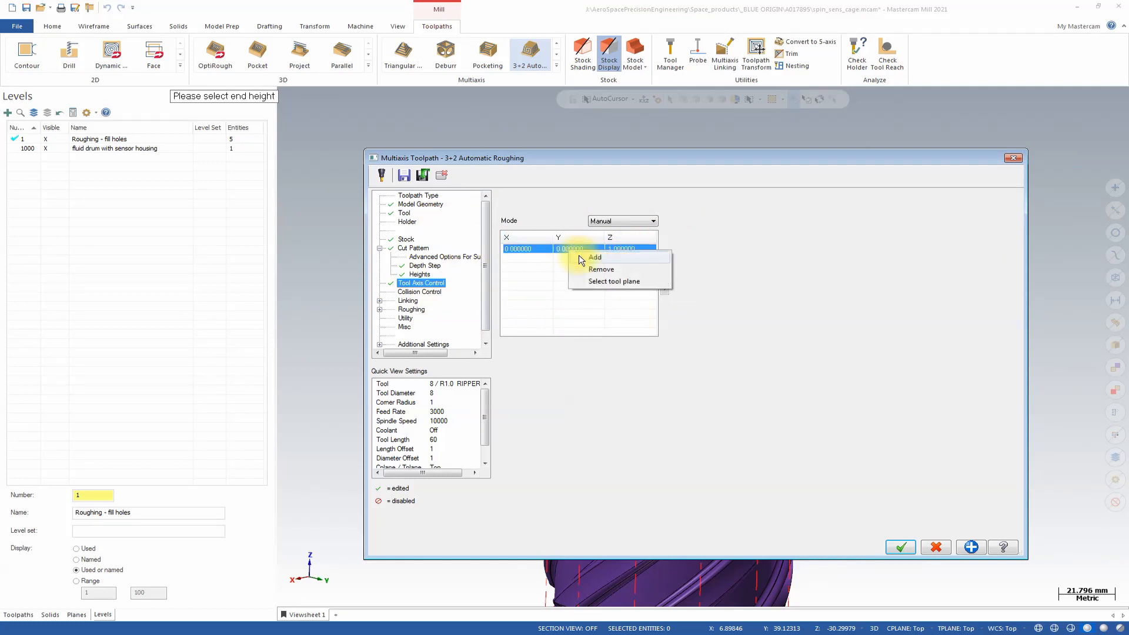
{"action": "left_click", "coordinate": [623, 281]}
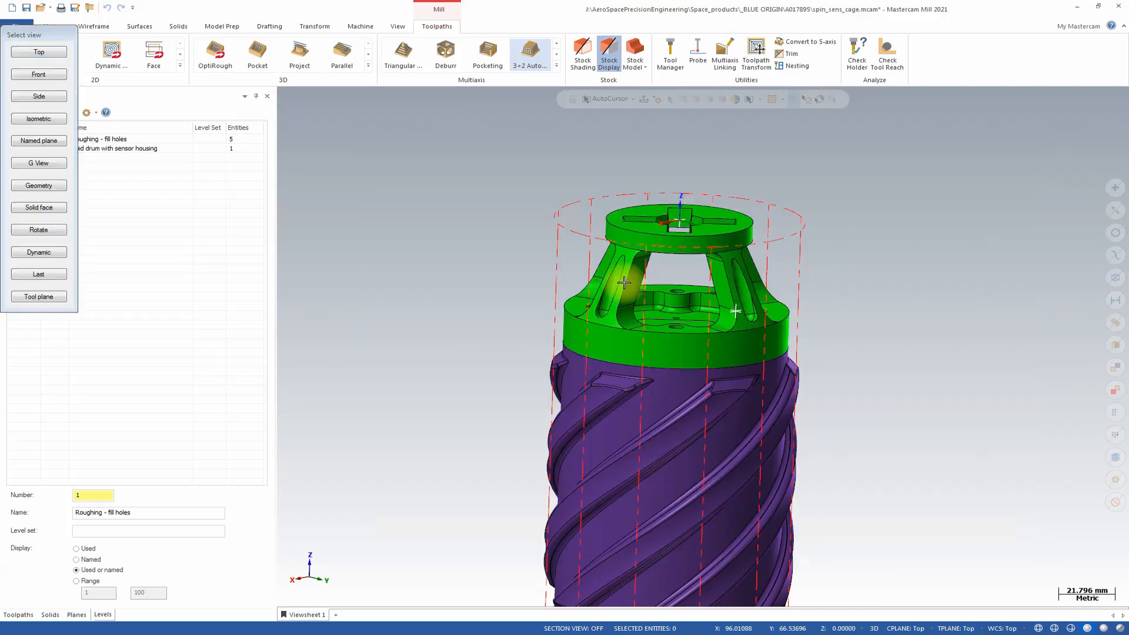
{"action": "left_click", "coordinate": [38, 51]}
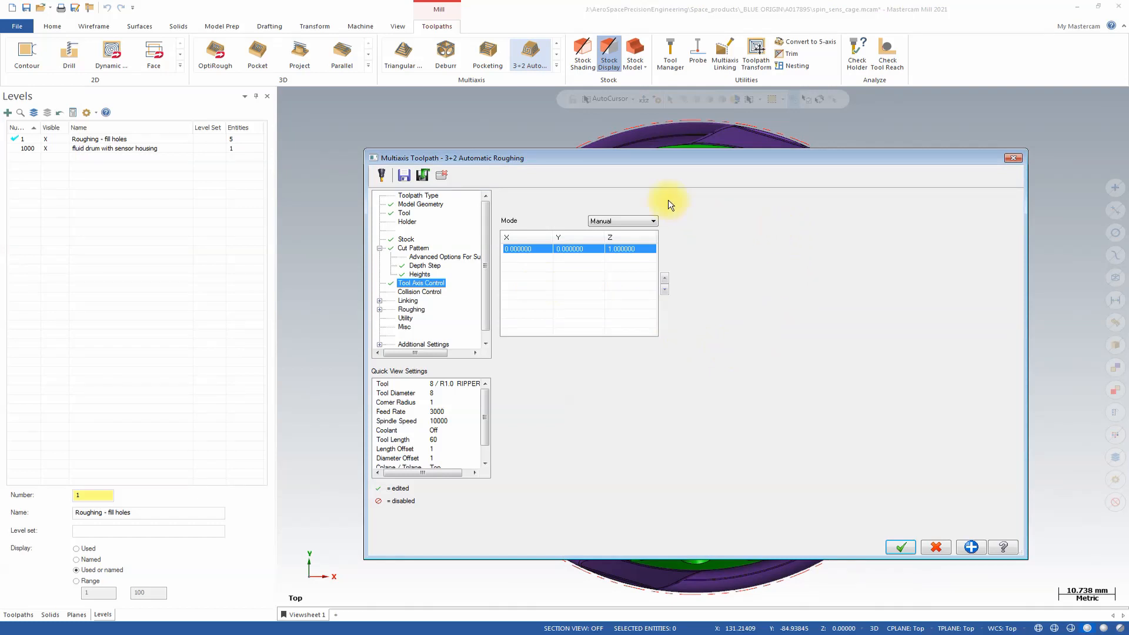
{"action": "left_click", "coordinate": [425, 176]}
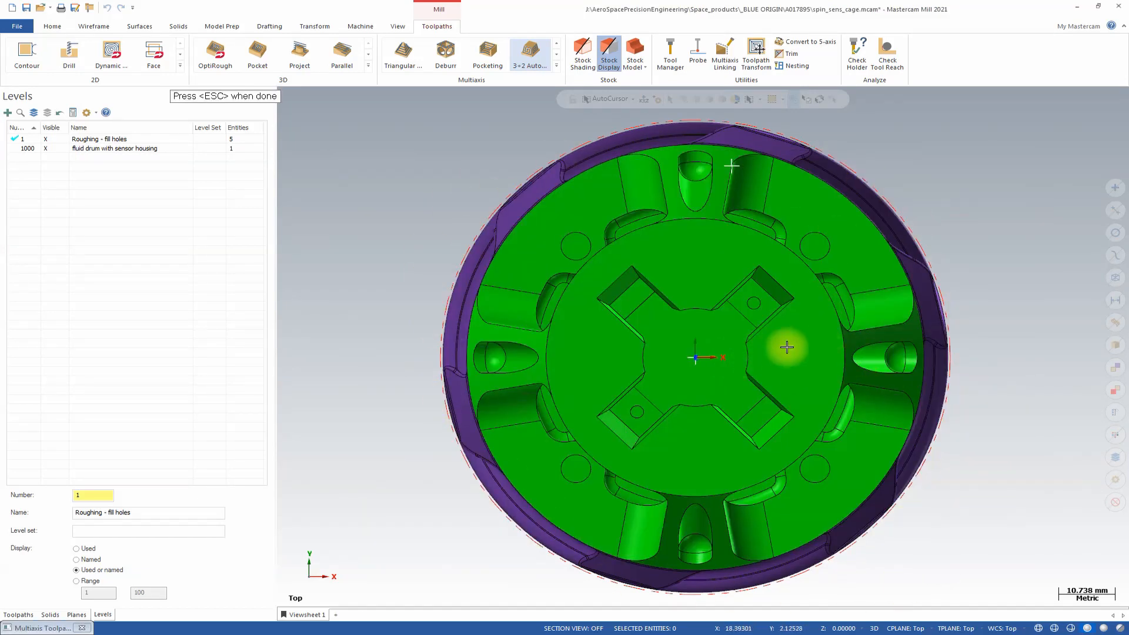
{"action": "key", "text": "Escape"}
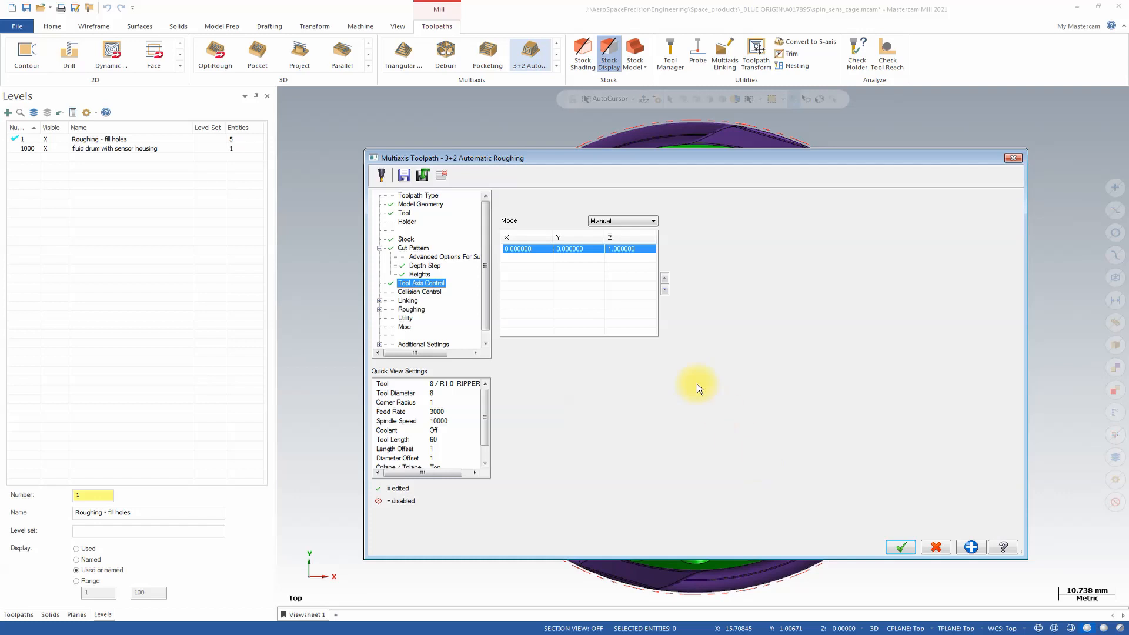
Enable collision avoidance checks against both the machining surfaces and the in-process stock.
{"action": "left_click", "coordinate": [428, 292]}
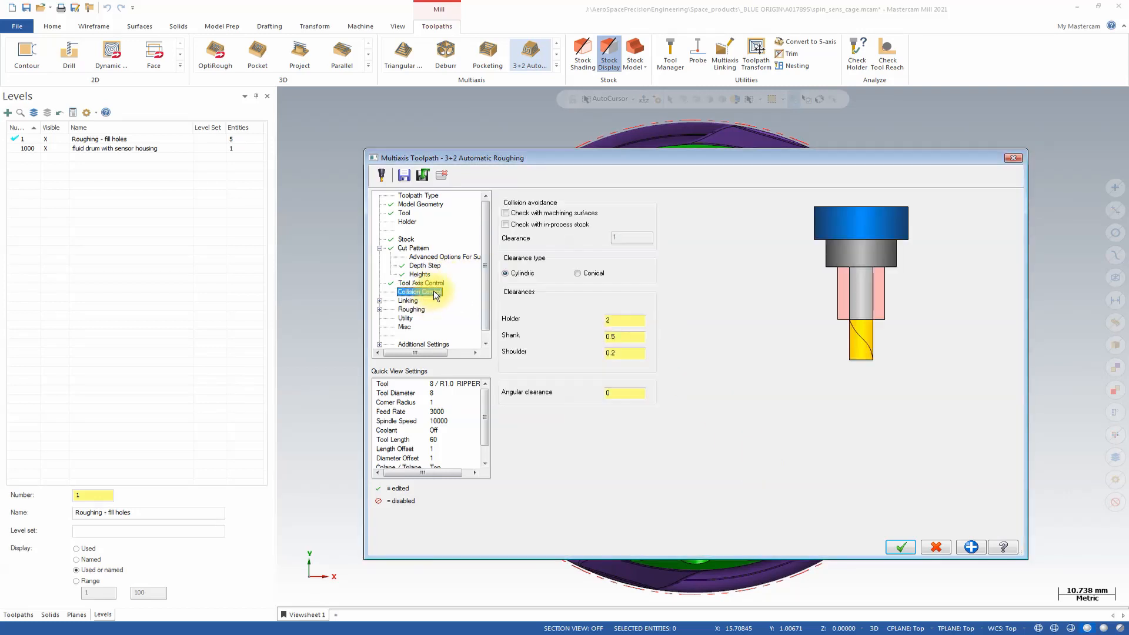
{"action": "left_click", "coordinate": [506, 213]}
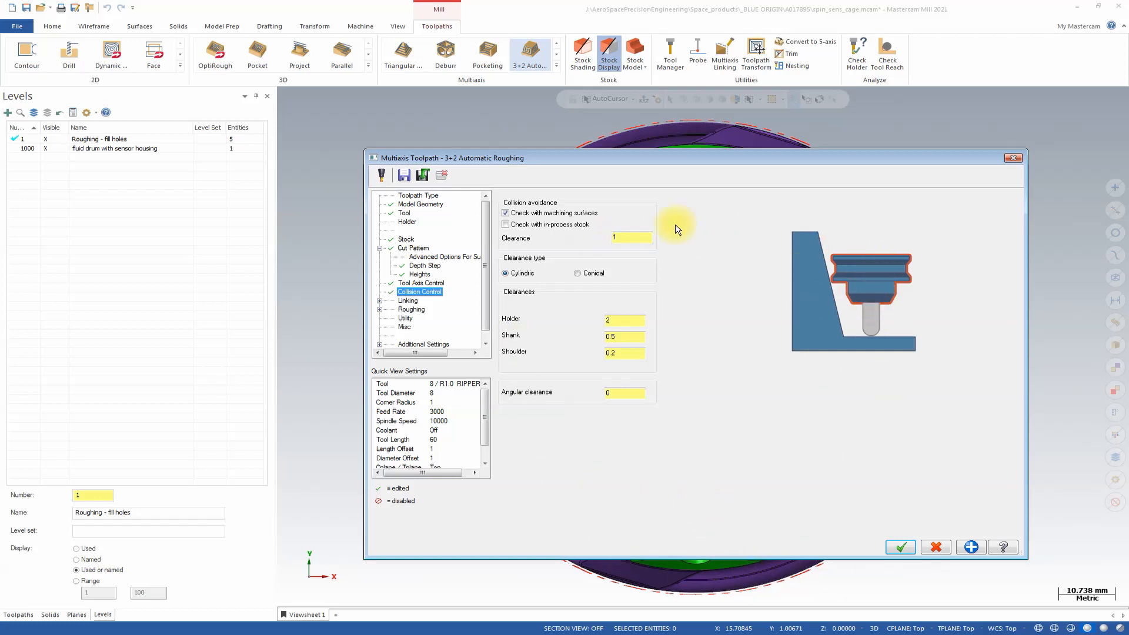
{"action": "left_click", "coordinate": [513, 224]}
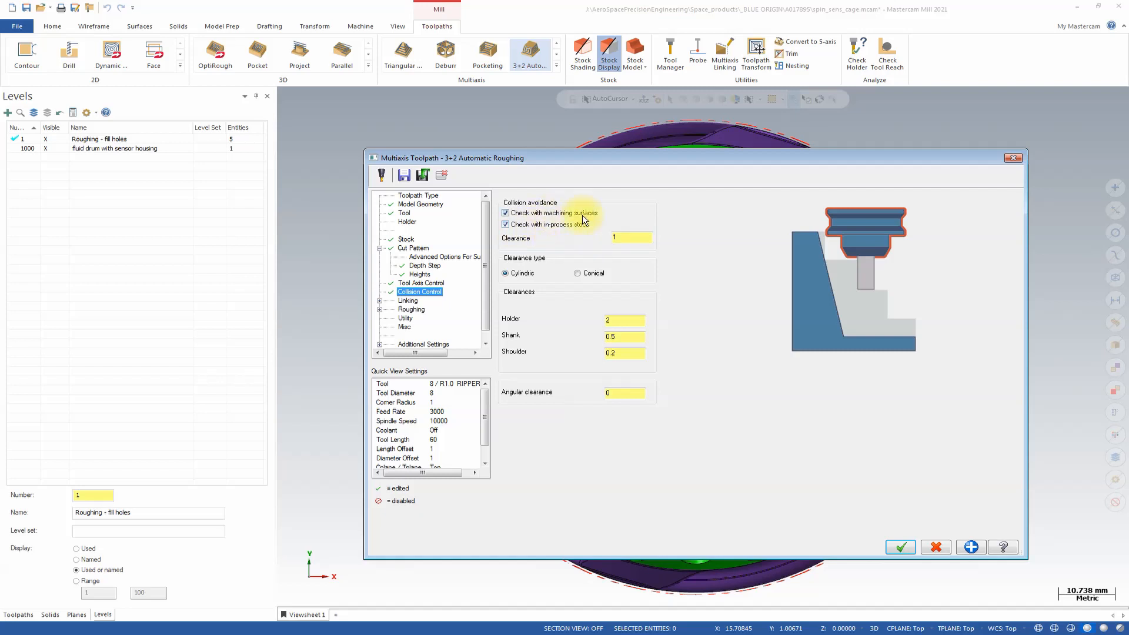
Set the linking clearance plane's direction to Machining direction with a user-defined height of 50.
{"action": "left_click", "coordinate": [408, 301]}
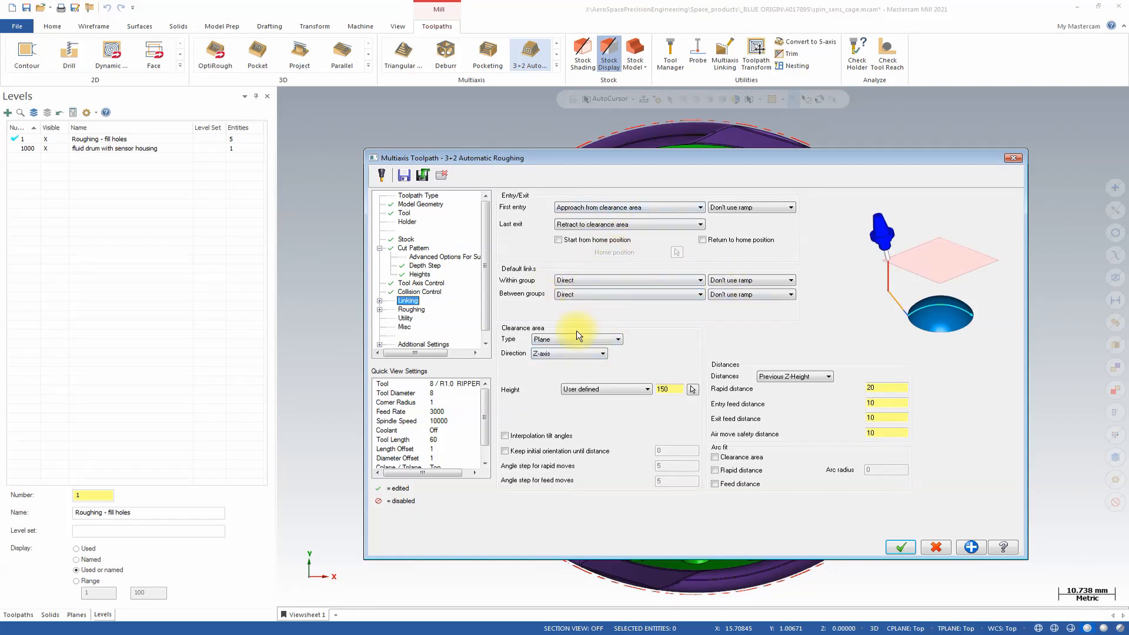
{"action": "left_click", "coordinate": [591, 354]}
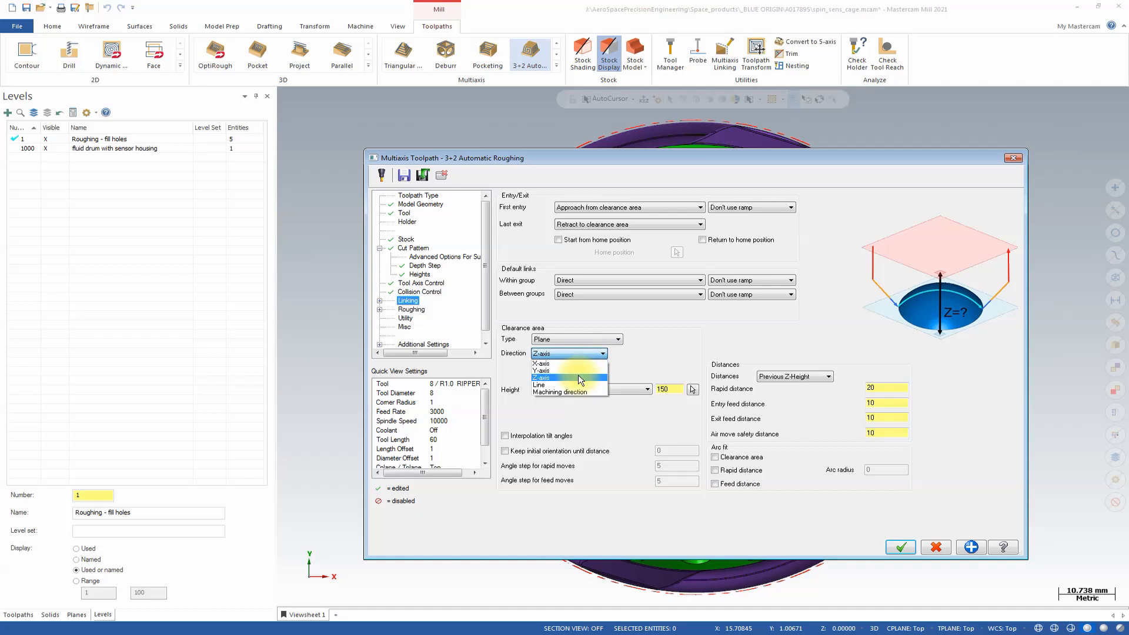
{"action": "left_click", "coordinate": [573, 391]}
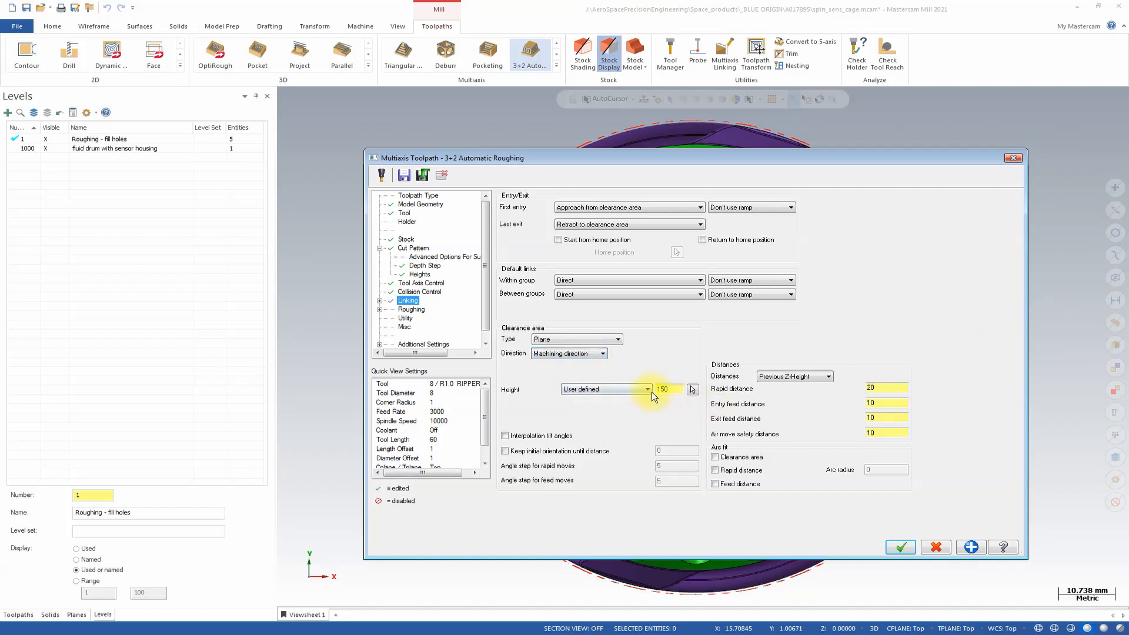
{"action": "double_click", "coordinate": [678, 388]}
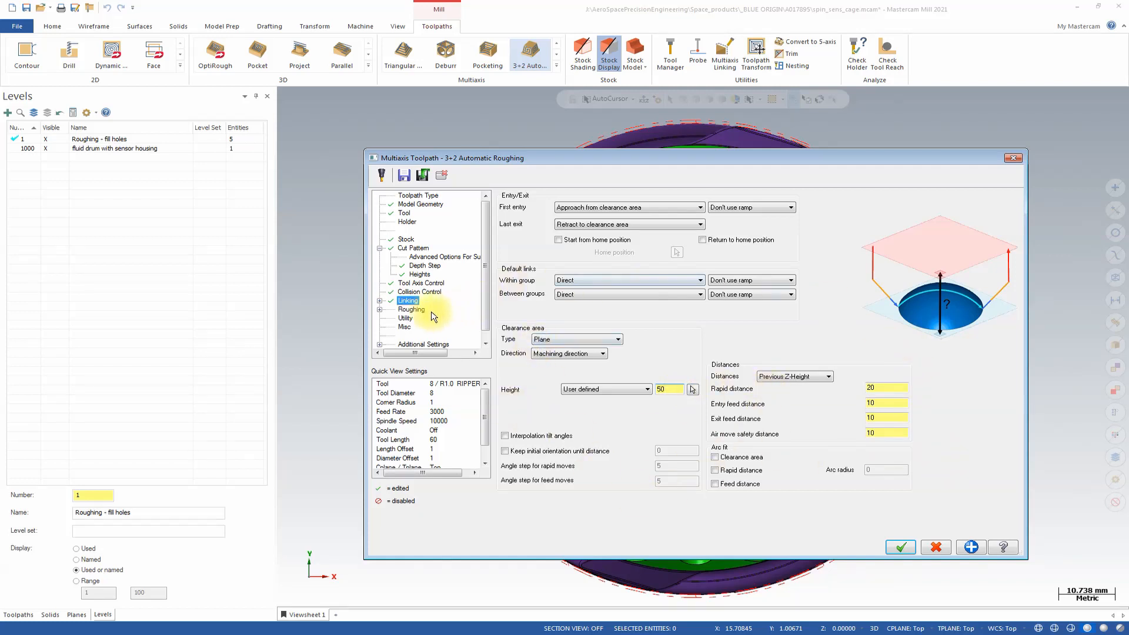
Set the roughing approach moves to a Line ramp with a ramp angle of 90, and generate the toolpath.
{"action": "left_click", "coordinate": [412, 309]}
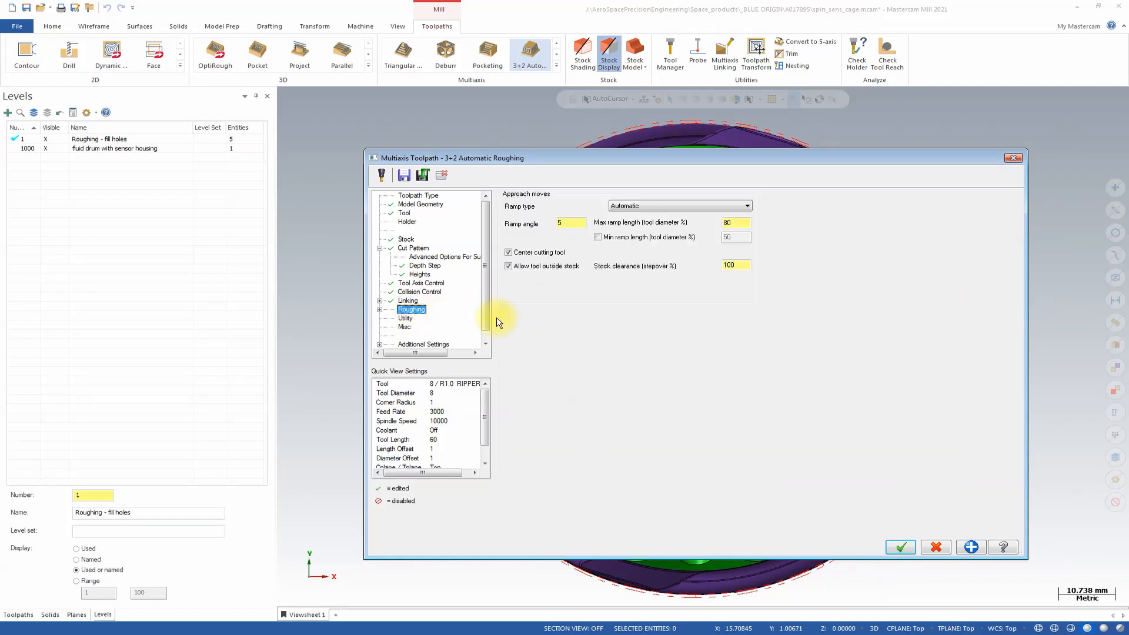
{"action": "left_click", "coordinate": [630, 205]}
{"action": "left_click", "coordinate": [635, 215]}
{"action": "double_click", "coordinate": [577, 222]}
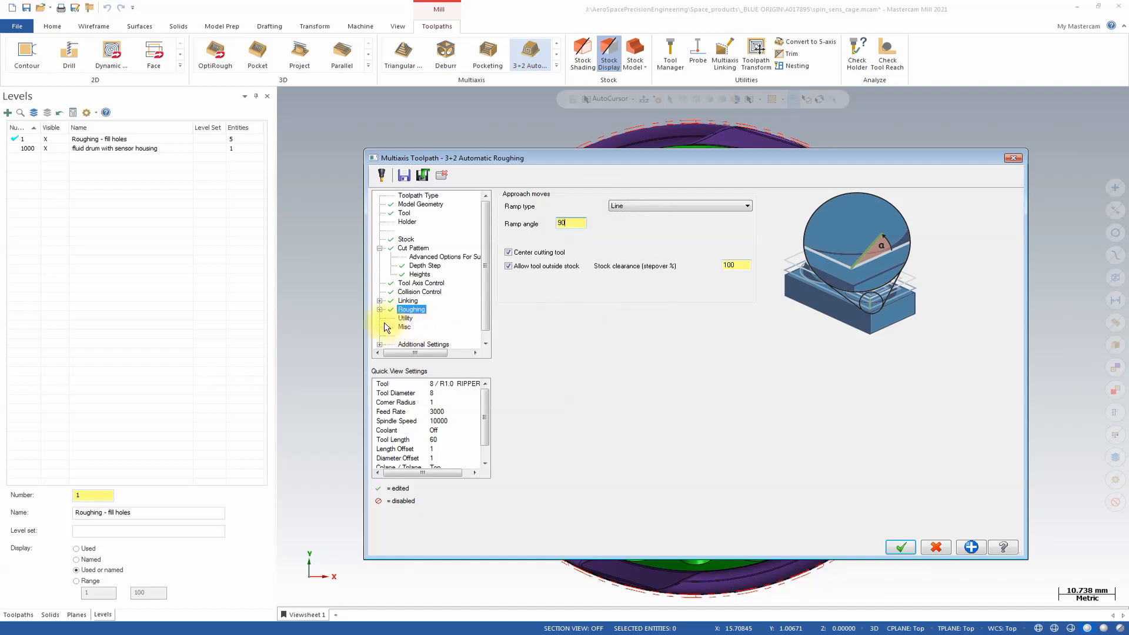
{"action": "left_click", "coordinate": [406, 344]}
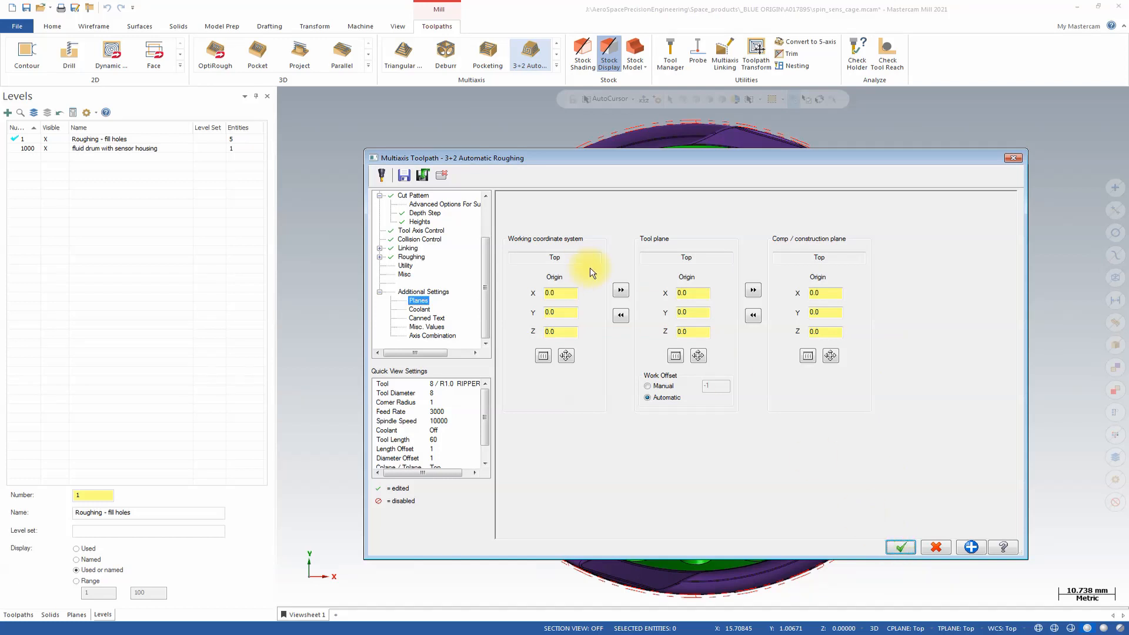
{"action": "key", "text": "Return"}
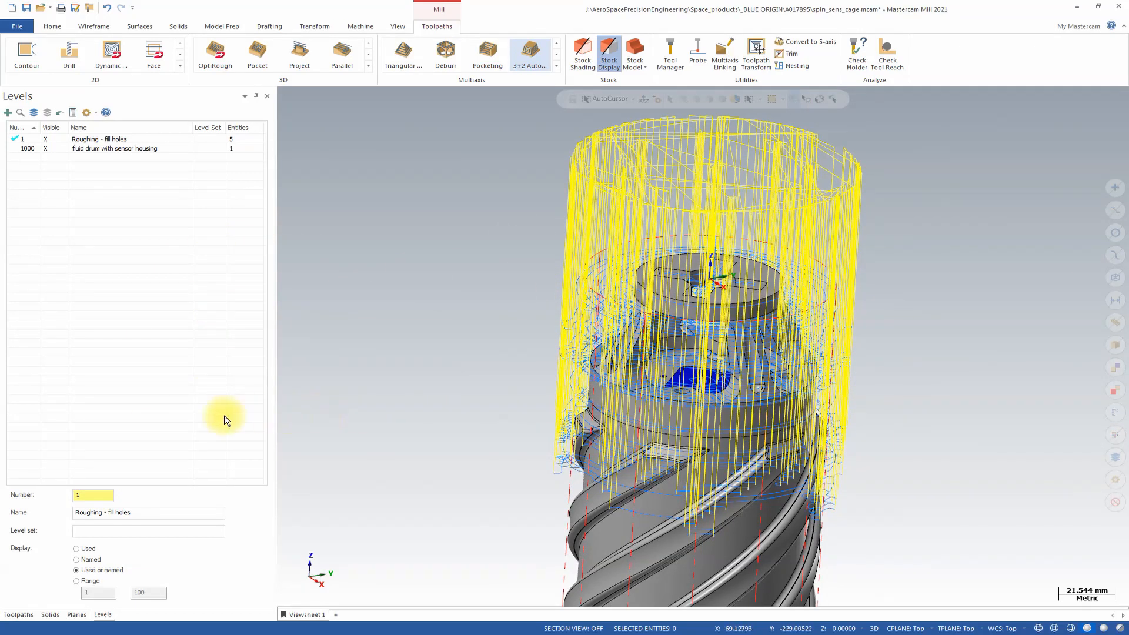
Insert a stock model operation ahead of the 3+2 roughing toolpath, using a cylindrical initial shape along the Z axis.
{"action": "left_click", "coordinate": [18, 614]}
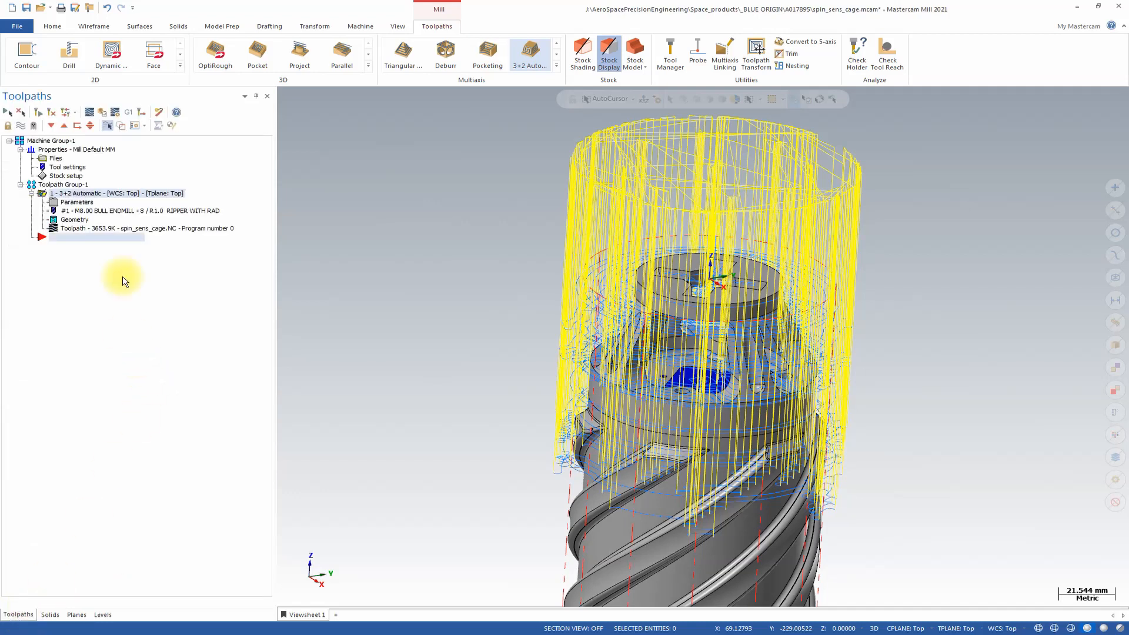
{"action": "left_click", "coordinate": [64, 125]}
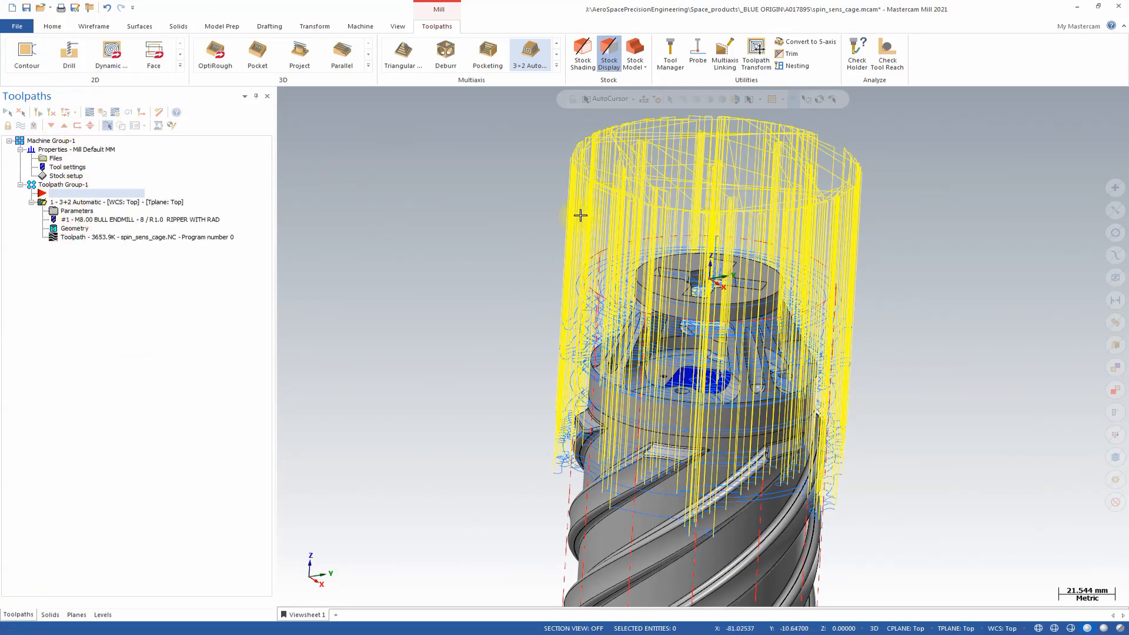
{"action": "left_click", "coordinate": [635, 49]}
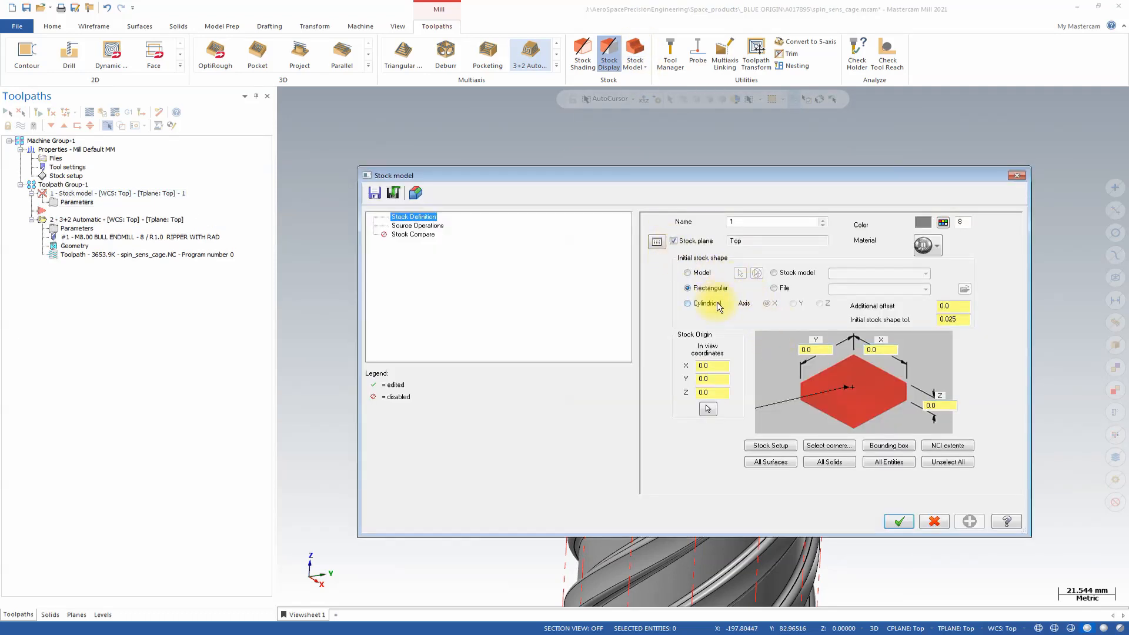
{"action": "left_click", "coordinate": [701, 307]}
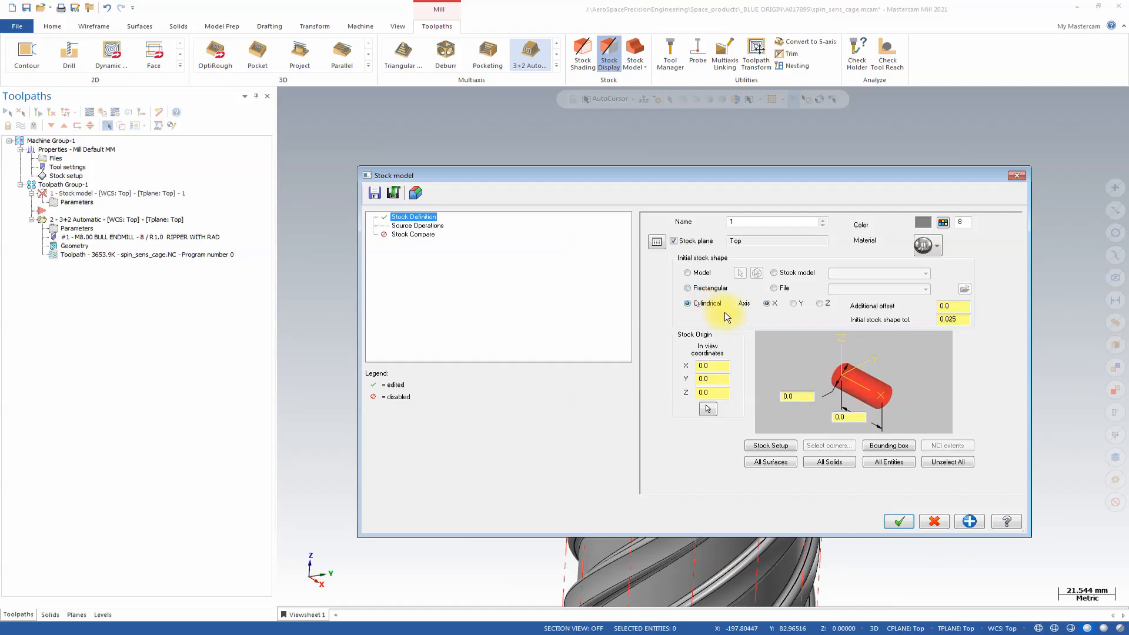
{"action": "left_click", "coordinate": [821, 304]}
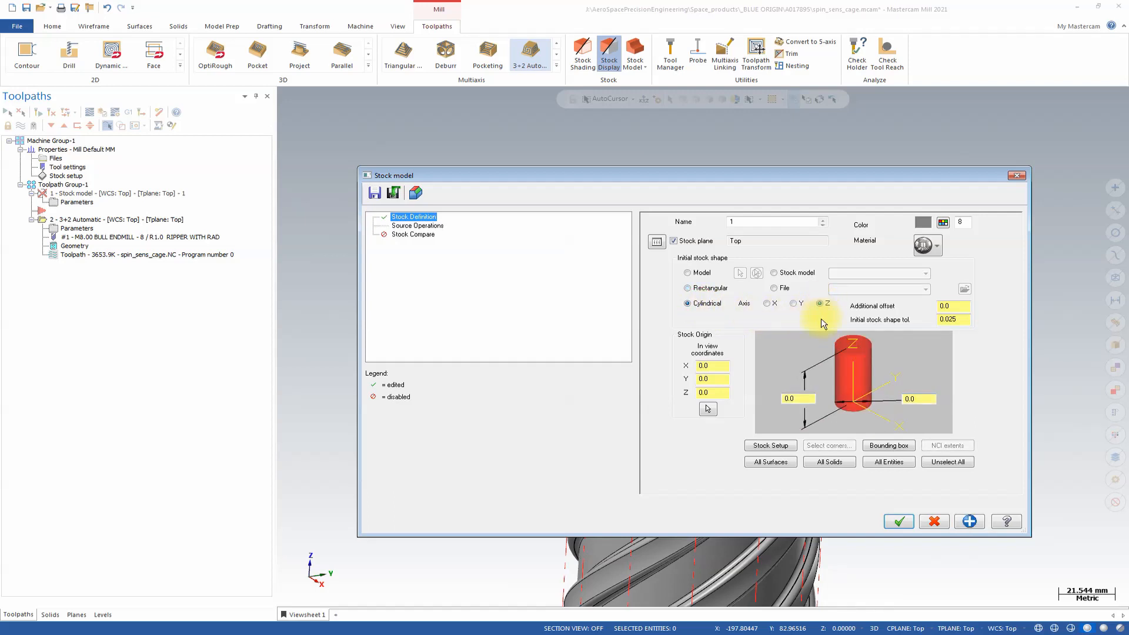
Set the stock cylinder's length to 53 based on the collar's lower edge, and its origin Z to -53.
{"action": "left_click", "coordinate": [918, 398]}
{"action": "left_click", "coordinate": [800, 398]}
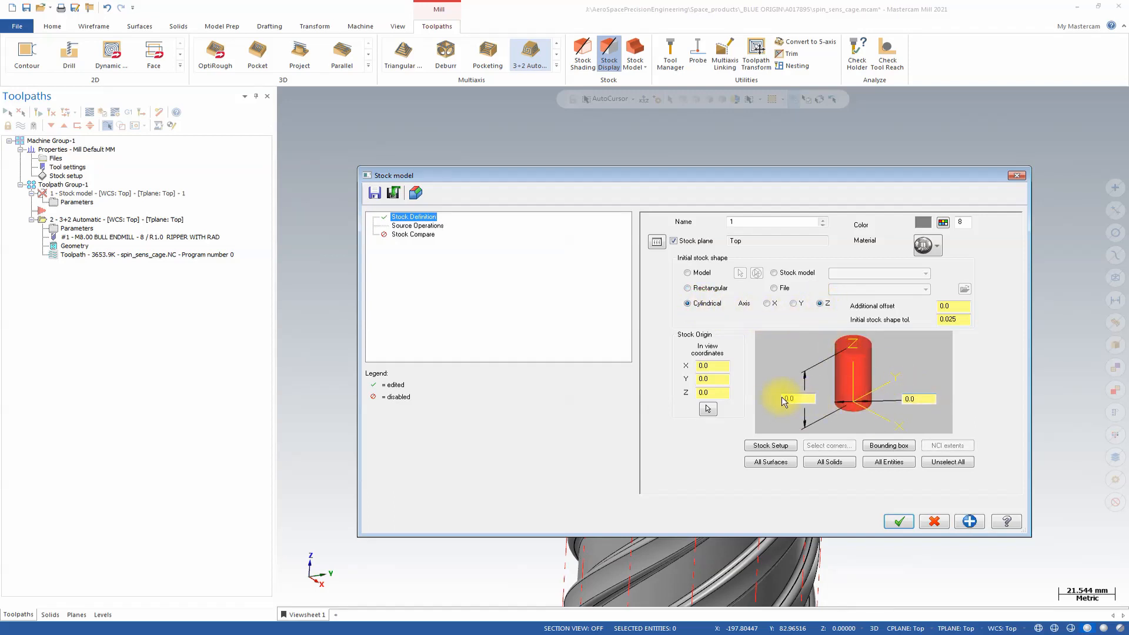
{"action": "right_click", "coordinate": [803, 398]}
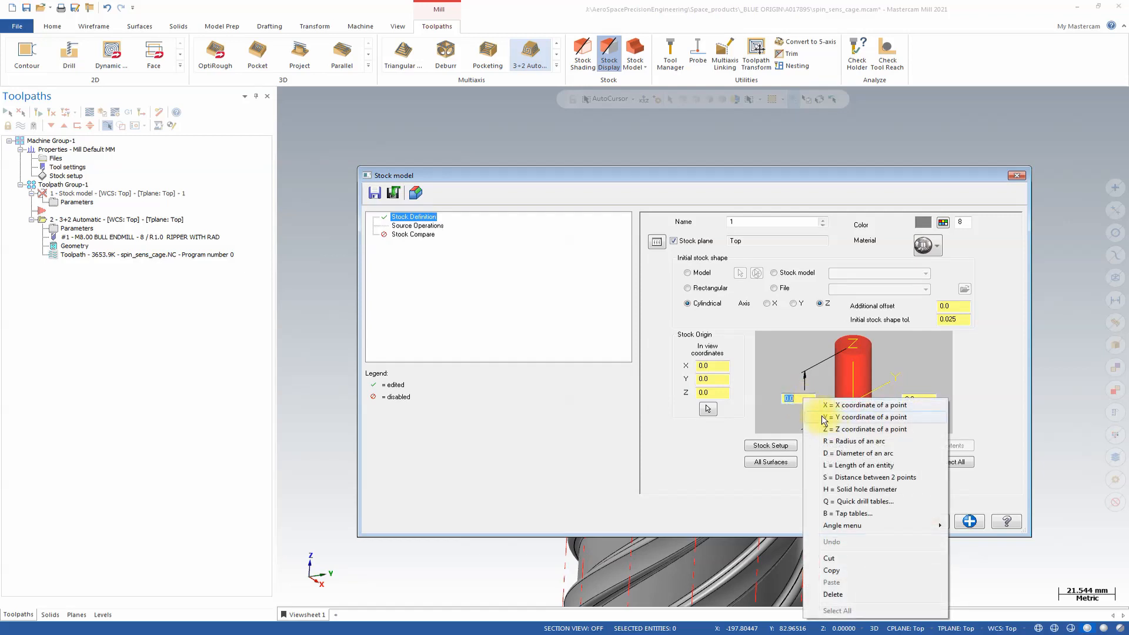
{"action": "left_click", "coordinate": [829, 429]}
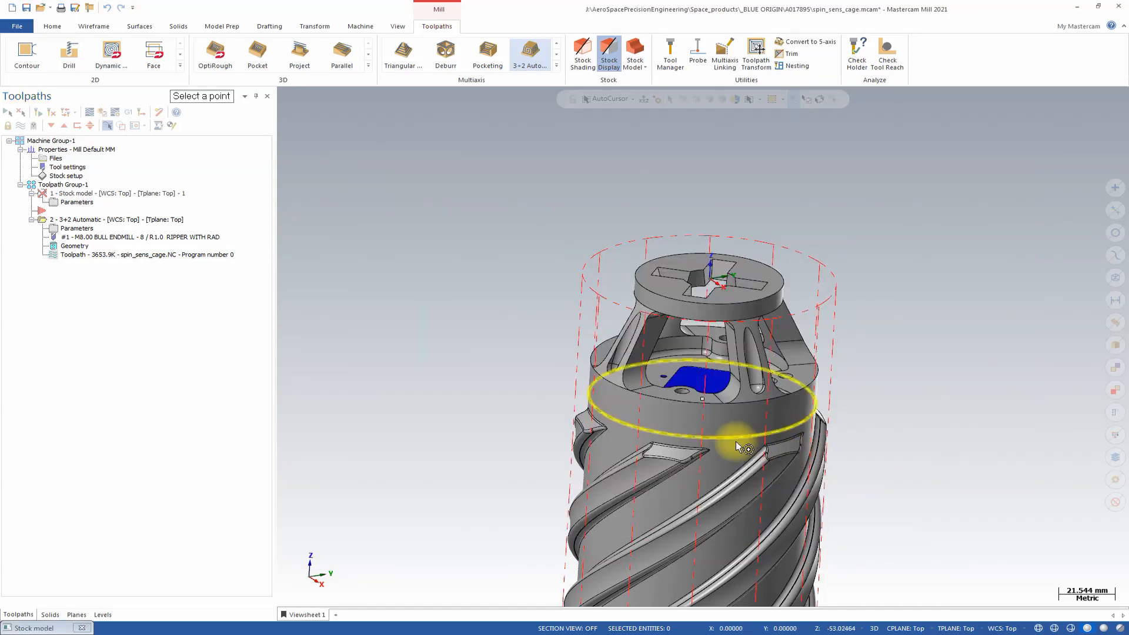
{"action": "left_click", "coordinate": [733, 444]}
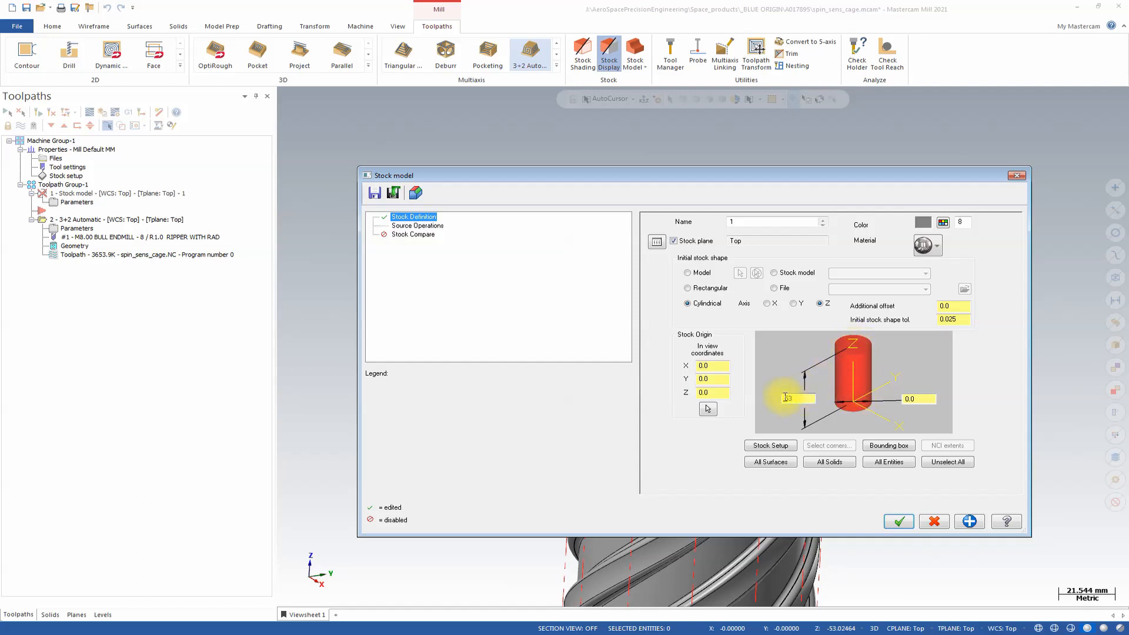
{"action": "left_click", "coordinate": [720, 391]}
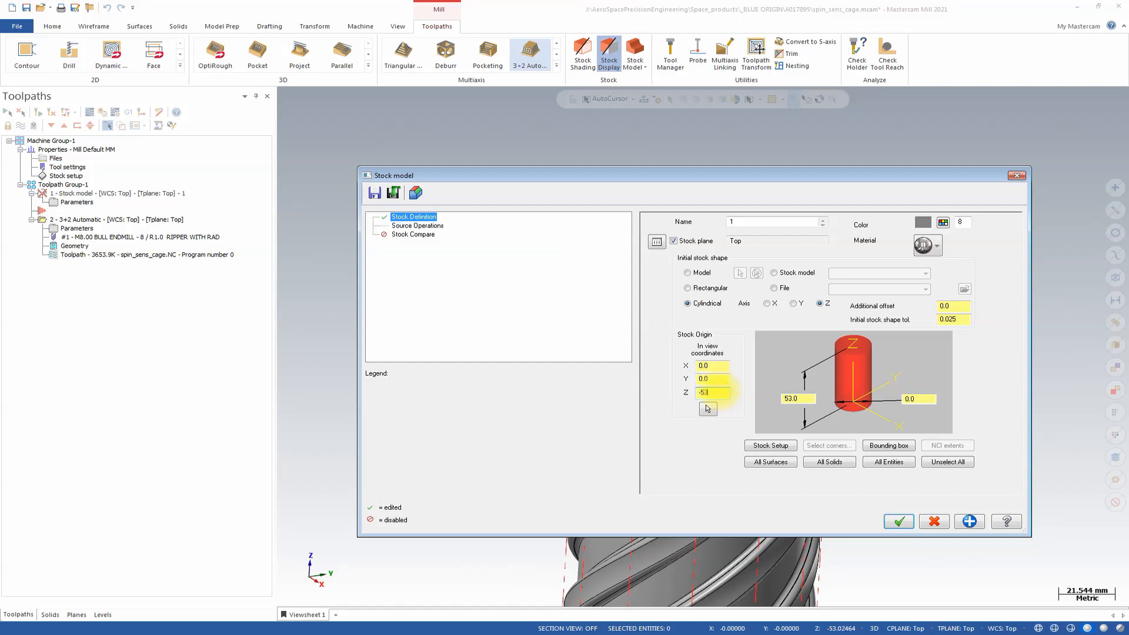
Set the stock cylinder's diameter to 95, using the collar's arc as reference, and create the stock model.
{"action": "right_click", "coordinate": [921, 400]}
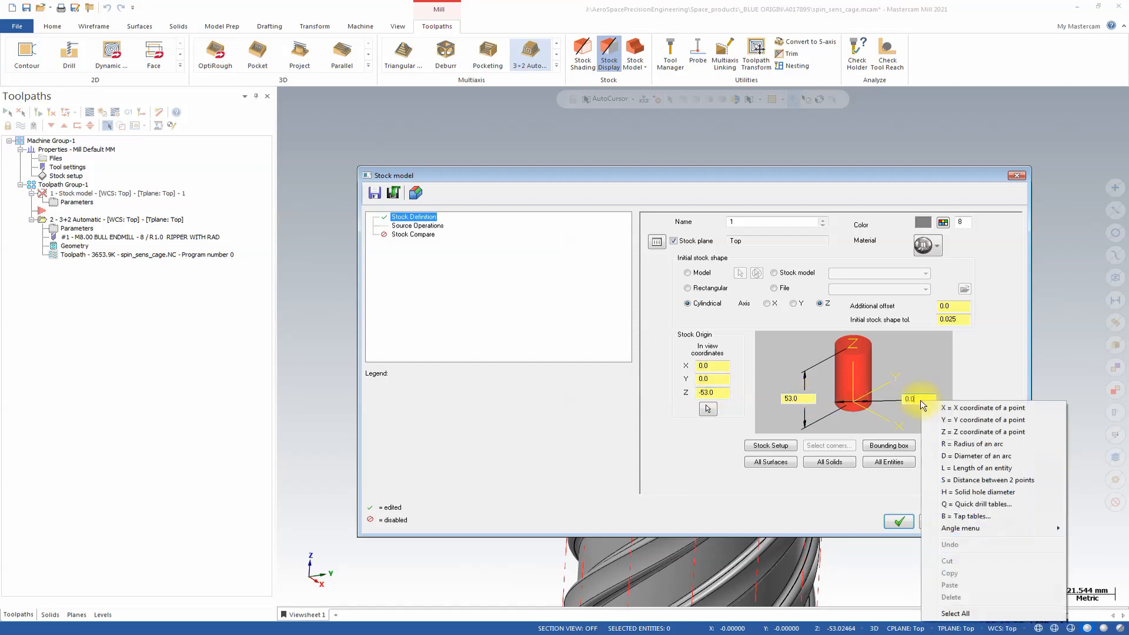
{"action": "left_click", "coordinate": [968, 457]}
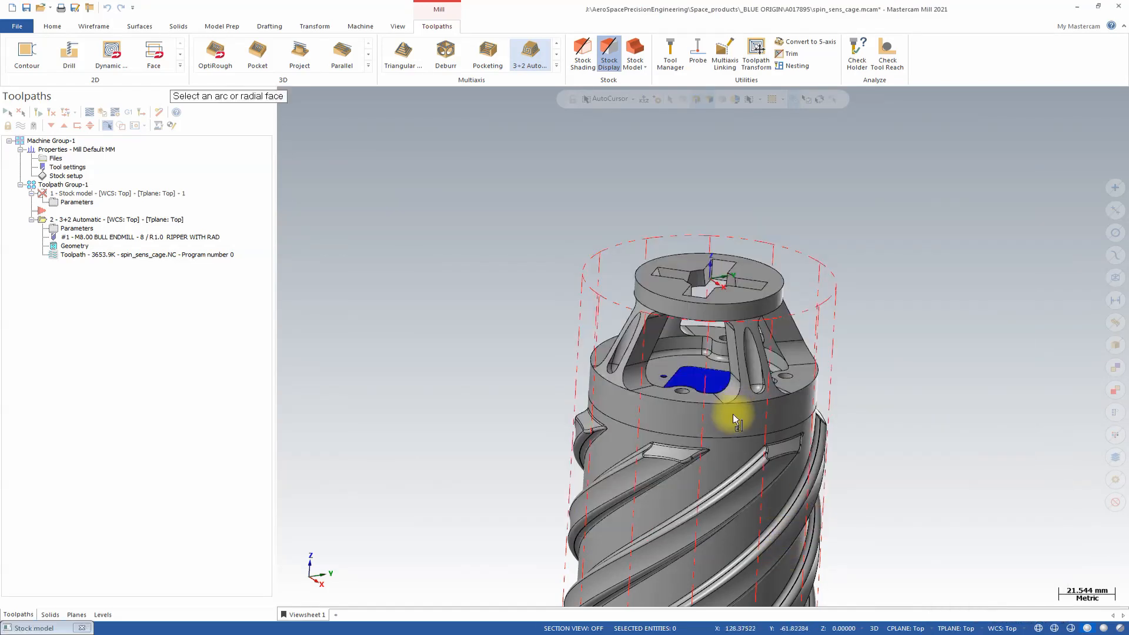
{"action": "left_click", "coordinate": [734, 435]}
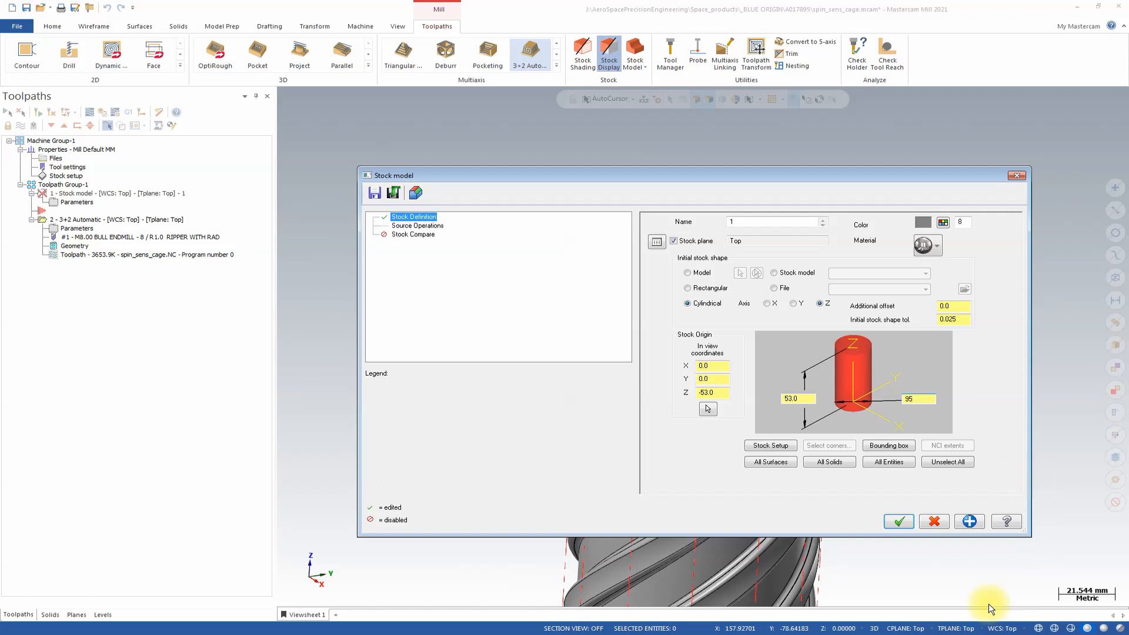
{"action": "left_click", "coordinate": [903, 520]}
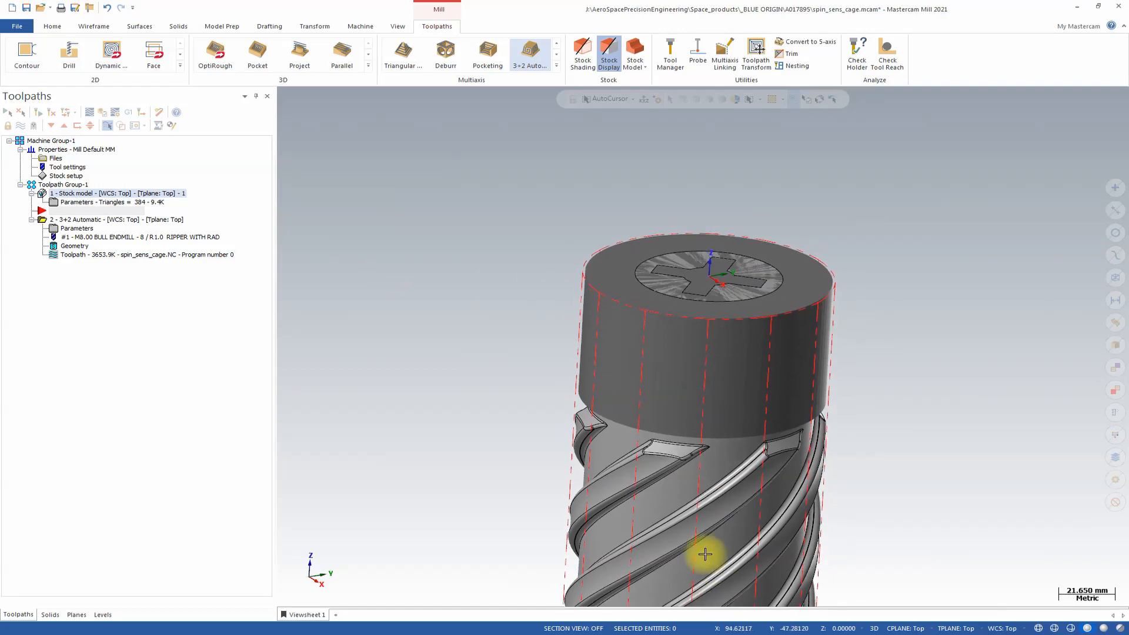
Set the 3+2 Automatic Roughing toolpath to use stock model 1 as its stock instead of the job setup.
{"action": "left_click", "coordinate": [91, 219]}
{"action": "middle_click_drag", "start_coordinate": [593, 508], "coordinate": [642, 409]}
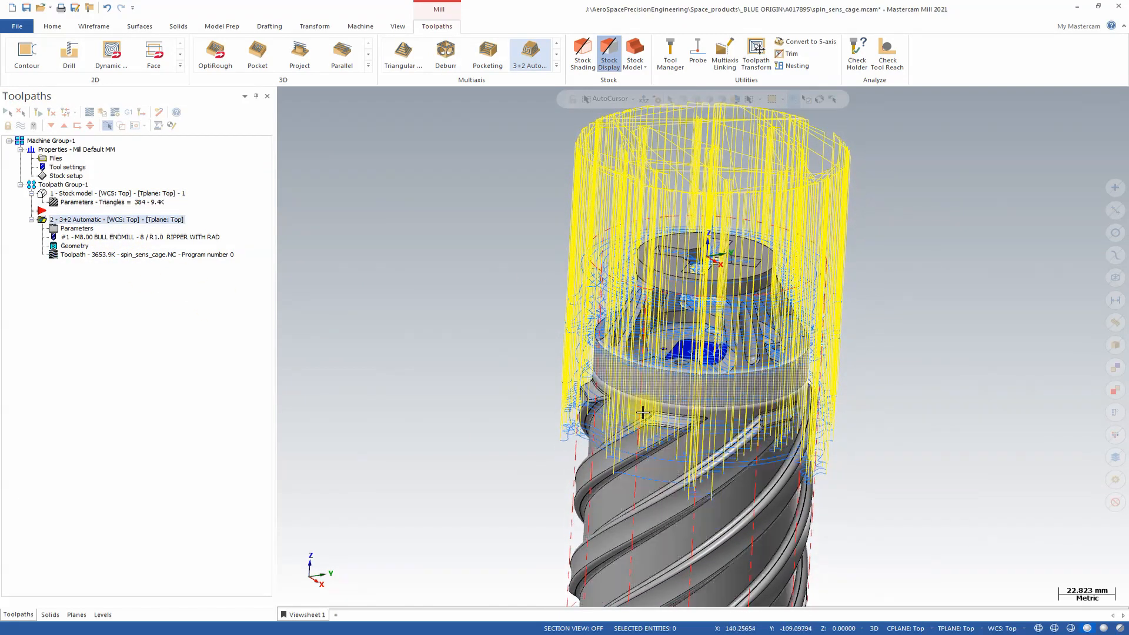
{"action": "left_click", "coordinate": [54, 227]}
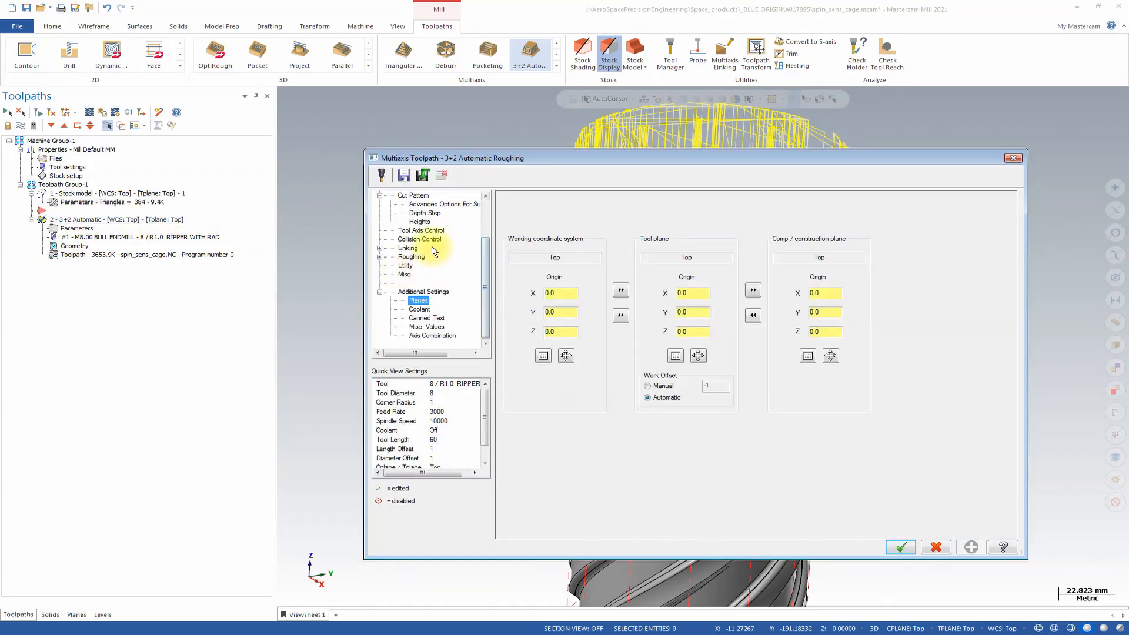
{"action": "scroll", "coordinate": [421, 220], "scroll_direction": "up", "scroll_amount": 2}
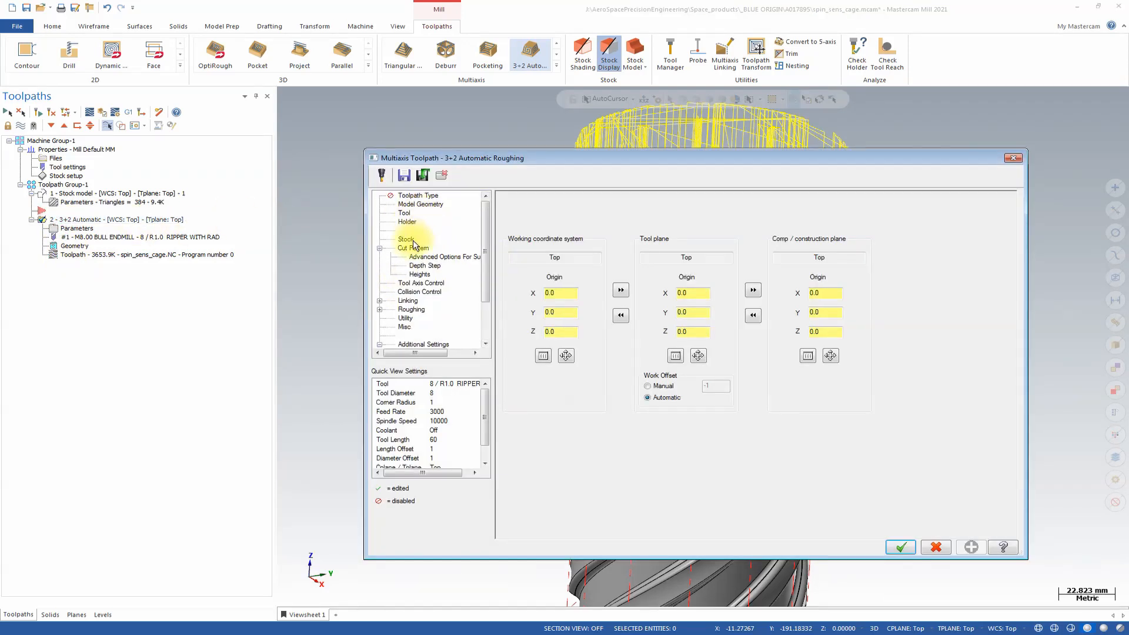
{"action": "left_click", "coordinate": [410, 239]}
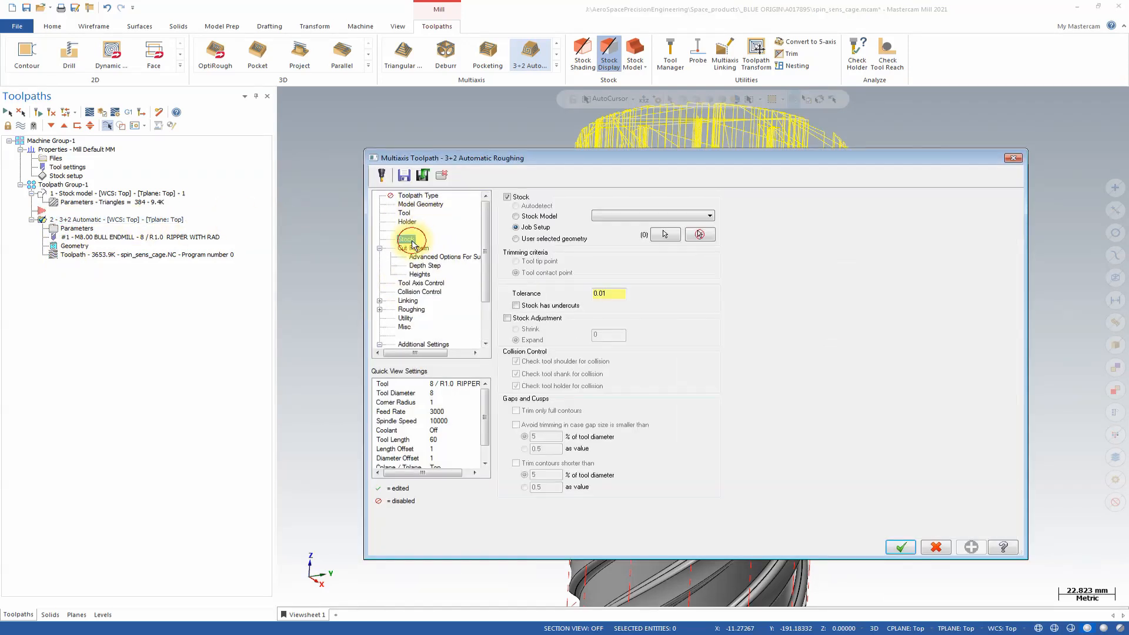
{"action": "left_click", "coordinate": [517, 217]}
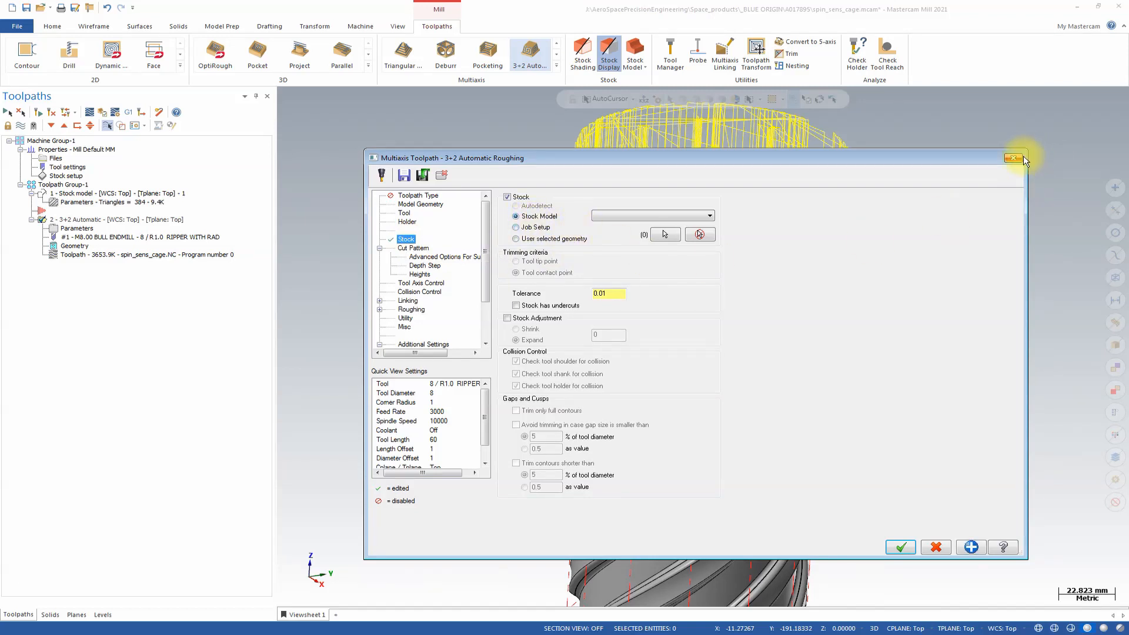
{"action": "left_click", "coordinate": [659, 212]}
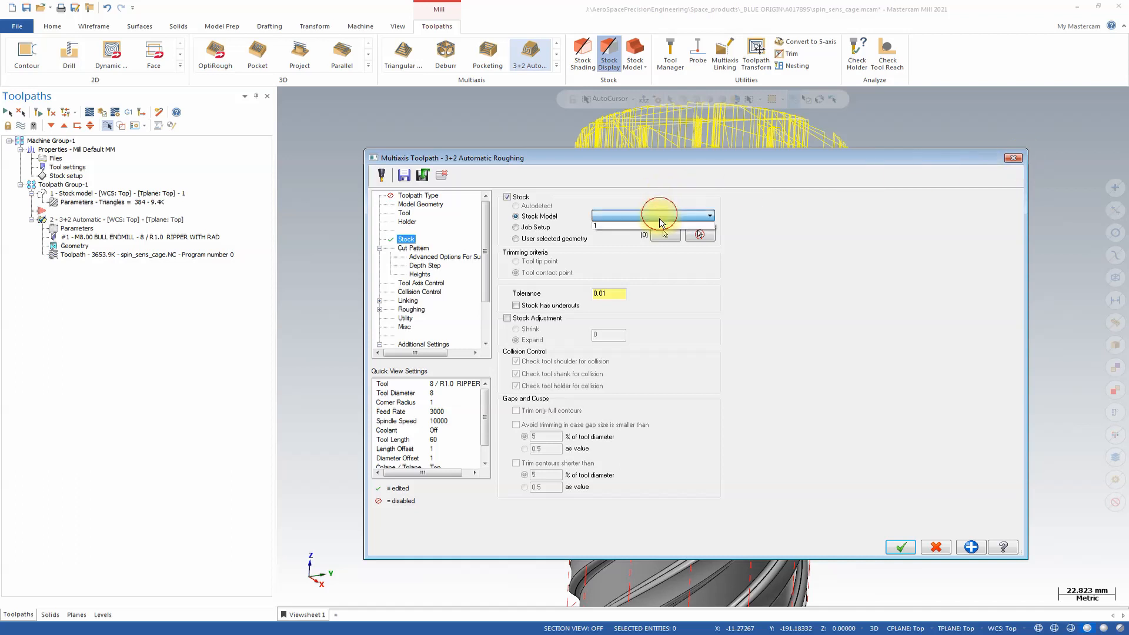
{"action": "left_click", "coordinate": [648, 226]}
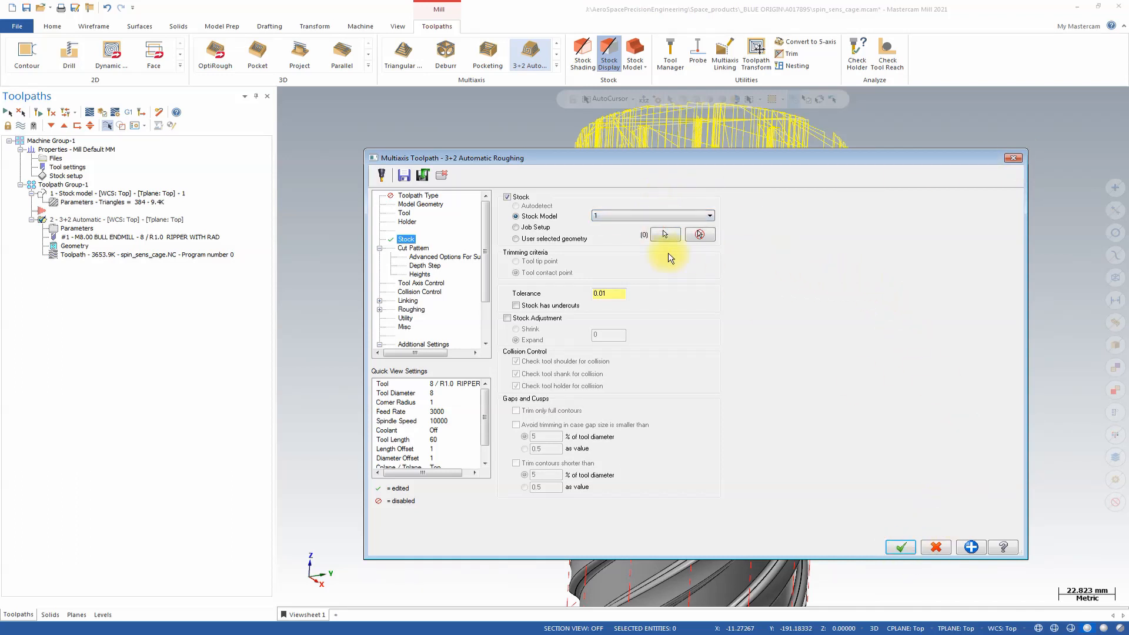
{"action": "left_click", "coordinate": [900, 547]}
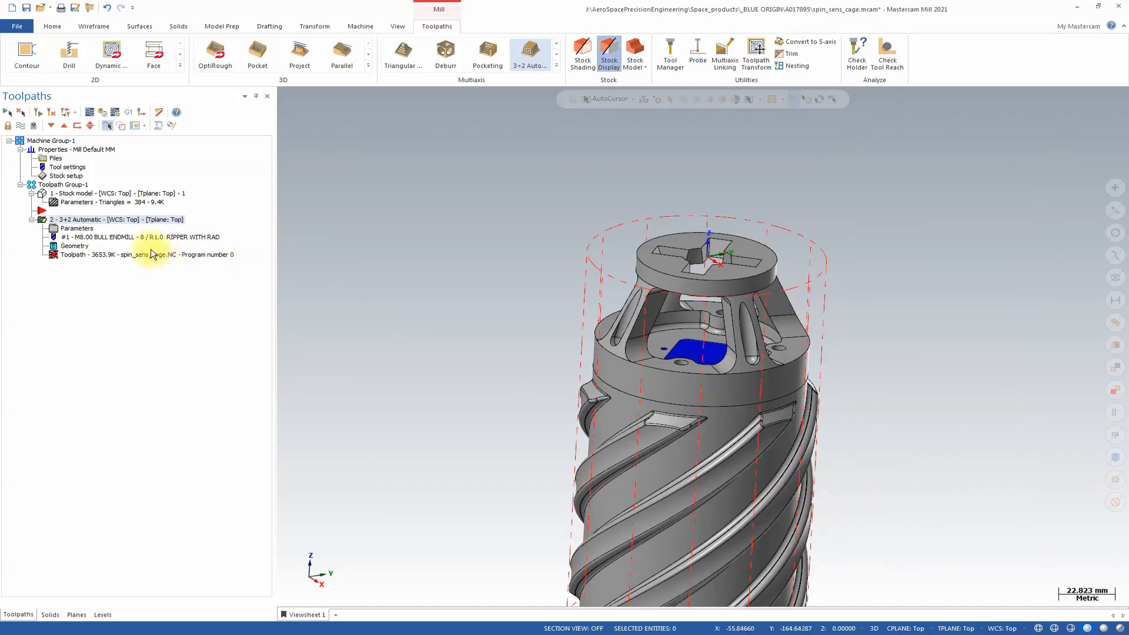
Rename the stock model operation as ROUGHING 3+2.
{"action": "left_click", "coordinate": [88, 195]}
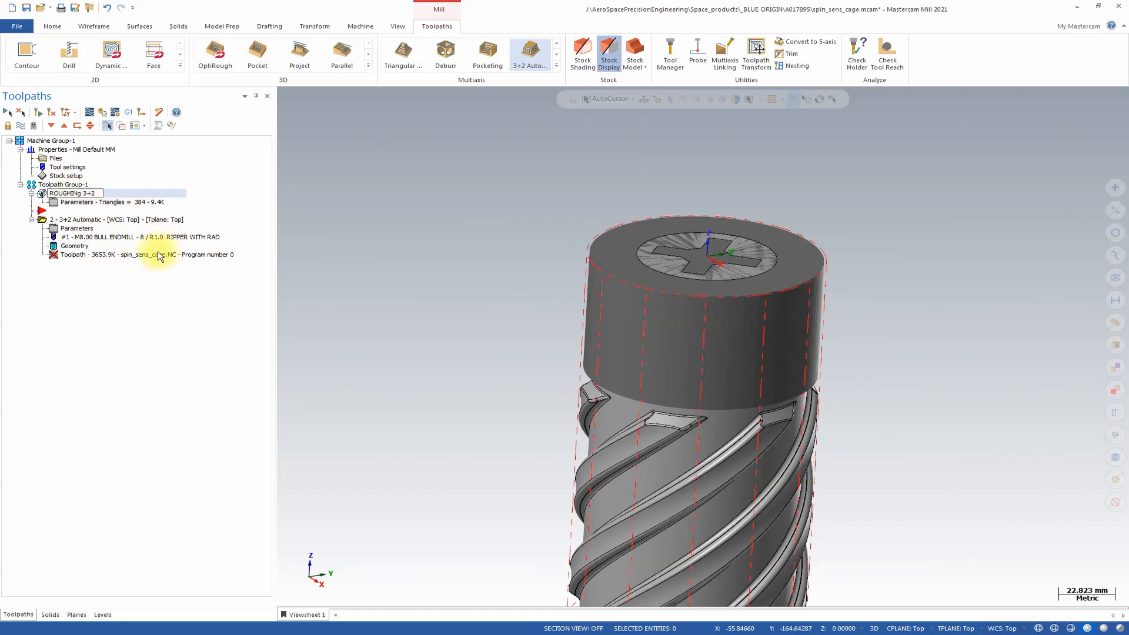
{"action": "key", "text": "BackSpace"}
{"action": "type", "text": "G"}
{"action": "left_click", "coordinate": [158, 269]}
Regenerate the 3+2 Automatic toolpath with the new stock and view the passes around the part.
{"action": "left_click", "coordinate": [92, 223]}
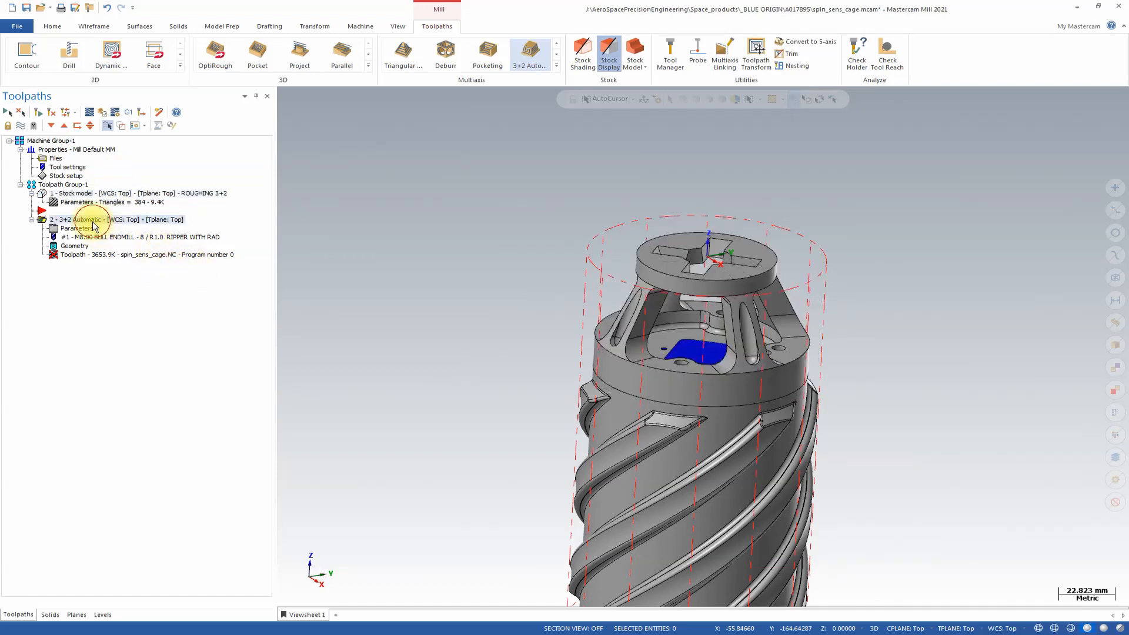
{"action": "left_click", "coordinate": [40, 112]}
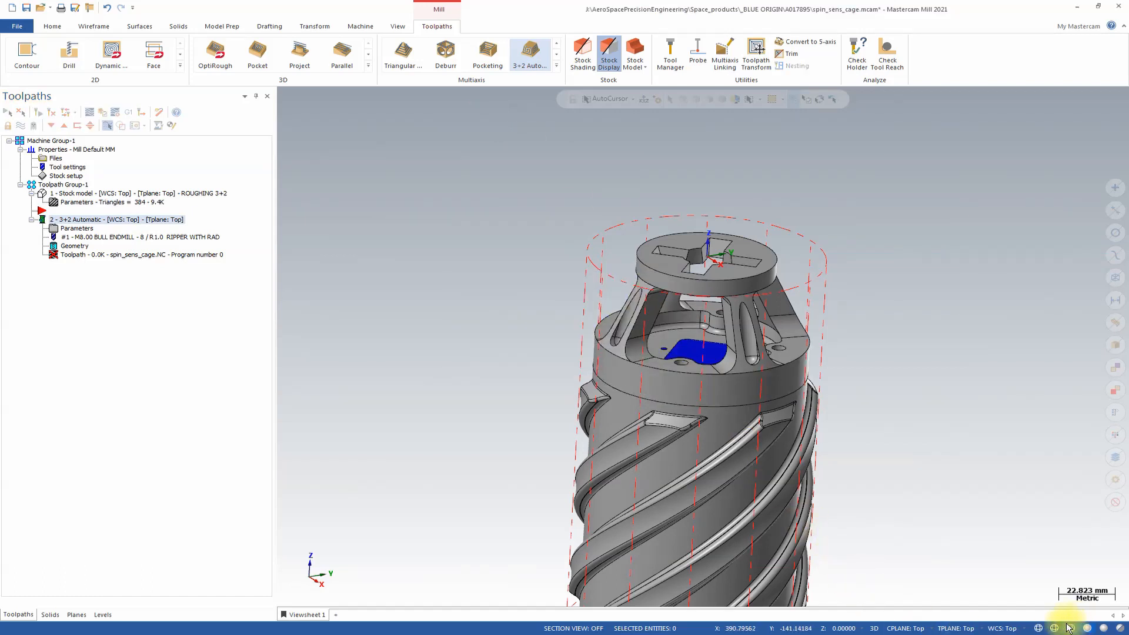
{"action": "left_click", "coordinate": [966, 405]}
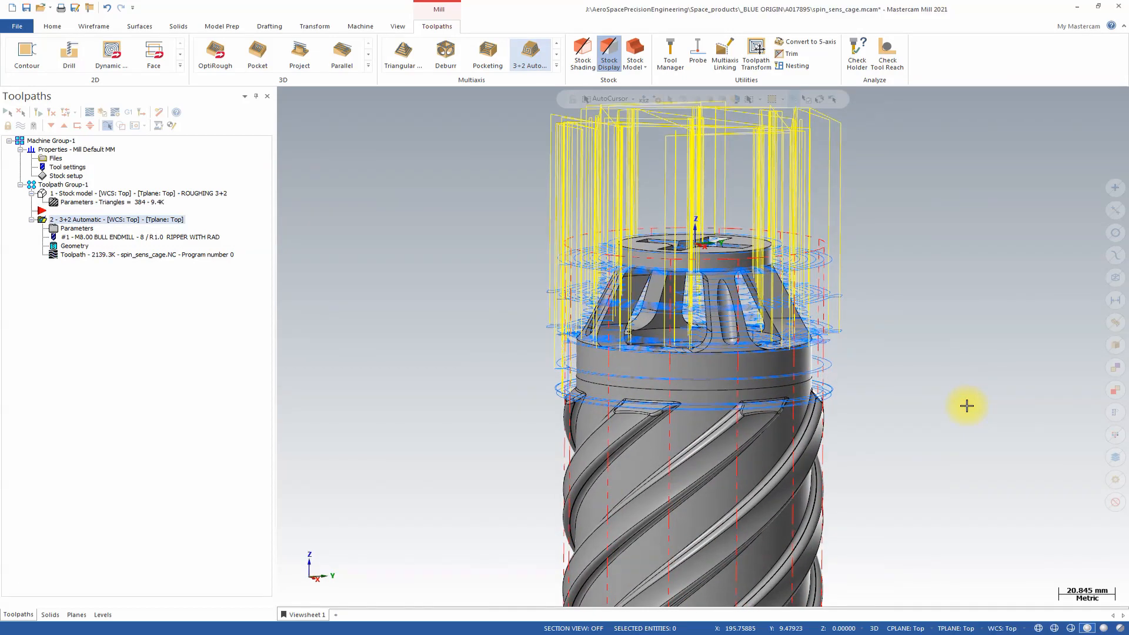
{"action": "middle_click_drag", "start_coordinate": [789, 264], "coordinate": [404, 305]}
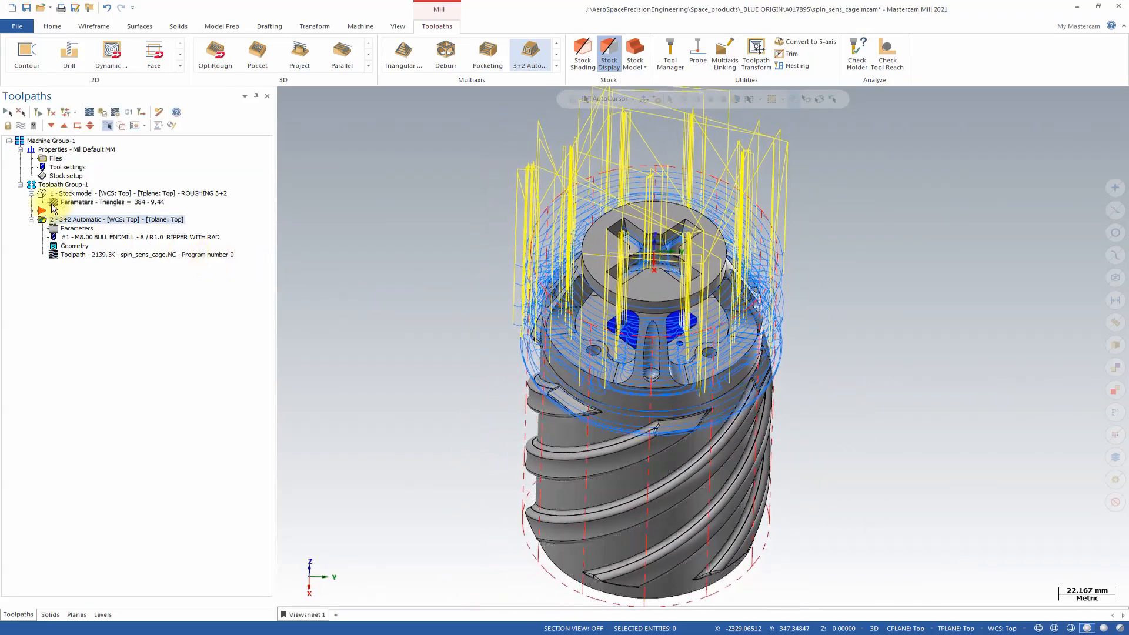
Verify the 3+2 roughing in the simulator and examine its passes in the cross-shaped pocket on the top disc.
{"action": "left_click", "coordinate": [101, 118]}
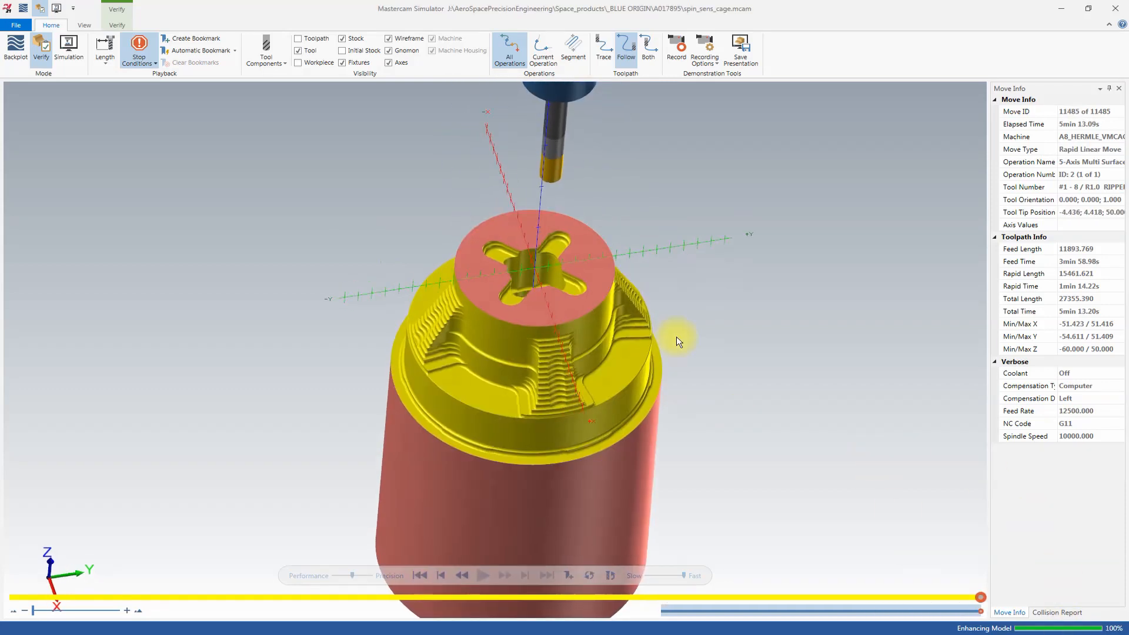
{"action": "middle_click_drag", "start_coordinate": [676, 337], "coordinate": [676, 336]}
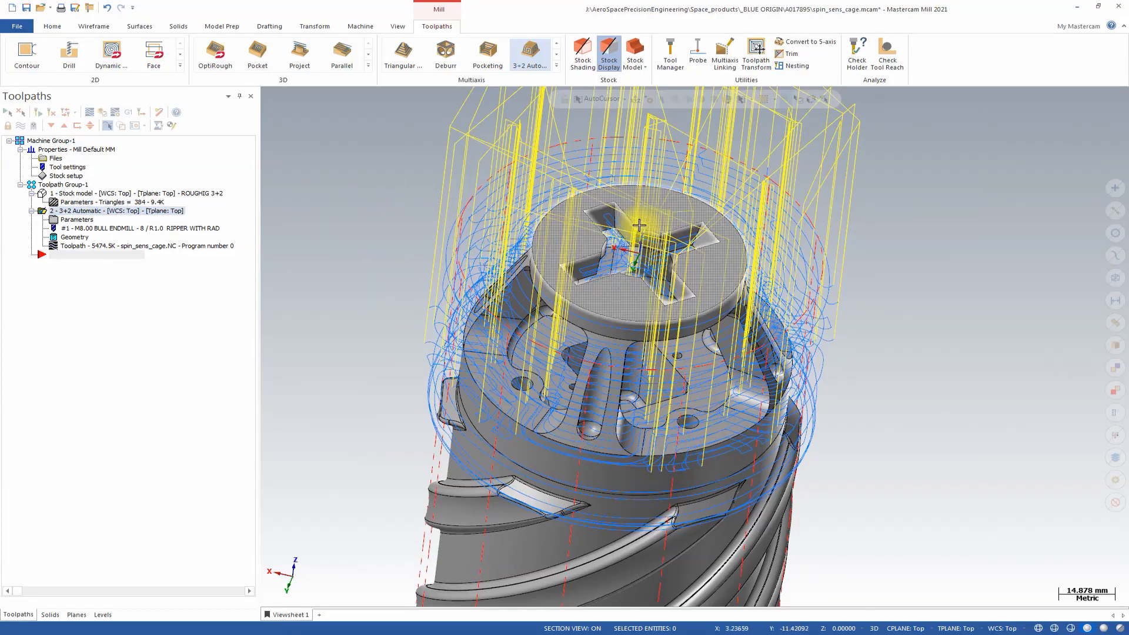
{"action": "middle_click_drag", "start_coordinate": [945, 300], "coordinate": [881, 273]}
{"action": "mouse_move", "coordinate": [648, 158]}
{"action": "middle_mouse_down"}
{"action": "mouse_move", "coordinate": [695, 250]}
{"action": "mouse_move", "coordinate": [676, 229]}
{"action": "mouse_move", "coordinate": [748, 237]}
{"action": "mouse_move", "coordinate": [668, 152]}
{"action": "middle_mouse_up"}
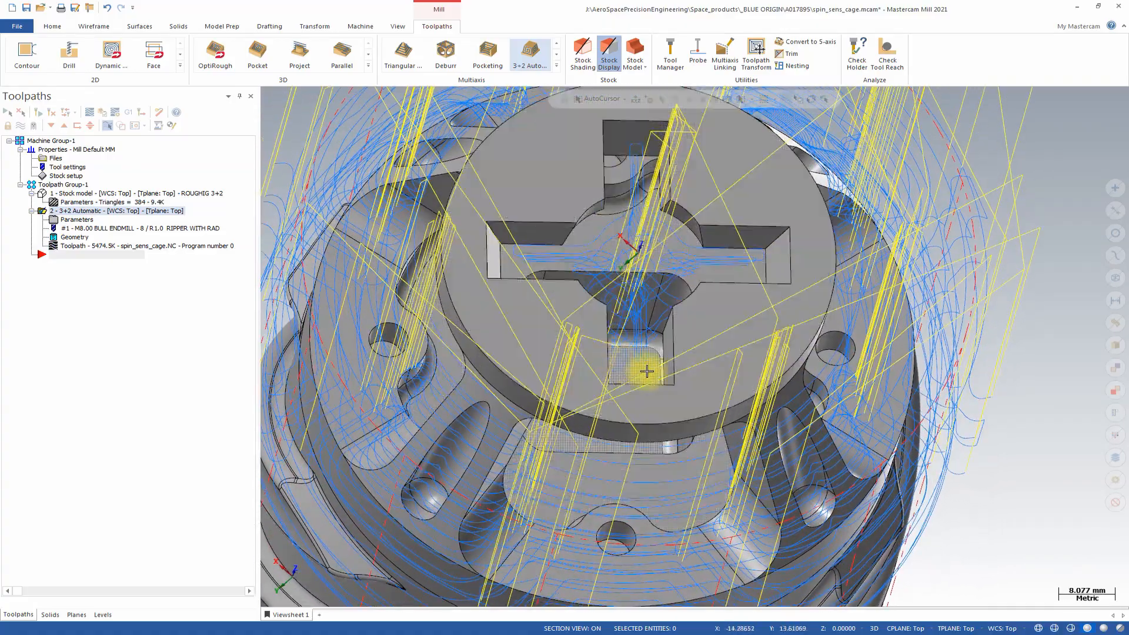
{"action": "middle_click_drag", "start_coordinate": [481, 245], "coordinate": [403, 202]}
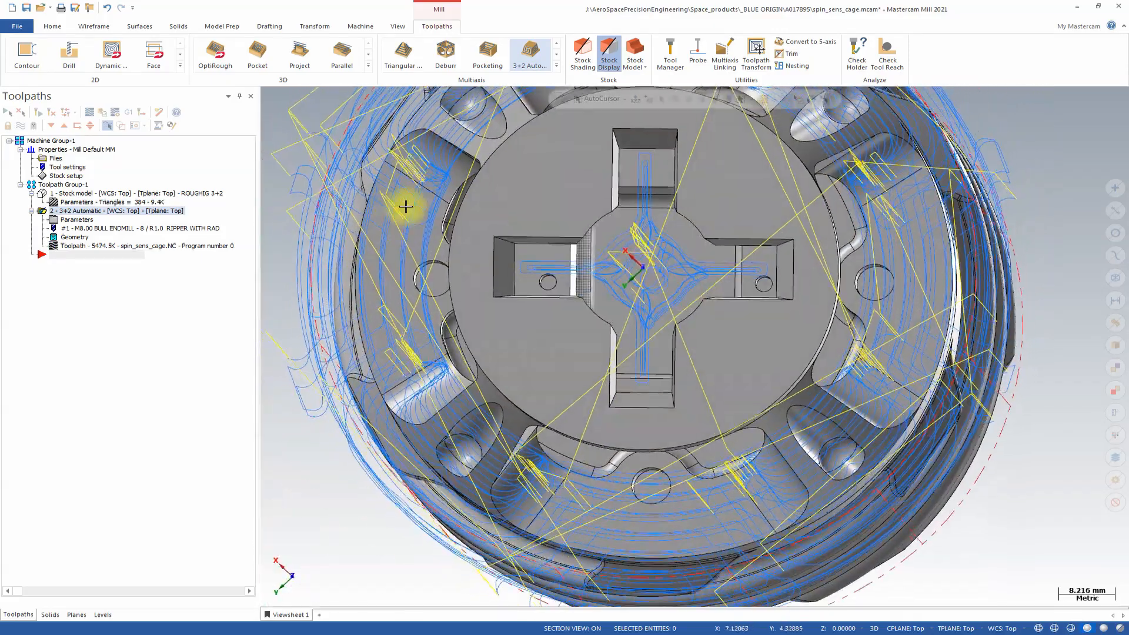
Start a surface rough Pocket toolpath, using the top disc and cross-shaped pocket faces as drive surfaces.
{"action": "left_click", "coordinate": [267, 59]}
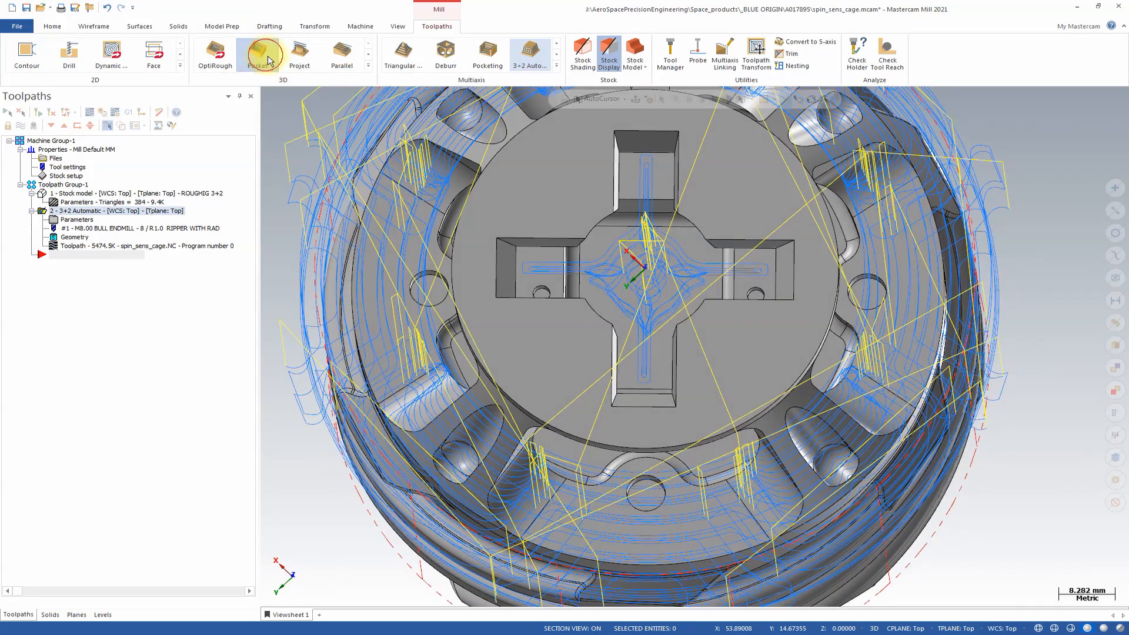
{"action": "middle_click_drag", "start_coordinate": [616, 234], "coordinate": [616, 228]}
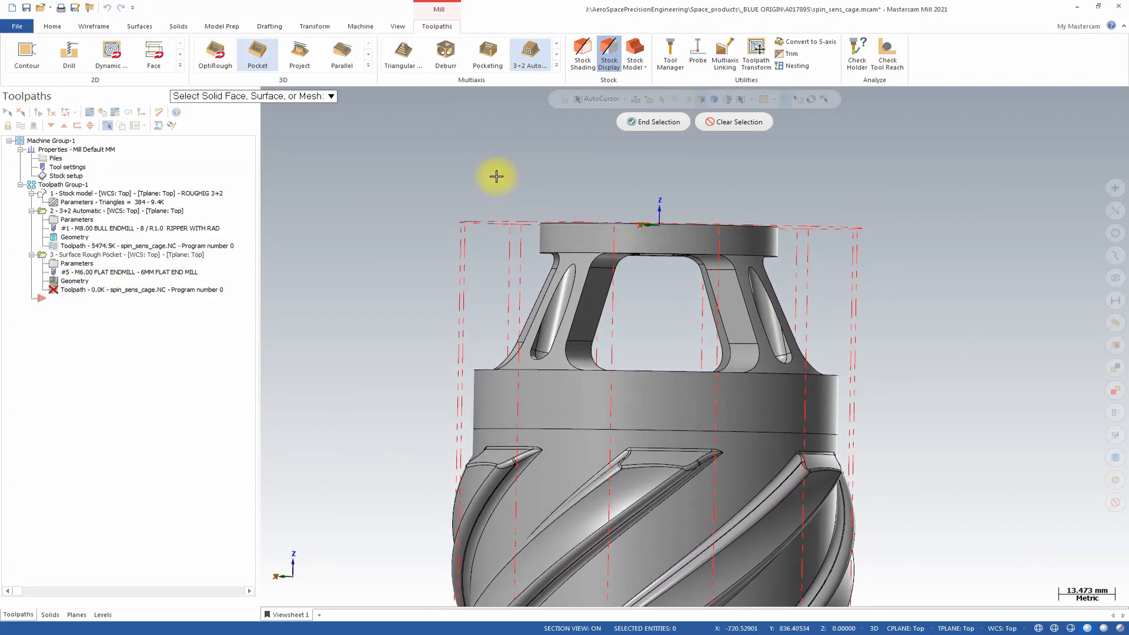
{"action": "left_click_drag", "start_coordinate": [495, 176], "coordinate": [802, 265]}
{"action": "middle_click_drag", "start_coordinate": [802, 265], "coordinate": [685, 145]}
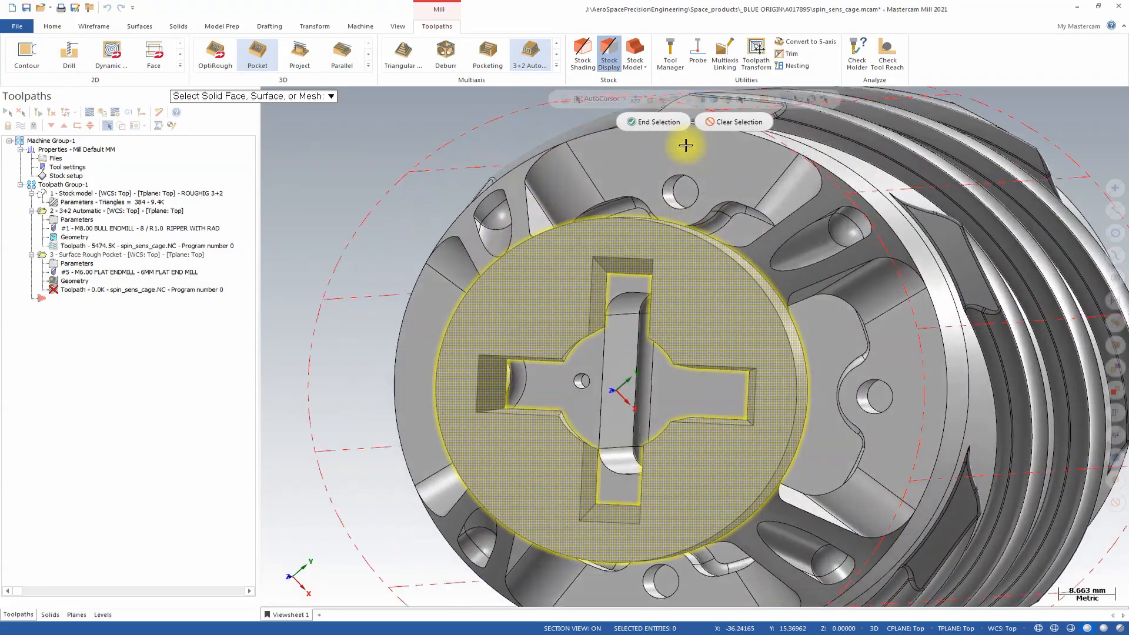
{"action": "left_click", "coordinate": [670, 120]}
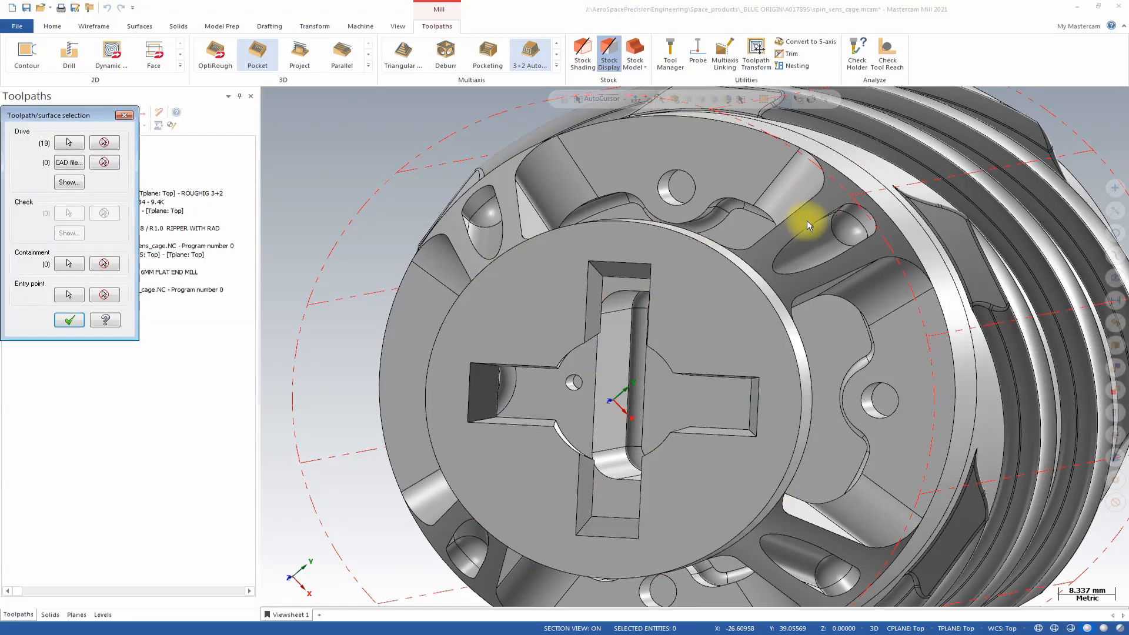
Set the outer edge loop of the top disc's face as the containment boundary and accept the surface selection.
{"action": "left_click", "coordinate": [70, 264]}
{"action": "middle_click_drag", "start_coordinate": [416, 289], "coordinate": [557, 183]}
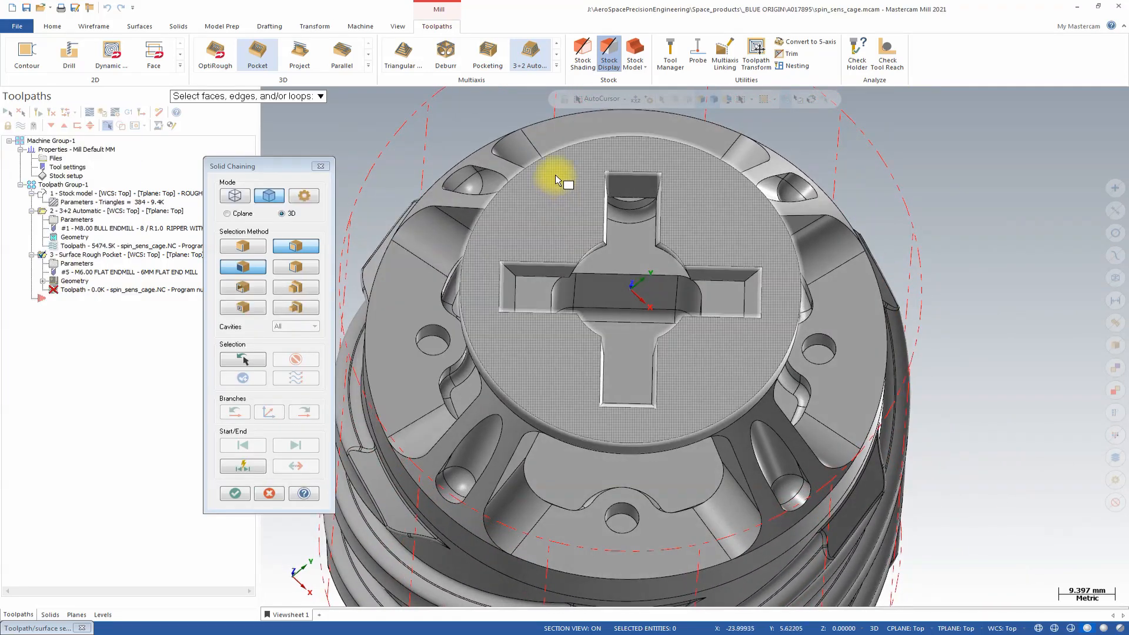
{"action": "left_click", "coordinate": [243, 246]}
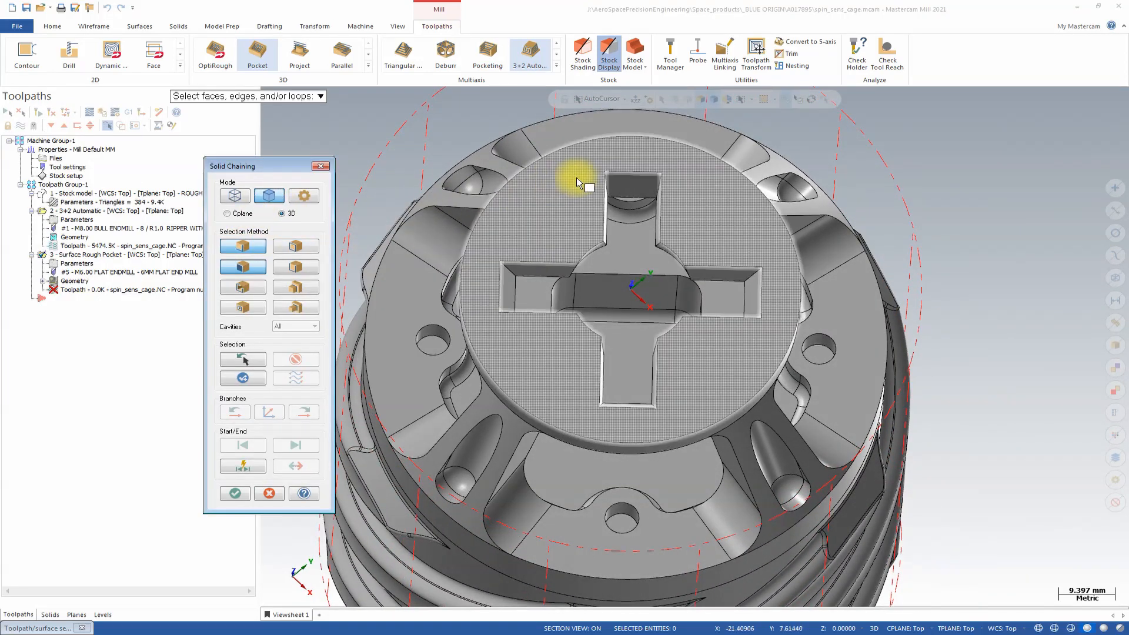
{"action": "left_click", "coordinate": [573, 146]}
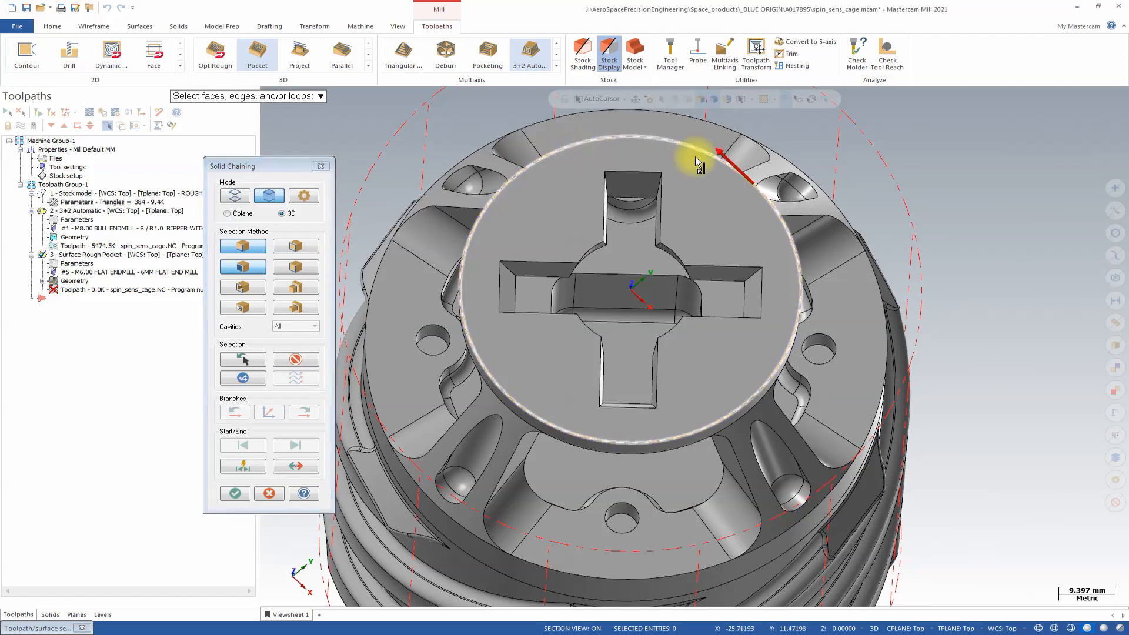
{"action": "middle_click_drag", "start_coordinate": [695, 157], "coordinate": [582, 244]}
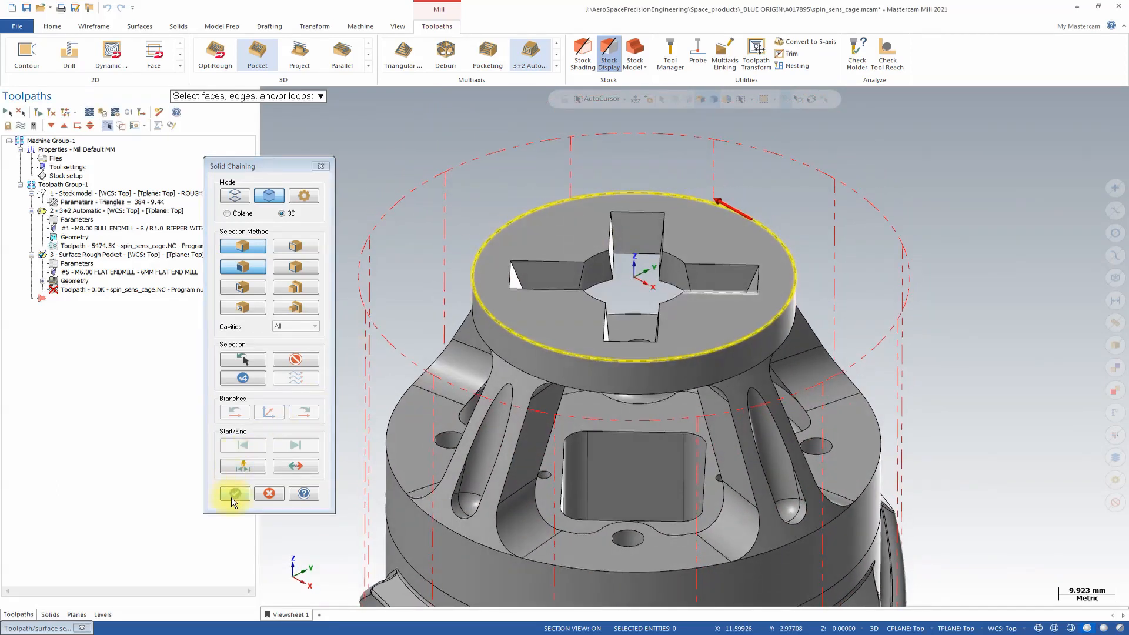
{"action": "left_click", "coordinate": [234, 494]}
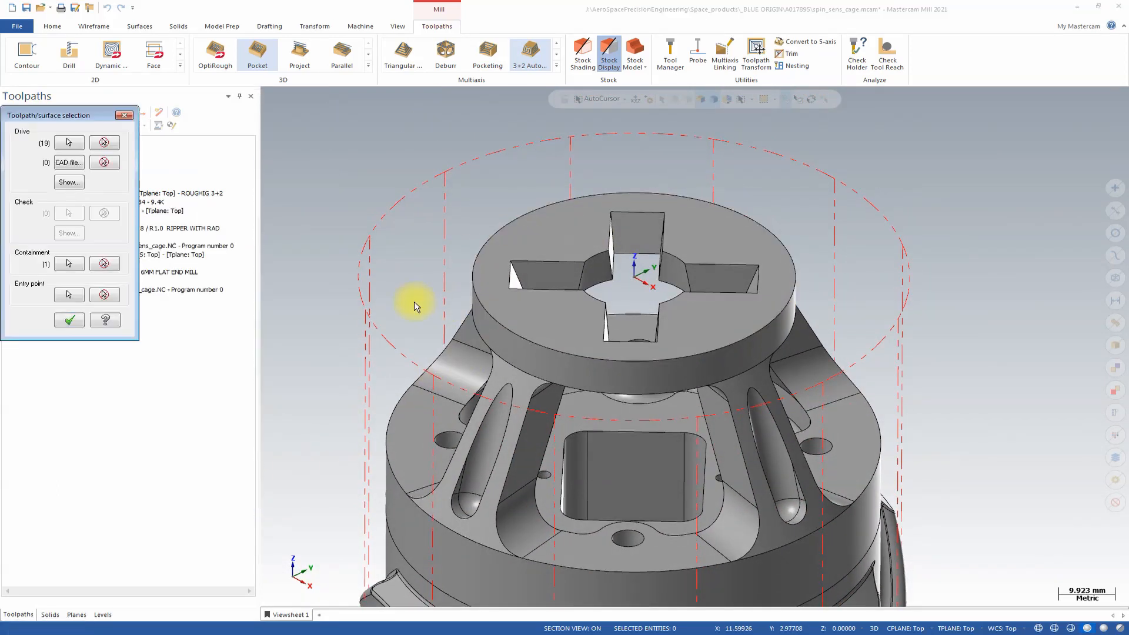
{"action": "left_click", "coordinate": [71, 321]}
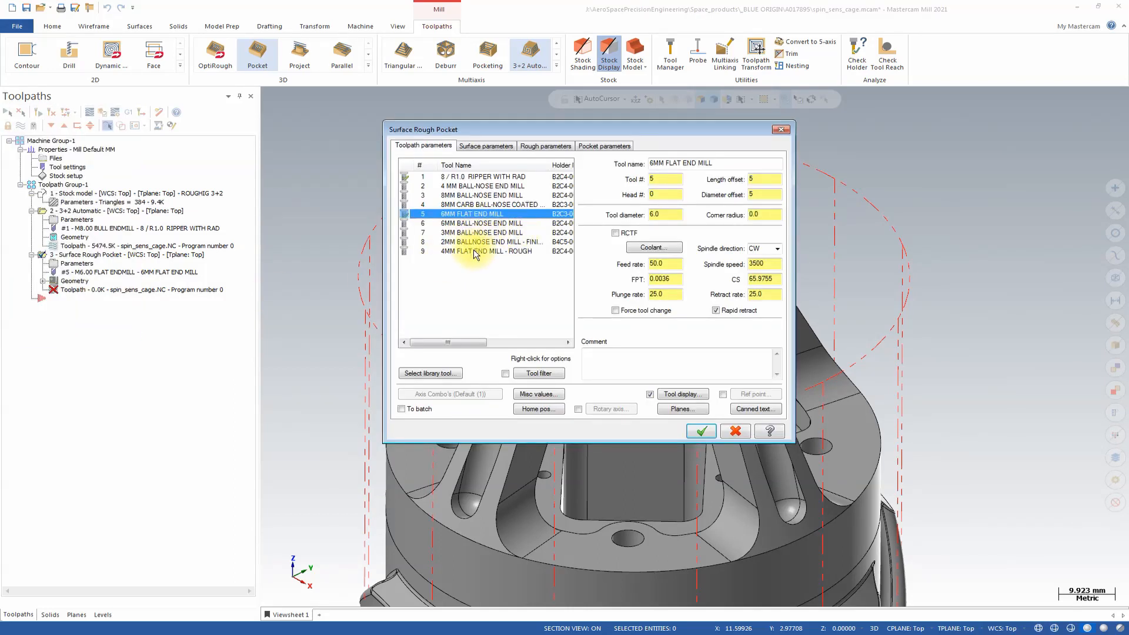
Choose the 4MM FLAT END MILL - ROUGH tool for the pocket roughing and turn on flood coolant.
{"action": "left_click", "coordinate": [483, 251]}
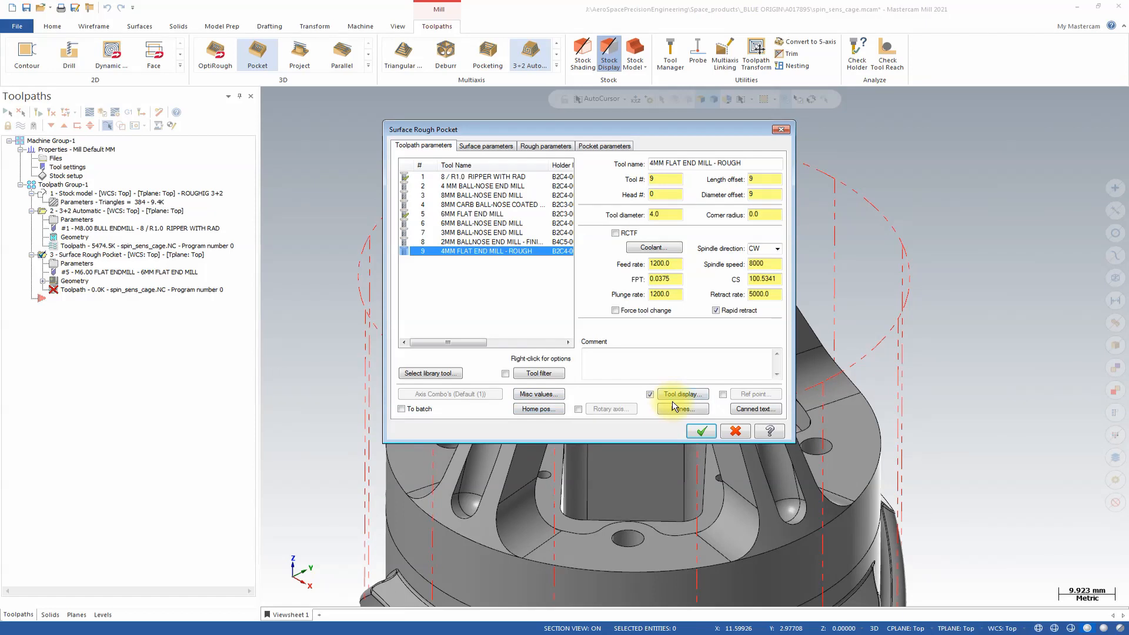
{"action": "left_click", "coordinate": [670, 250]}
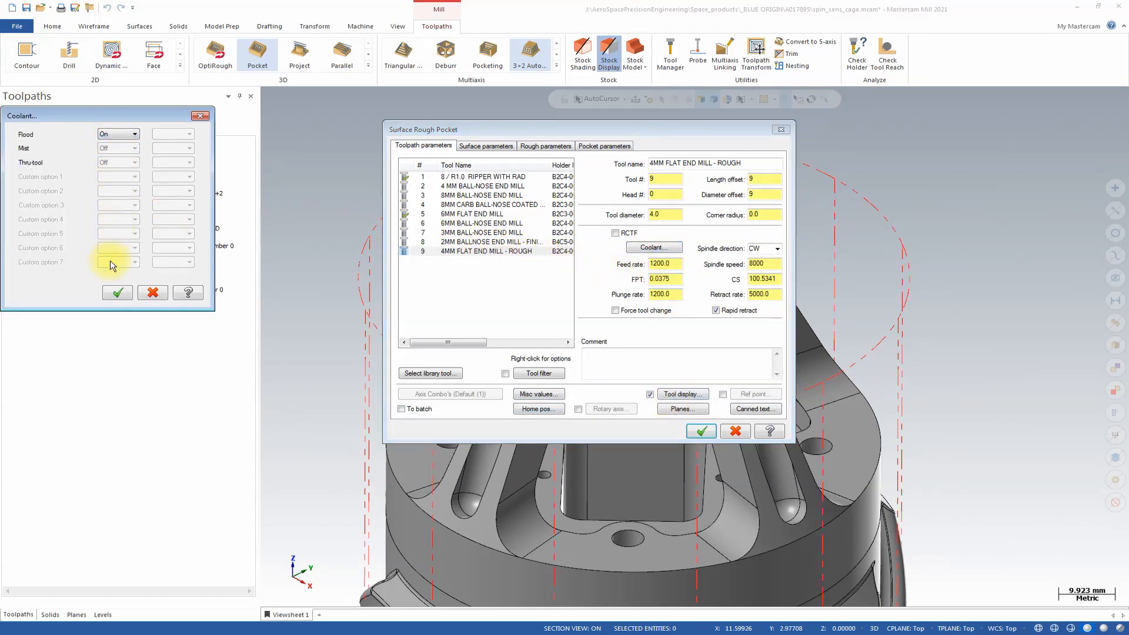
{"action": "left_click", "coordinate": [116, 293]}
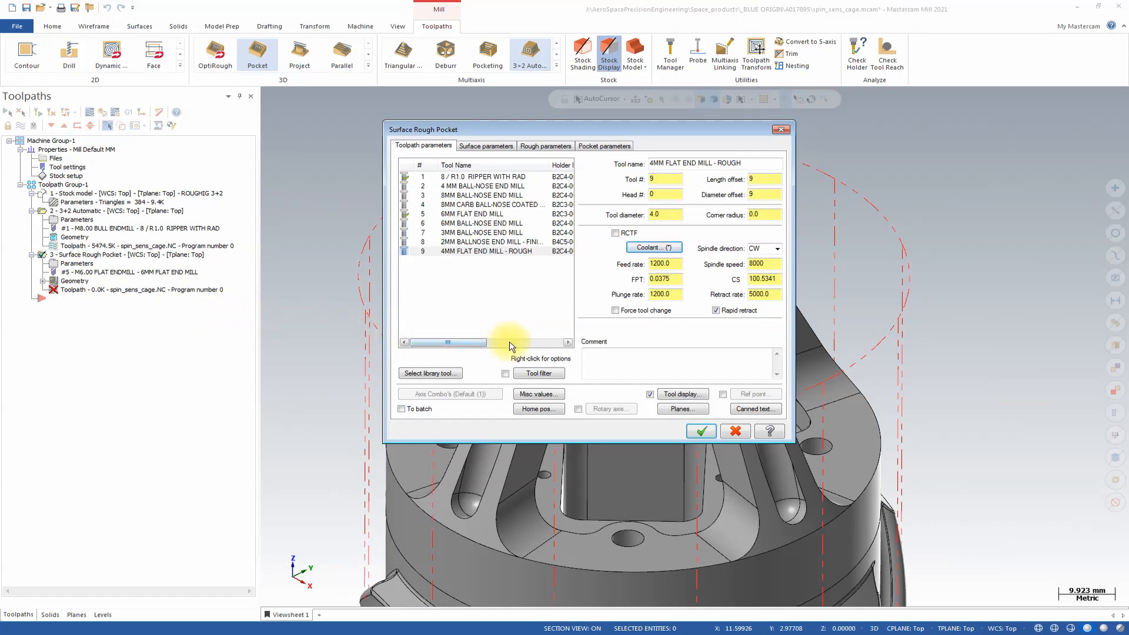
Disable the clearance height in the surface parameters and set the stock to leave on drive surfaces to 0.2.
{"action": "left_click", "coordinate": [497, 147]}
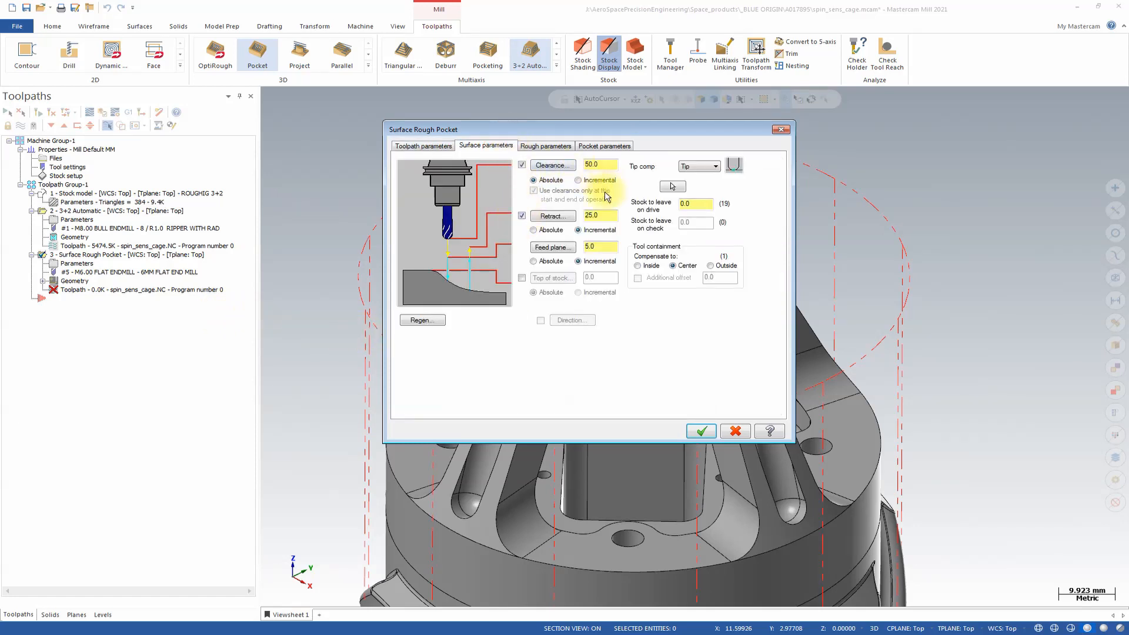
{"action": "left_click", "coordinate": [521, 167]}
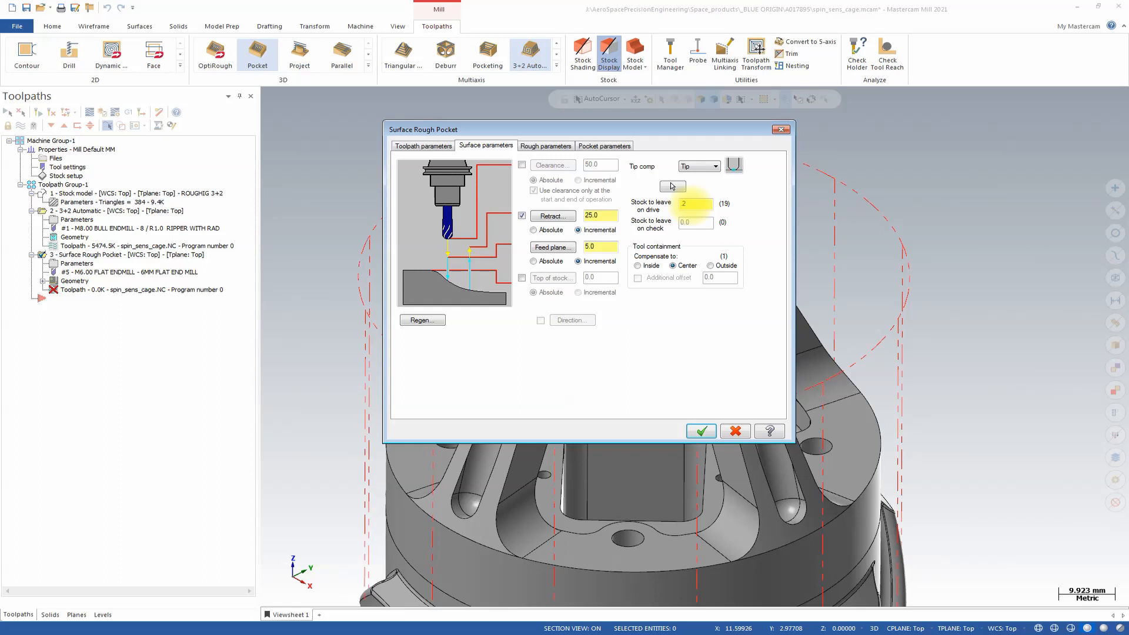
Switch the cut depths to absolute, pick depth points on the cross-shaped pocket's edges, and set minimum depth -2 and maximum depth -8.
{"action": "left_click", "coordinate": [552, 150]}
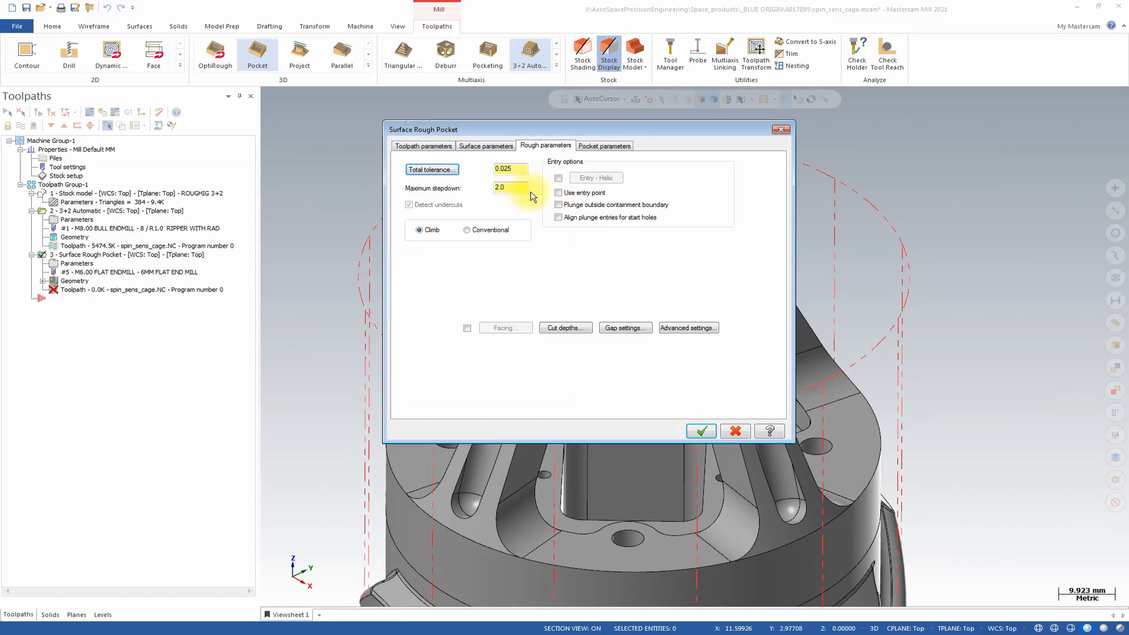
{"action": "left_click", "coordinate": [561, 328]}
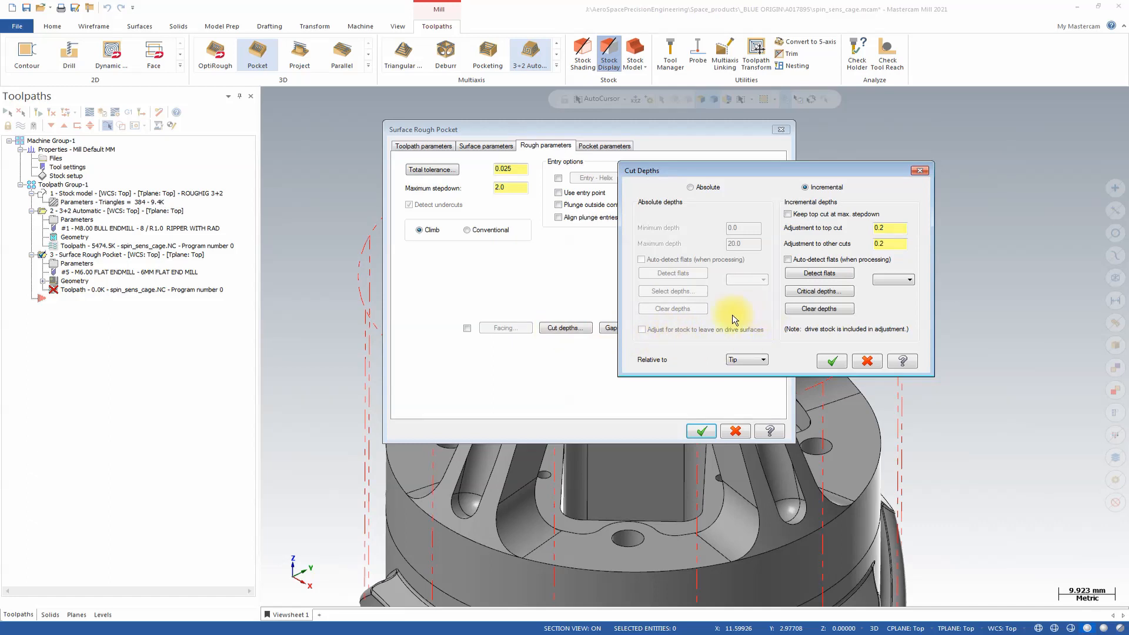
{"action": "left_click", "coordinate": [689, 187]}
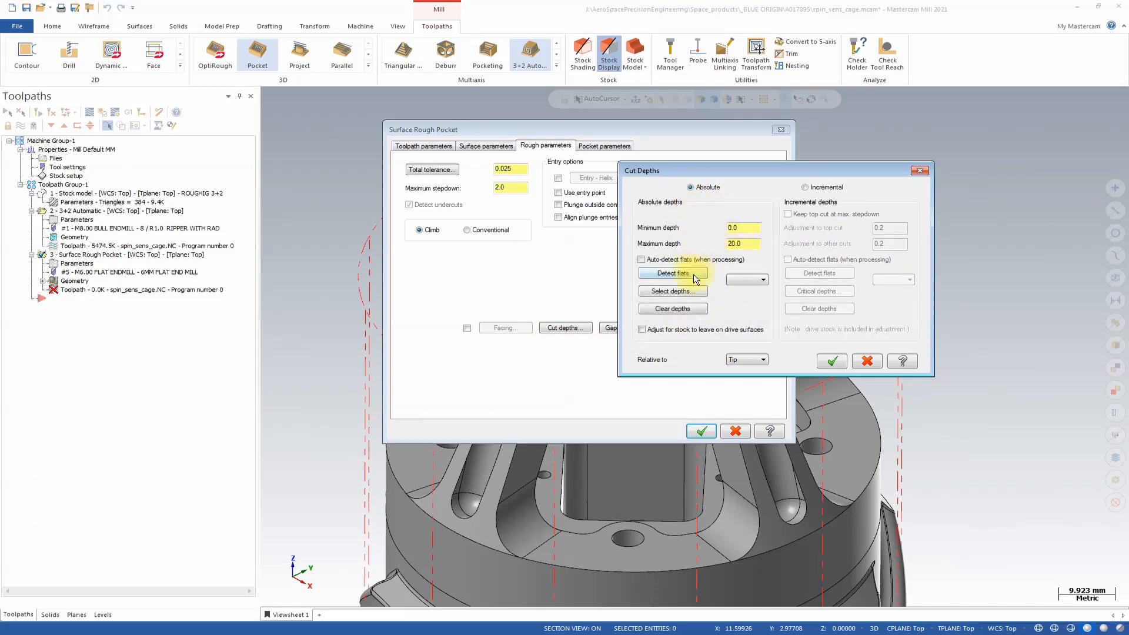
{"action": "left_click", "coordinate": [689, 293]}
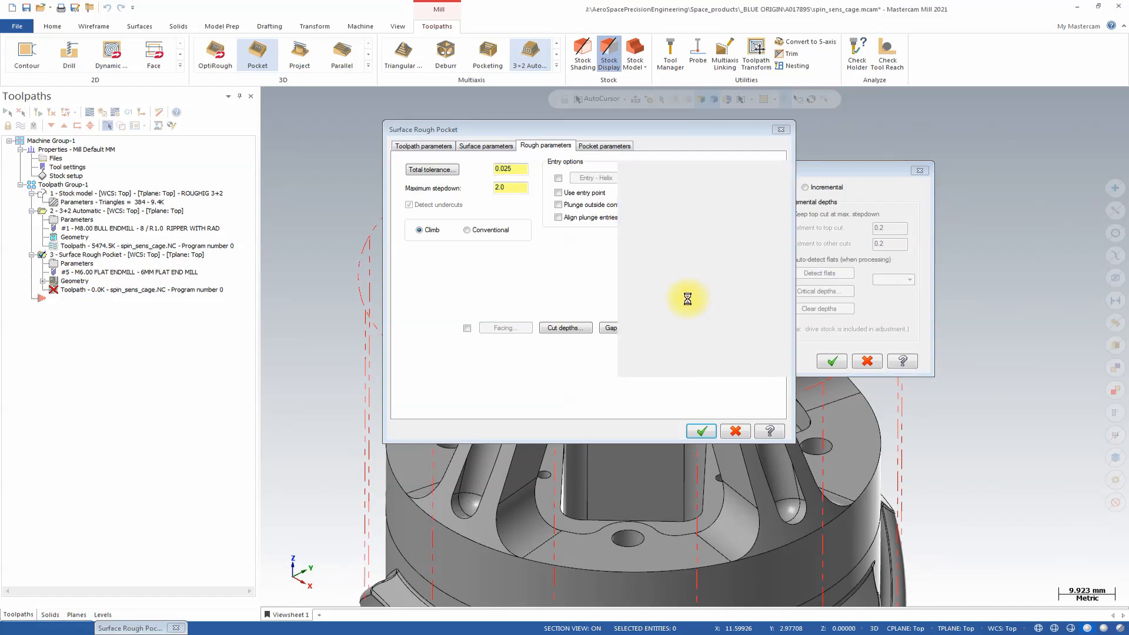
{"action": "left_click", "coordinate": [576, 349]}
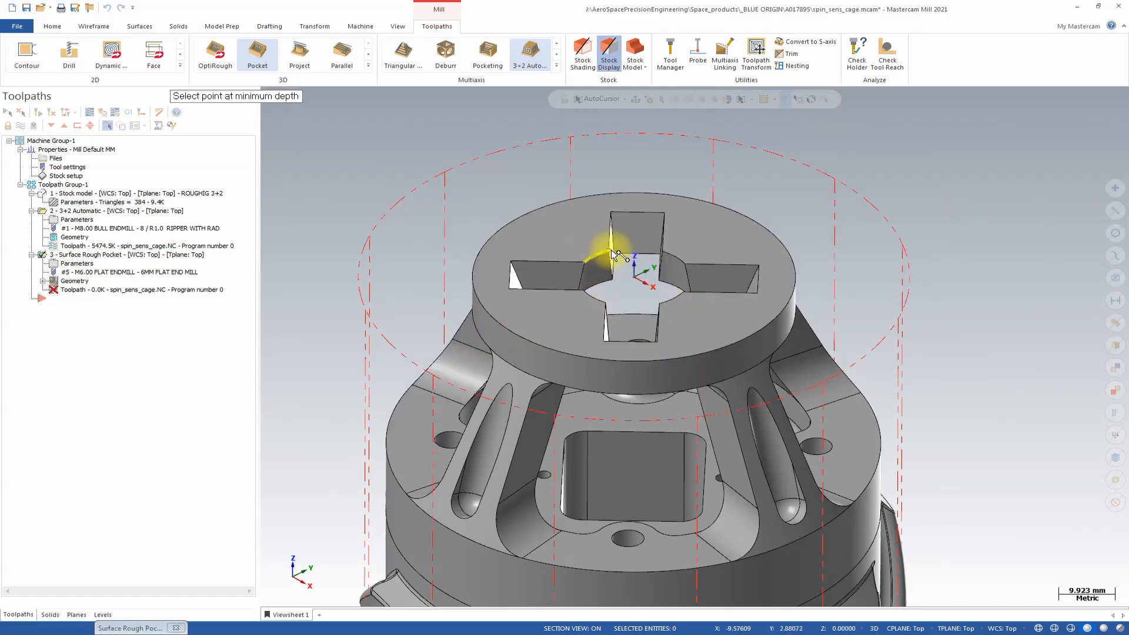
{"action": "left_click", "coordinate": [612, 282]}
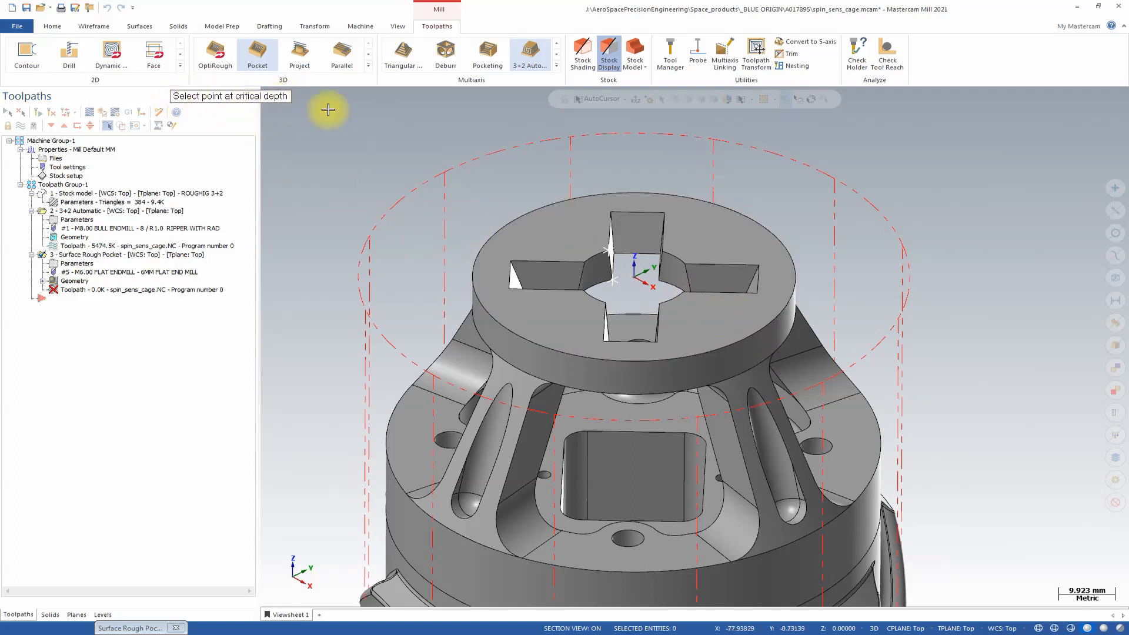
{"action": "left_click", "coordinate": [420, 216]}
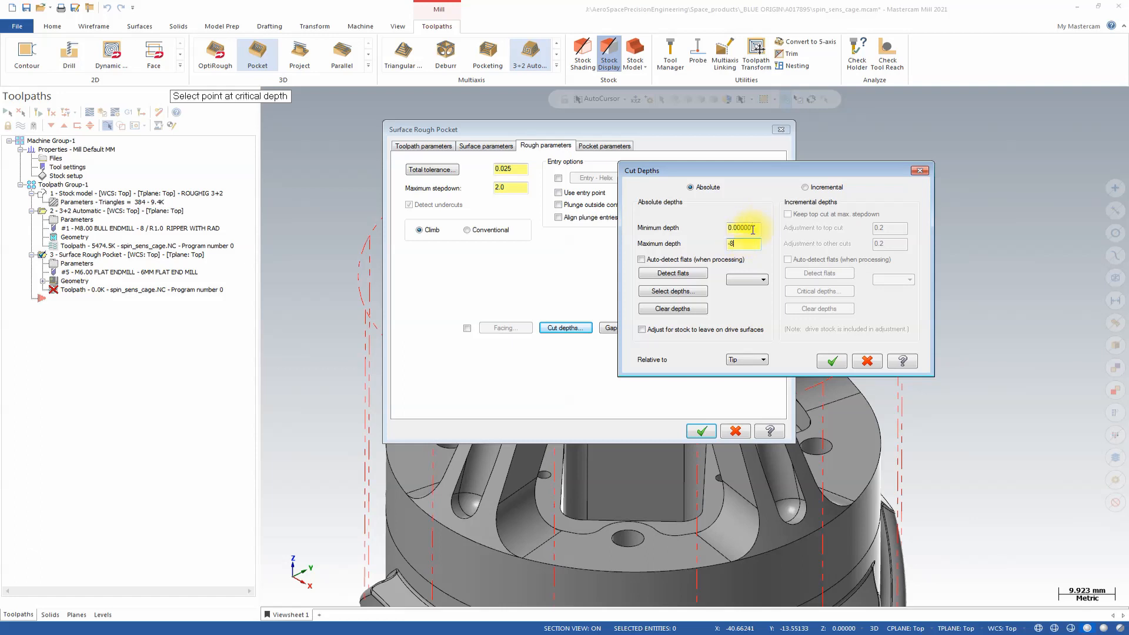
{"action": "type", "text": "-2"}
{"action": "left_click", "coordinate": [832, 361]}
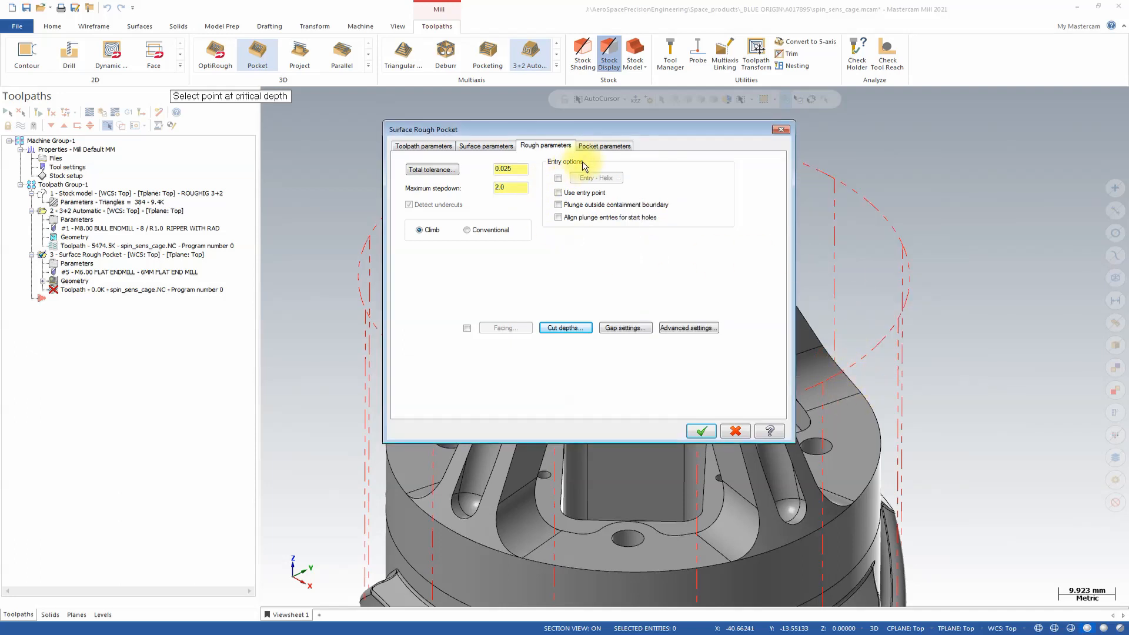
Set the pocket cutting method to Parallel Spiral with 60% stepover and 0.5 finish spacing, and generate the toolpath.
{"action": "left_click", "coordinate": [601, 146]}
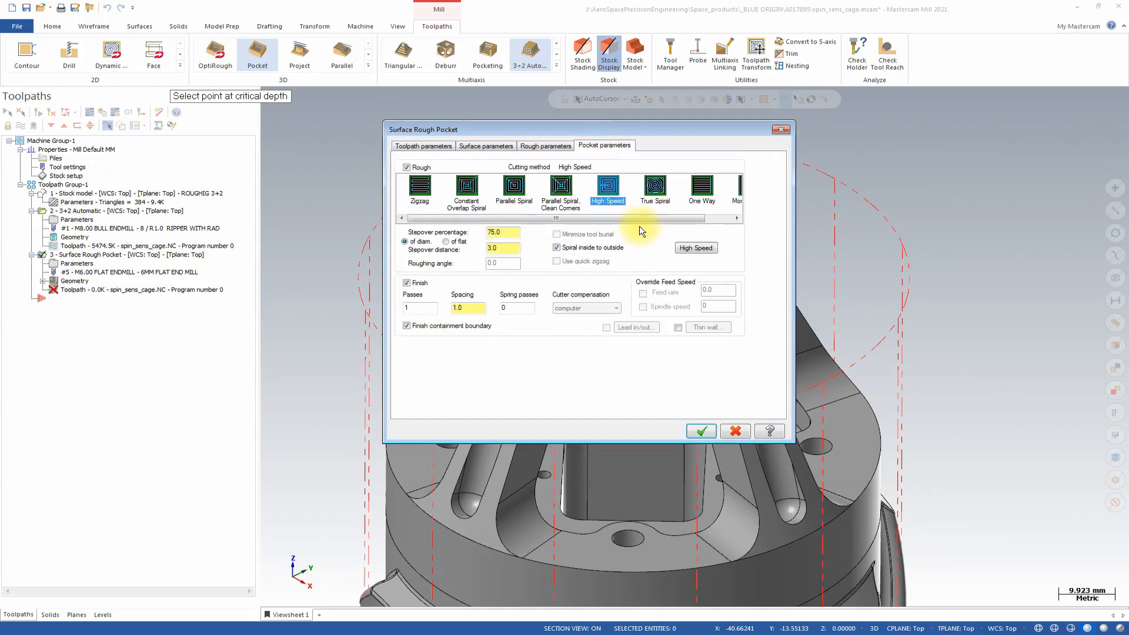
{"action": "left_click", "coordinate": [514, 194]}
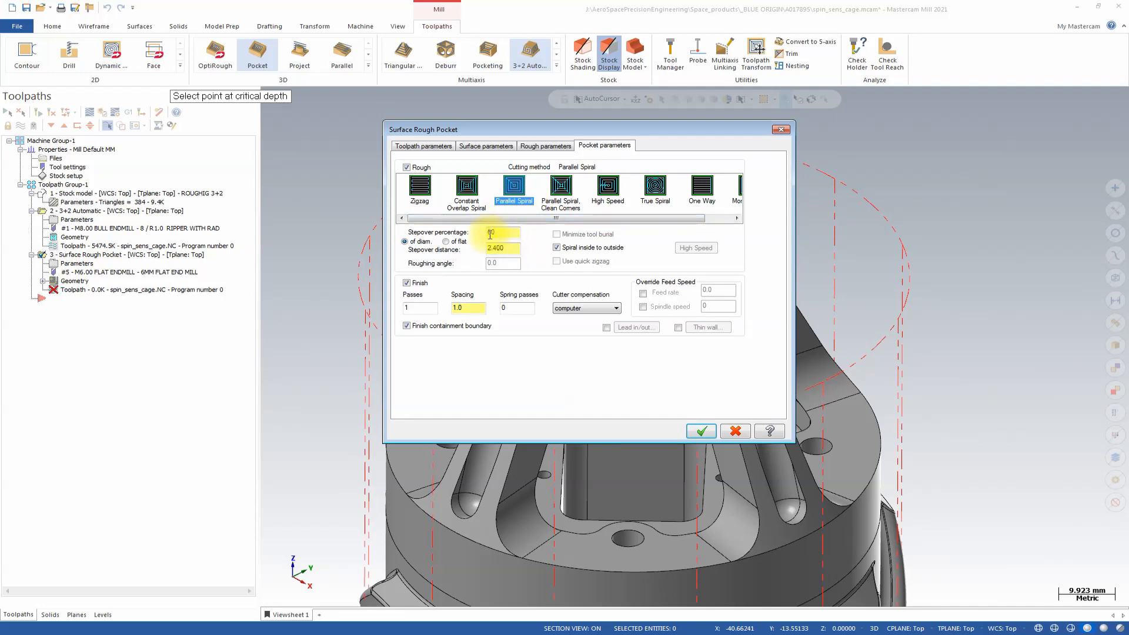
{"action": "left_click_drag", "start_coordinate": [468, 308], "coordinate": [418, 304]}
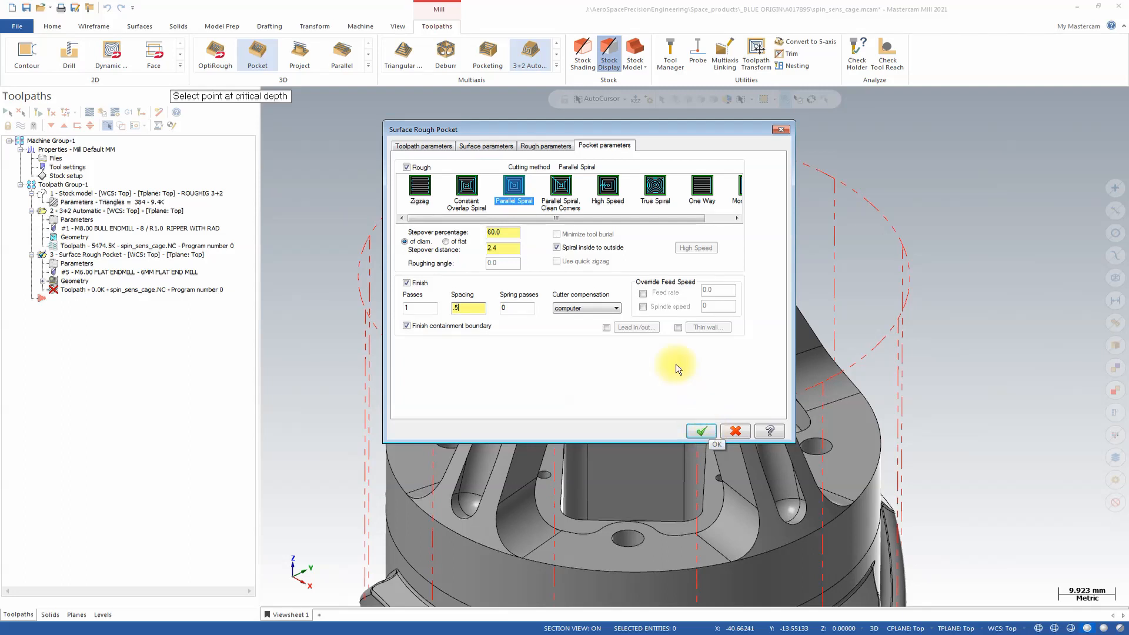
{"action": "left_click", "coordinate": [703, 431]}
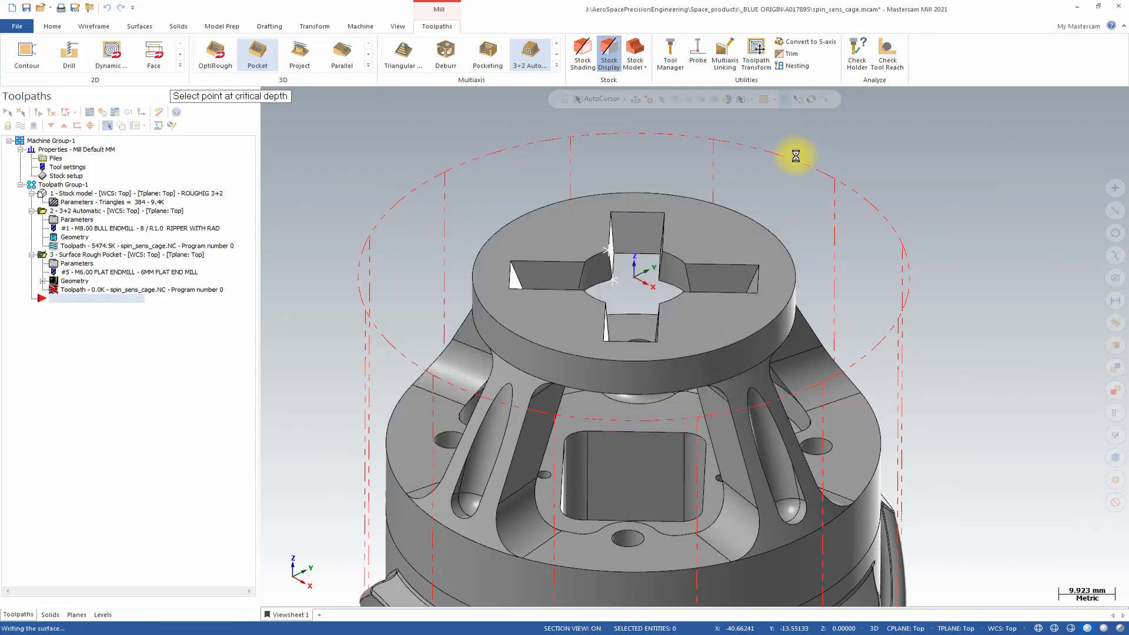
{"action": "middle_click_drag", "start_coordinate": [795, 156], "coordinate": [717, 253]}
{"action": "key", "text": "alt+7"}
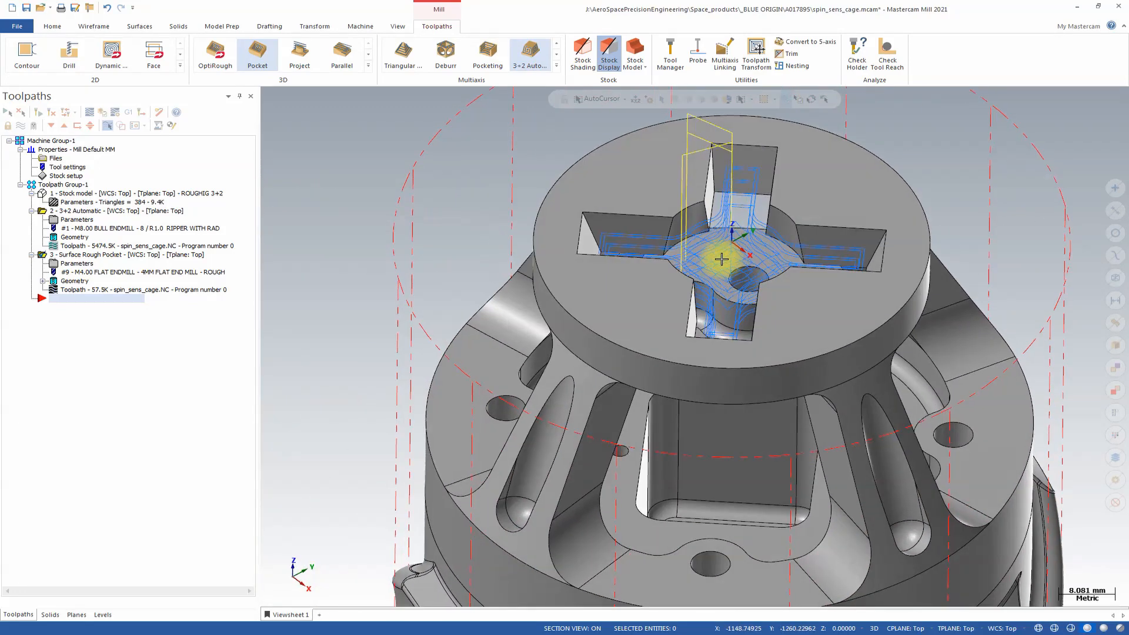
{"action": "middle_click_drag", "start_coordinate": [862, 469], "coordinate": [839, 255]}
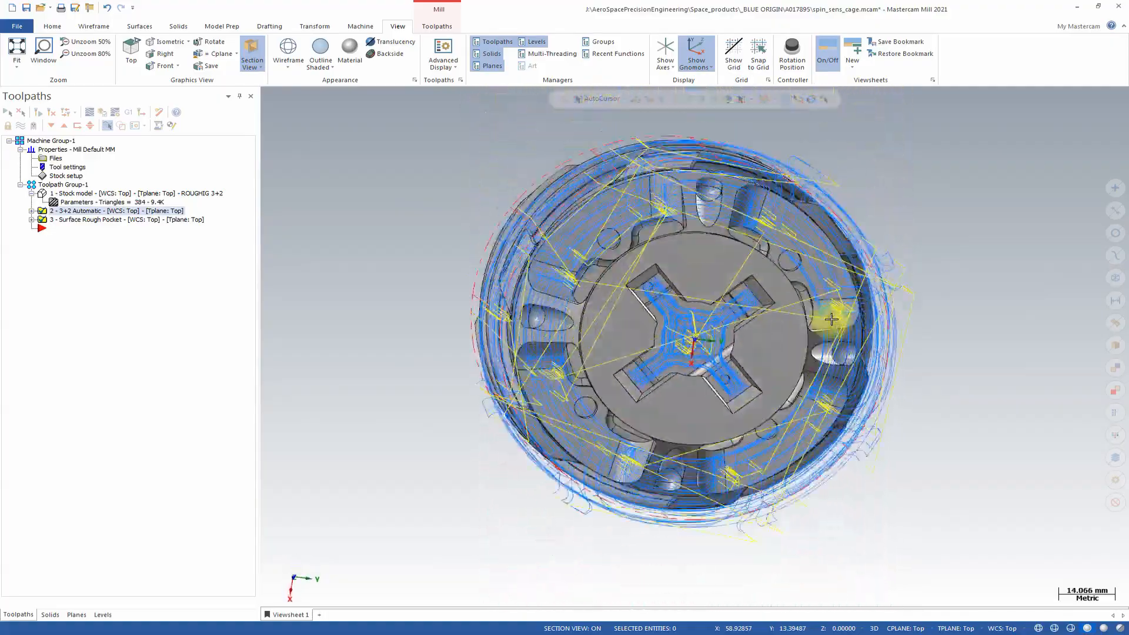
{"action": "middle_click_drag", "start_coordinate": [670, 310], "coordinate": [797, 385]}
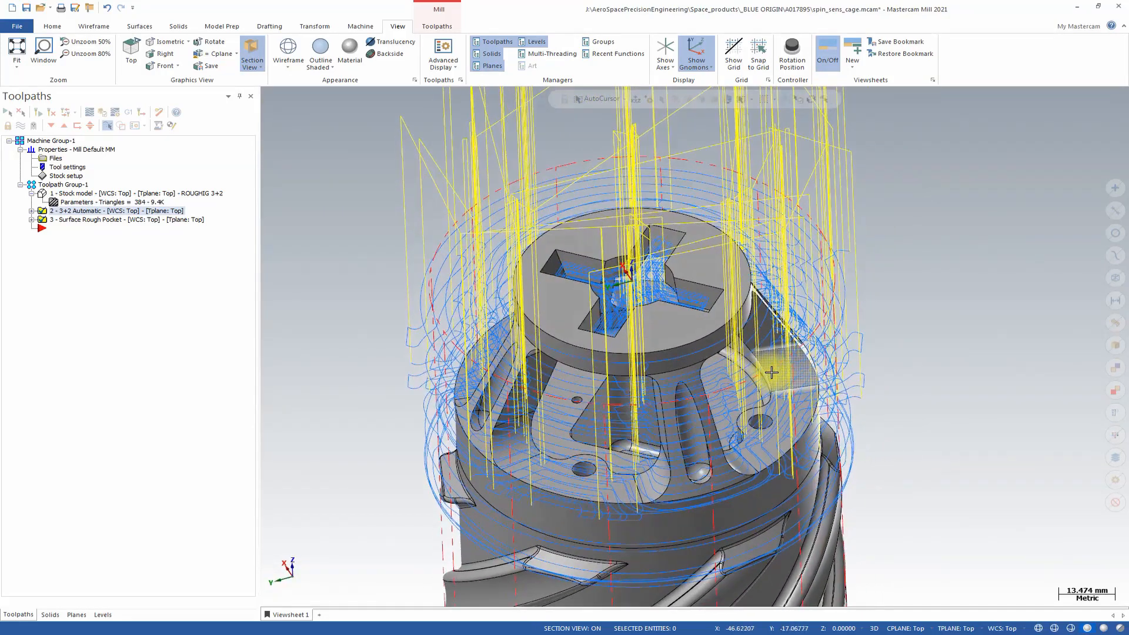
Create a new stock model from the stock setup cylinder, with the 3+2 Automatic and Surface Rough Pocket operations as its sources.
{"action": "left_click", "coordinate": [438, 25]}
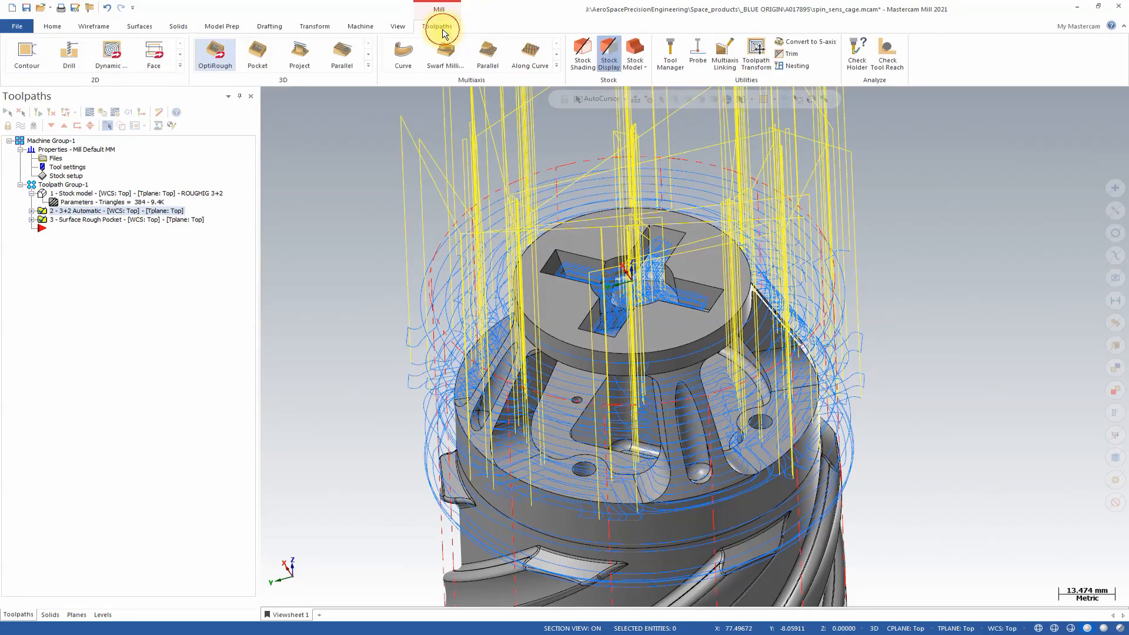
{"action": "left_click", "coordinate": [641, 48]}
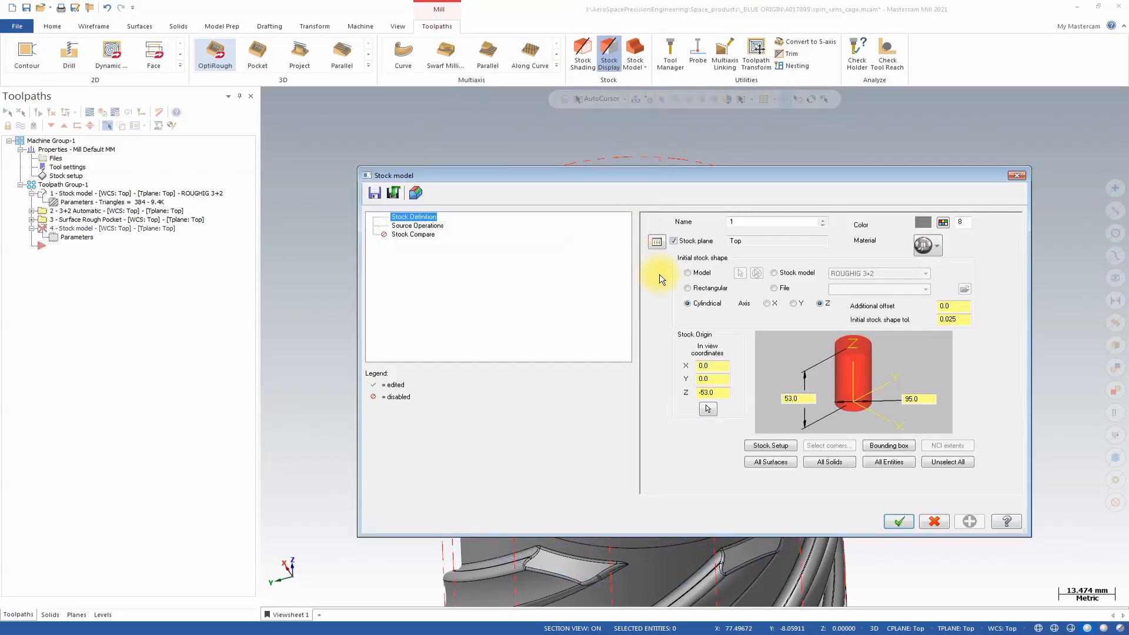
{"action": "left_click", "coordinate": [767, 446]}
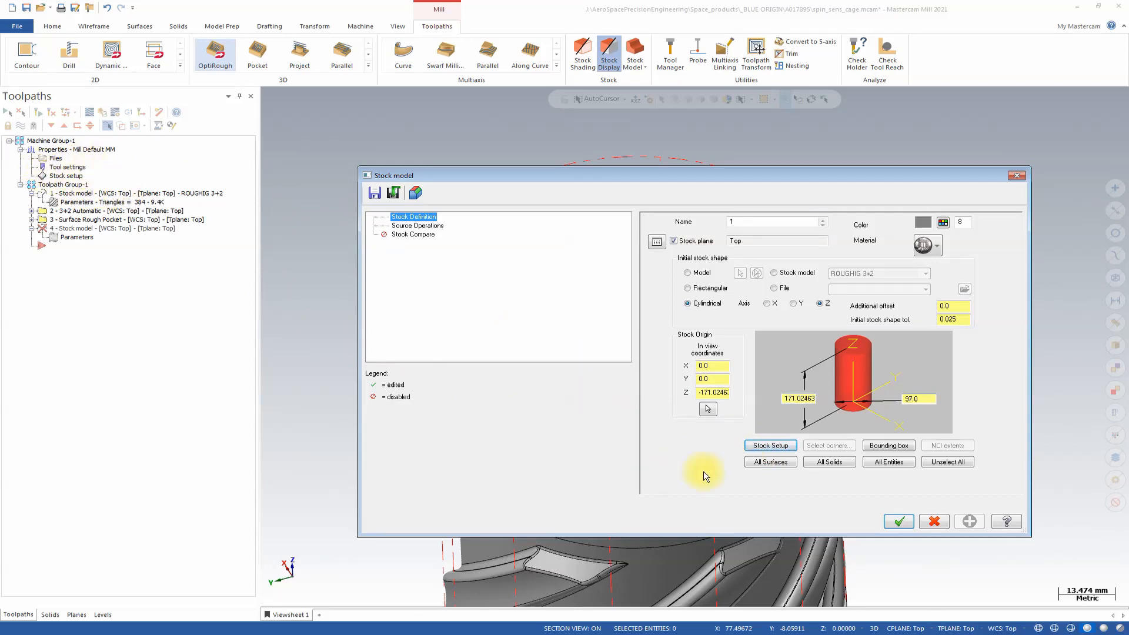
{"action": "left_click", "coordinate": [411, 226]}
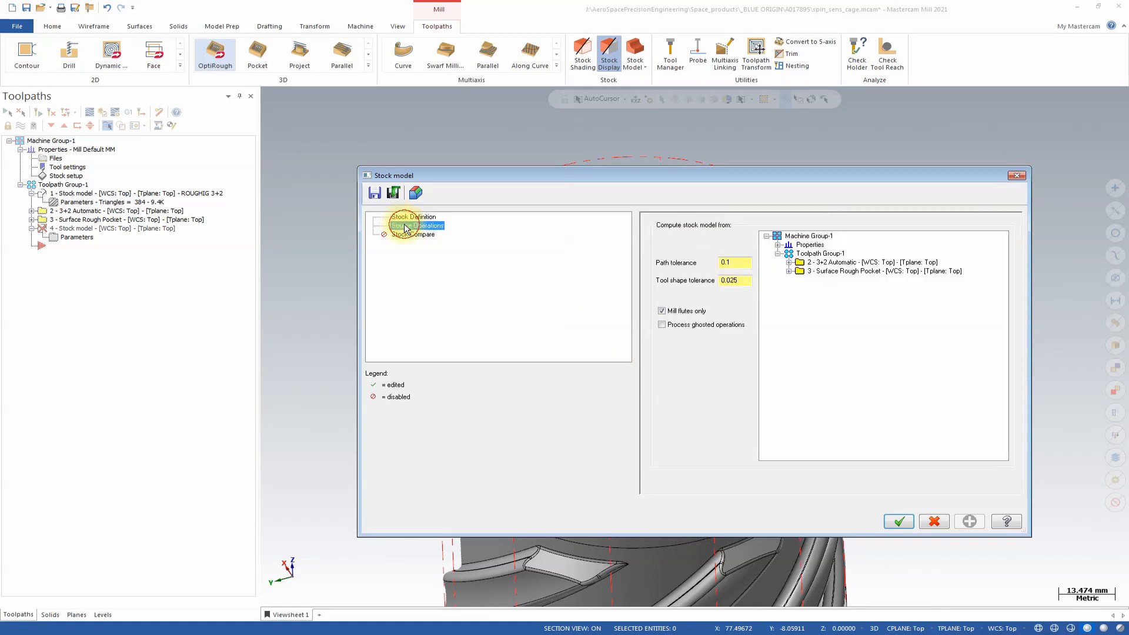
{"action": "left_click", "coordinate": [823, 253]}
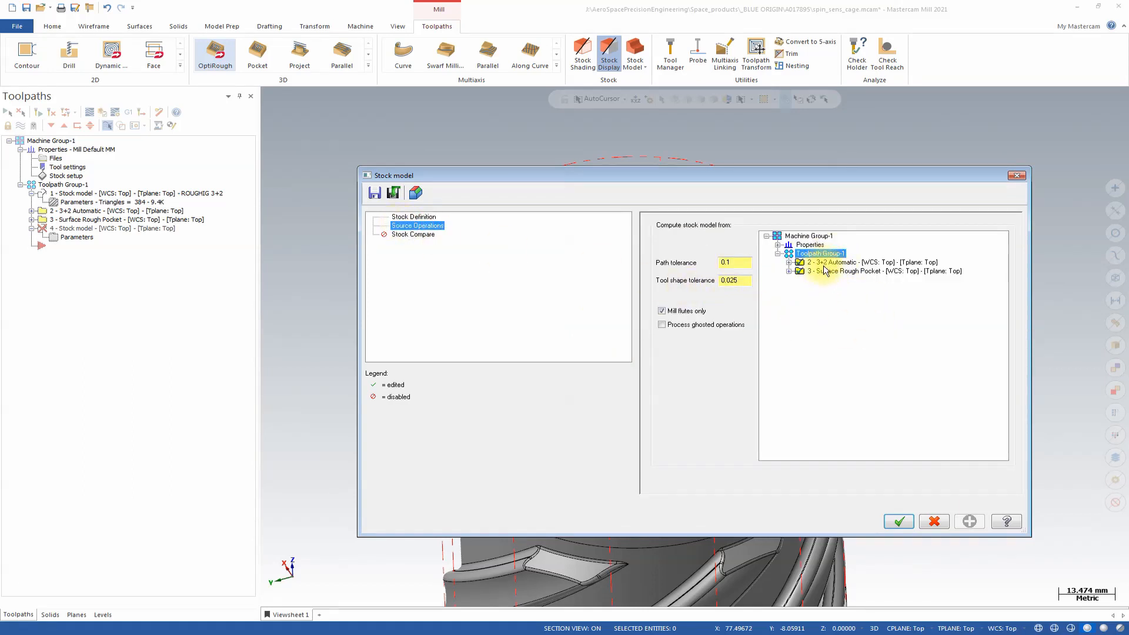
Give the stock model a glass material and color 54, generate it, and toggle material rendering in the view.
{"action": "left_click", "coordinate": [414, 217]}
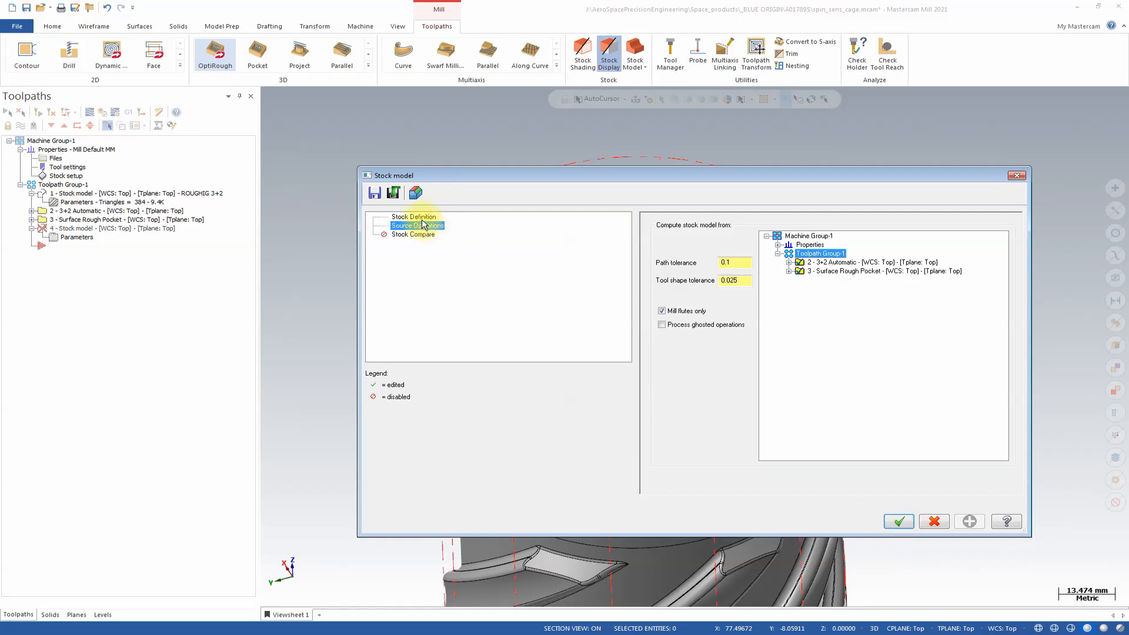
{"action": "left_click", "coordinate": [937, 247]}
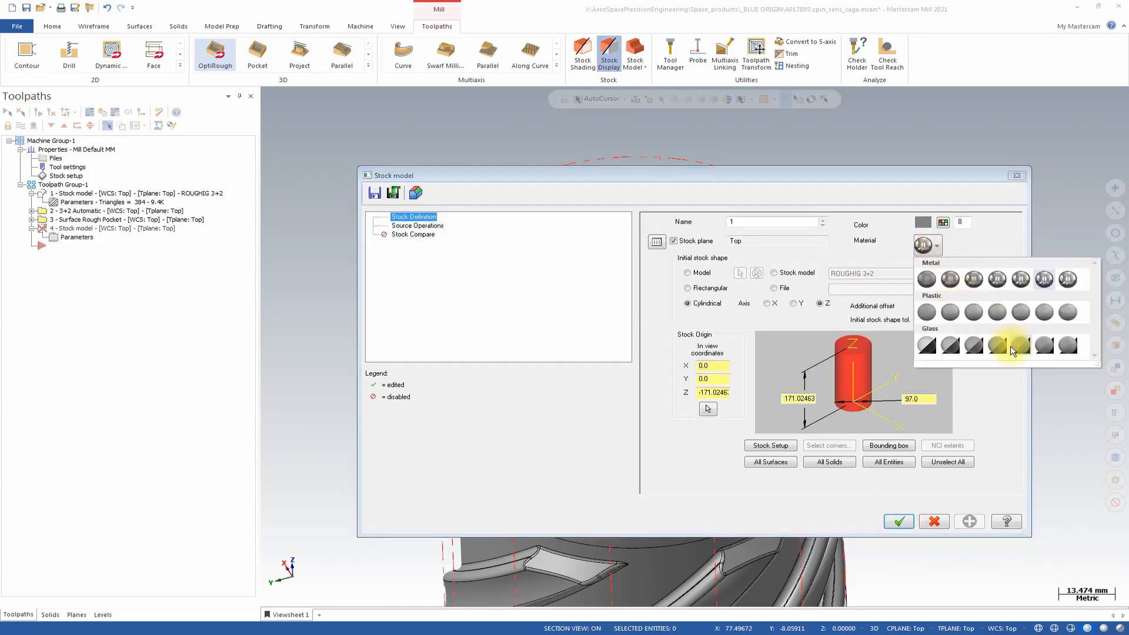
{"action": "left_click", "coordinate": [983, 345]}
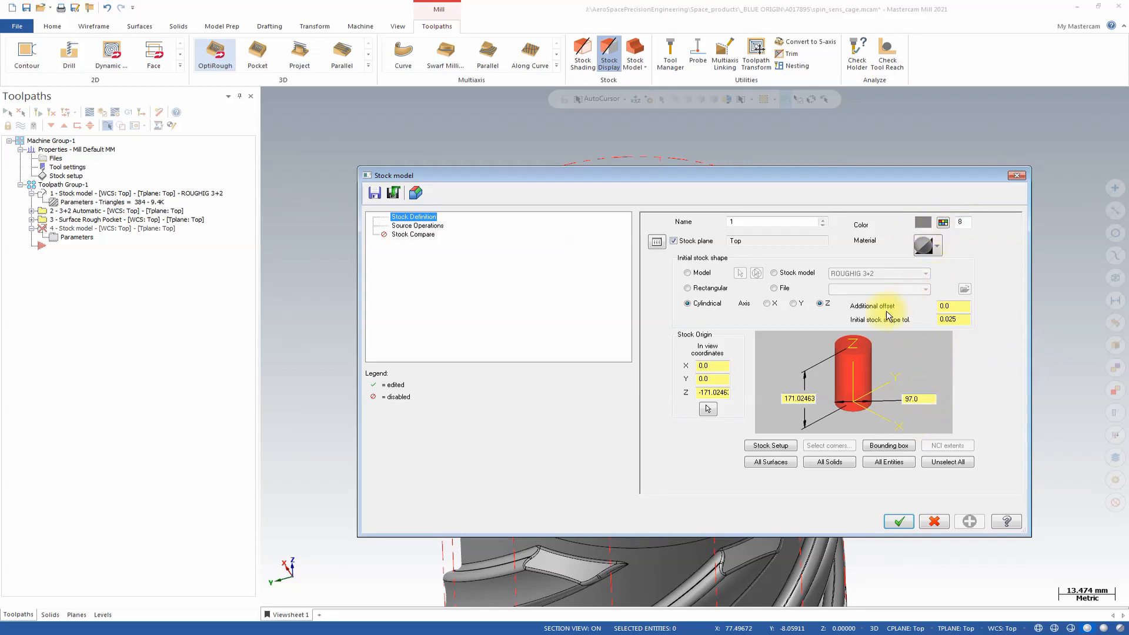
{"action": "left_click", "coordinate": [942, 222]}
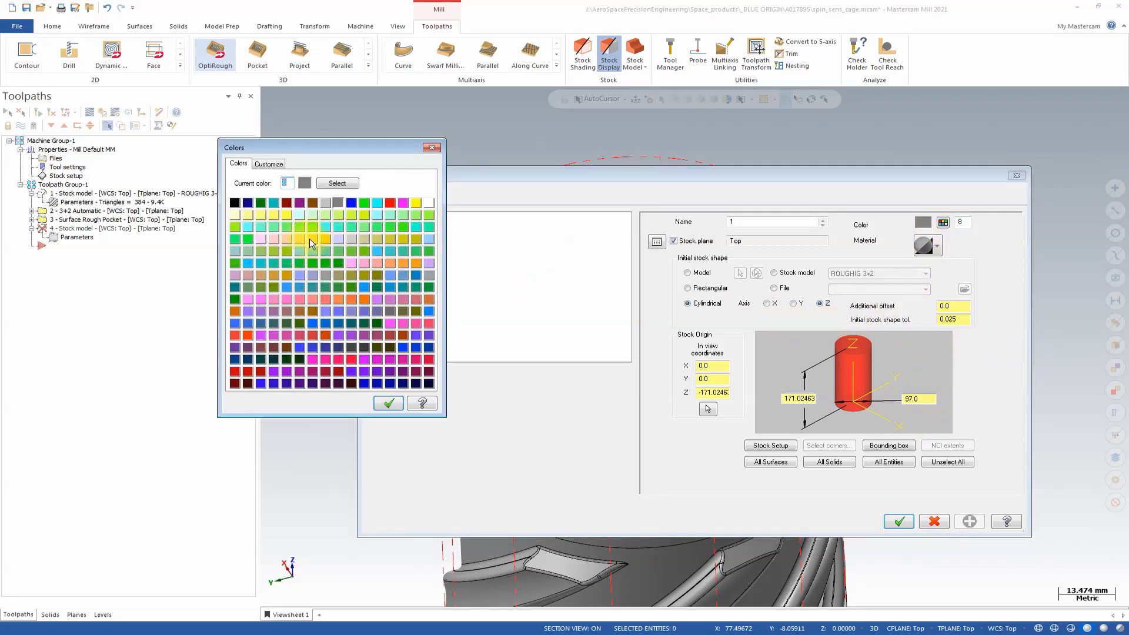
{"action": "left_click", "coordinate": [386, 403]}
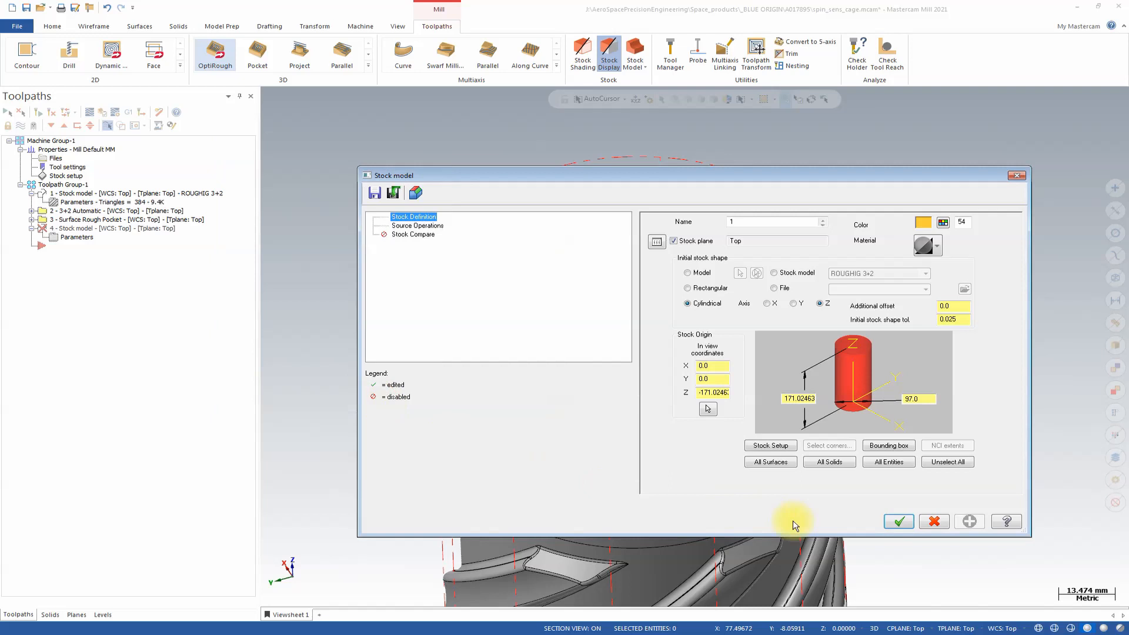
{"action": "left_click", "coordinate": [896, 525]}
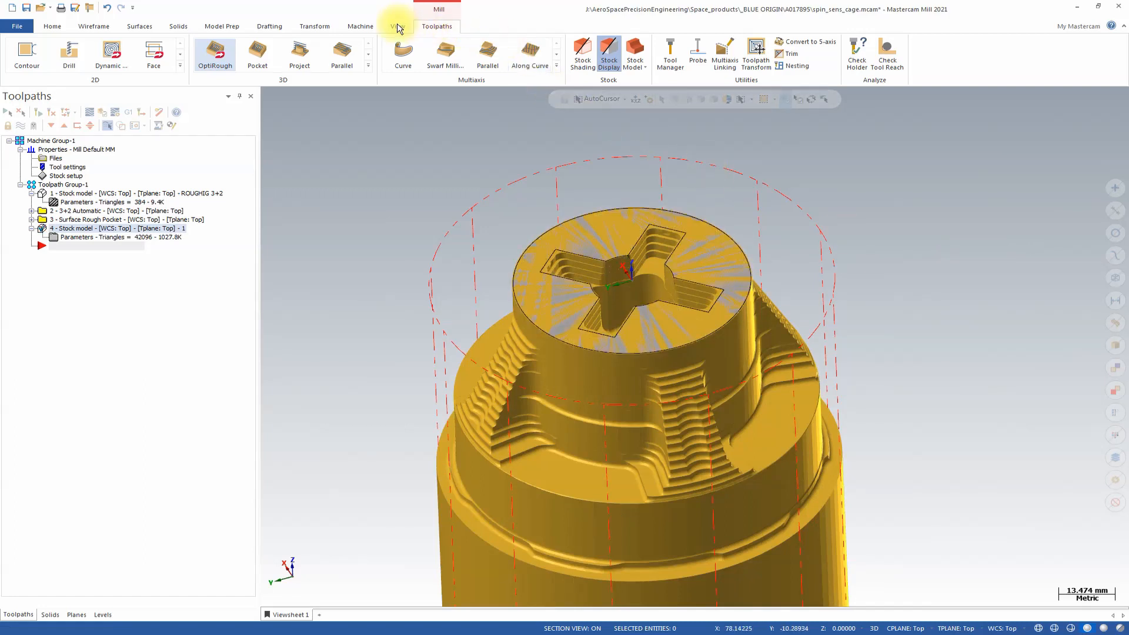
{"action": "left_click", "coordinate": [397, 27]}
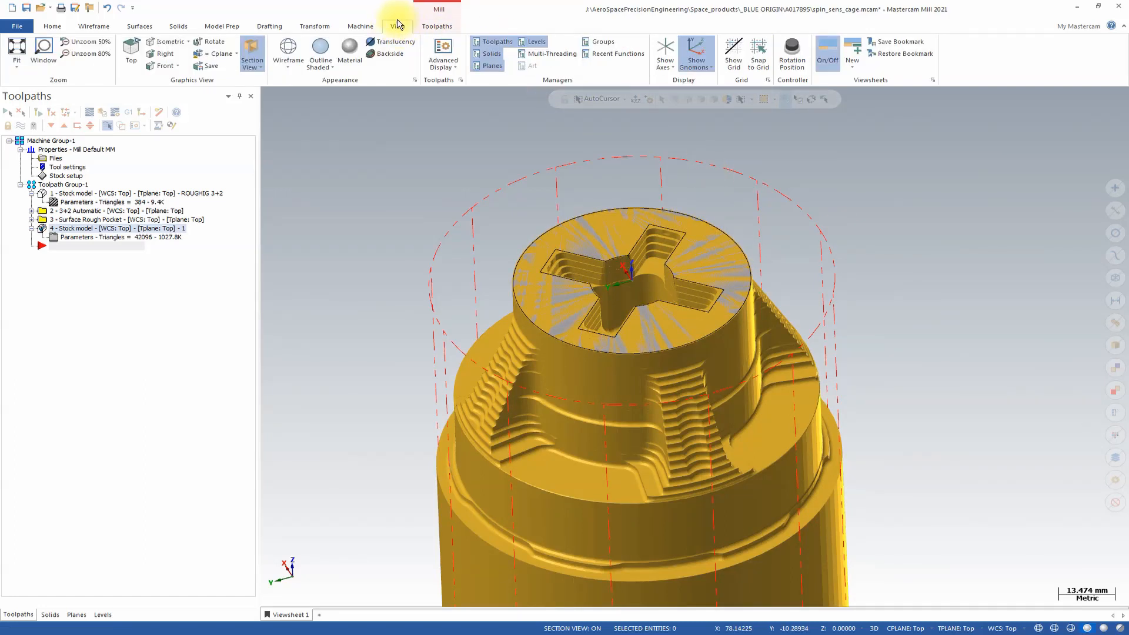
{"action": "left_click", "coordinate": [350, 57]}
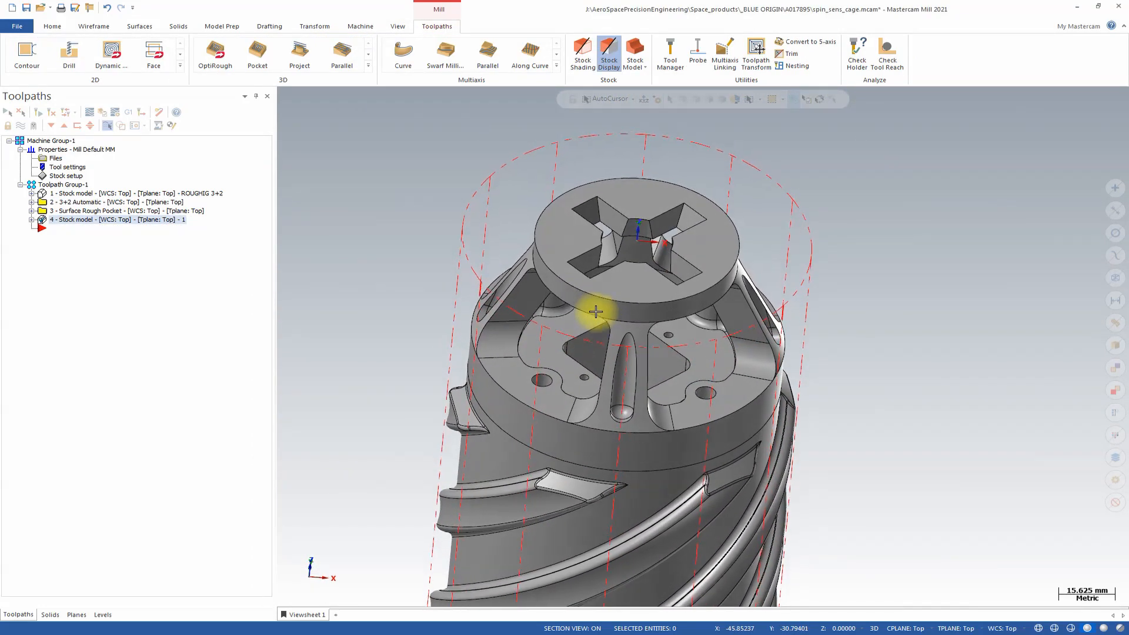
Orient the part to the Front view and make level 2, OptiRest - BOUNDARIES, the main level.
{"action": "left_click", "coordinate": [216, 60]}
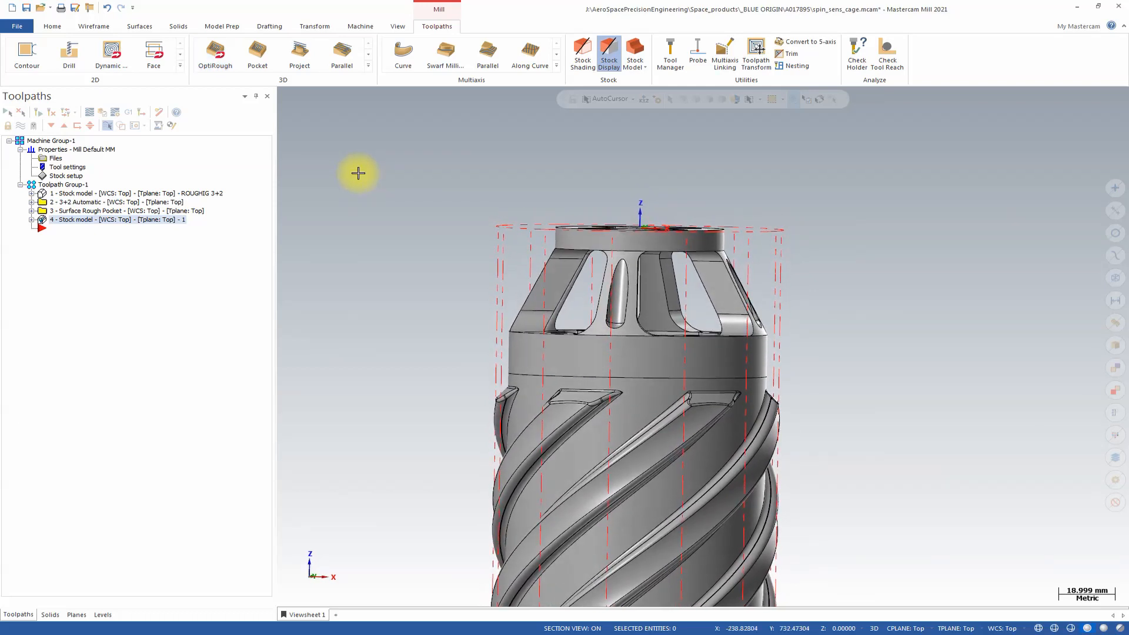
{"action": "right_click", "coordinate": [814, 244]}
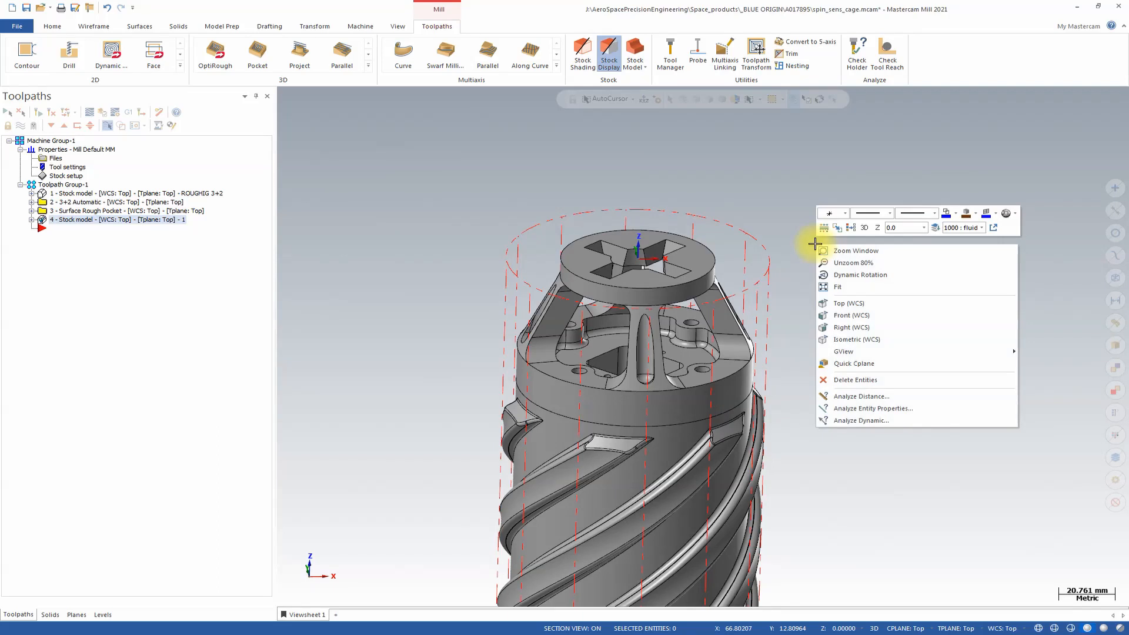
{"action": "left_click", "coordinate": [863, 313]}
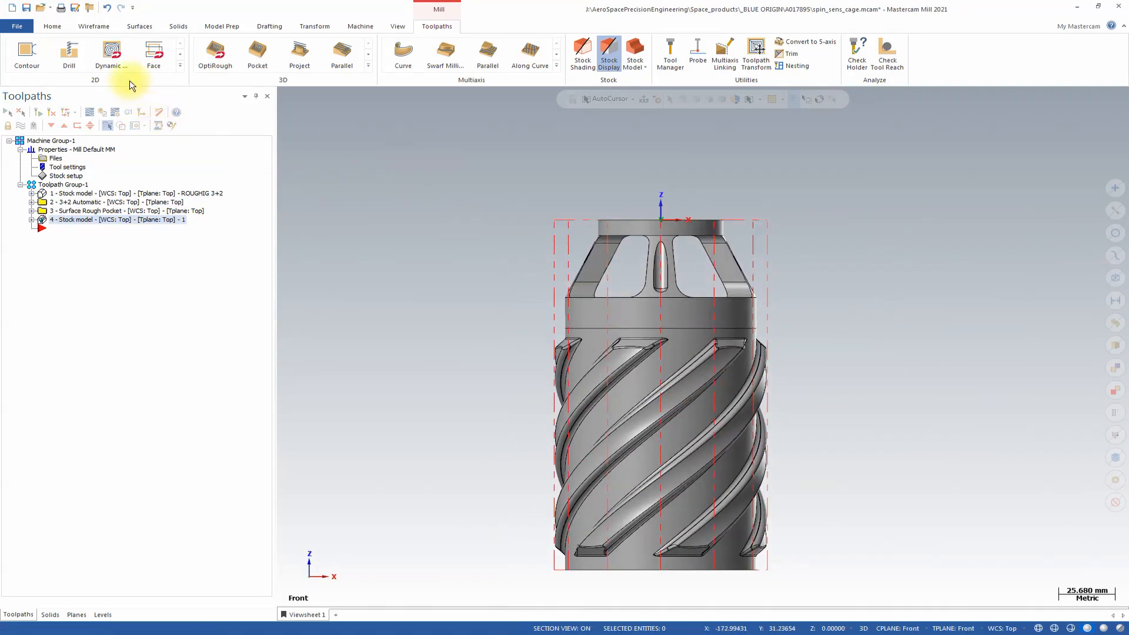
{"action": "left_click", "coordinate": [103, 615]}
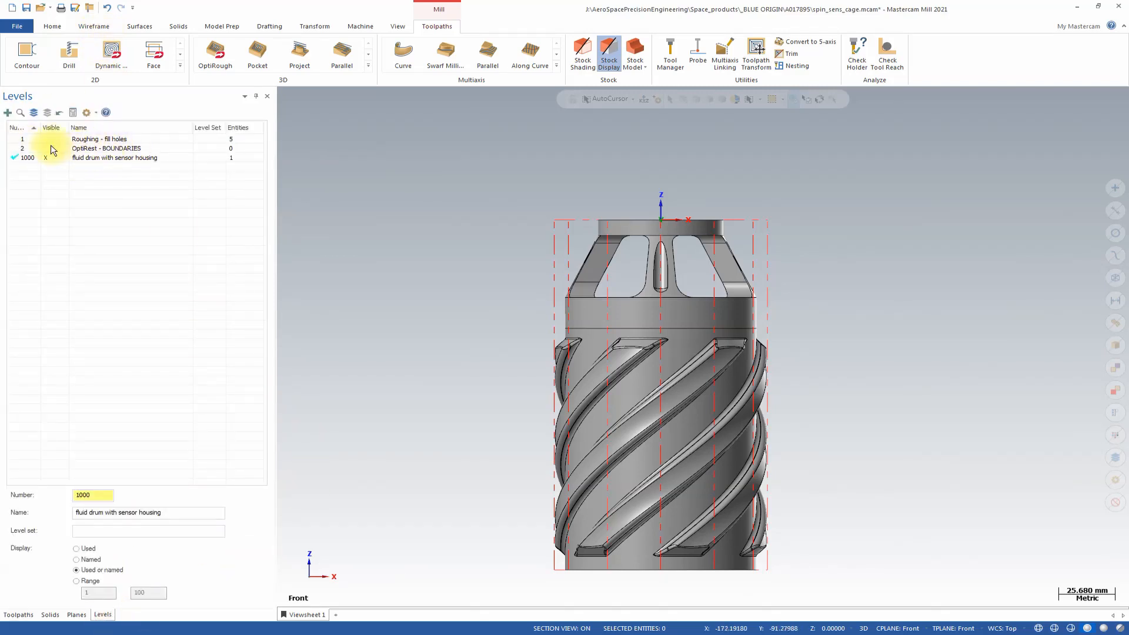
{"action": "left_click", "coordinate": [21, 149]}
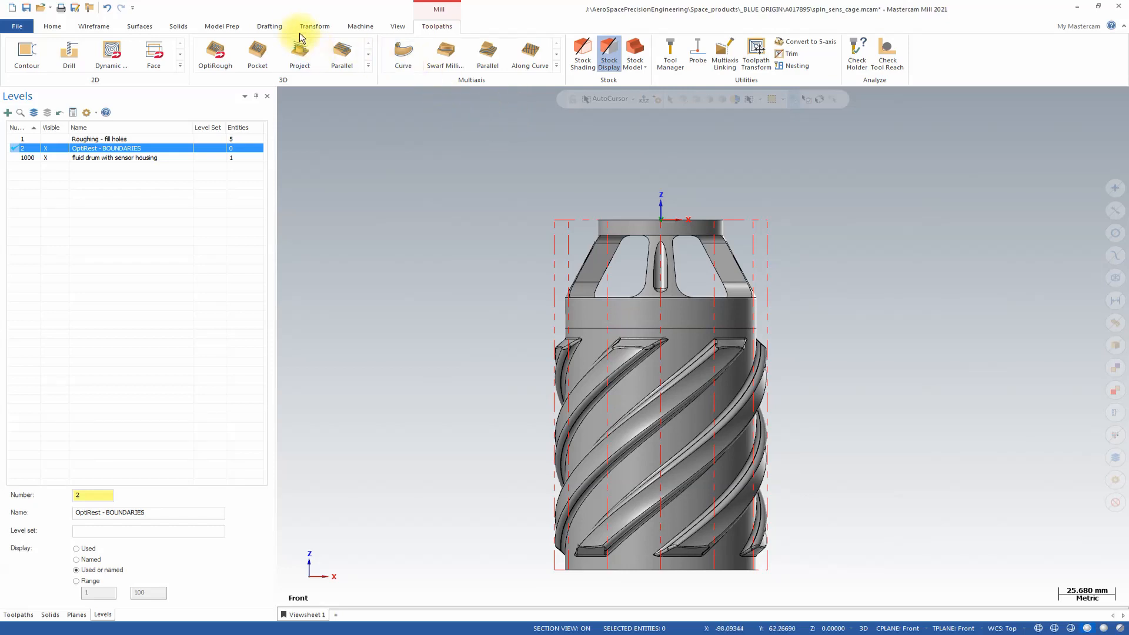
Draw a rectangle about 122 mm wide and 60 mm high around the conical cage section at the part's top.
{"action": "left_click", "coordinate": [93, 26]}
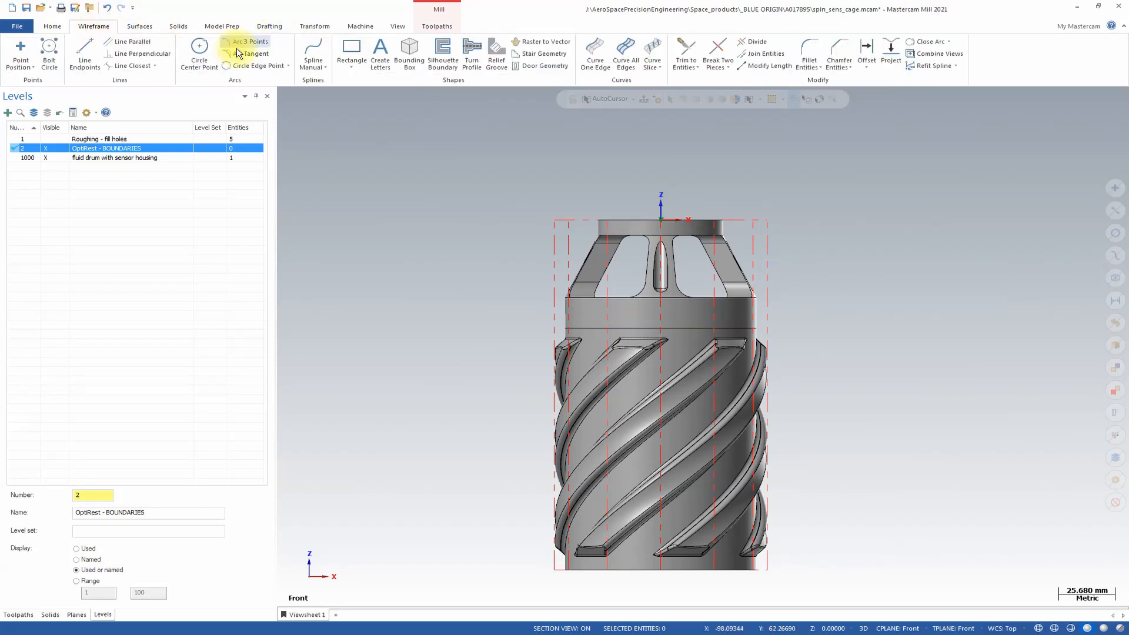
{"action": "left_click", "coordinate": [350, 49]}
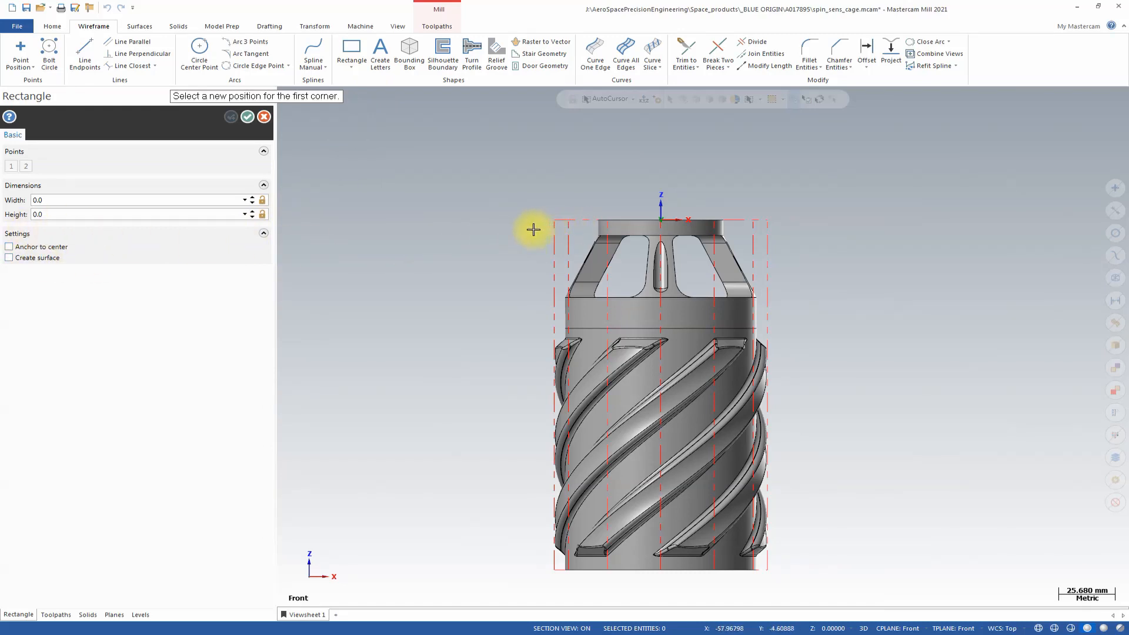
{"action": "left_click", "coordinate": [522, 192]}
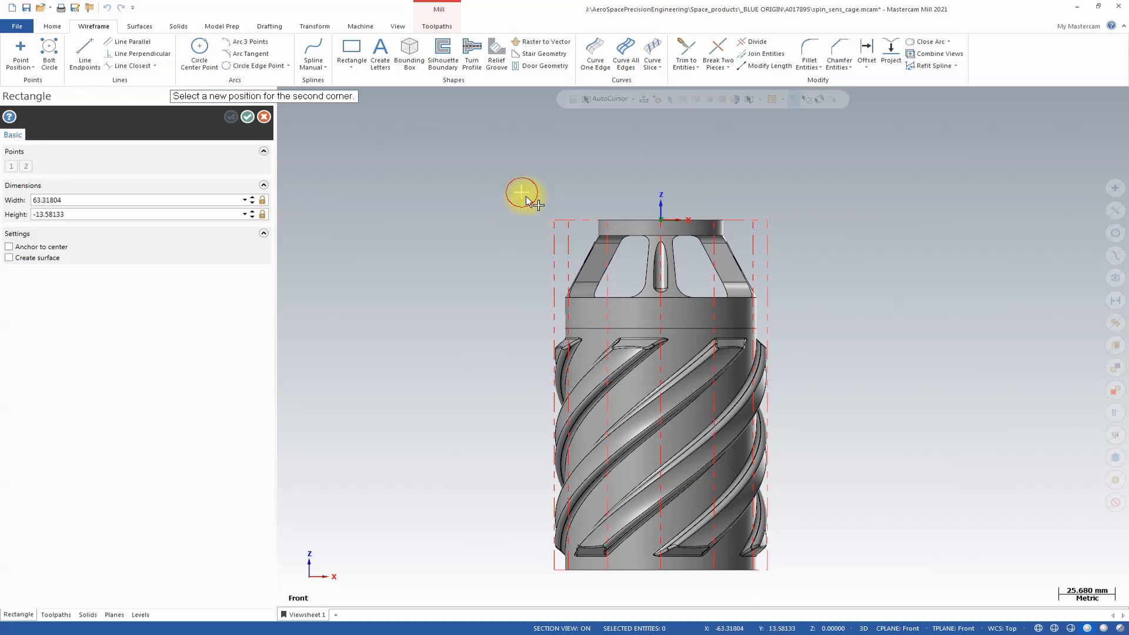
{"action": "left_click", "coordinate": [790, 316]}
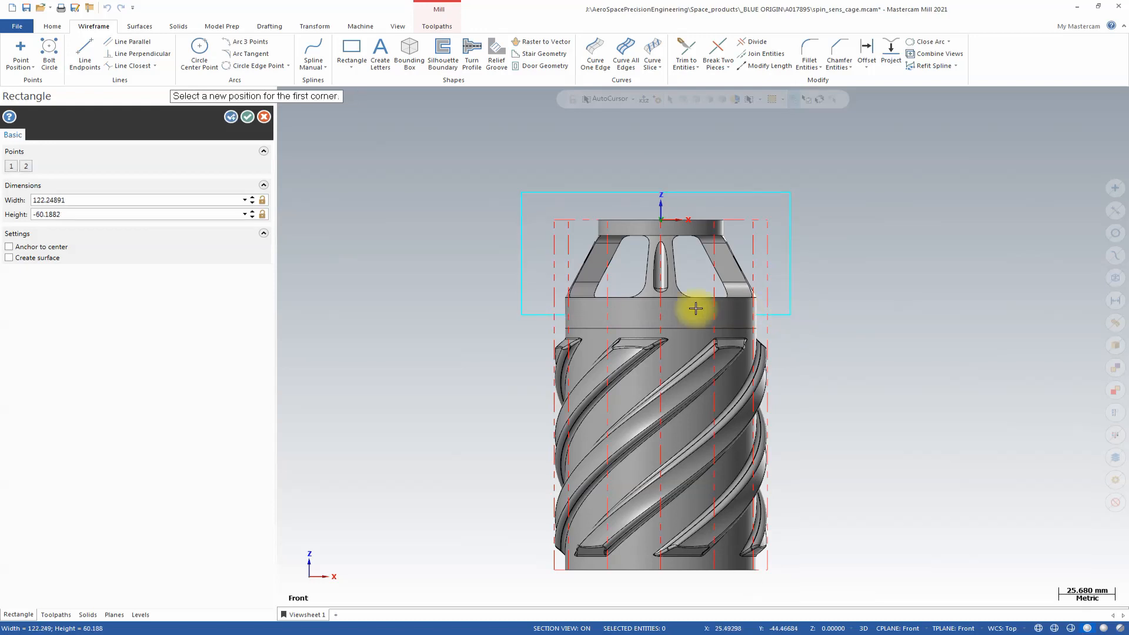
{"action": "left_click", "coordinate": [247, 119]}
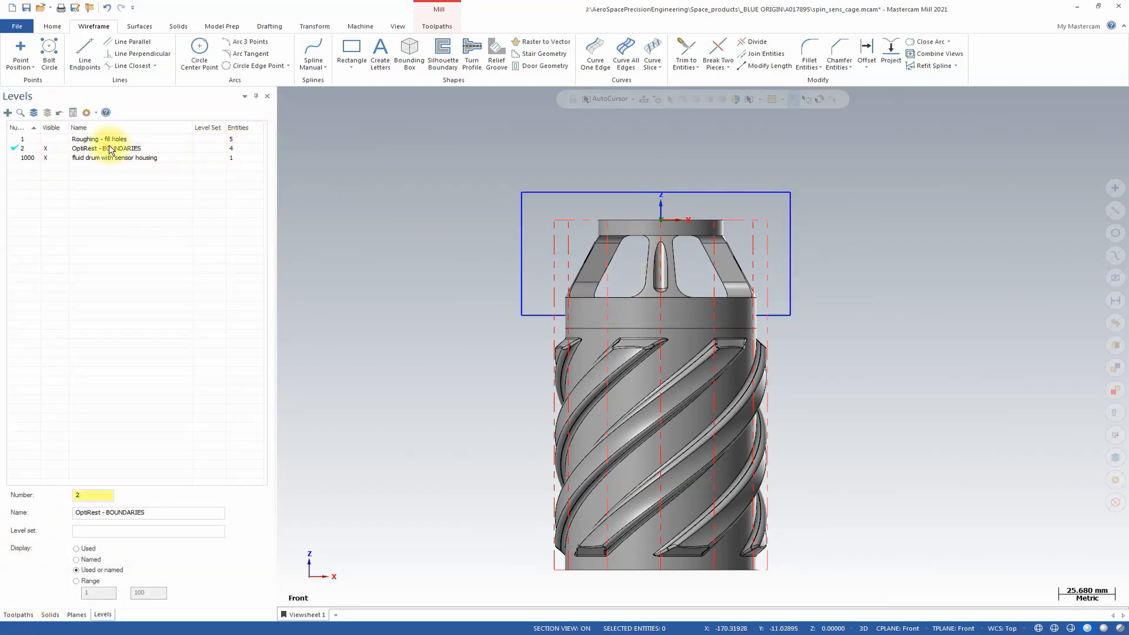
Create a Dynamic OptiRough toolpath and set its machining geometry's wall and floor stock to 0.3.
{"action": "left_click", "coordinate": [17, 615]}
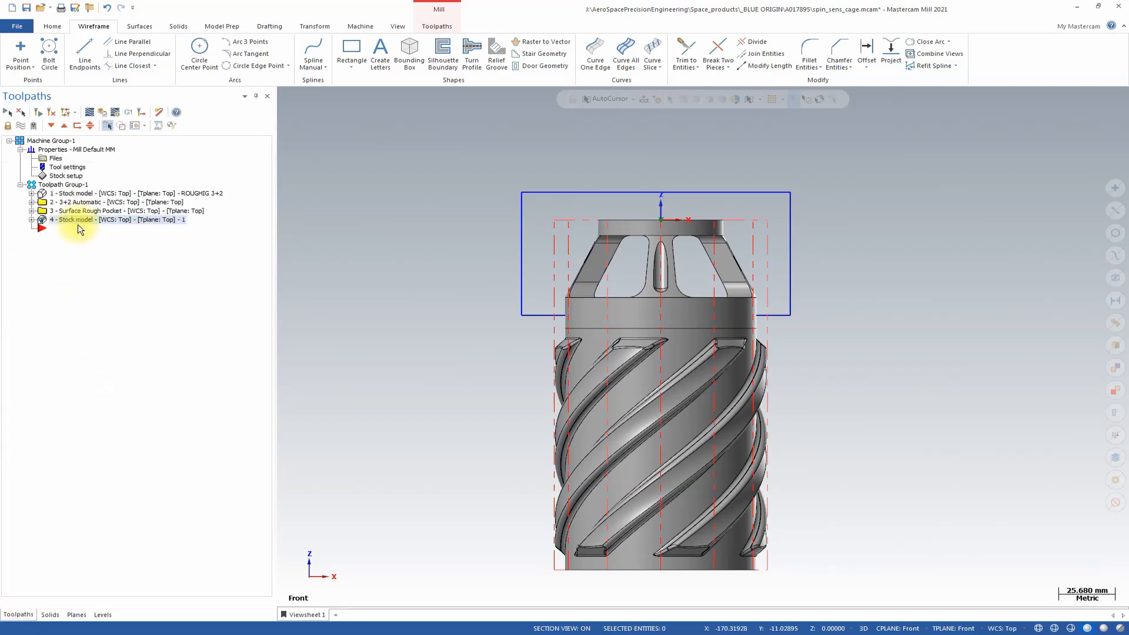
{"action": "left_click", "coordinate": [443, 27]}
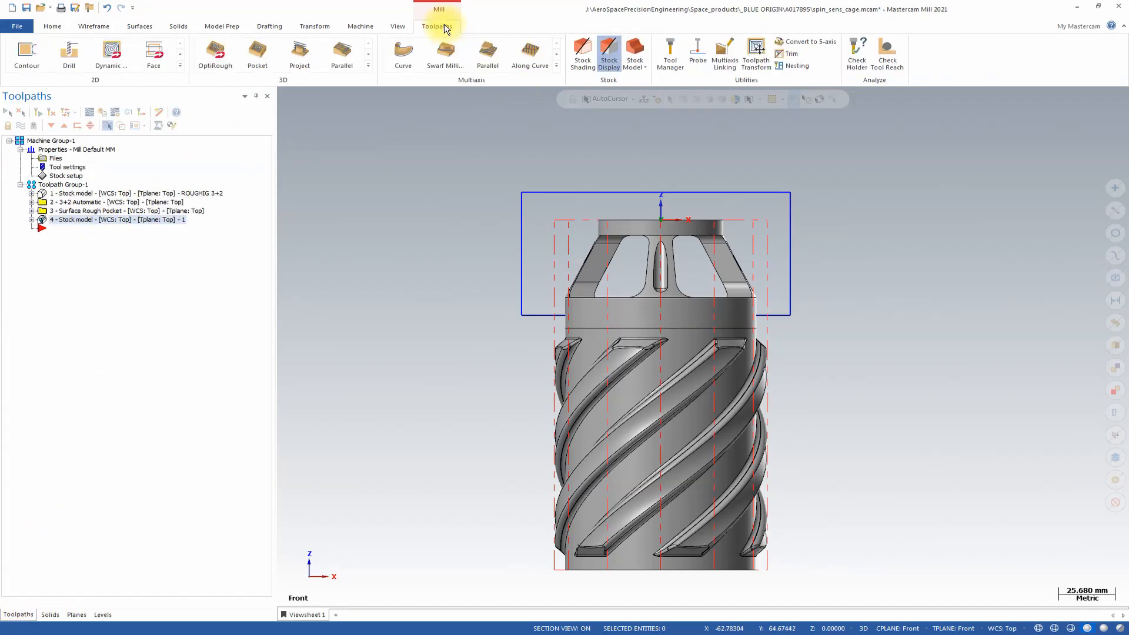
{"action": "left_click", "coordinate": [367, 66]}
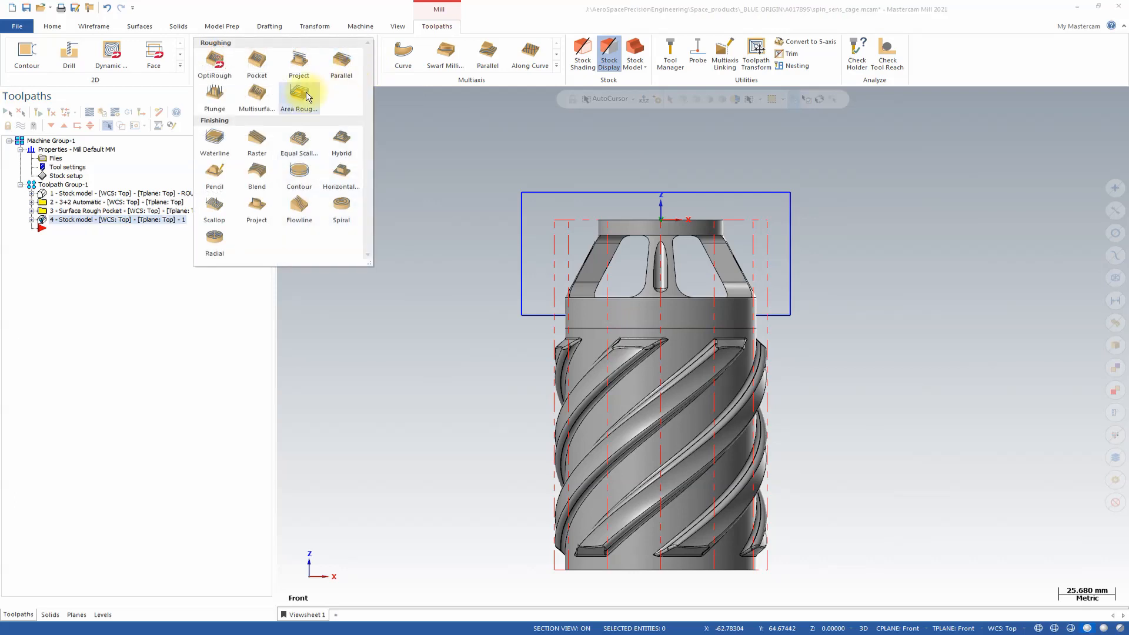
{"action": "left_click", "coordinate": [220, 69]}
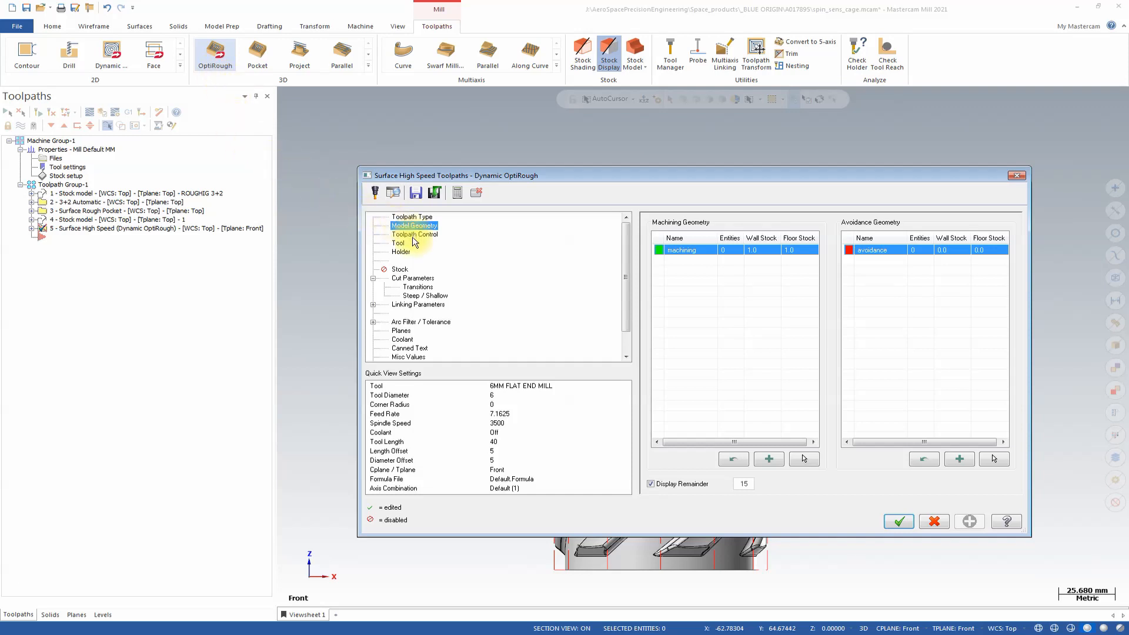
{"action": "double_click", "coordinate": [763, 253]}
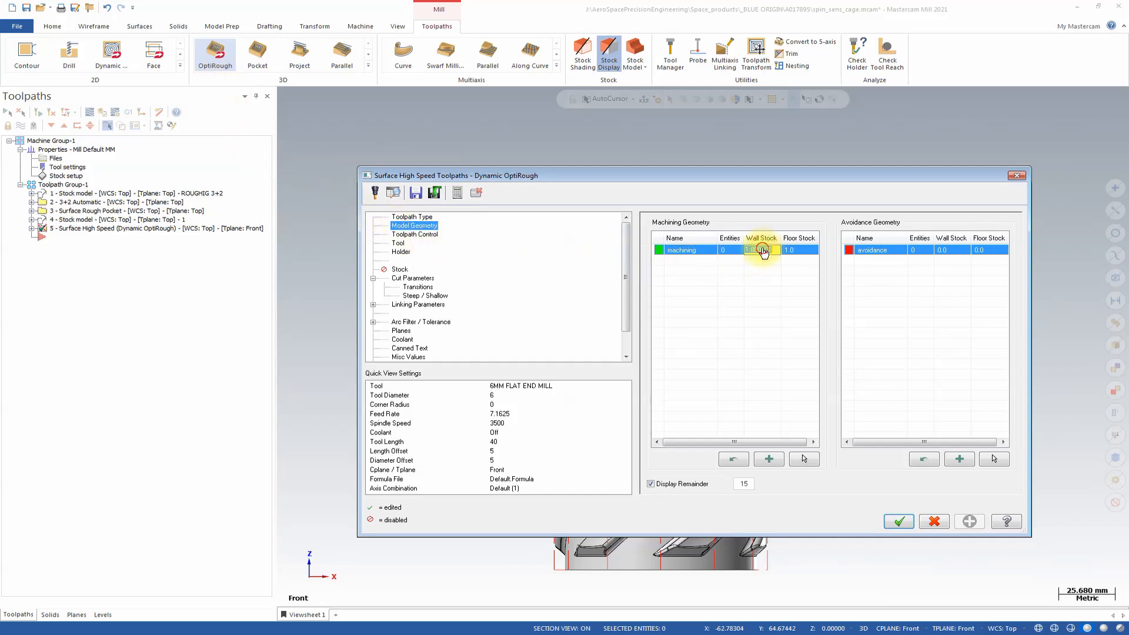
{"action": "type", "text": ".3"}
{"action": "left_click", "coordinate": [808, 252]}
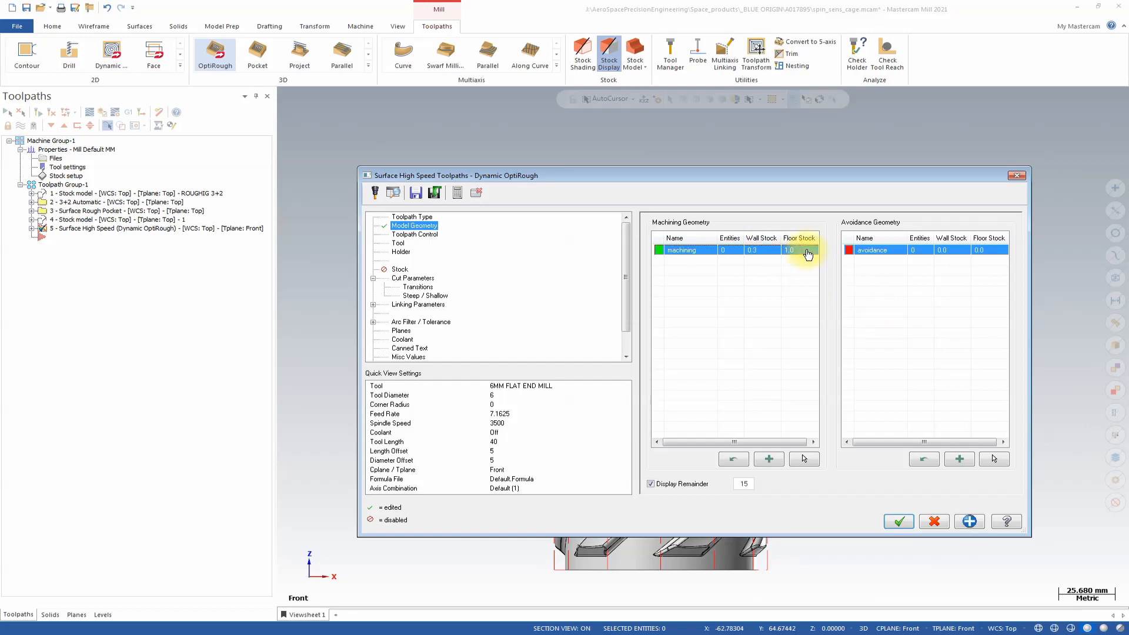
{"action": "left_click", "coordinate": [808, 251]}
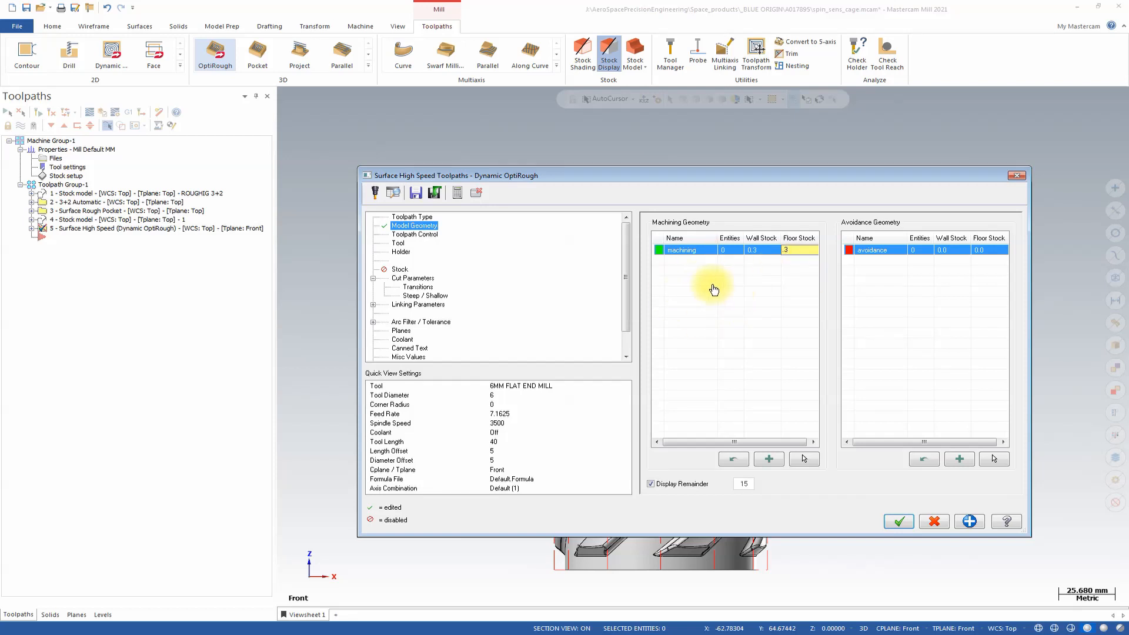
{"action": "left_click", "coordinate": [735, 298]}
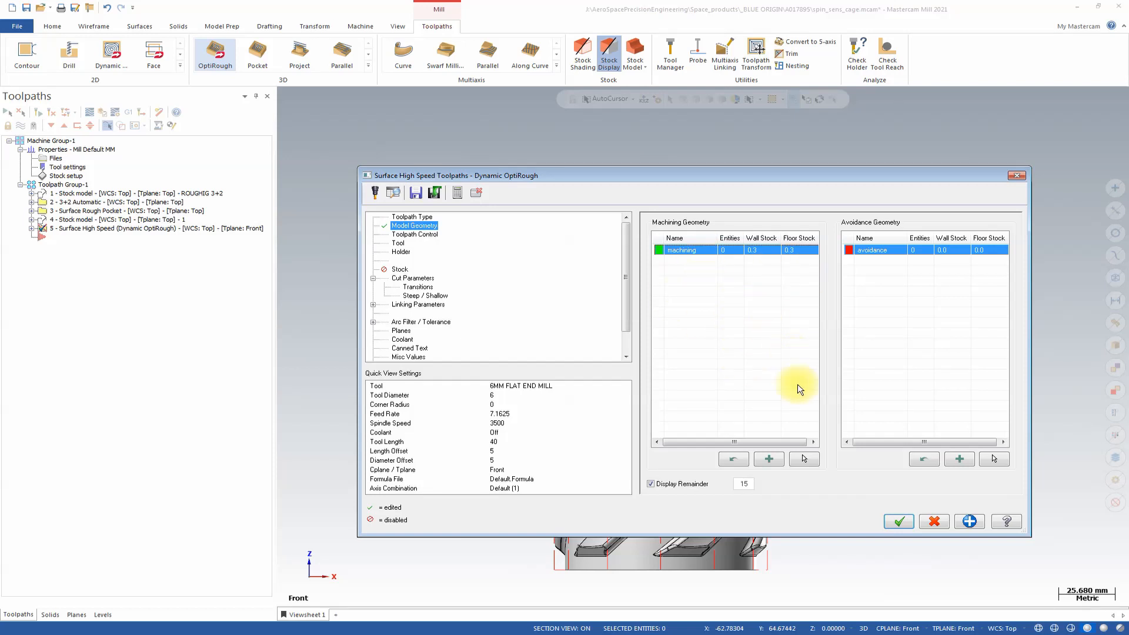
Select all faces of the conical cage section inside the rectangle as the machining geometry.
{"action": "left_click", "coordinate": [804, 460]}
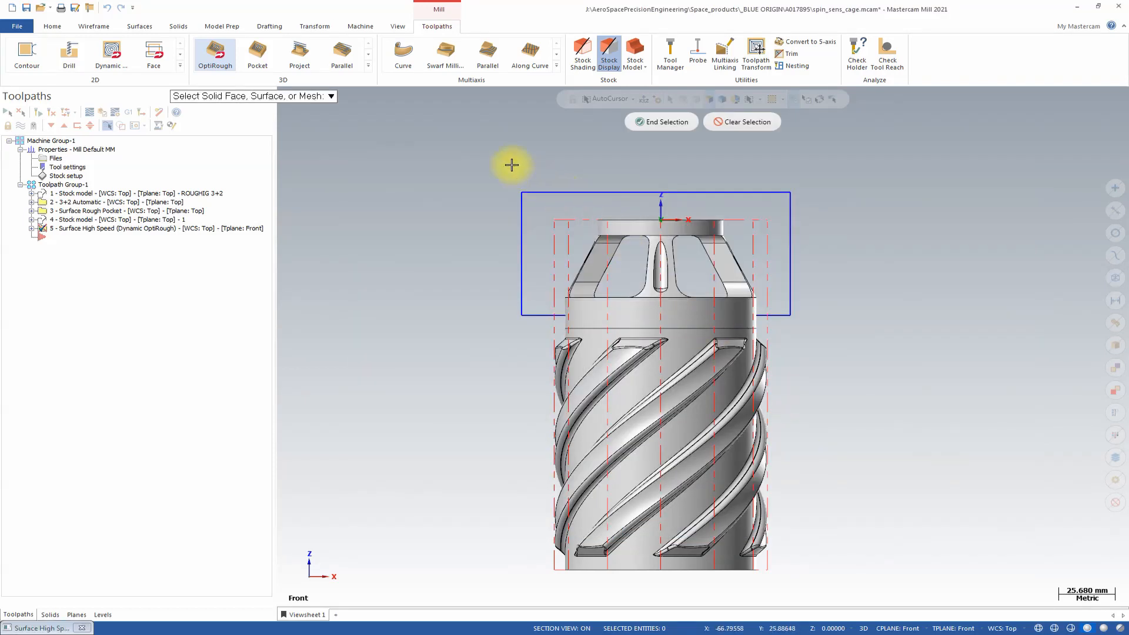
{"action": "left_click_drag", "start_coordinate": [496, 158], "coordinate": [819, 302]}
{"action": "middle_click_drag", "start_coordinate": [776, 244], "coordinate": [715, 312]}
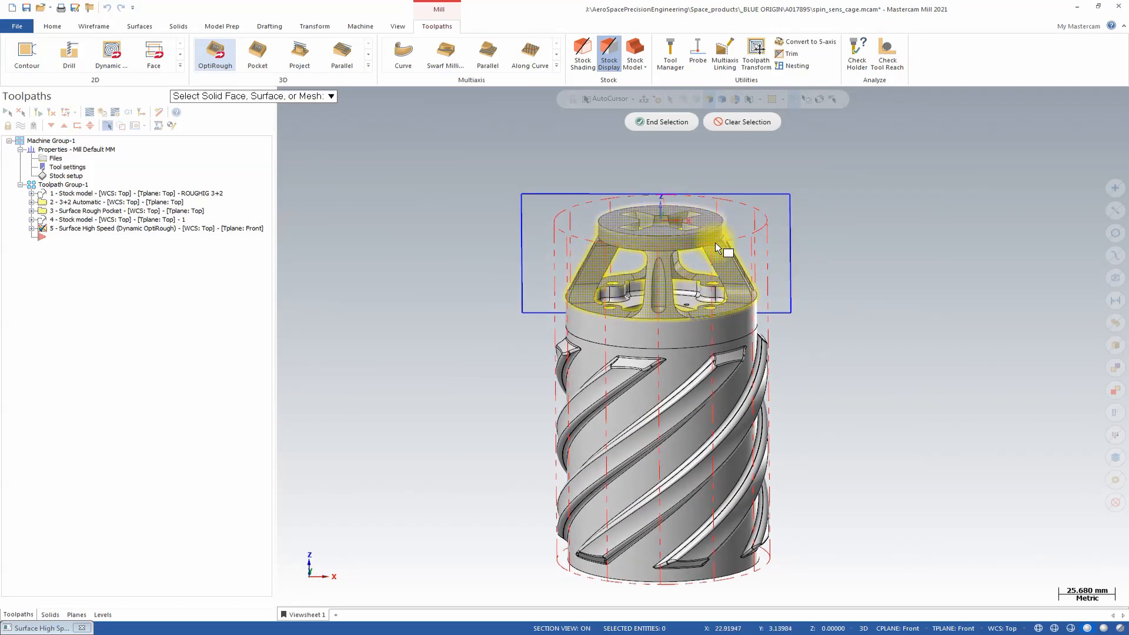
{"action": "middle_click_drag", "start_coordinate": [584, 269], "coordinate": [617, 219]}
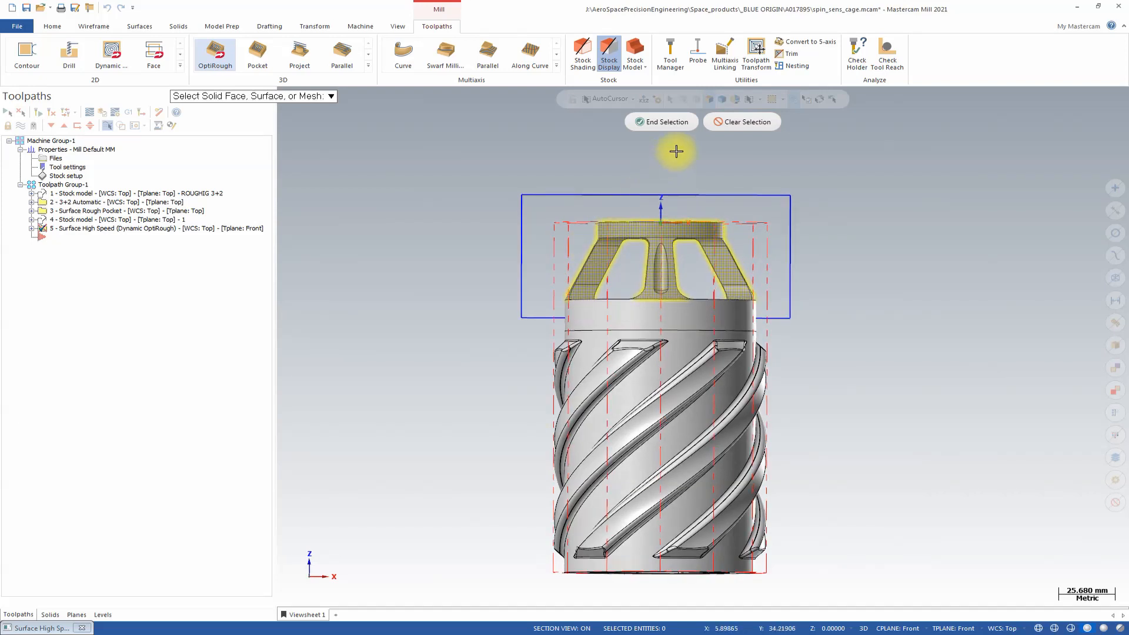
{"action": "left_click", "coordinate": [667, 122]}
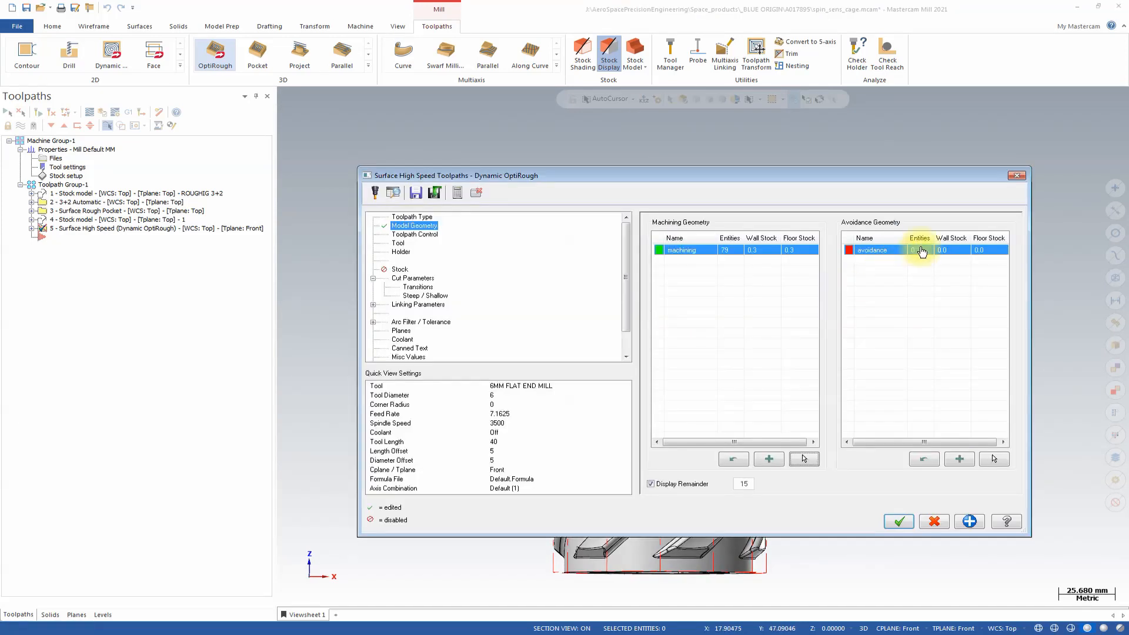
Set the avoidance geometry's wall and floor stock to 0.3.
{"action": "left_click", "coordinate": [941, 252]}
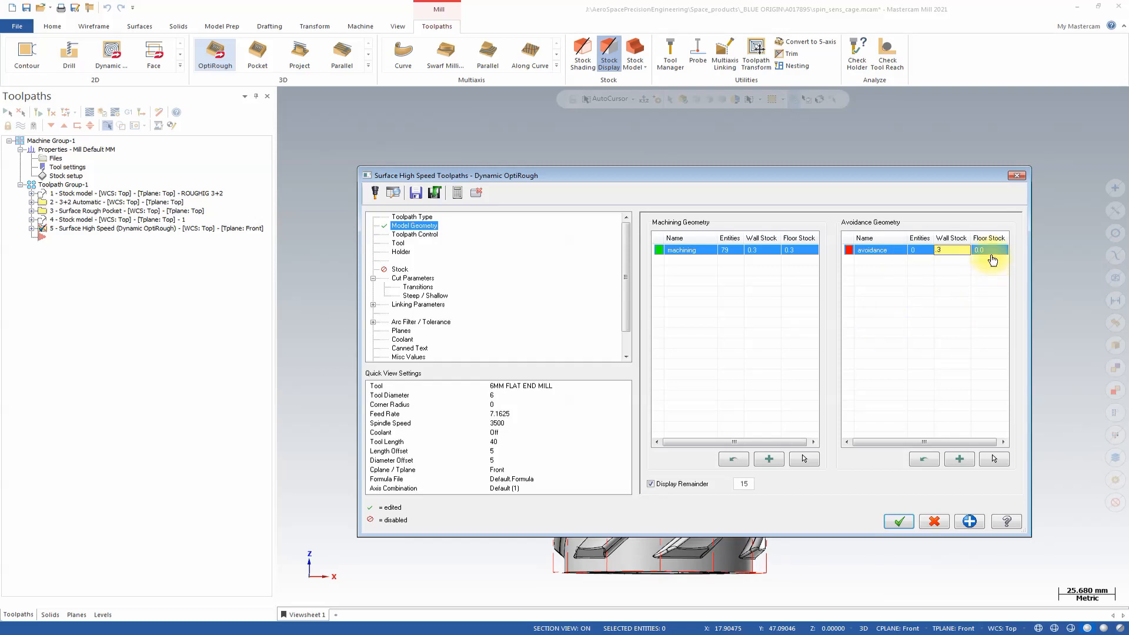
{"action": "left_click", "coordinate": [991, 252]}
{"action": "left_click", "coordinate": [992, 253]}
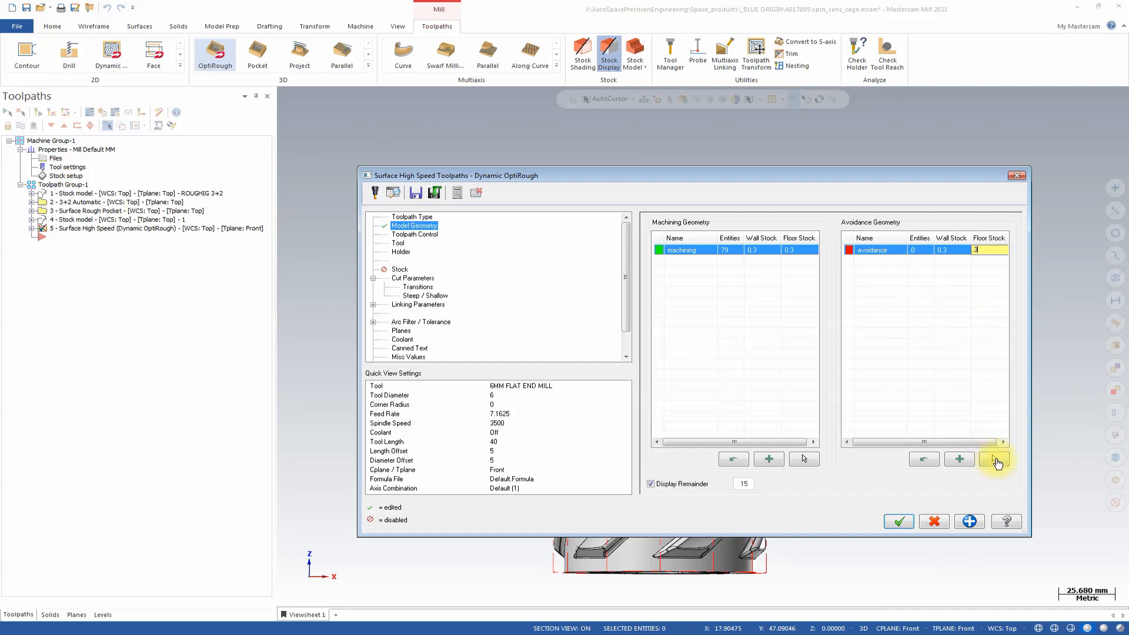
{"action": "key", "text": "Return"}
Select the spiral-ribbed body and the plain cylindrical band below the cage as the avoidance geometry.
{"action": "left_click", "coordinate": [994, 461]}
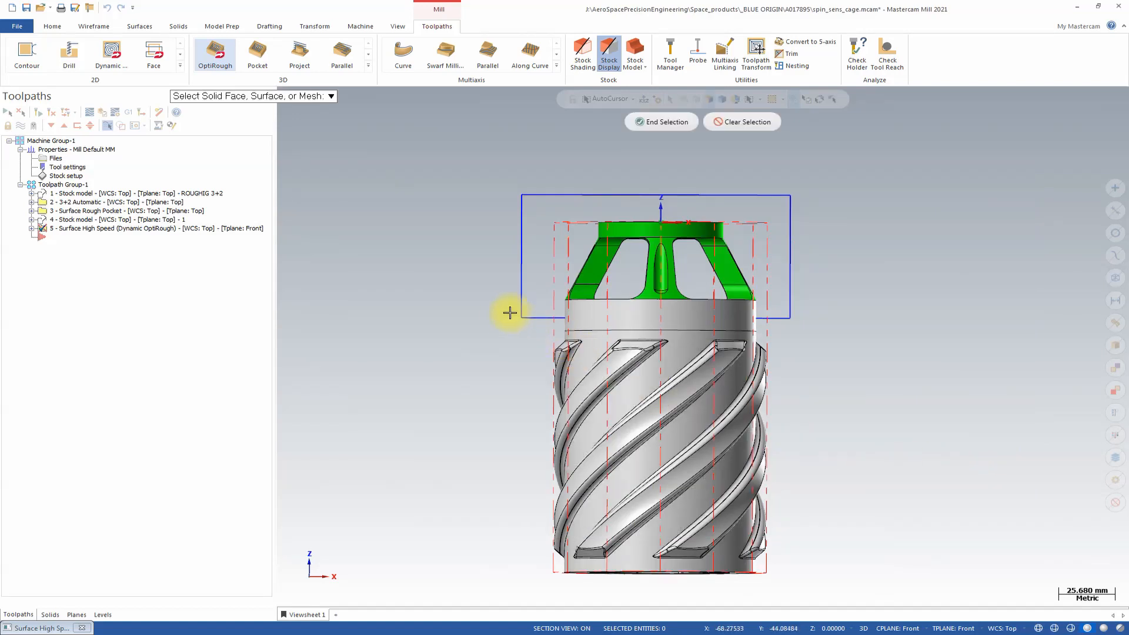
{"action": "left_click_drag", "start_coordinate": [502, 312], "coordinate": [823, 588]}
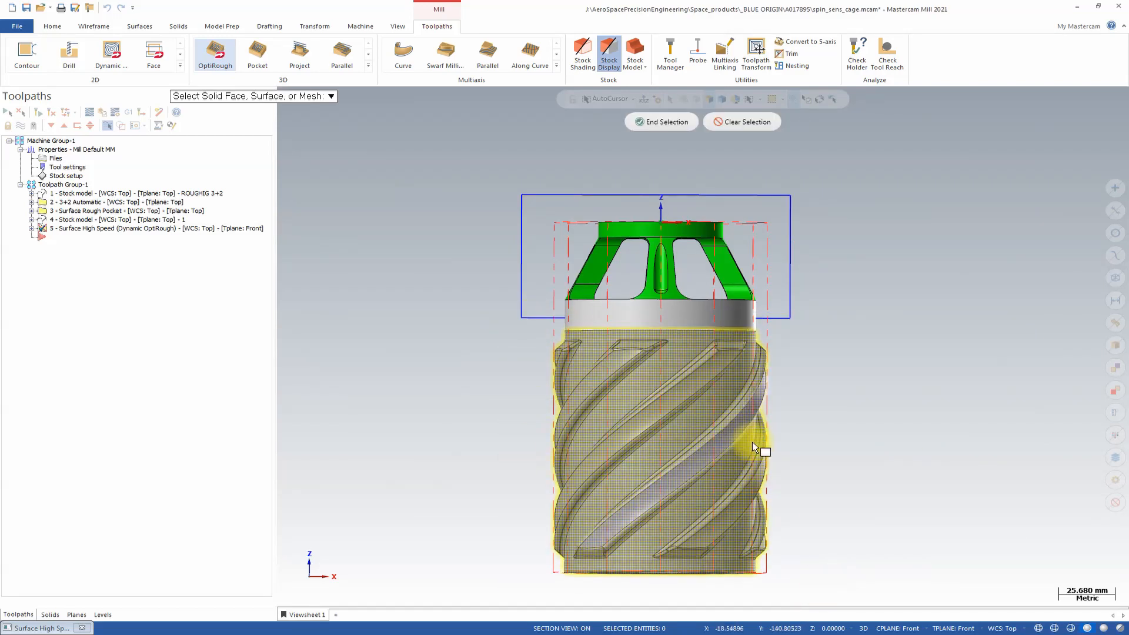
{"action": "left_click", "coordinate": [679, 320]}
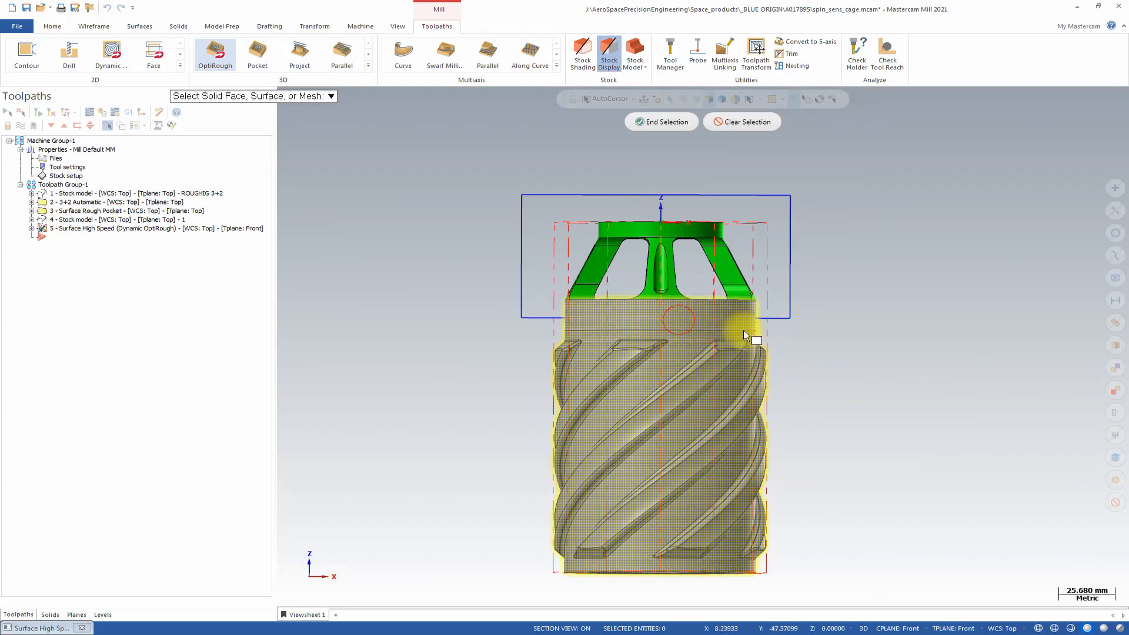
{"action": "middle_click_drag", "start_coordinate": [1030, 232], "coordinate": [933, 267]}
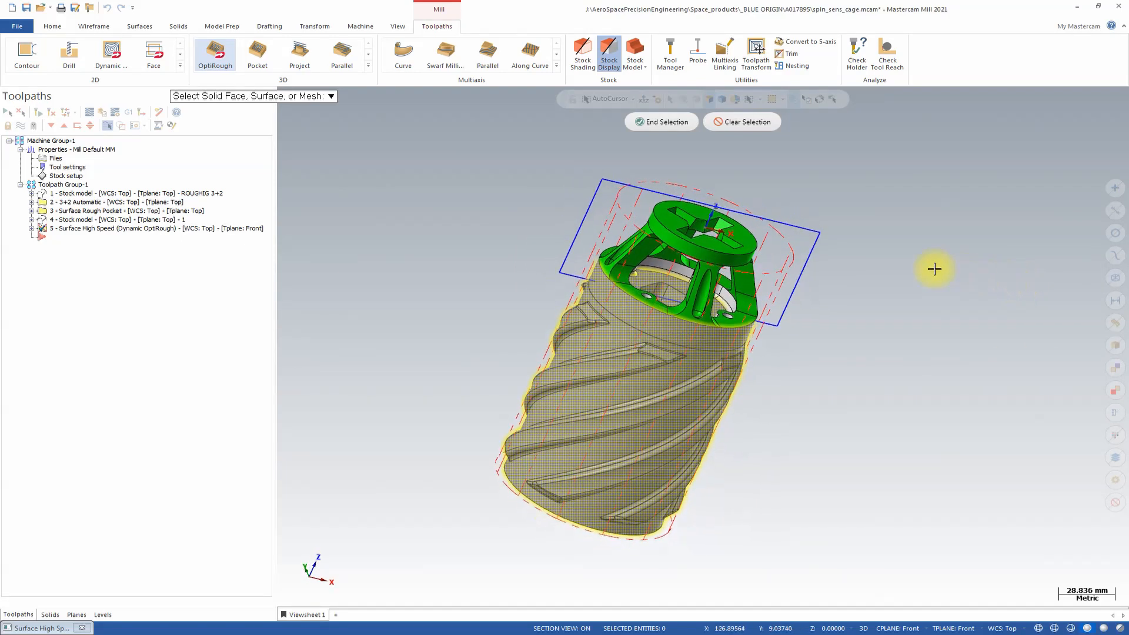
{"action": "left_click", "coordinate": [672, 122]}
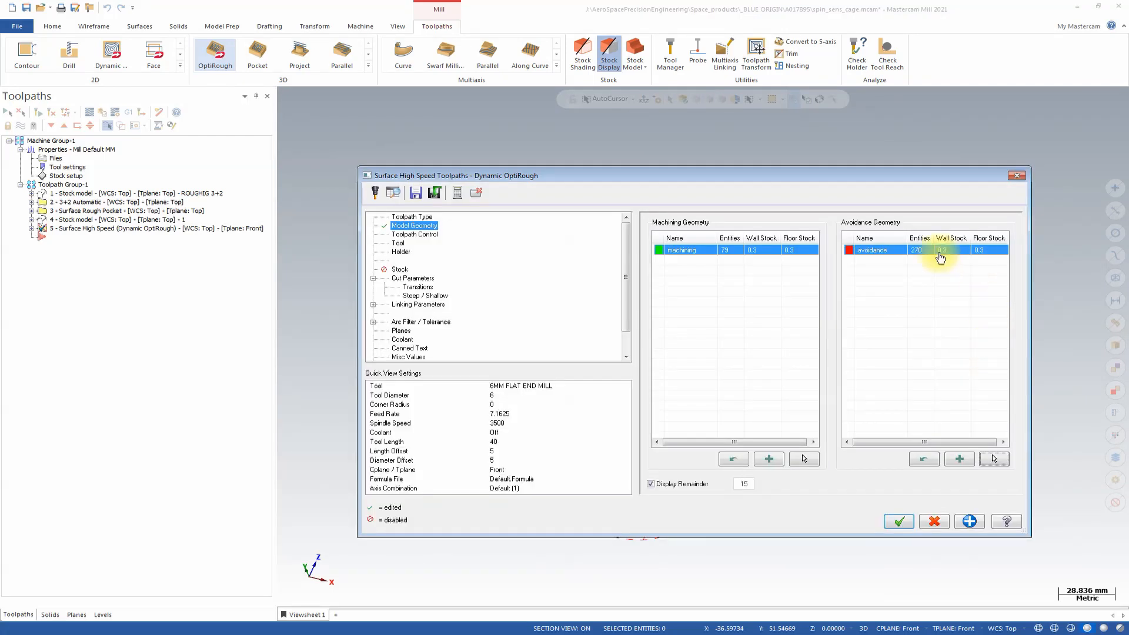
Chain the drawn rectangle as the toolpath's containment boundary and turn off skipping pockets.
{"action": "left_click", "coordinate": [420, 234]}
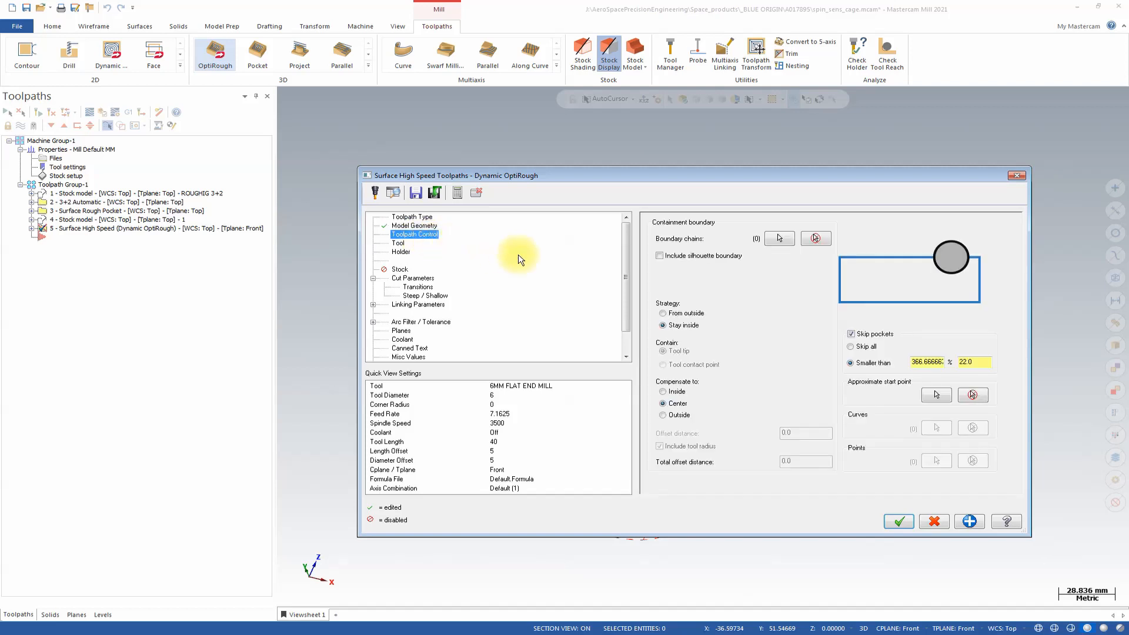
{"action": "left_click", "coordinate": [779, 238]}
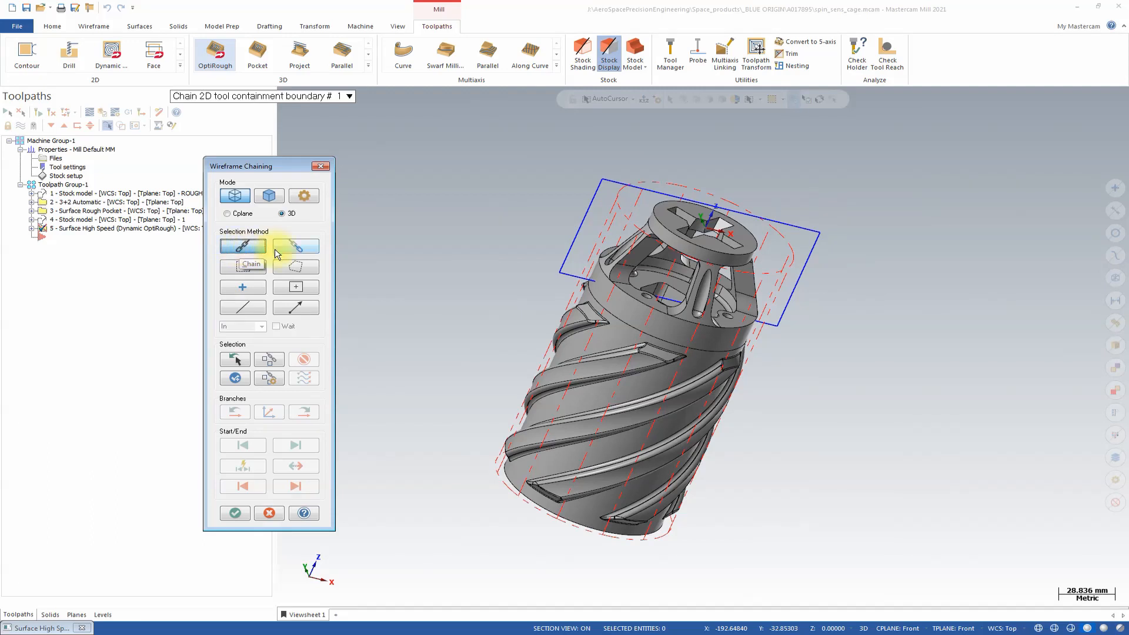
{"action": "left_click", "coordinate": [566, 256]}
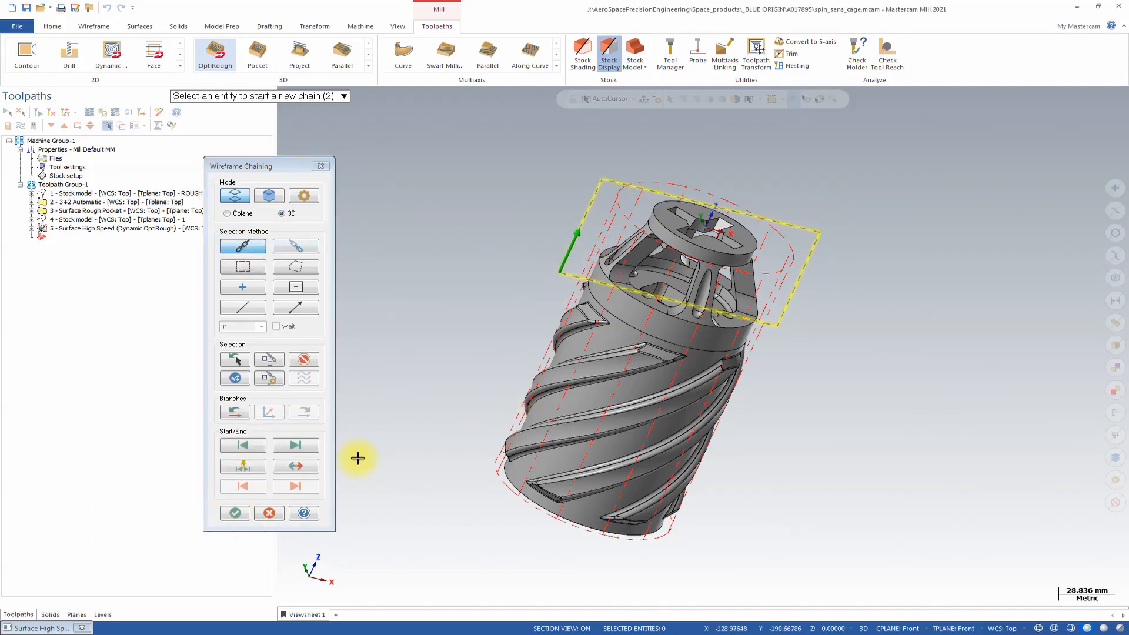
{"action": "left_click", "coordinate": [235, 512]}
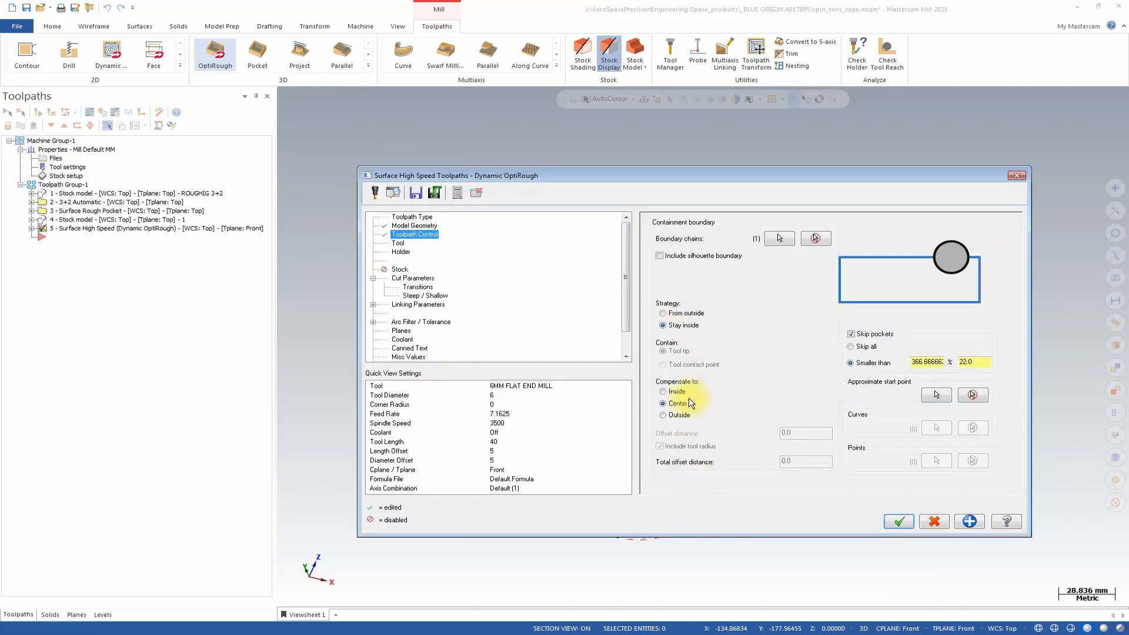
{"action": "left_click", "coordinate": [851, 334]}
{"action": "left_click", "coordinate": [851, 334]}
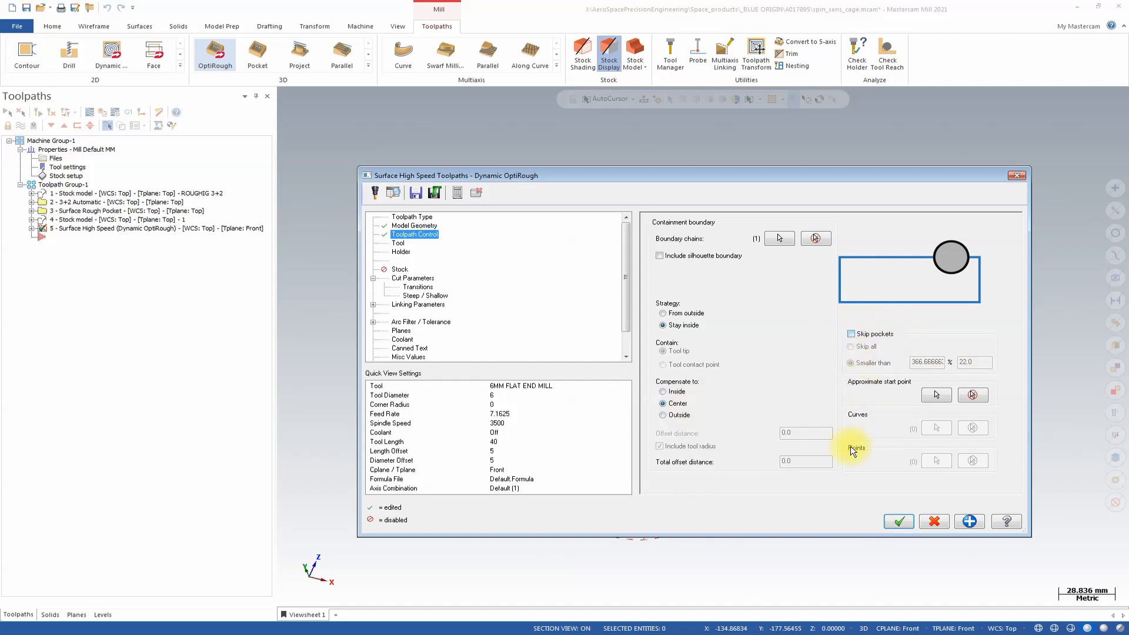
Choose tool 1, the 8 / R1.0 RIPPER WITH RAD, for the OptiRough toolpath.
{"action": "left_click", "coordinate": [395, 243]}
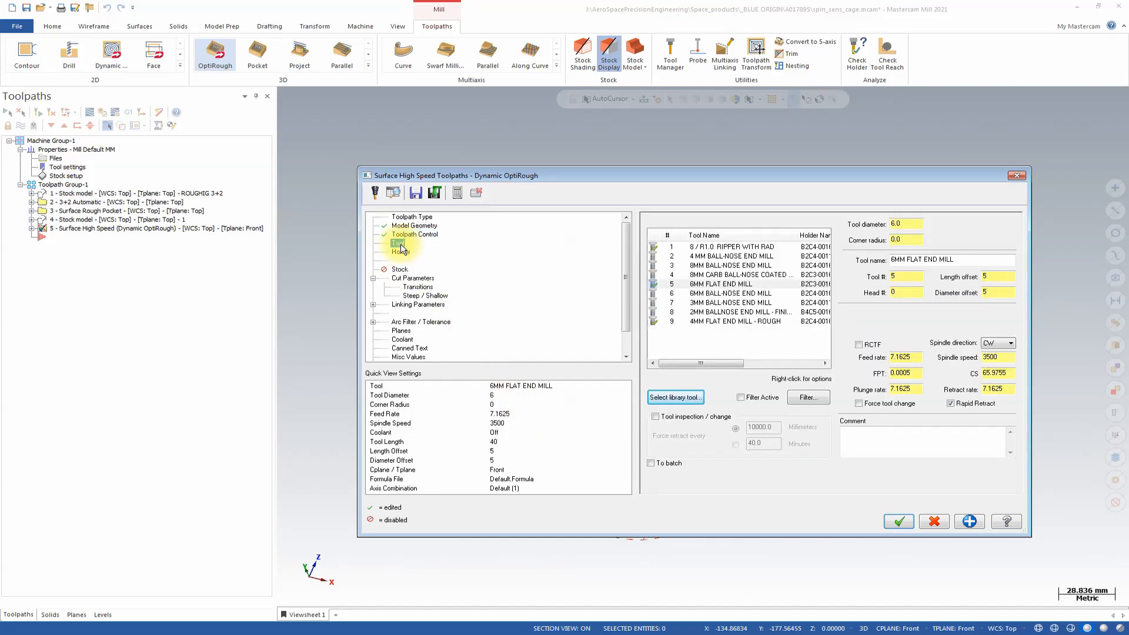
{"action": "left_click", "coordinate": [695, 247]}
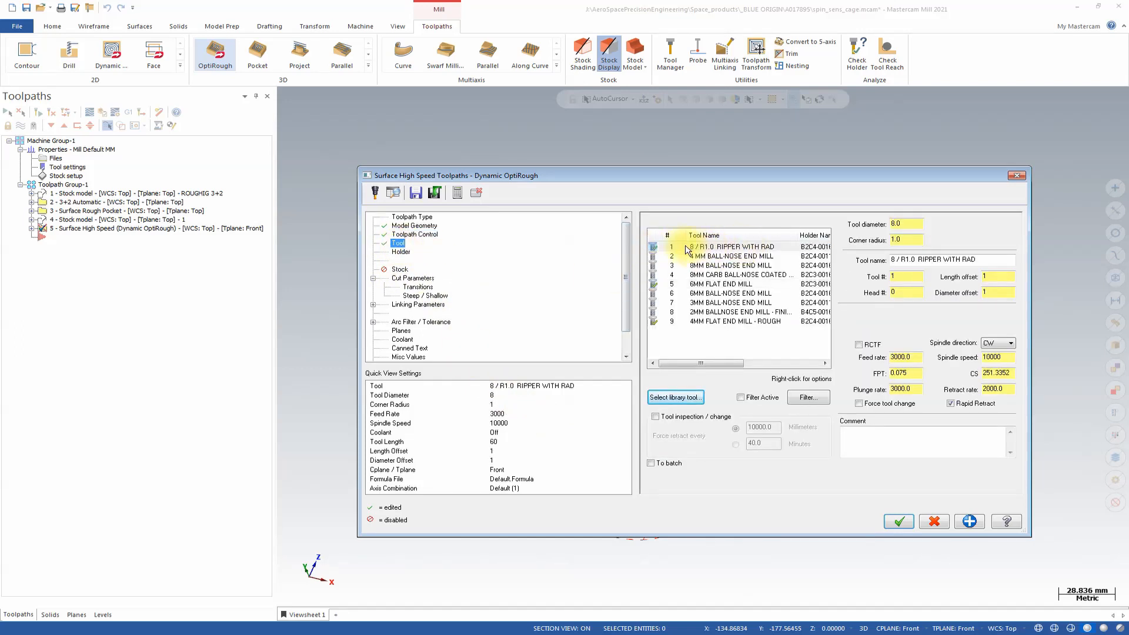
{"action": "left_click", "coordinate": [714, 248]}
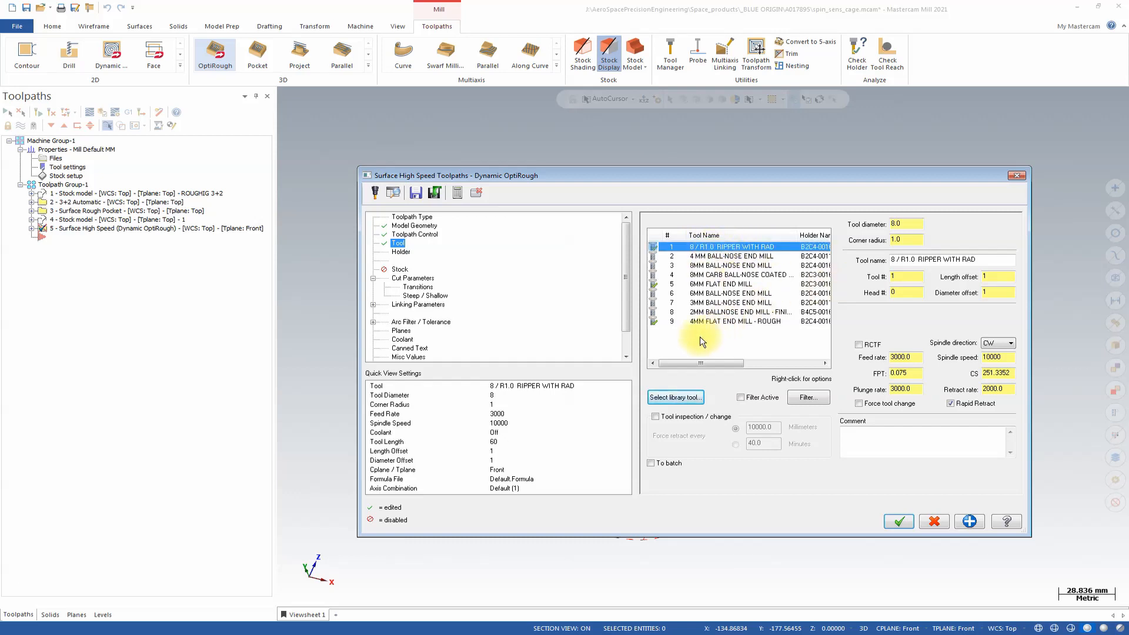
Enable rest material for the OptiRough toolpath, computing remaining stock from one other operation, stock model operation 4.
{"action": "left_click", "coordinate": [399, 272]}
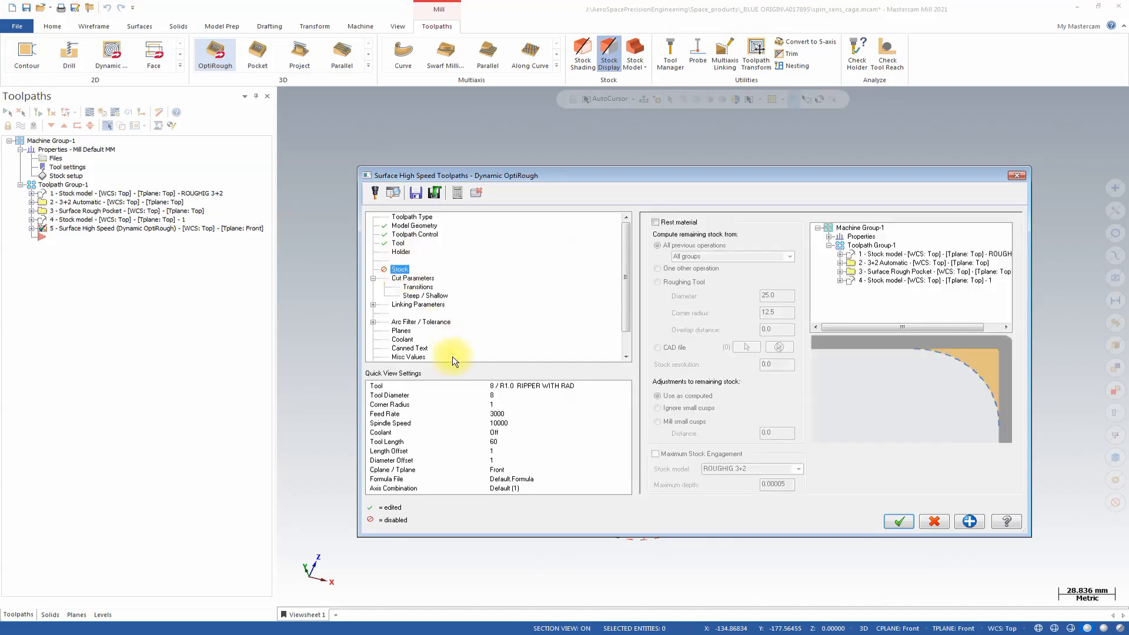
{"action": "left_click", "coordinate": [655, 222]}
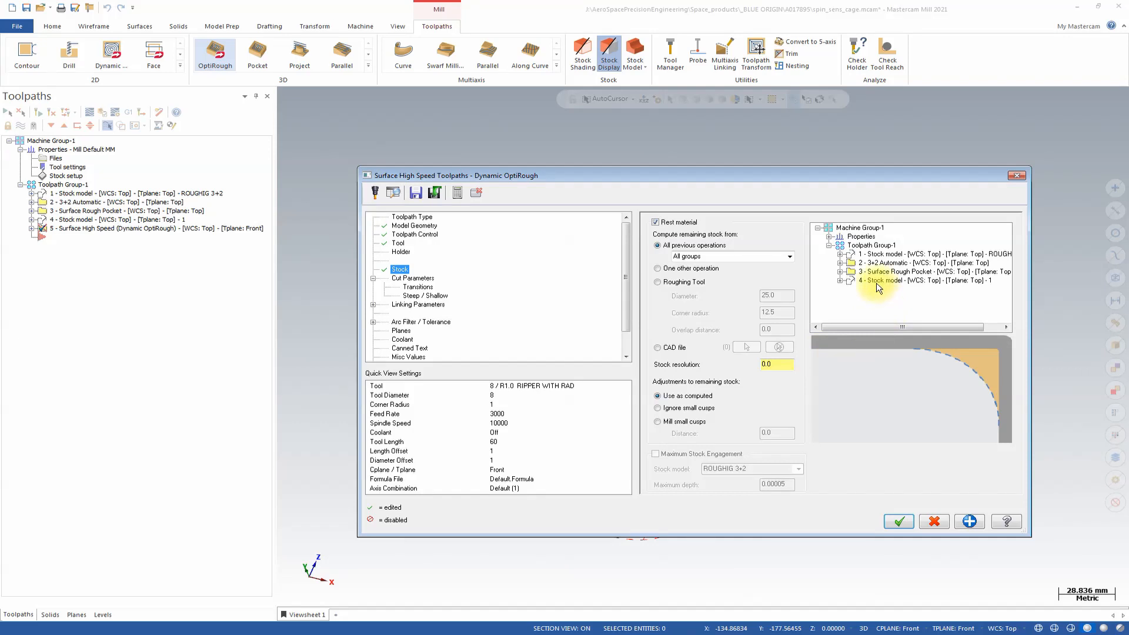
{"action": "left_click", "coordinate": [674, 269]}
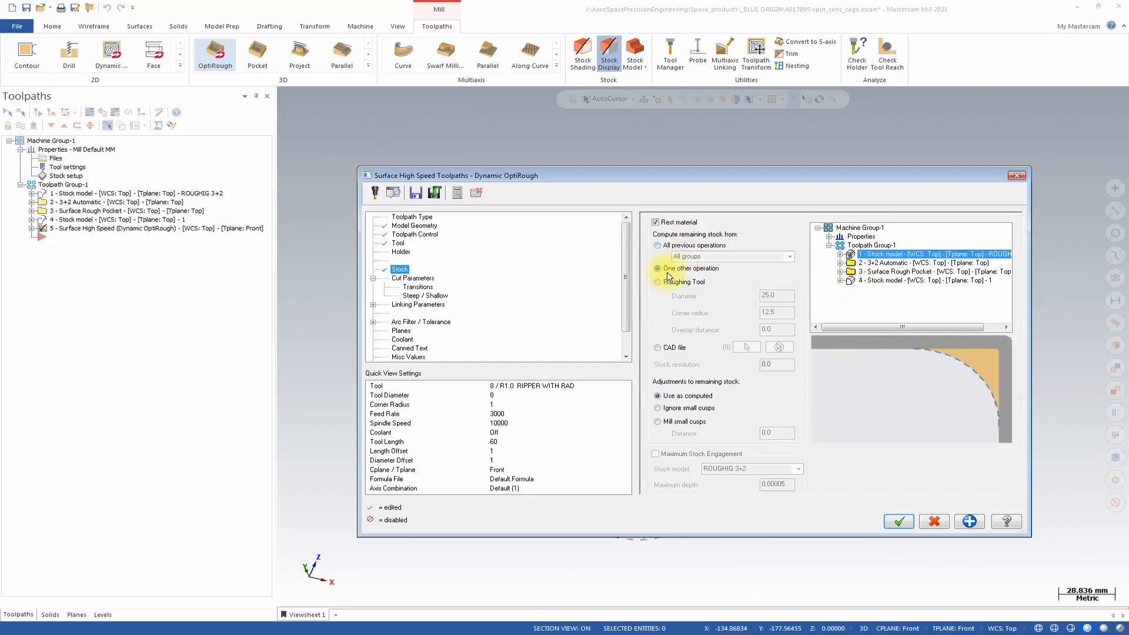
{"action": "left_click", "coordinate": [884, 281]}
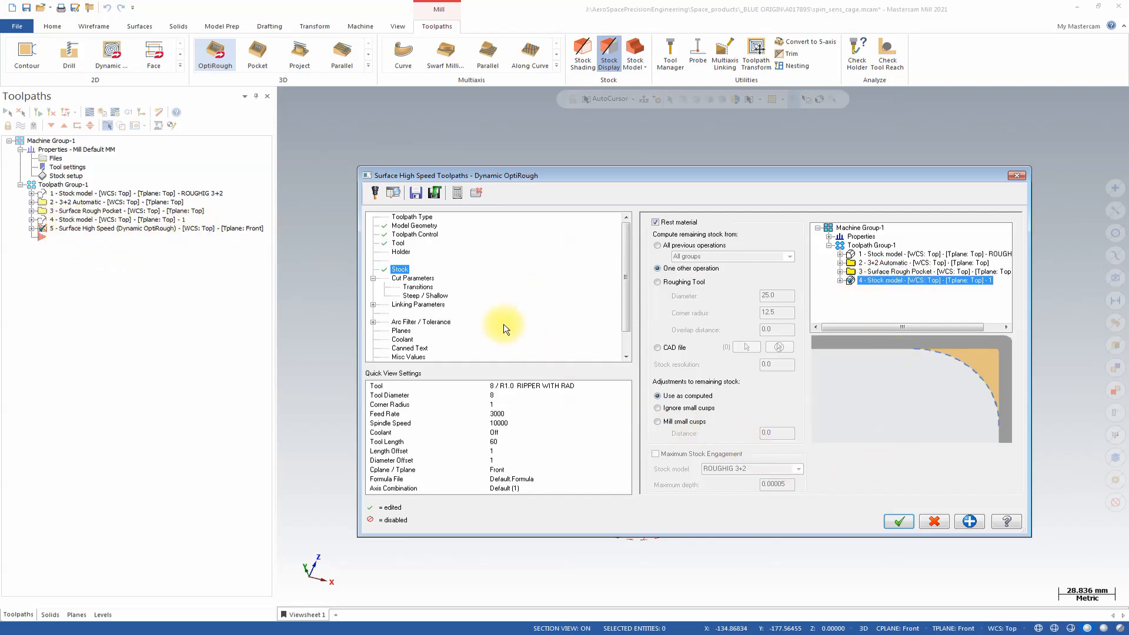
Set the cut parameters to optimize stepups by Next closest and stepdowns by Air.
{"action": "left_click", "coordinate": [413, 279]}
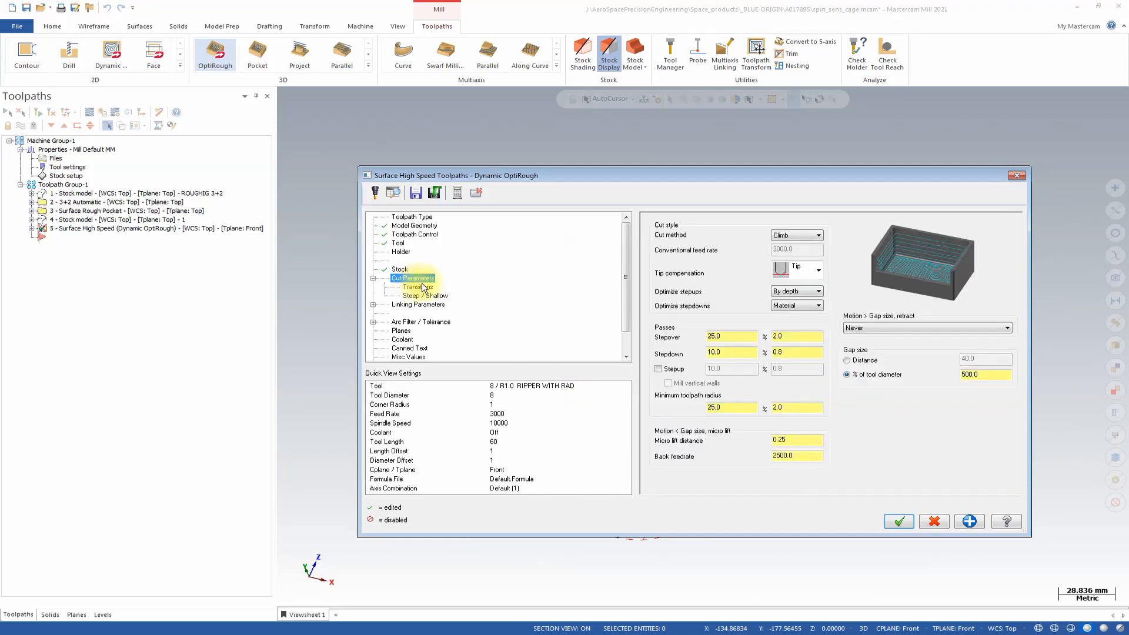
{"action": "left_click", "coordinate": [797, 292]}
{"action": "left_click", "coordinate": [794, 310]}
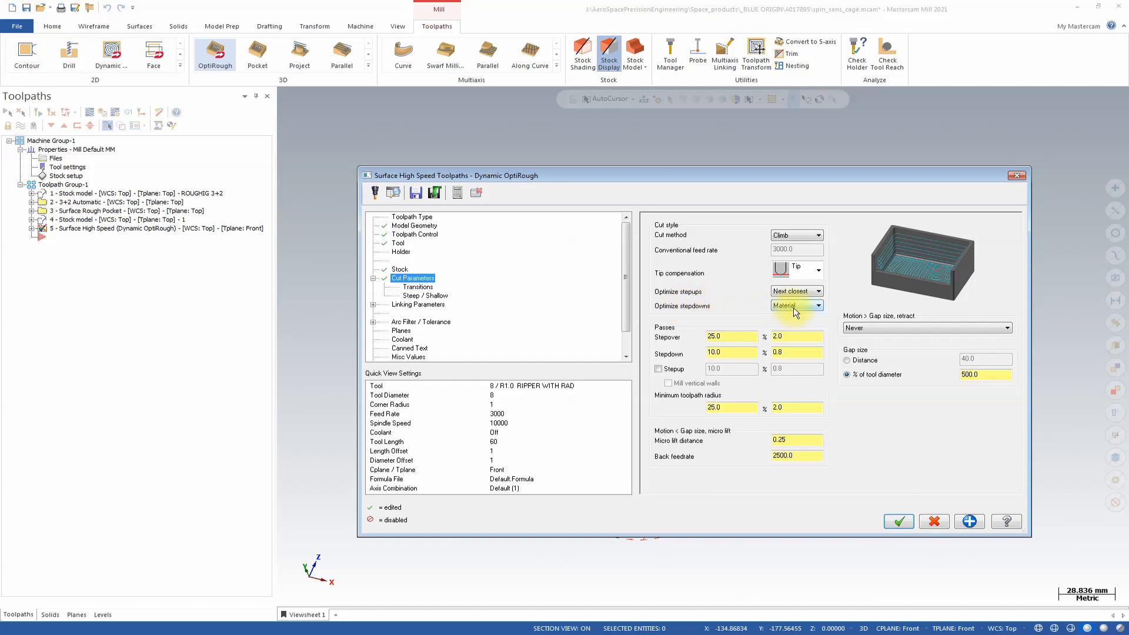
{"action": "left_click", "coordinate": [794, 306]}
{"action": "left_click", "coordinate": [792, 326]}
Set the cutting passes to a 5.0 mm stepover and a 10 mm stepdown.
{"action": "left_click", "coordinate": [732, 335]}
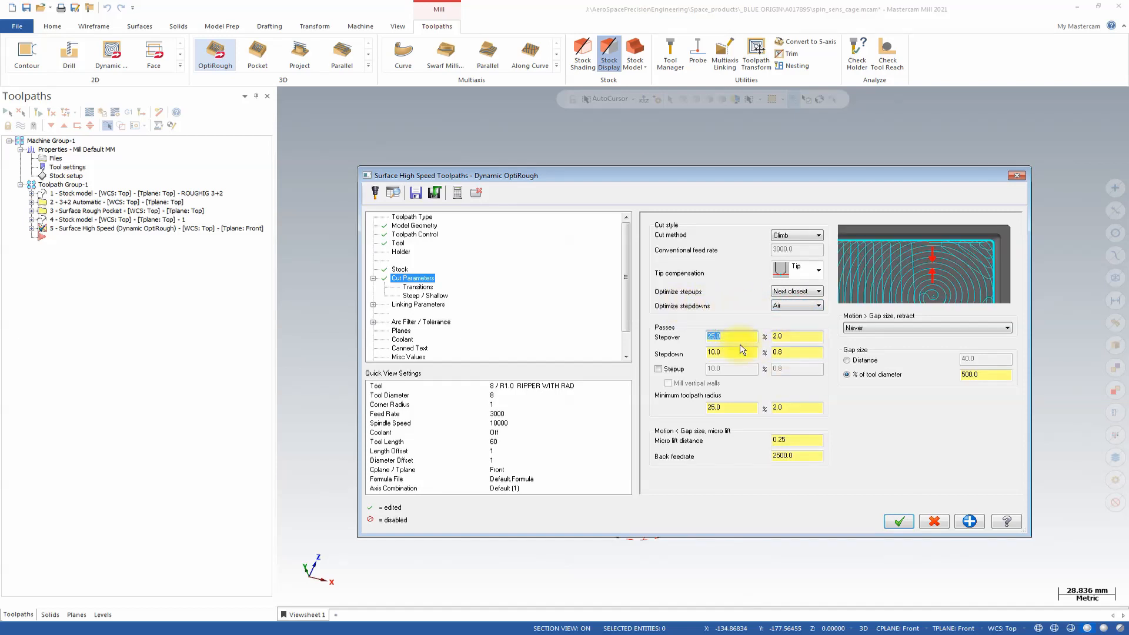
{"action": "left_click", "coordinate": [784, 334]}
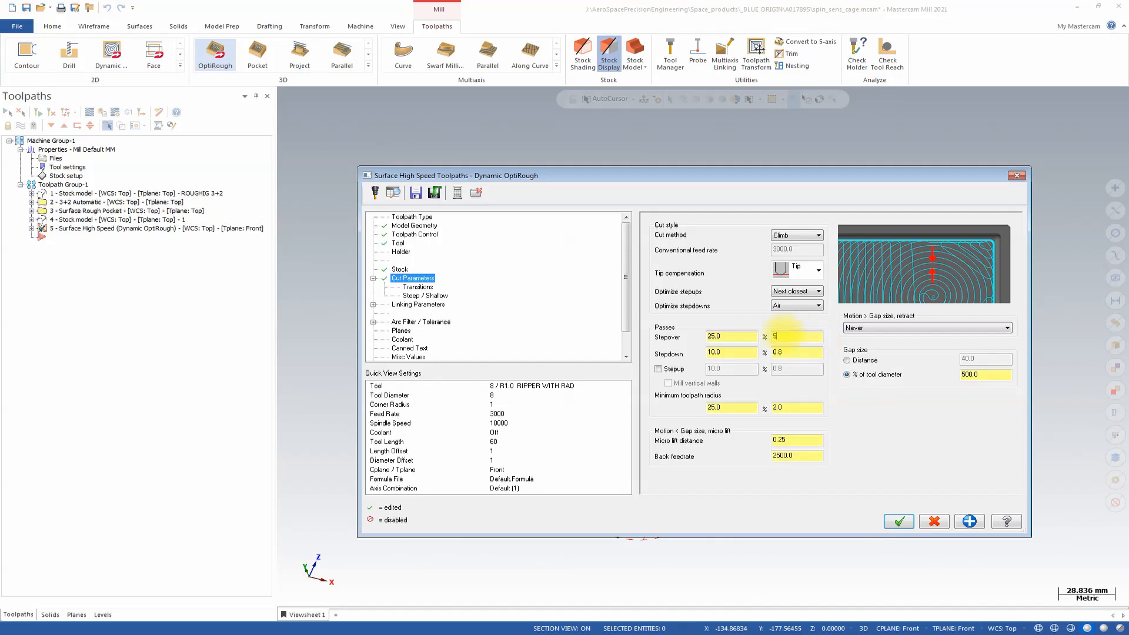
{"action": "left_click", "coordinate": [794, 352]}
{"action": "type", "text": "10"}
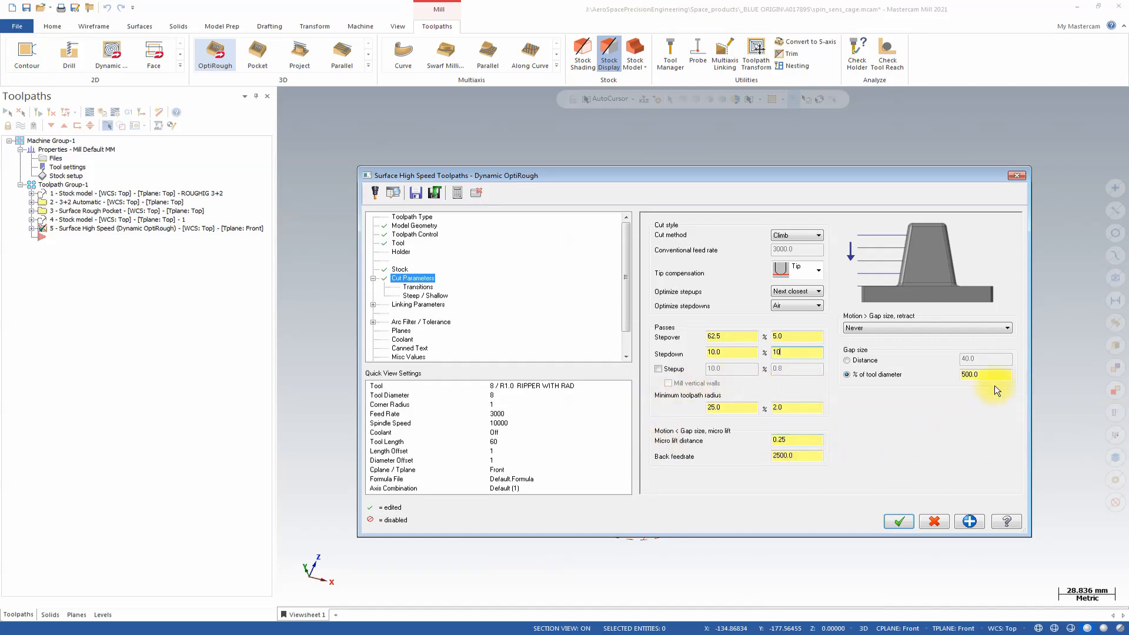
Turn on adjusting Z depth for stock to leave and enable the maximum depth limit in the Steep / Shallow settings.
{"action": "left_click", "coordinate": [418, 288]}
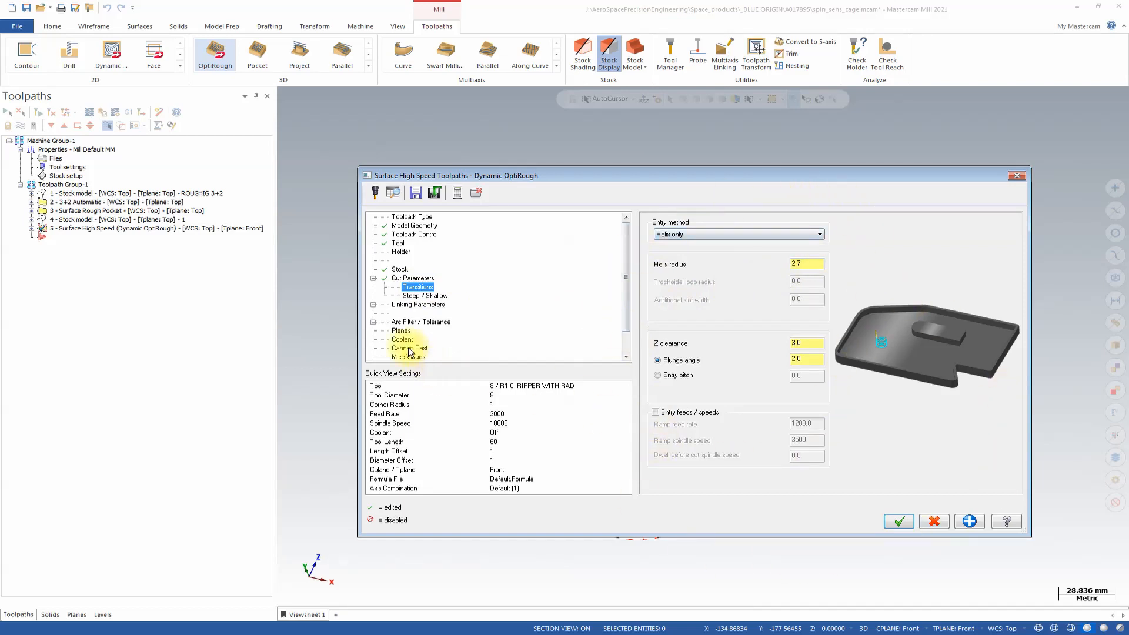
{"action": "left_click", "coordinate": [426, 295]}
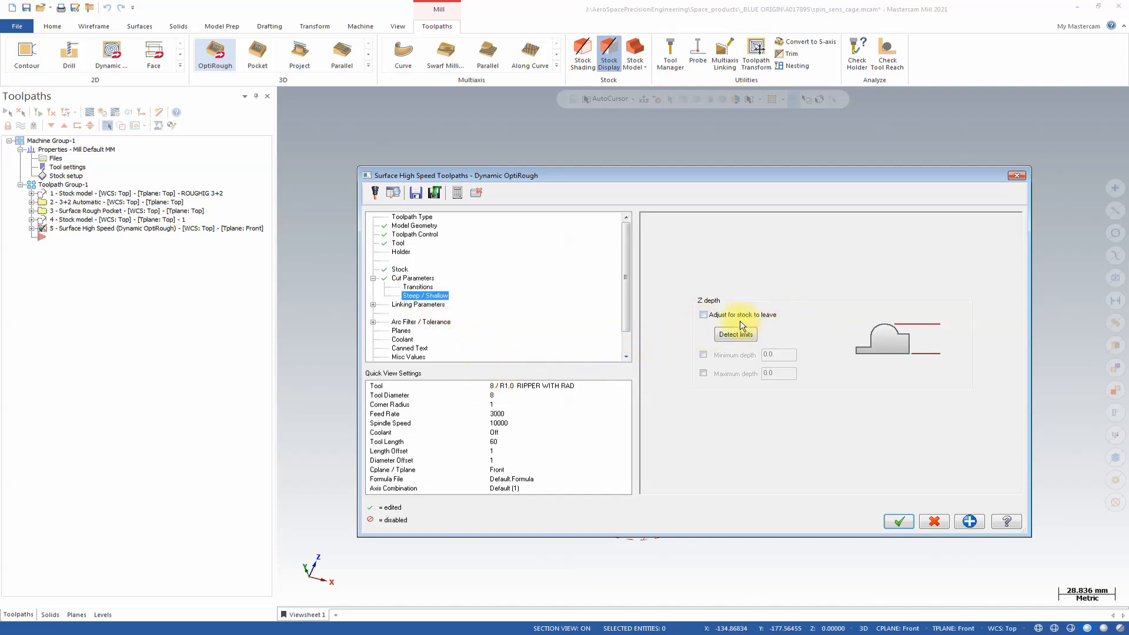
{"action": "left_click", "coordinate": [703, 316]}
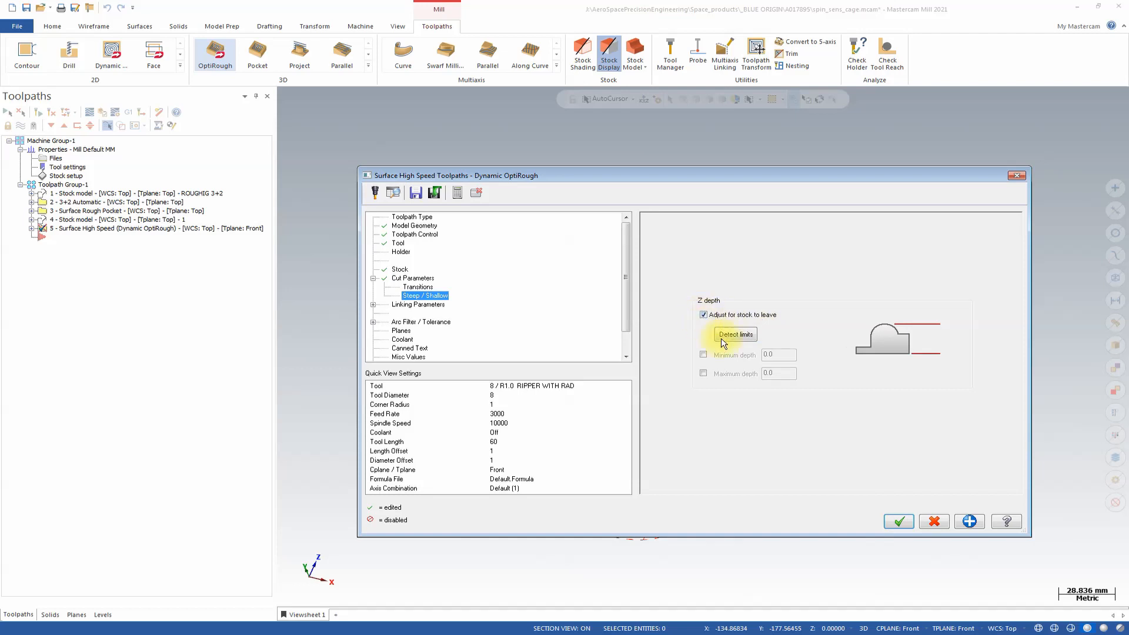
{"action": "left_click", "coordinate": [703, 373]}
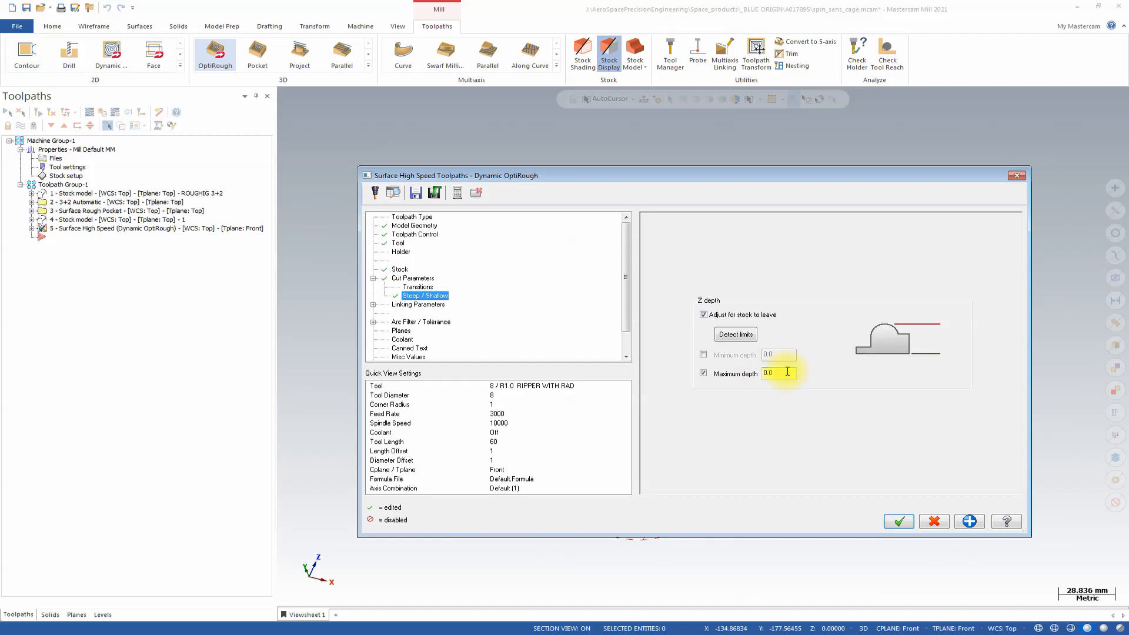
Take the maximum depth from the Z coordinate of the centre point of the cage's top rim.
{"action": "right_click", "coordinate": [788, 371]}
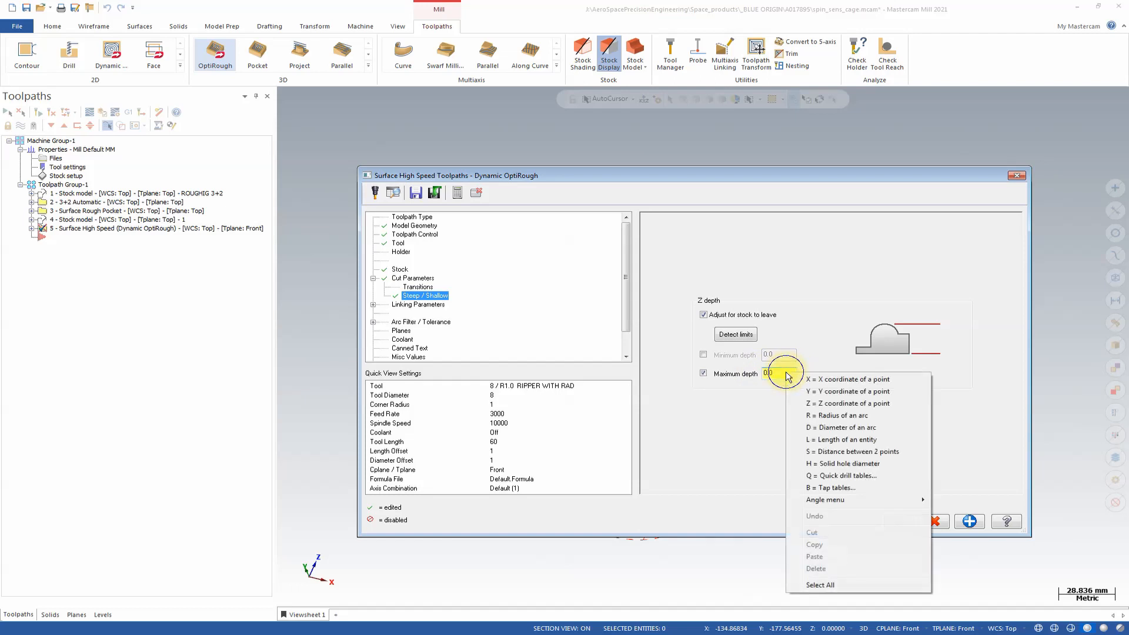
{"action": "left_click", "coordinate": [819, 404]}
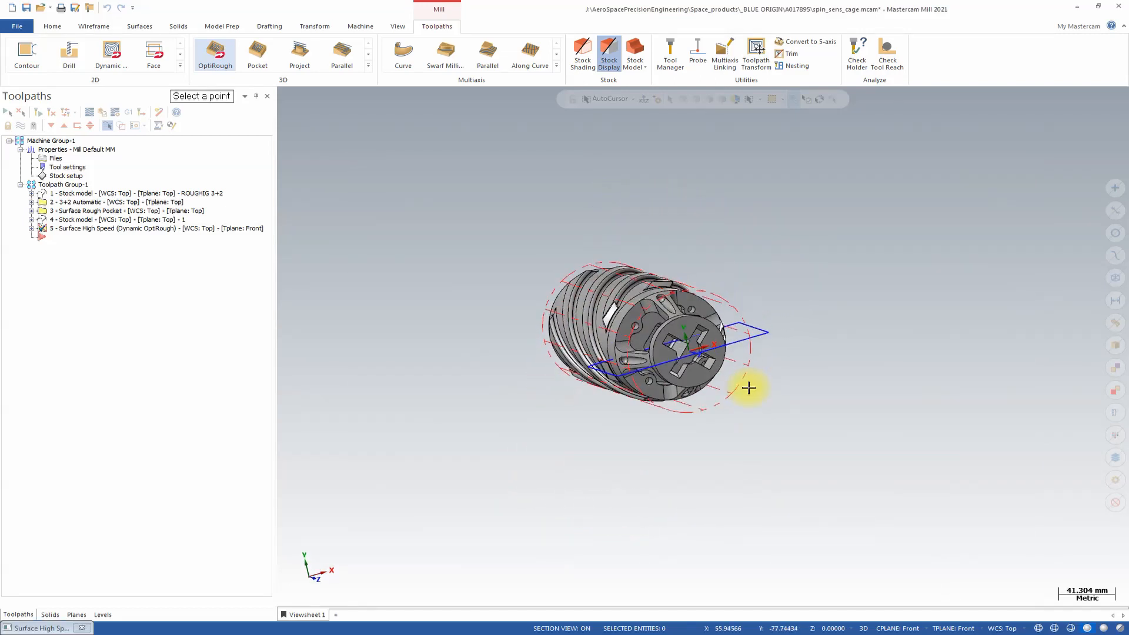
{"action": "mouse_move", "coordinate": [748, 388]}
{"action": "middle_mouse_down"}
{"action": "mouse_move", "coordinate": [695, 386]}
{"action": "mouse_move", "coordinate": [748, 403]}
{"action": "middle_mouse_up"}
{"action": "scroll", "coordinate": [696, 385], "scroll_direction": "up", "scroll_amount": 2}
{"action": "scroll", "coordinate": [729, 404], "scroll_direction": "up", "scroll_amount": 2}
{"action": "right_click", "coordinate": [858, 384]}
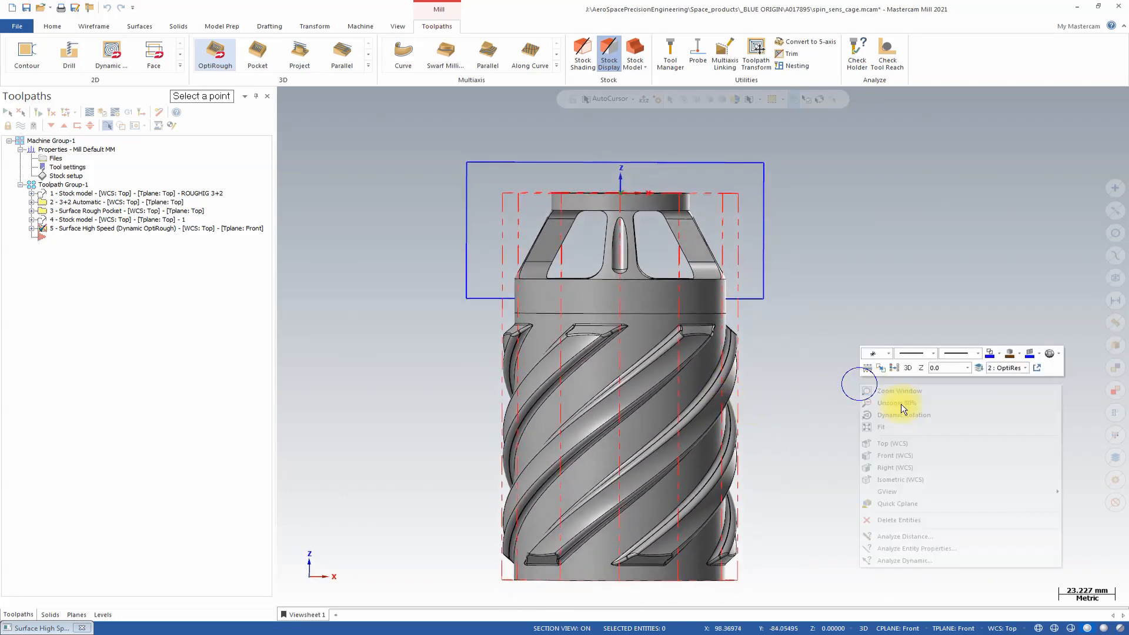
{"action": "left_click", "coordinate": [904, 456]}
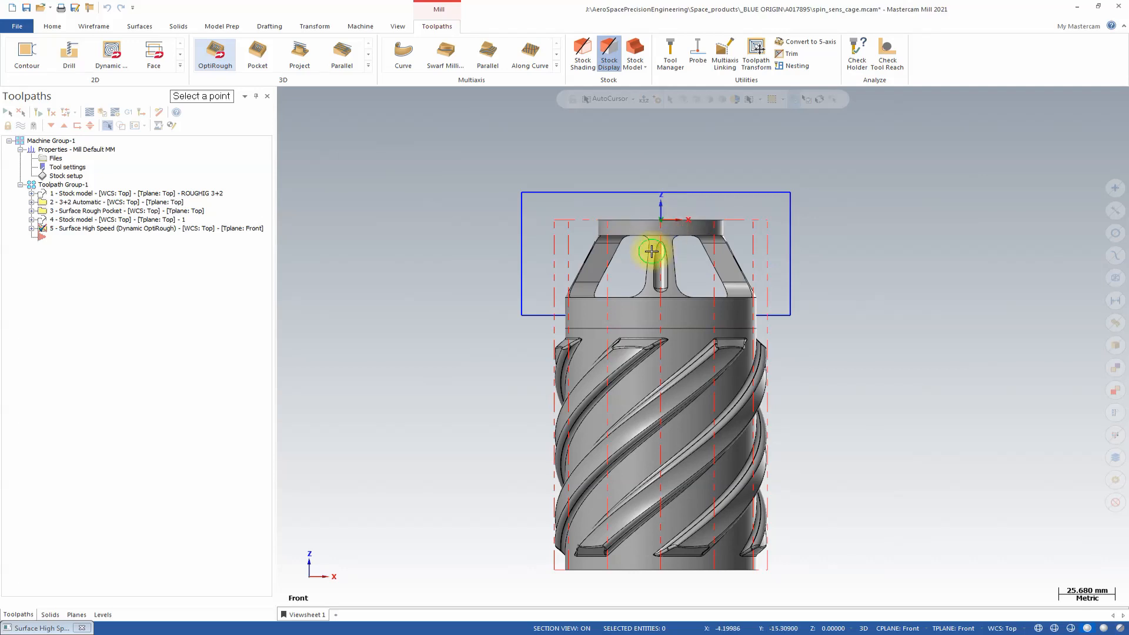
{"action": "middle_click_drag", "start_coordinate": [651, 252], "coordinate": [684, 239]}
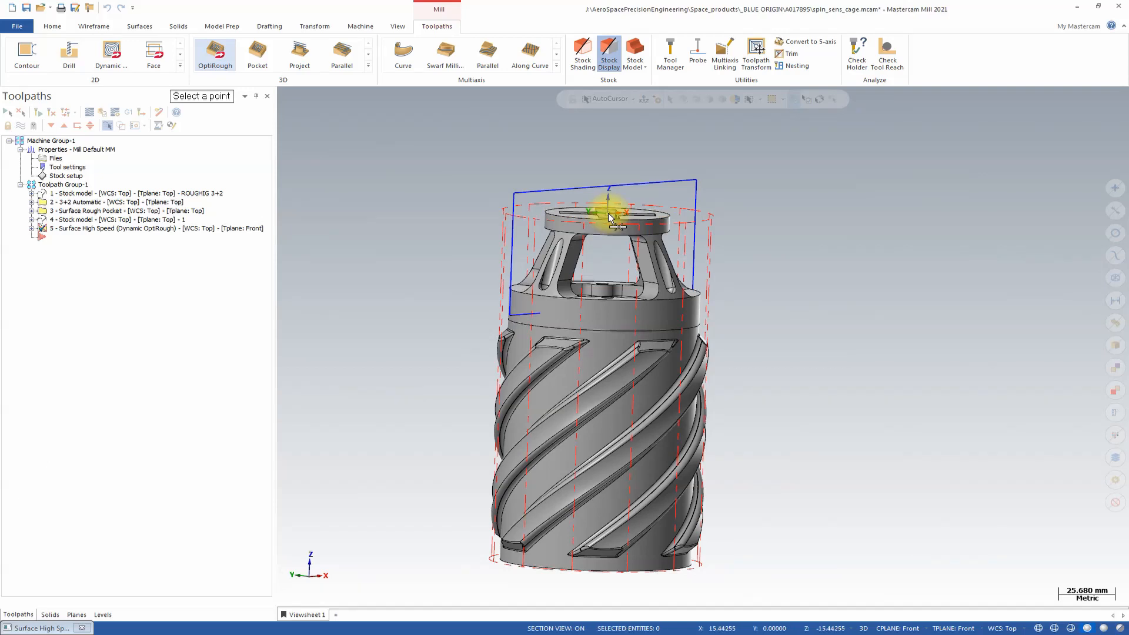
{"action": "middle_click_drag", "start_coordinate": [585, 284], "coordinate": [613, 222]}
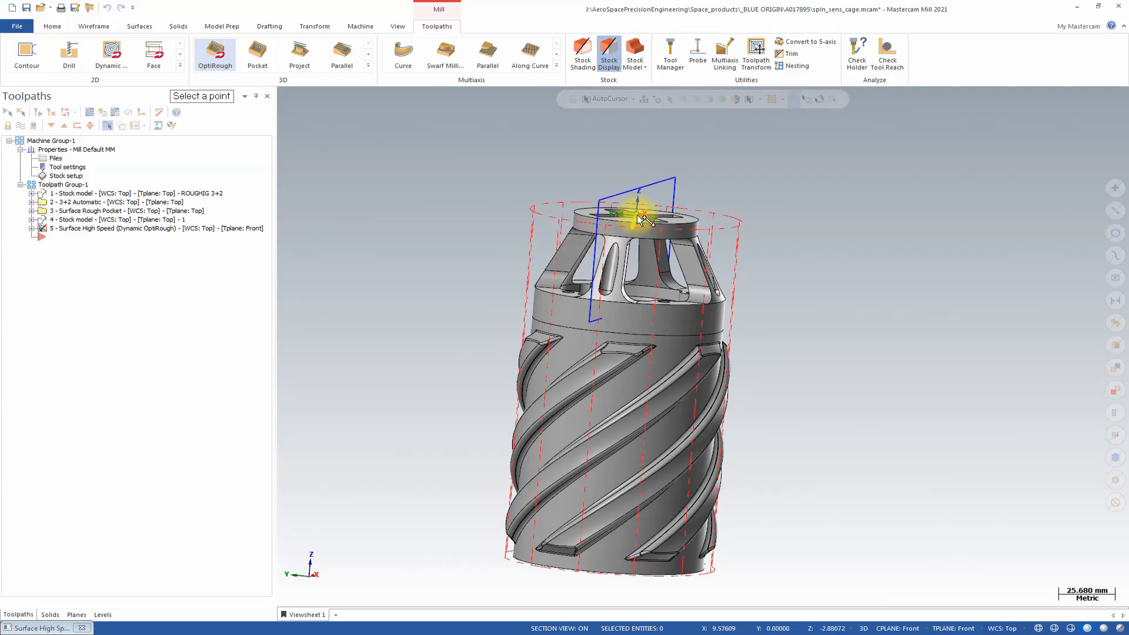
{"action": "scroll", "coordinate": [643, 218], "scroll_direction": "up", "scroll_amount": 3}
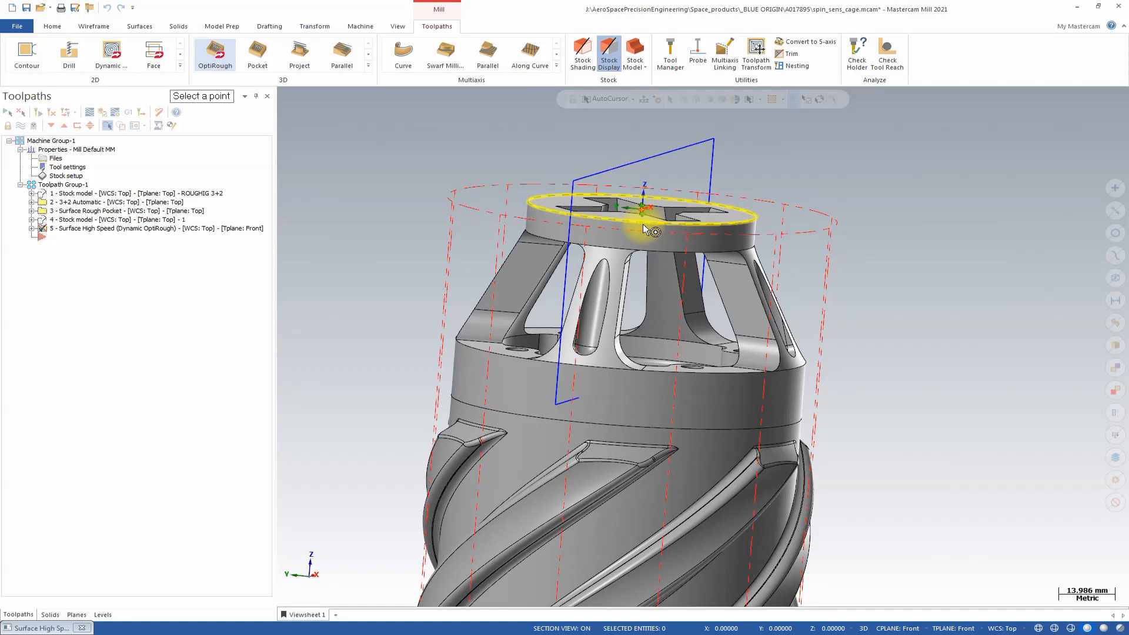
{"action": "left_click", "coordinate": [642, 224]}
Set the maximum depth limit to -2.
{"action": "left_click", "coordinate": [775, 372]}
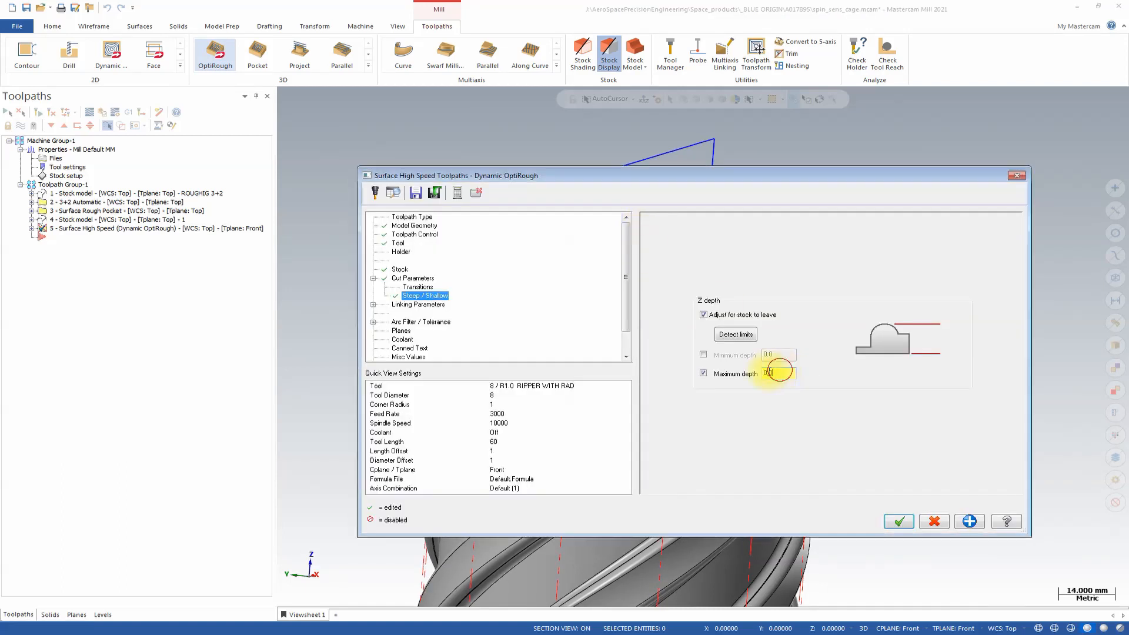
{"action": "type", "text": "-"}
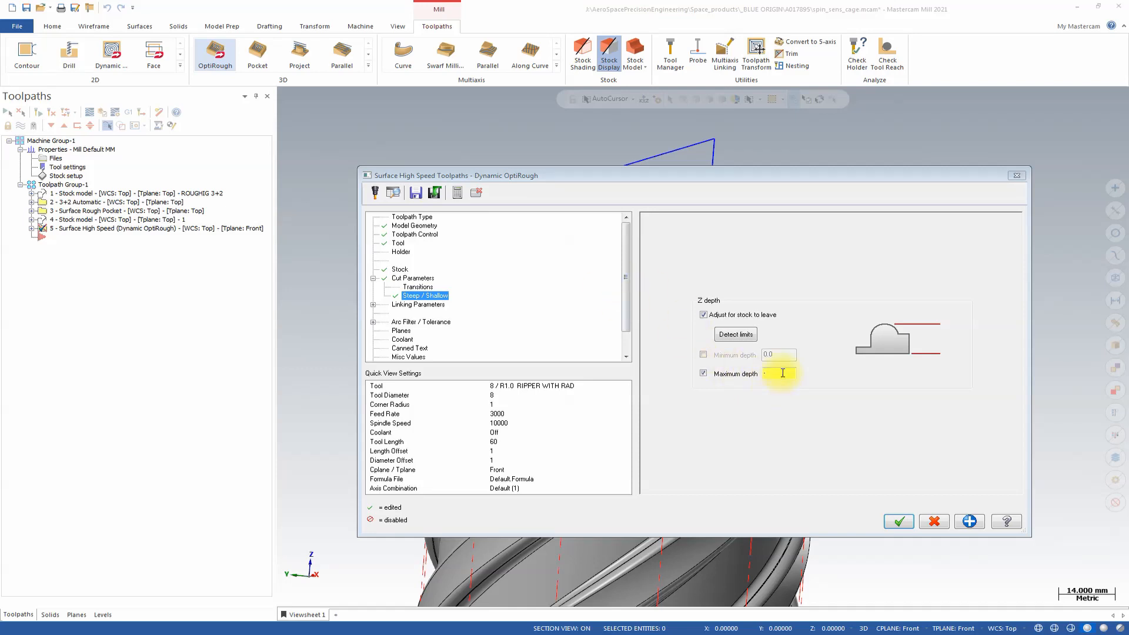
{"action": "type", "text": "2"}
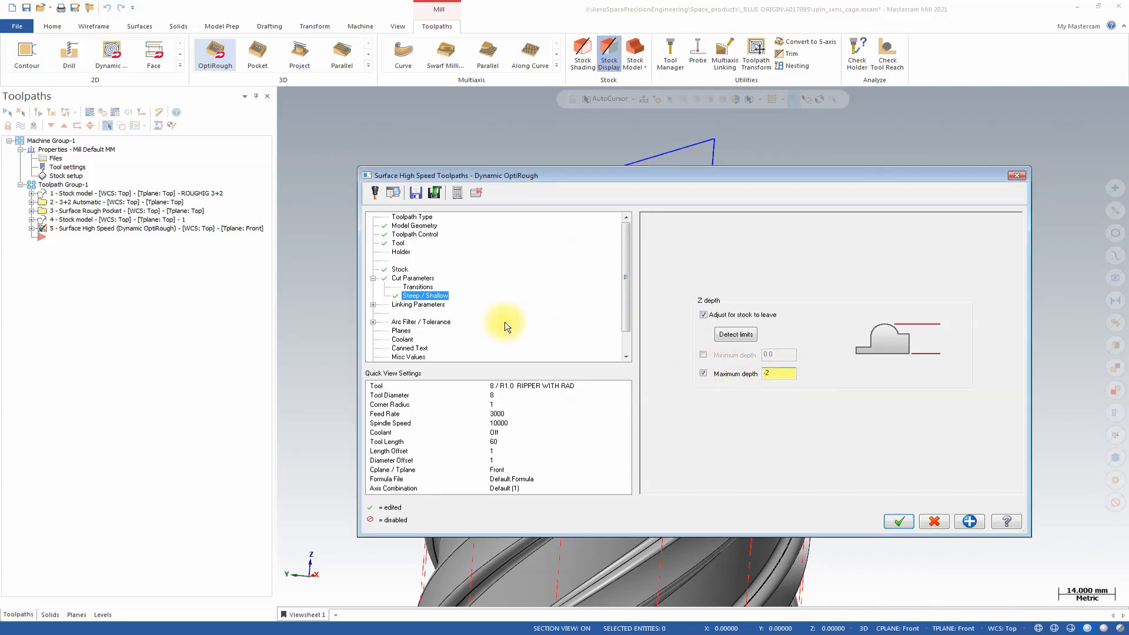
Set the linking to Minimum Vertical Retract and the linear entry/exit to 2.
{"action": "left_click", "coordinate": [418, 304]}
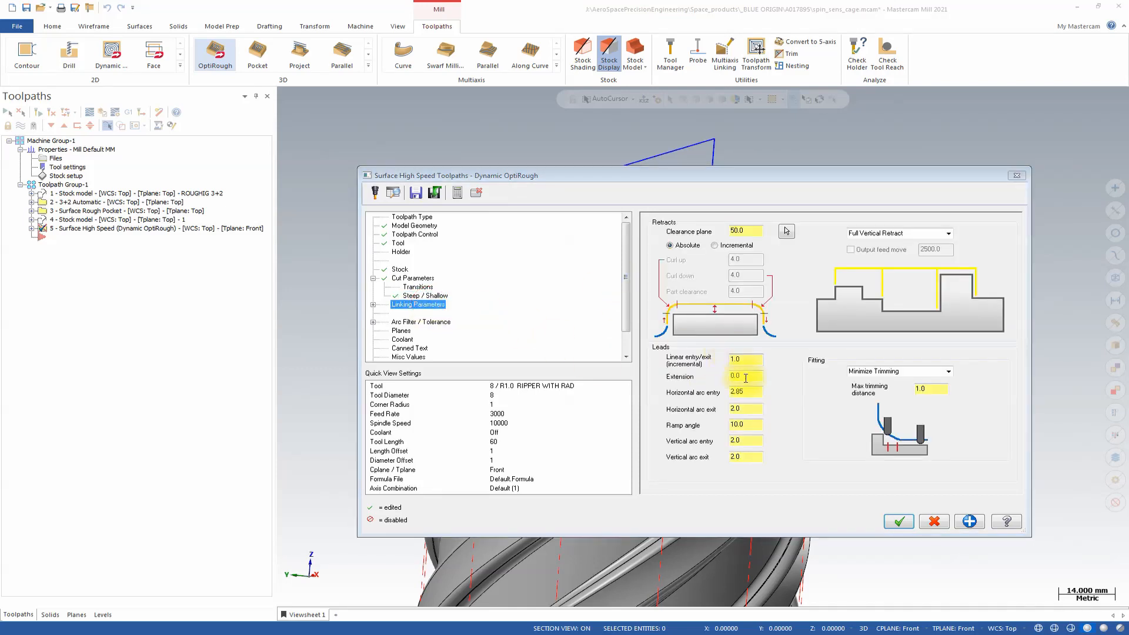
{"action": "left_click", "coordinate": [949, 234]}
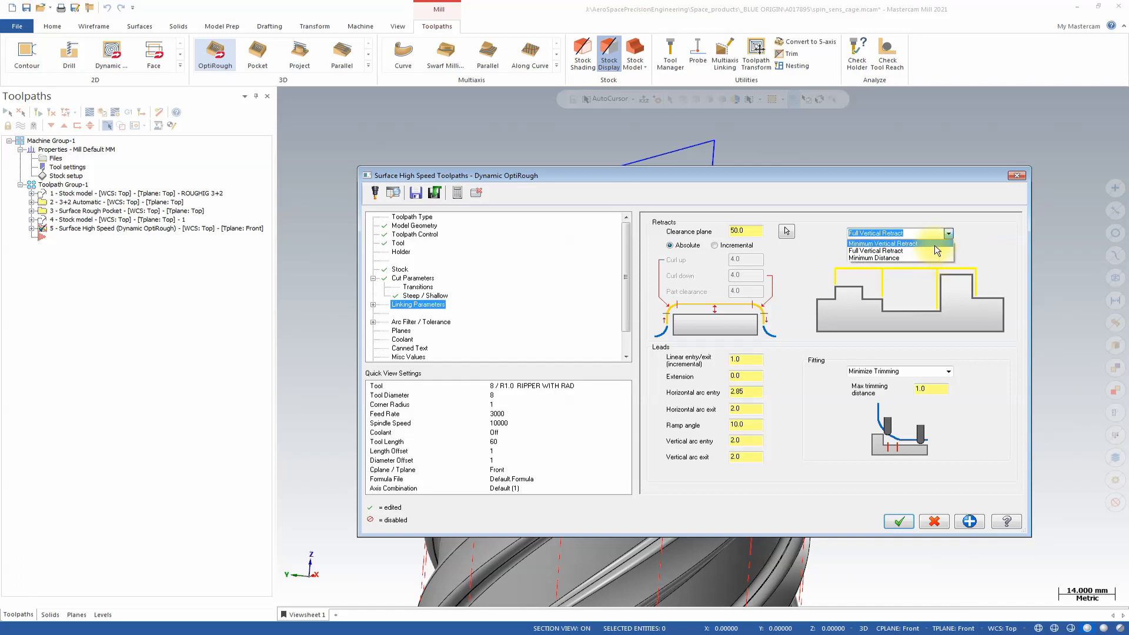
{"action": "left_click", "coordinate": [934, 245]}
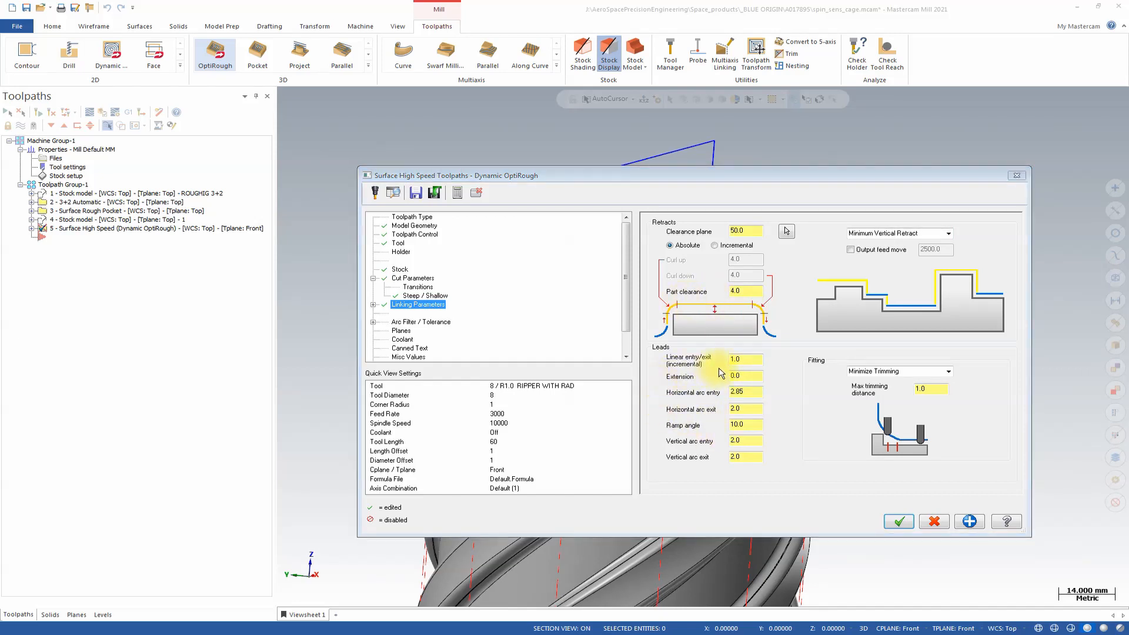
{"action": "left_click", "coordinate": [744, 360]}
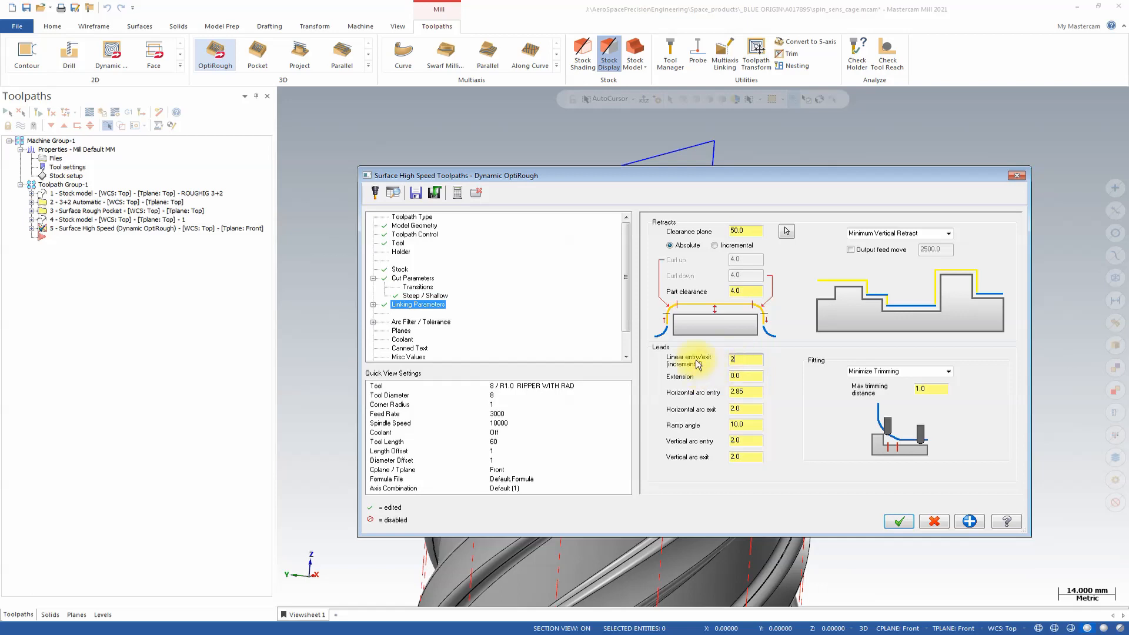
Enable line/arc filtering and distribute the tolerance as 15% cut and 85% line/arc.
{"action": "left_click", "coordinate": [404, 322]}
{"action": "left_click", "coordinate": [654, 328]}
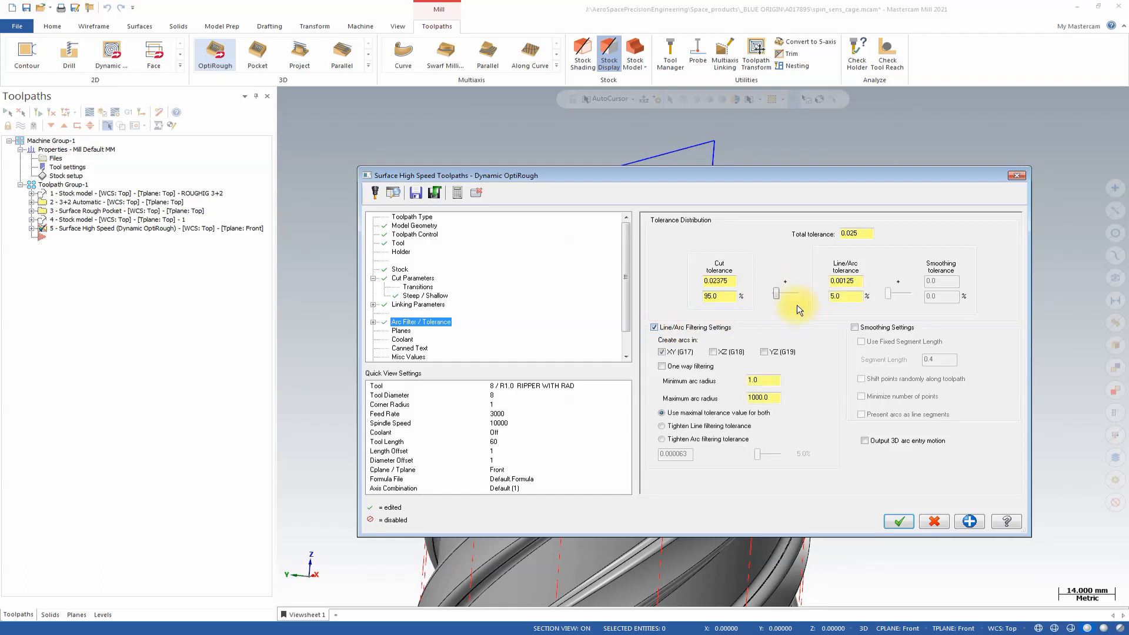
{"action": "left_click_drag", "start_coordinate": [783, 294], "coordinate": [799, 294]}
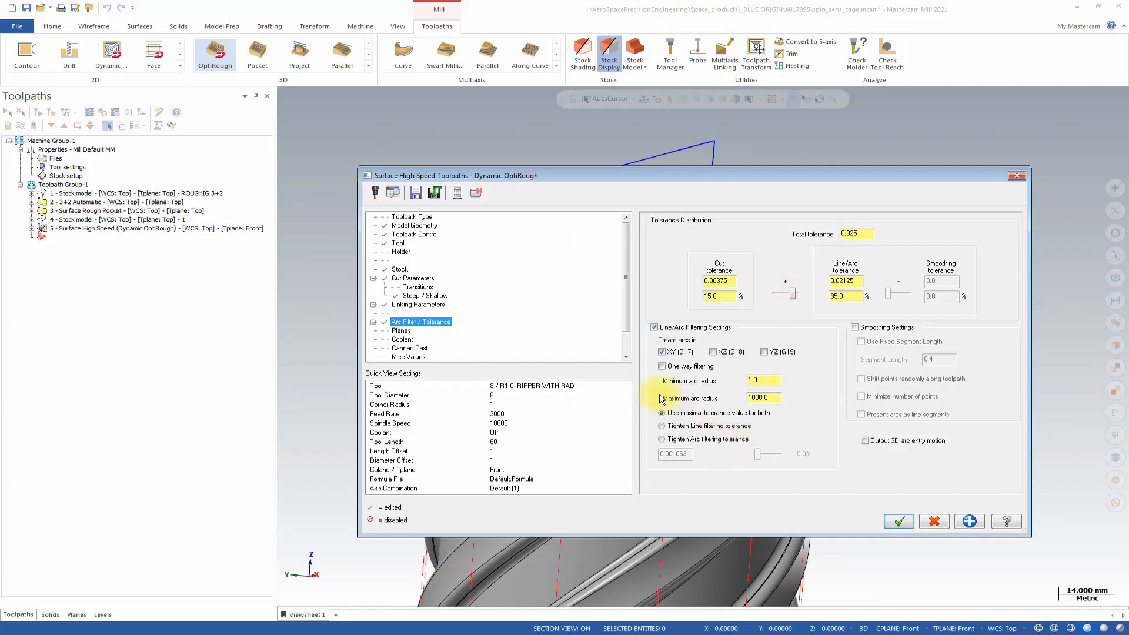
Choose Front as the tool plane for the OptiRough toolpath.
{"action": "left_click", "coordinate": [410, 332]}
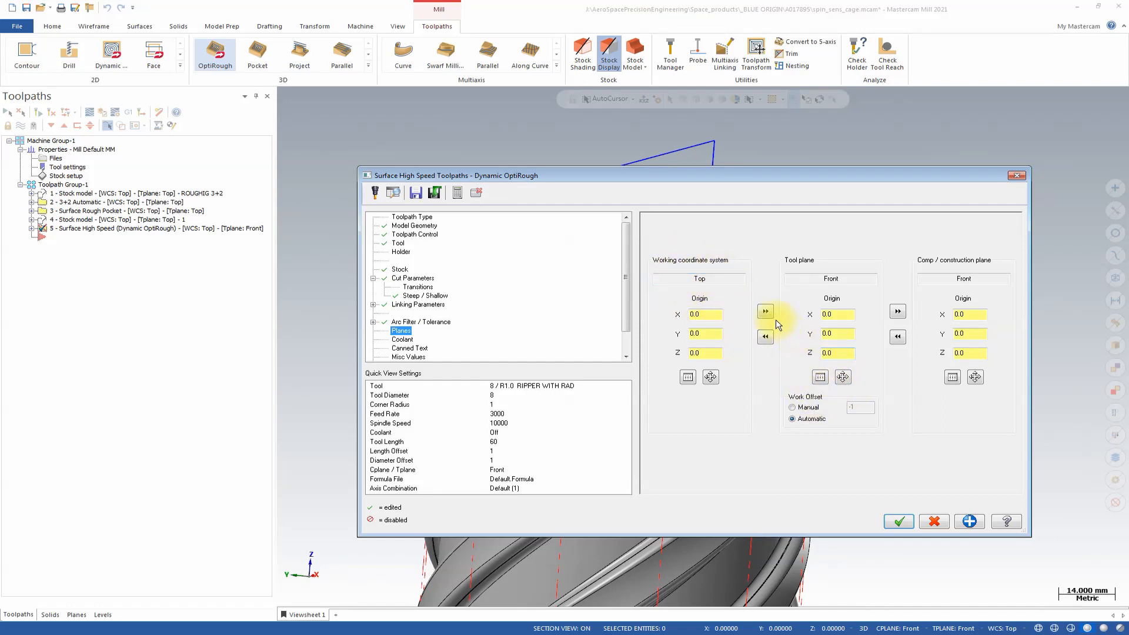
{"action": "left_click", "coordinate": [815, 375]}
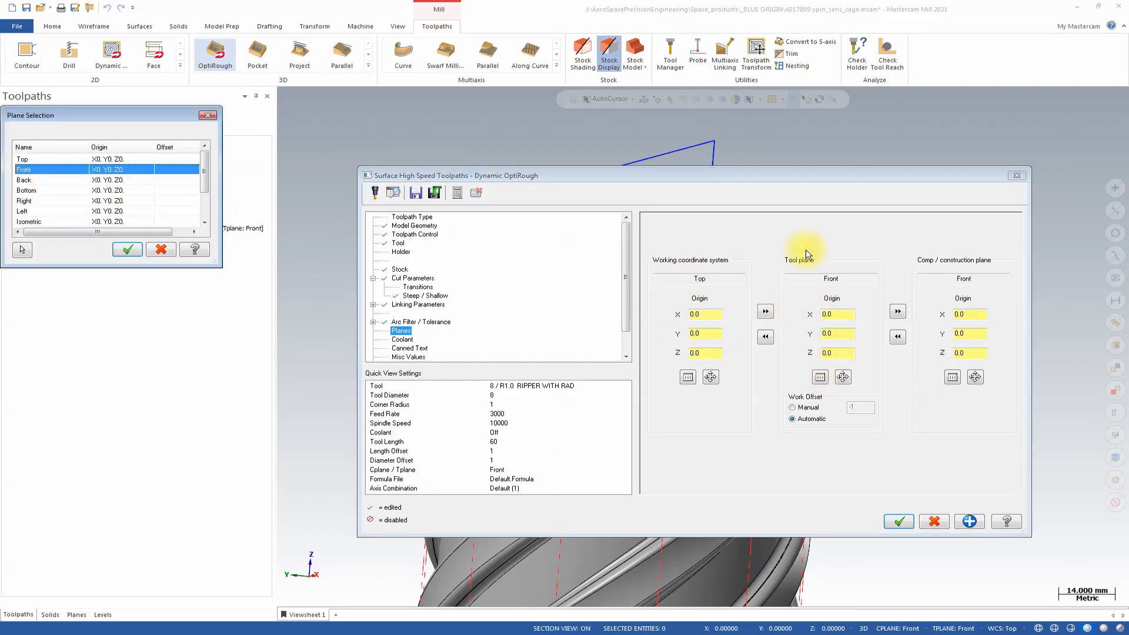
{"action": "left_click", "coordinate": [820, 379]}
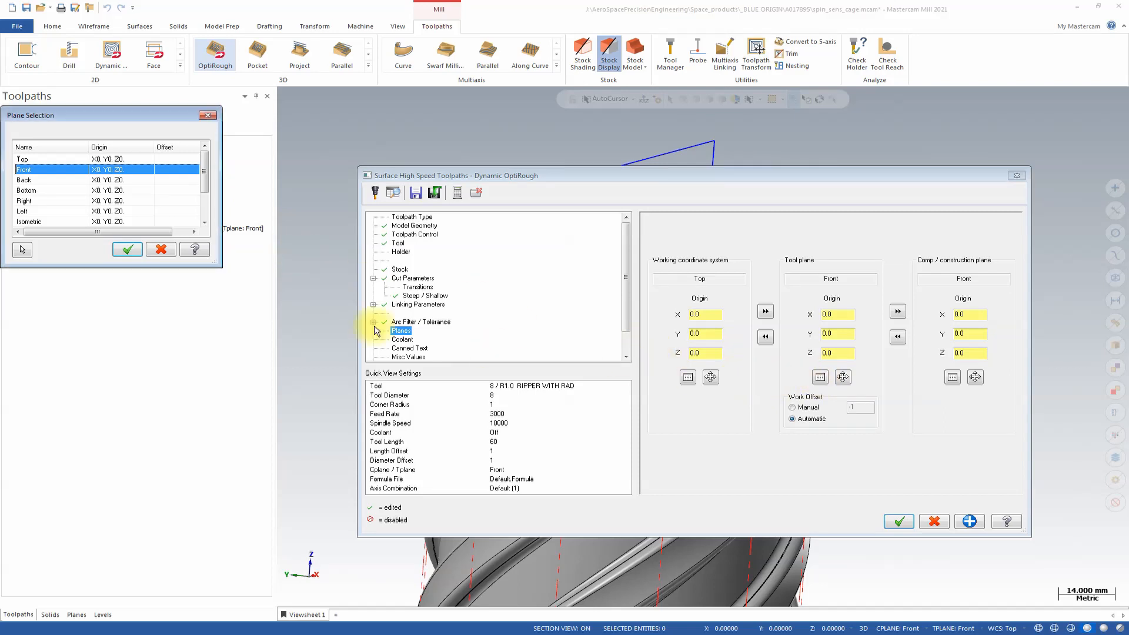
{"action": "left_click", "coordinate": [36, 170]}
{"action": "left_click", "coordinate": [124, 247]}
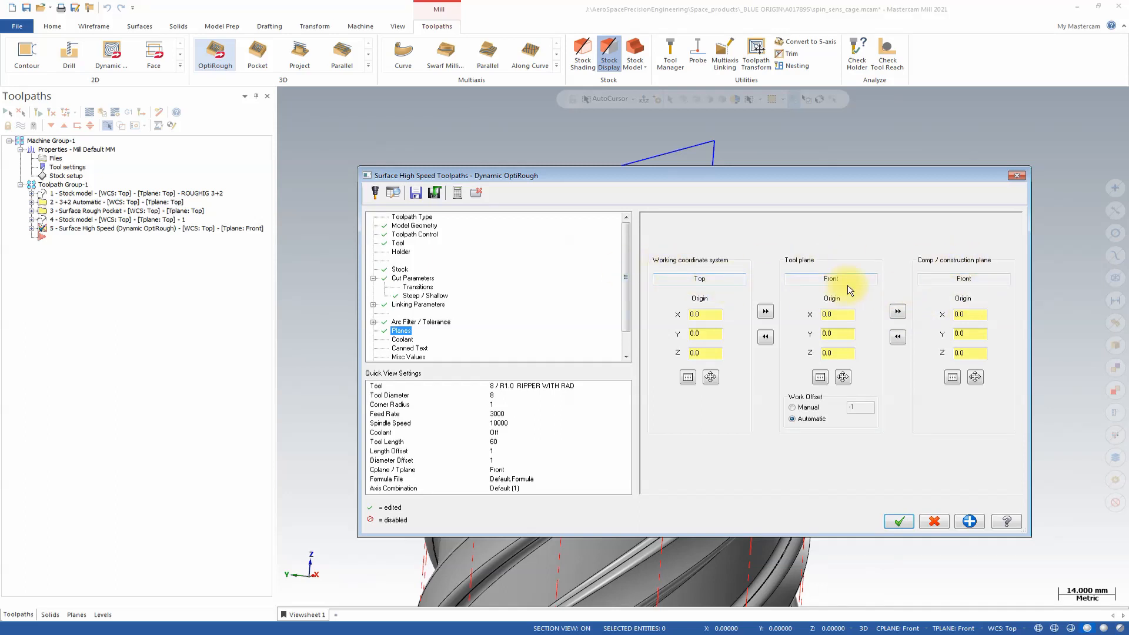
Turn on flood coolant for the OptiRough toolpath.
{"action": "left_click", "coordinate": [402, 339]}
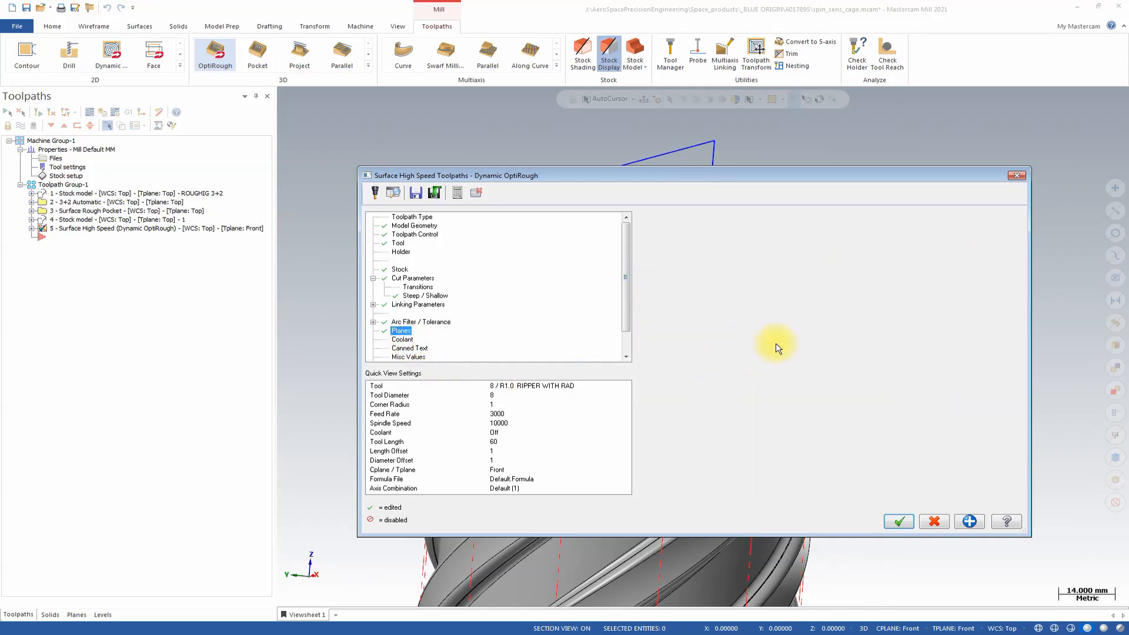
{"action": "left_click", "coordinate": [841, 280]}
{"action": "left_click", "coordinate": [840, 278]}
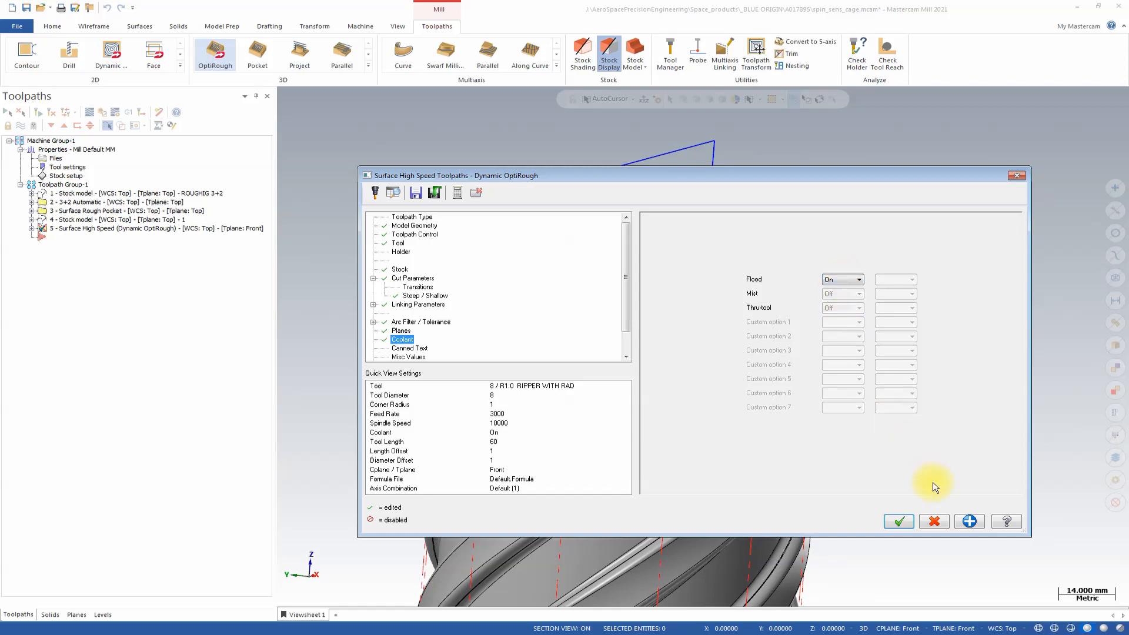
Accept the OptiRough settings to generate the toolpath and inspect it around the cage's upper openings.
{"action": "left_click", "coordinate": [904, 522]}
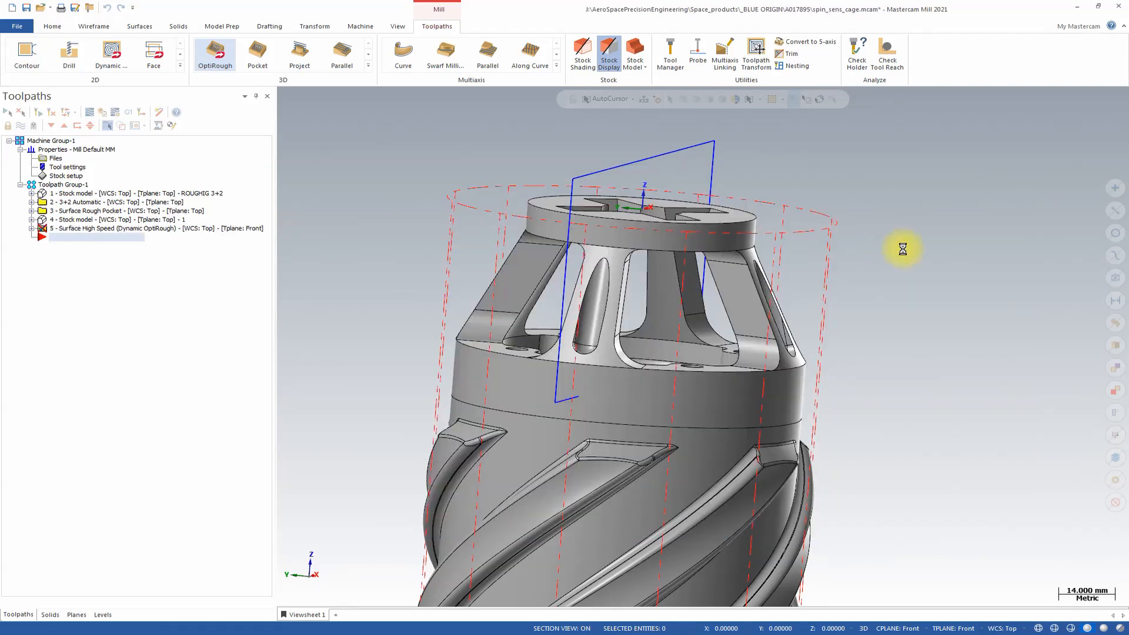
{"action": "middle_click_drag", "start_coordinate": [854, 322], "coordinate": [668, 398]}
{"action": "scroll", "coordinate": [796, 332], "scroll_direction": "up", "scroll_amount": 1}
{"action": "scroll", "coordinate": [691, 324], "scroll_direction": "down", "scroll_amount": 1}
{"action": "scroll", "coordinate": [691, 336], "scroll_direction": "down", "scroll_amount": 1}
{"action": "scroll", "coordinate": [776, 420], "scroll_direction": "up", "scroll_amount": 3}
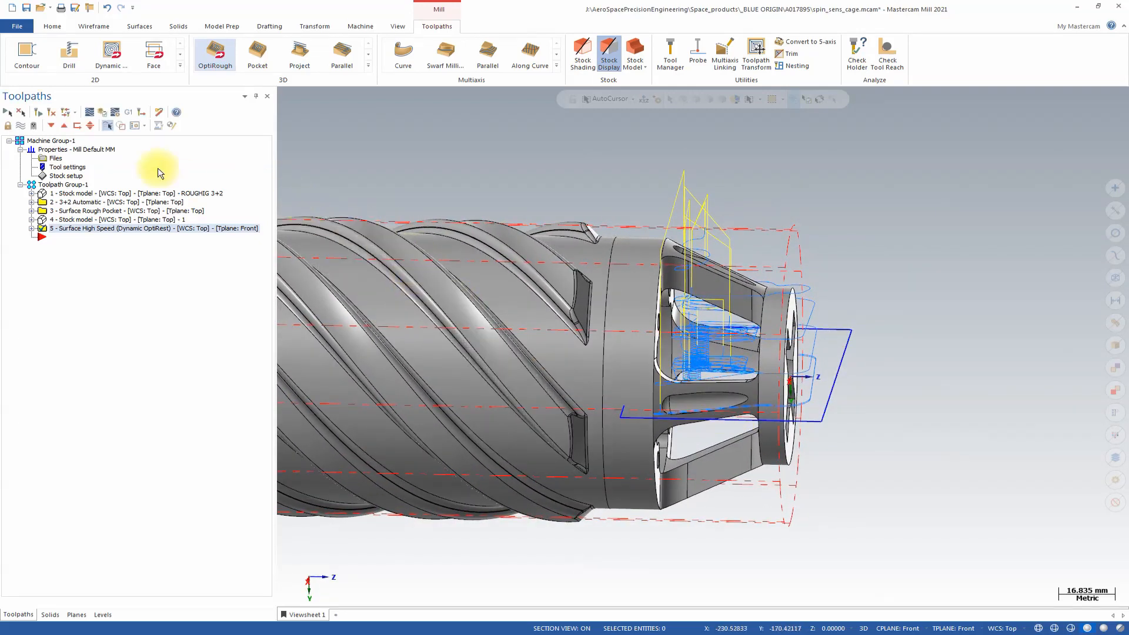
Backplot the Front-plane OptiRough toolpath and inspect its tool motion around the cage openings.
{"action": "left_click", "coordinate": [89, 112]}
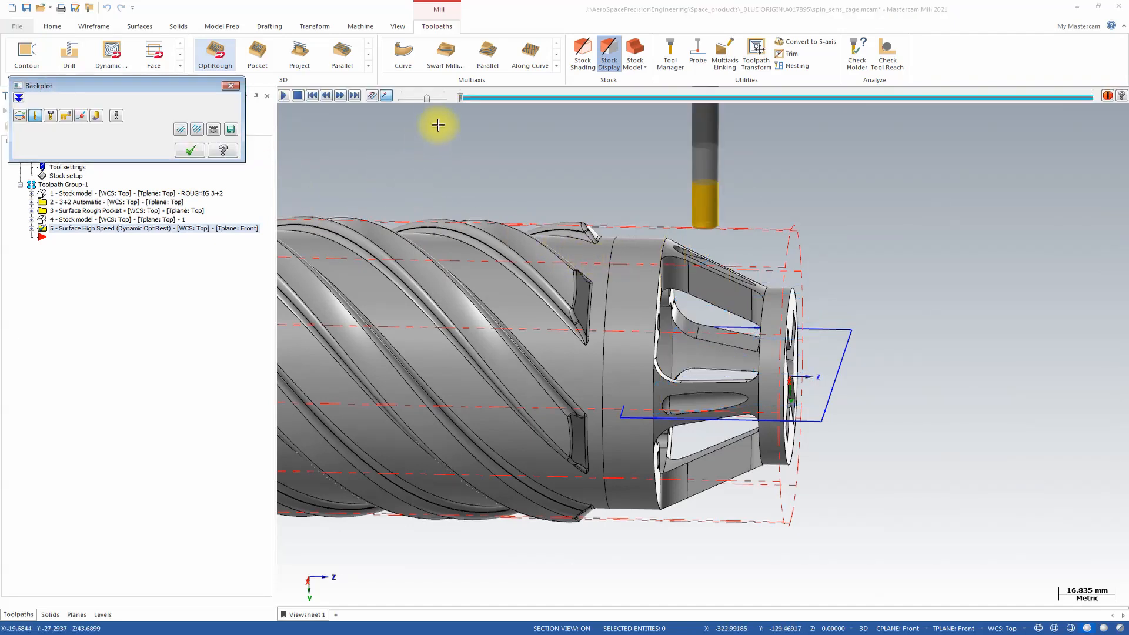
{"action": "left_click", "coordinate": [340, 95]}
{"action": "mouse_move", "coordinate": [735, 159]}
{"action": "middle_mouse_down"}
{"action": "mouse_move", "coordinate": [756, 176]}
{"action": "mouse_move", "coordinate": [721, 184]}
{"action": "mouse_move", "coordinate": [730, 189]}
{"action": "middle_mouse_up"}
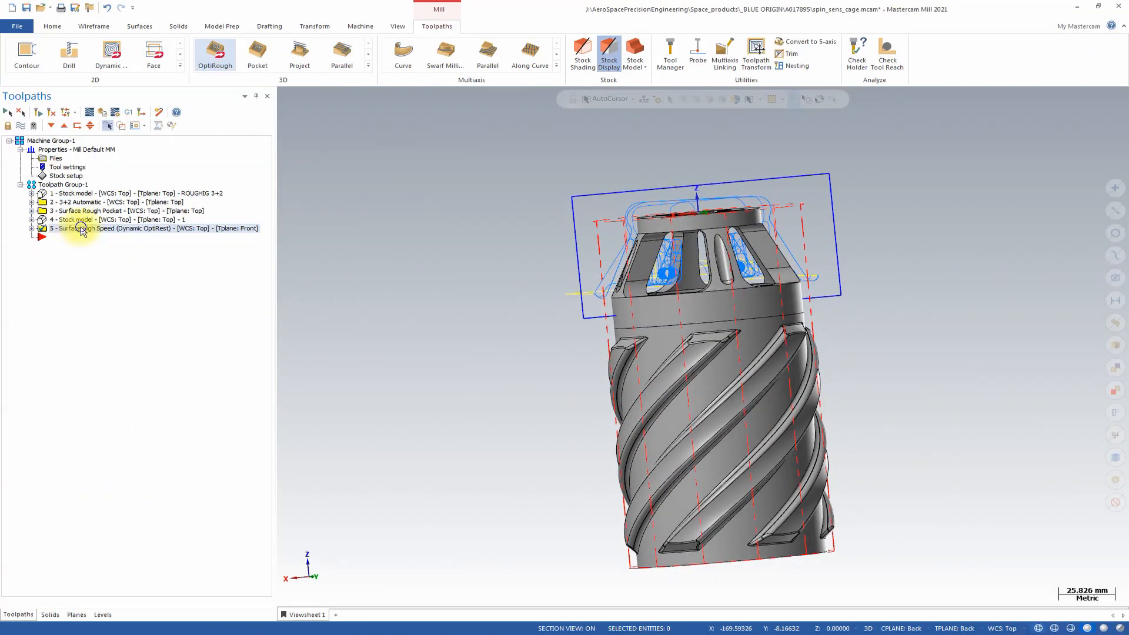
Duplicate the Front-plane OptiRough operation within the toolpath group.
{"action": "right_click", "coordinate": [83, 230]}
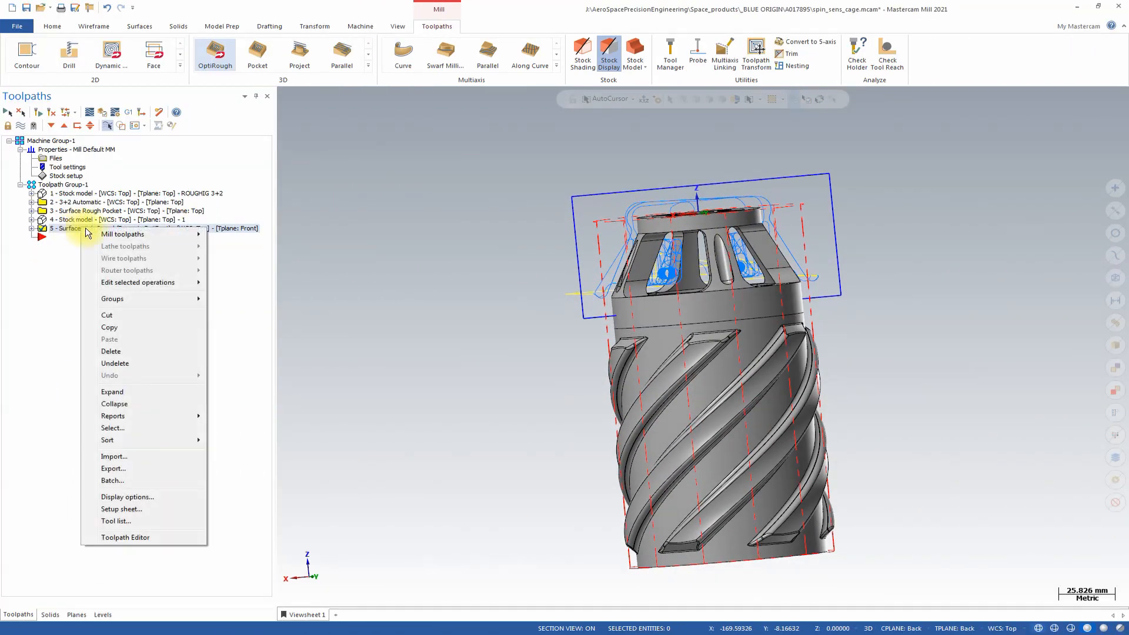
{"action": "left_click", "coordinate": [131, 329]}
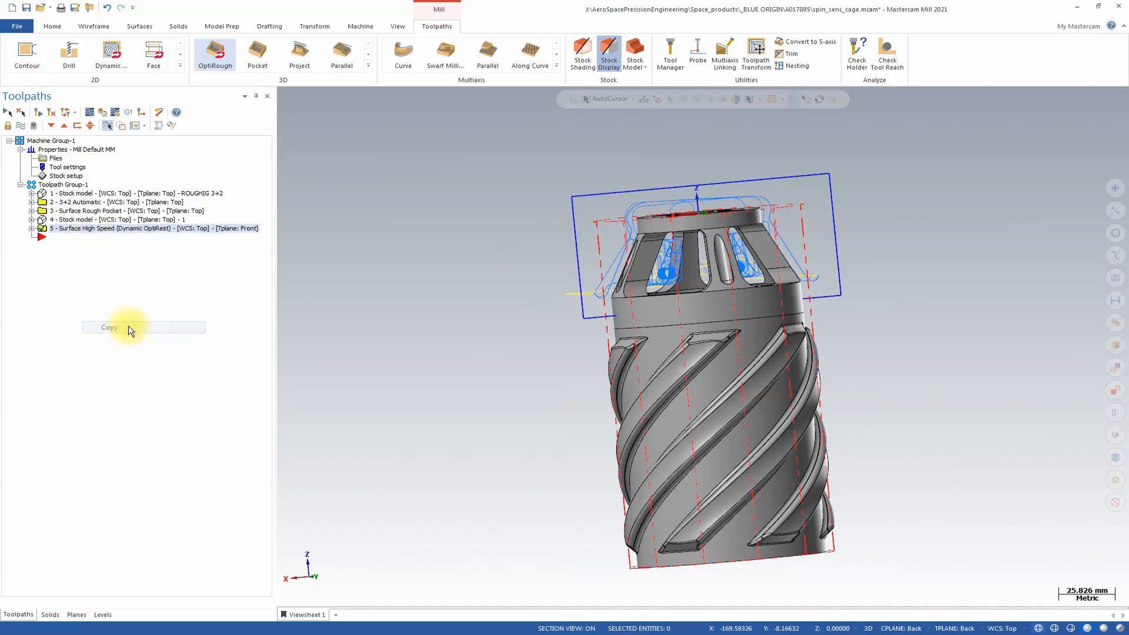
{"action": "right_click", "coordinate": [92, 232]}
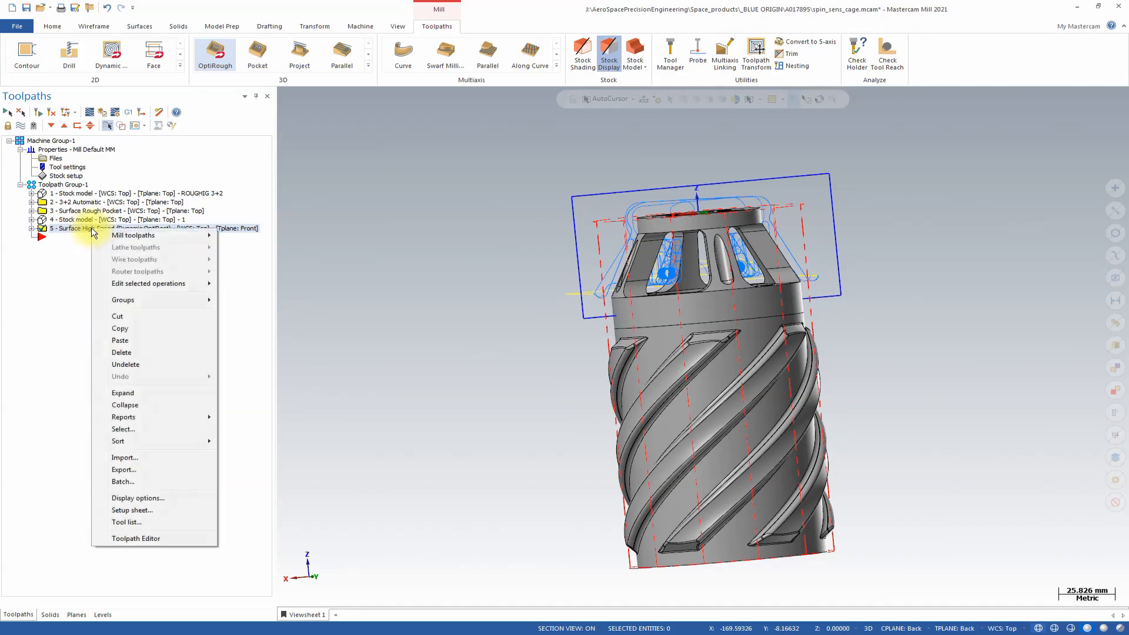
{"action": "left_click", "coordinate": [120, 341]}
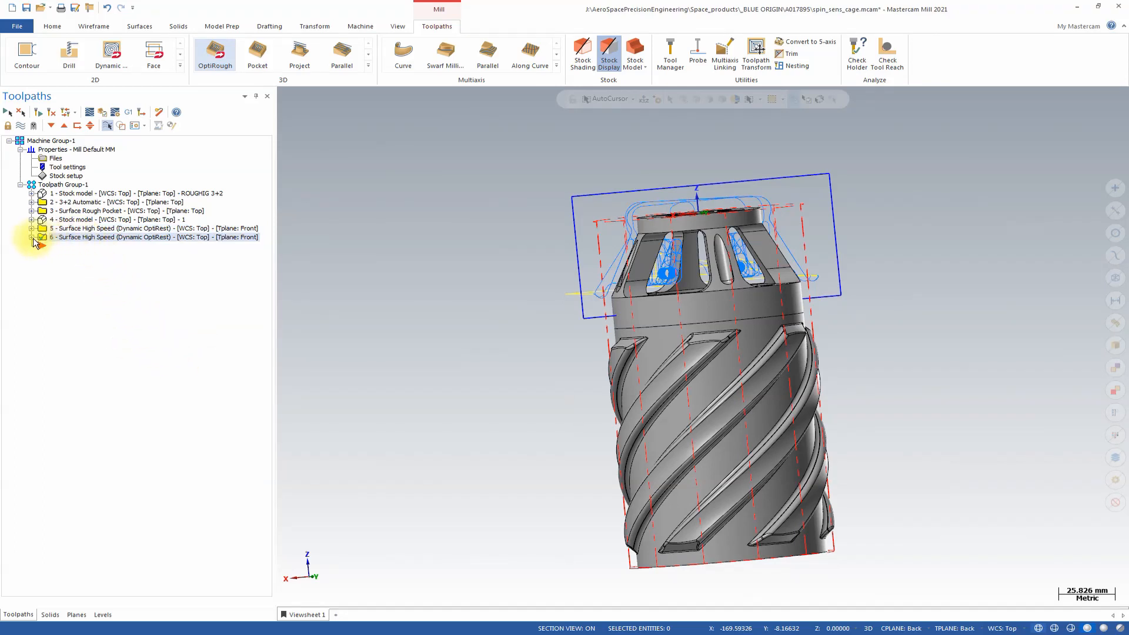
Change the copied OptiRough operation's tool plane to Back and regenerate its toolpath.
{"action": "left_click", "coordinate": [32, 237]}
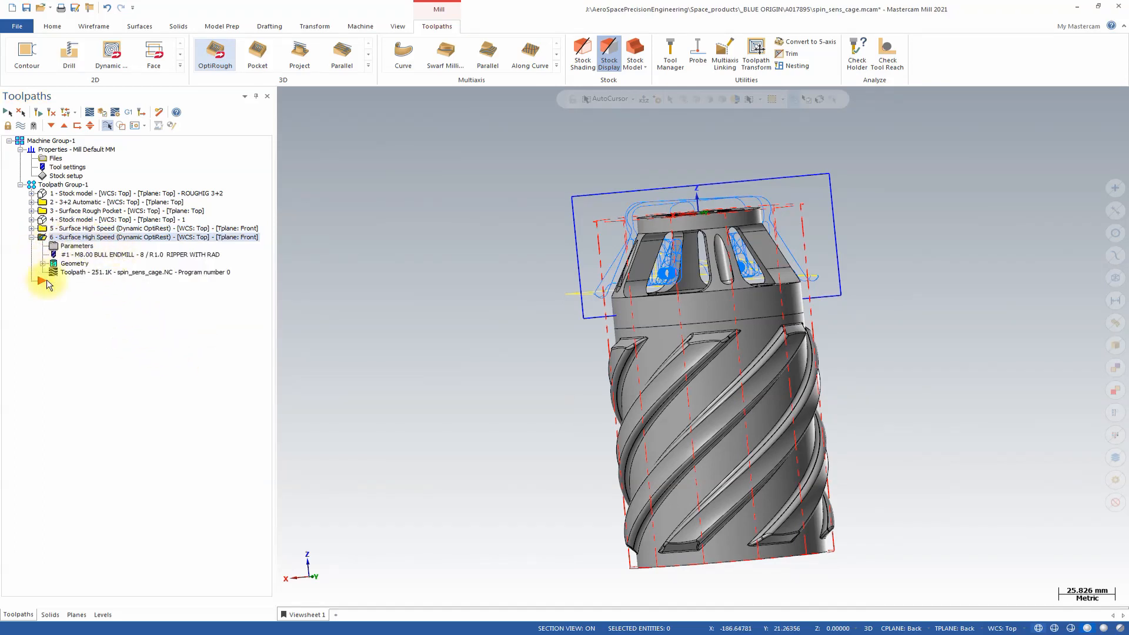
{"action": "left_click", "coordinate": [77, 247]}
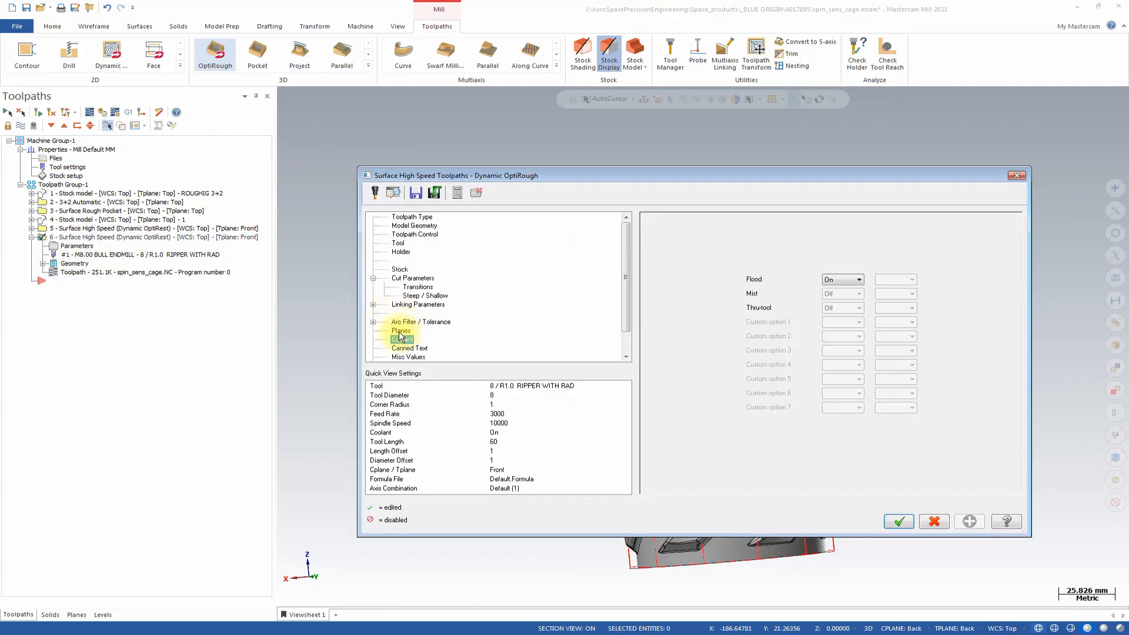
{"action": "left_click", "coordinate": [400, 331]}
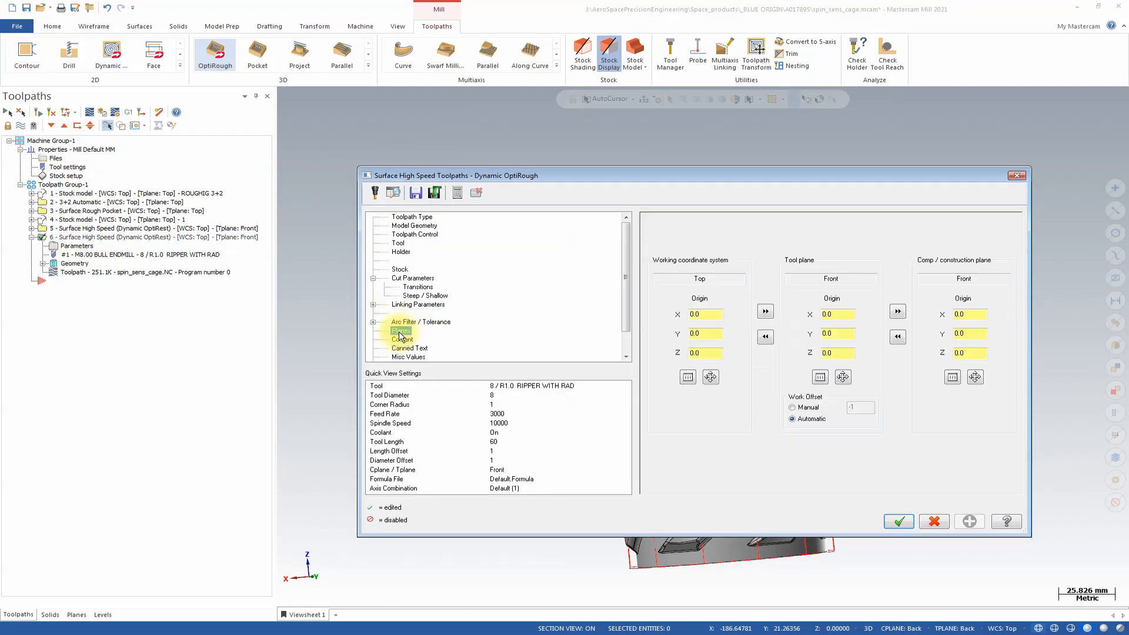
{"action": "left_click", "coordinate": [820, 377]}
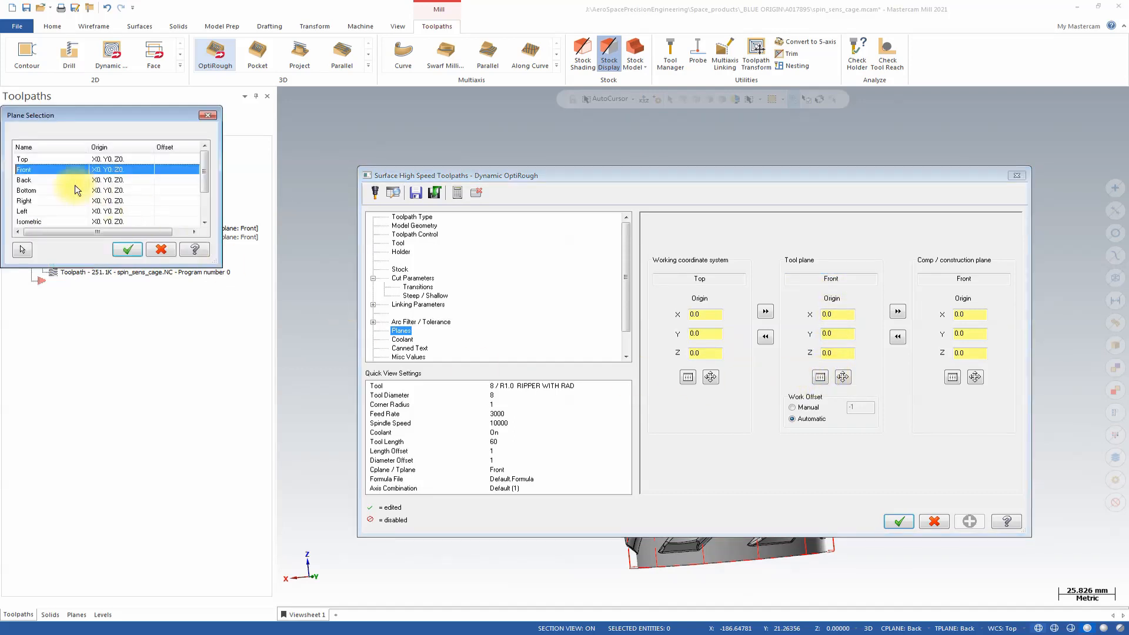
{"action": "left_click", "coordinate": [38, 180]}
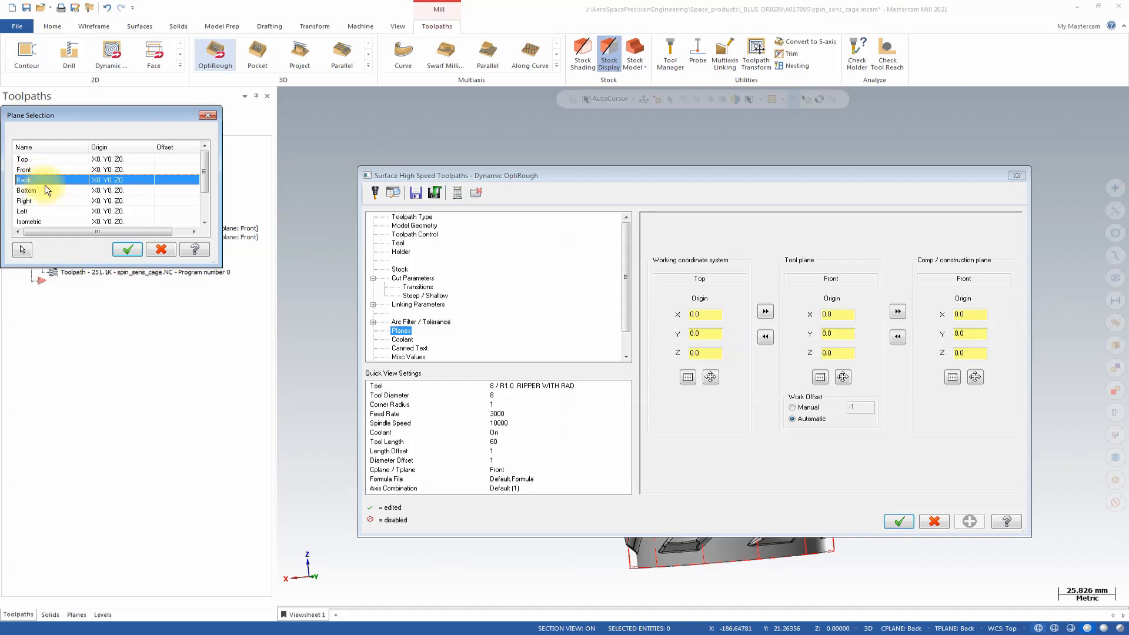
{"action": "left_click", "coordinate": [127, 249]}
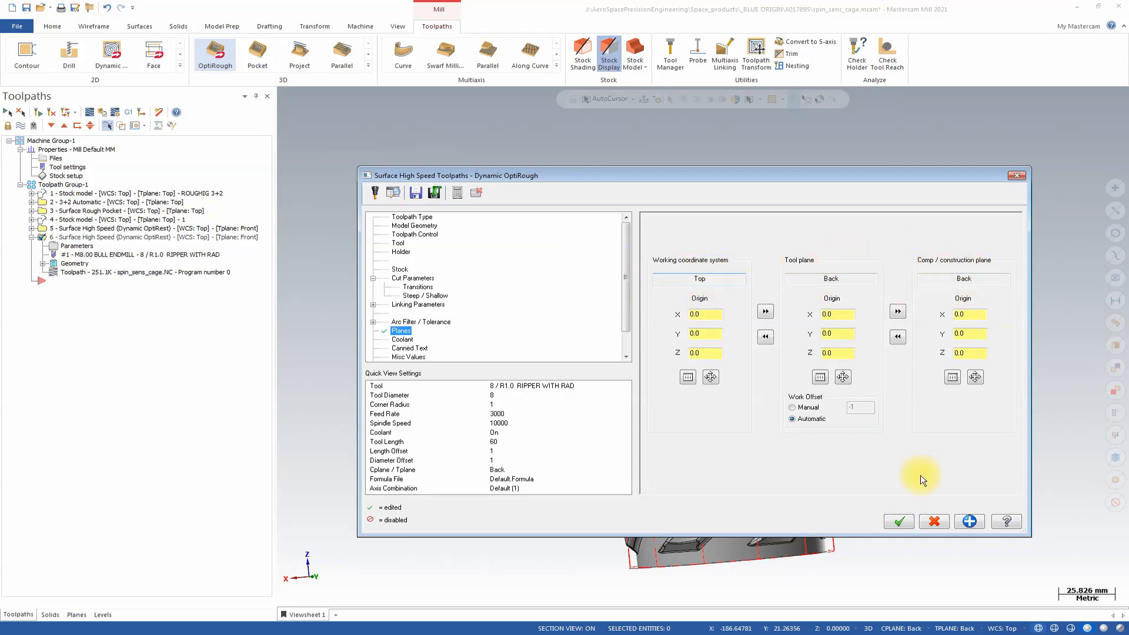
{"action": "left_click", "coordinate": [899, 521]}
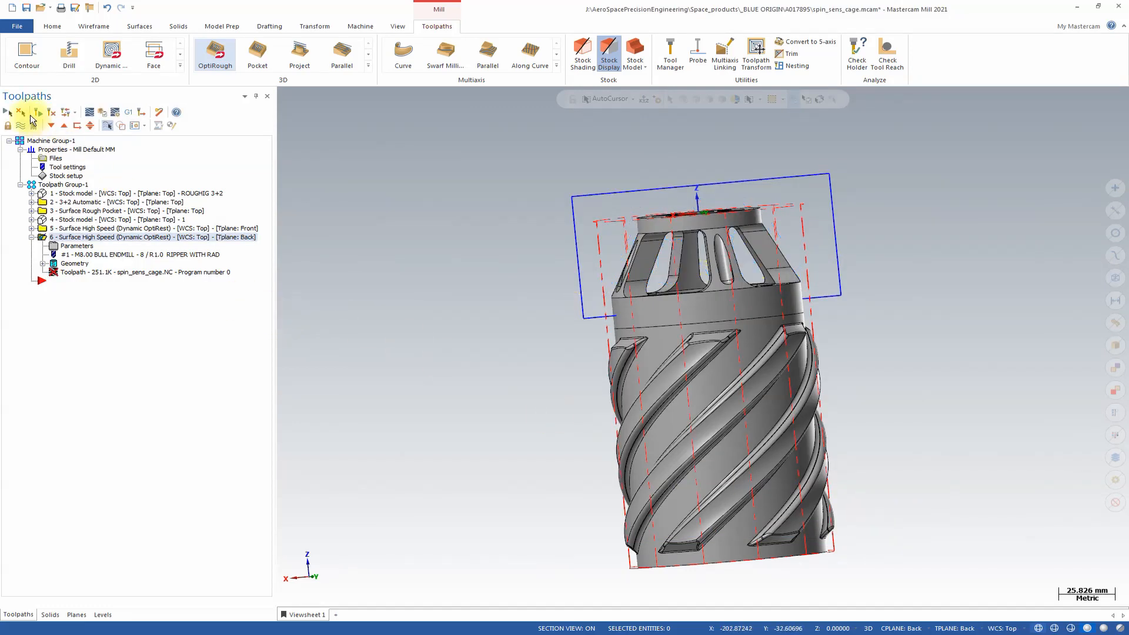
{"action": "left_click", "coordinate": [39, 115]}
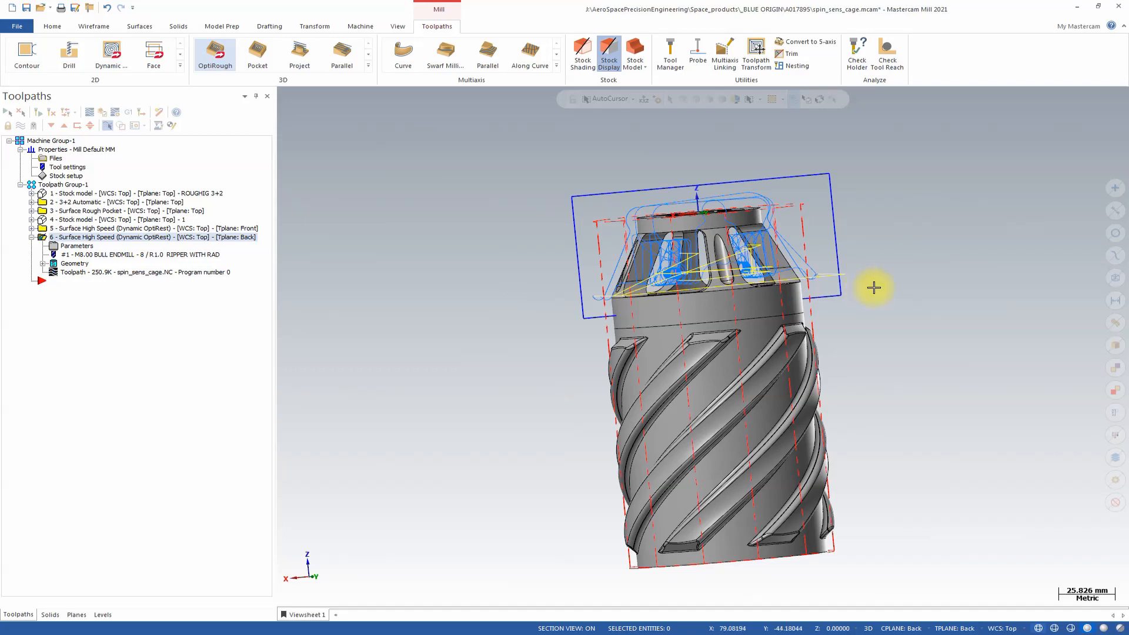
{"action": "middle_click_drag", "start_coordinate": [871, 287], "coordinate": [729, 301]}
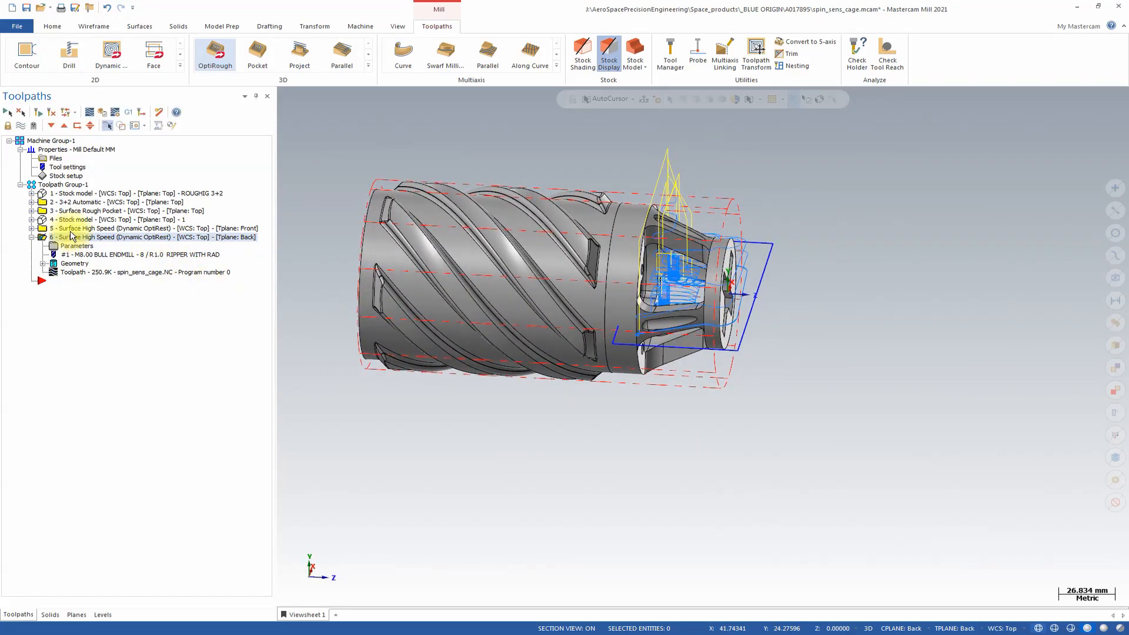
Select both OptiRough operations and set the simulator's starting stock to stock model 1.
{"action": "left_click", "coordinate": [71, 230], "text": "ctrl"}
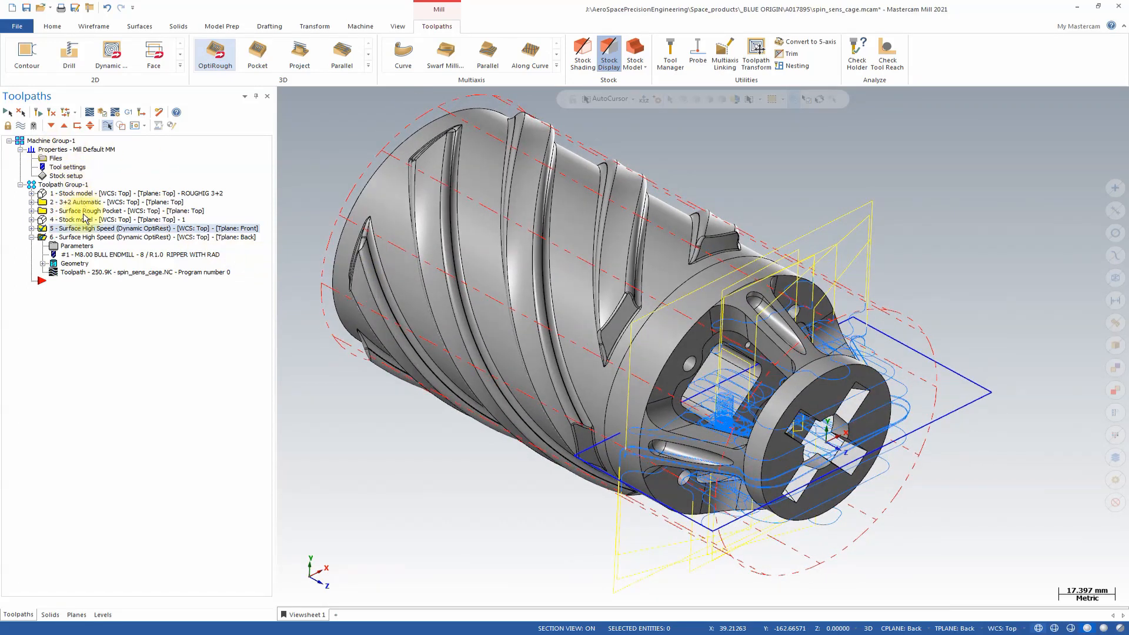
{"action": "left_click", "coordinate": [113, 113]}
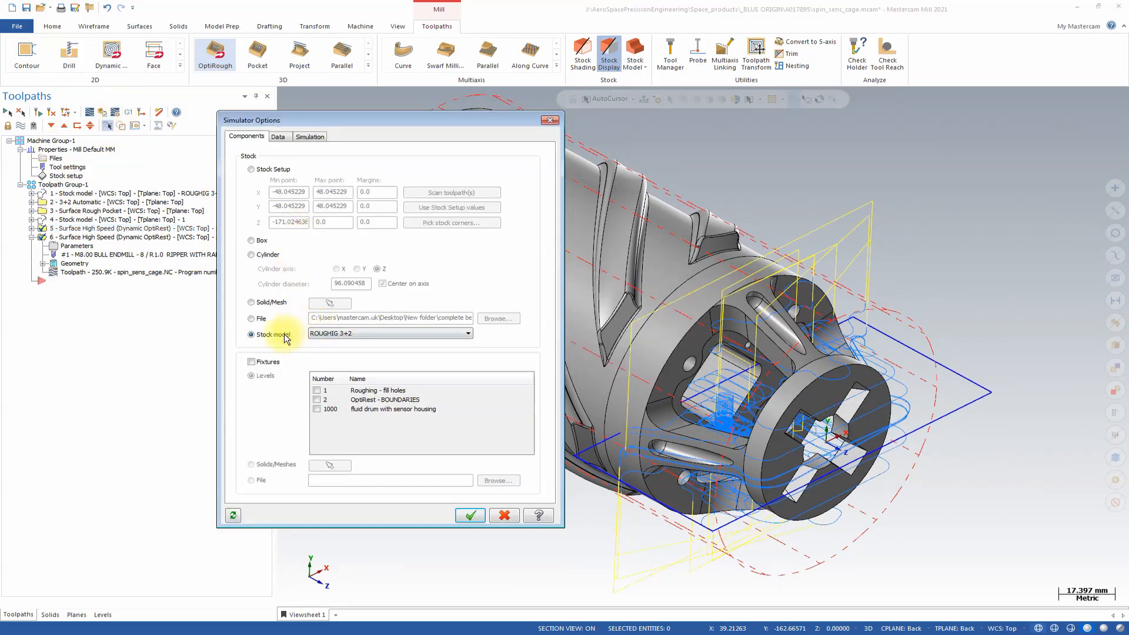
{"action": "left_click", "coordinate": [328, 334]}
{"action": "left_click", "coordinate": [318, 344]}
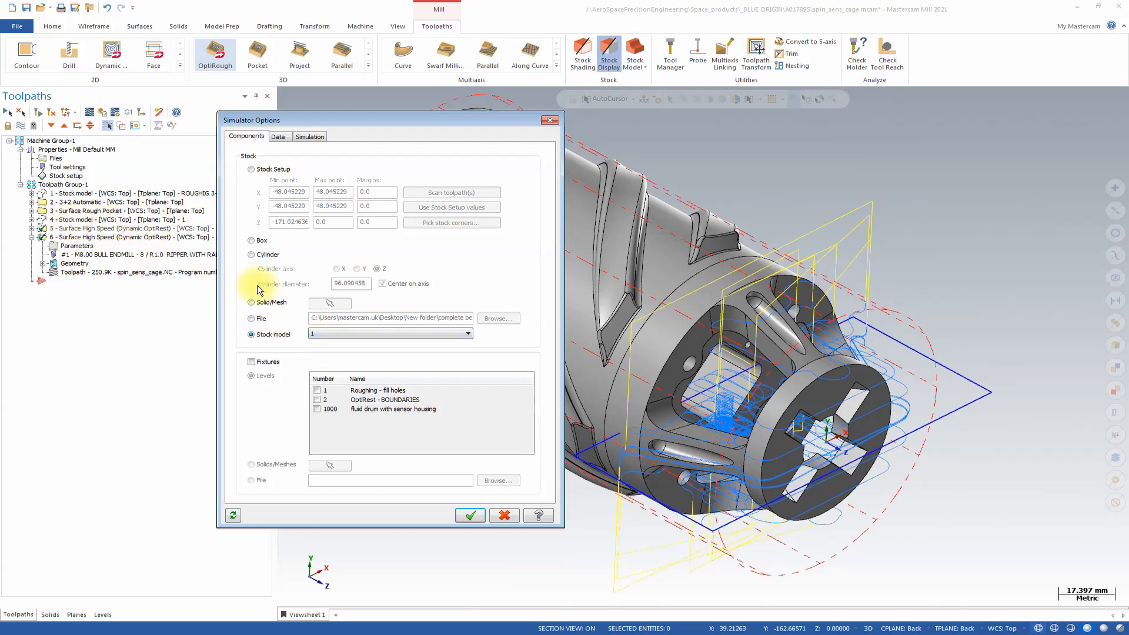
{"action": "left_click", "coordinate": [469, 515]}
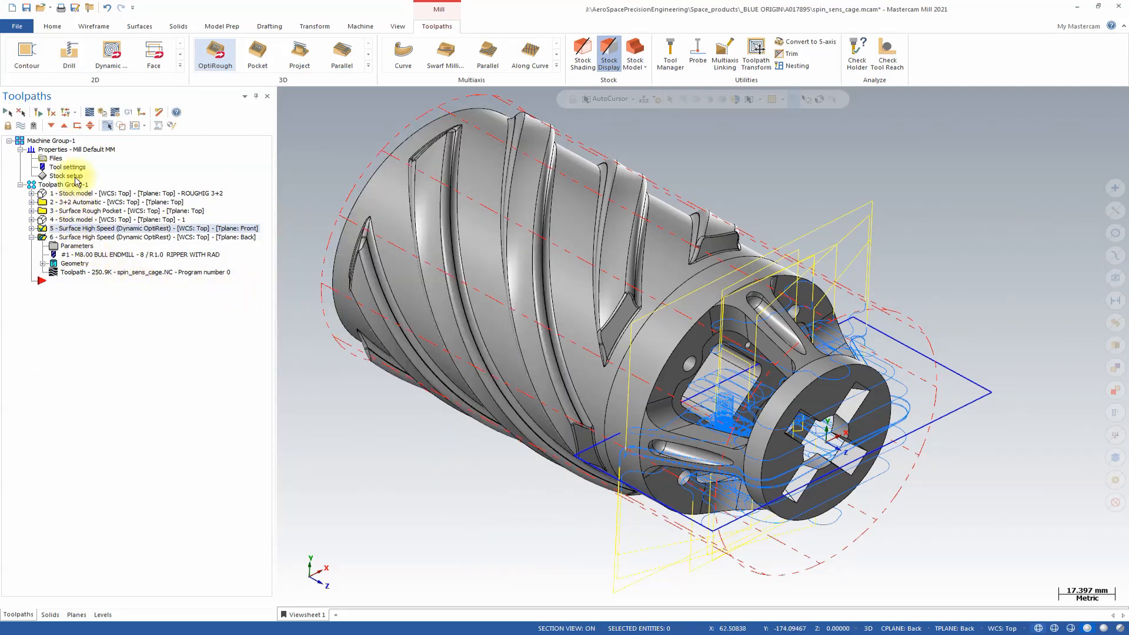
Verify the Front-plane and Back-plane OptiRough operations together by playing the material-removal simulation.
{"action": "left_click", "coordinate": [78, 236]}
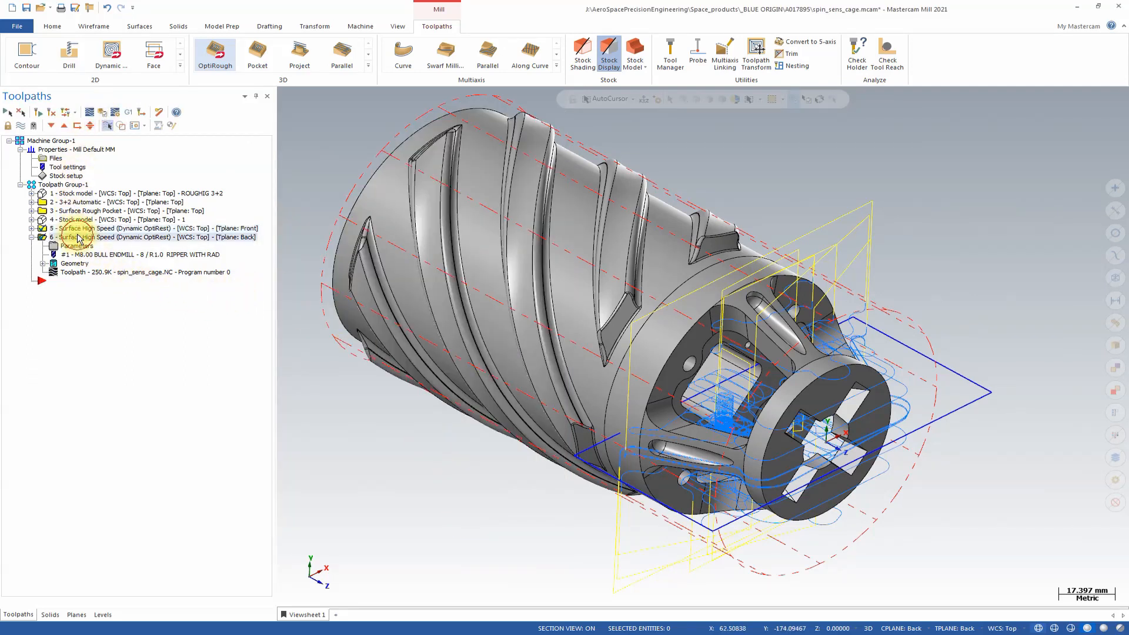
{"action": "left_click", "coordinate": [79, 231], "text": "ctrl"}
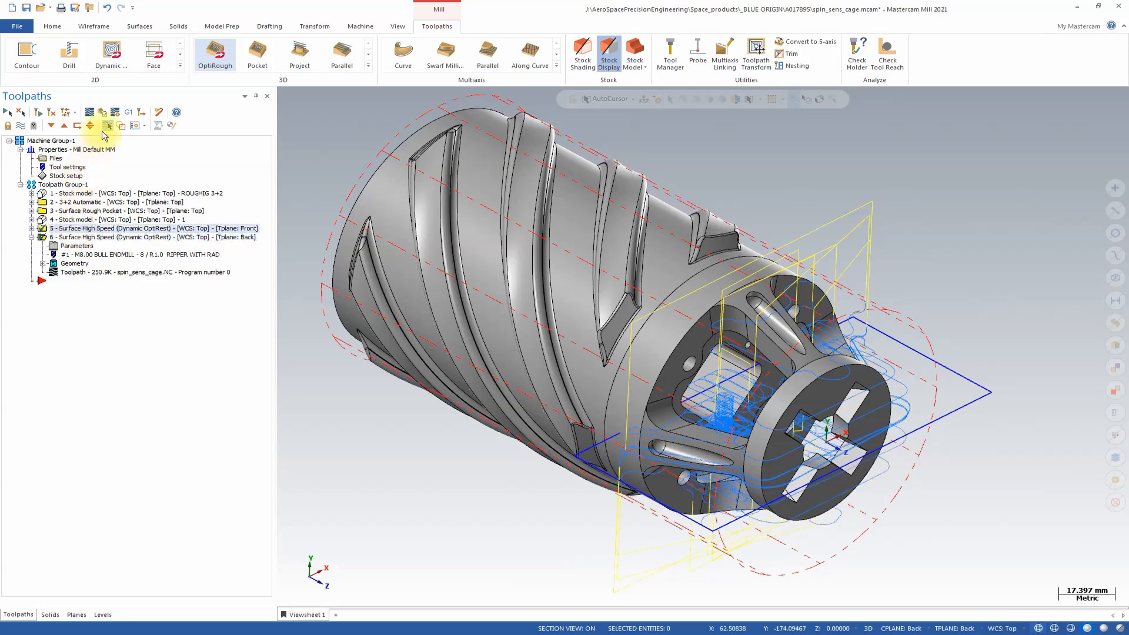
{"action": "left_click", "coordinate": [103, 113]}
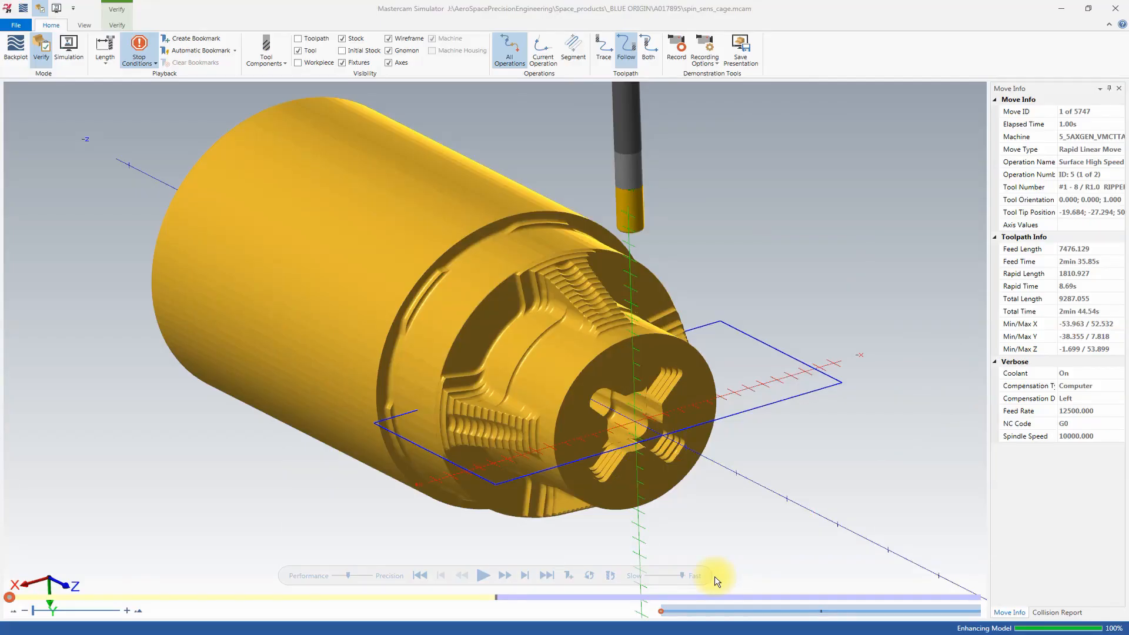
{"action": "left_click", "coordinate": [484, 576]}
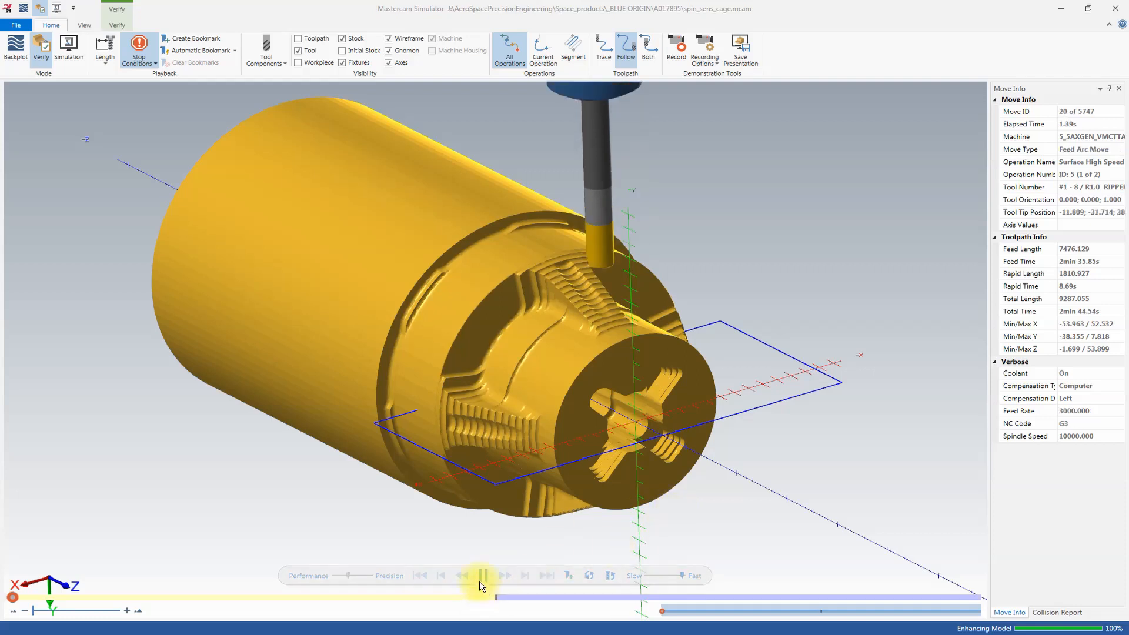
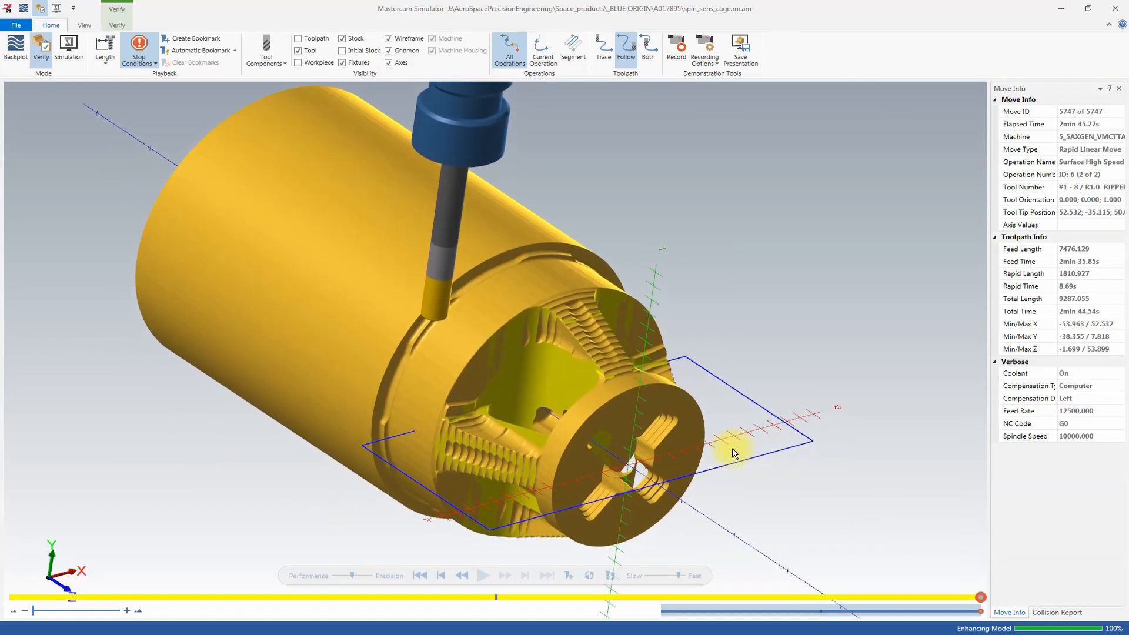
Inspect the simulated stock around the cage windows from several sides after the Front- and Back-plane cuts.
{"action": "scroll", "coordinate": [731, 453], "scroll_direction": "up", "scroll_amount": 5}
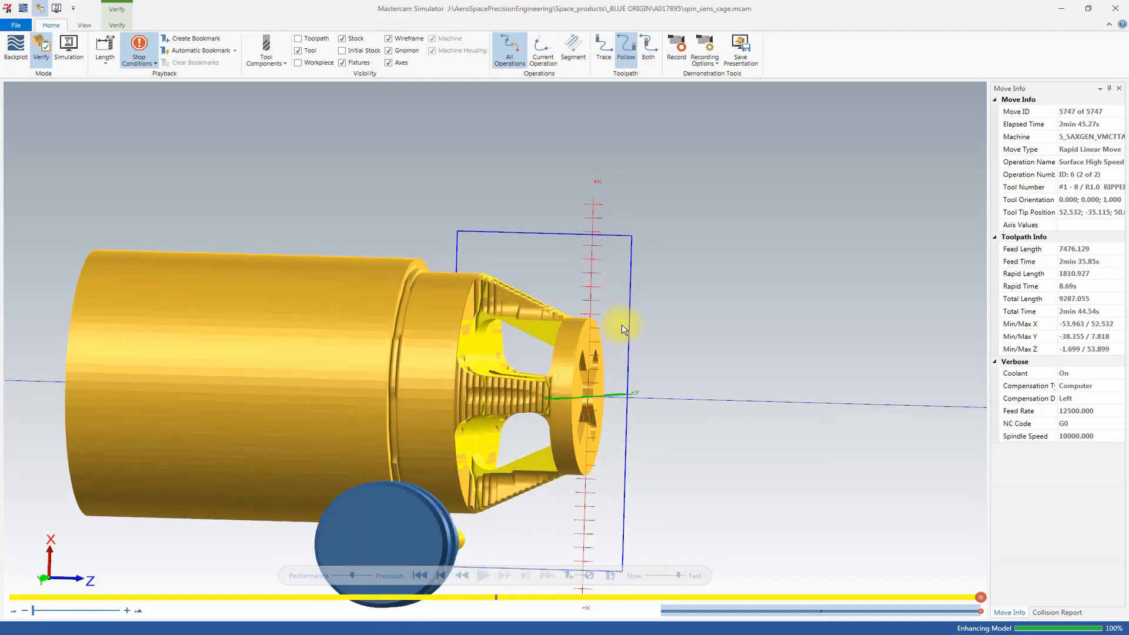
{"action": "middle_click_drag", "start_coordinate": [531, 344], "coordinate": [560, 419]}
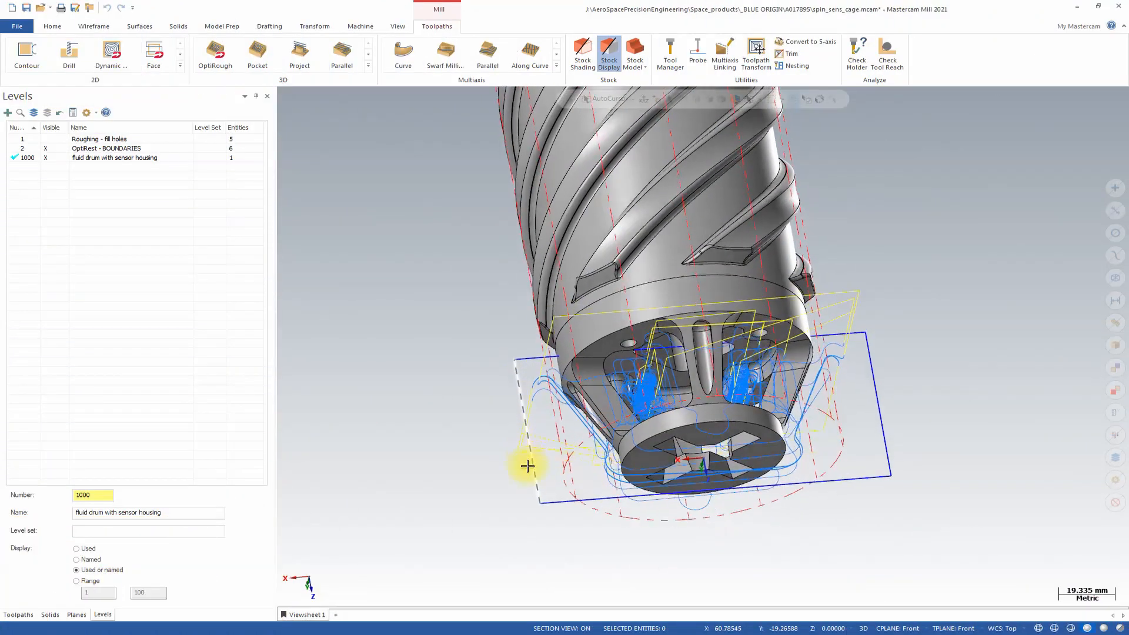
Copy the rectangular containment boundary around the cage with a Dynamic transform, rotating one copy a quarter turn about the part's axis.
{"action": "middle_click_drag", "start_coordinate": [511, 347], "coordinate": [577, 484]}
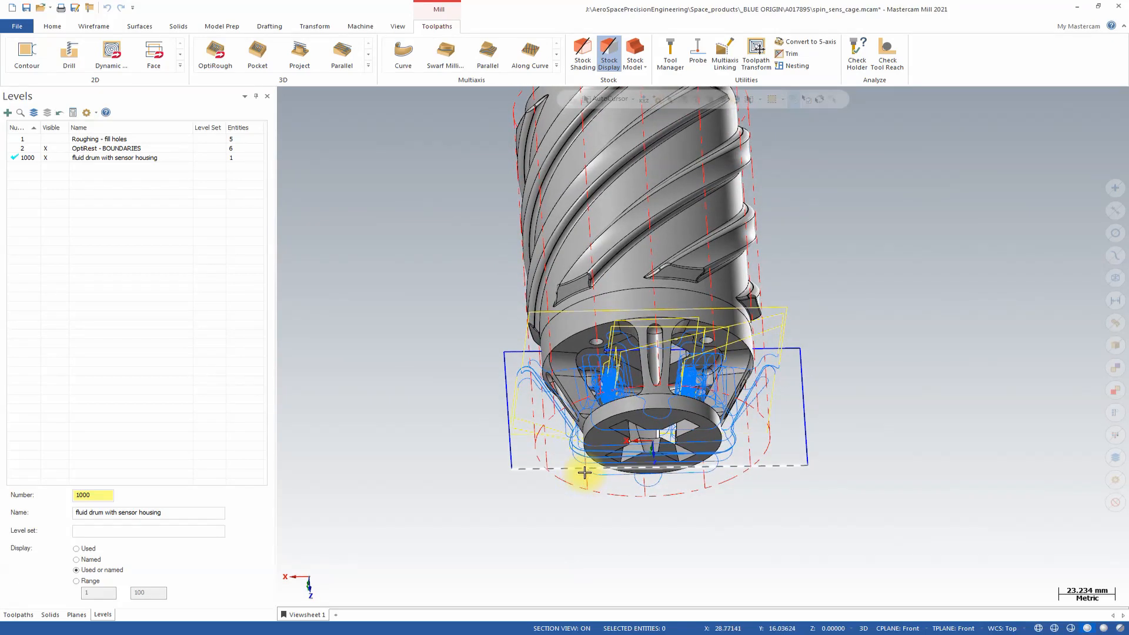
{"action": "key", "text": "alt+1"}
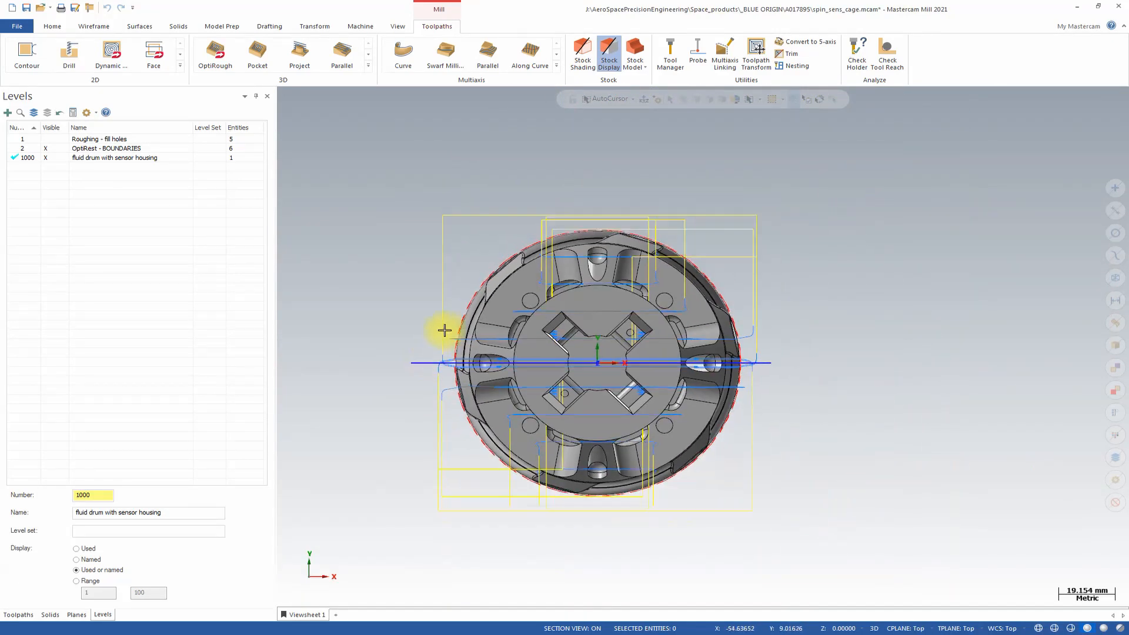
{"action": "middle_click_drag", "start_coordinate": [444, 330], "coordinate": [456, 350]}
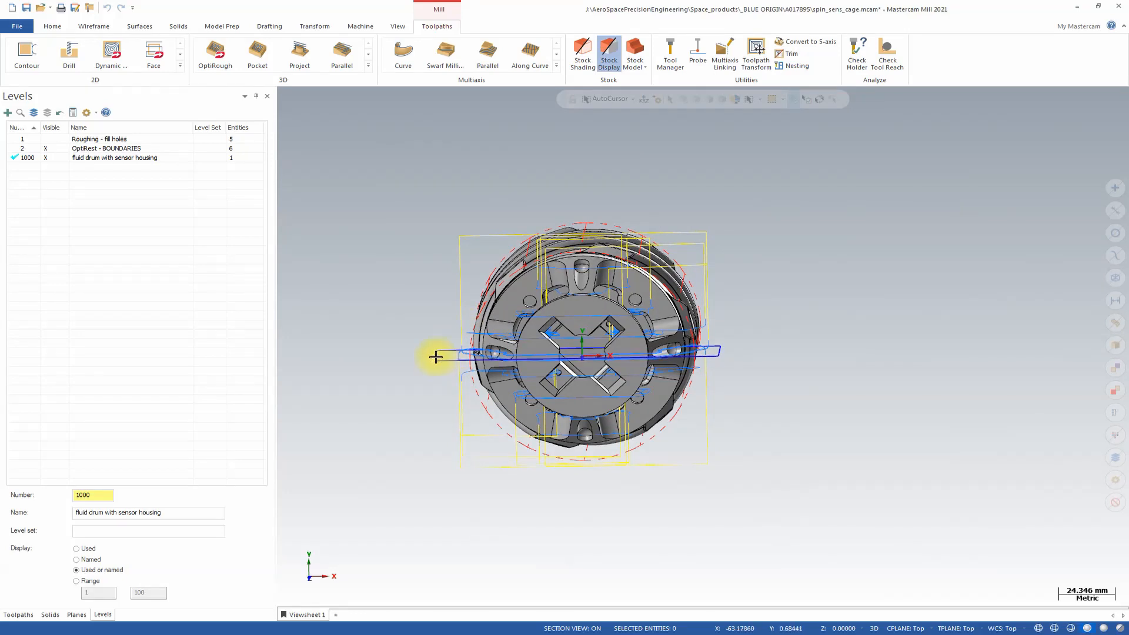
{"action": "left_click", "coordinate": [436, 358]}
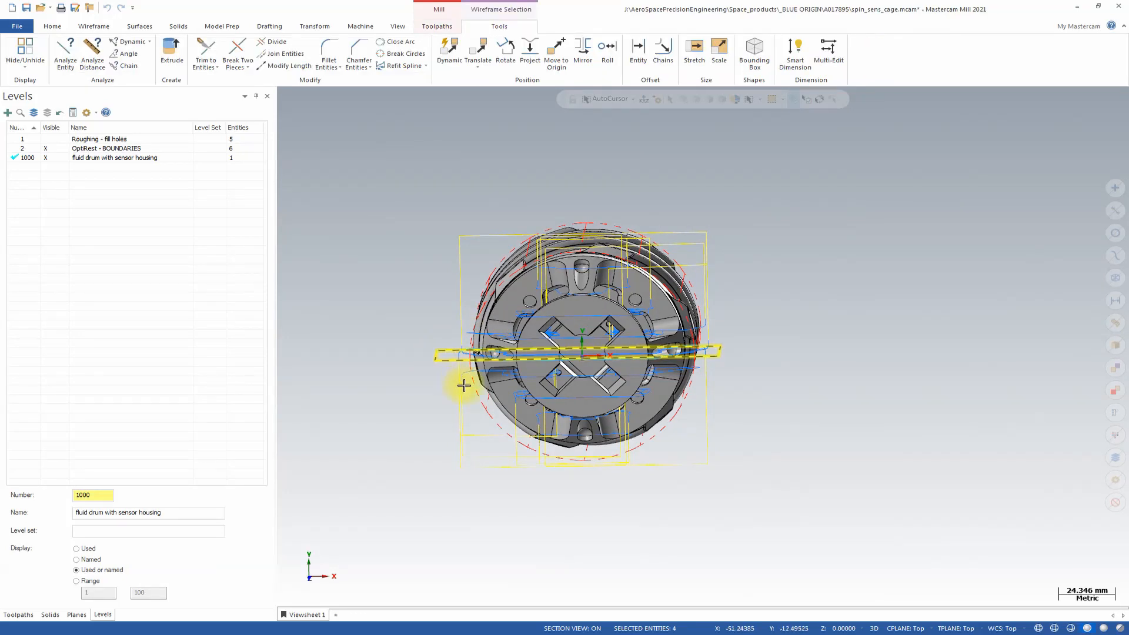
{"action": "middle_click_drag", "start_coordinate": [464, 385], "coordinate": [517, 119]}
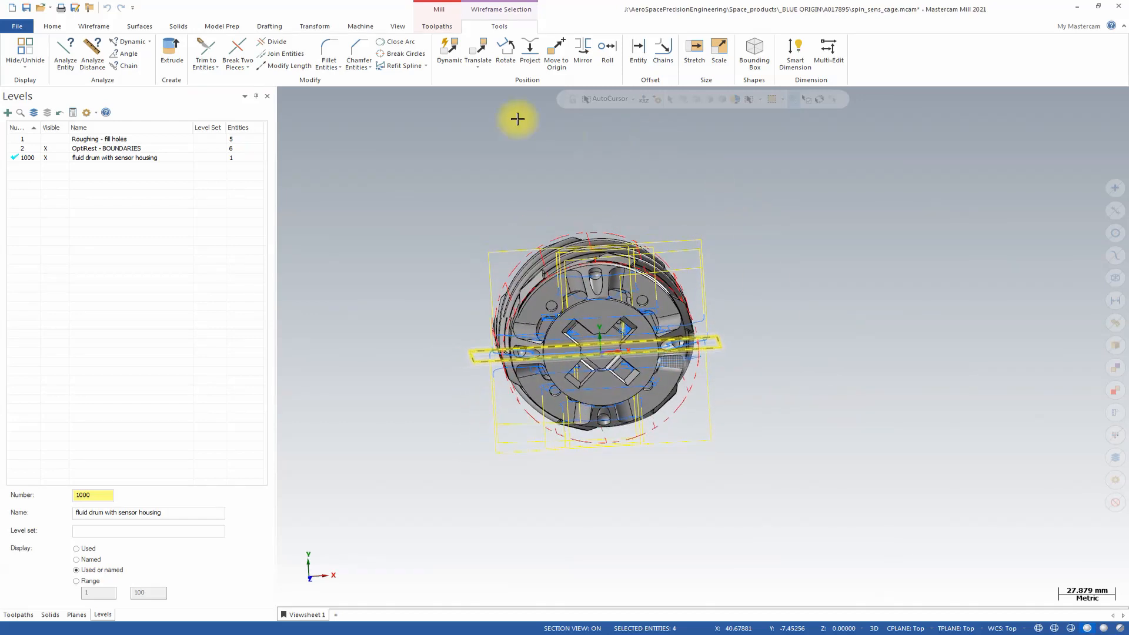
{"action": "left_click", "coordinate": [452, 57]}
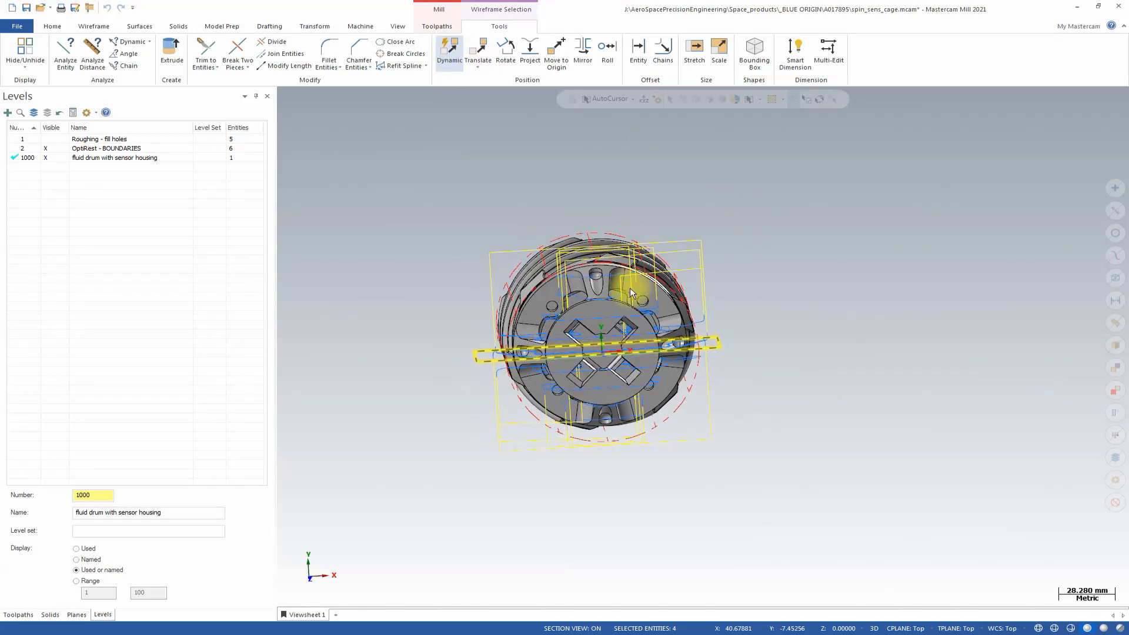
{"action": "left_click", "coordinate": [604, 348]}
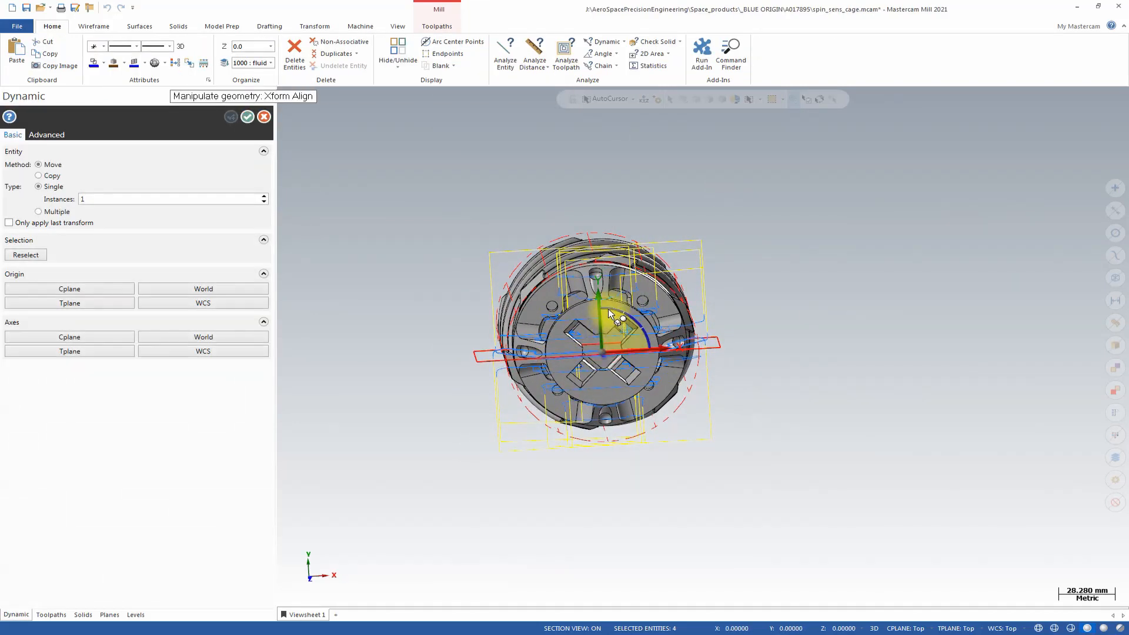
{"action": "left_click", "coordinate": [627, 315]}
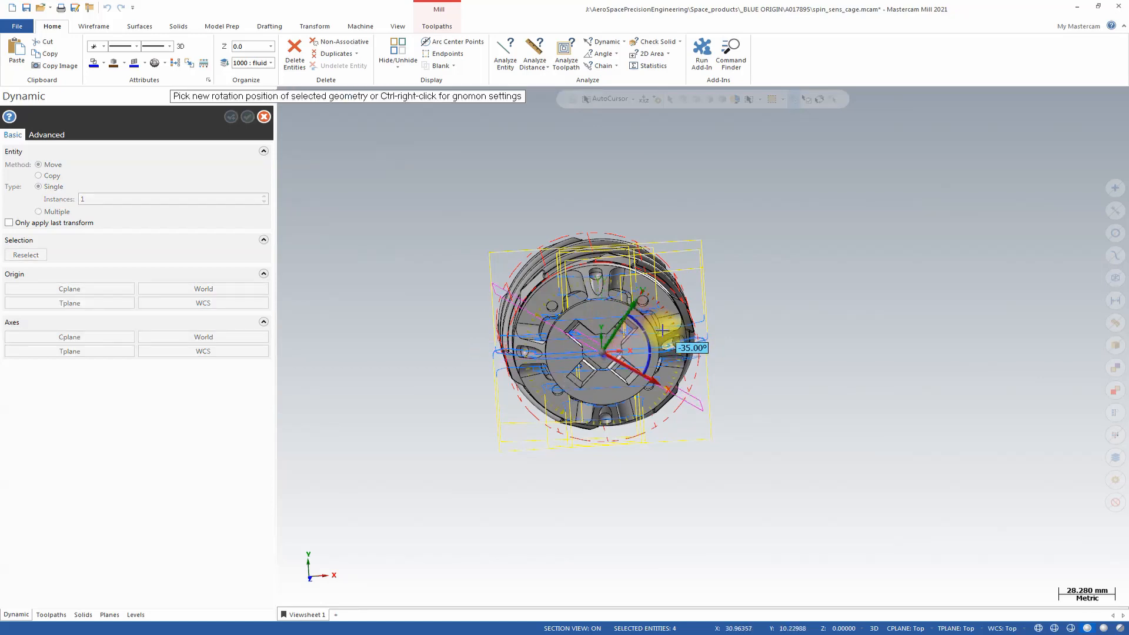
{"action": "left_click", "coordinate": [668, 387]}
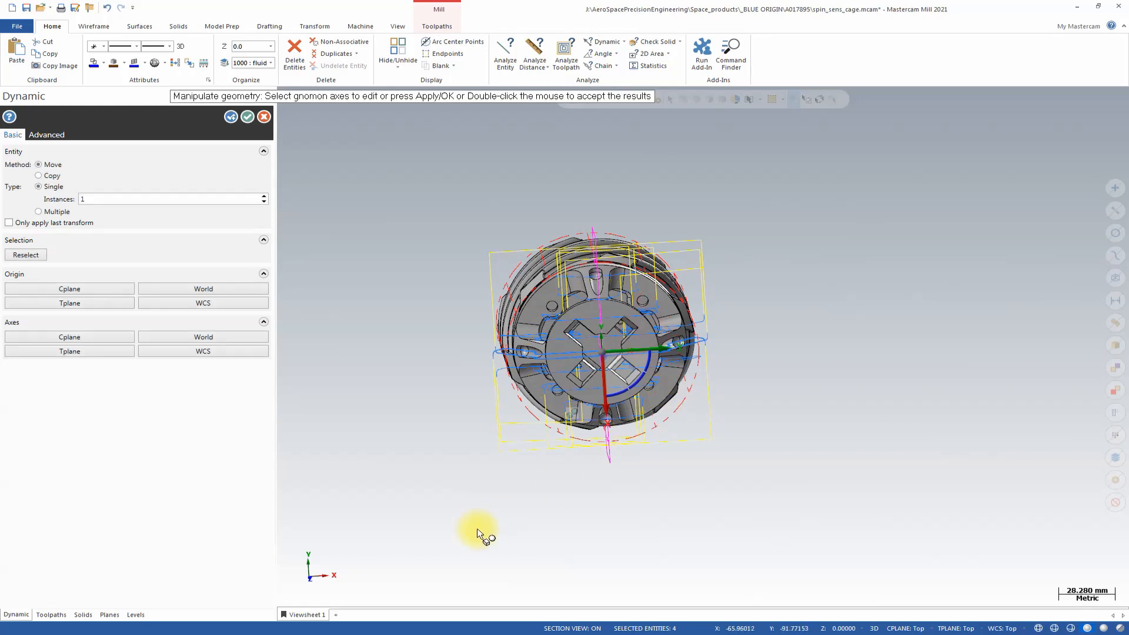
{"action": "left_click", "coordinate": [50, 176]}
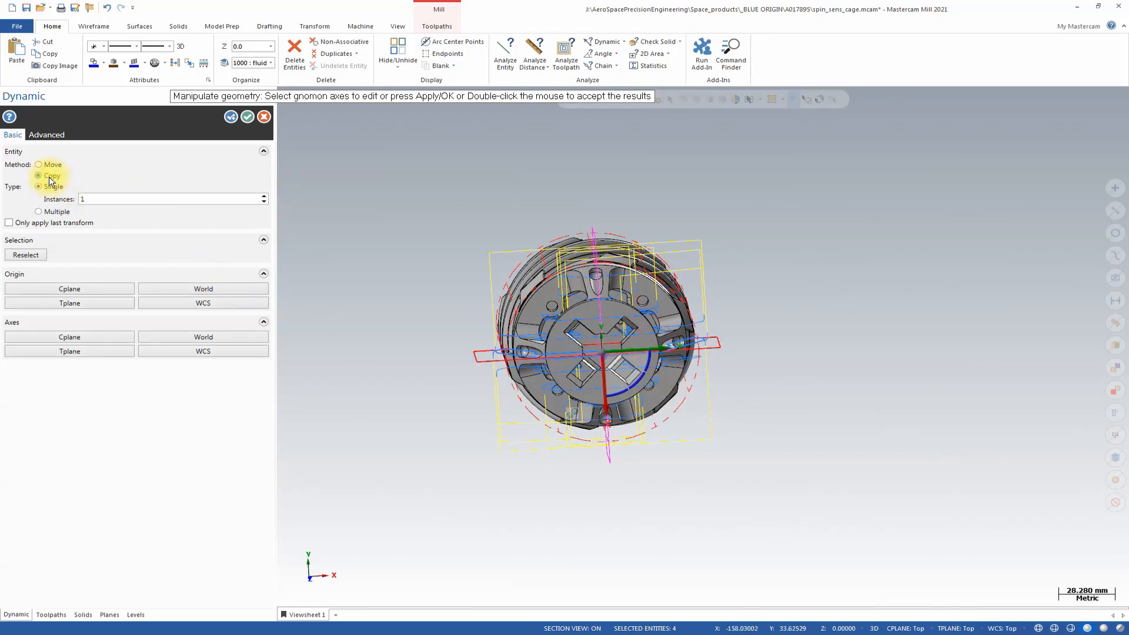
{"action": "left_click", "coordinate": [247, 117]}
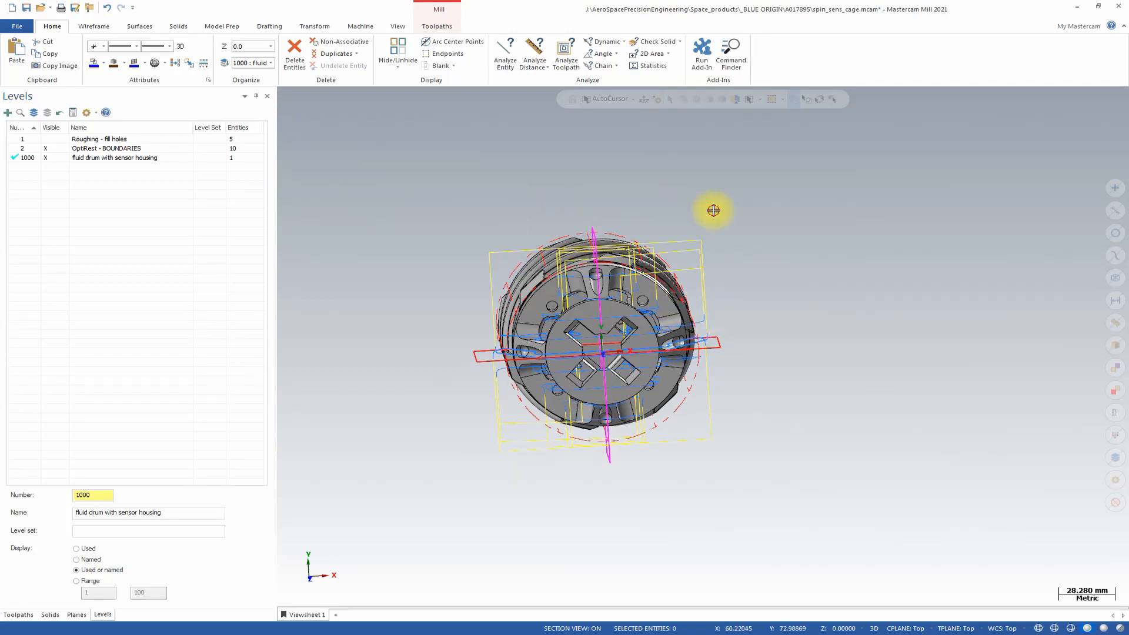
Duplicate the Back-plane OptiRough operation at the end of the toolpath group.
{"action": "middle_click_drag", "start_coordinate": [814, 317], "coordinate": [680, 352]}
{"action": "scroll", "coordinate": [836, 353], "scroll_direction": "up", "scroll_amount": 4}
{"action": "scroll", "coordinate": [752, 273], "scroll_direction": "up", "scroll_amount": 3}
{"action": "middle_click_drag", "start_coordinate": [752, 273], "coordinate": [574, 273]}
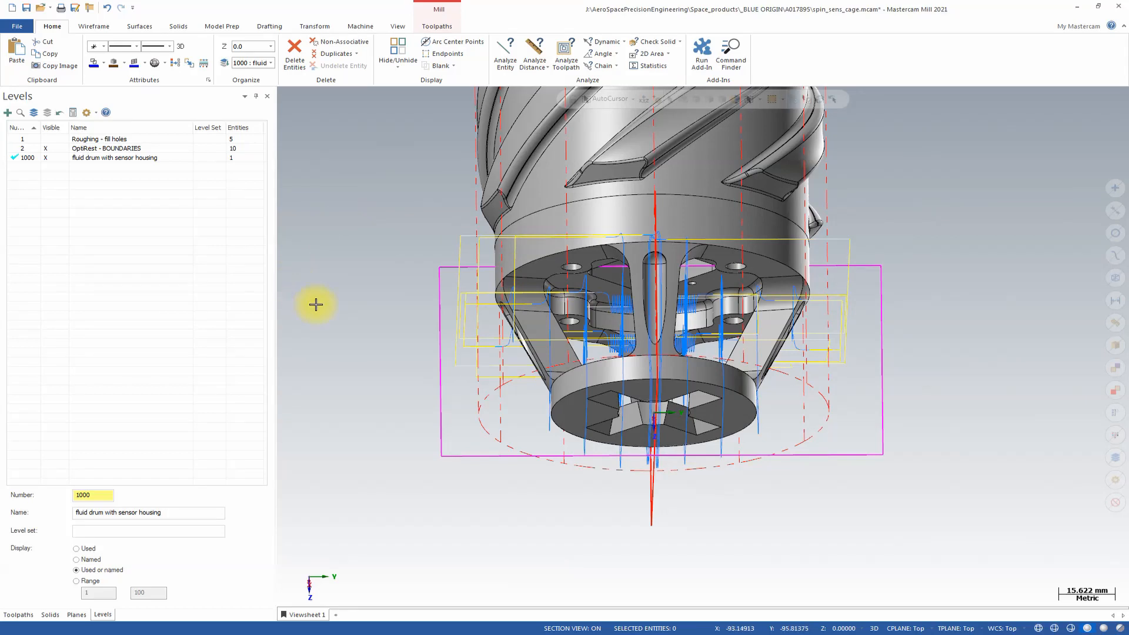
{"action": "left_click", "coordinate": [19, 614]}
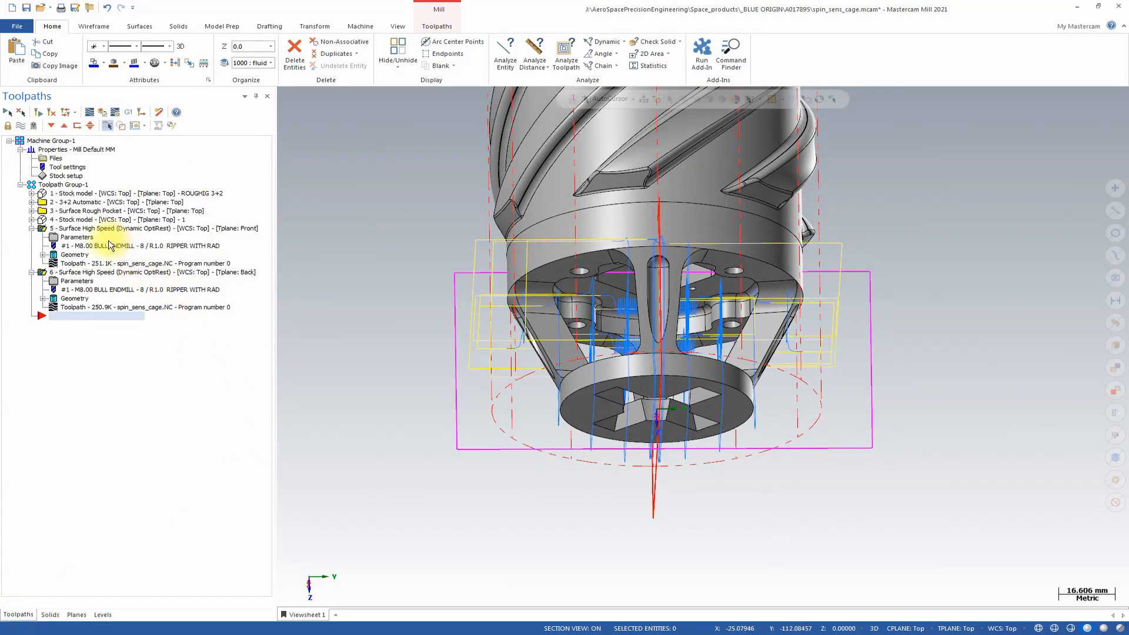
{"action": "left_click", "coordinate": [89, 228]}
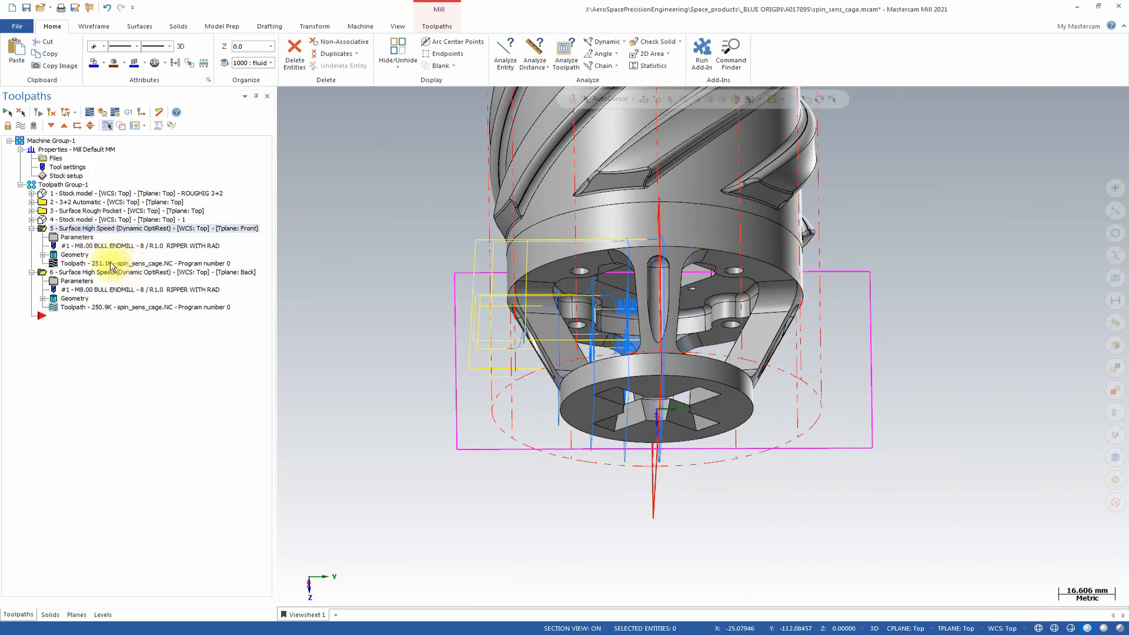
{"action": "left_click", "coordinate": [93, 274]}
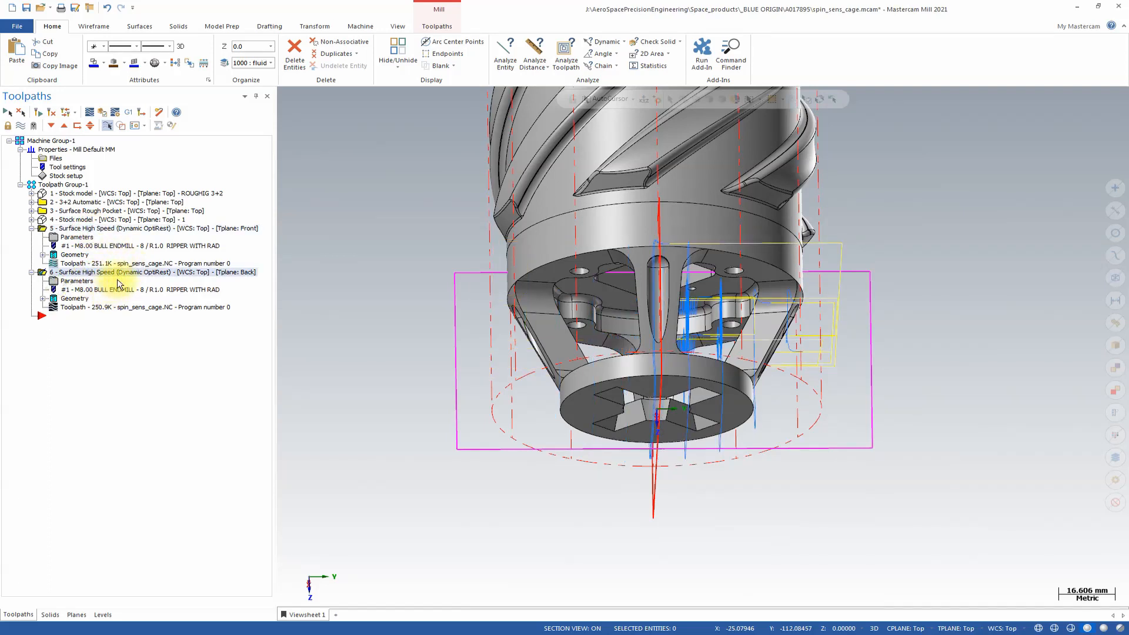
{"action": "right_click", "coordinate": [113, 275]}
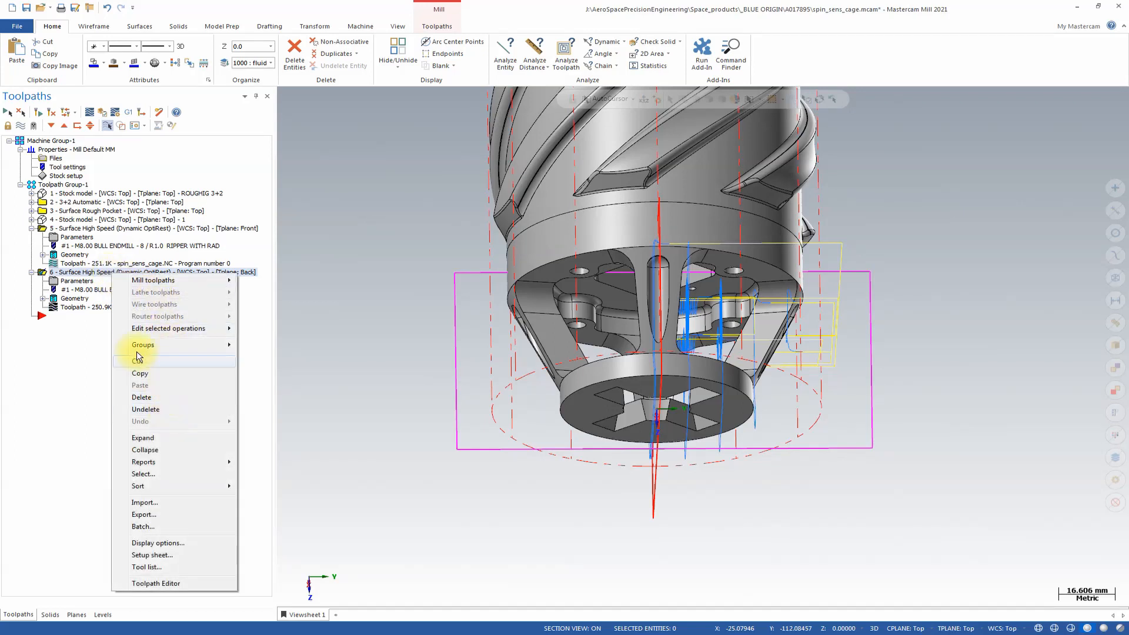
{"action": "left_click", "coordinate": [80, 292]}
{"action": "right_click", "coordinate": [75, 274]}
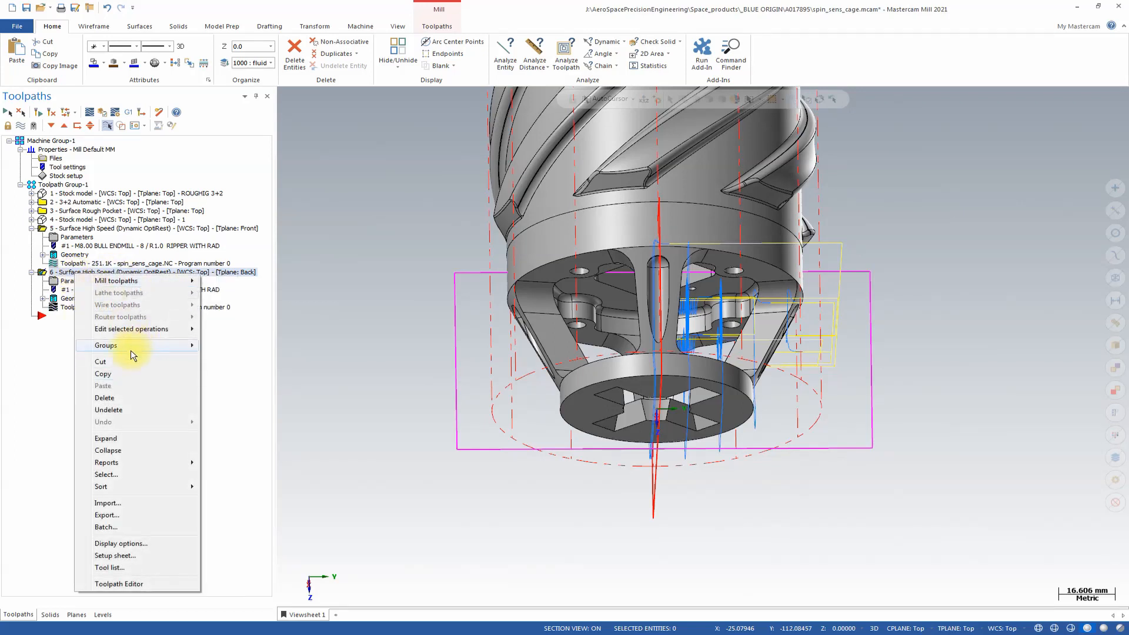
{"action": "left_click", "coordinate": [125, 373]}
{"action": "right_click", "coordinate": [79, 275]}
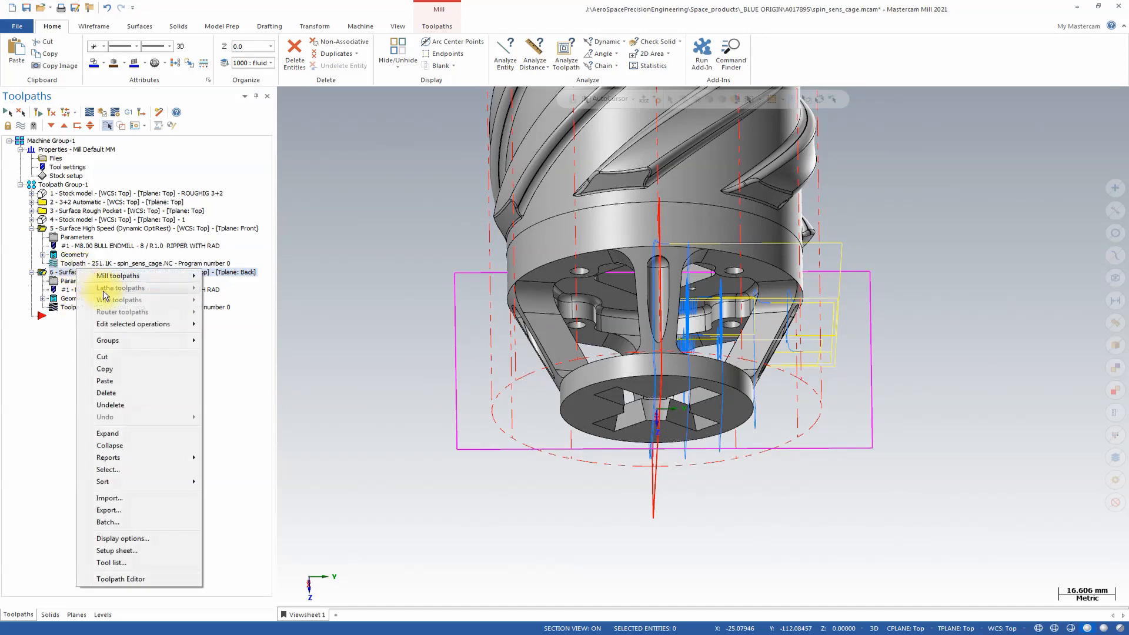
{"action": "left_click", "coordinate": [106, 381]}
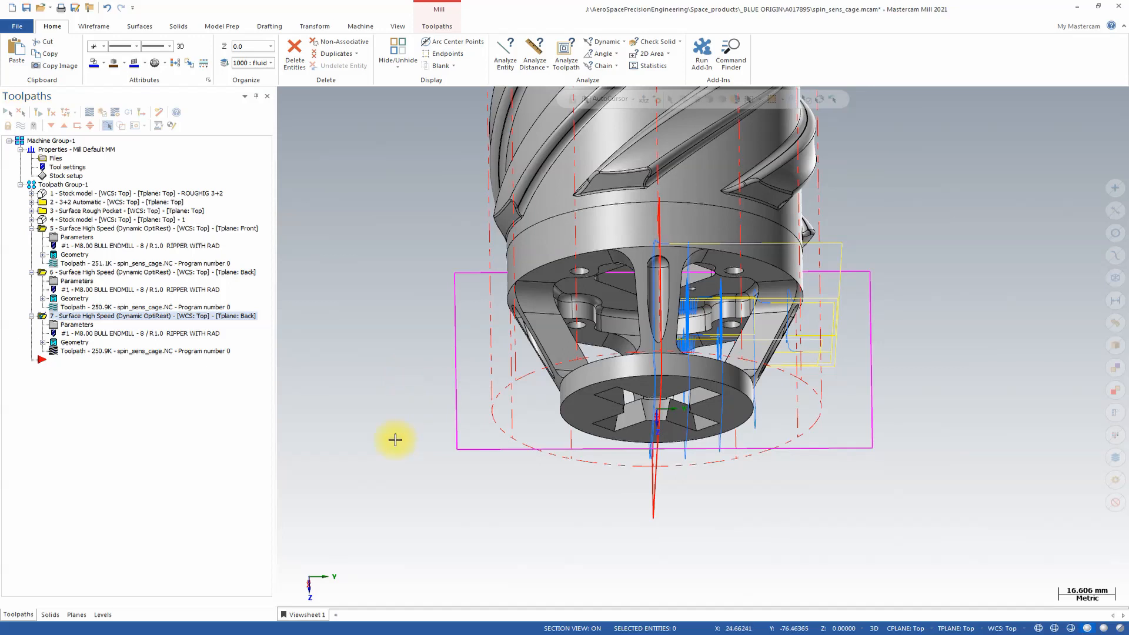
From the Right view, replace the duplicated OptiRough operation's containment boundary with the rotated rectangle as a 3D chain.
{"action": "right_click", "coordinate": [931, 377]}
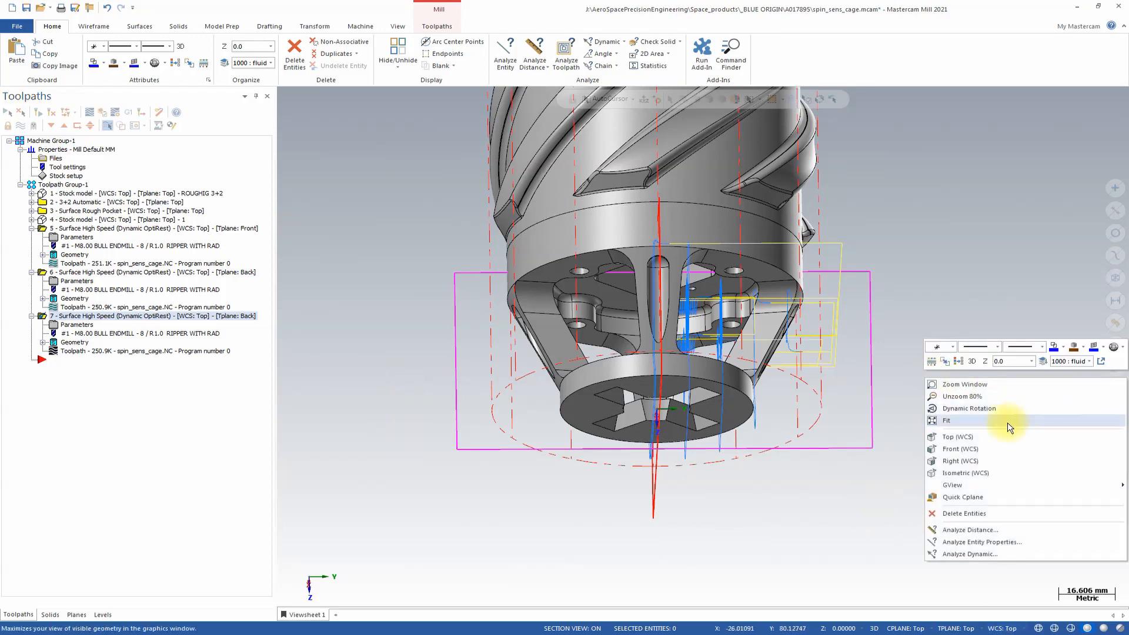
{"action": "left_click", "coordinate": [977, 464]}
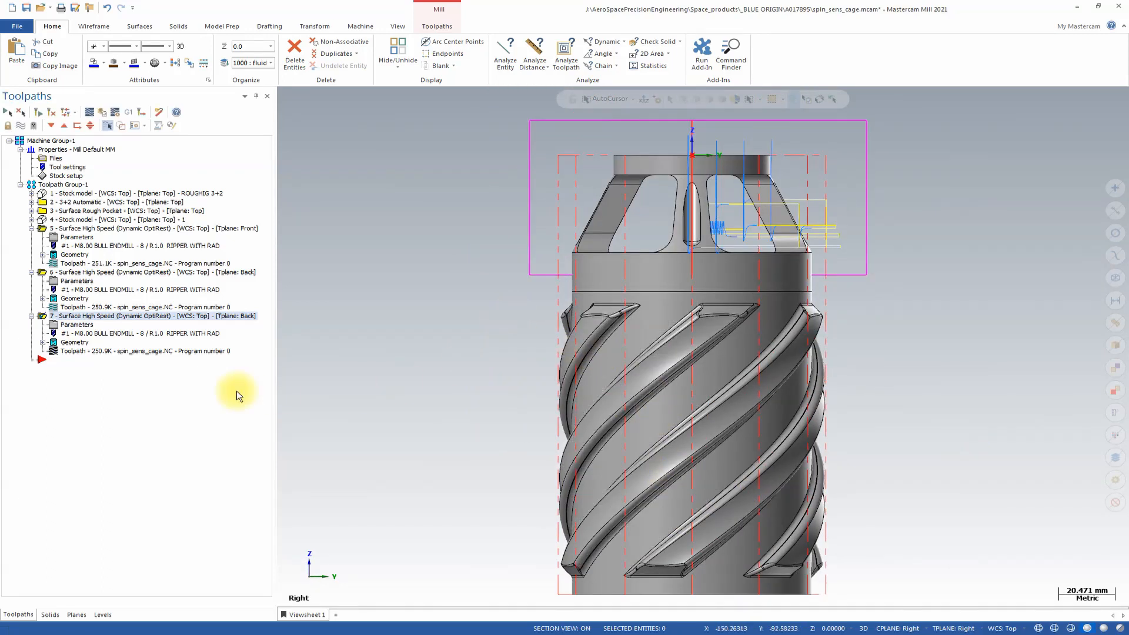
{"action": "left_click", "coordinate": [79, 325]}
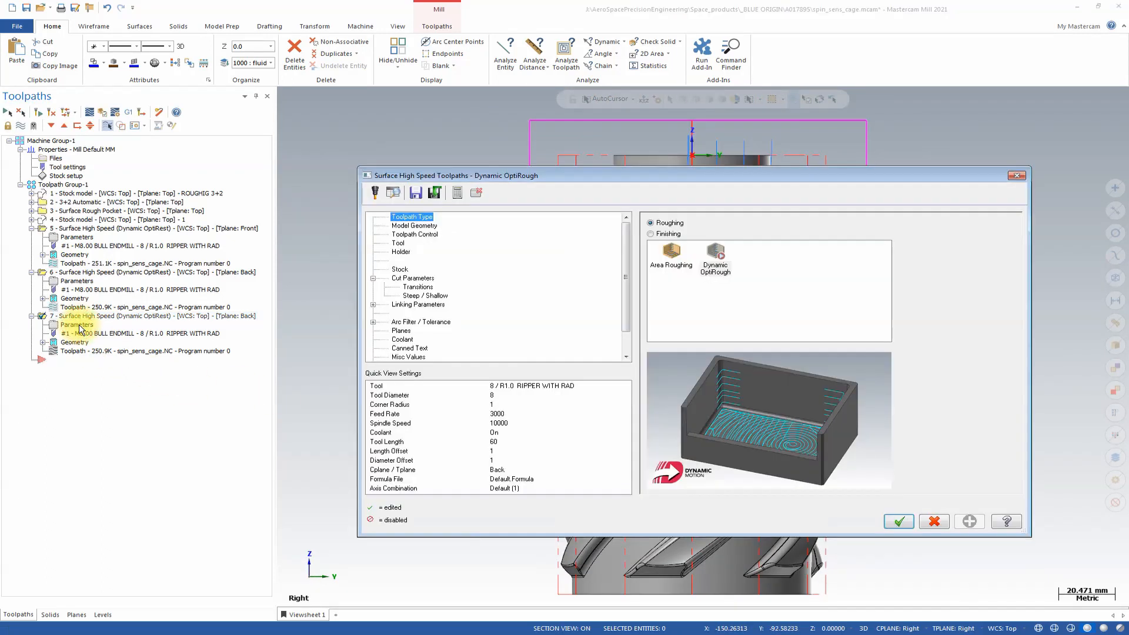
{"action": "left_click", "coordinate": [414, 234]}
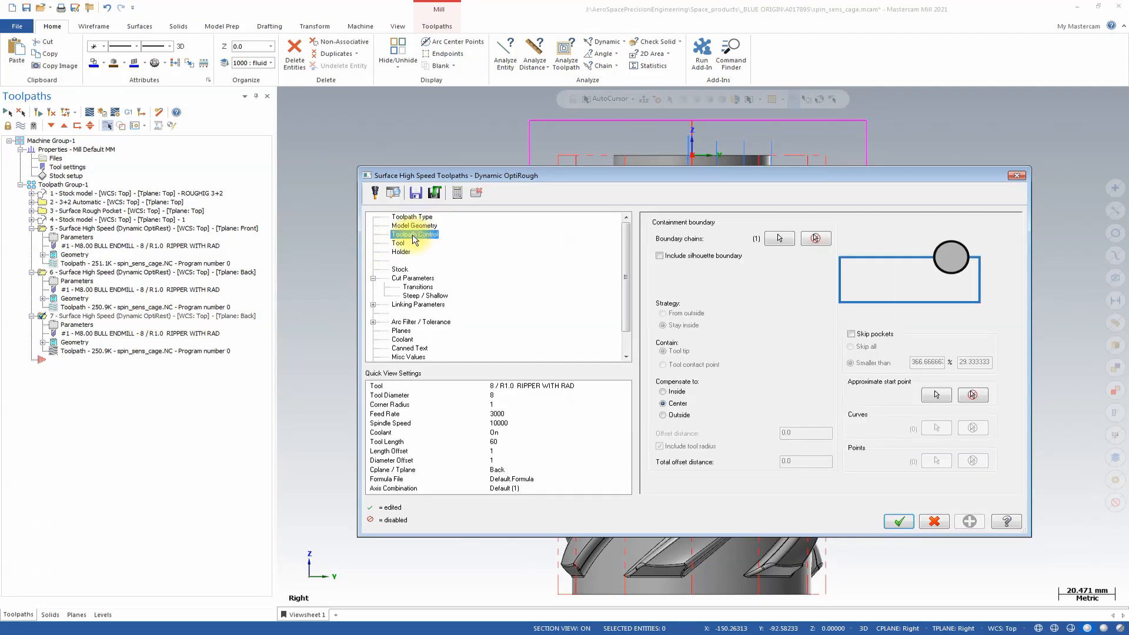
{"action": "left_click", "coordinate": [818, 238]}
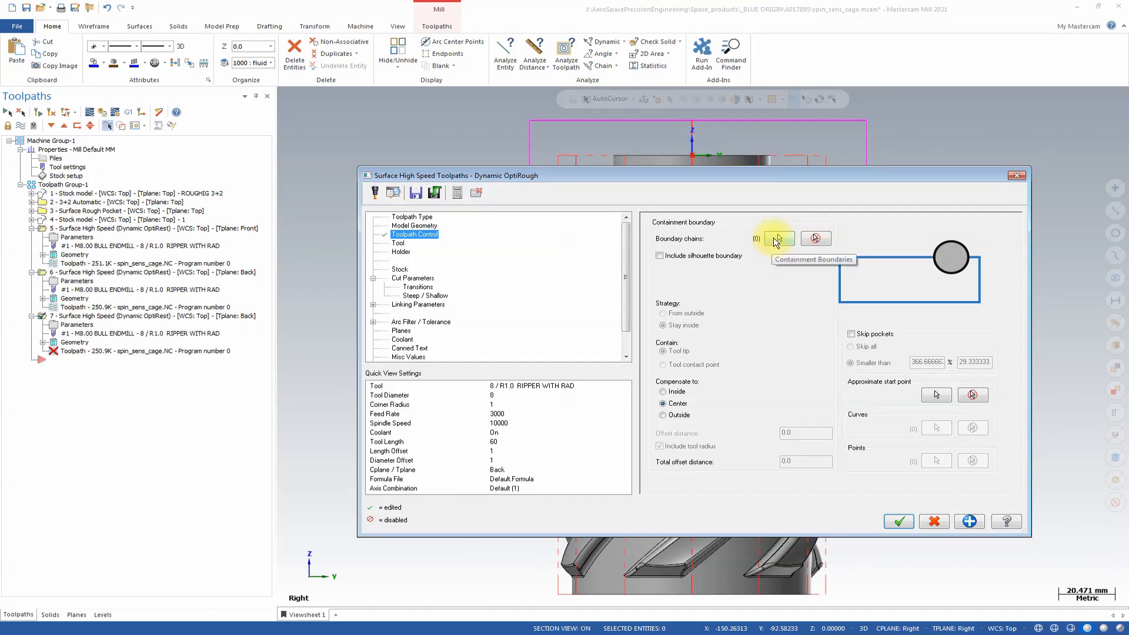
{"action": "left_click", "coordinate": [775, 238]}
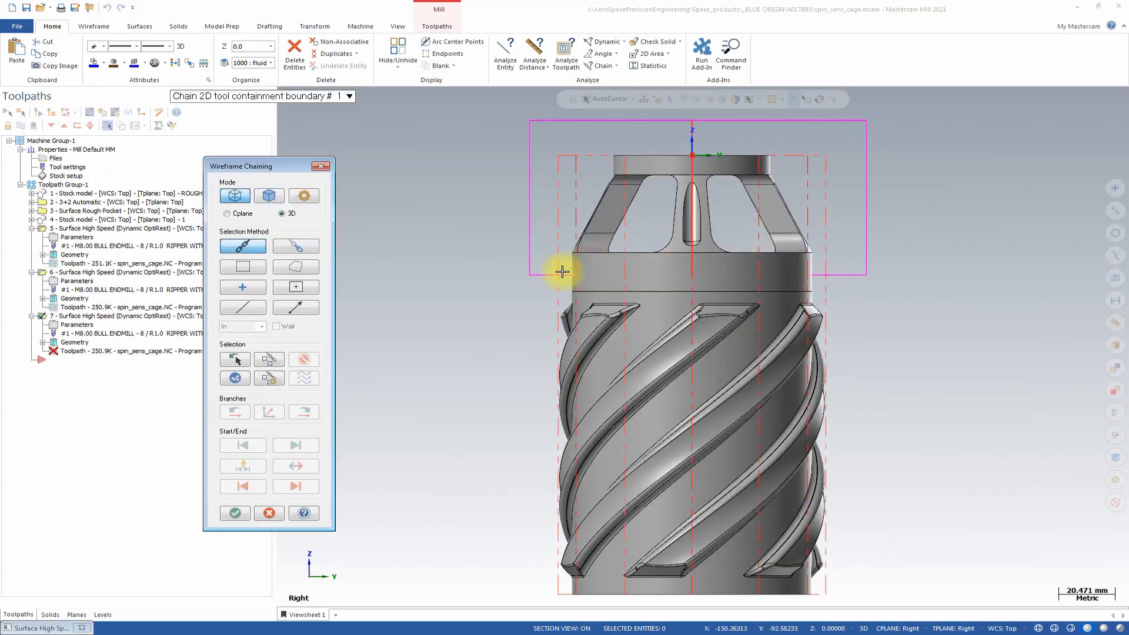
{"action": "left_click", "coordinate": [529, 262]}
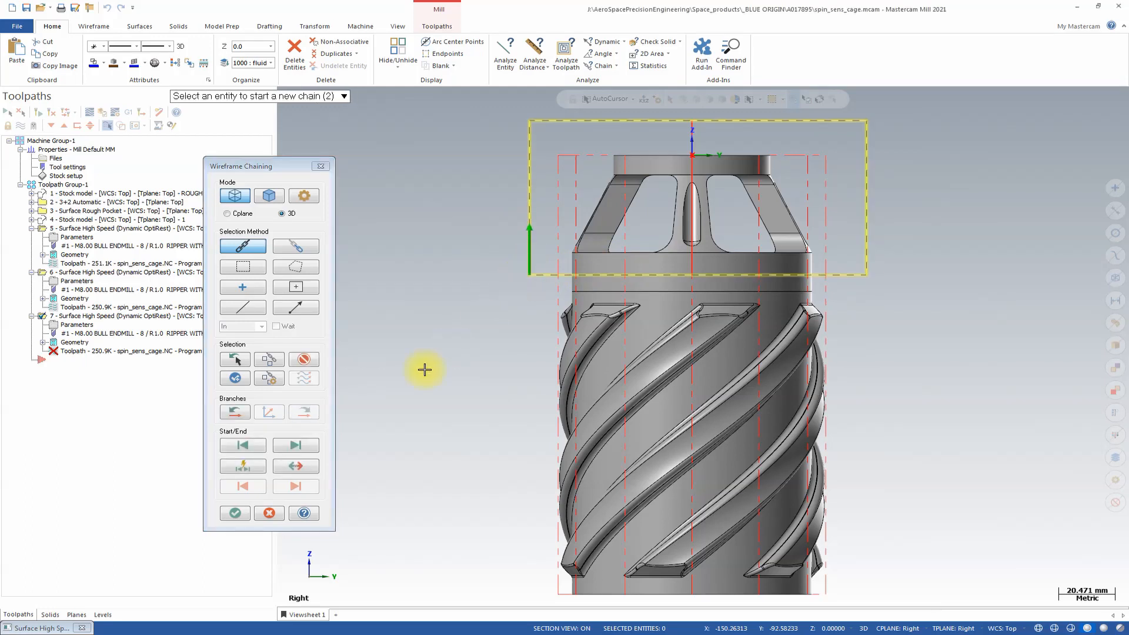
{"action": "left_click", "coordinate": [240, 513]}
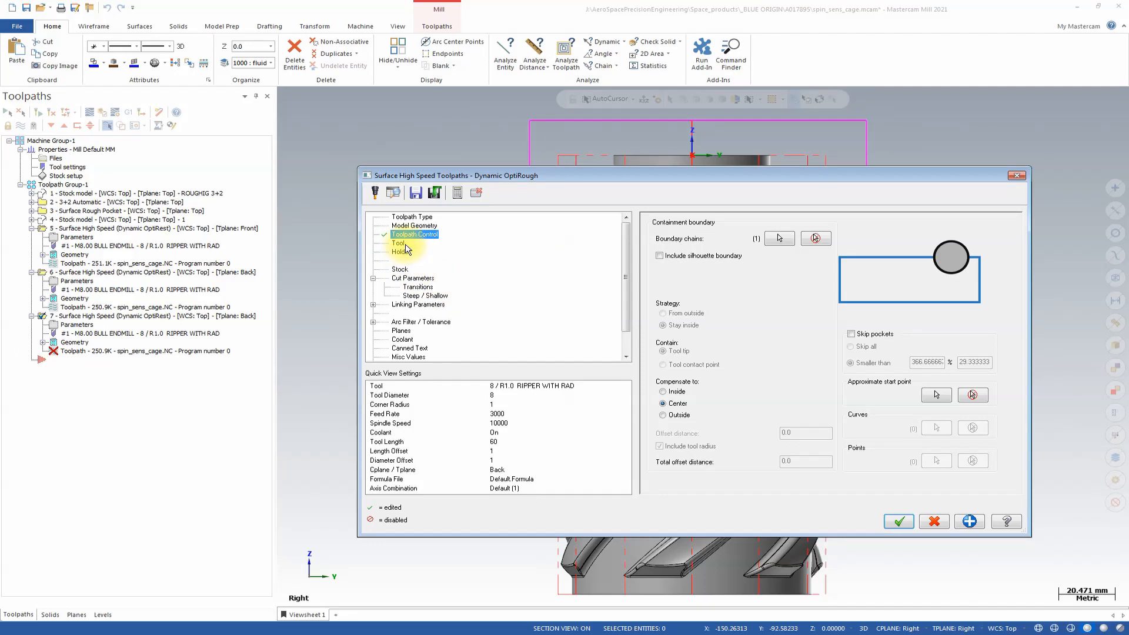
Set the duplicated OptiRough operation's tool plane and construction plane to Right and accept the parameters.
{"action": "left_click", "coordinate": [401, 331]}
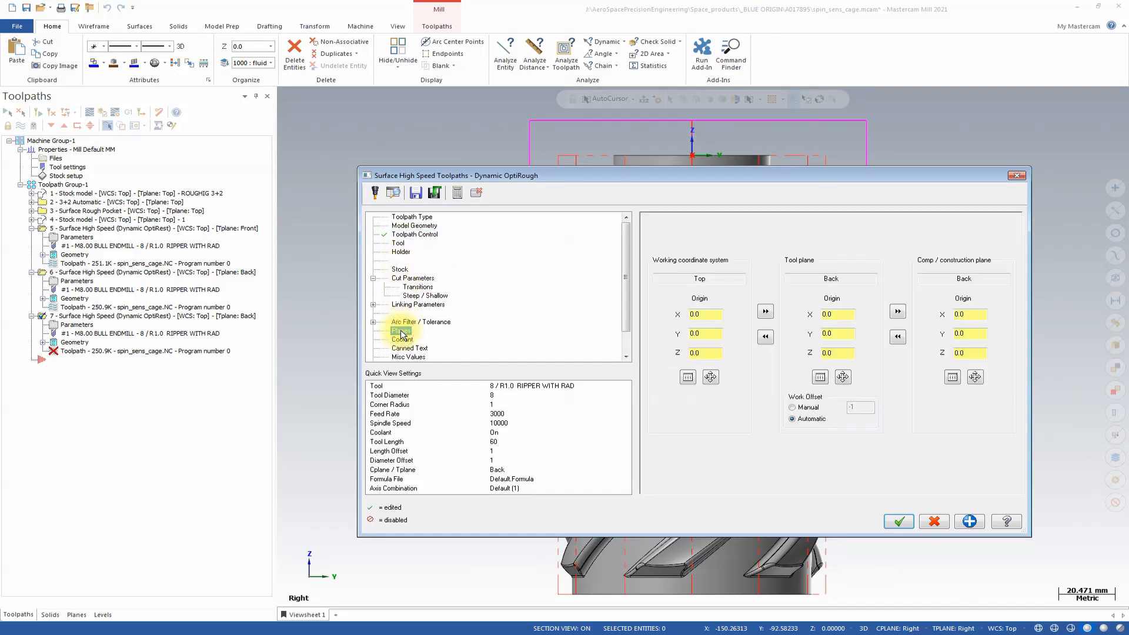
{"action": "left_click", "coordinate": [820, 377]}
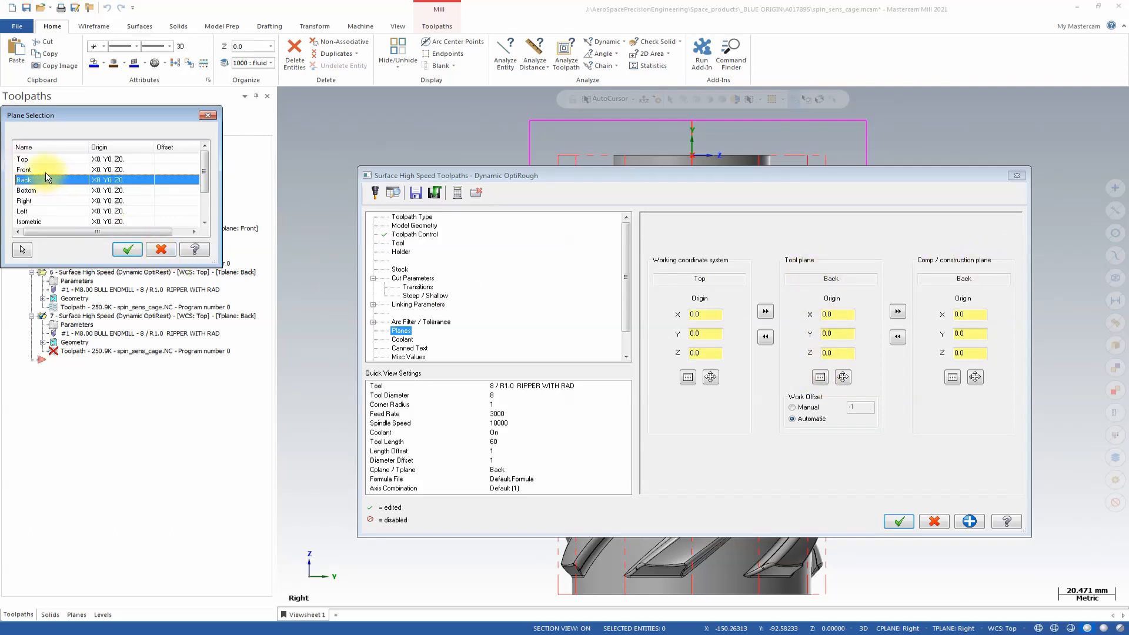
{"action": "left_click", "coordinate": [32, 202]}
{"action": "left_click", "coordinate": [128, 250]}
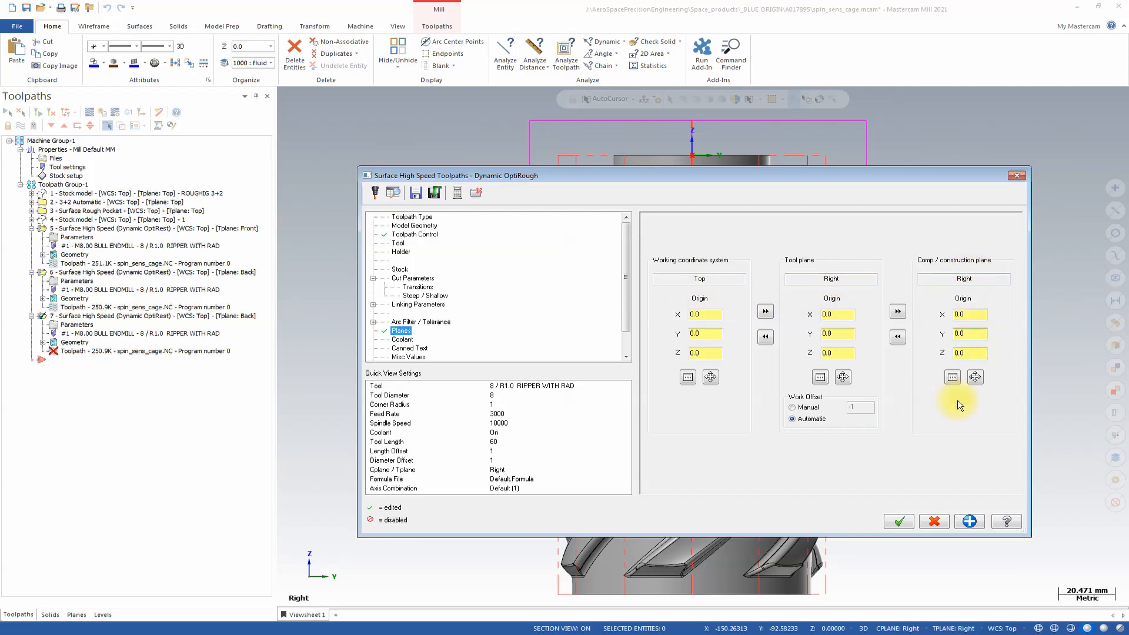
{"action": "left_click", "coordinate": [907, 524]}
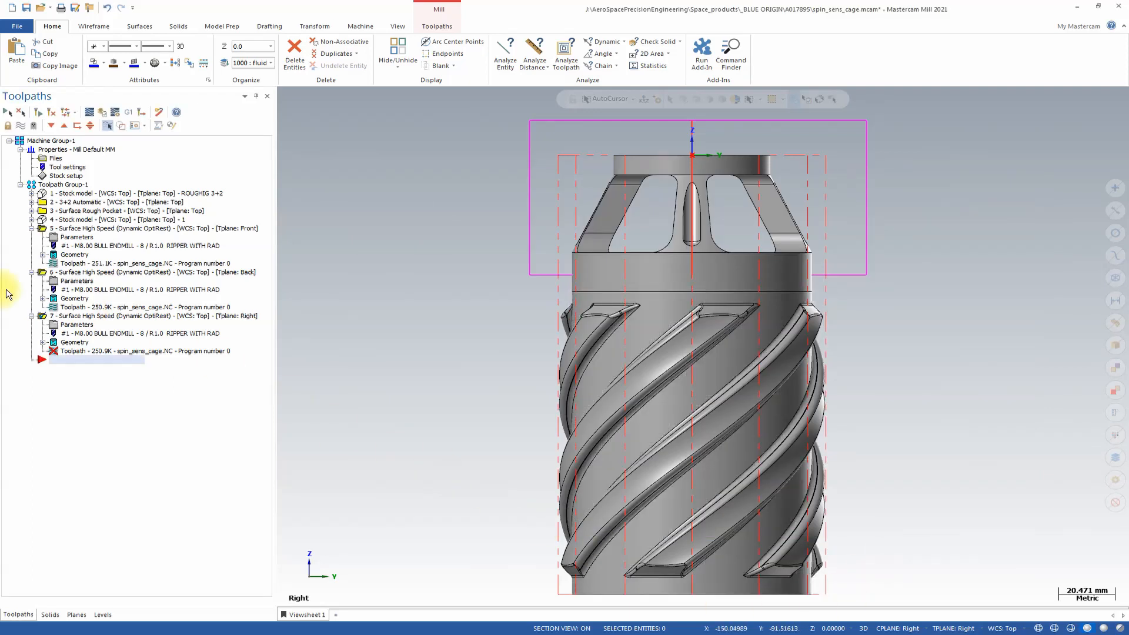
Duplicate the Right-plane OptiRough operation at the end of the toolpath group.
{"action": "left_click", "coordinate": [72, 317]}
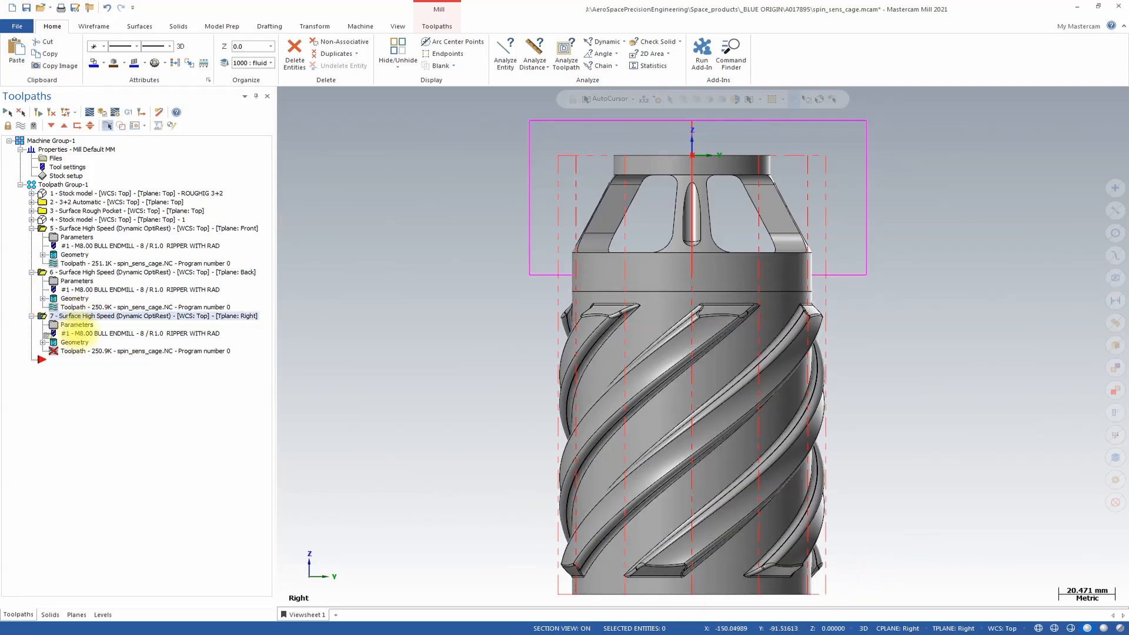
{"action": "right_click_drag", "start_coordinate": [58, 318], "coordinate": [89, 320]}
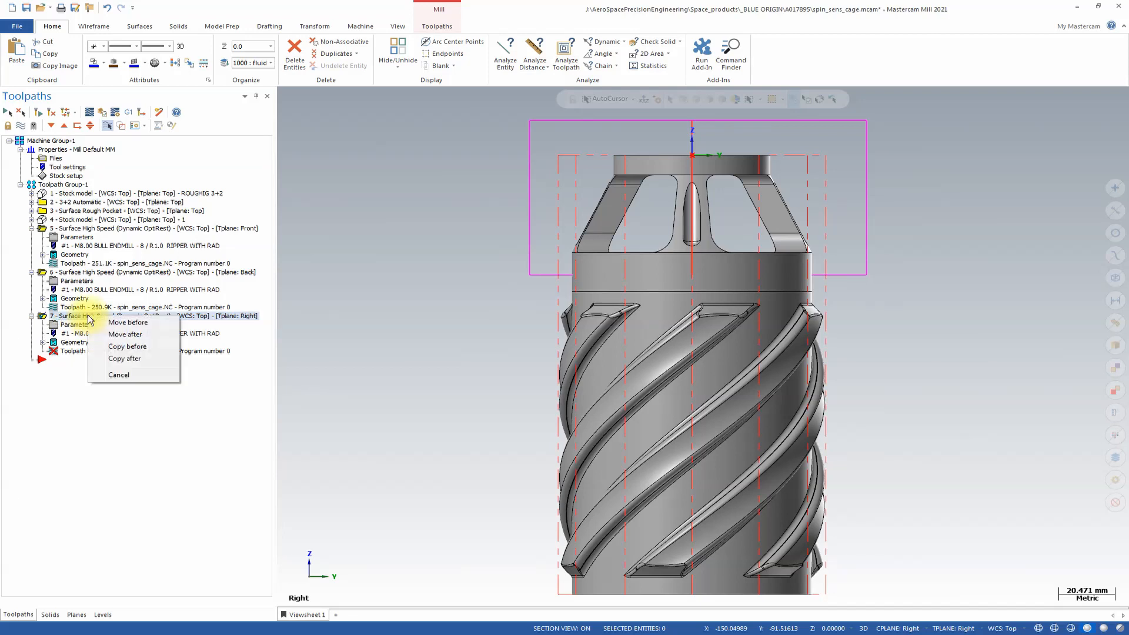
{"action": "left_click", "coordinate": [139, 361]}
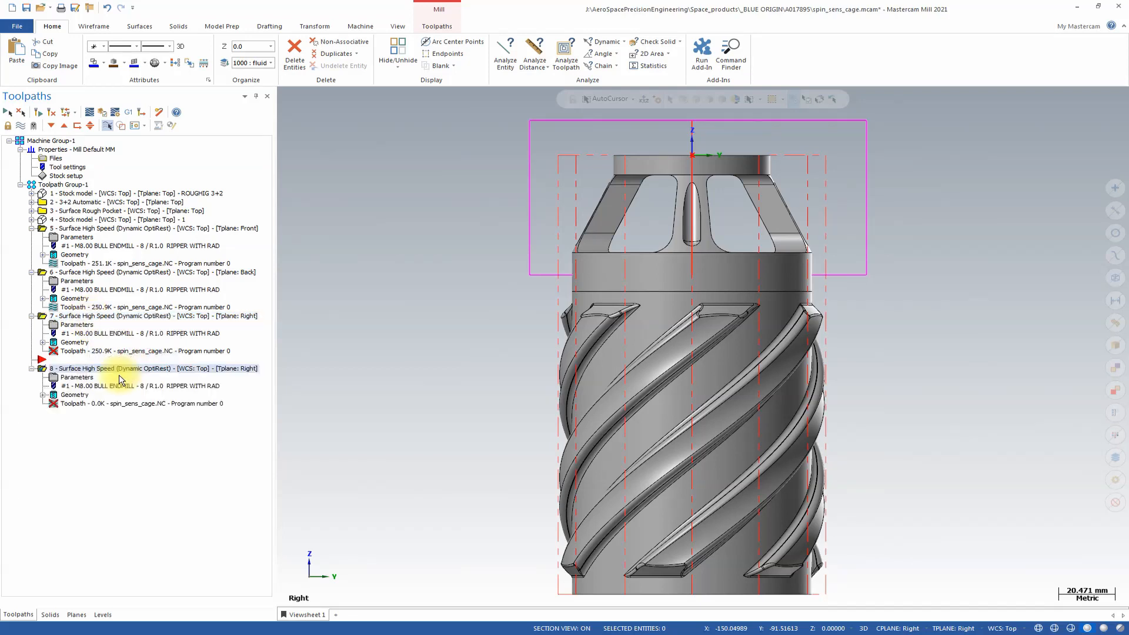
Set the new copy's tool plane to Left and regenerate the Right-plane and Left-plane OptiRough toolpaths.
{"action": "left_click", "coordinate": [77, 378]}
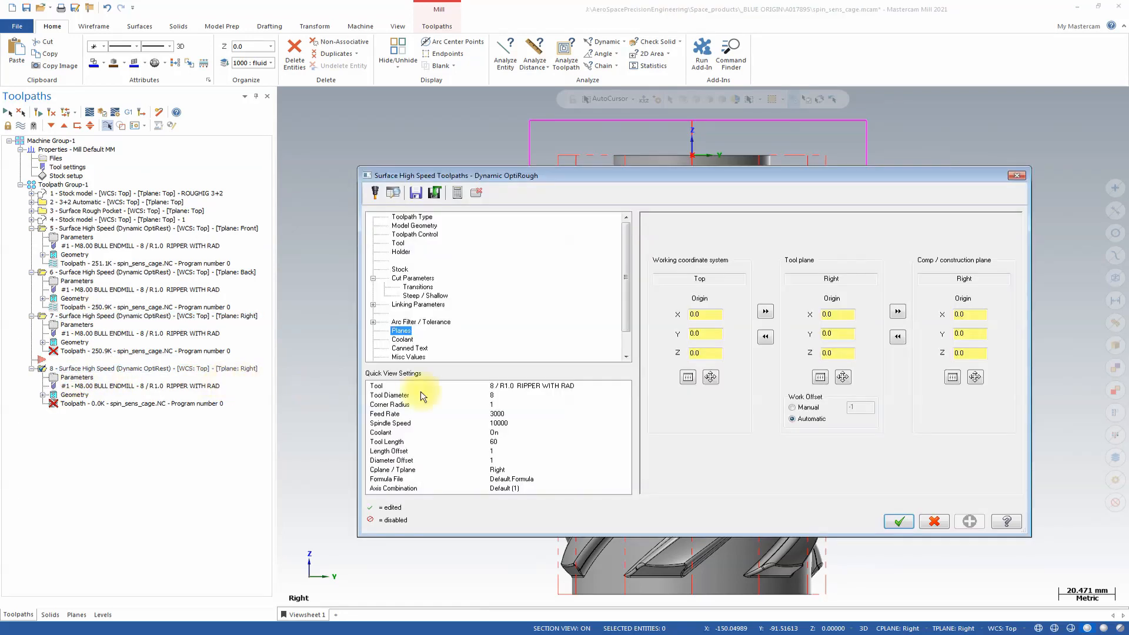
{"action": "left_click", "coordinate": [818, 377]}
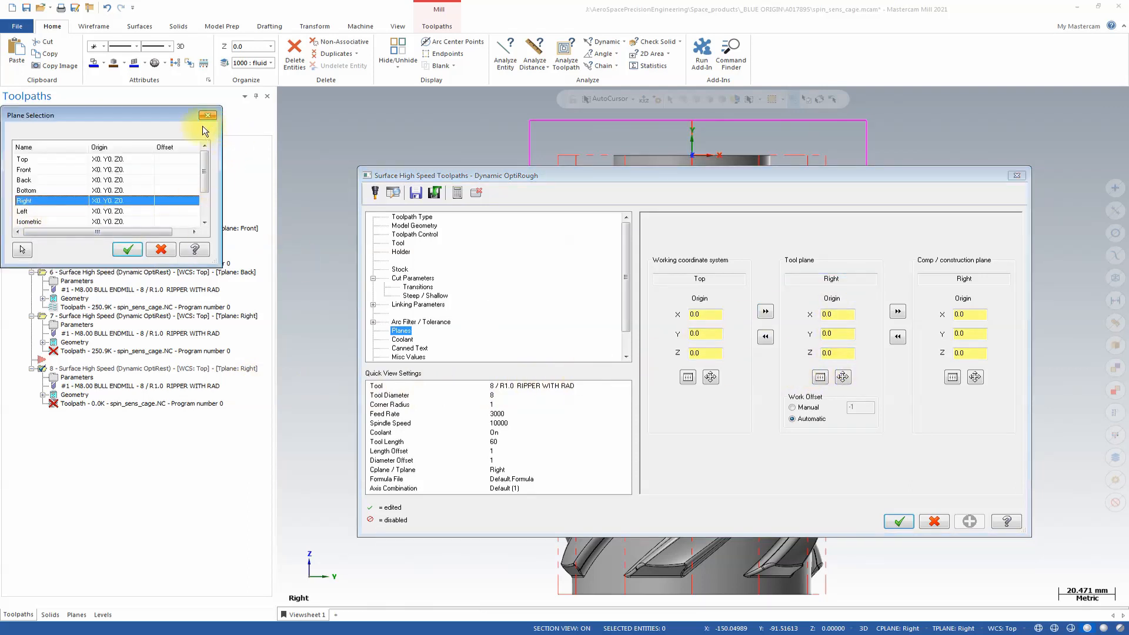
{"action": "left_click", "coordinate": [45, 211]}
{"action": "left_click", "coordinate": [125, 251]}
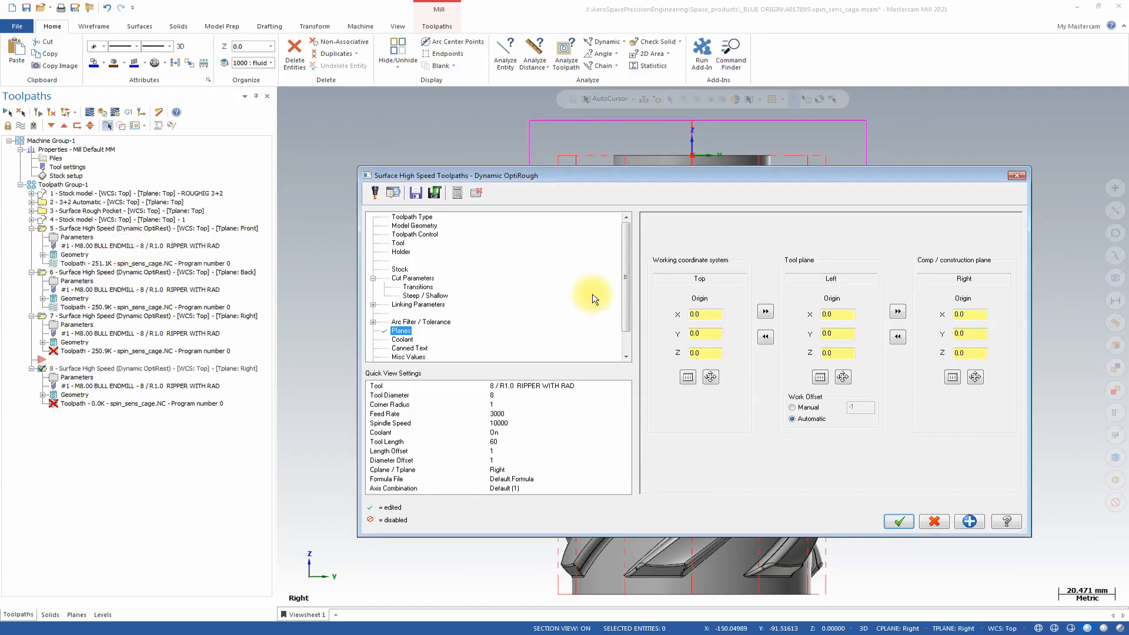
{"action": "left_click", "coordinate": [909, 519]}
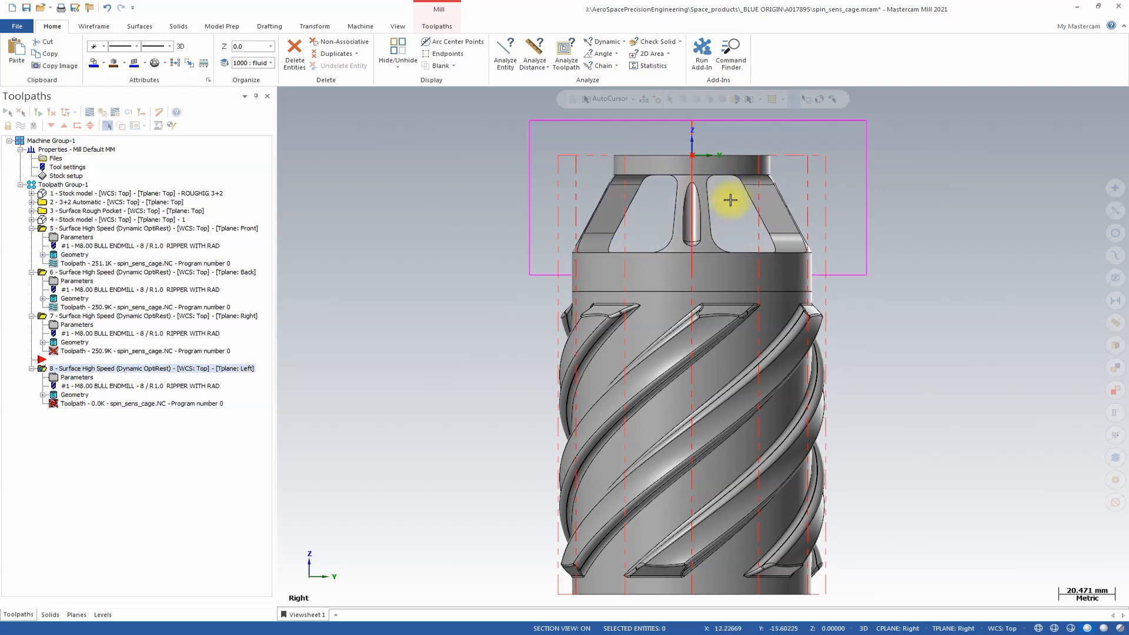
{"action": "middle_click_drag", "start_coordinate": [727, 258], "coordinate": [411, 300]}
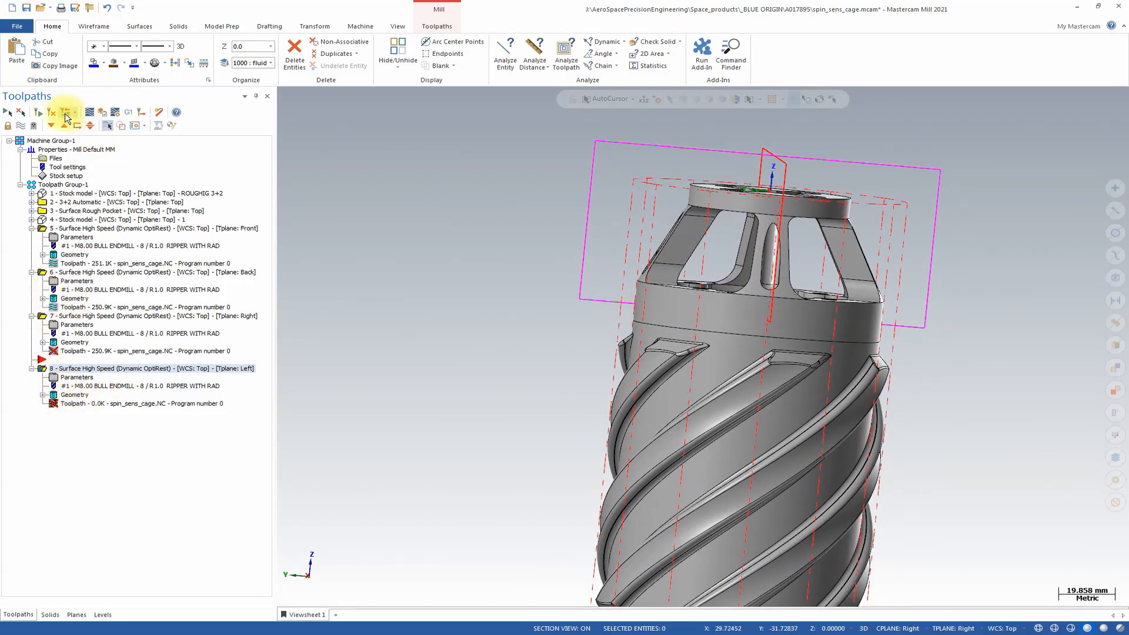
{"action": "left_click", "coordinate": [50, 112]}
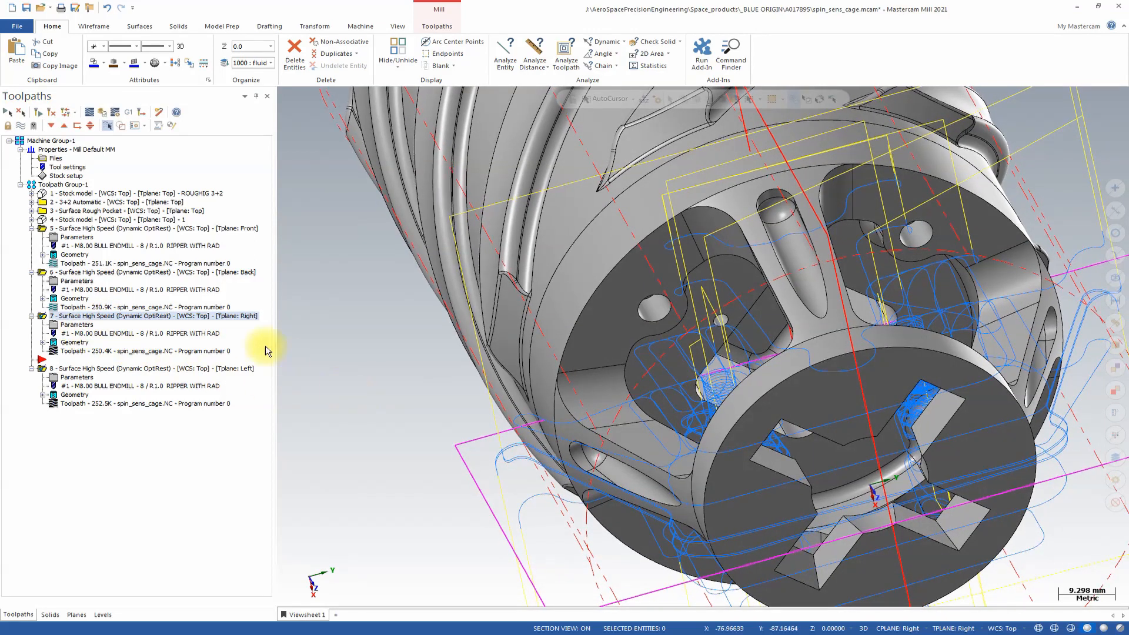
Add a stock model named 2 ahead of the Right-plane OptiRough operation, with stock model 1 as its initial stock shape.
{"action": "left_click", "coordinate": [63, 126]}
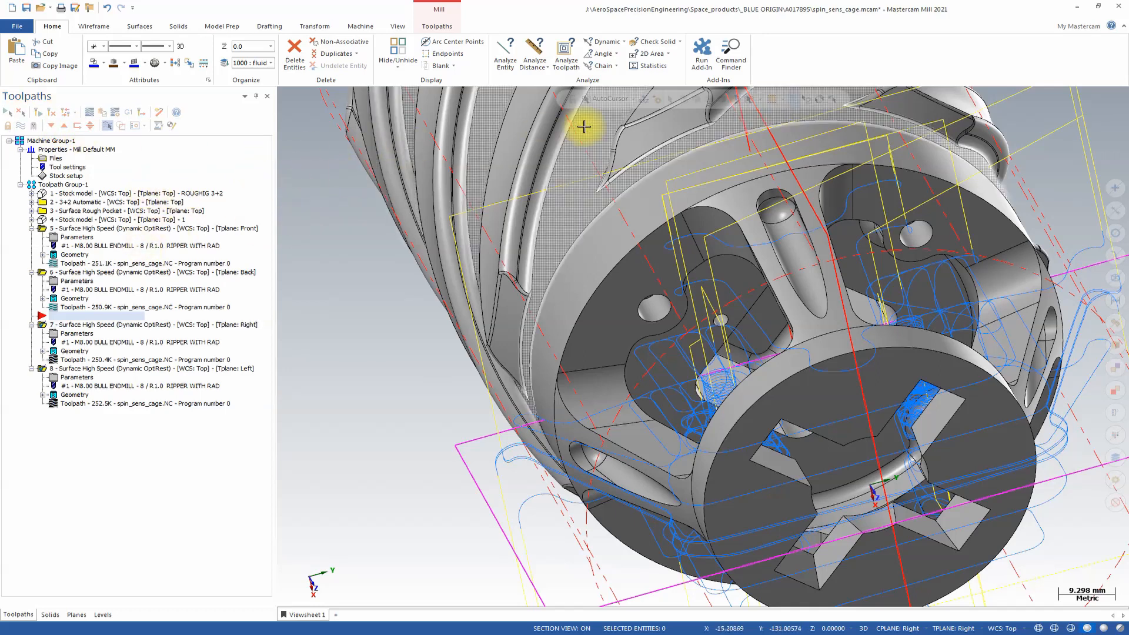
{"action": "left_click", "coordinate": [437, 26]}
{"action": "left_click", "coordinate": [634, 51]}
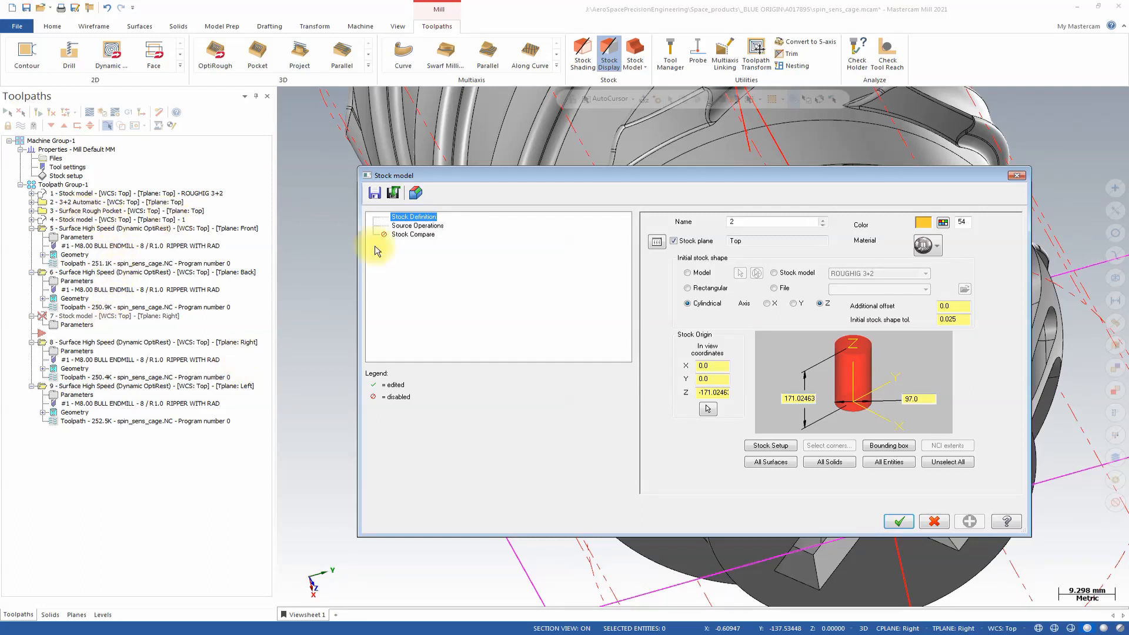
{"action": "left_click", "coordinate": [774, 273]}
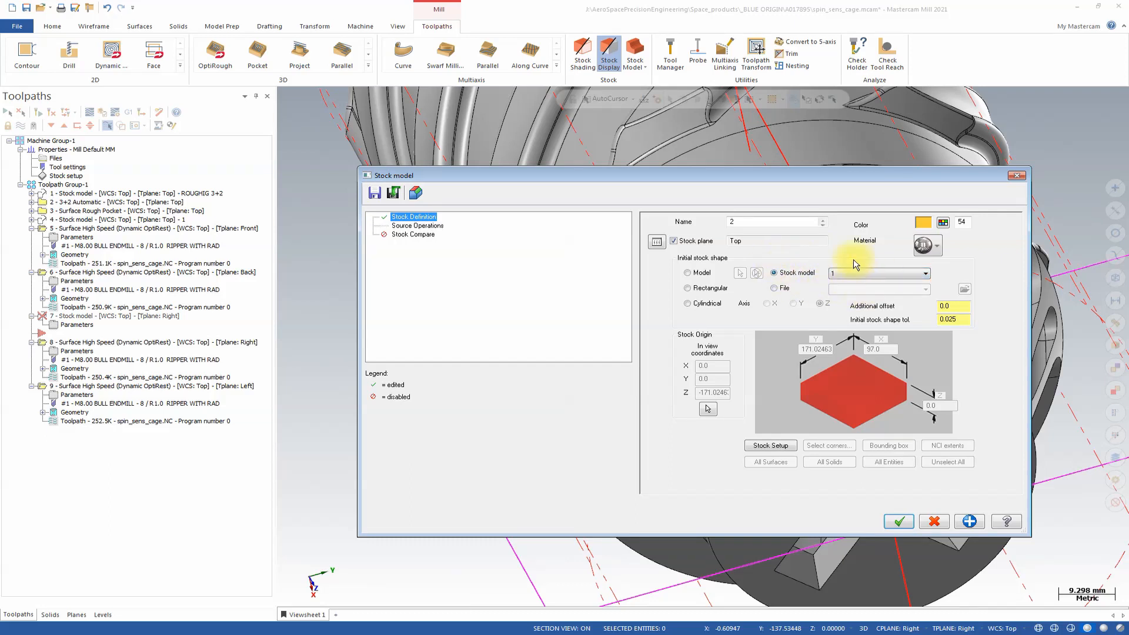
Choose the OptiRough operations that precede the new stock model as its source operations and compute it.
{"action": "left_click", "coordinate": [405, 225]}
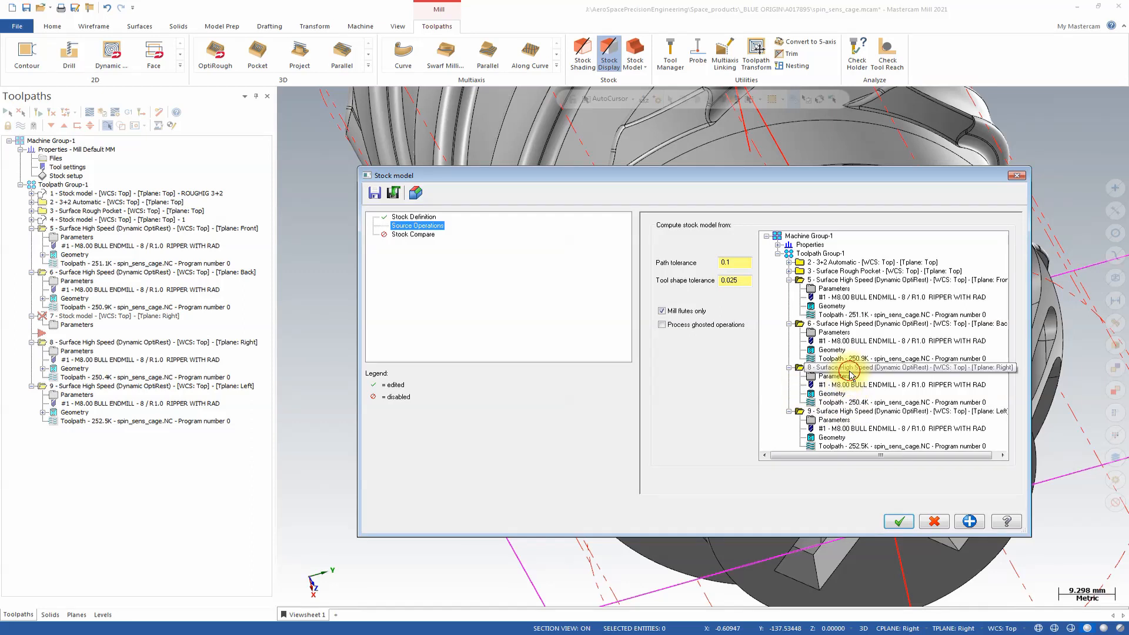
{"action": "left_click", "coordinate": [849, 370]}
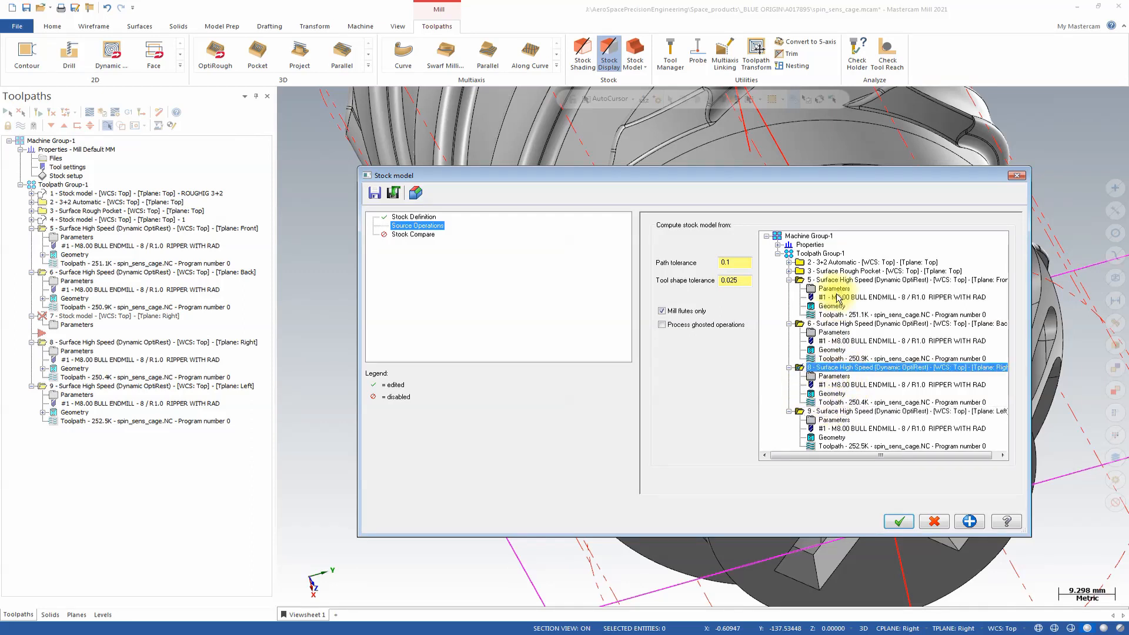
{"action": "left_click", "coordinate": [847, 280]}
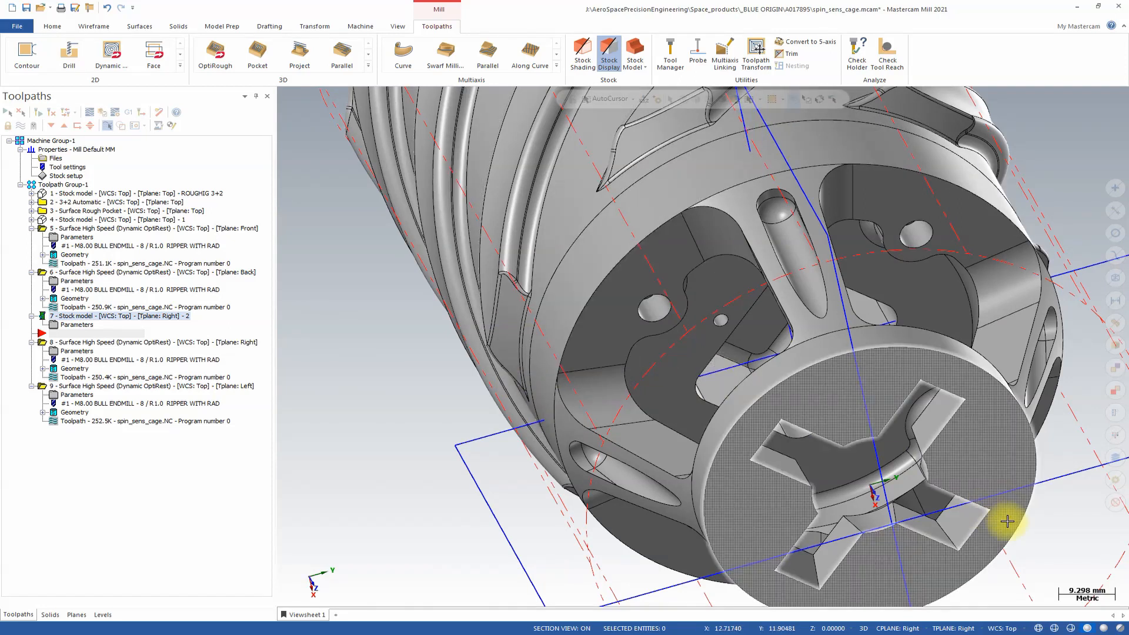
{"action": "left_click", "coordinate": [1070, 627]}
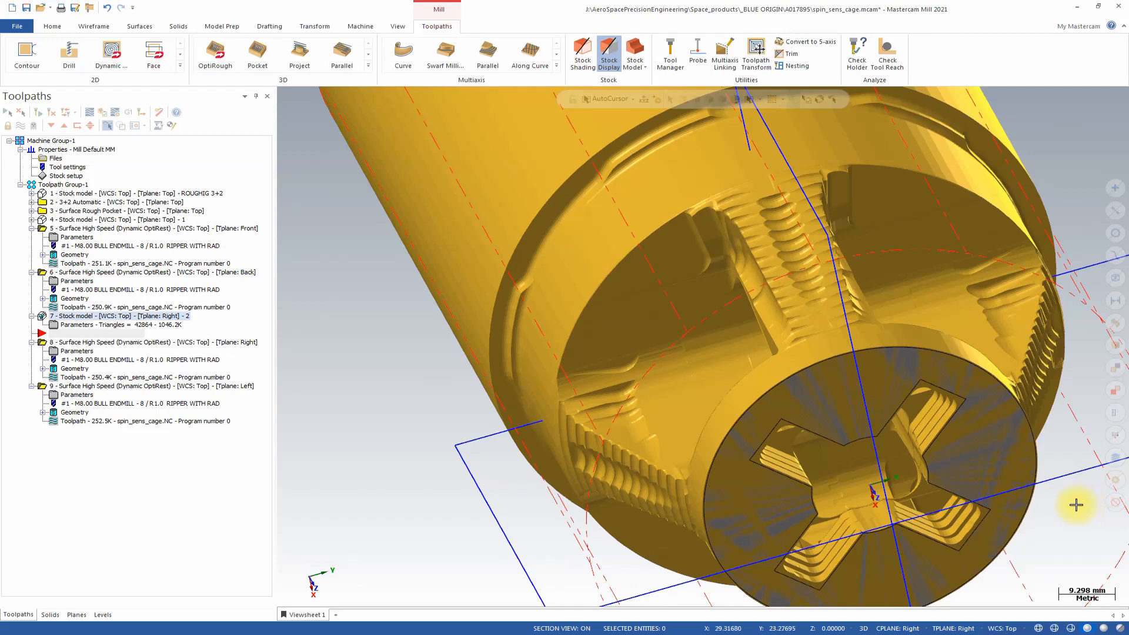
Set the Right-plane OptiRough operation to compute its rest material from stock model 2.
{"action": "scroll", "coordinate": [1074, 505], "scroll_direction": "down", "scroll_amount": 2}
{"action": "middle_click_drag", "start_coordinate": [1073, 505], "coordinate": [737, 490]}
{"action": "scroll", "coordinate": [736, 490], "scroll_direction": "up", "scroll_amount": 2}
{"action": "left_click", "coordinate": [75, 350]}
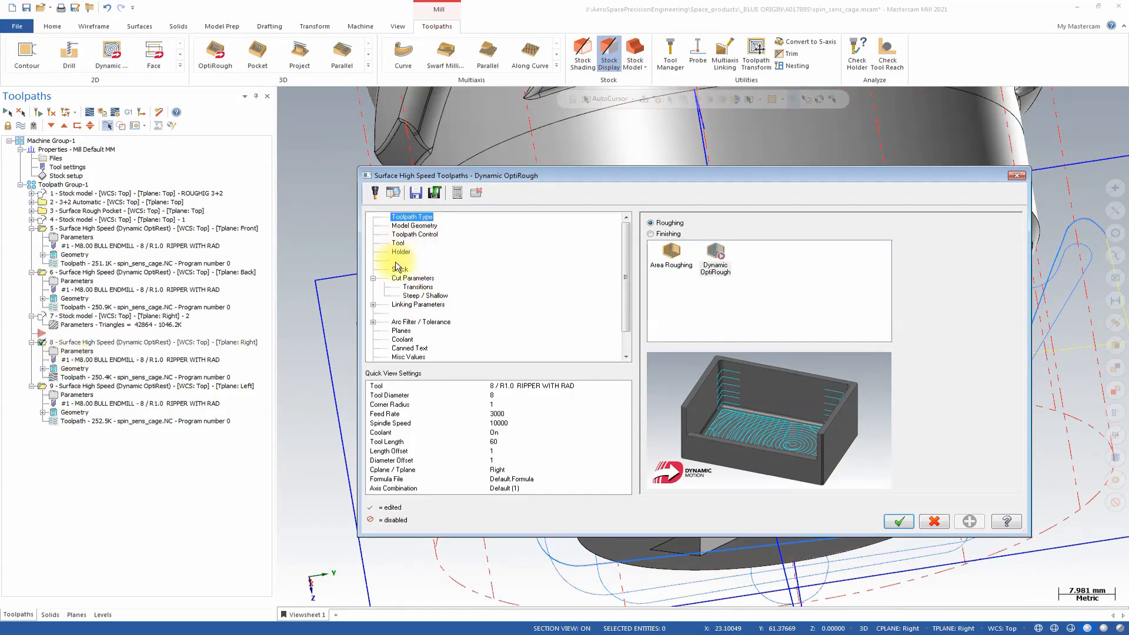
{"action": "left_click", "coordinate": [399, 268]}
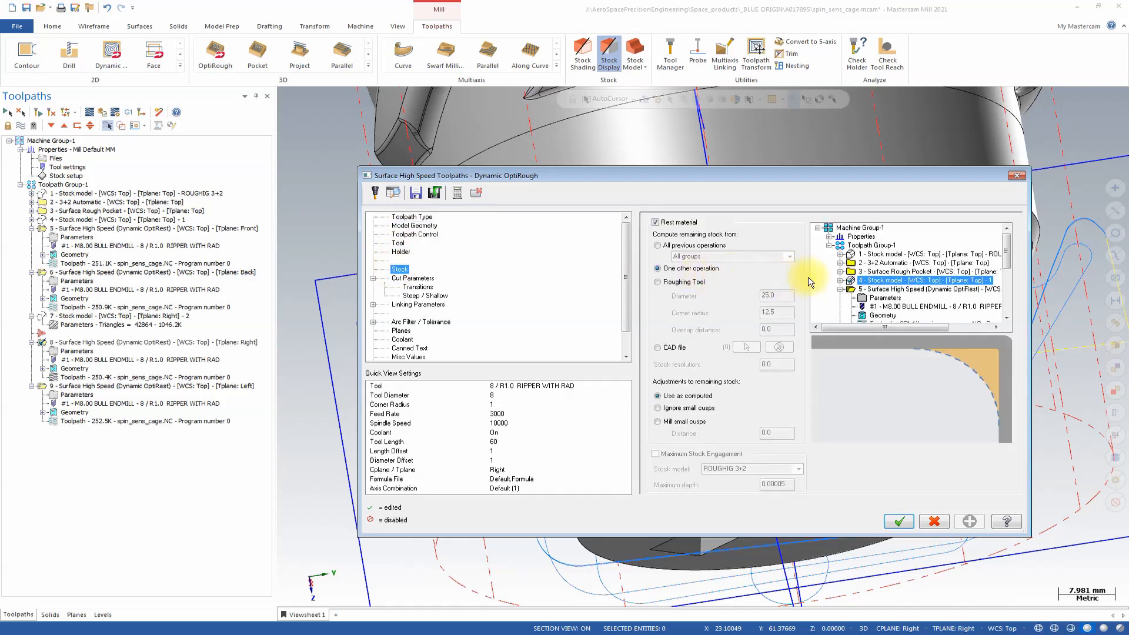
{"action": "left_click_drag", "start_coordinate": [1007, 240], "coordinate": [1004, 287]}
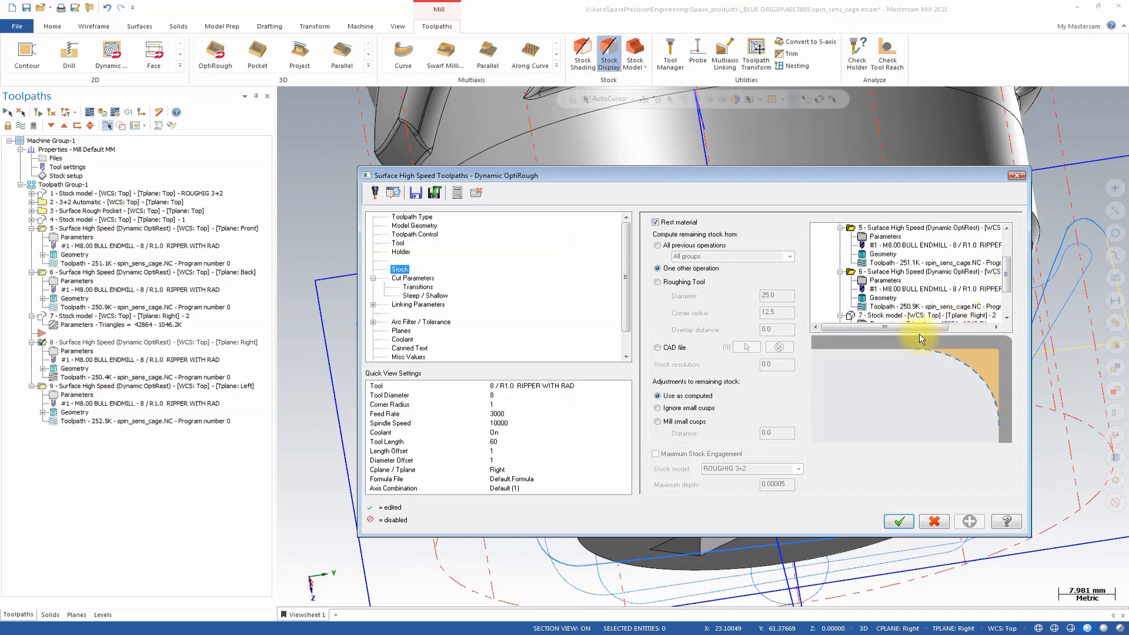
{"action": "left_click", "coordinate": [901, 316]}
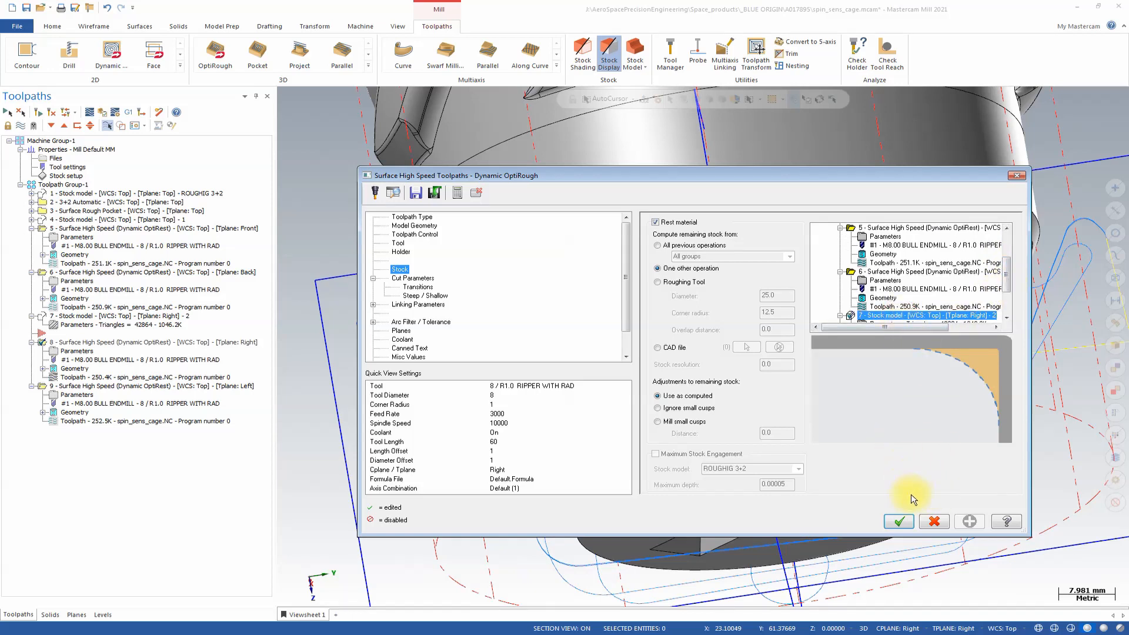
{"action": "left_click", "coordinate": [899, 522]}
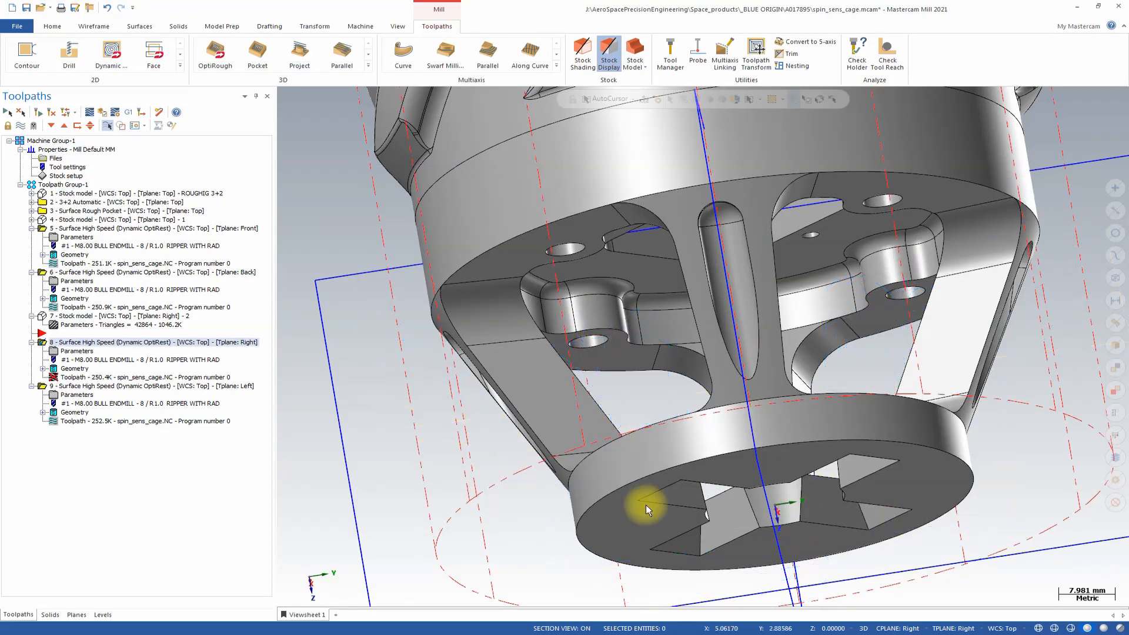
Set the Left-plane OptiRough operation's rest material source to stock model 2 and regenerate the Right-plane and Left-plane toolpaths.
{"action": "left_click", "coordinate": [78, 396]}
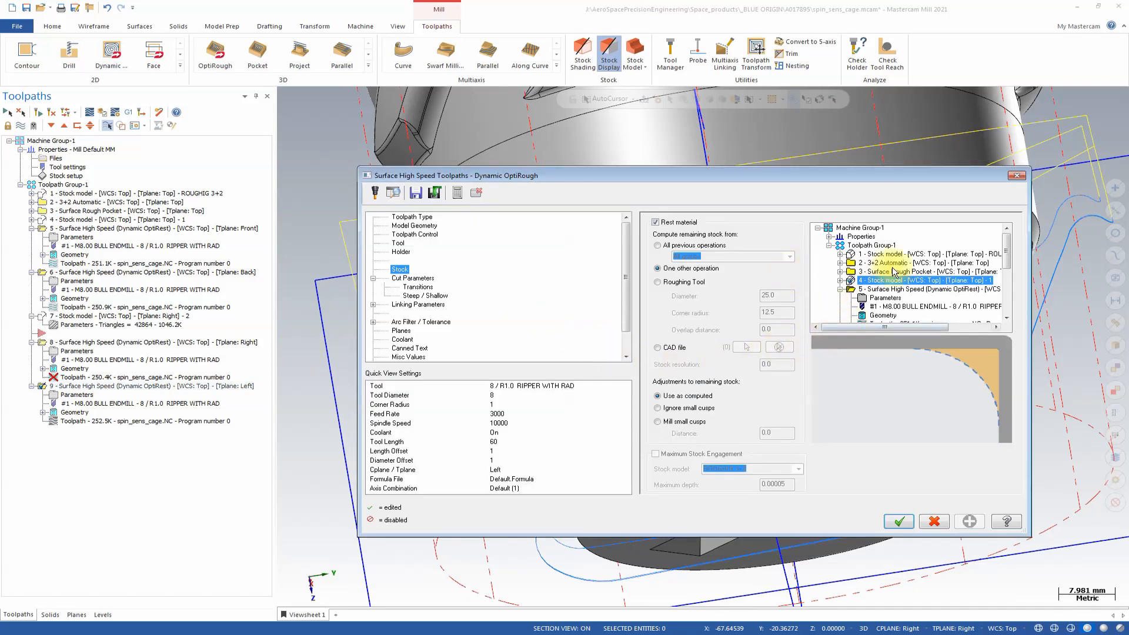
{"action": "scroll", "coordinate": [1006, 282], "scroll_direction": "down", "scroll_amount": 2}
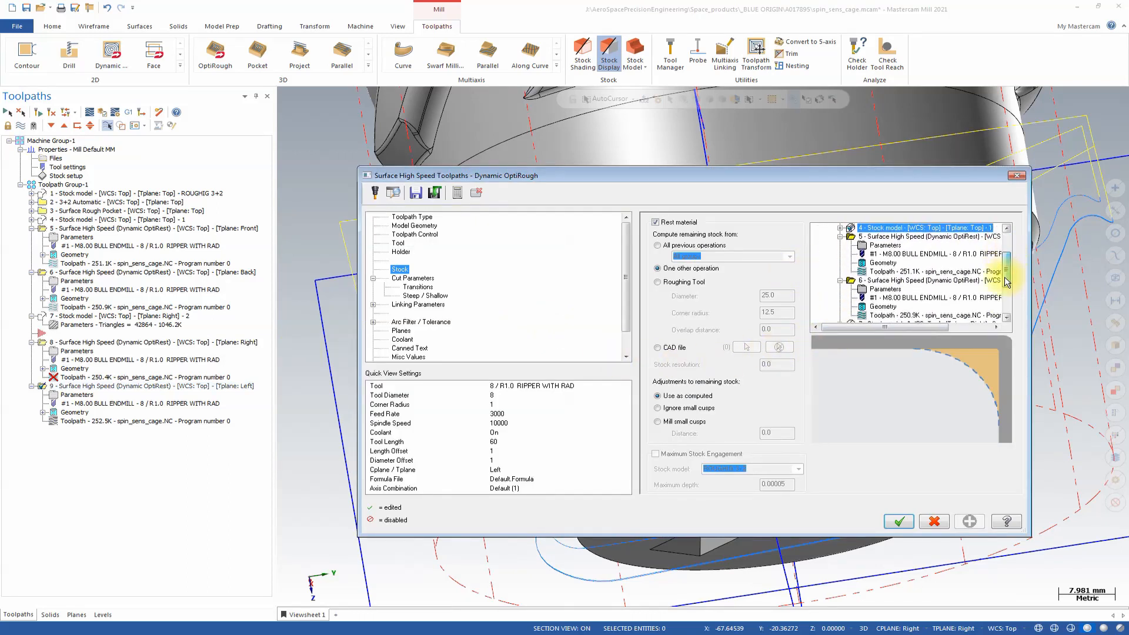
{"action": "scroll", "coordinate": [1006, 281], "scroll_direction": "down", "scroll_amount": 1}
{"action": "left_click", "coordinate": [901, 307]}
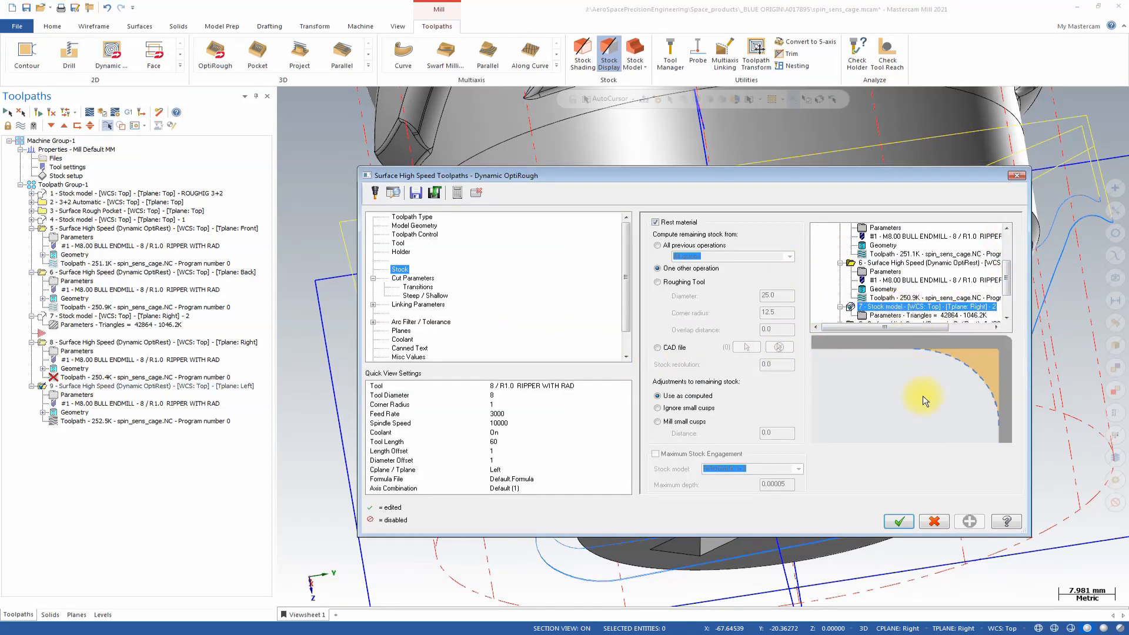
{"action": "left_click", "coordinate": [899, 521]}
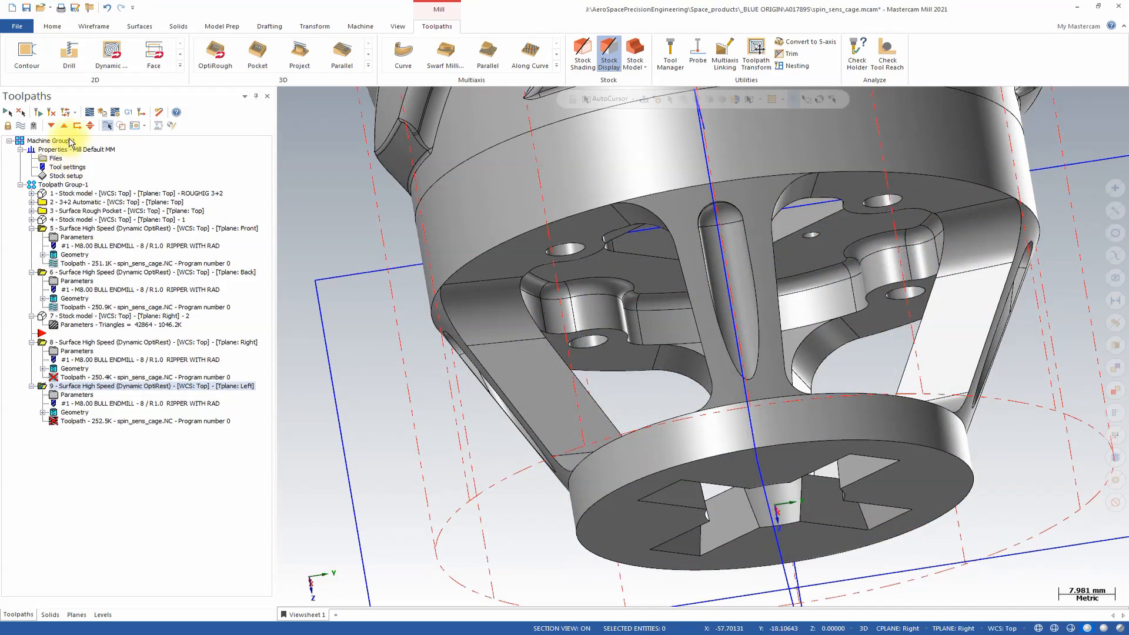
{"action": "left_click", "coordinate": [37, 116]}
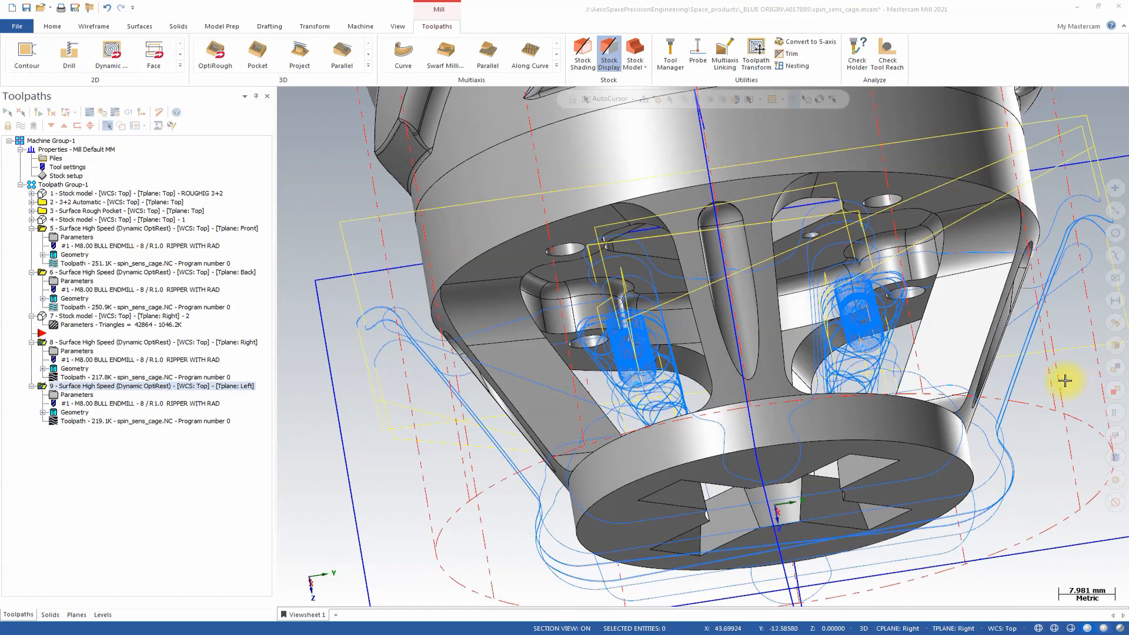
Hide the OptiRest - BOUNDARIES level so the containment rectangles are not displayed around the cage.
{"action": "middle_click_drag", "start_coordinate": [1074, 378], "coordinate": [561, 446]}
{"action": "left_click", "coordinate": [102, 615]}
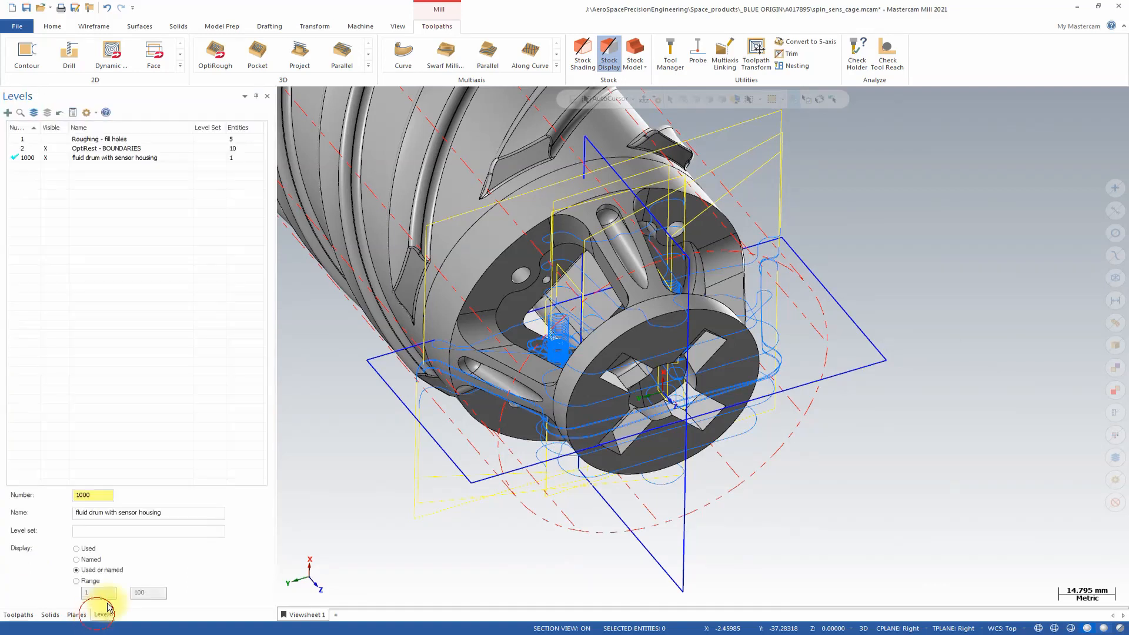
{"action": "left_click", "coordinate": [46, 149]}
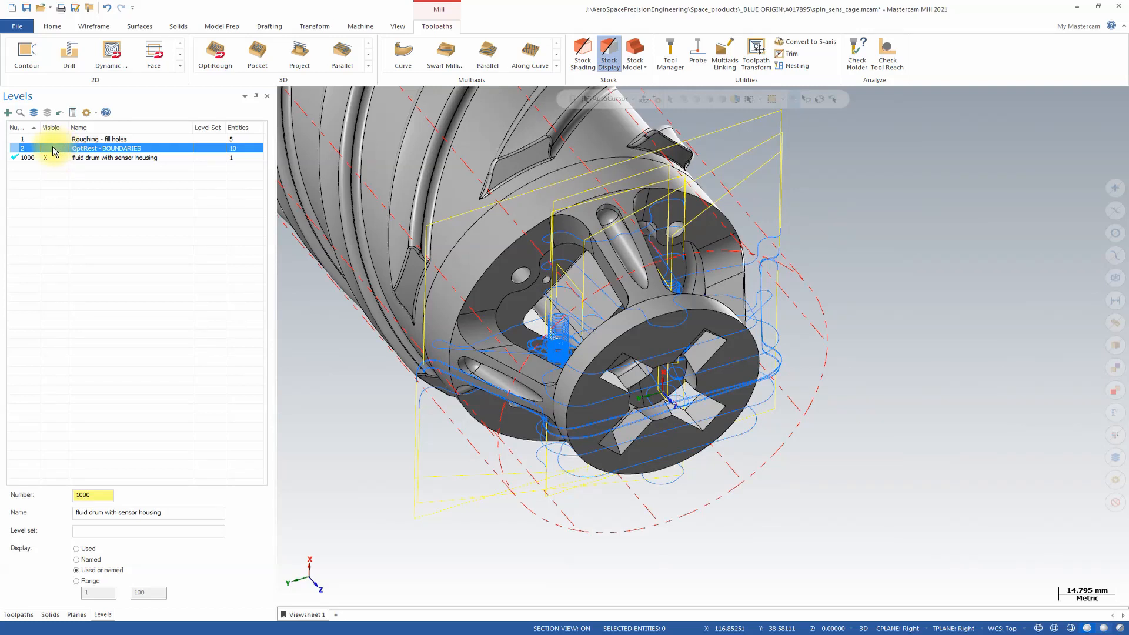
Return to the toolpath list and collapse the Front, Back, Right and Left OptiRough operations.
{"action": "left_click", "coordinate": [17, 615]}
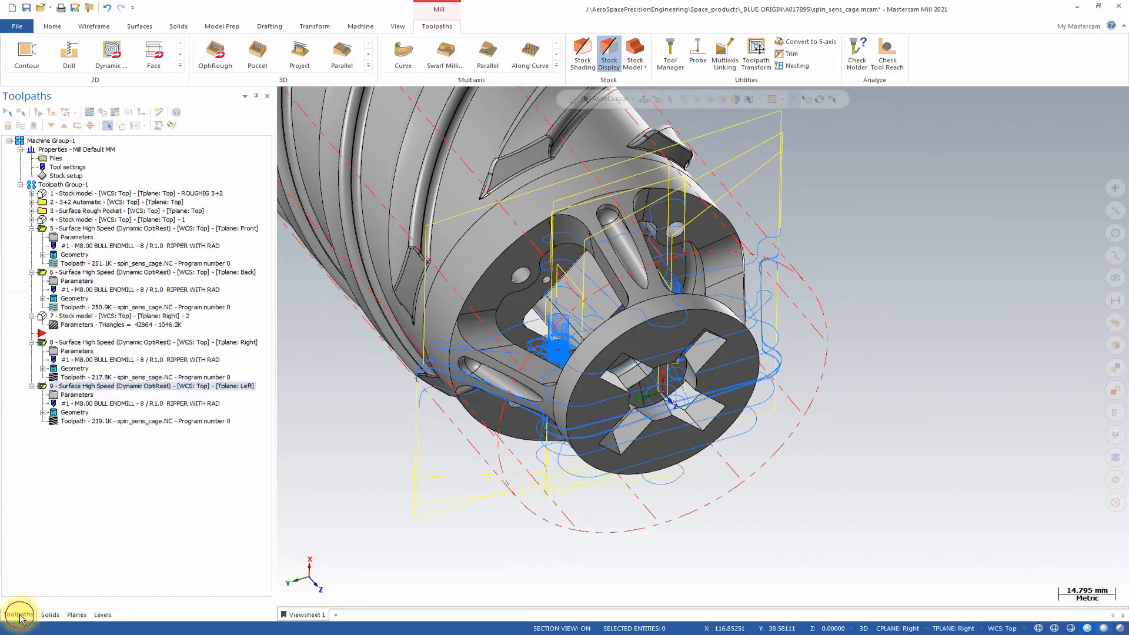
{"action": "left_click", "coordinate": [31, 228]}
{"action": "left_click", "coordinate": [31, 237]}
{"action": "left_click", "coordinate": [31, 272]}
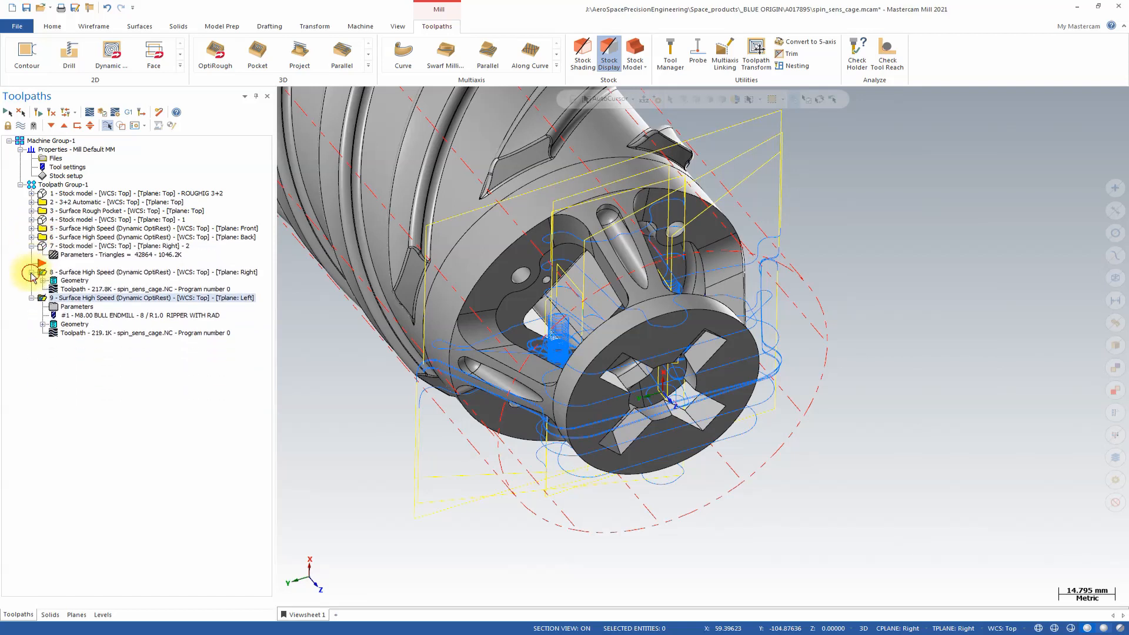
{"action": "left_click", "coordinate": [31, 280]}
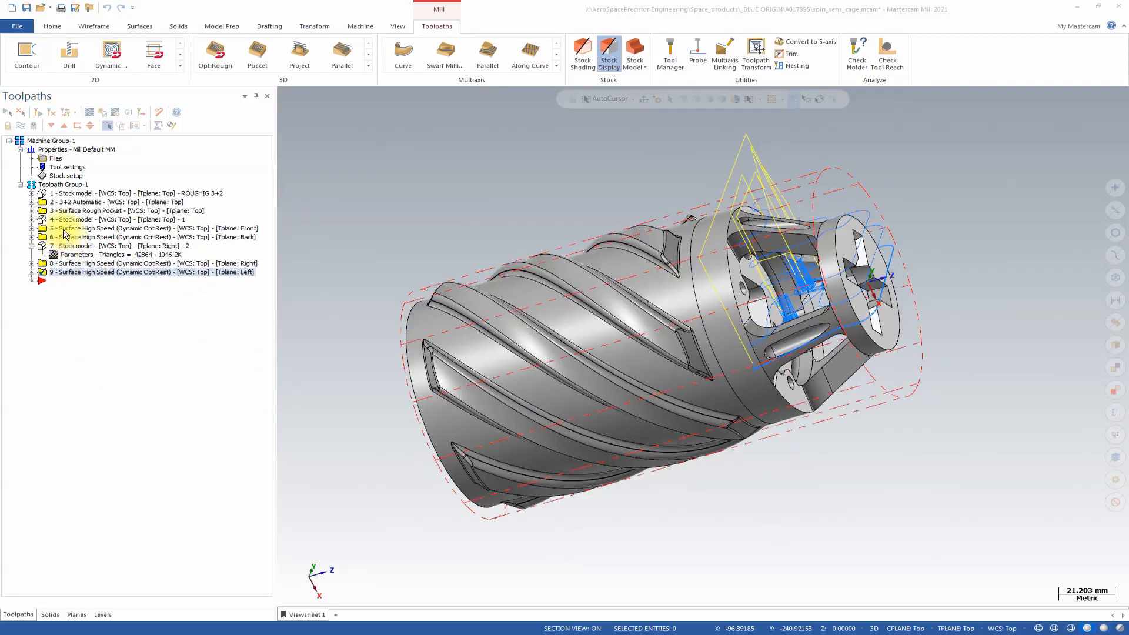
Examine the OptiRough toolpaths together with stock model 2, and compare them with the finished cage from several angles.
{"action": "left_click", "coordinate": [65, 229], "text": "shift"}
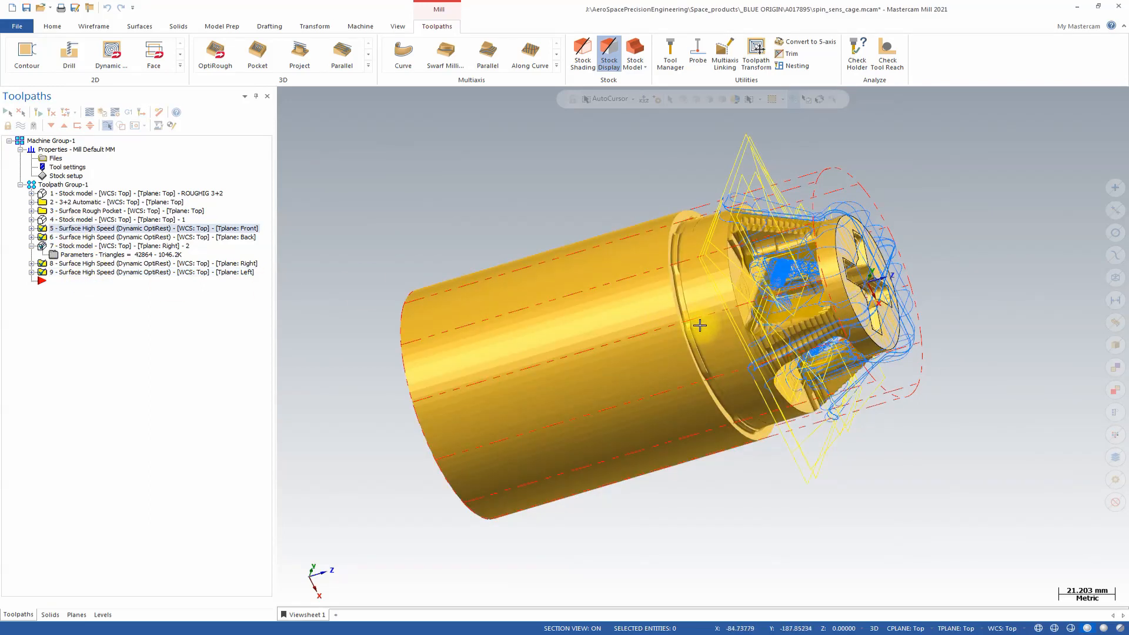
{"action": "left_click", "coordinate": [683, 265]}
{"action": "middle_click_drag", "start_coordinate": [630, 283], "coordinate": [459, 295]}
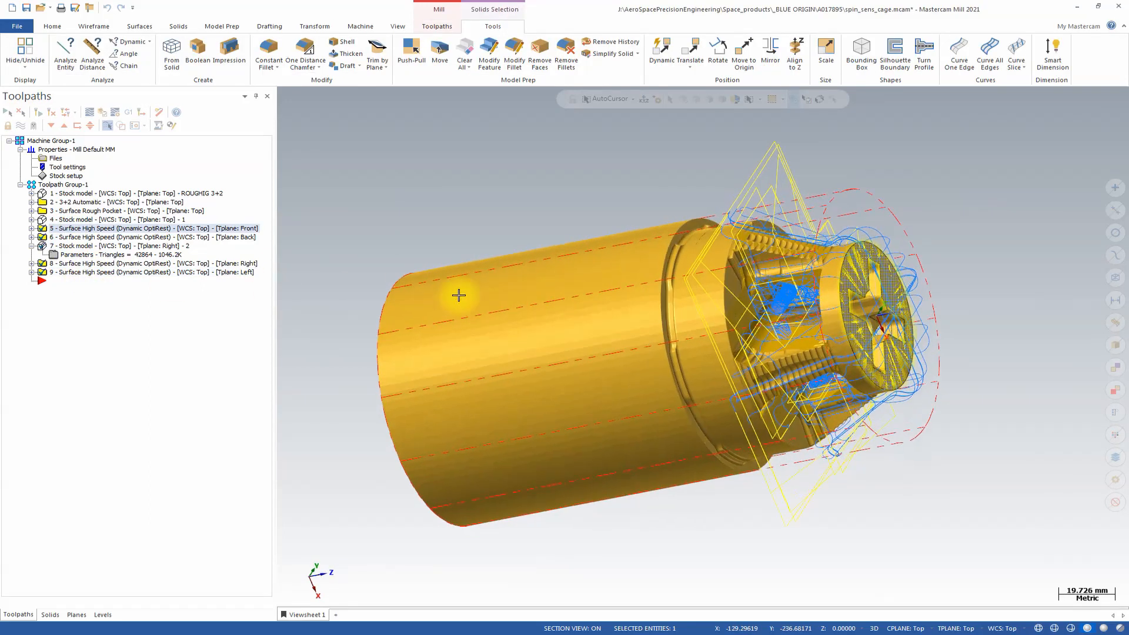
{"action": "left_click", "coordinate": [124, 272]}
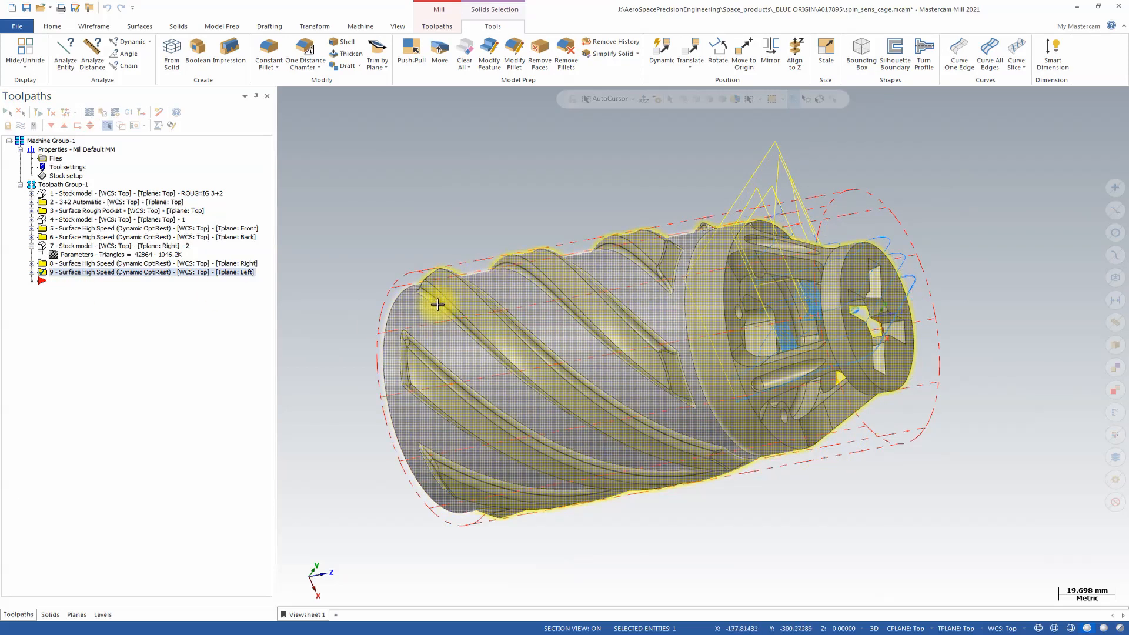
{"action": "middle_click_drag", "start_coordinate": [629, 400], "coordinate": [711, 294]}
{"action": "left_click", "coordinate": [714, 282]}
{"action": "middle_click_drag", "start_coordinate": [803, 228], "coordinate": [868, 160]}
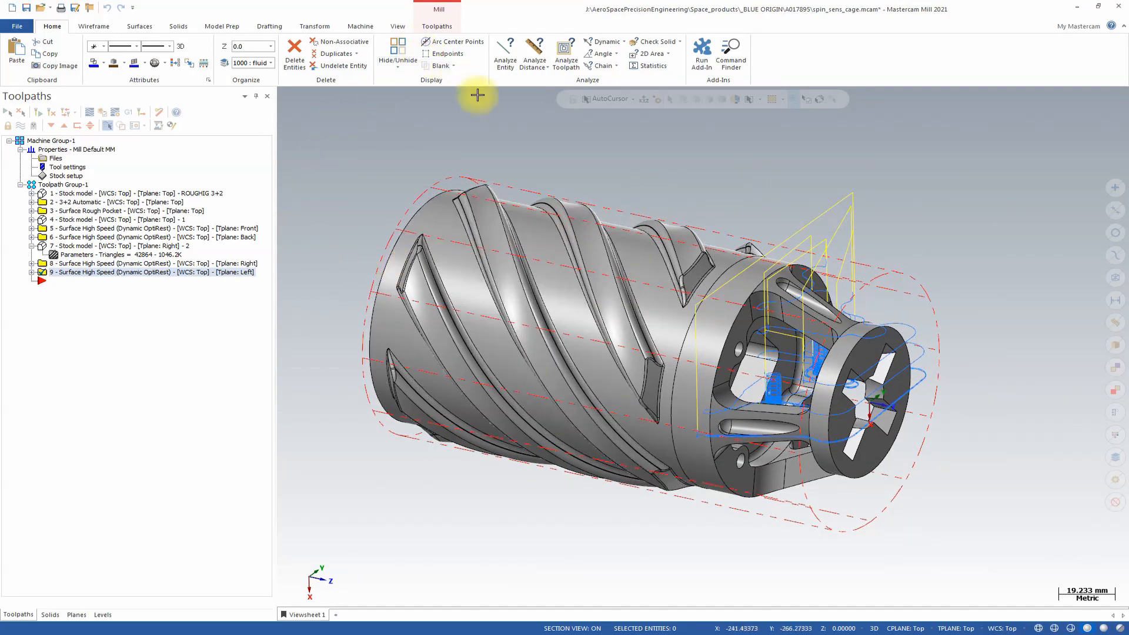
Start a new stock model after the Left-plane OptiRough operation, using stock model 2 as the initial stock shape.
{"action": "middle_click_drag", "start_coordinate": [542, 156], "coordinate": [546, 157]}
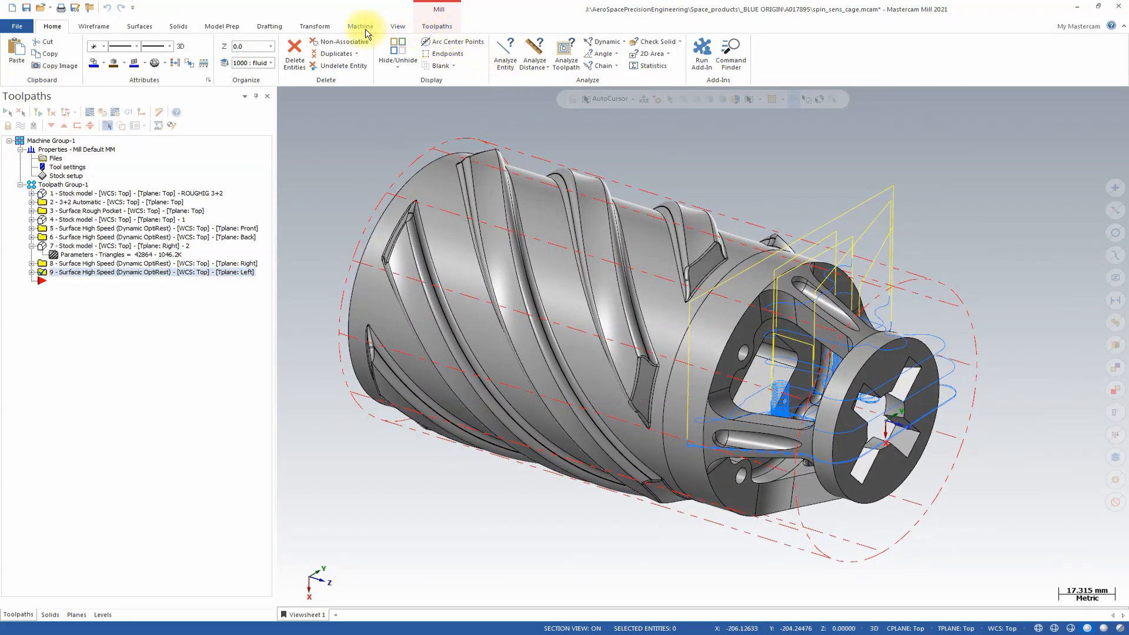
{"action": "left_click", "coordinate": [422, 26]}
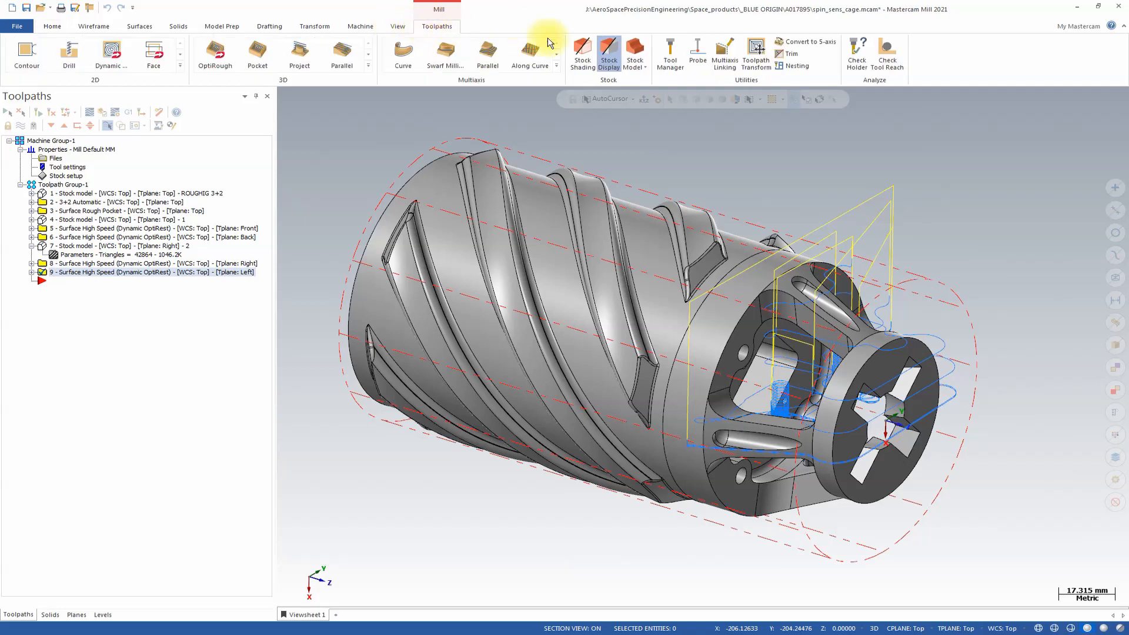
{"action": "left_click", "coordinate": [635, 52]}
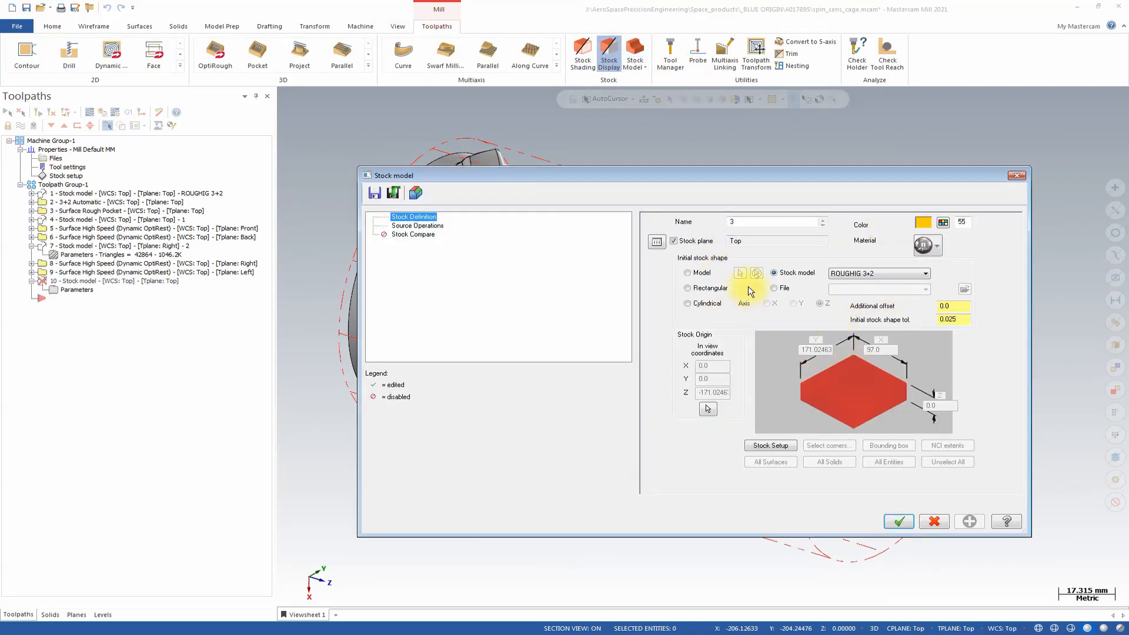
{"action": "left_click", "coordinate": [849, 273]}
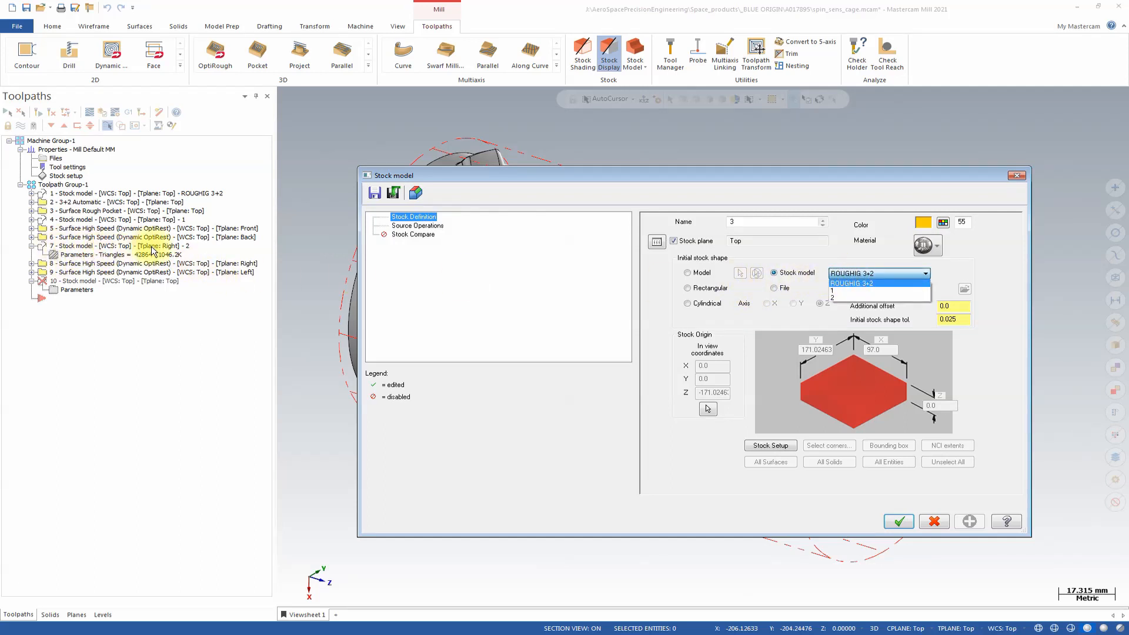
{"action": "left_click", "coordinate": [861, 297]}
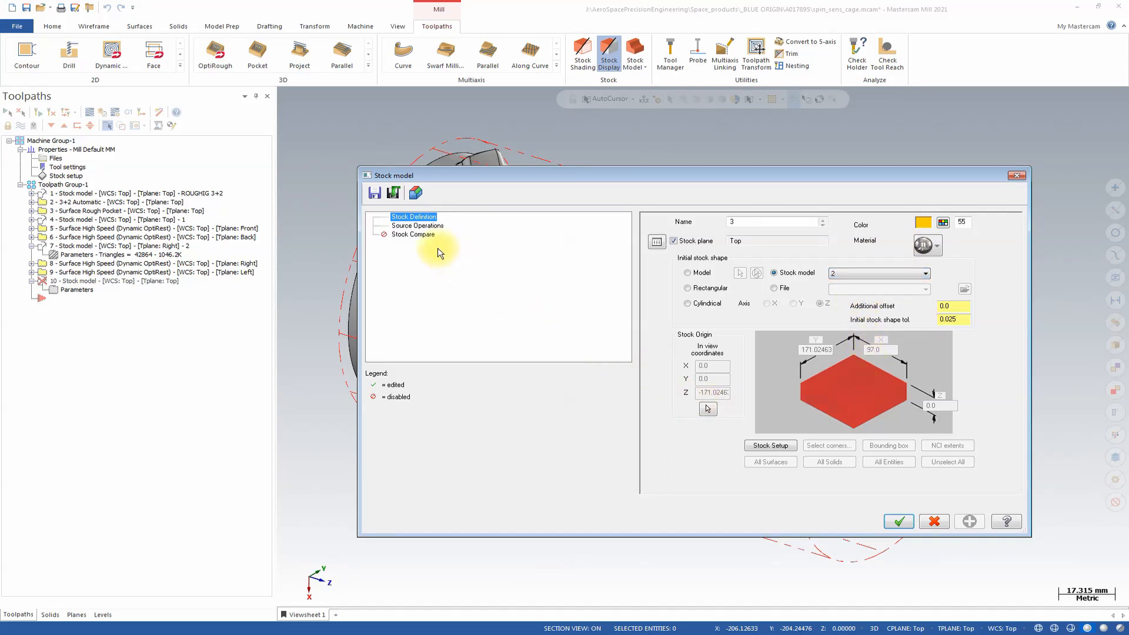
Include the Right-plane and Left-plane OptiRough operations as source operations for the new stock model.
{"action": "left_click", "coordinate": [417, 227]}
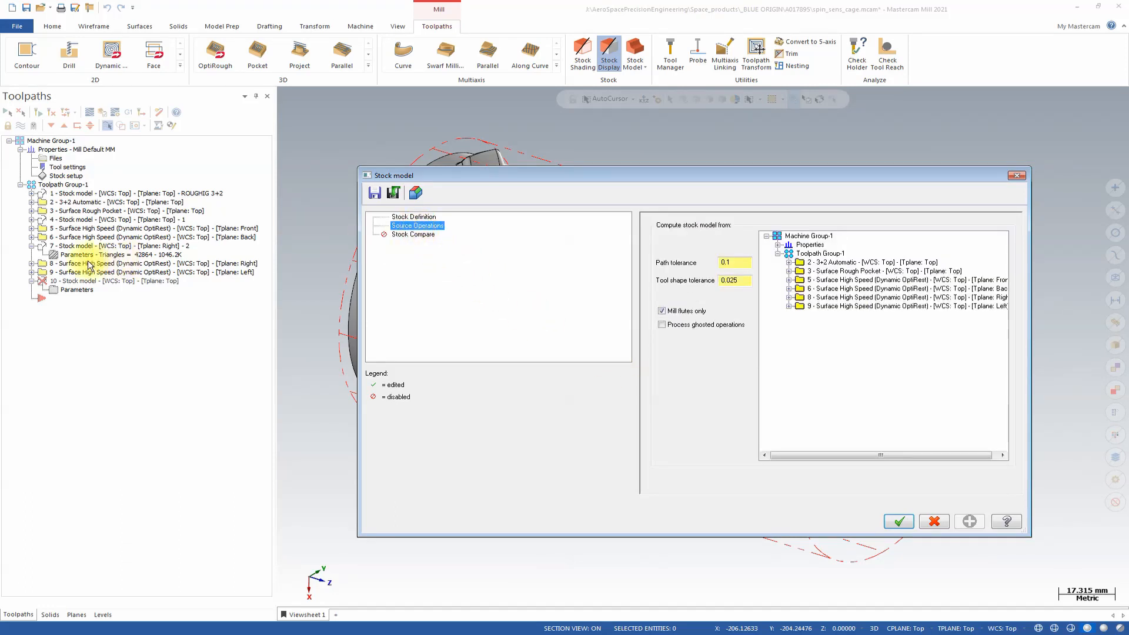
{"action": "left_click", "coordinate": [815, 298]}
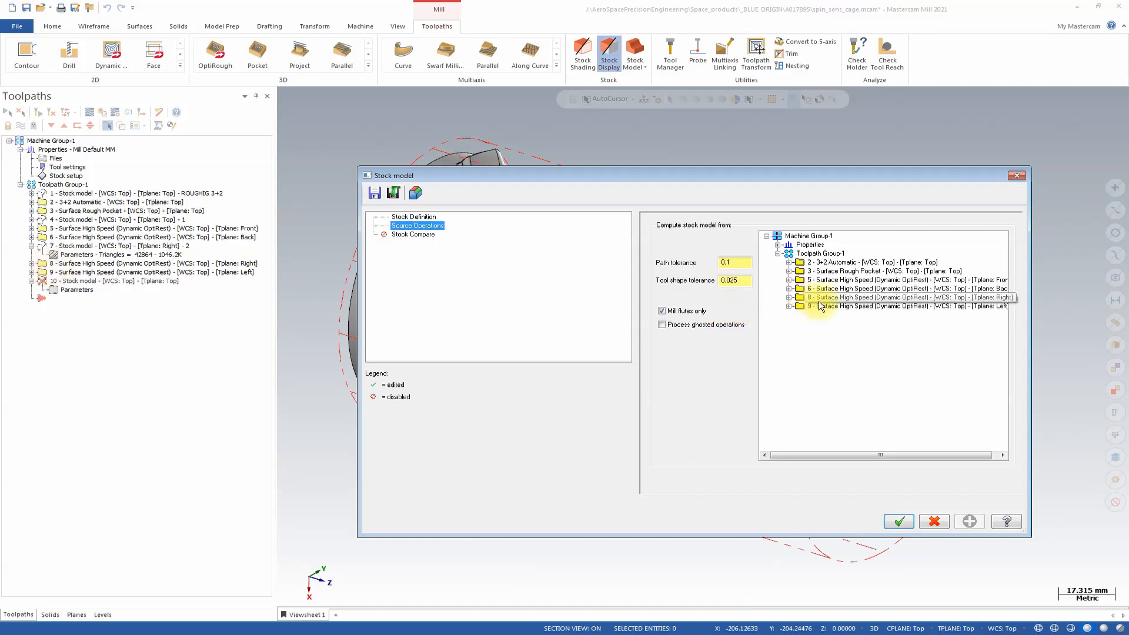
{"action": "left_click", "coordinate": [820, 306]}
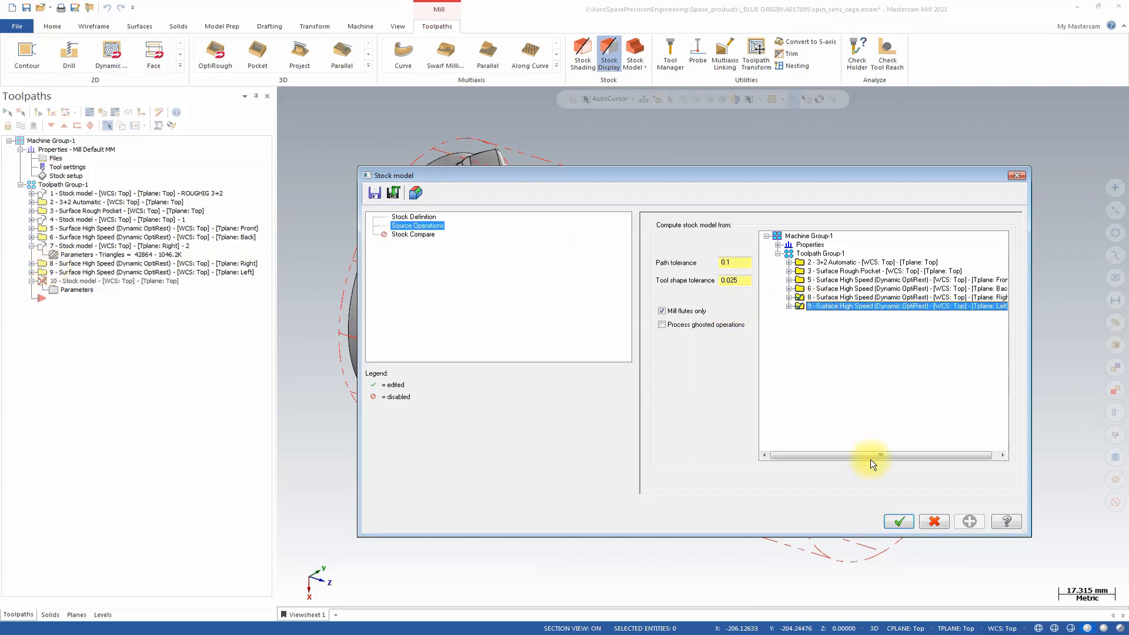
Set the new stock model's color to light lavender 56 and create it.
{"action": "left_click", "coordinate": [413, 217]}
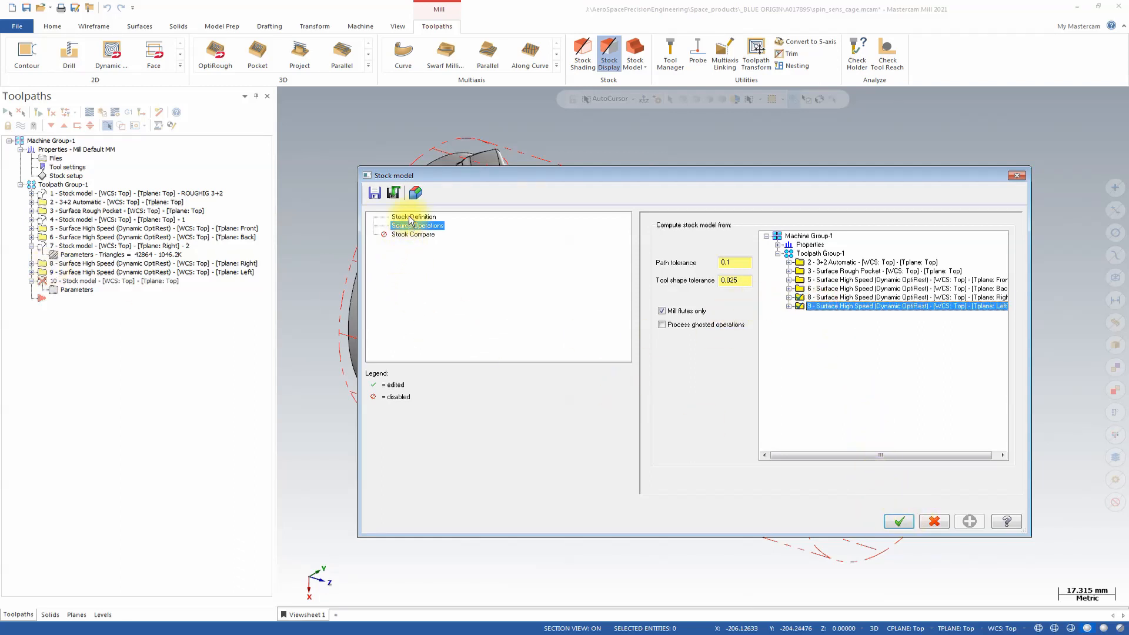
{"action": "left_click", "coordinate": [942, 221]}
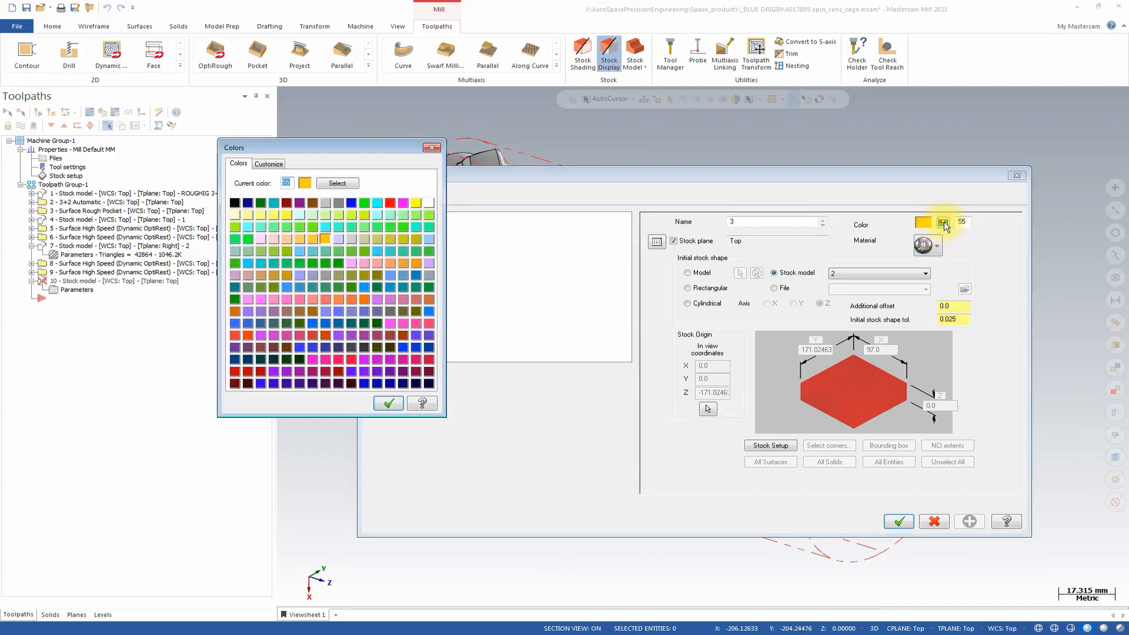
{"action": "left_click", "coordinate": [340, 238]}
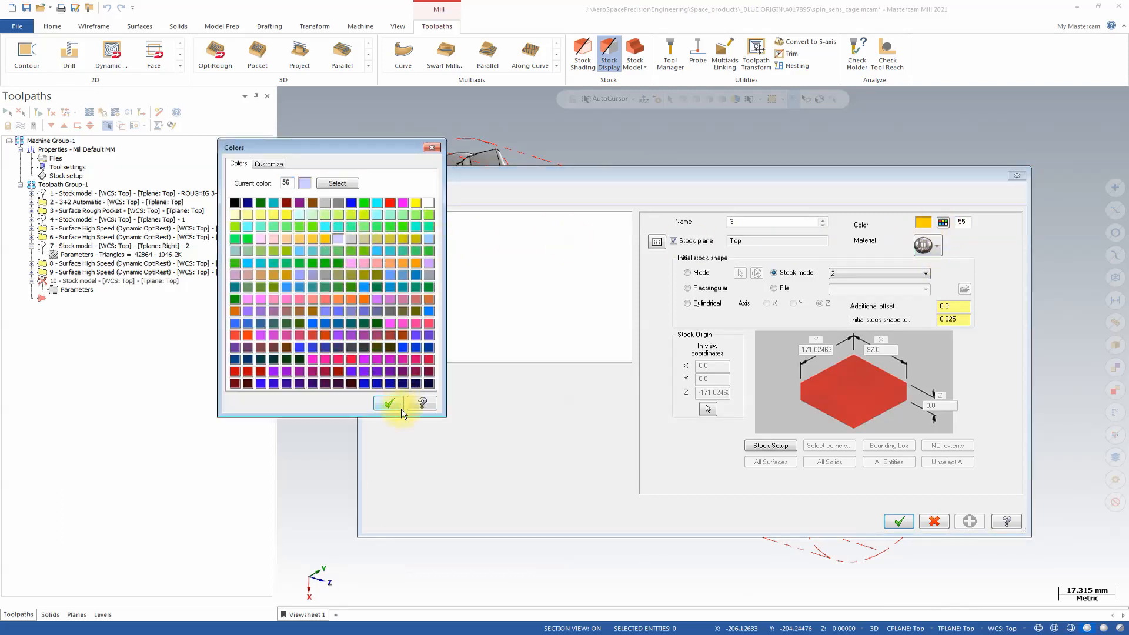
{"action": "left_click", "coordinate": [395, 404]}
{"action": "left_click", "coordinate": [906, 522]}
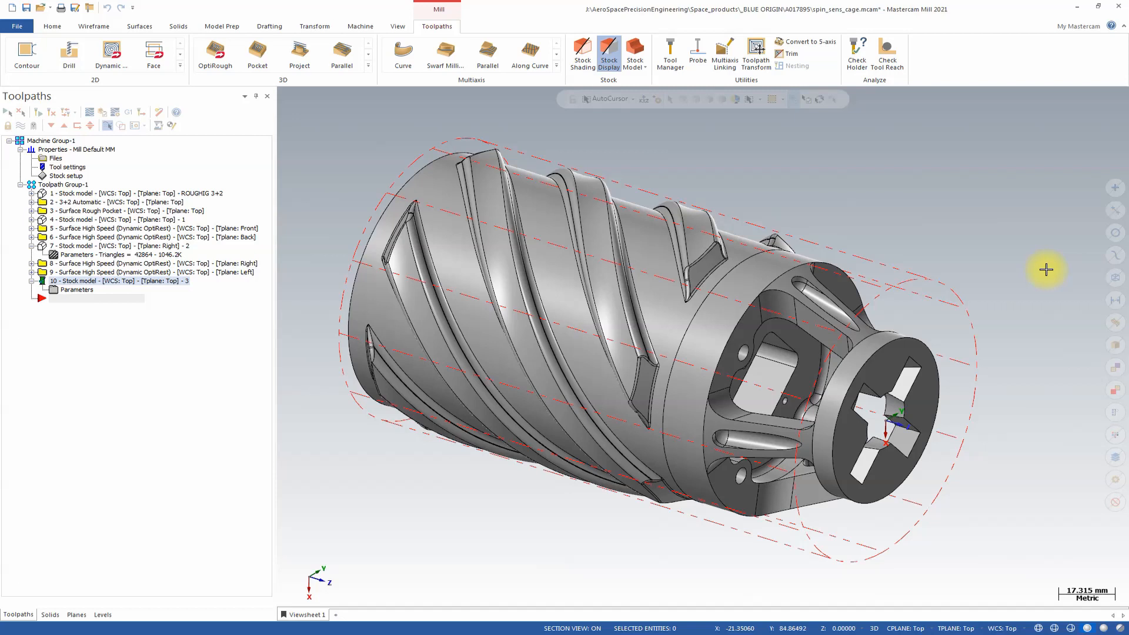
Inspect the remaining material on stock model 3 and change stock model 2's color to light blue 69.
{"action": "left_click", "coordinate": [1066, 623]}
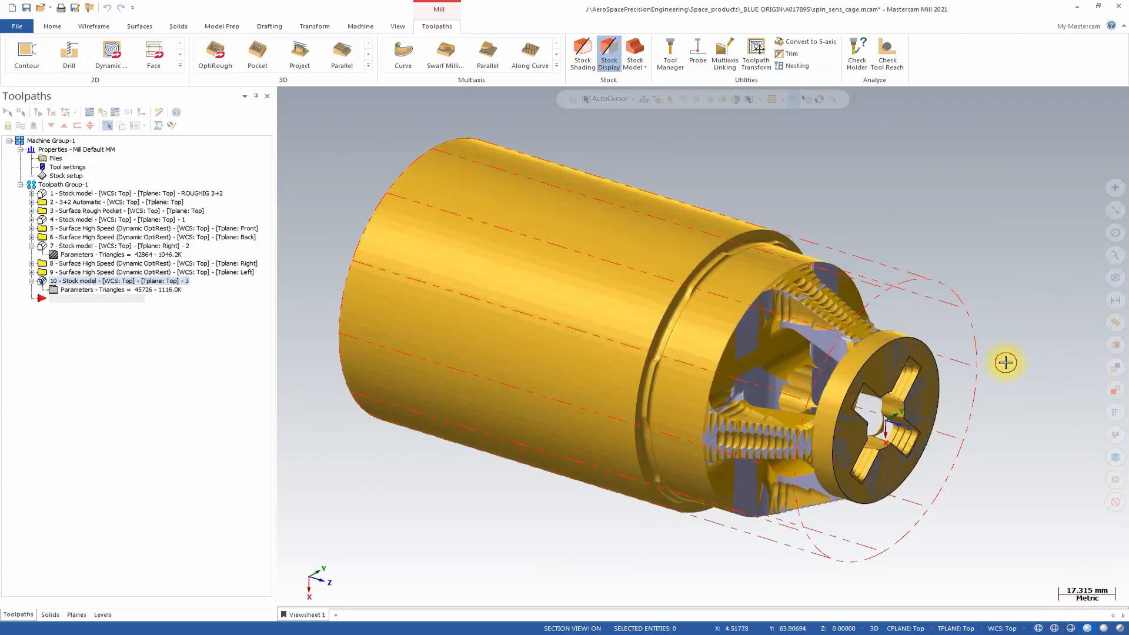
{"action": "scroll", "coordinate": [1004, 361], "scroll_direction": "up", "scroll_amount": 2}
{"action": "middle_click_drag", "start_coordinate": [1005, 362], "coordinate": [868, 284]}
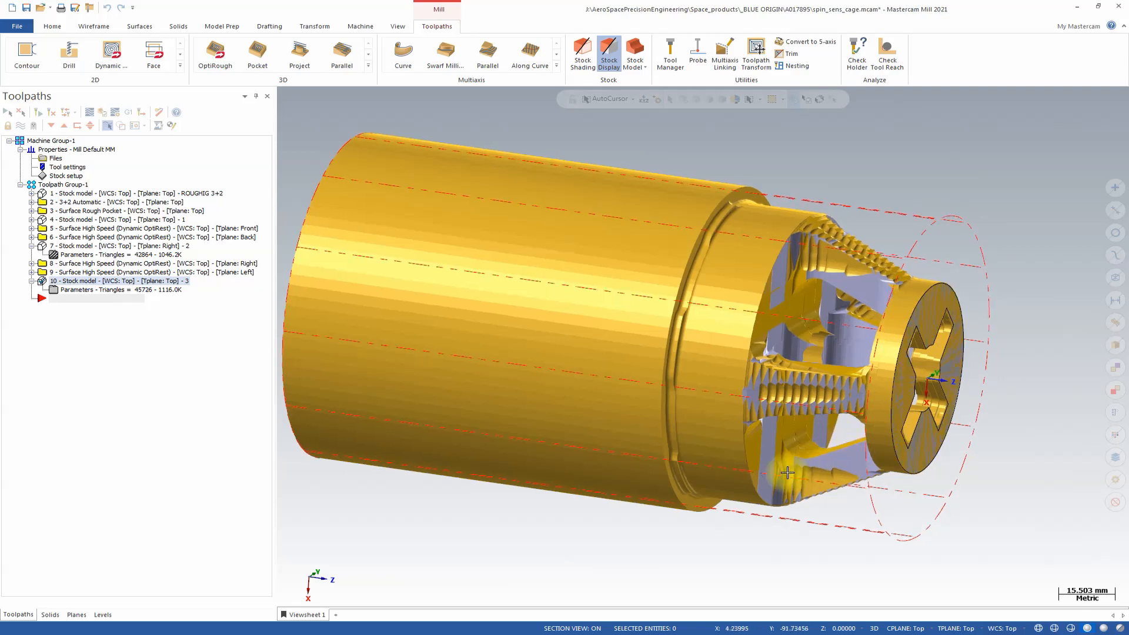
{"action": "middle_click_drag", "start_coordinate": [823, 447], "coordinate": [932, 382]}
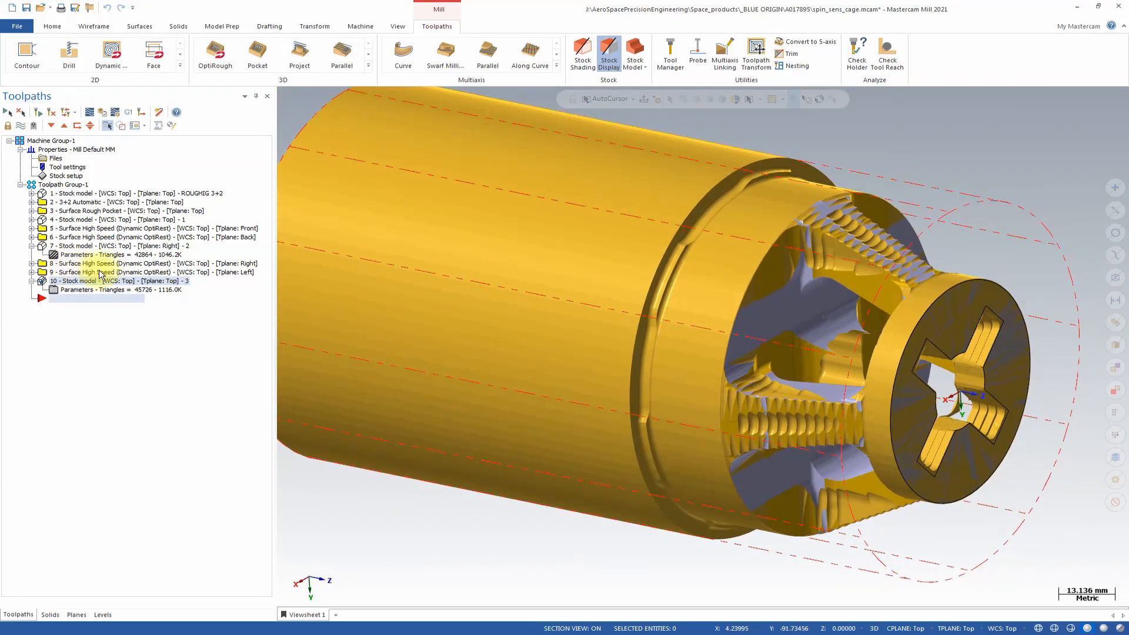
{"action": "mouse_move", "coordinate": [490, 276]}
{"action": "middle_mouse_down"}
{"action": "mouse_move", "coordinate": [502, 281]}
{"action": "mouse_move", "coordinate": [510, 263]}
{"action": "mouse_move", "coordinate": [503, 274]}
{"action": "middle_mouse_up"}
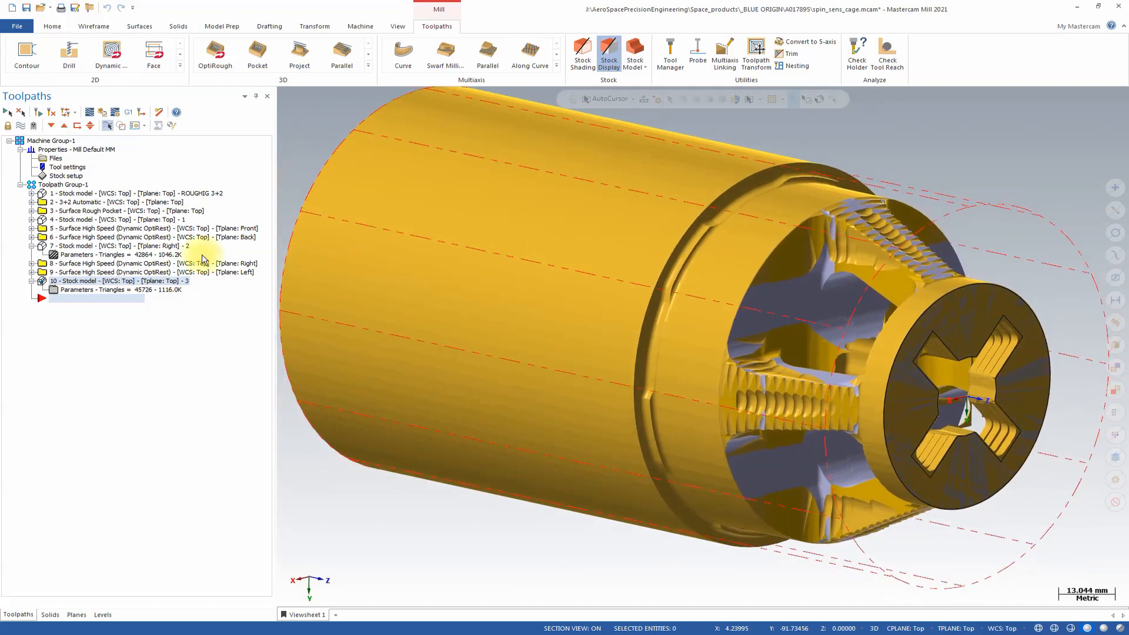
{"action": "left_click", "coordinate": [75, 254]}
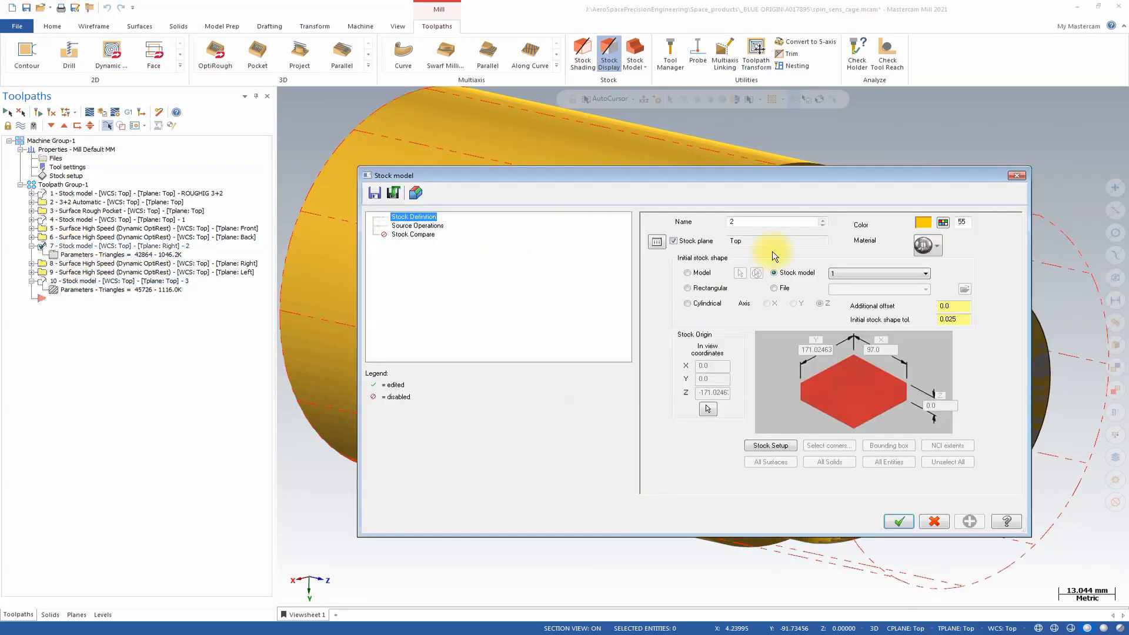
{"action": "left_click", "coordinate": [942, 222]}
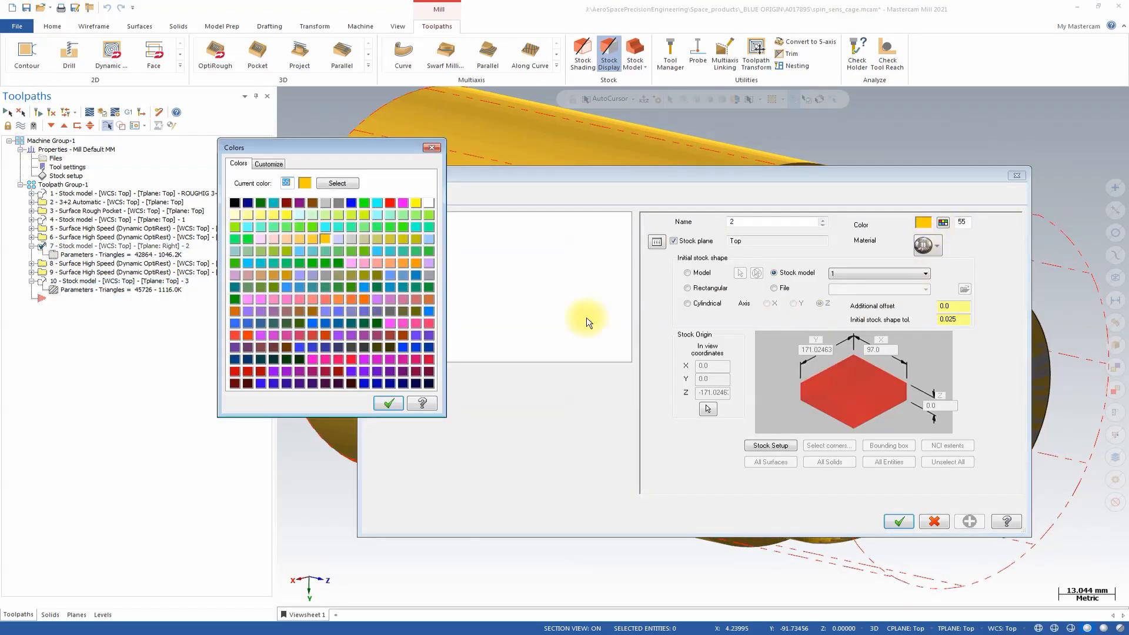
{"action": "left_click", "coordinate": [301, 248]}
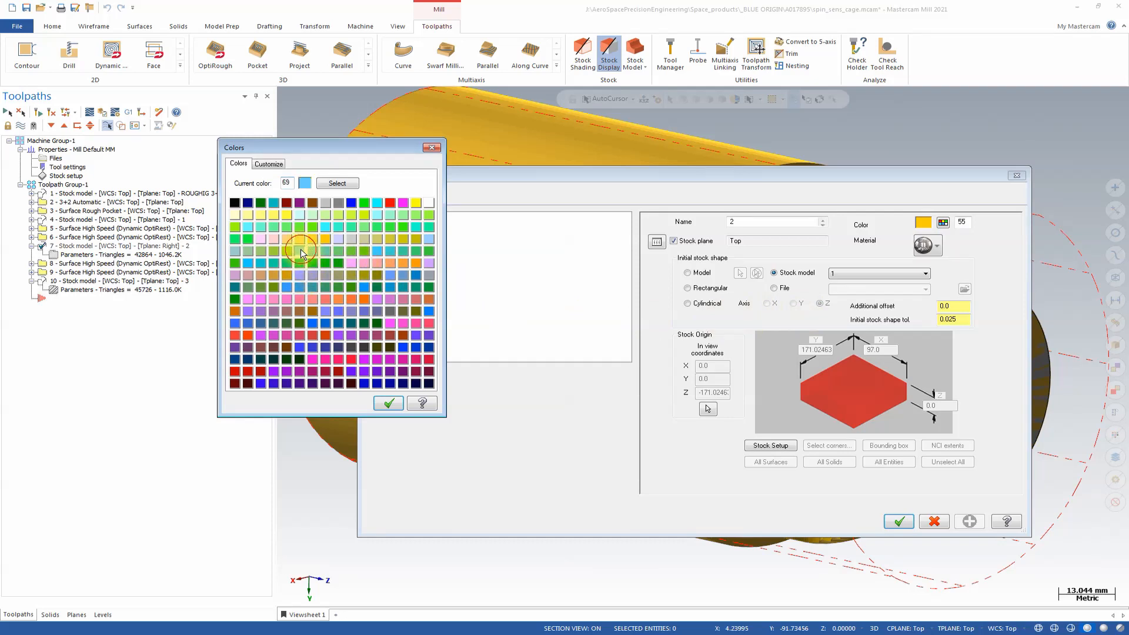
{"action": "left_click", "coordinate": [387, 402]}
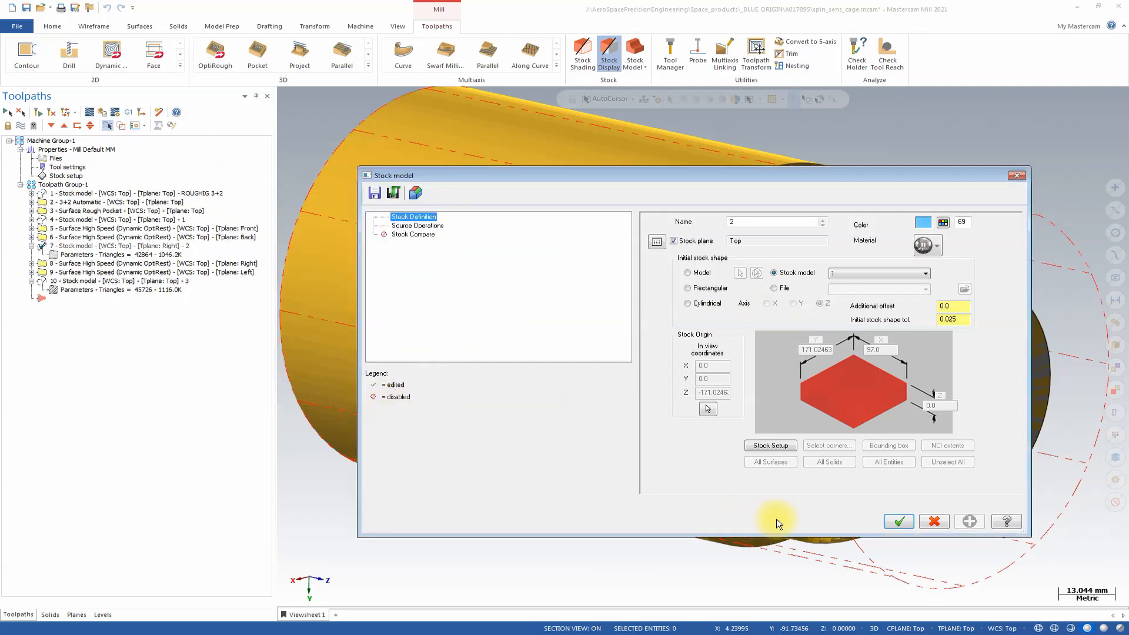
{"action": "left_click", "coordinate": [898, 521]}
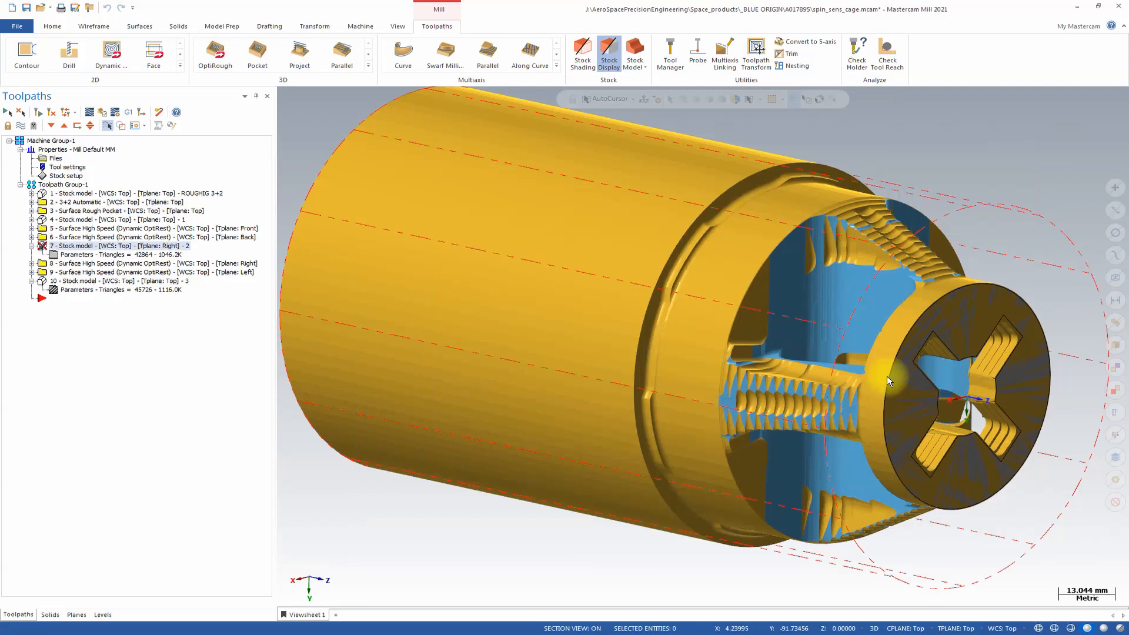
Check stock model 3's definition settings and examine the colored rest-roughed areas around the cage end from several angles.
{"action": "middle_click_drag", "start_coordinate": [889, 381], "coordinate": [851, 378]}
{"action": "left_click", "coordinate": [71, 290]}
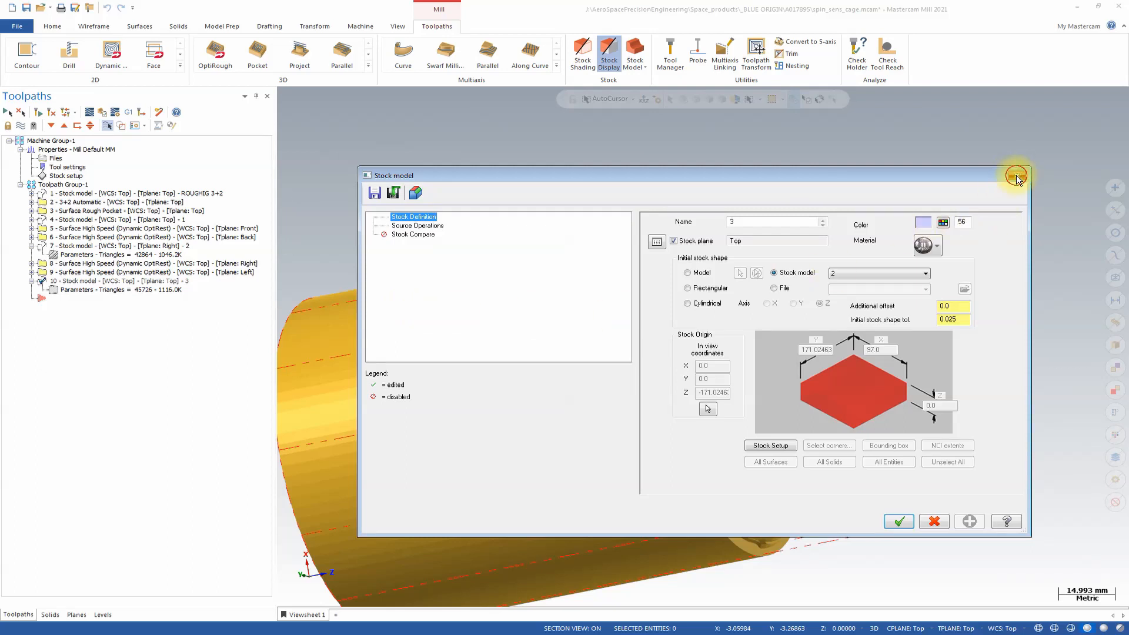
{"action": "left_click", "coordinate": [1015, 175]}
{"action": "middle_click_drag", "start_coordinate": [834, 430], "coordinate": [837, 412]}
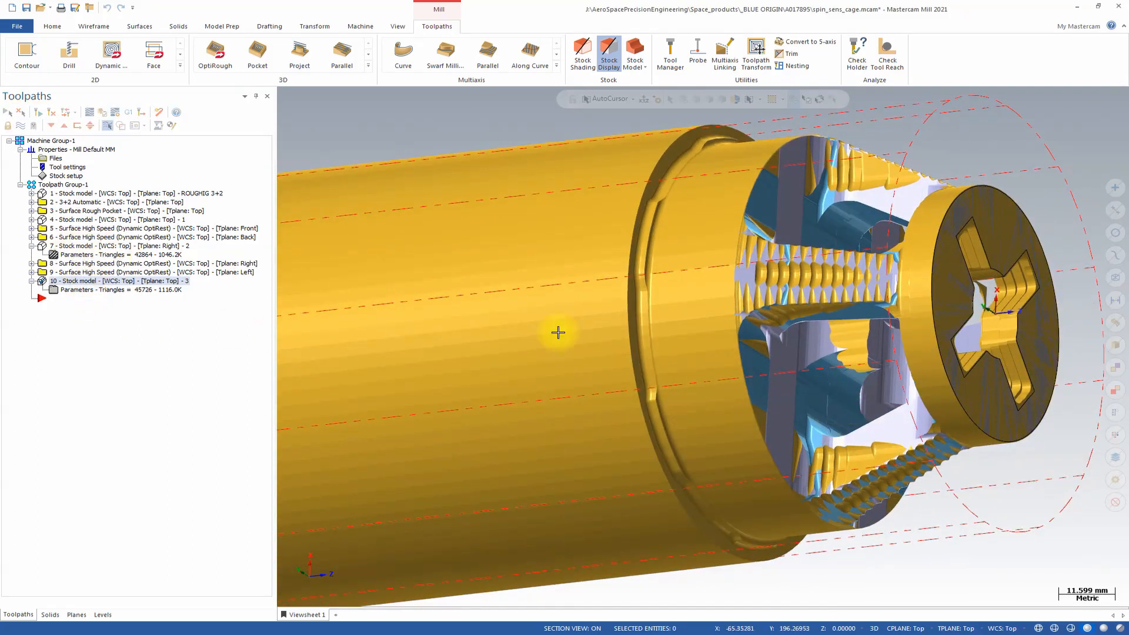
{"action": "middle_click_drag", "start_coordinate": [880, 424], "coordinate": [856, 307]}
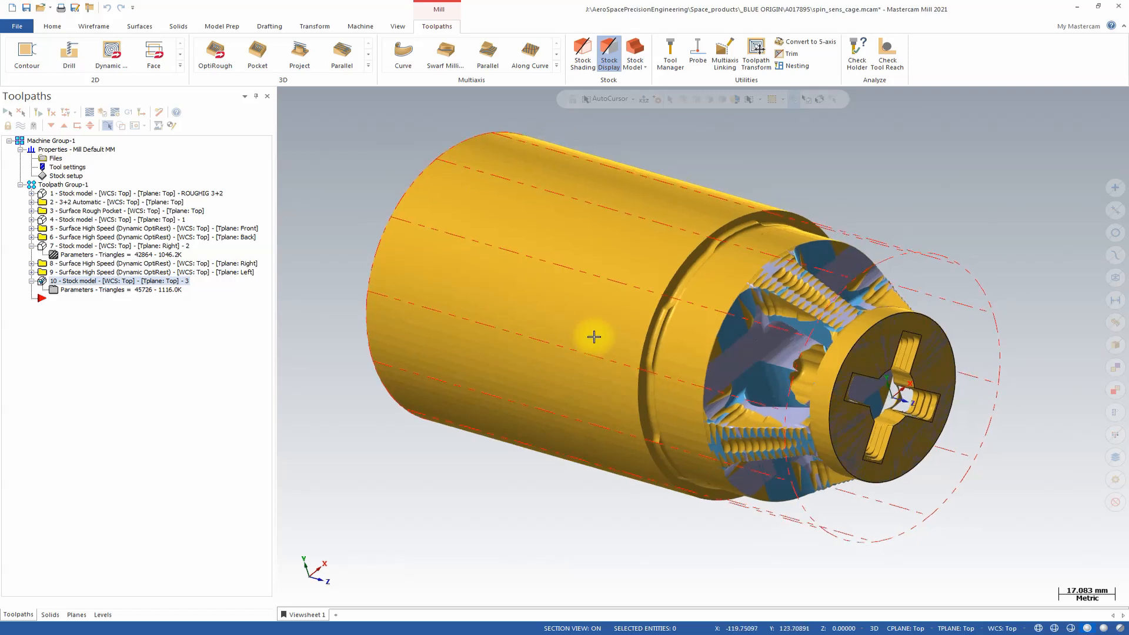
Create a Rotary Advanced multiaxis toolpath using tool 4, the 8 mm carbide ball-nose coated roughing cutter.
{"action": "left_click", "coordinate": [556, 66]}
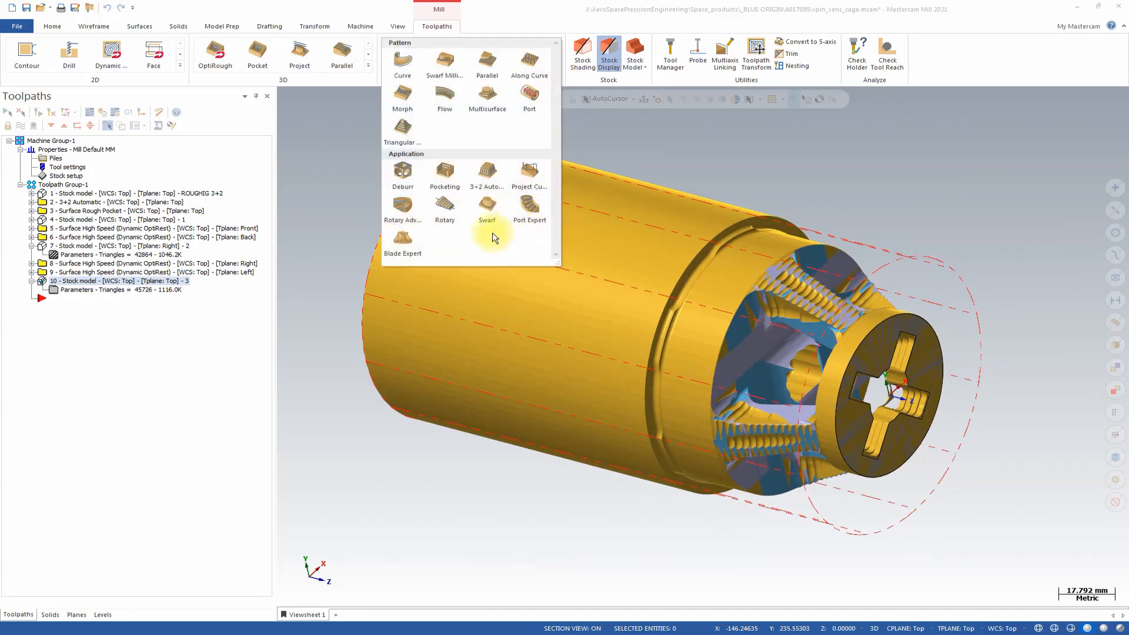
{"action": "left_click", "coordinate": [411, 207]}
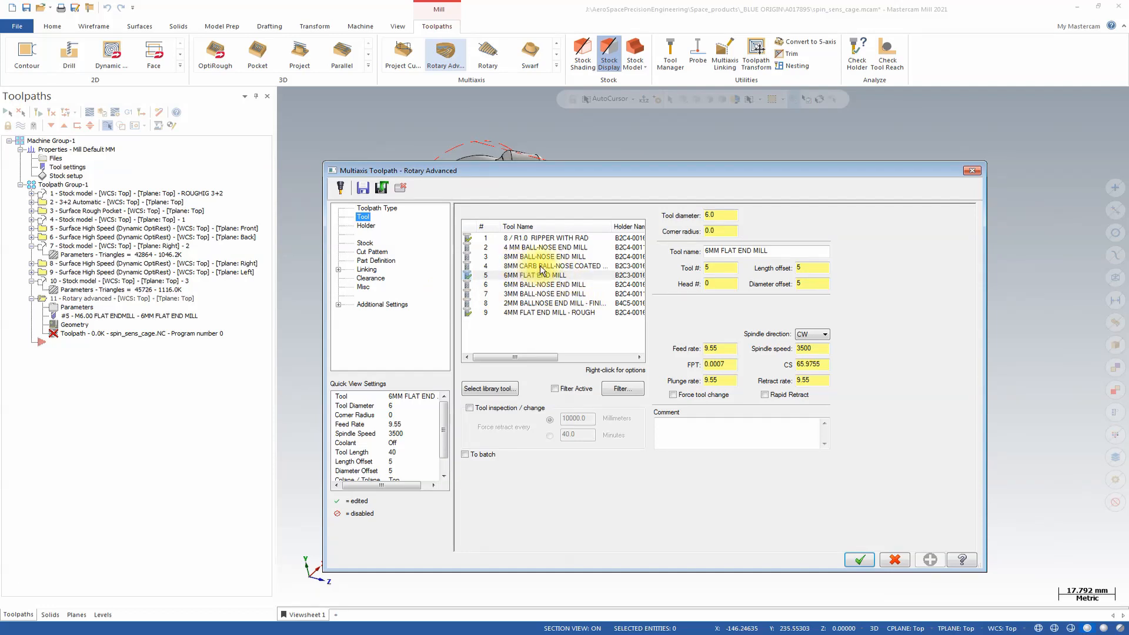
{"action": "left_click", "coordinate": [564, 267]}
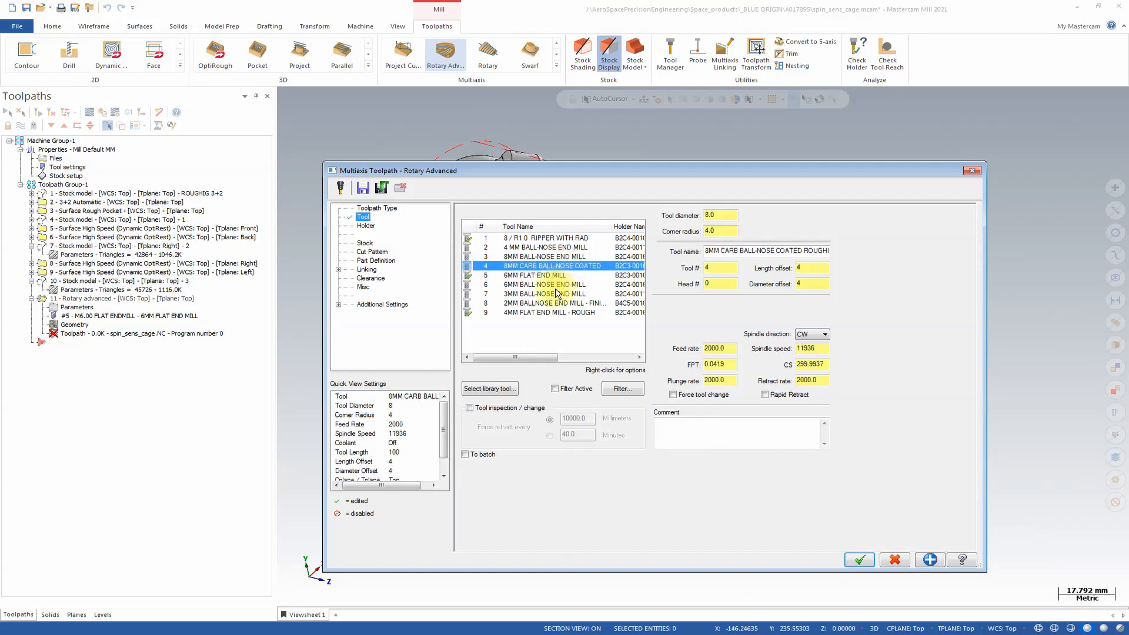
Review the cage's spiral grooves and set the Rotary Advanced toolpath's stock source to stock model 3.
{"action": "left_click", "coordinate": [364, 243]}
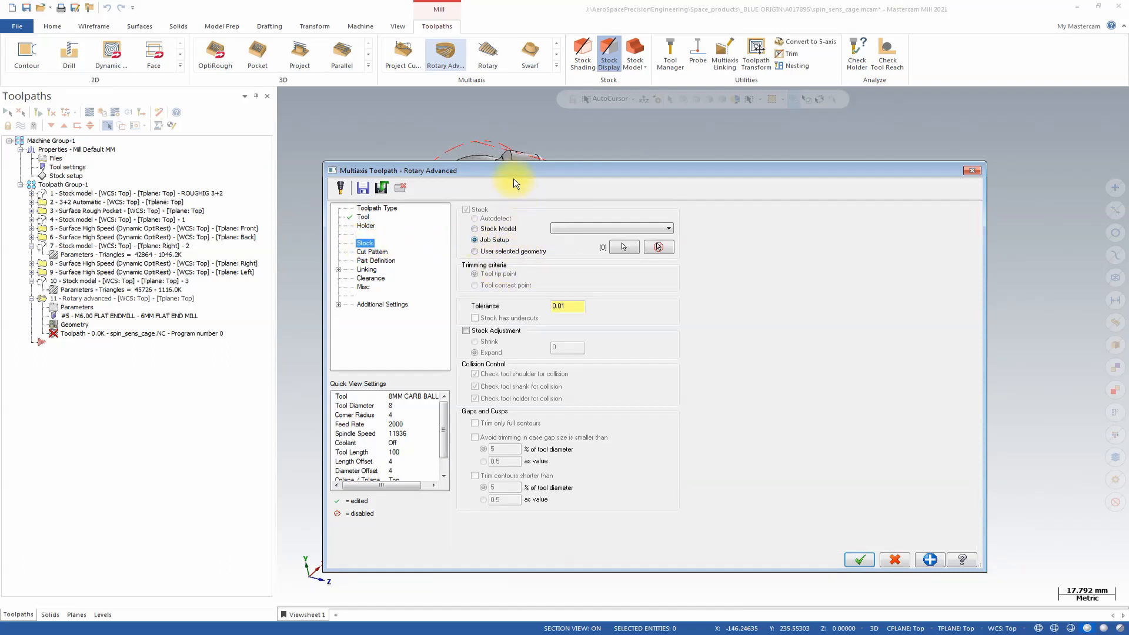
{"action": "left_click_drag", "start_coordinate": [517, 171], "coordinate": [505, 479]}
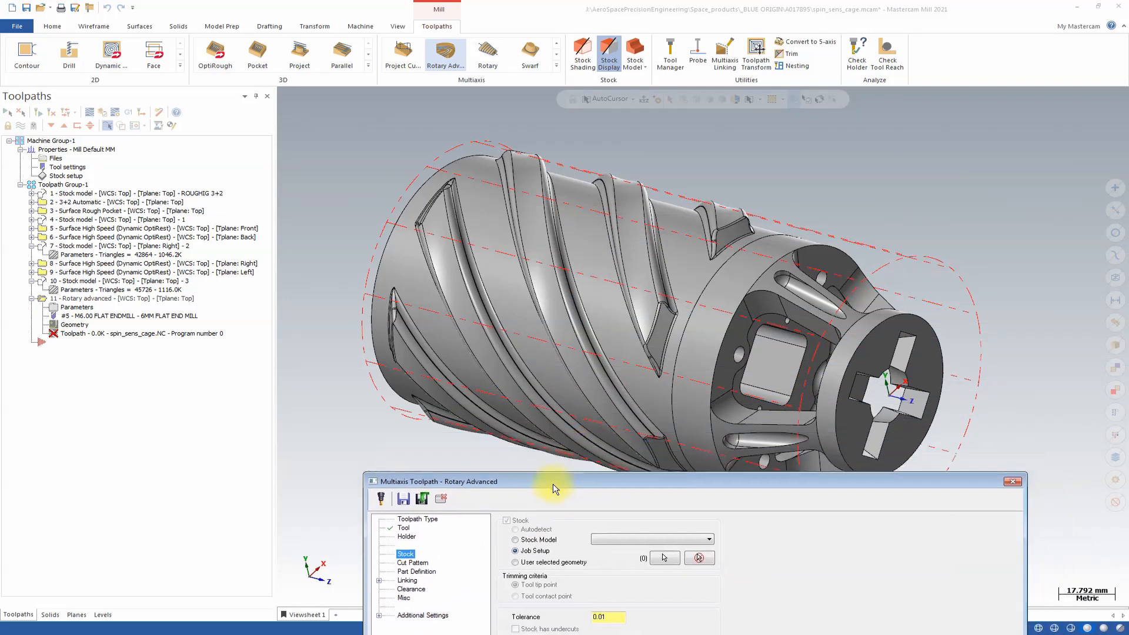
{"action": "middle_click_drag", "start_coordinate": [839, 396], "coordinate": [766, 221]}
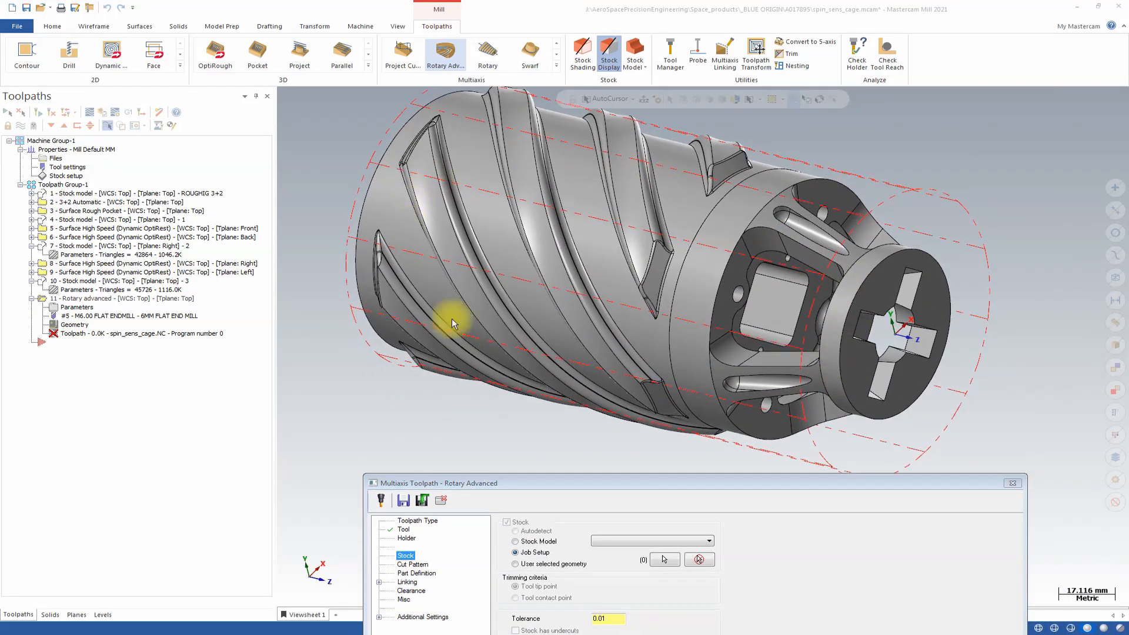
{"action": "left_click_drag", "start_coordinate": [736, 476], "coordinate": [738, 150]}
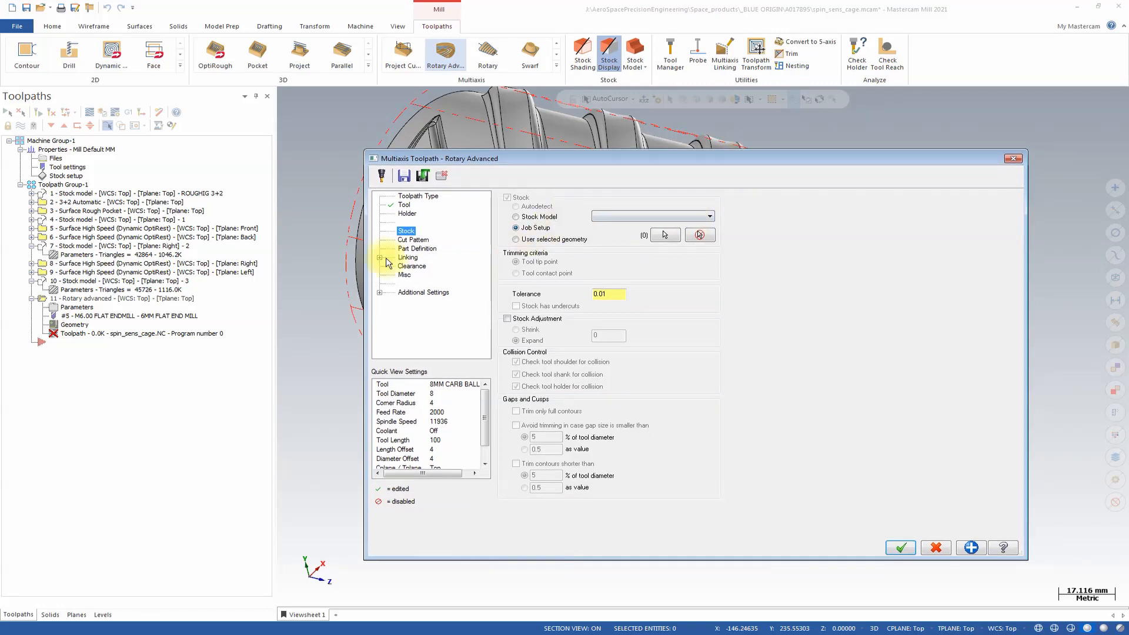
{"action": "left_click", "coordinate": [538, 216]}
{"action": "left_click", "coordinate": [663, 217]}
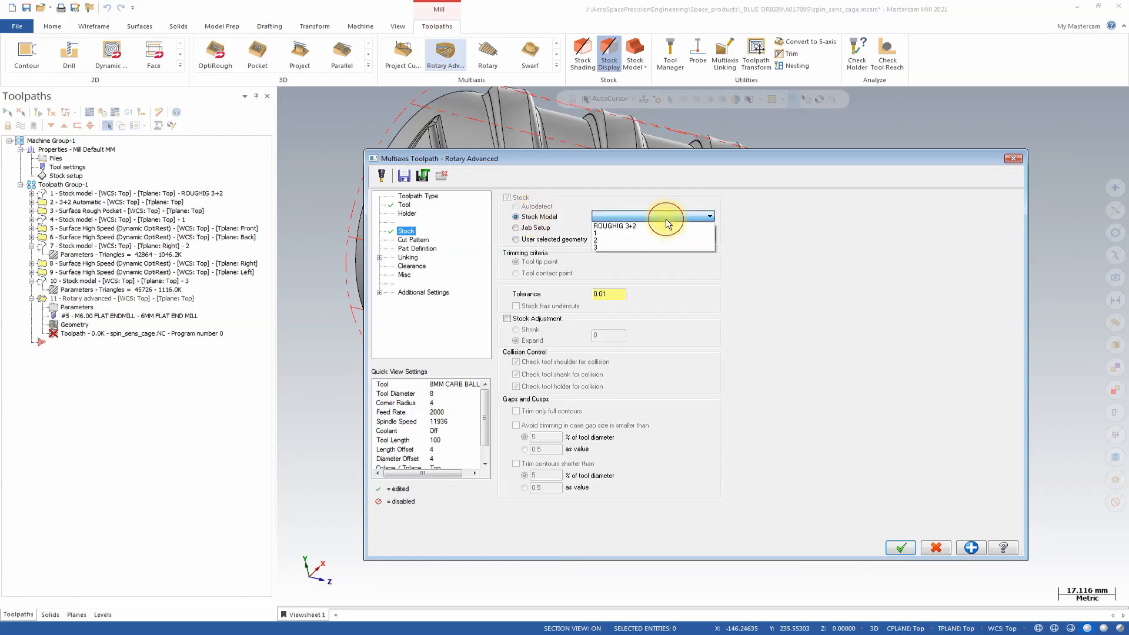
{"action": "left_click", "coordinate": [650, 247]}
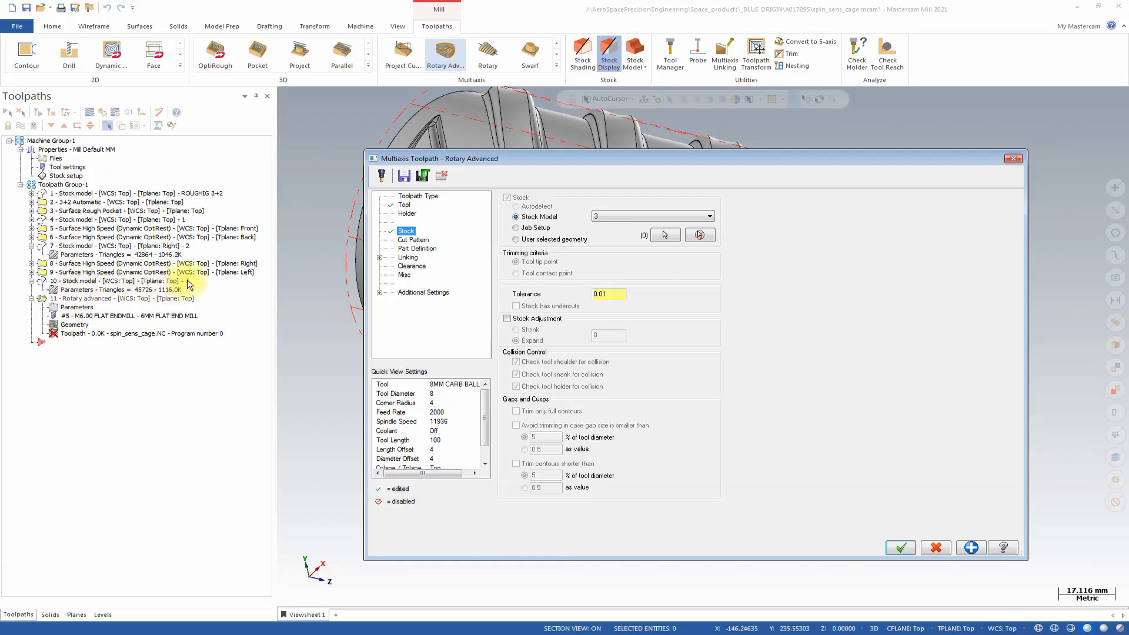
Set the Rotary Advanced cut pattern to Roughing machining with the Radius constant slices pattern.
{"action": "left_click", "coordinate": [416, 240]}
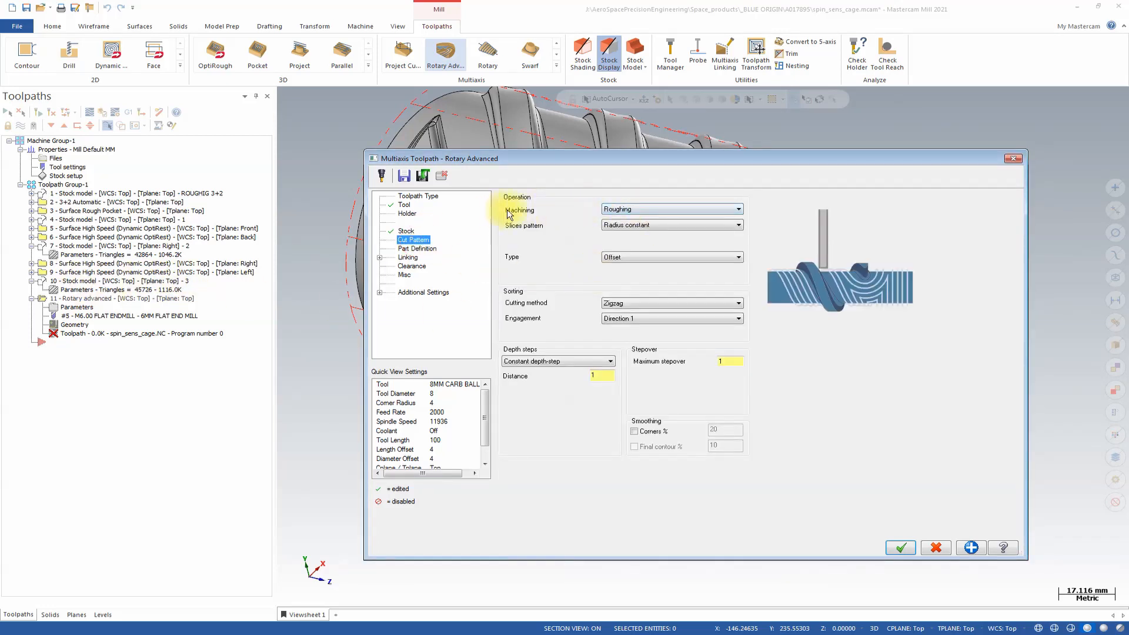
{"action": "left_click", "coordinate": [676, 210]}
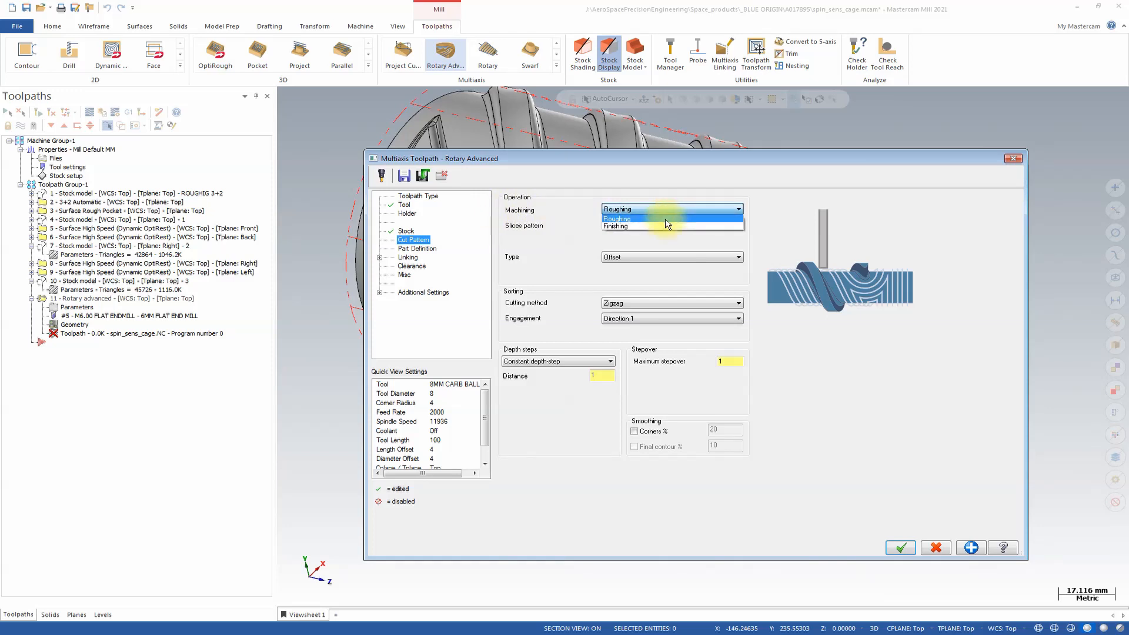
{"action": "left_click", "coordinate": [665, 218]}
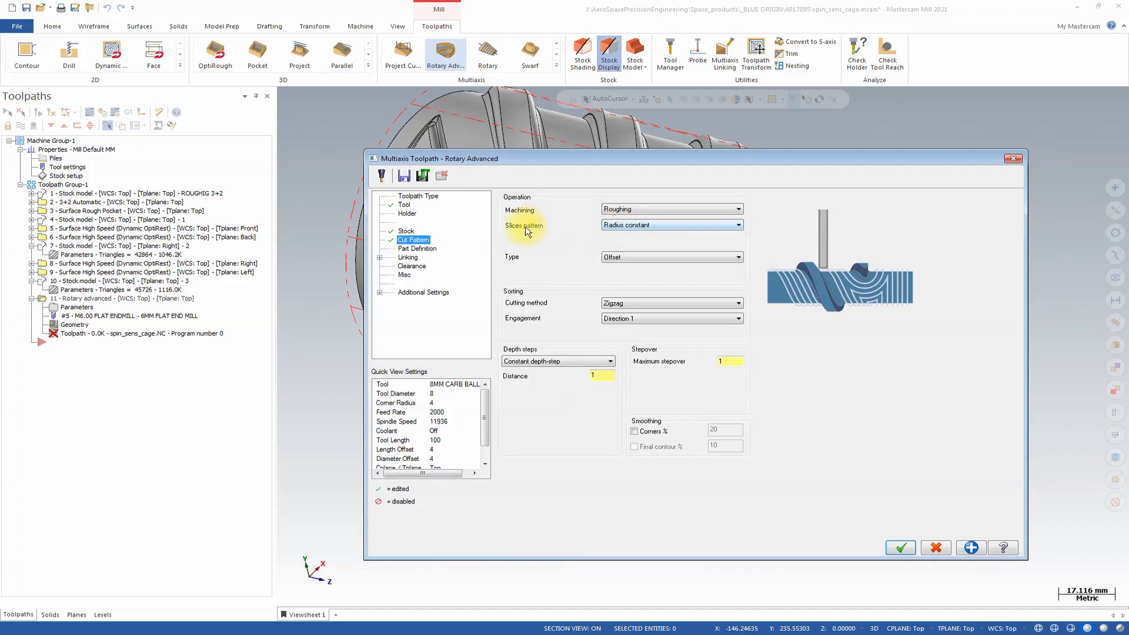
{"action": "left_click", "coordinate": [647, 227]}
{"action": "left_click", "coordinate": [647, 227]}
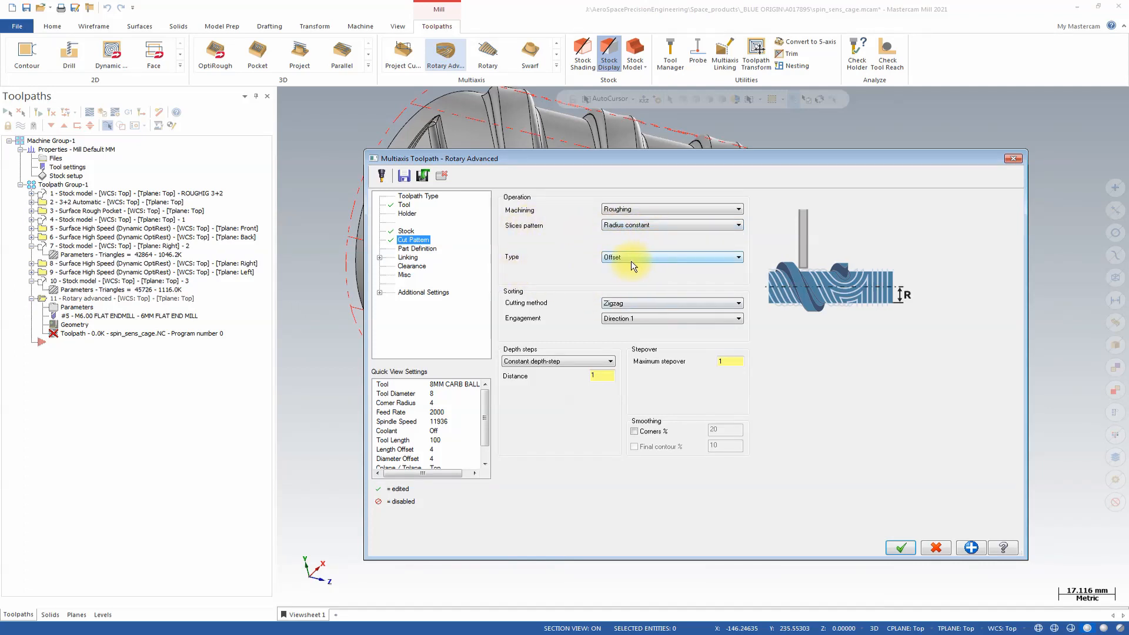
Examine the cut type, cutting method and engagement options of the Rotary Advanced cut pattern.
{"action": "left_click", "coordinate": [672, 259]}
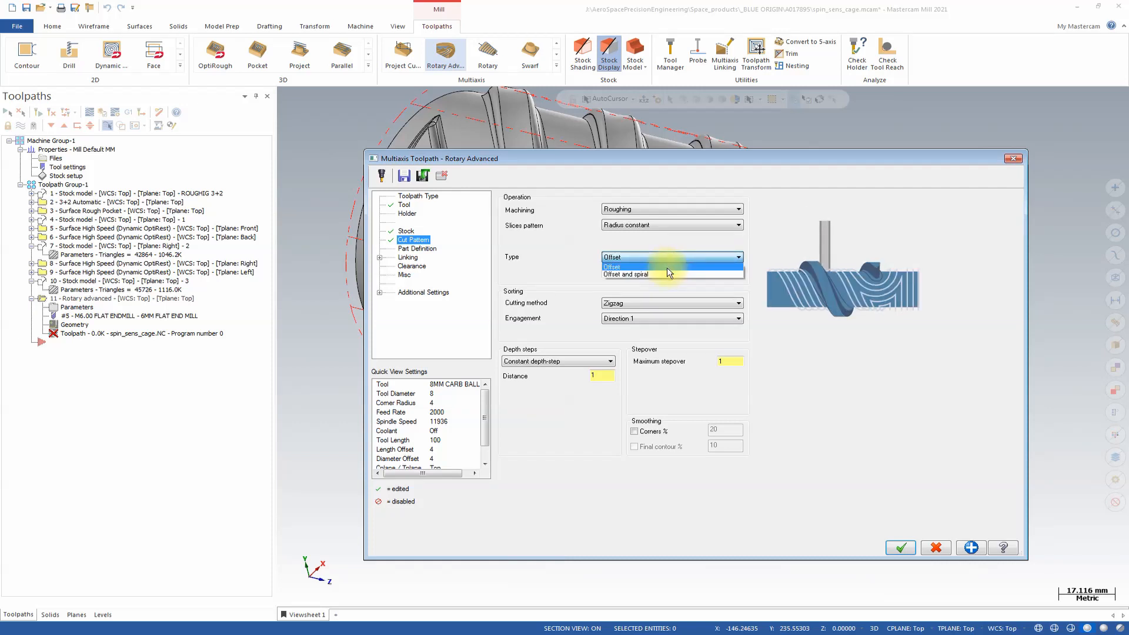
{"action": "left_click", "coordinate": [635, 274]}
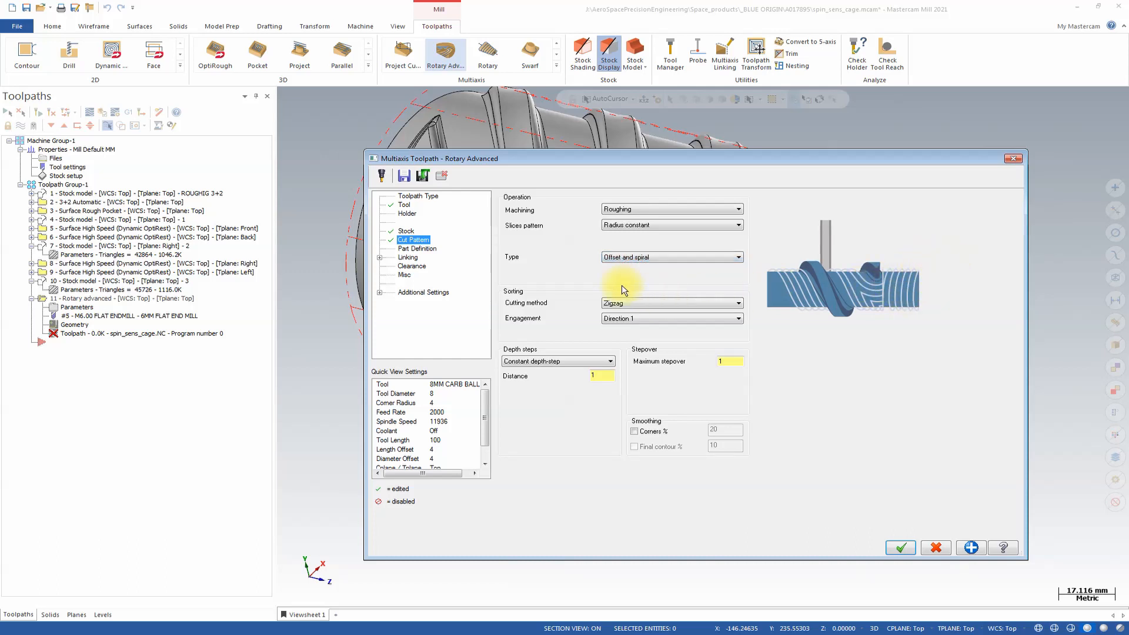
{"action": "left_click", "coordinate": [625, 257]}
{"action": "left_click", "coordinate": [624, 267]}
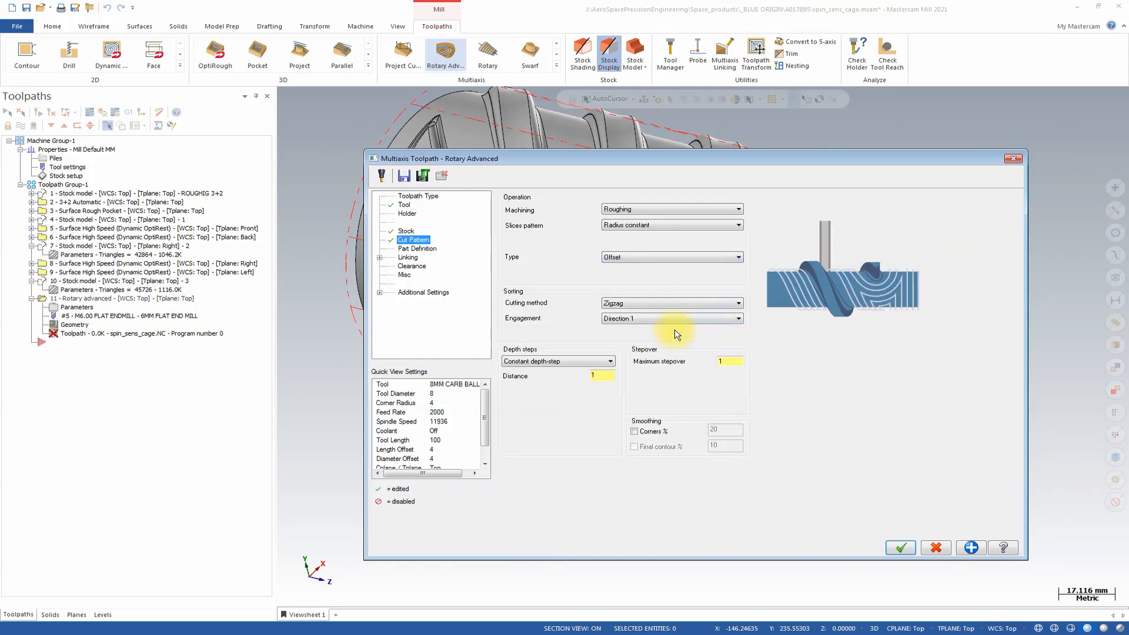
{"action": "left_click", "coordinate": [631, 305]}
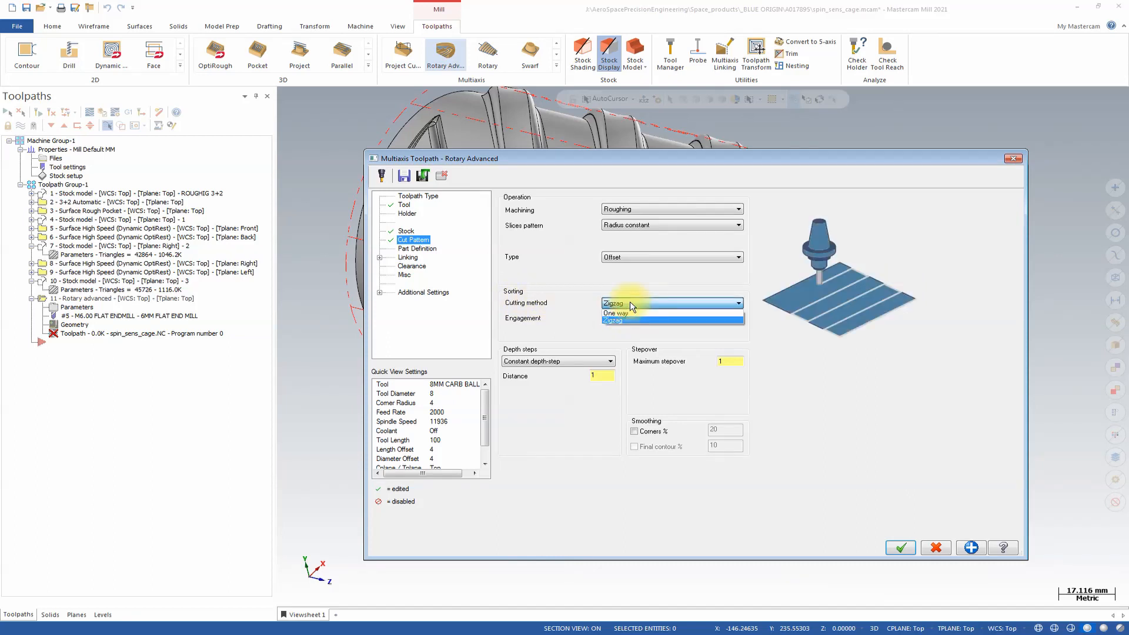
{"action": "left_click", "coordinate": [629, 303]}
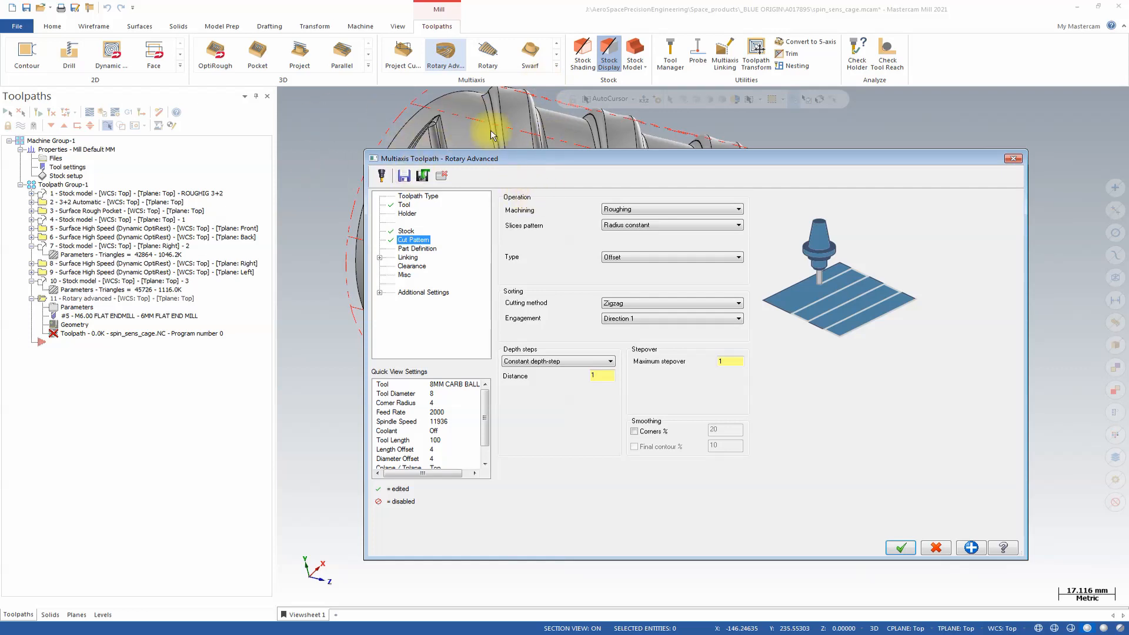
{"action": "left_click", "coordinate": [681, 322]}
{"action": "left_click", "coordinate": [683, 320]}
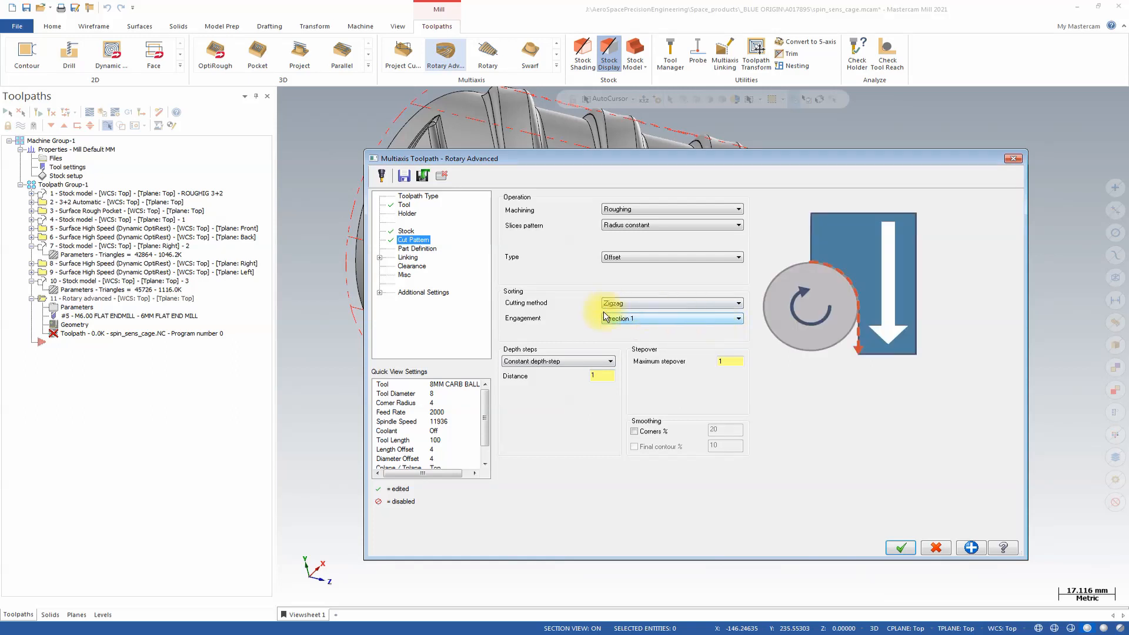
Set the depth steps to Adaptive depth-step with distance 3 and minimum distance 70%, and enable additional cuts.
{"action": "left_click", "coordinate": [568, 360]}
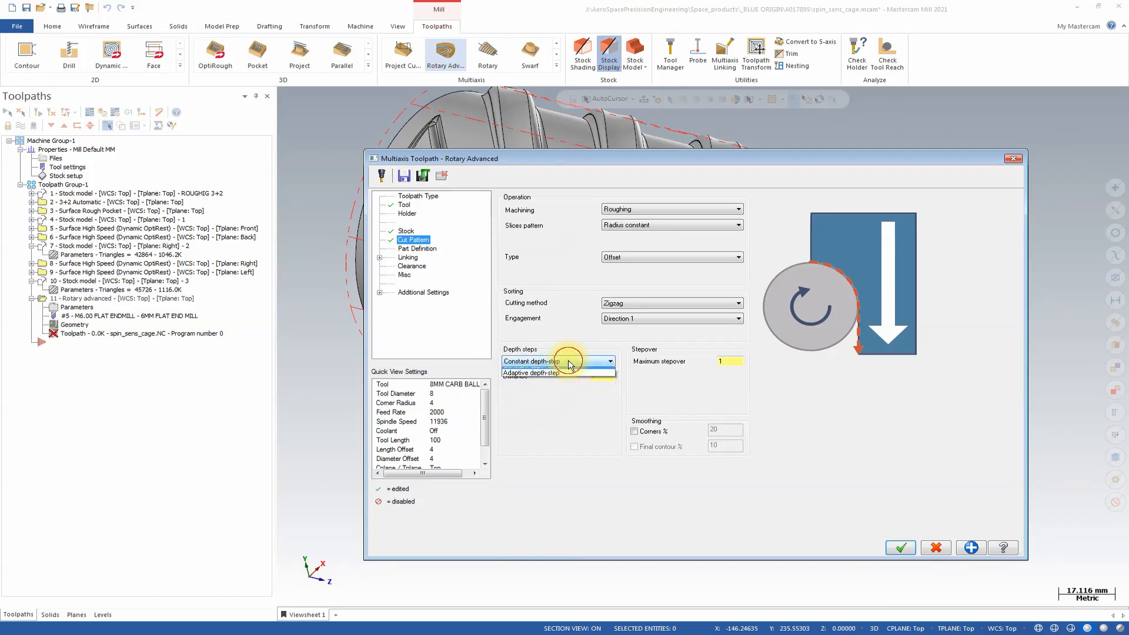
{"action": "left_click", "coordinate": [568, 376]}
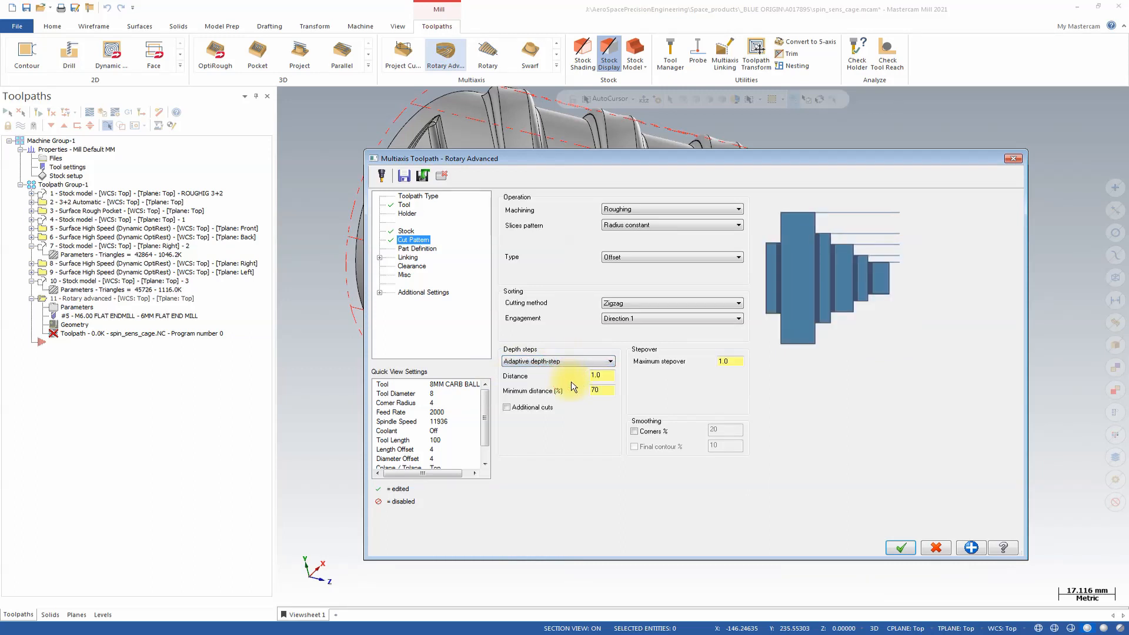
{"action": "left_click", "coordinate": [608, 374]}
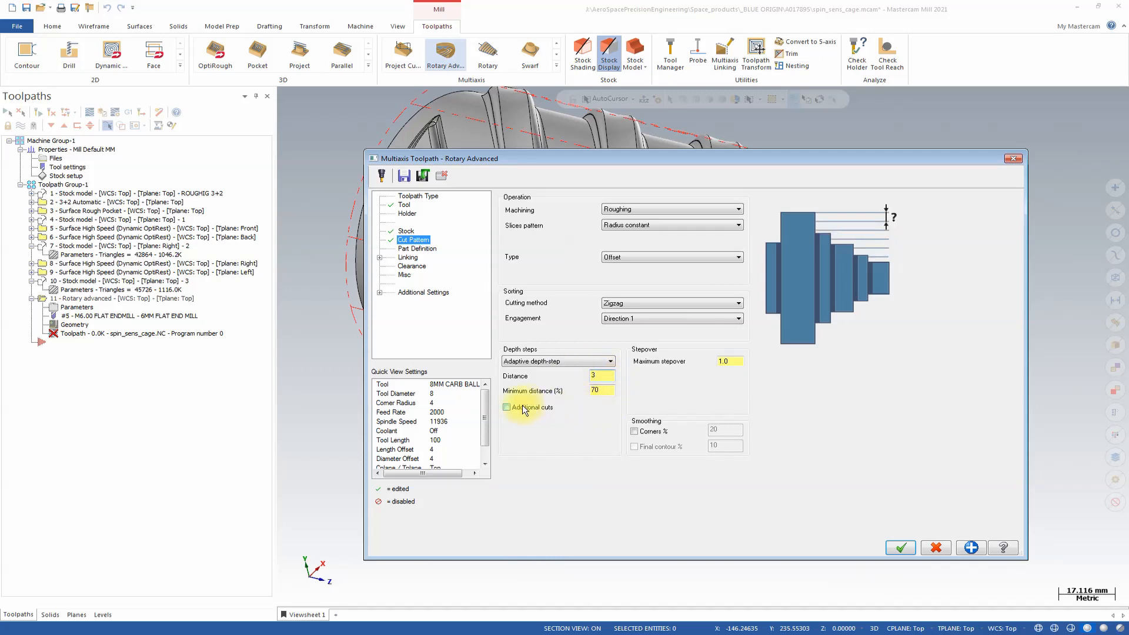
{"action": "left_click", "coordinate": [610, 389]}
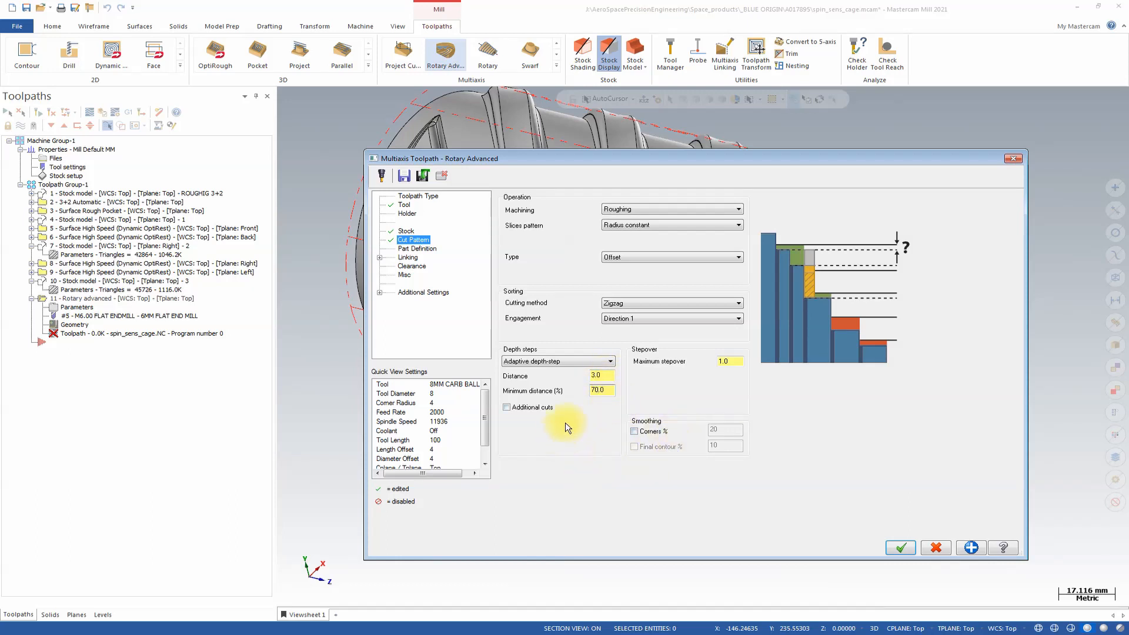
{"action": "left_click", "coordinate": [506, 408]}
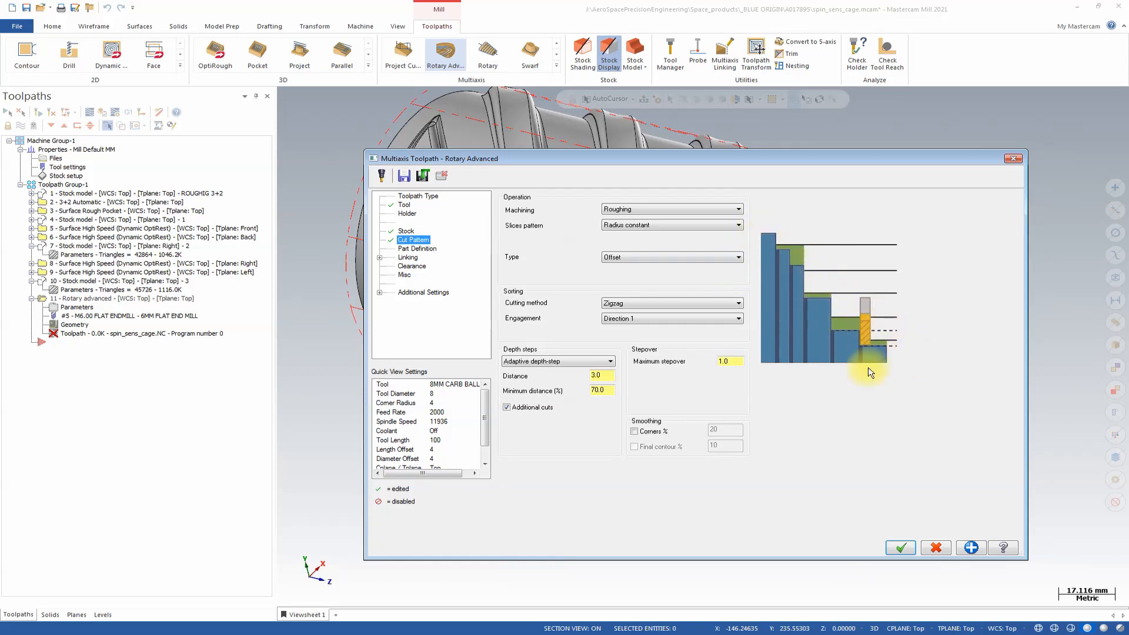
Set the cut pattern's maximum stepover to 2.
{"action": "left_click", "coordinate": [734, 361]}
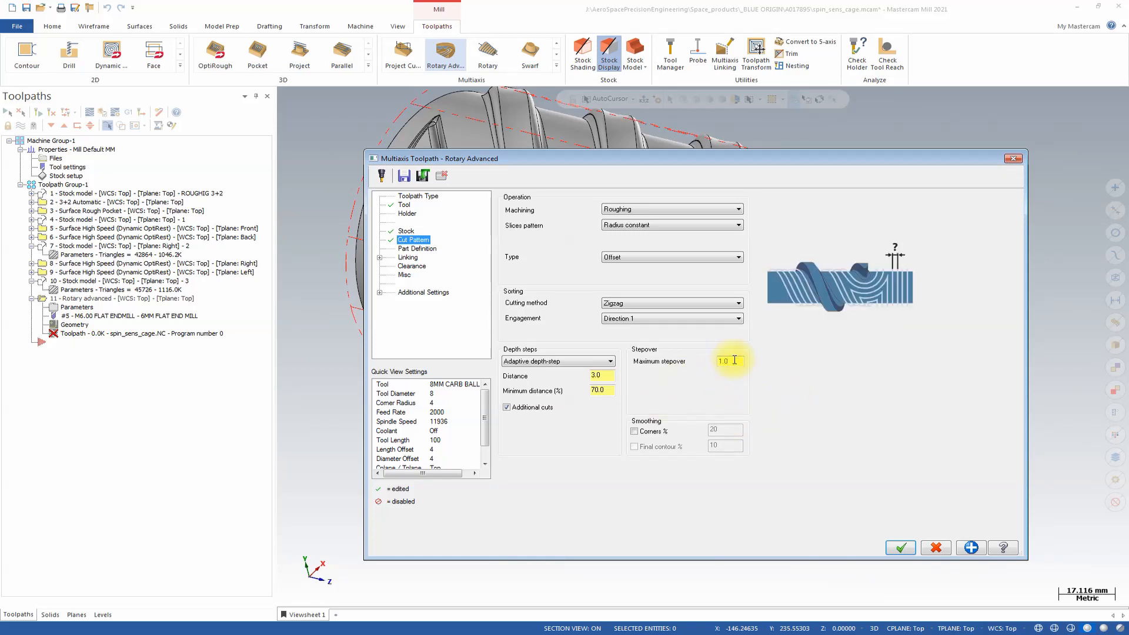
{"action": "left_click", "coordinate": [536, 411]}
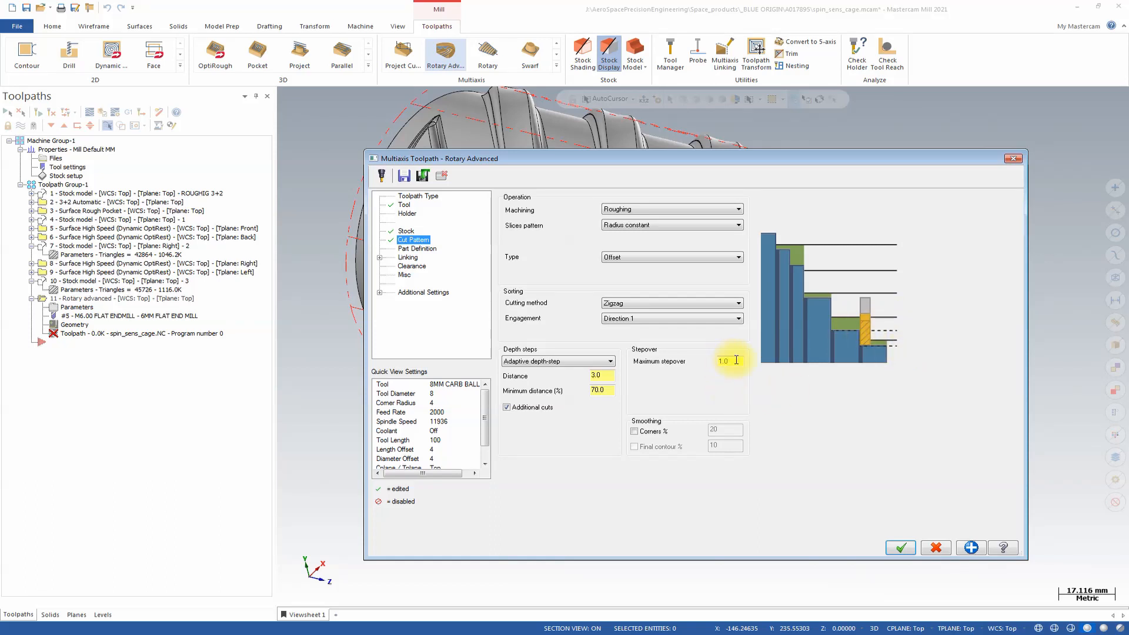
{"action": "mouse_move", "coordinate": [735, 359]}
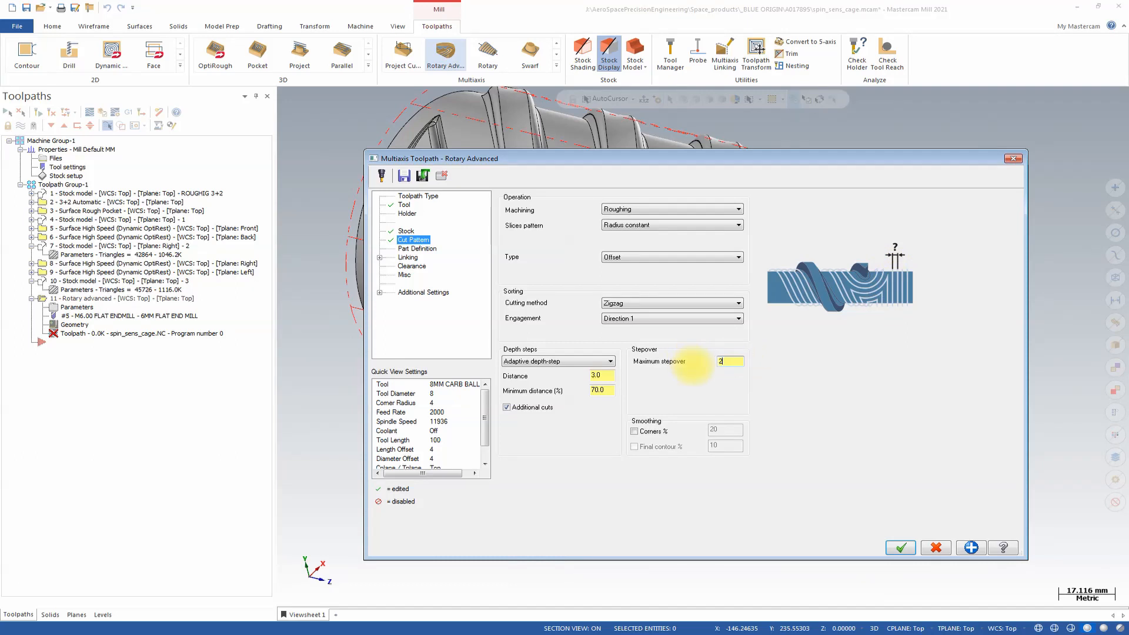
Select the whole cage as the wall surfaces, with 0.3 stock to leave and a cut tolerance of 0.1.
{"action": "left_click", "coordinate": [424, 249]}
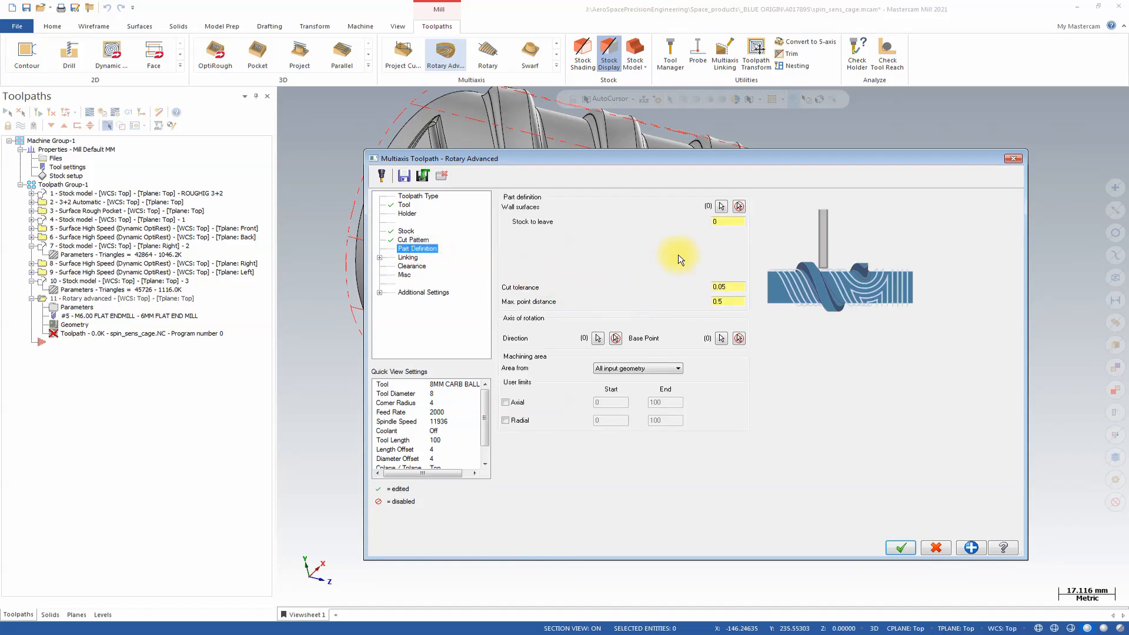
{"action": "left_click", "coordinate": [722, 205]}
{"action": "scroll", "coordinate": [731, 202], "scroll_direction": "down", "scroll_amount": 3}
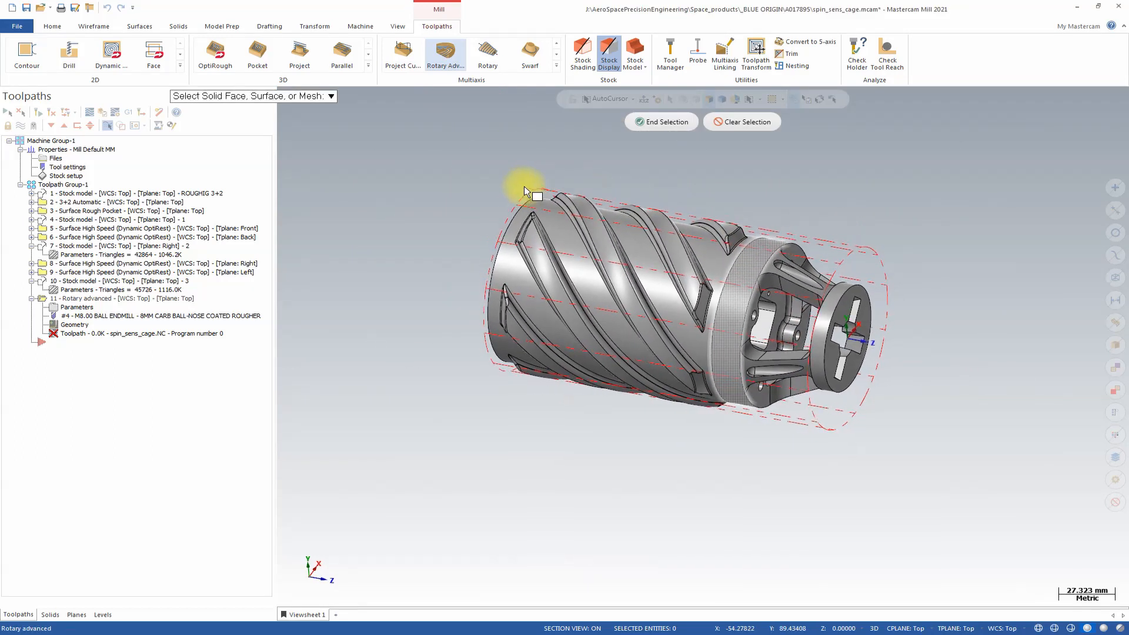
{"action": "left_click_drag", "start_coordinate": [420, 156], "coordinate": [938, 420]}
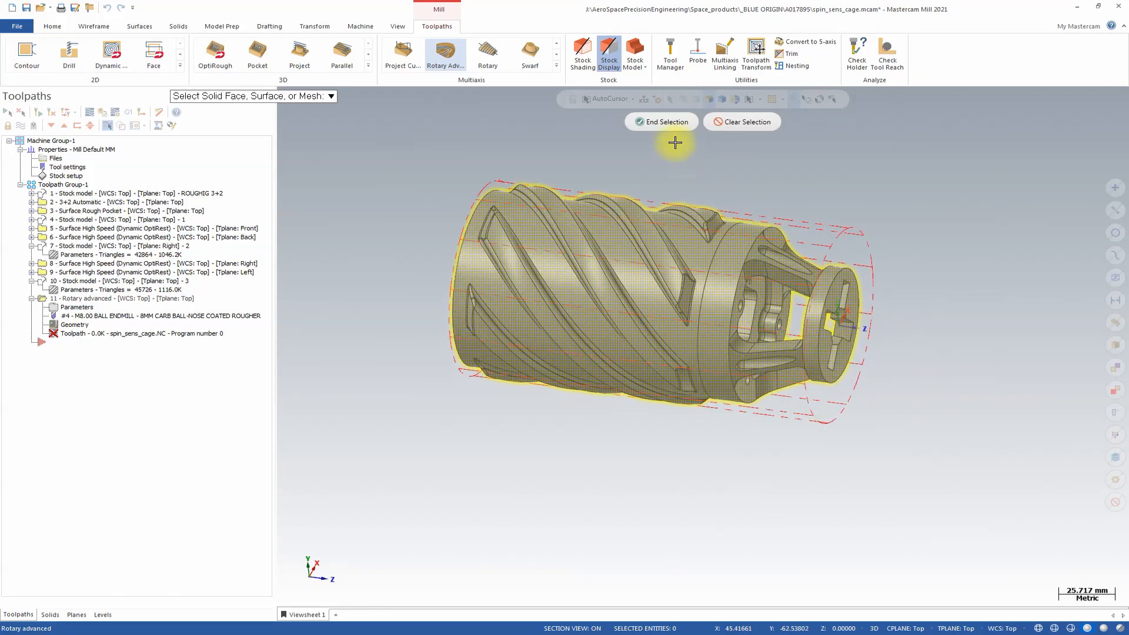
{"action": "left_click", "coordinate": [672, 124]}
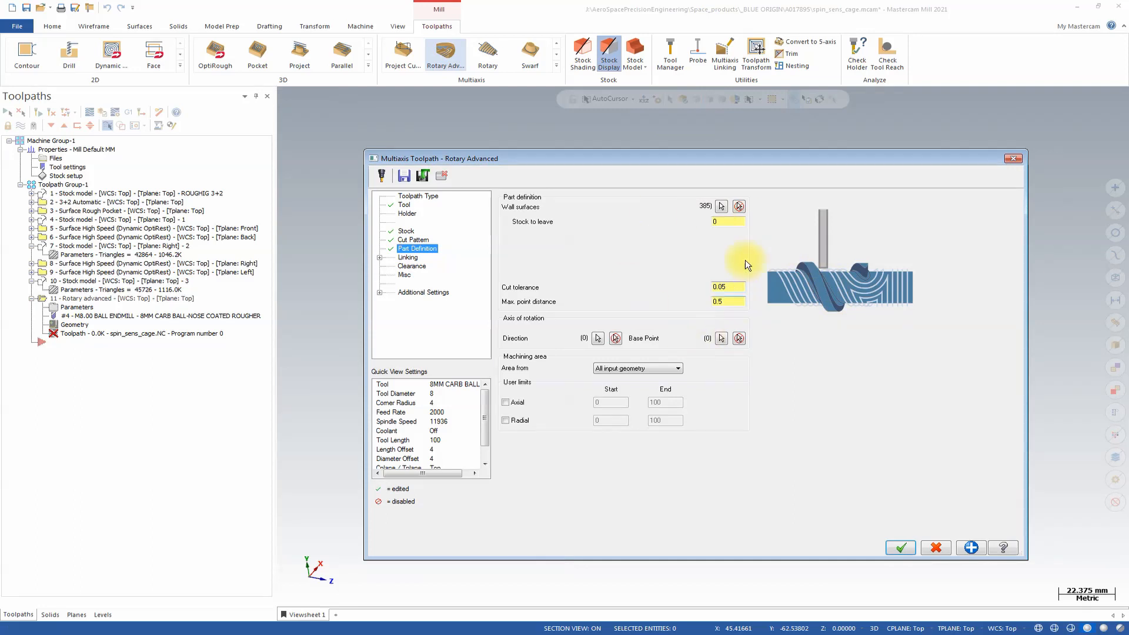
{"action": "left_click", "coordinate": [726, 222]}
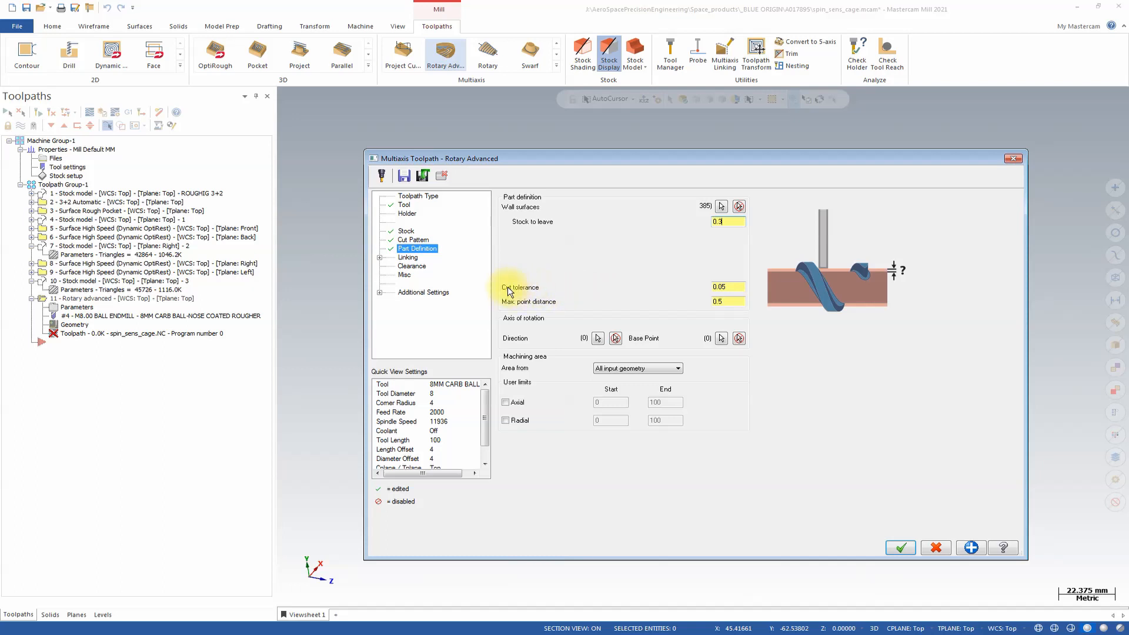
{"action": "left_click", "coordinate": [729, 288]}
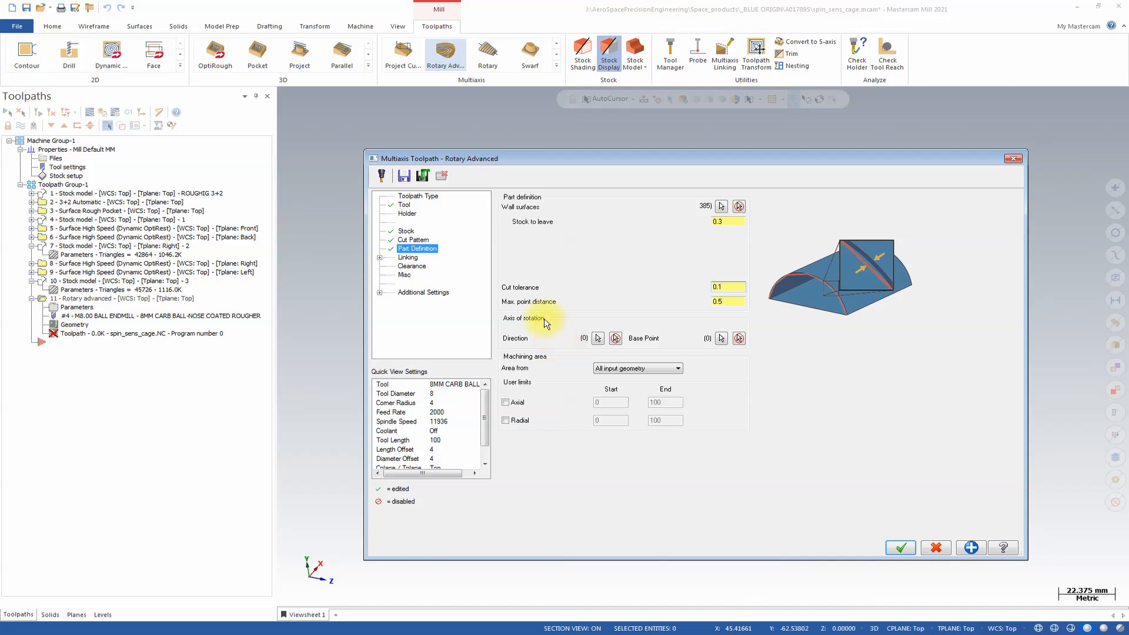
Show the rotary level and assign the cage's center line as the direction of the axis of rotation.
{"action": "left_click", "coordinate": [597, 339]}
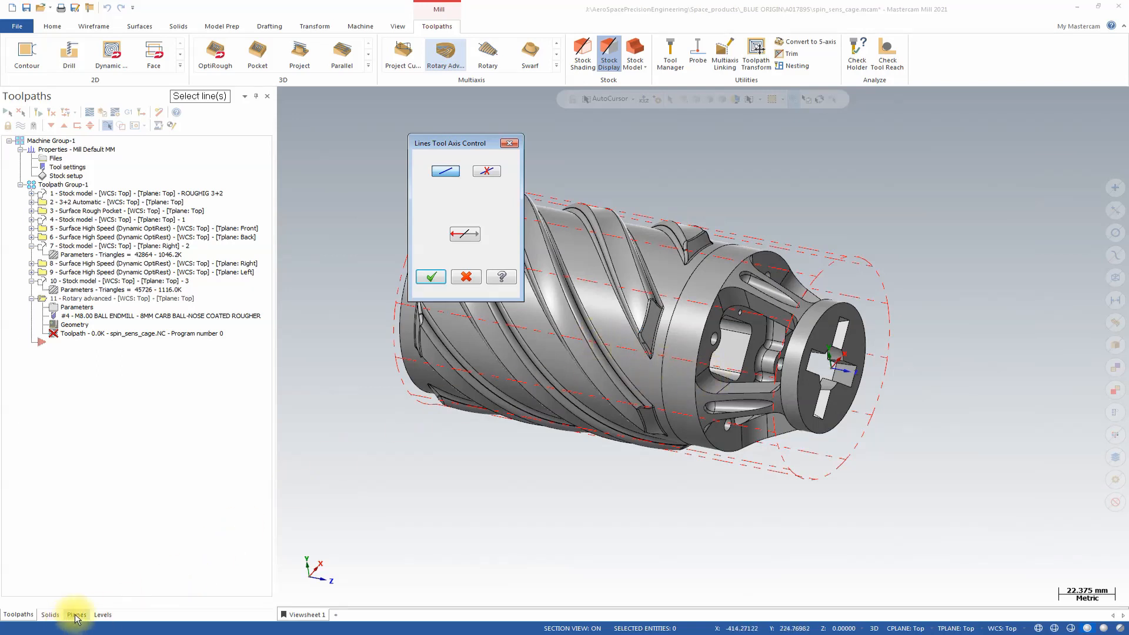
{"action": "left_click", "coordinate": [103, 614]}
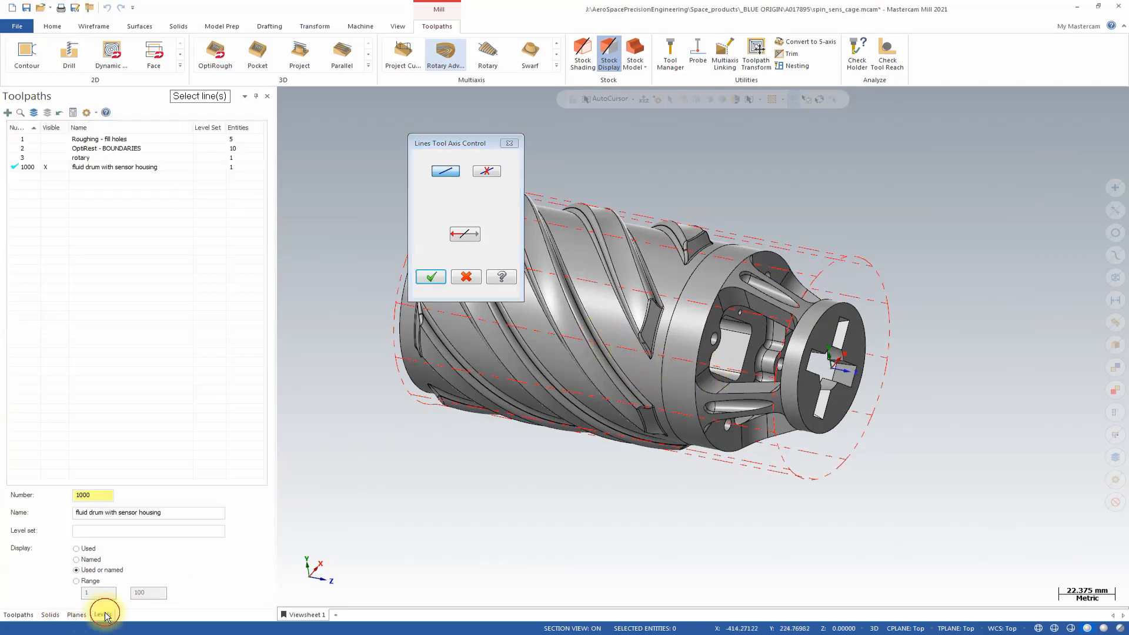
{"action": "left_click", "coordinate": [52, 158]}
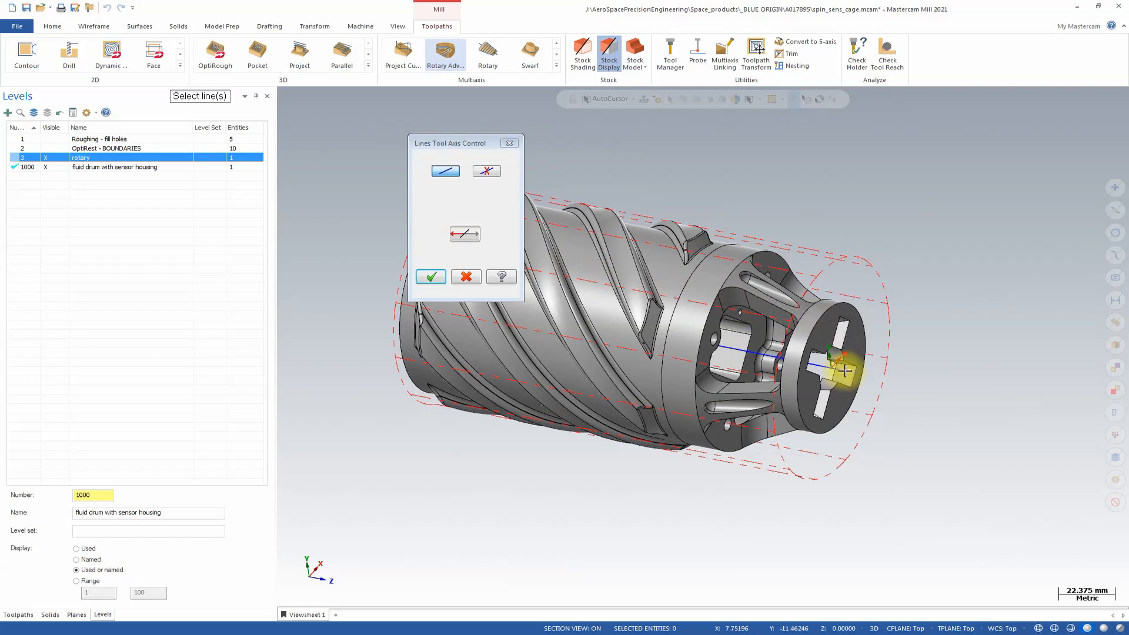
{"action": "middle_click_drag", "start_coordinate": [845, 370], "coordinate": [766, 376]}
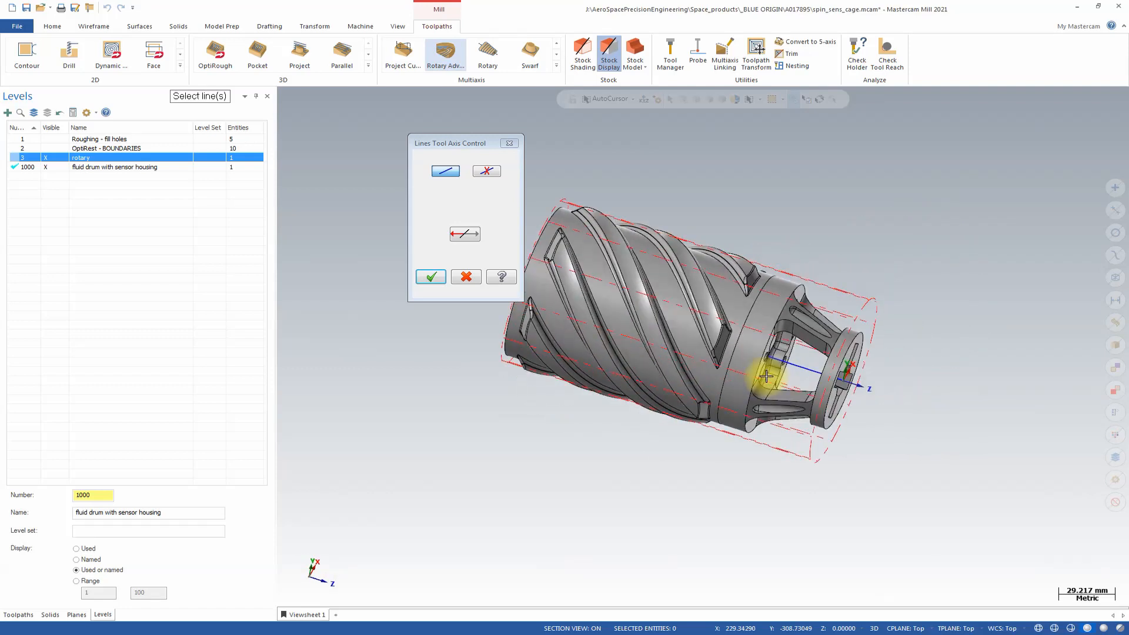
{"action": "scroll", "coordinate": [766, 376], "scroll_direction": "up", "scroll_amount": 4}
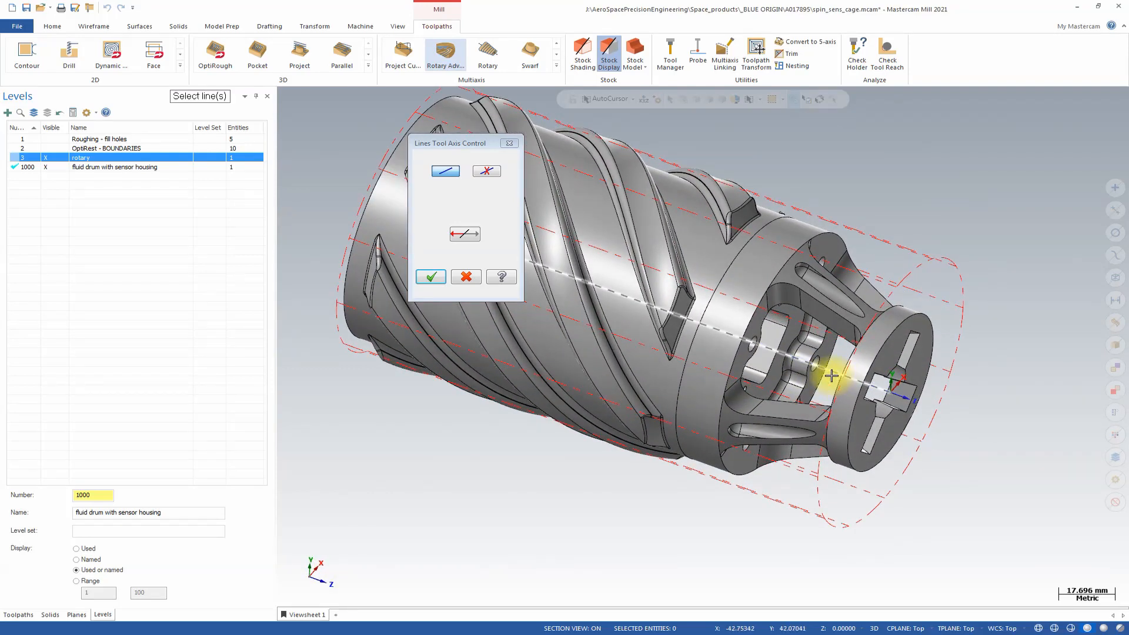
{"action": "left_click", "coordinate": [830, 375]}
{"action": "scroll", "coordinate": [912, 415], "scroll_direction": "down", "scroll_amount": 5}
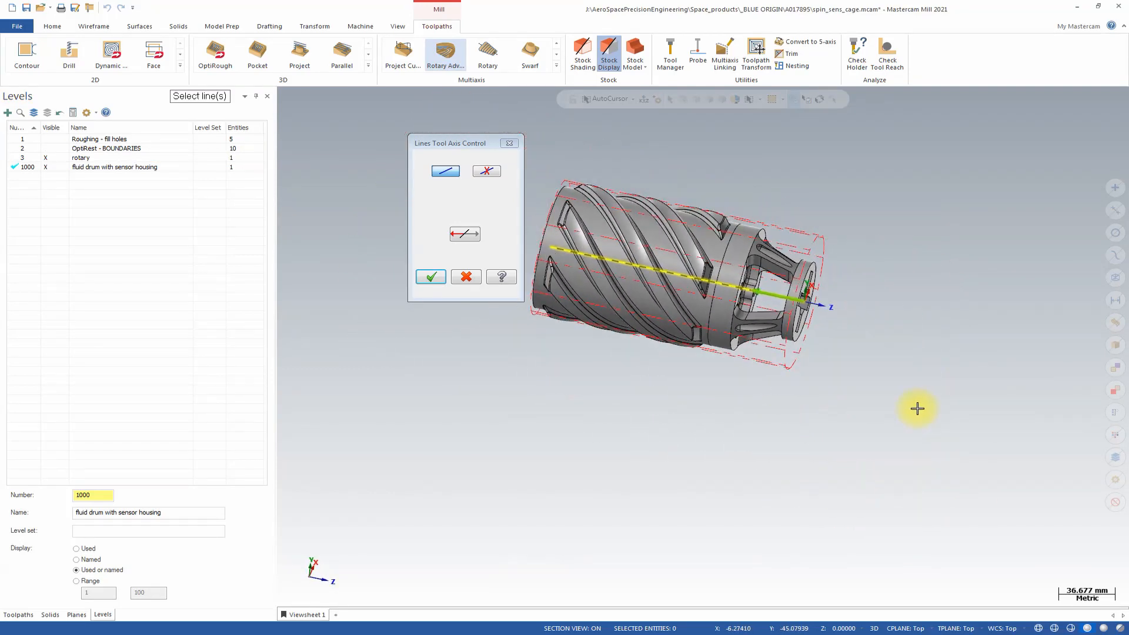
{"action": "middle_click_drag", "start_coordinate": [917, 408], "coordinate": [897, 395]}
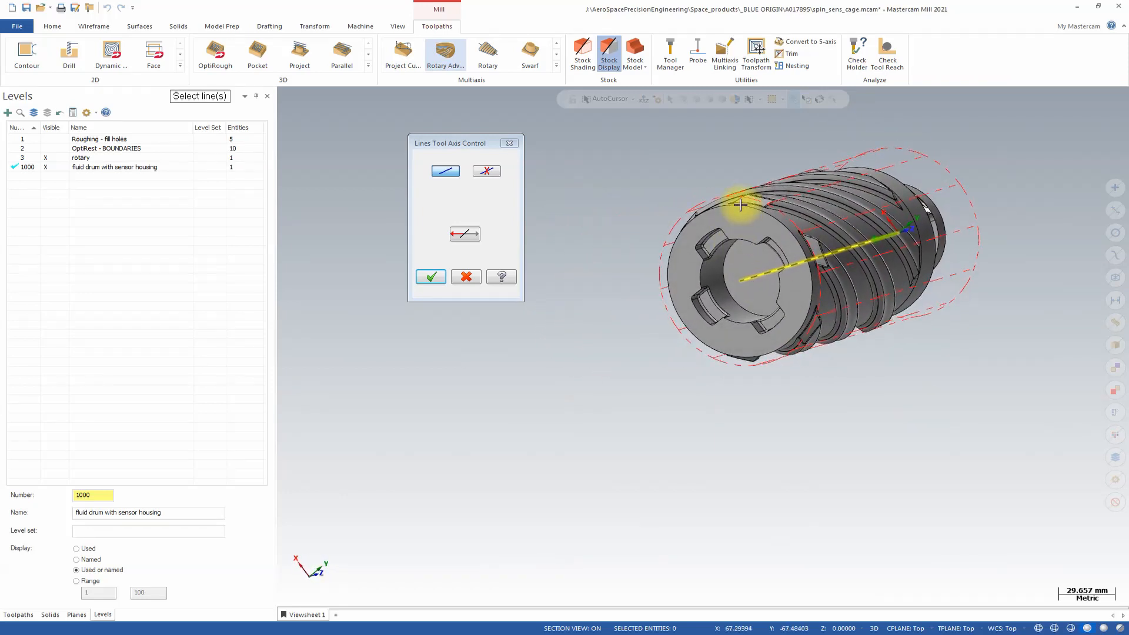
{"action": "middle_click_drag", "start_coordinate": [740, 204], "coordinate": [605, 286]}
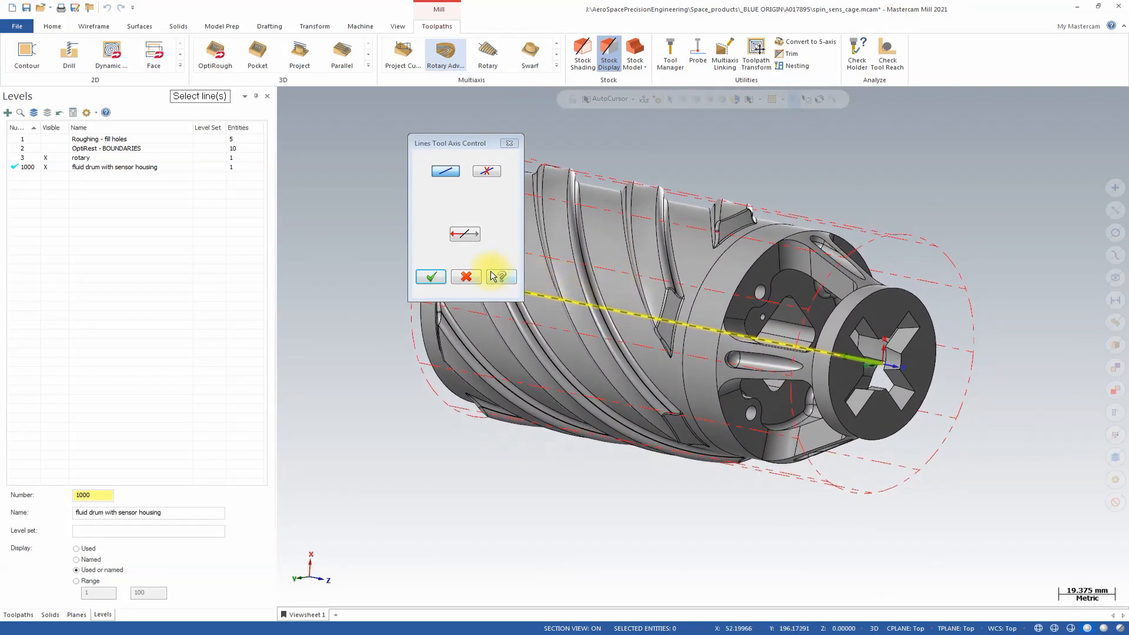
{"action": "left_click", "coordinate": [428, 277]}
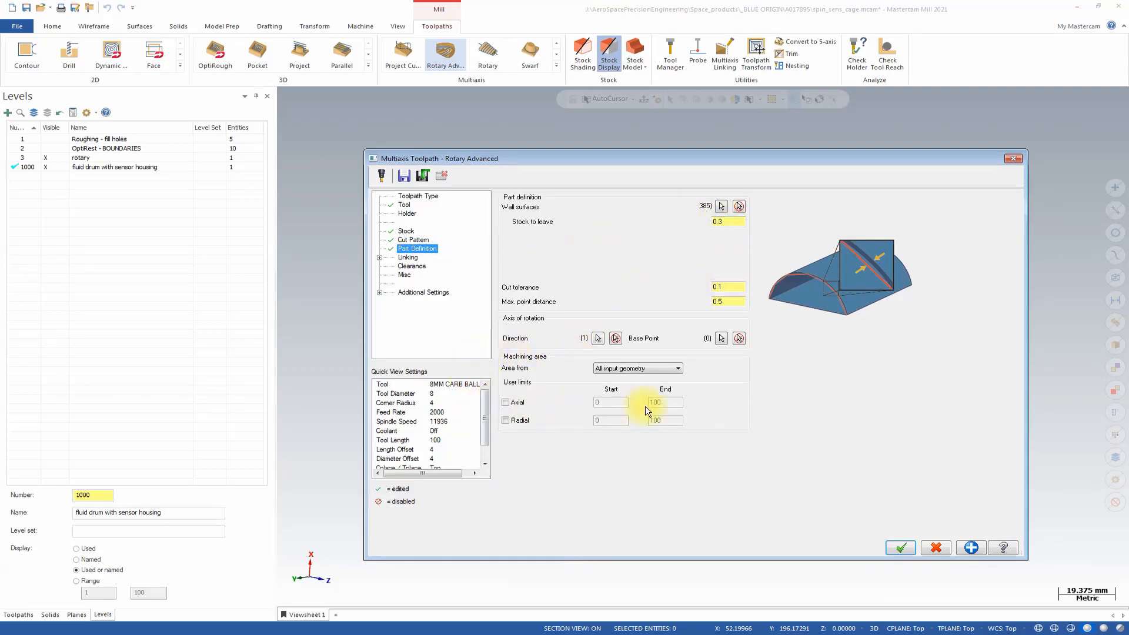
Limit the machining area radially from 30 to 100, generate the Rotary Advanced toolpath and return to the operations list.
{"action": "left_click", "coordinate": [654, 369]}
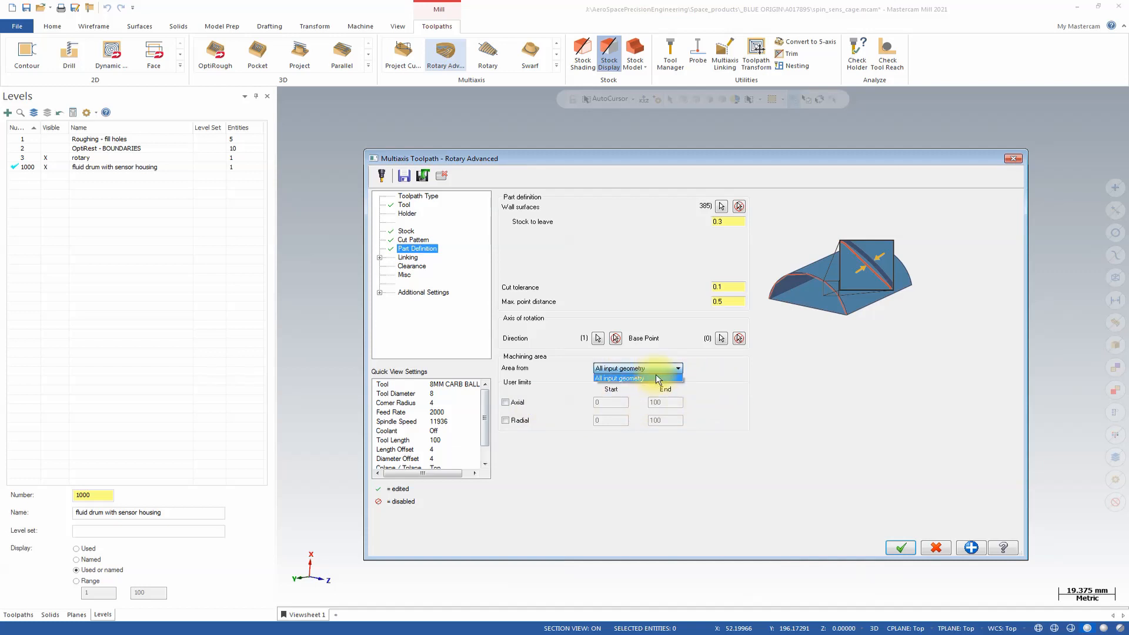
{"action": "left_click", "coordinate": [640, 377]}
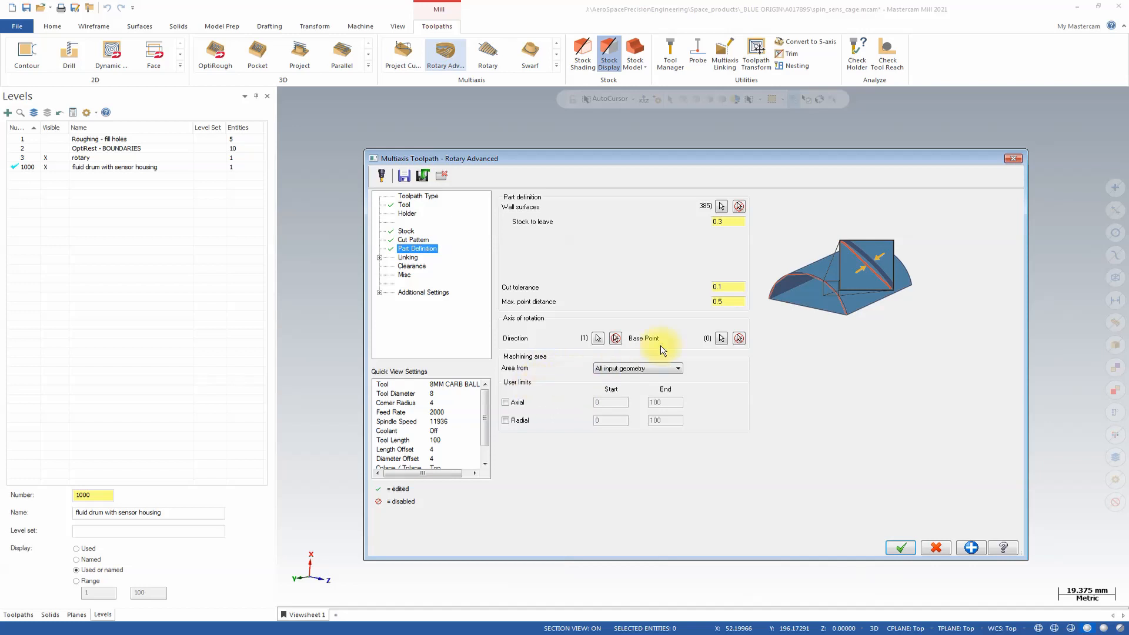
{"action": "left_click", "coordinate": [506, 403]}
{"action": "left_click", "coordinate": [516, 405]}
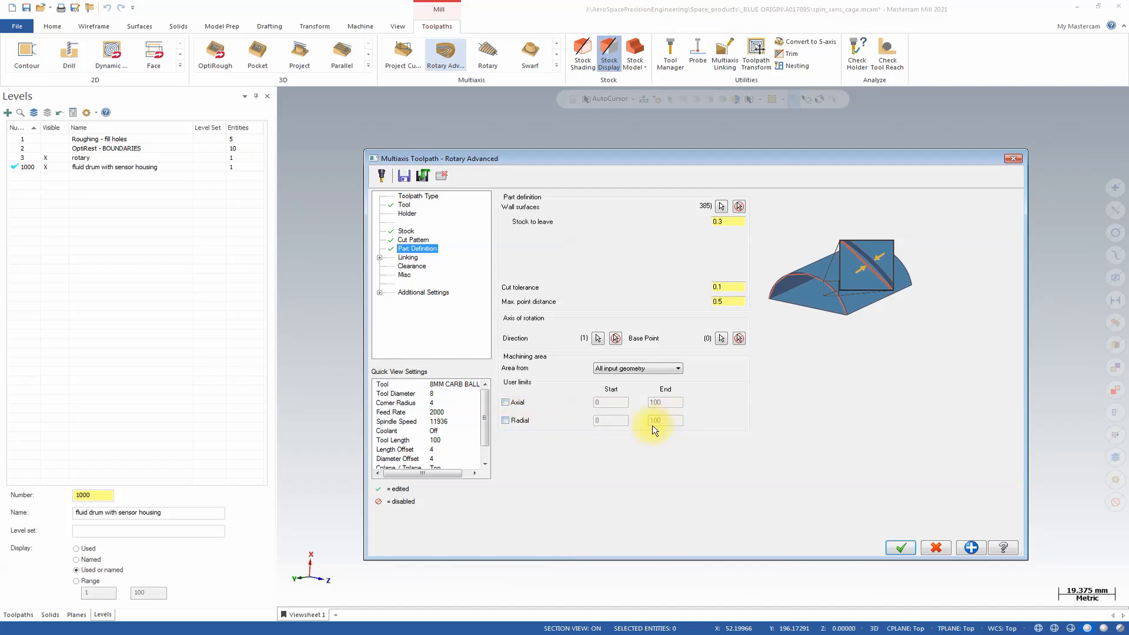
{"action": "left_click", "coordinate": [521, 417]}
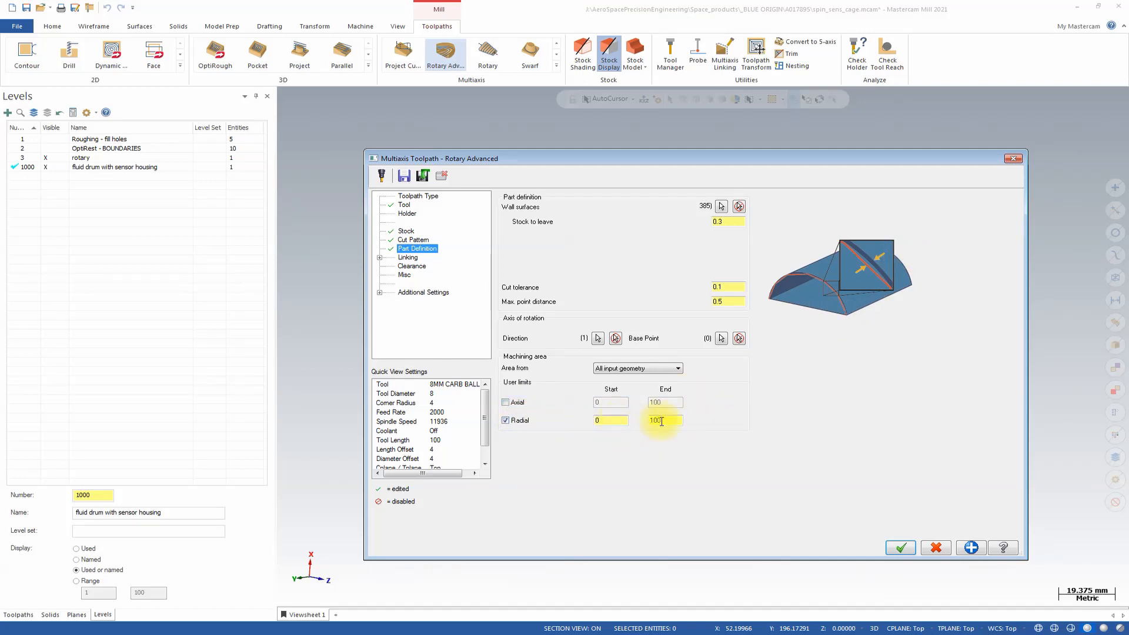
{"action": "double_click", "coordinate": [623, 421]}
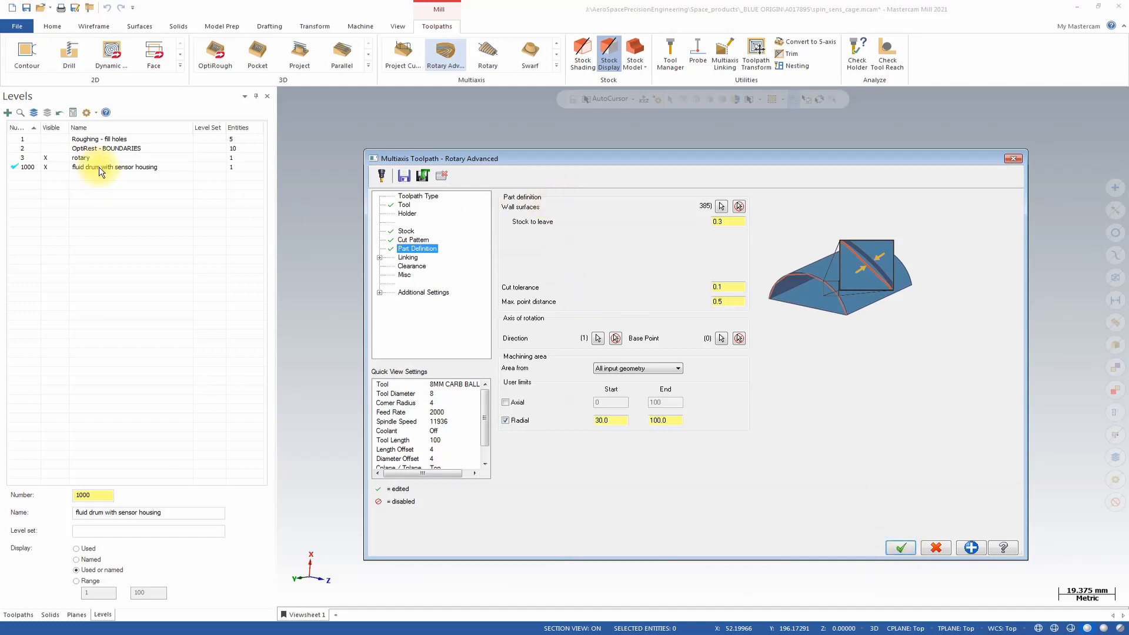
{"action": "key", "text": "Return"}
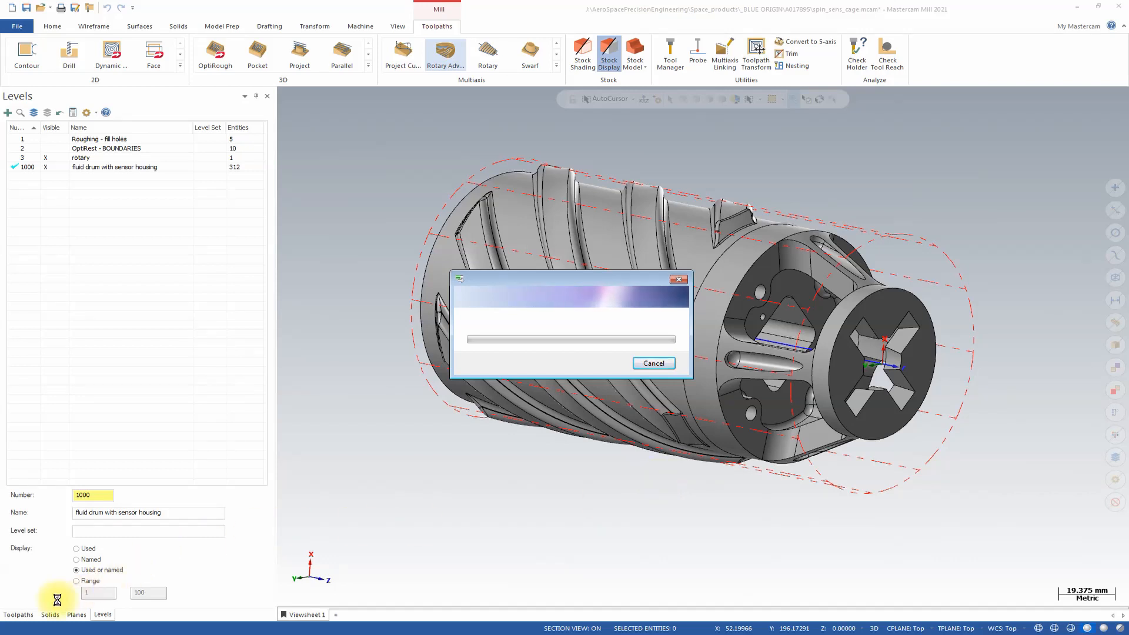
{"action": "left_click", "coordinate": [16, 613]}
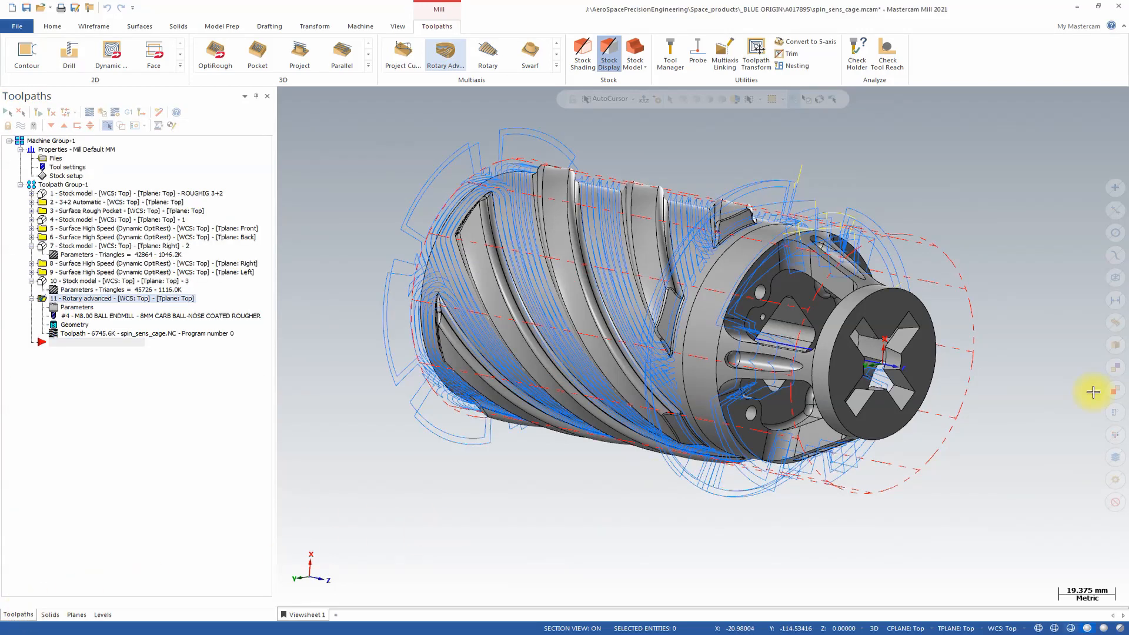
Turn off the radial limit of the Rotary Advanced toolpath's machining area and regenerate the operation.
{"action": "scroll", "coordinate": [941, 408], "scroll_direction": "up", "scroll_amount": 2}
{"action": "middle_click_drag", "start_coordinate": [941, 408], "coordinate": [750, 247]}
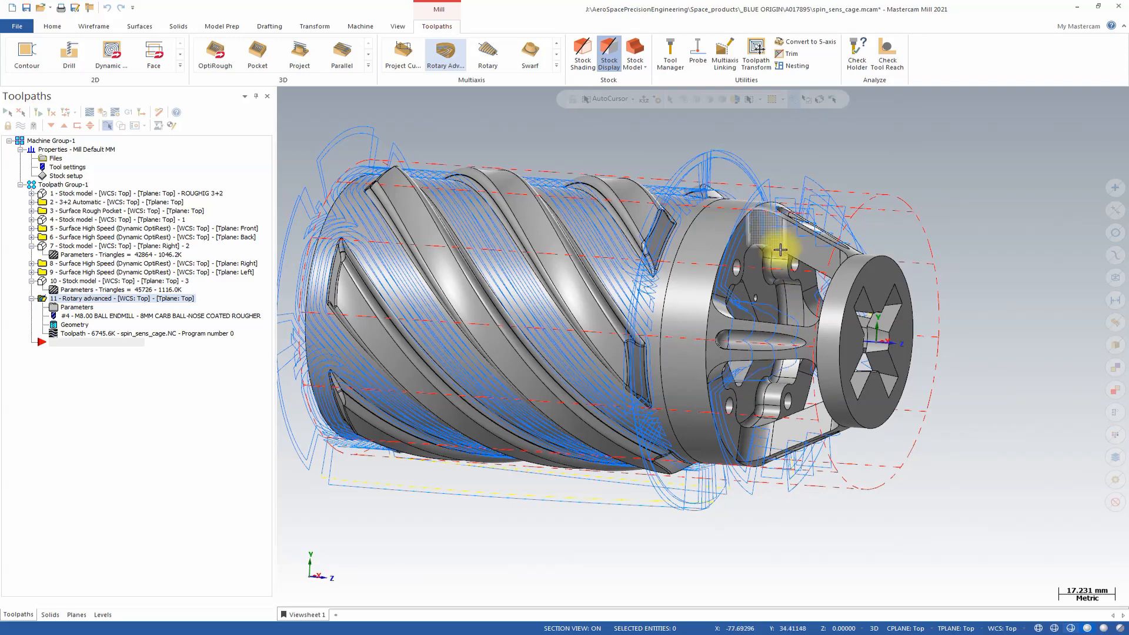
{"action": "middle_click_drag", "start_coordinate": [773, 259], "coordinate": [835, 253]}
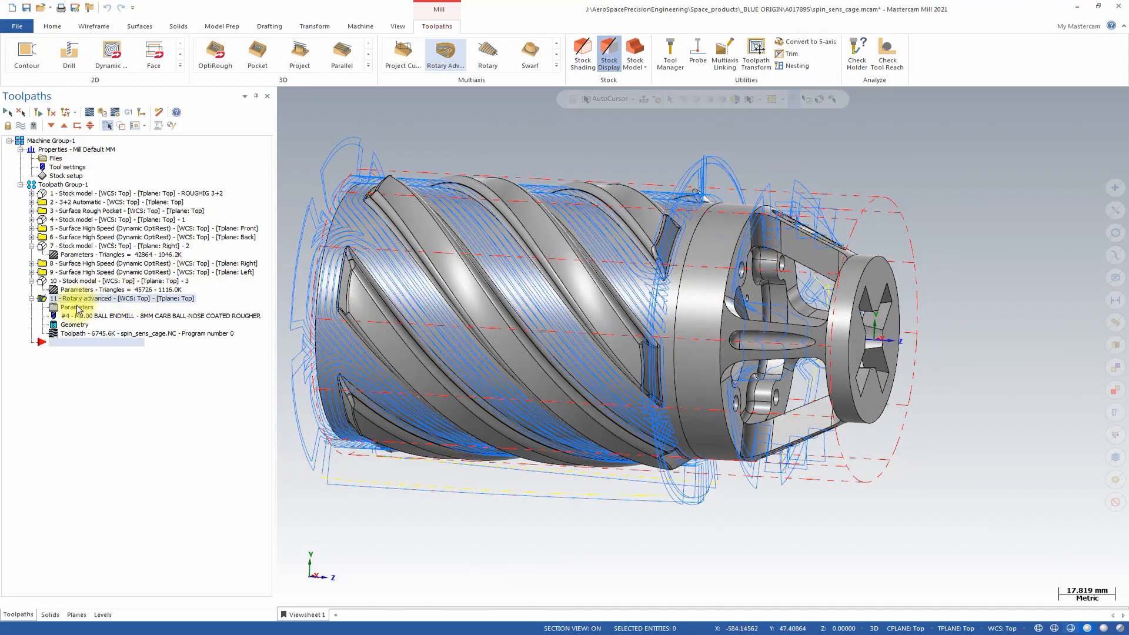
{"action": "scroll", "coordinate": [700, 273], "scroll_direction": "down", "scroll_amount": 2}
{"action": "scroll", "coordinate": [668, 408], "scroll_direction": "down", "scroll_amount": 2}
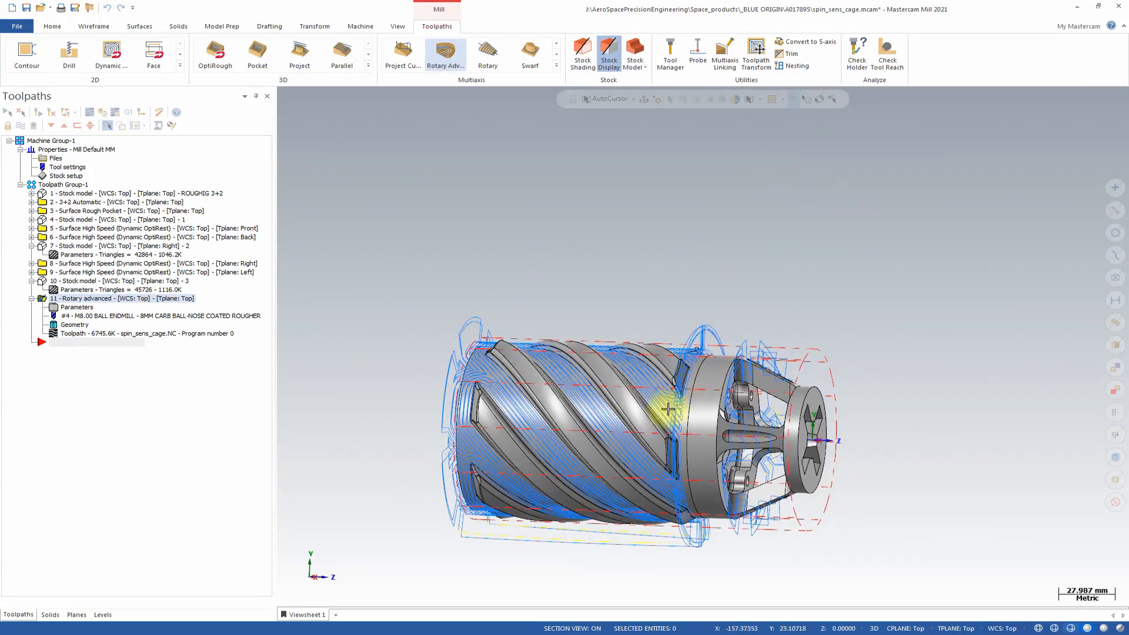
{"action": "left_click", "coordinate": [77, 308]}
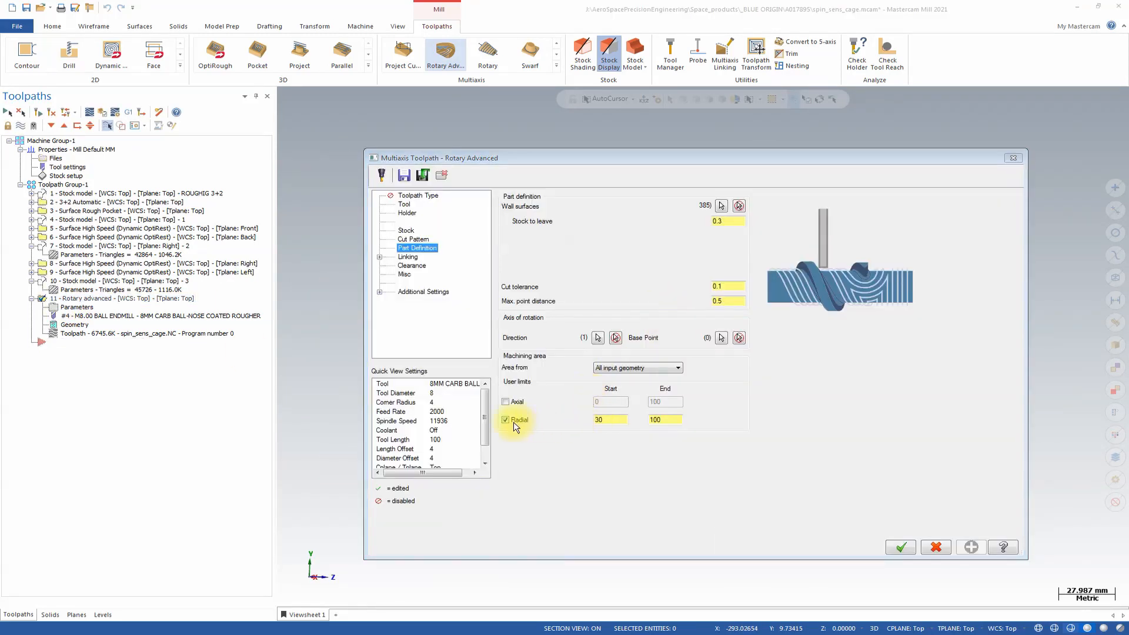
{"action": "left_click", "coordinate": [513, 422]}
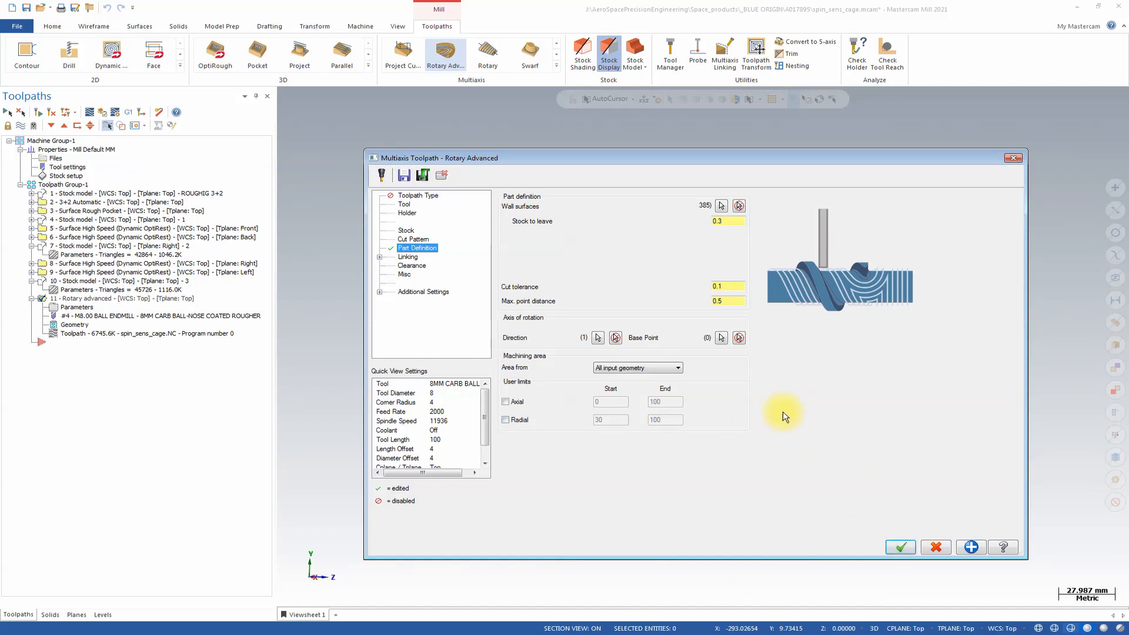
{"action": "left_click", "coordinate": [901, 547]}
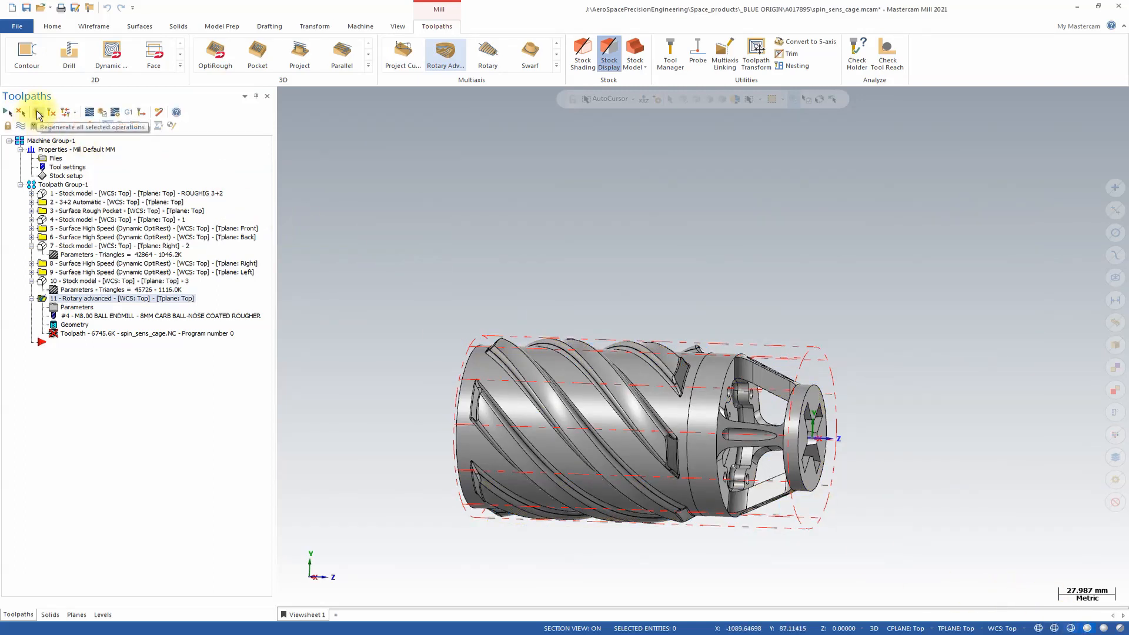
{"action": "left_click", "coordinate": [38, 114]}
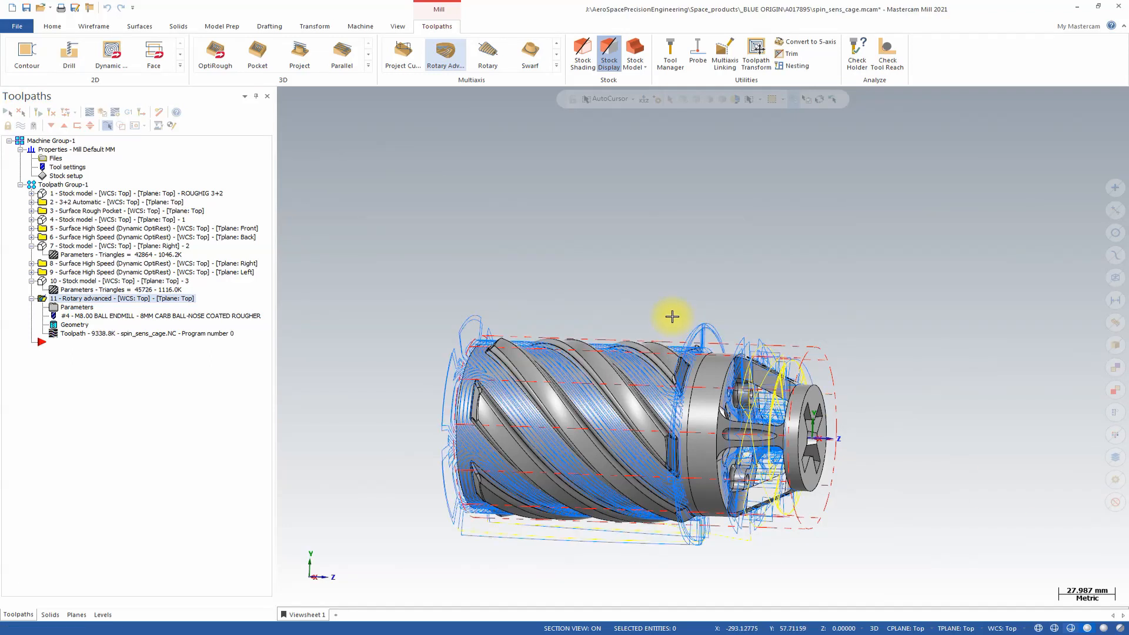
Examine the regenerated rotary toolpath around the windowed end of the cage and the floors inside the windows.
{"action": "middle_click_drag", "start_coordinate": [672, 316], "coordinate": [779, 243]}
{"action": "scroll", "coordinate": [686, 328], "scroll_direction": "up", "scroll_amount": 4}
{"action": "scroll", "coordinate": [871, 347], "scroll_direction": "up", "scroll_amount": 2}
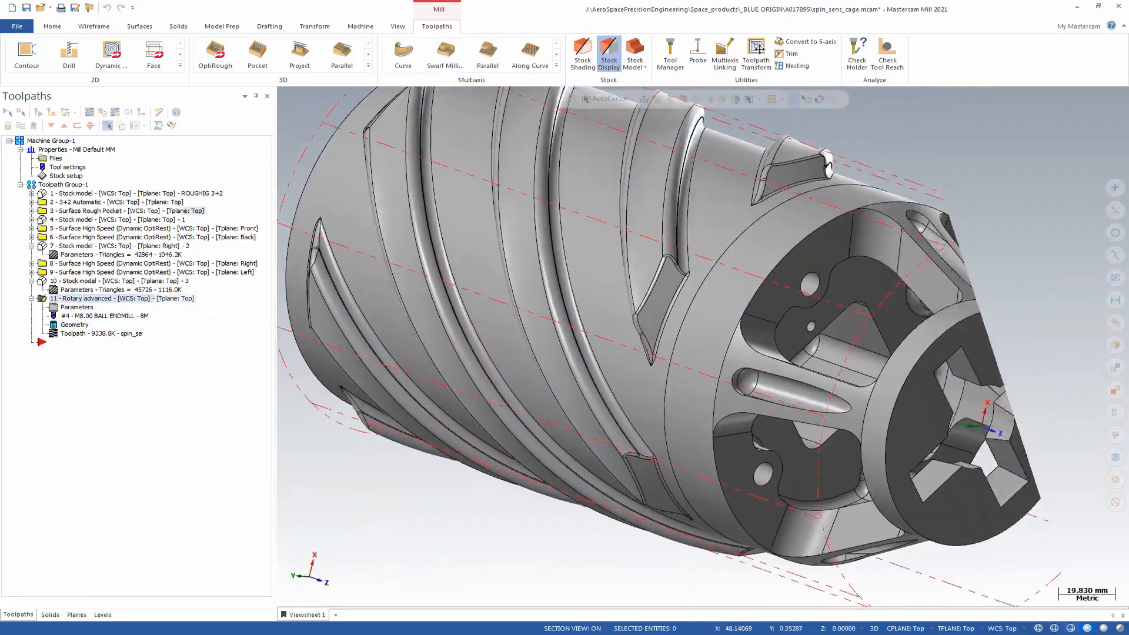
{"action": "middle_click_drag", "start_coordinate": [988, 247], "coordinate": [524, 202]}
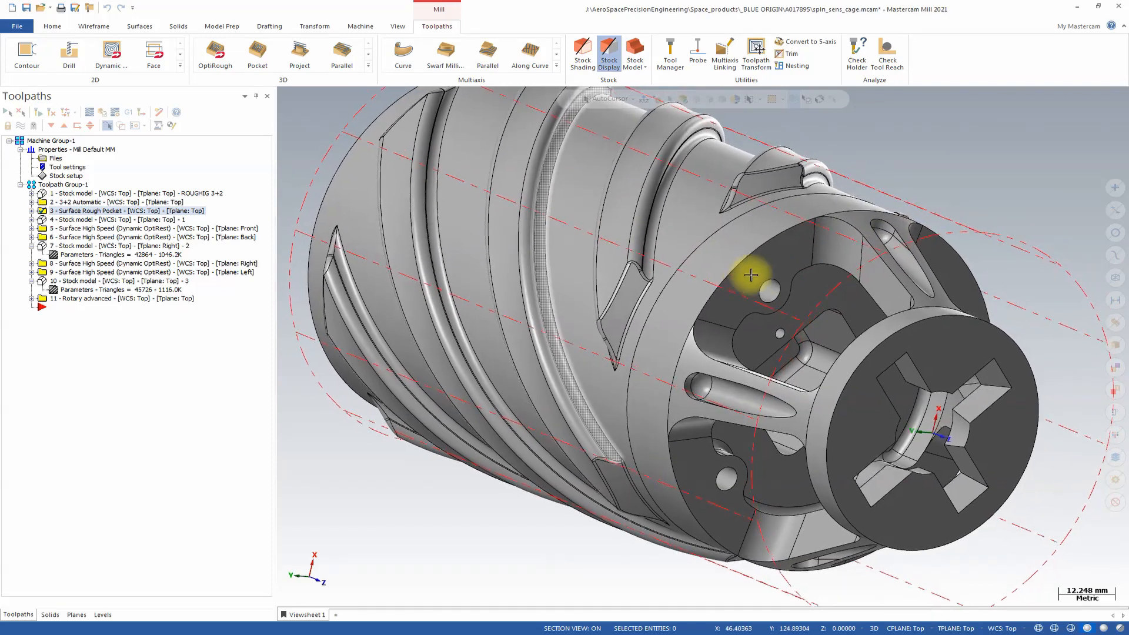
{"action": "middle_click_drag", "start_coordinate": [751, 275], "coordinate": [821, 279]}
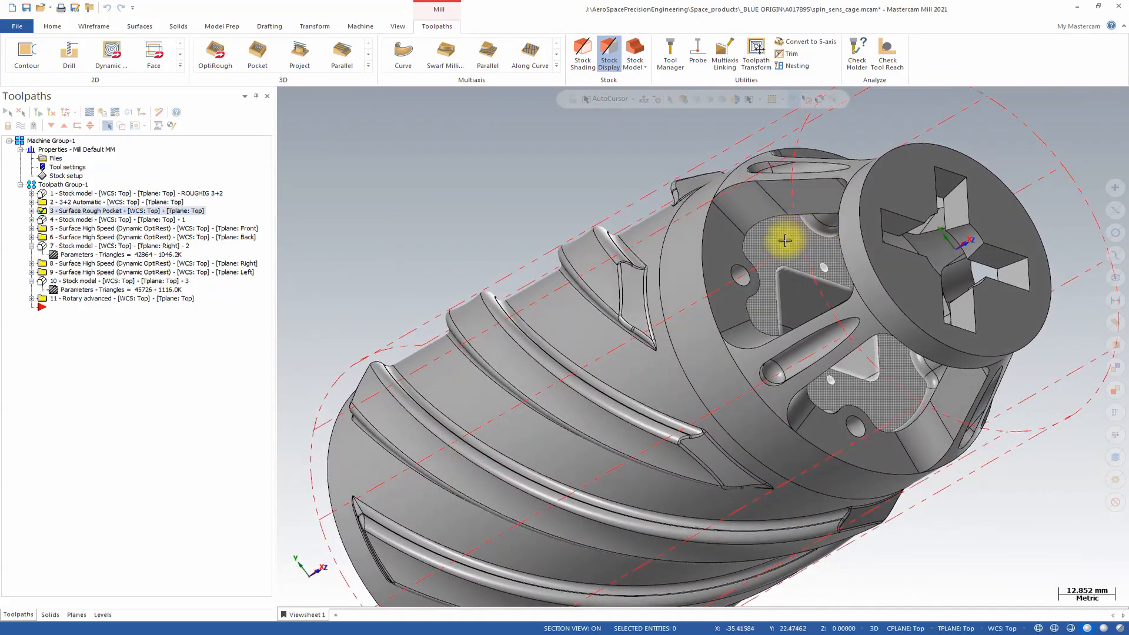
{"action": "middle_click_drag", "start_coordinate": [829, 321], "coordinate": [890, 413]}
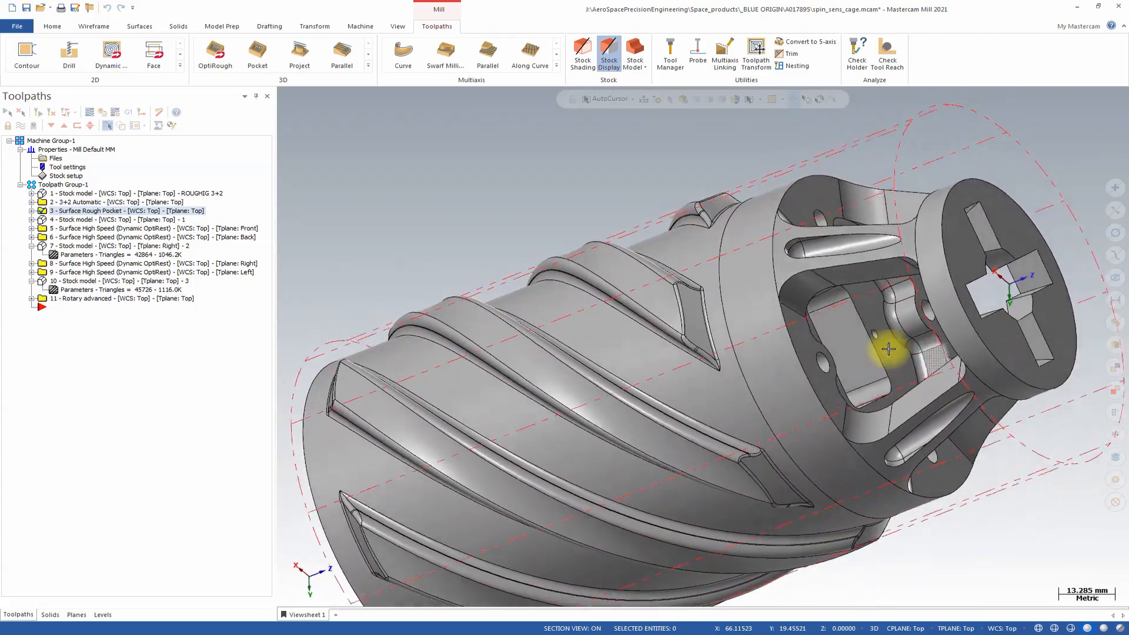
{"action": "middle_click_drag", "start_coordinate": [877, 367], "coordinate": [222, 575]}
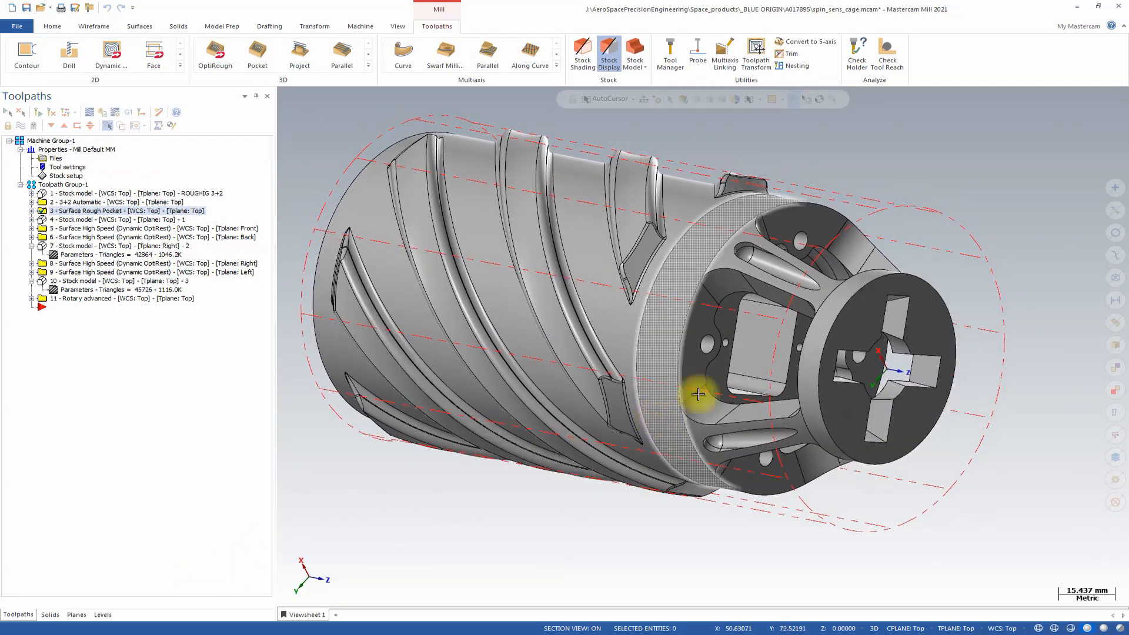
{"action": "scroll", "coordinate": [798, 327], "scroll_direction": "up", "scroll_amount": 4}
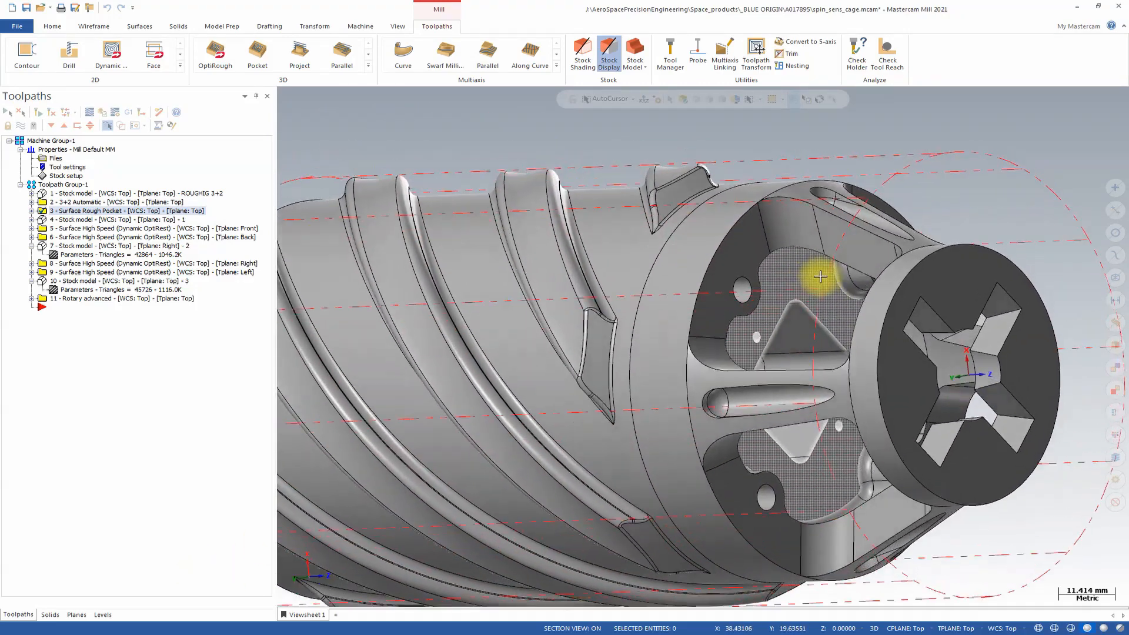
{"action": "middle_click_drag", "start_coordinate": [822, 361], "coordinate": [820, 261]}
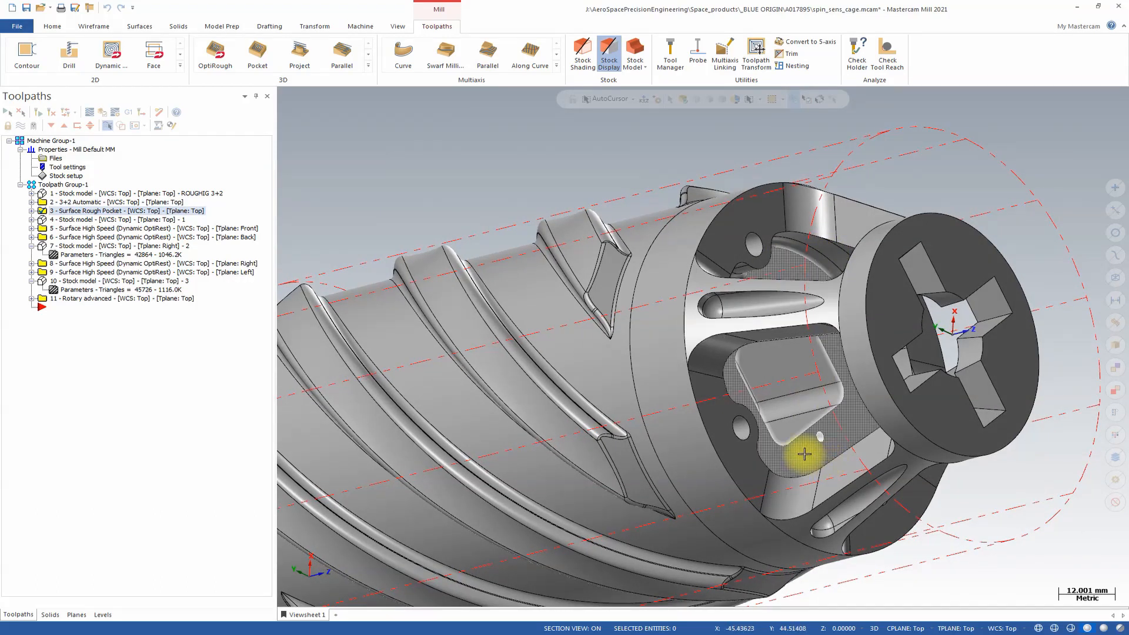
{"action": "mouse_move", "coordinate": [804, 454]}
{"action": "middle_mouse_down"}
{"action": "mouse_move", "coordinate": [819, 433]}
{"action": "mouse_move", "coordinate": [789, 439]}
{"action": "middle_mouse_up"}
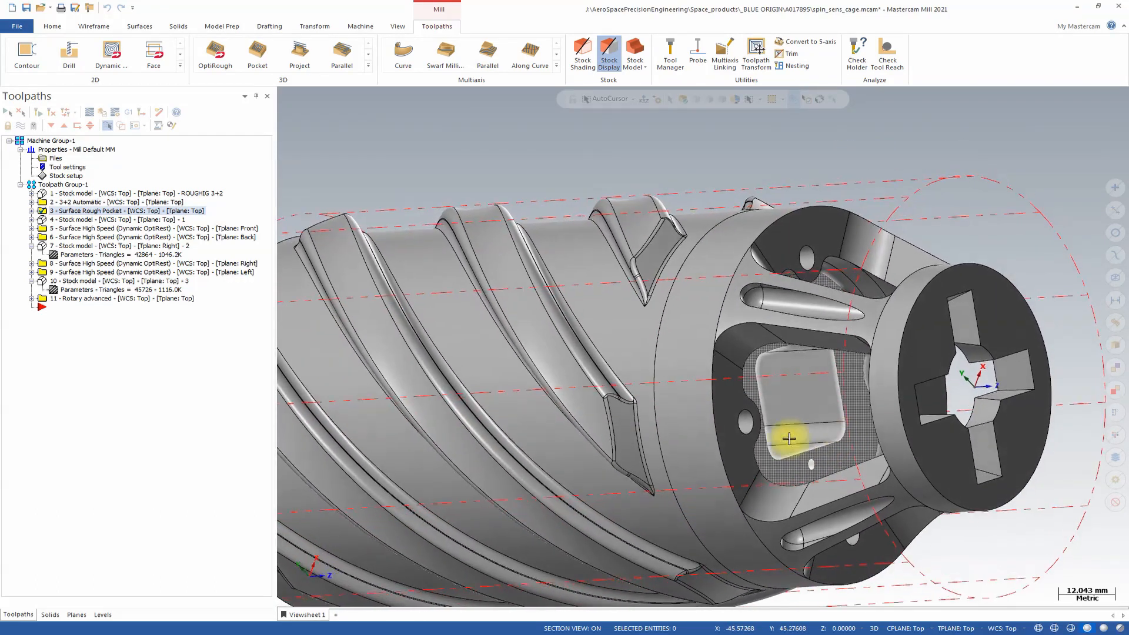
Show the Roughing - fill holes level so the filler surfaces cover the openings inside the cage windows.
{"action": "left_click", "coordinate": [103, 615]}
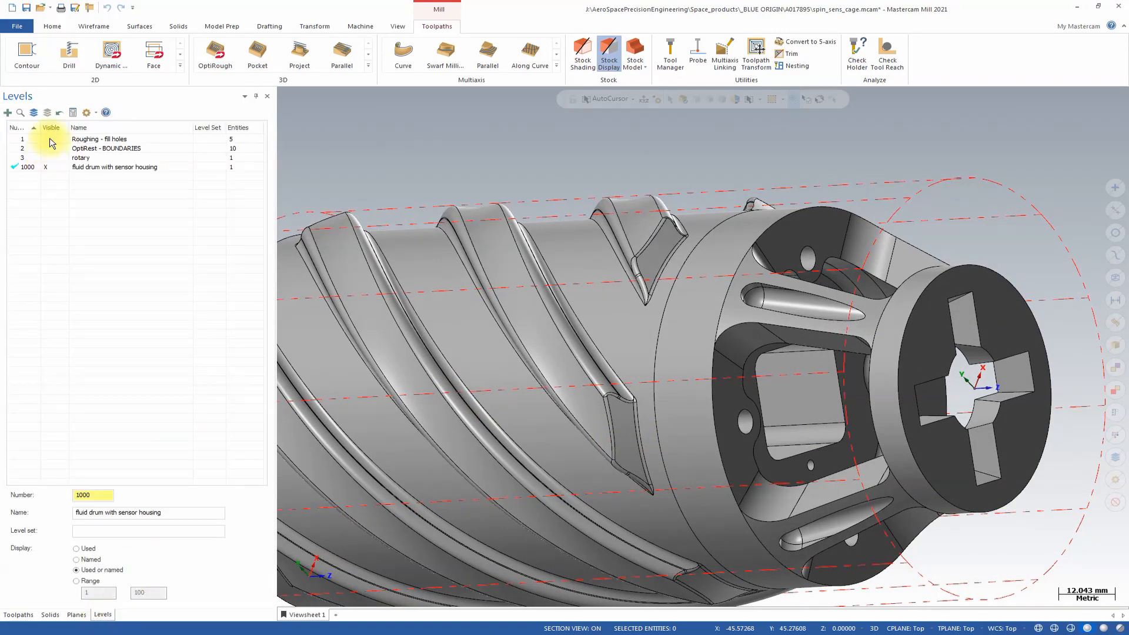
{"action": "left_click", "coordinate": [50, 139]}
{"action": "mouse_move", "coordinate": [575, 348]}
{"action": "middle_mouse_down"}
{"action": "mouse_move", "coordinate": [932, 386]}
{"action": "mouse_move", "coordinate": [914, 372]}
{"action": "mouse_move", "coordinate": [856, 398]}
{"action": "mouse_move", "coordinate": [867, 384]}
{"action": "mouse_move", "coordinate": [844, 348]}
{"action": "mouse_move", "coordinate": [840, 419]}
{"action": "middle_mouse_up"}
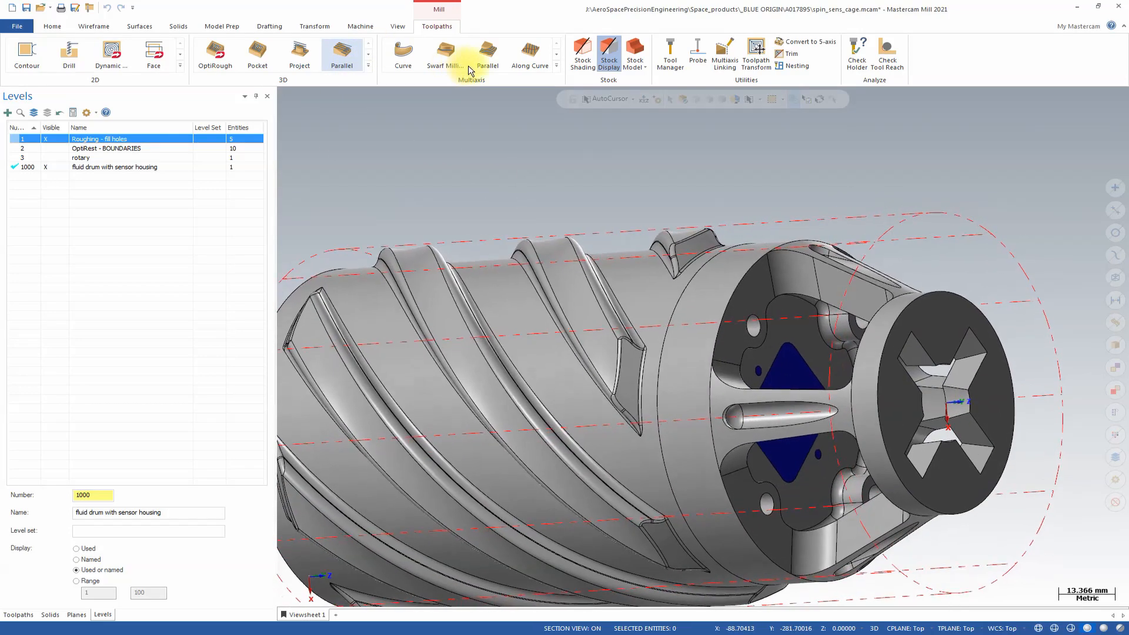
Create a multiaxis Parallel toolpath using the 4 MM BALL-NOSE END MILL.
{"action": "middle_click_drag", "start_coordinate": [581, 133], "coordinate": [519, 48]}
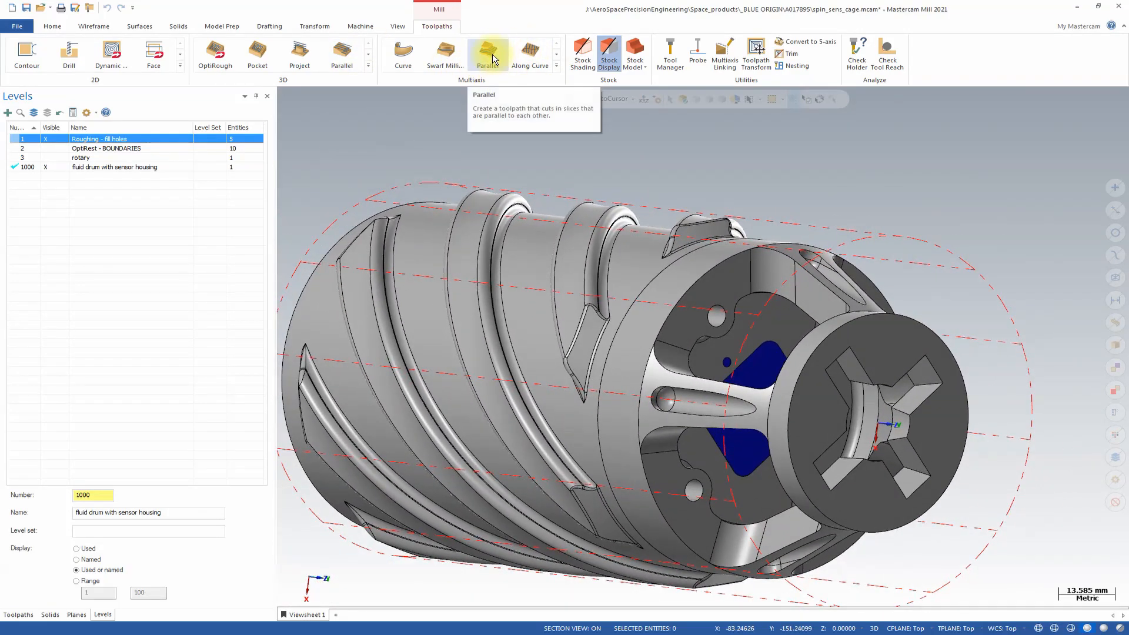
{"action": "left_click", "coordinate": [489, 57]}
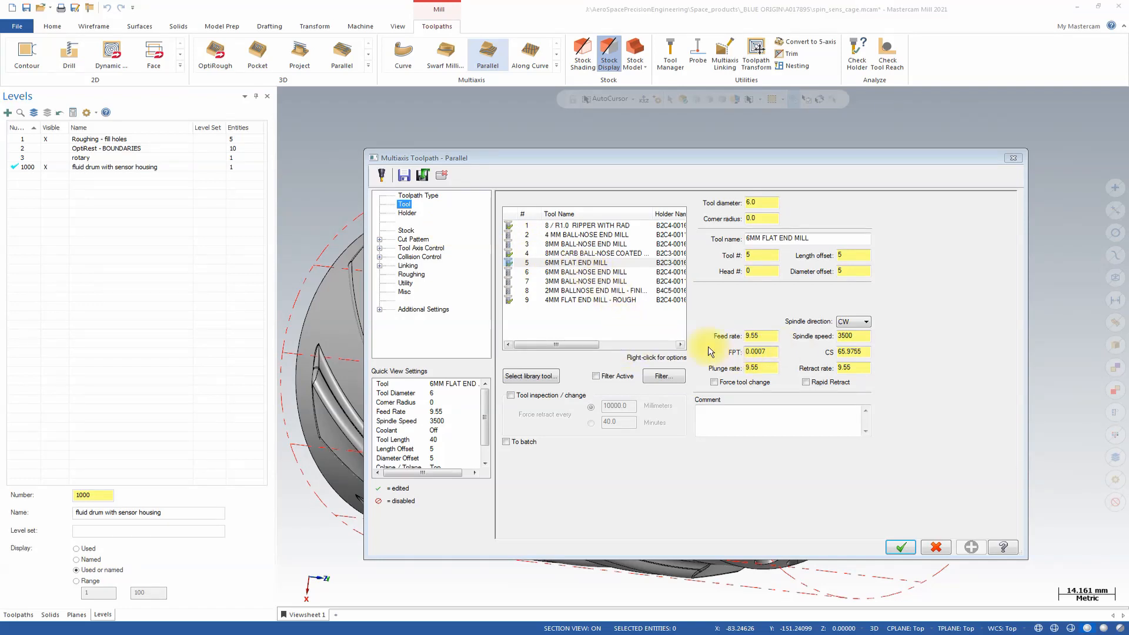
{"action": "left_click", "coordinate": [570, 235]}
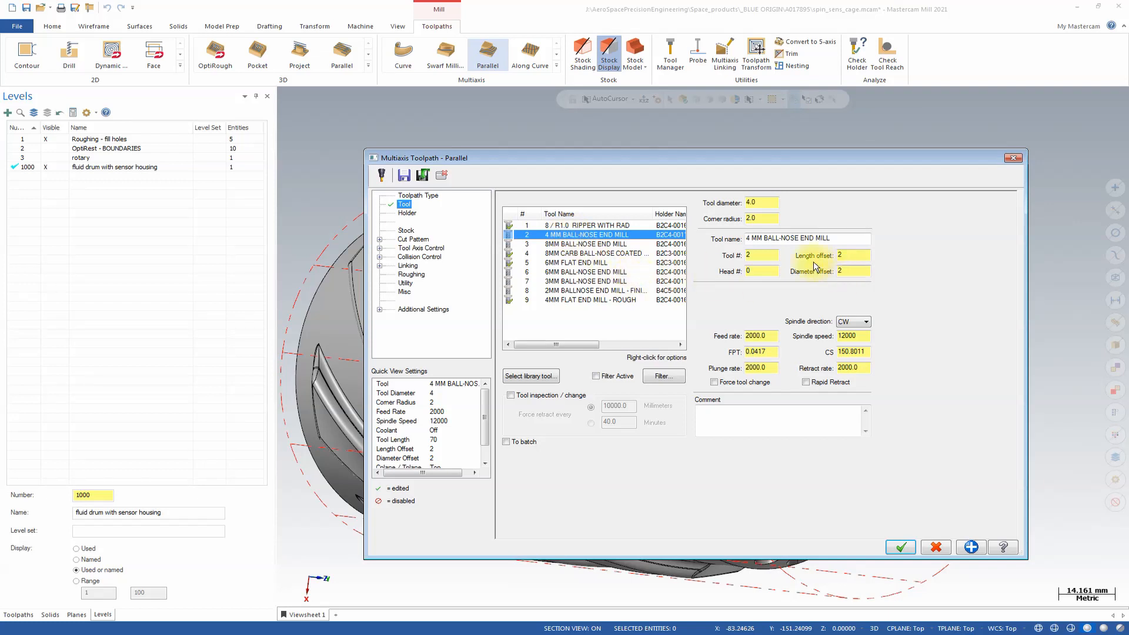
Start an edge chain for the cut pattern's Parallel To curve on the curved inner edge inside a cage window.
{"action": "left_click", "coordinate": [408, 238]}
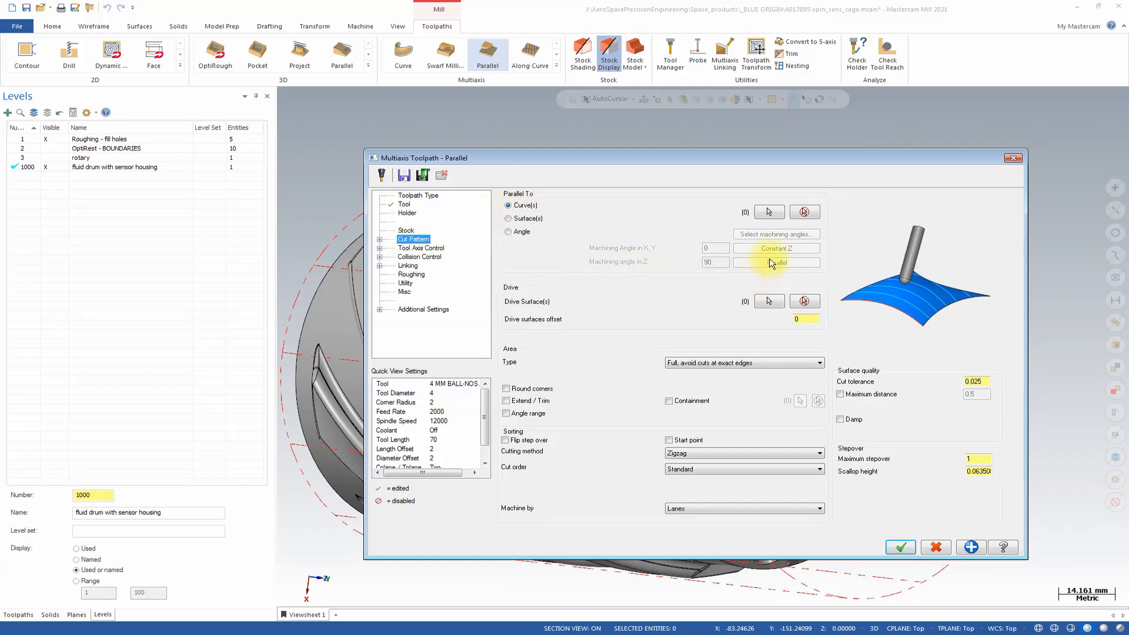
{"action": "left_click", "coordinate": [764, 213]}
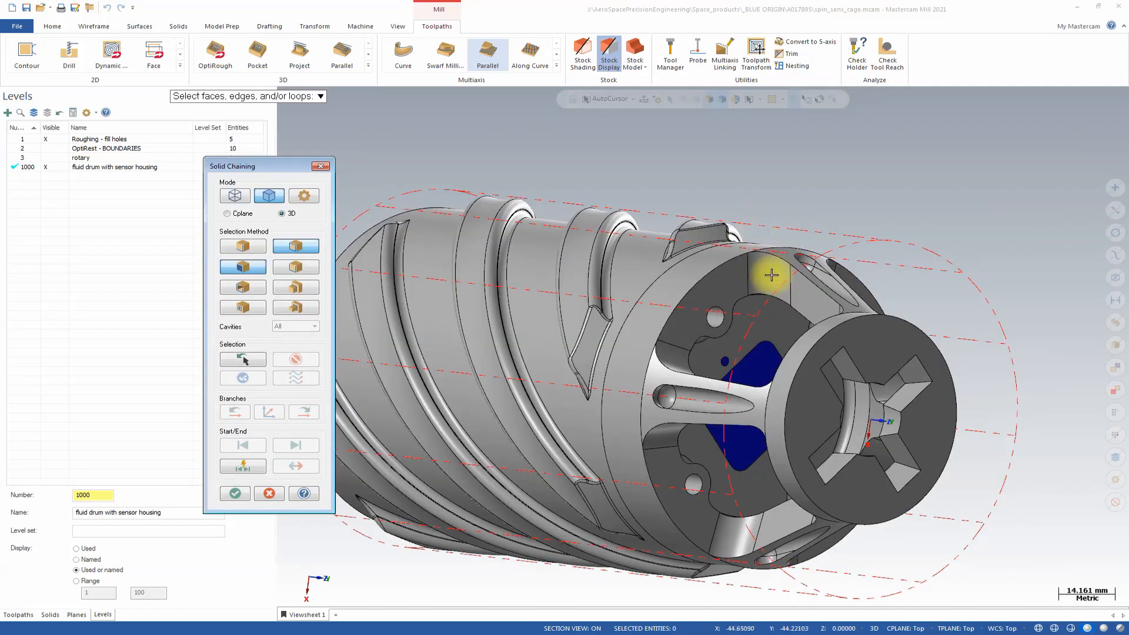
{"action": "middle_click_drag", "start_coordinate": [740, 328], "coordinate": [831, 363]}
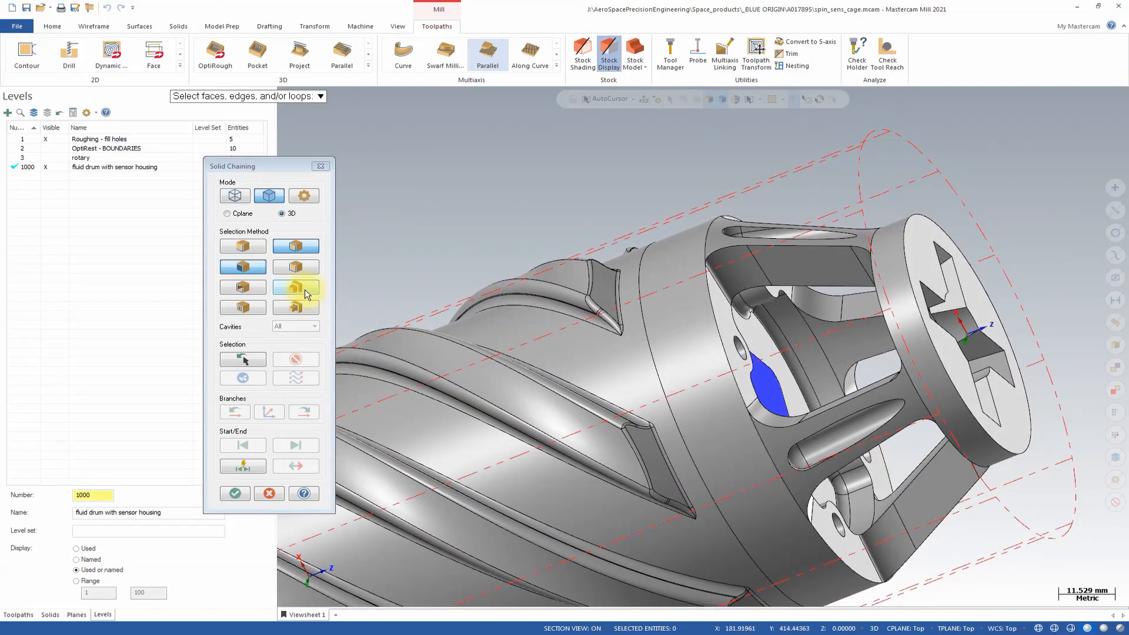
{"action": "left_click", "coordinate": [247, 250]}
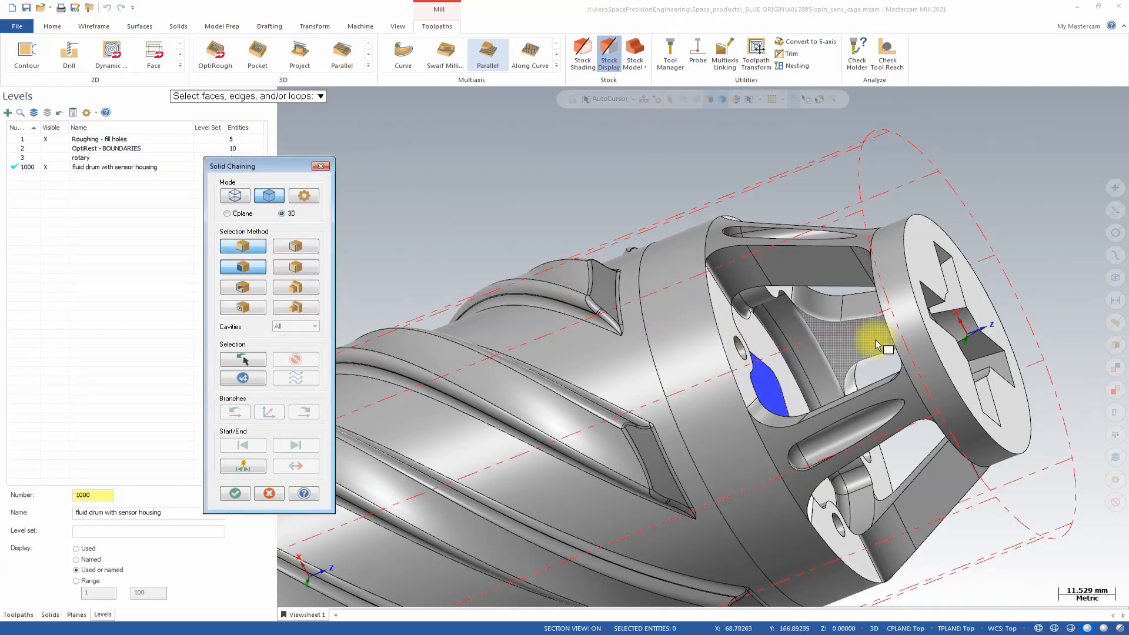
{"action": "left_click", "coordinate": [824, 367]}
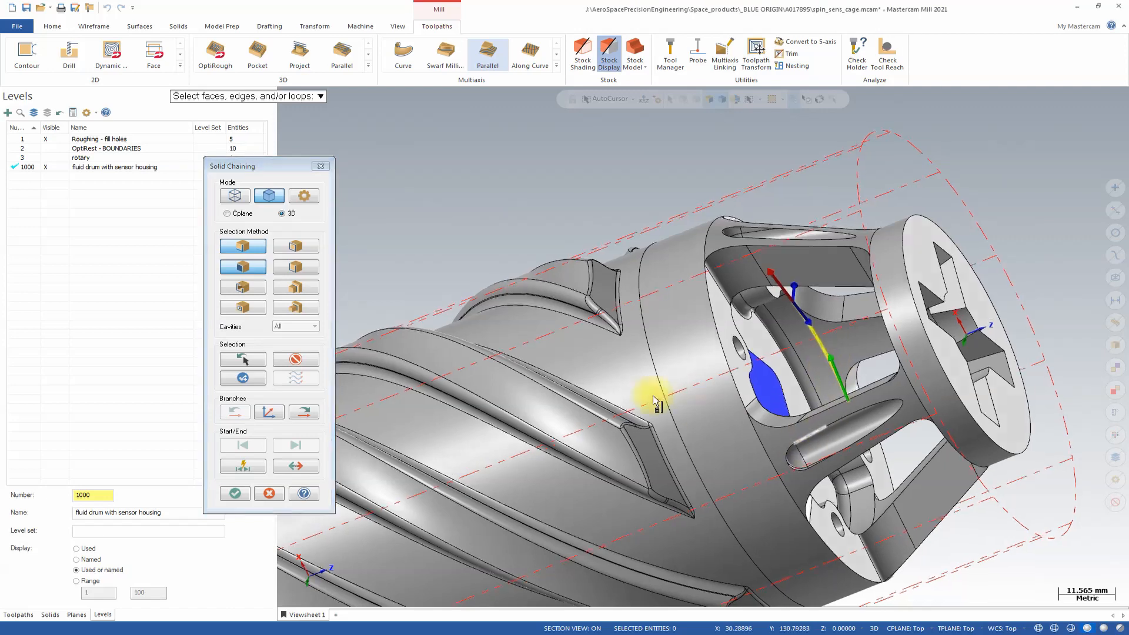
Extend the Parallel To chain branch by branch along the inner profile edge, passing through the neighbouring cage windows.
{"action": "middle_click_drag", "start_coordinate": [649, 390], "coordinate": [304, 406]}
{"action": "left_click", "coordinate": [307, 413]}
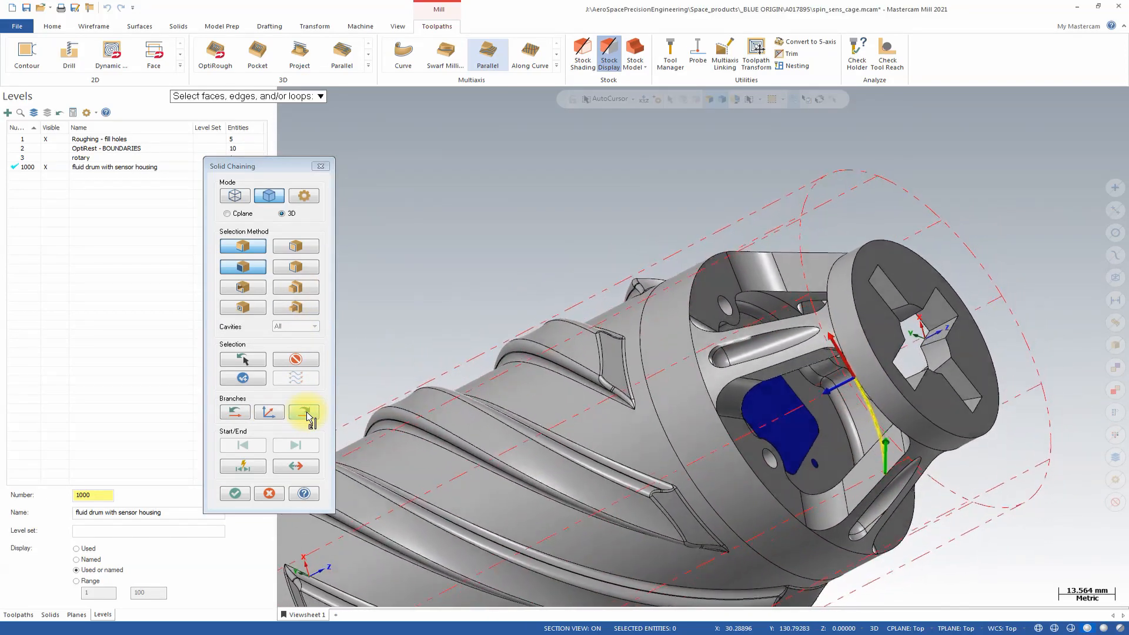
{"action": "left_click", "coordinate": [307, 413]}
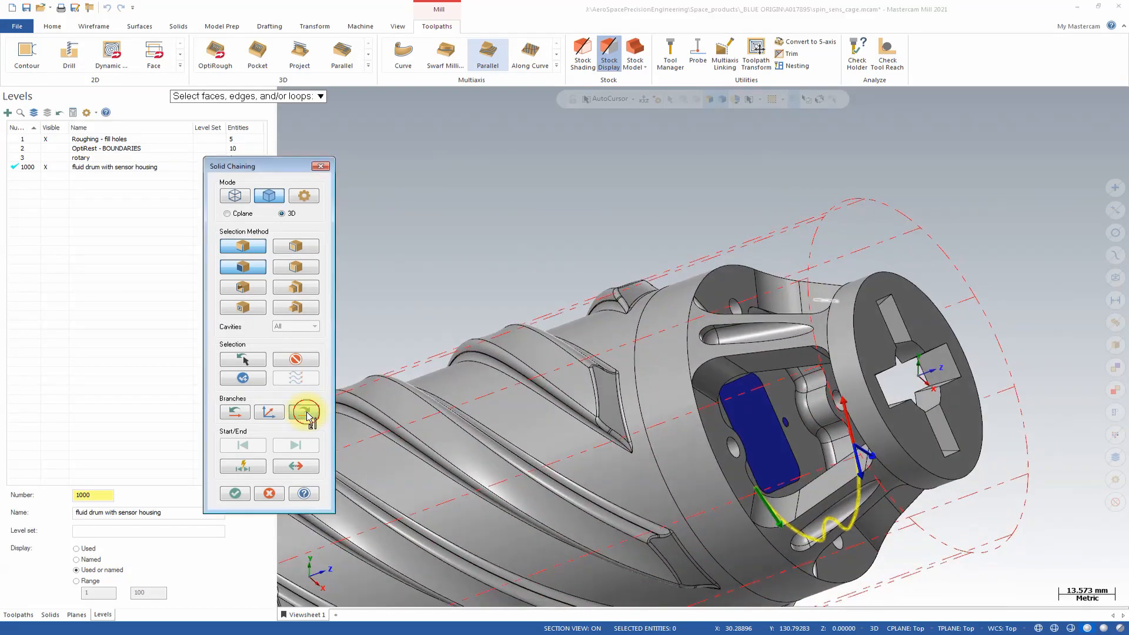
{"action": "left_click", "coordinate": [306, 413]}
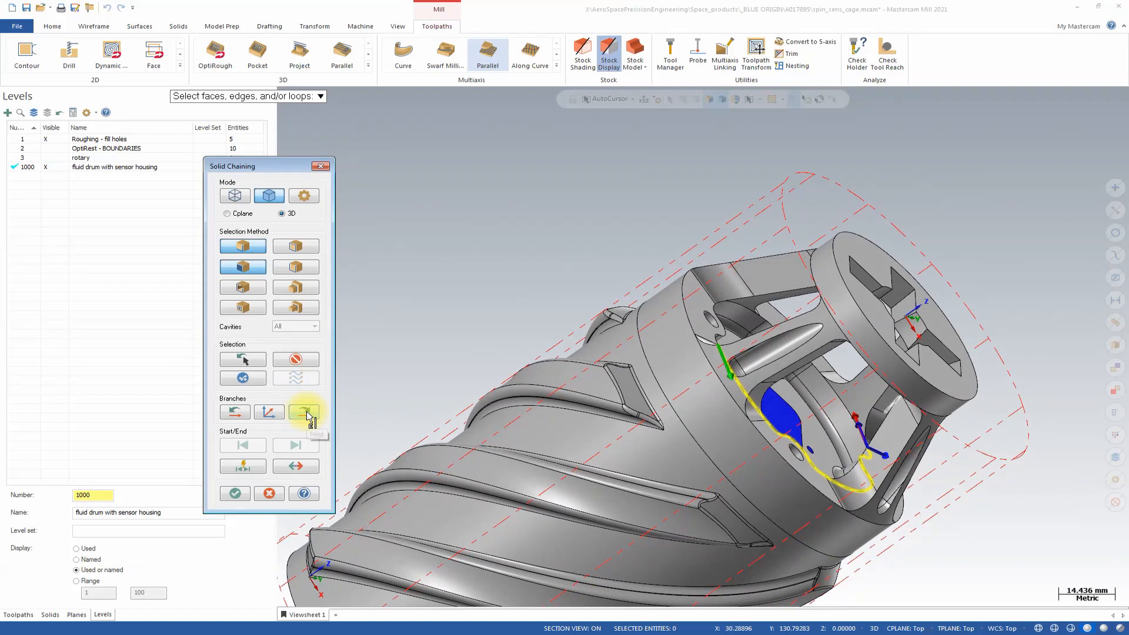
{"action": "left_click", "coordinate": [307, 414]}
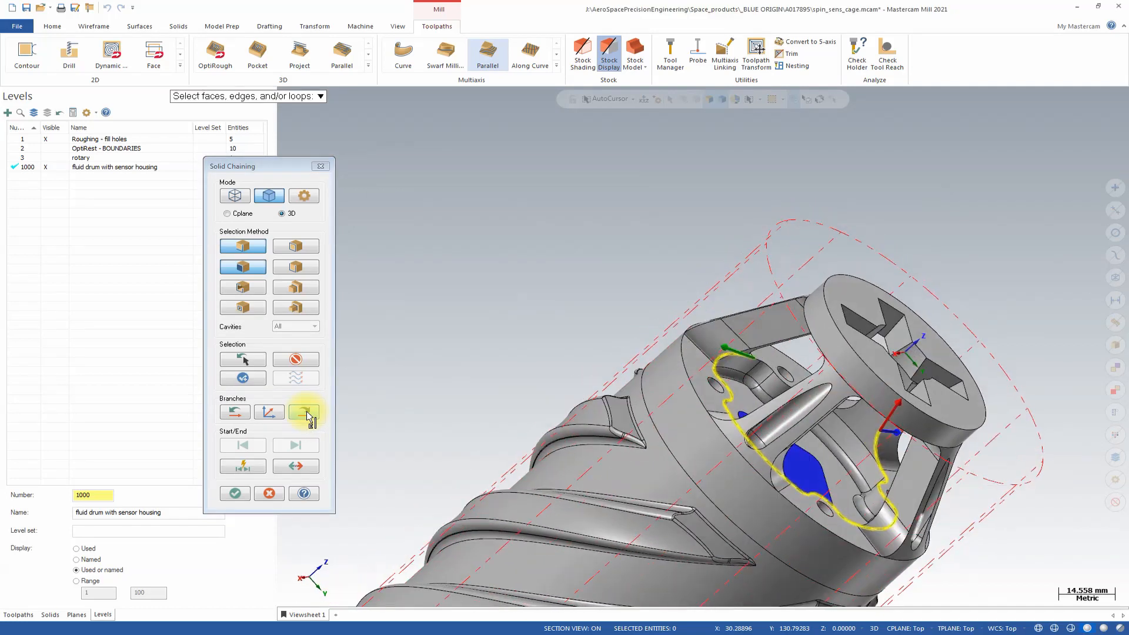
Continue the Parallel To chain through the remaining inner profile edges until the loop closes, correcting the branch direction, and accept it.
{"action": "left_click", "coordinate": [240, 412]}
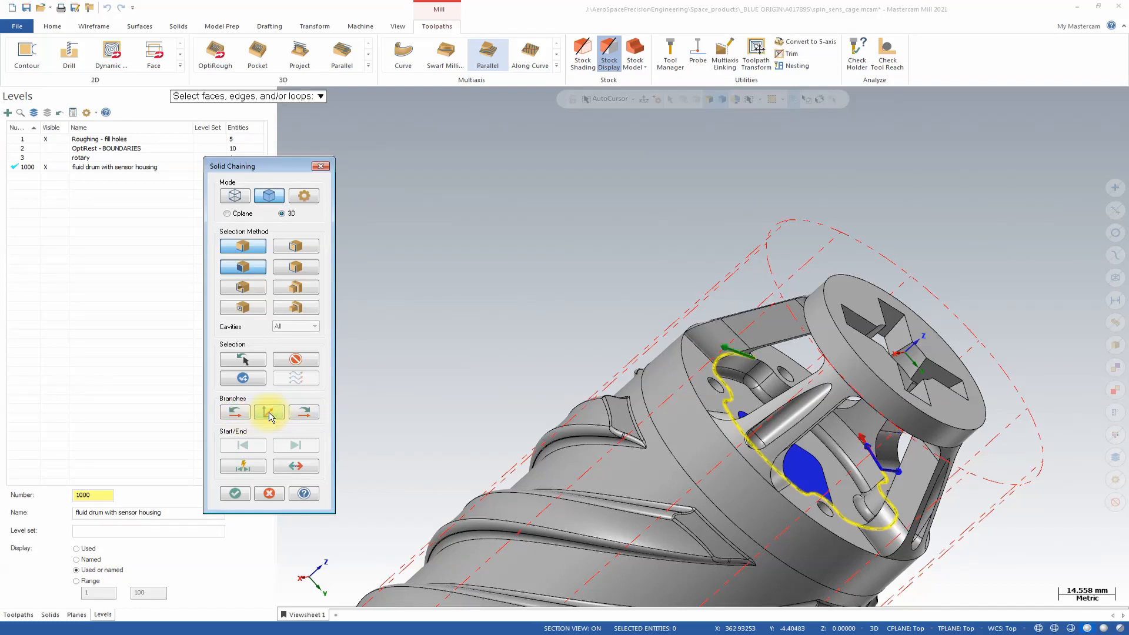
{"action": "scroll", "coordinate": [894, 488], "scroll_direction": "up", "scroll_amount": 3}
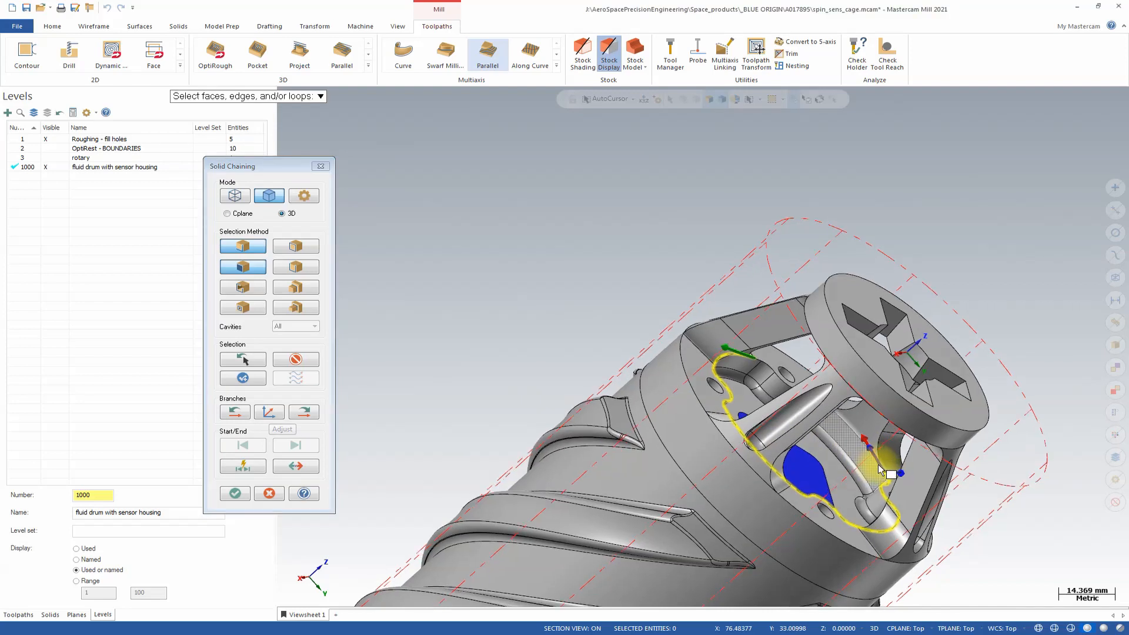
{"action": "scroll", "coordinate": [904, 497], "scroll_direction": "up", "scroll_amount": 5}
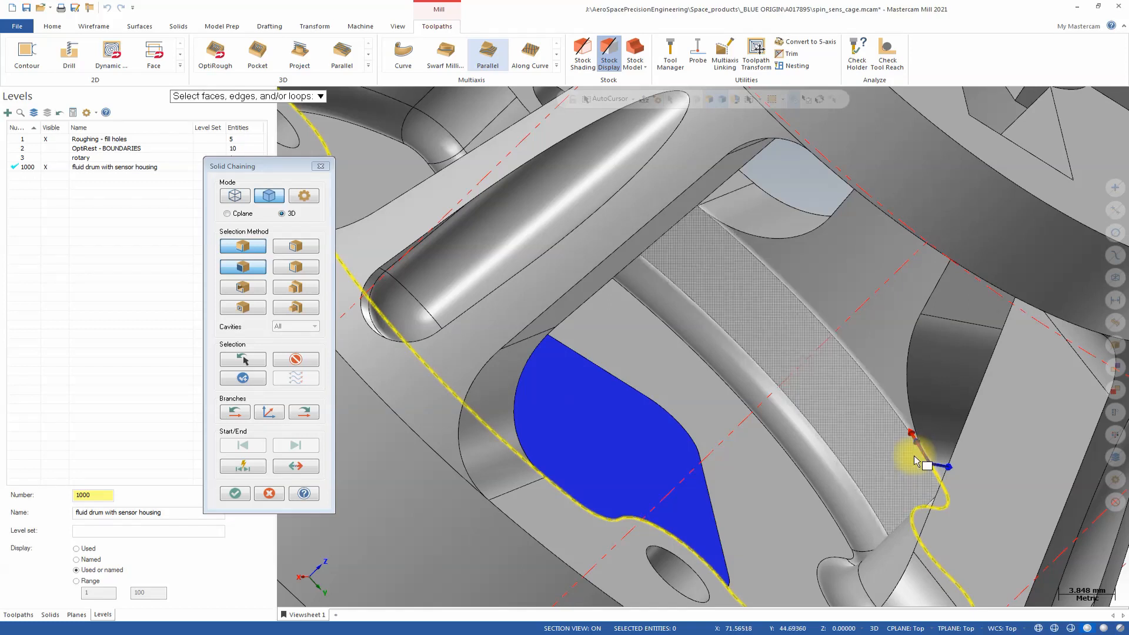
{"action": "scroll", "coordinate": [920, 454], "scroll_direction": "up", "scroll_amount": 5}
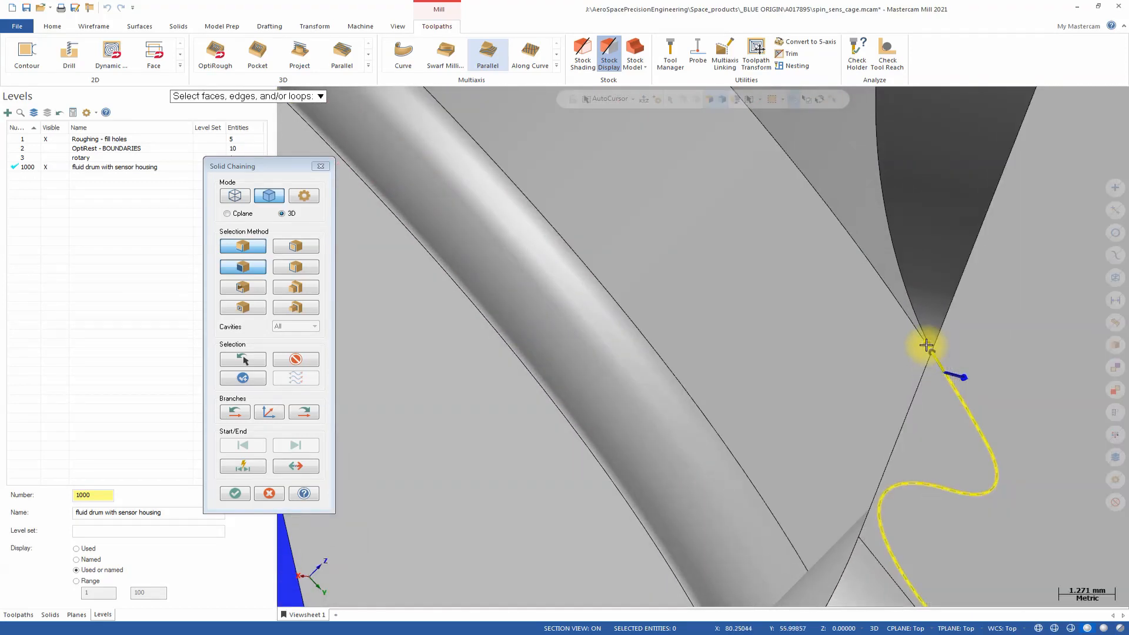
{"action": "scroll", "coordinate": [940, 374], "scroll_direction": "down", "scroll_amount": 8}
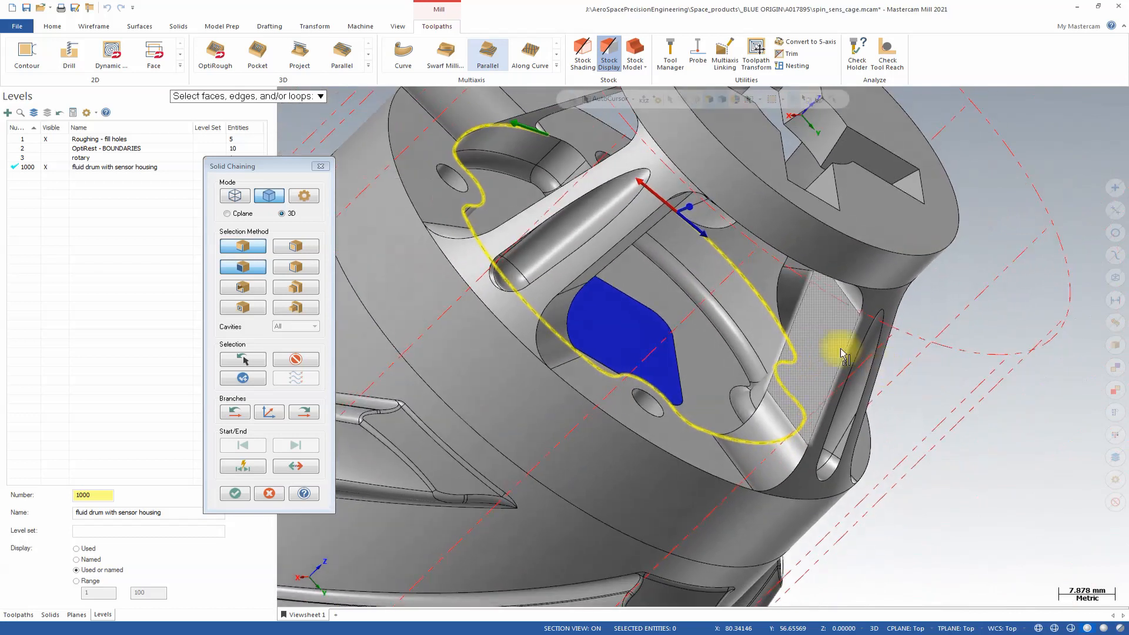
{"action": "middle_click_drag", "start_coordinate": [844, 355], "coordinate": [746, 270]}
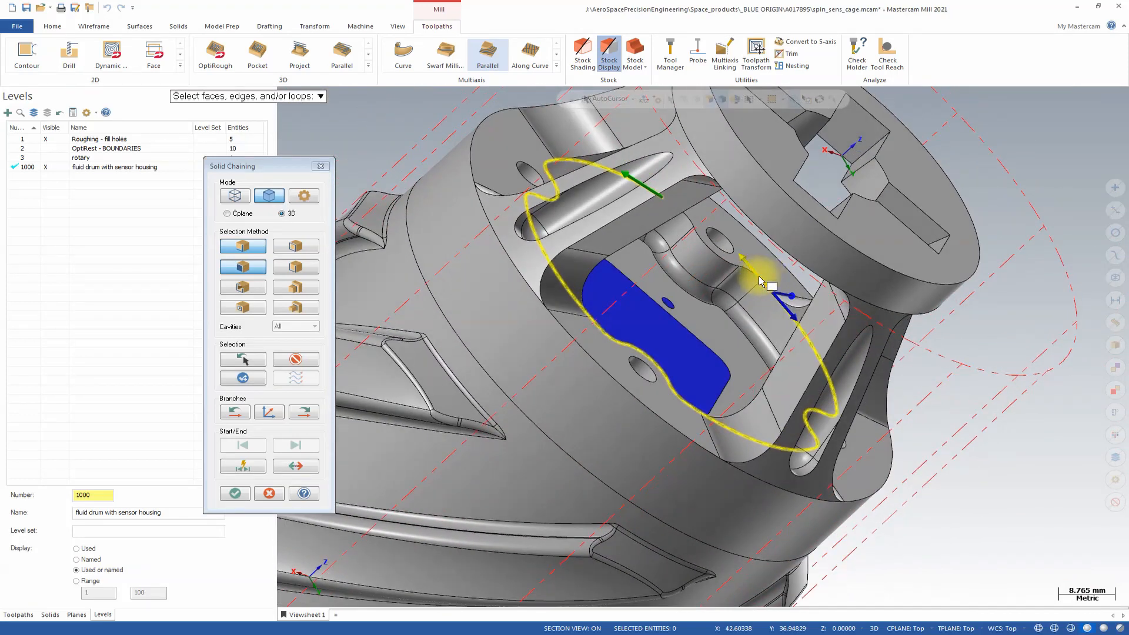
{"action": "left_click", "coordinate": [316, 414]}
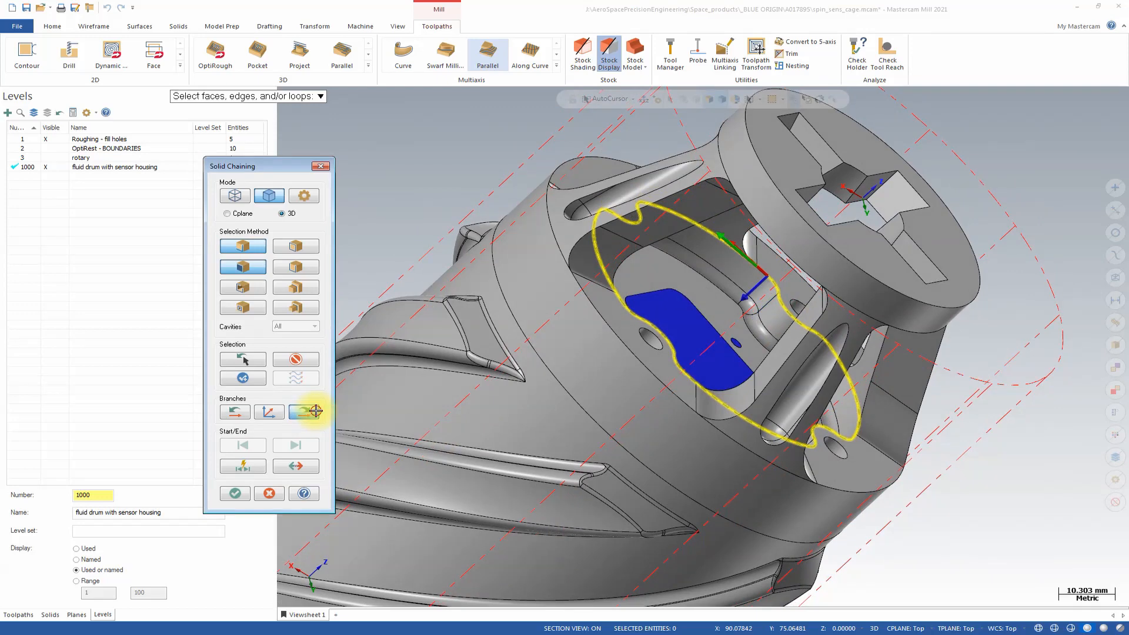
{"action": "left_click", "coordinate": [315, 411]}
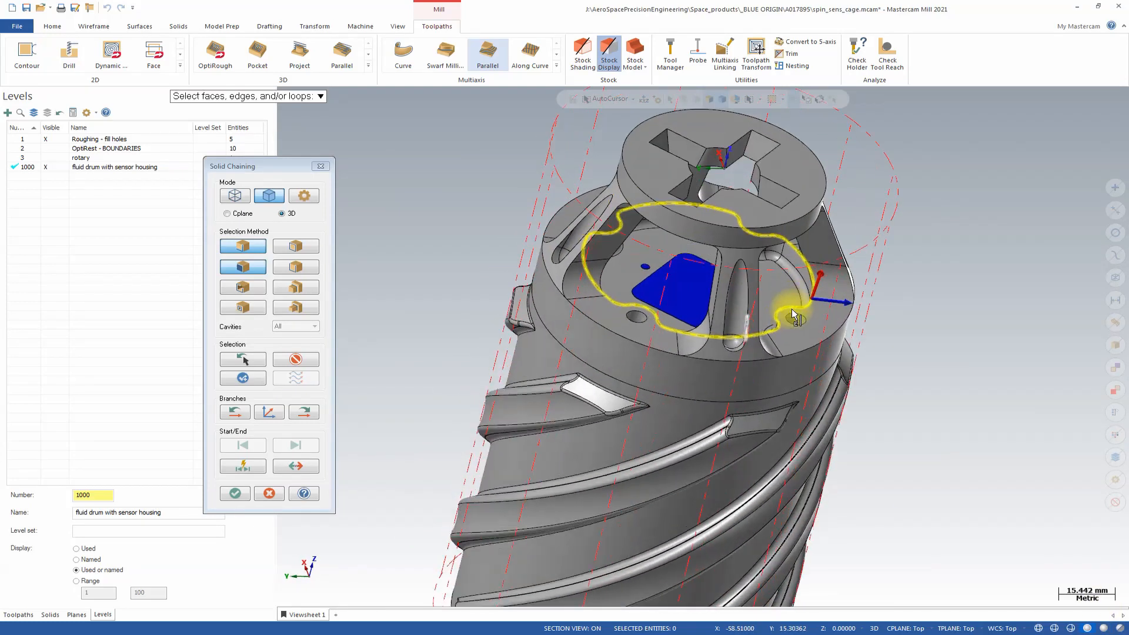
{"action": "left_click", "coordinate": [236, 494]}
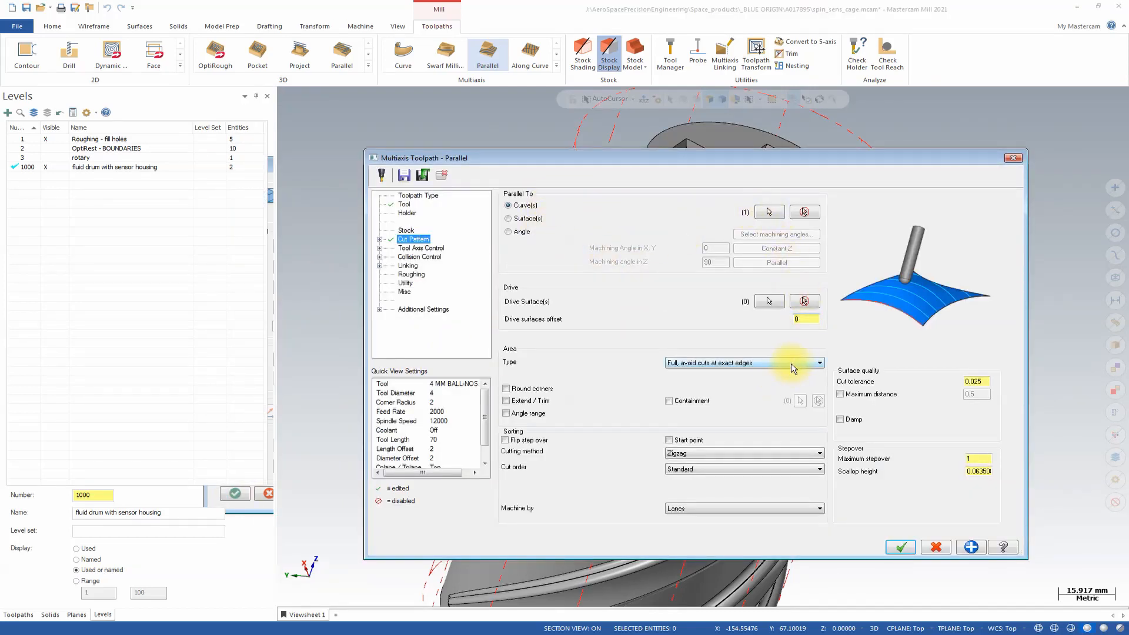
Select the recessed floor, its surrounding blended wall faces and the blue filler surfaces inside the cage windows as drive surfaces.
{"action": "left_click", "coordinate": [779, 302]}
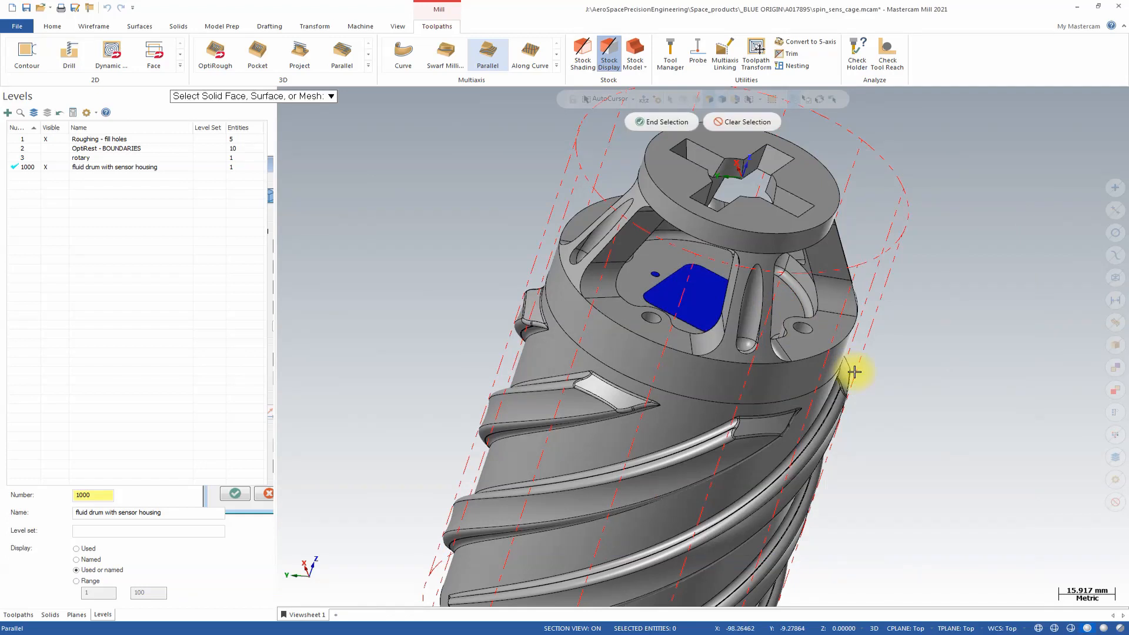
{"action": "left_click", "coordinate": [688, 268]}
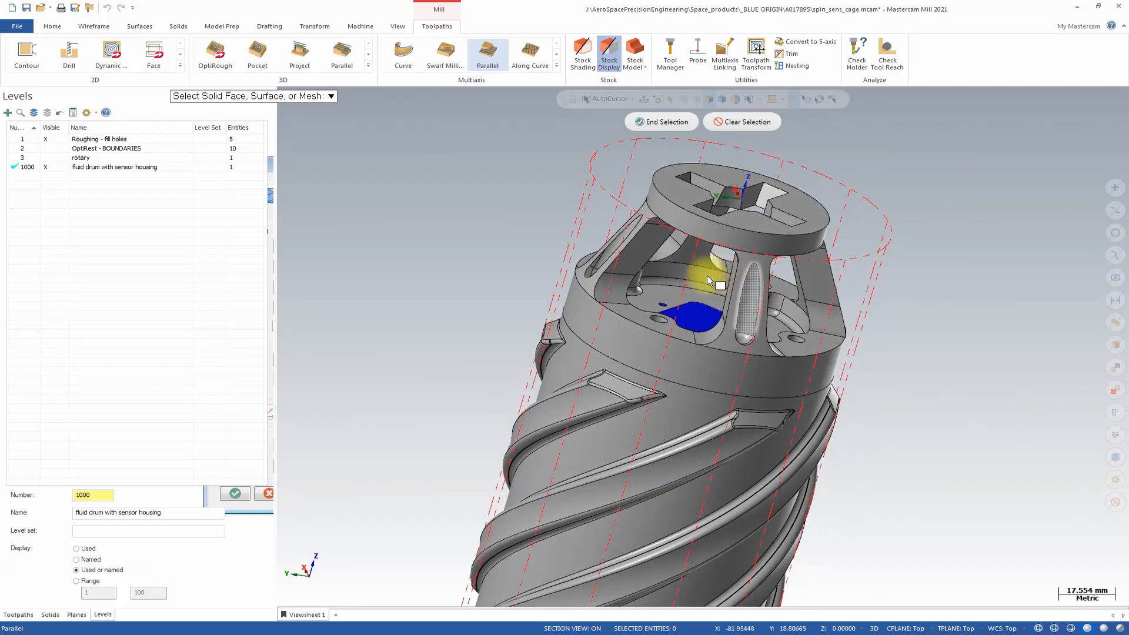
{"action": "left_click", "coordinate": [699, 284]}
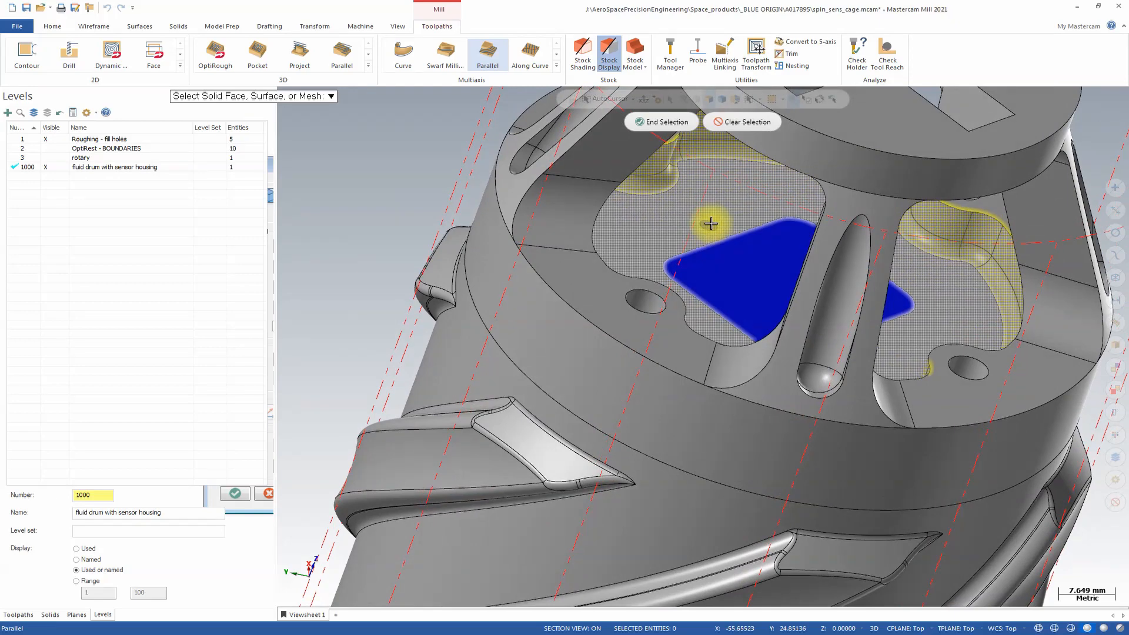
{"action": "left_click", "coordinate": [712, 225]}
{"action": "left_click", "coordinate": [733, 267]}
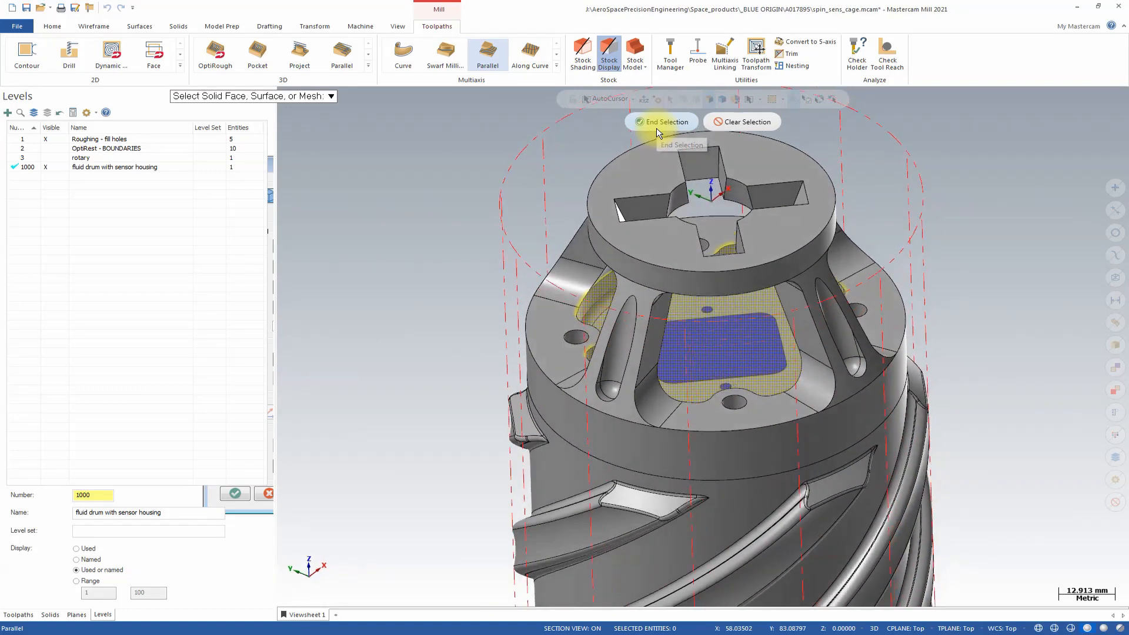
{"action": "left_click", "coordinate": [656, 125]}
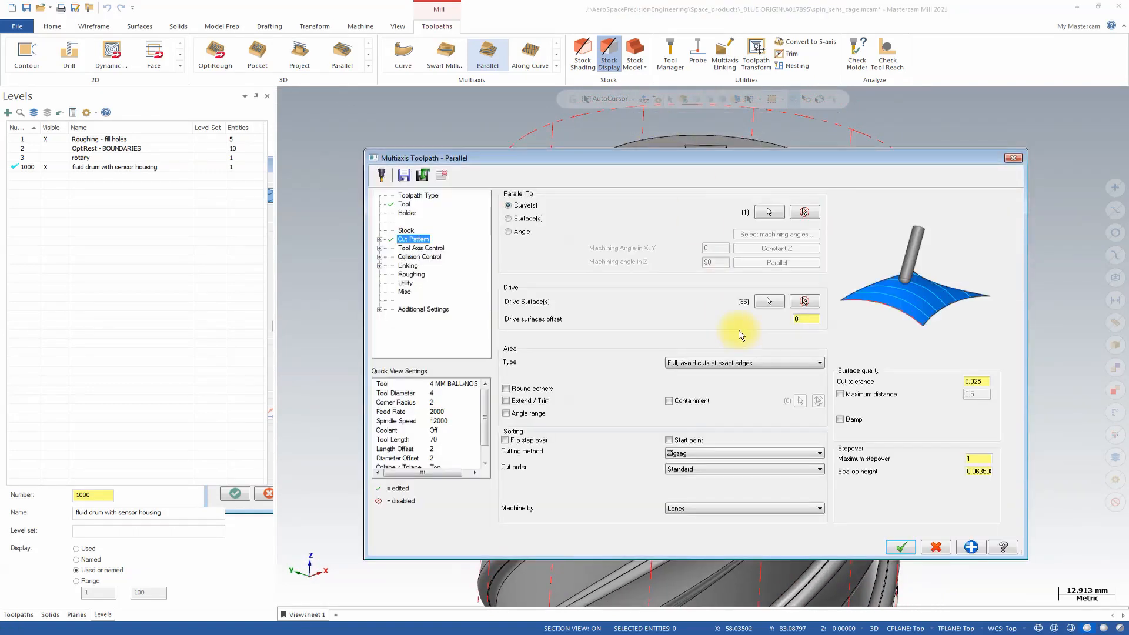
Set the cut area to Full, start and end at exact surface edges, with drive surfaces offset 0.3, cut tolerance 0.05 and maximum stepover 1.25.
{"action": "left_click", "coordinate": [758, 361]}
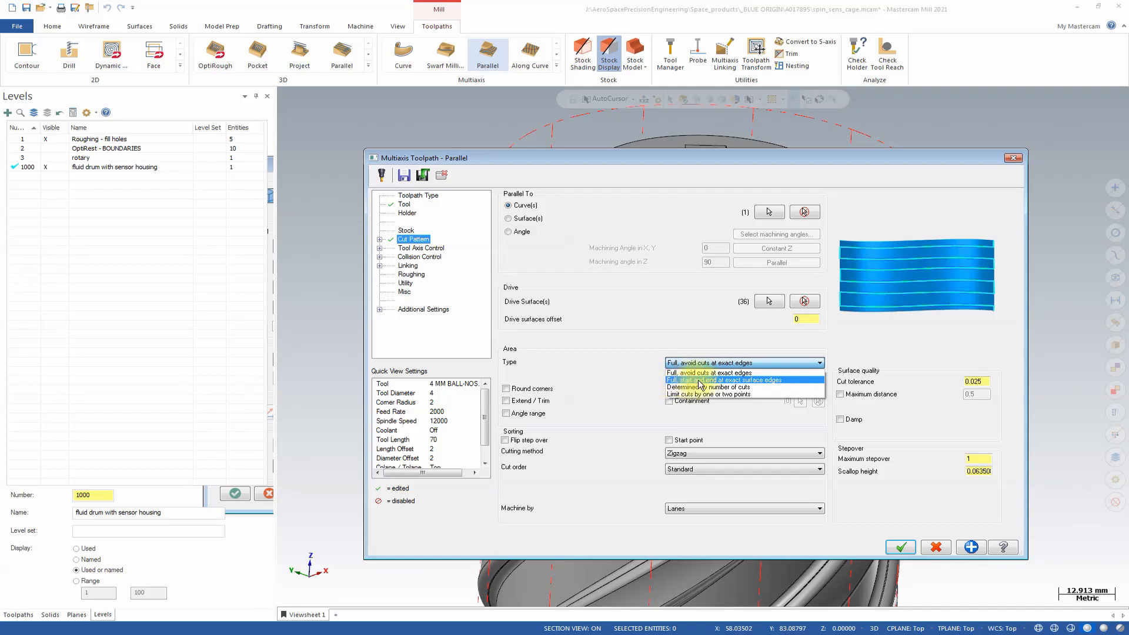
{"action": "left_click", "coordinate": [749, 381]}
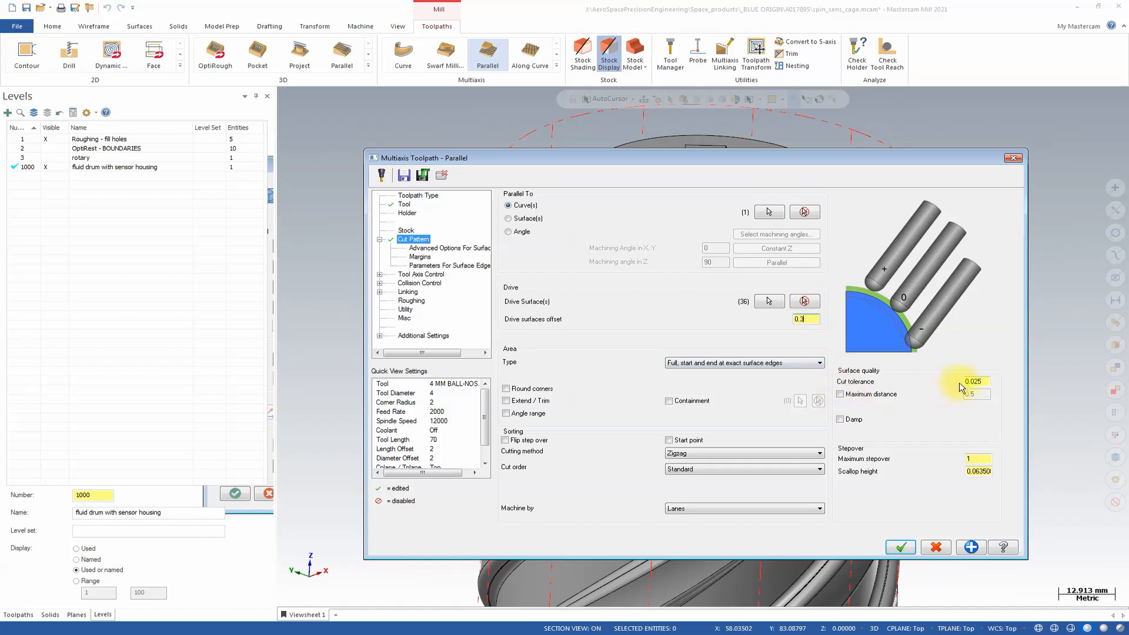
{"action": "left_click_drag", "start_coordinate": [974, 379], "coordinate": [986, 381]}
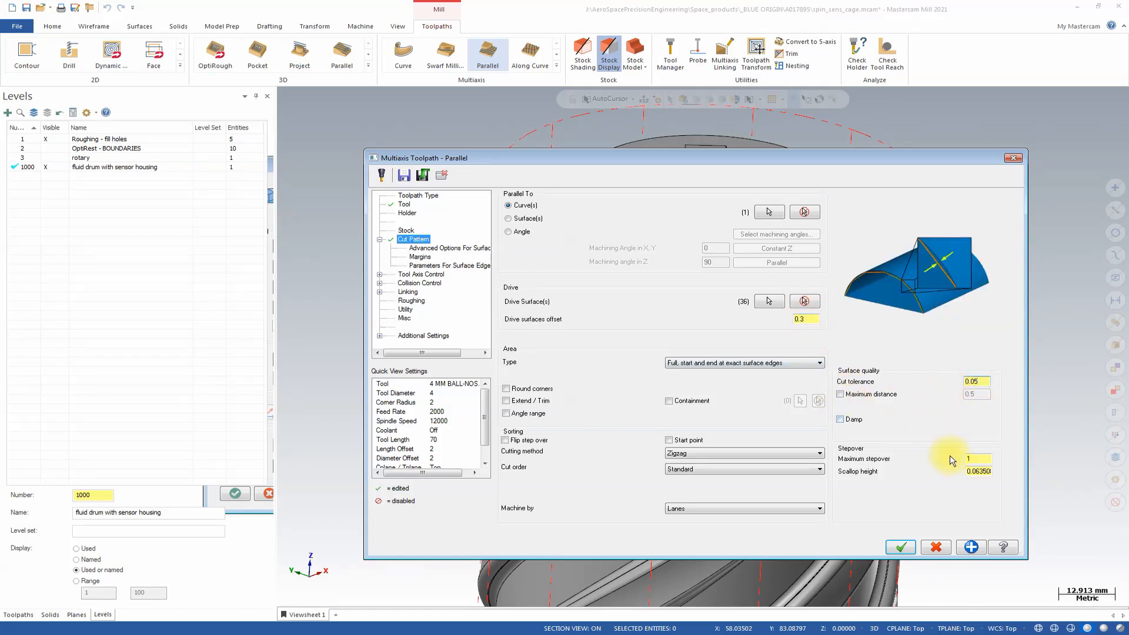
{"action": "double_click", "coordinate": [978, 457]}
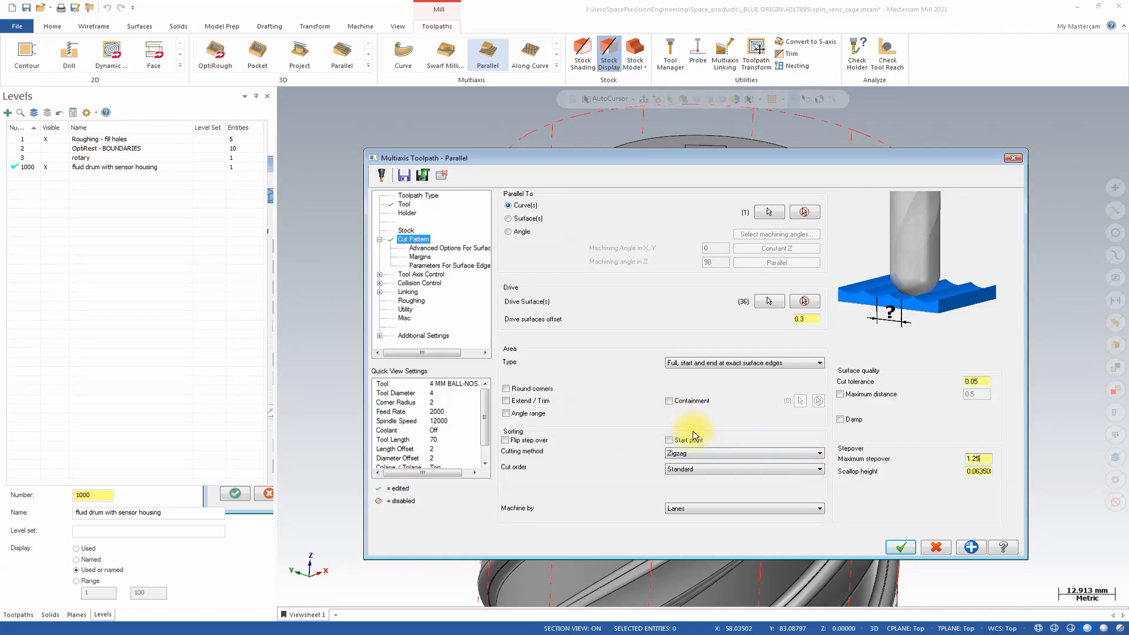
Change the cutting method to One way and enable Flip step over for the cut pattern.
{"action": "left_click", "coordinate": [711, 452]}
{"action": "left_click", "coordinate": [708, 469]}
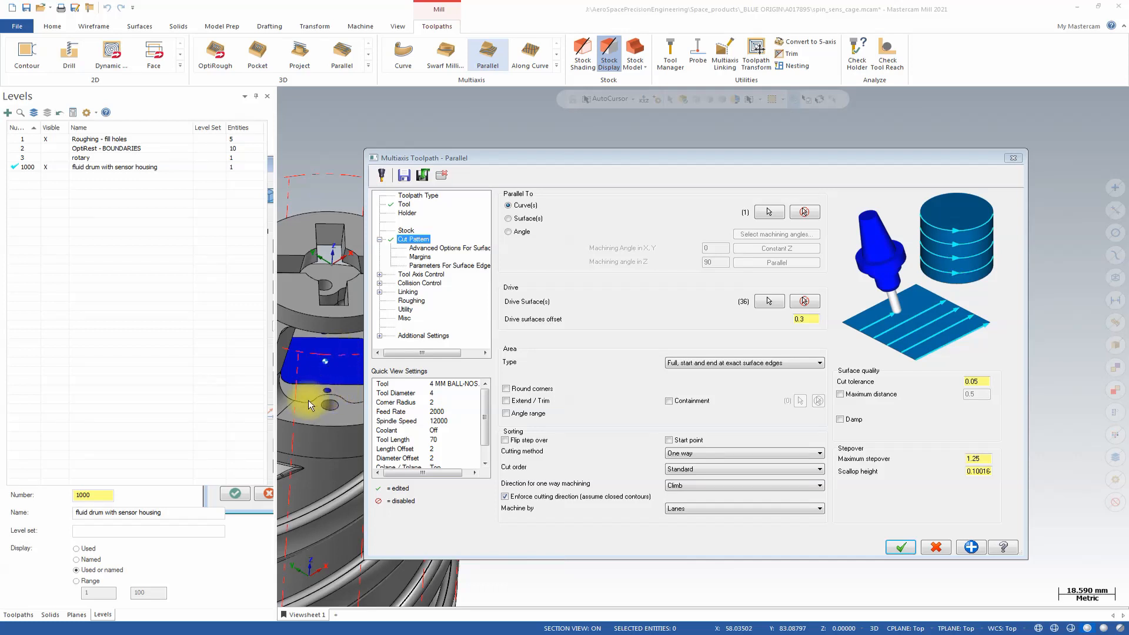
{"action": "left_click", "coordinate": [522, 440]}
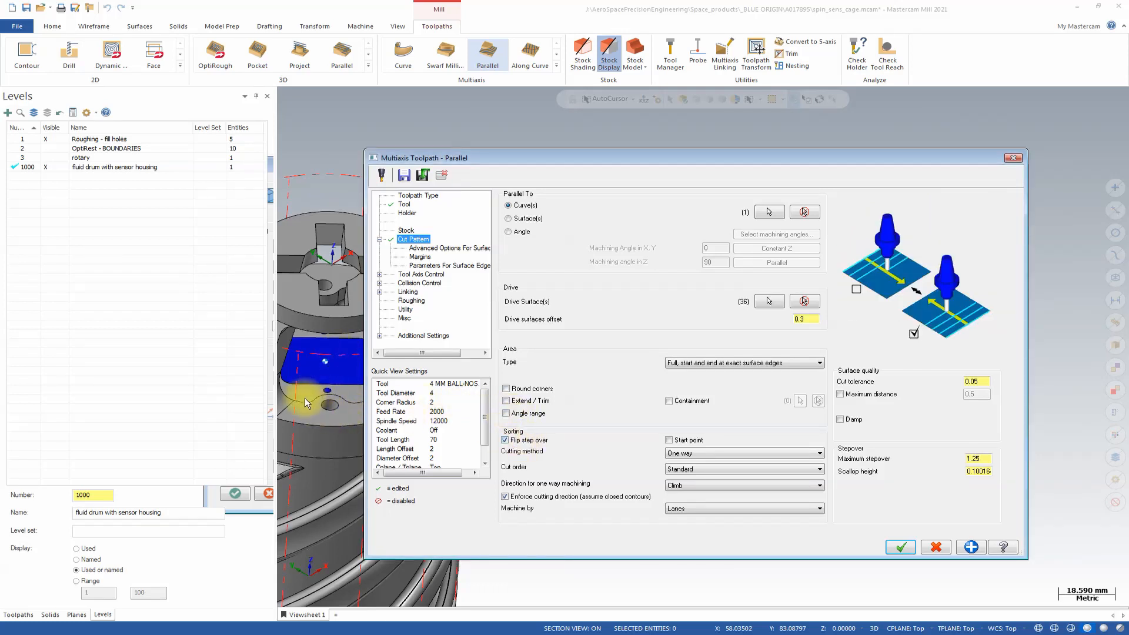
{"action": "middle_click_drag", "start_coordinate": [336, 351], "coordinate": [529, 209]}
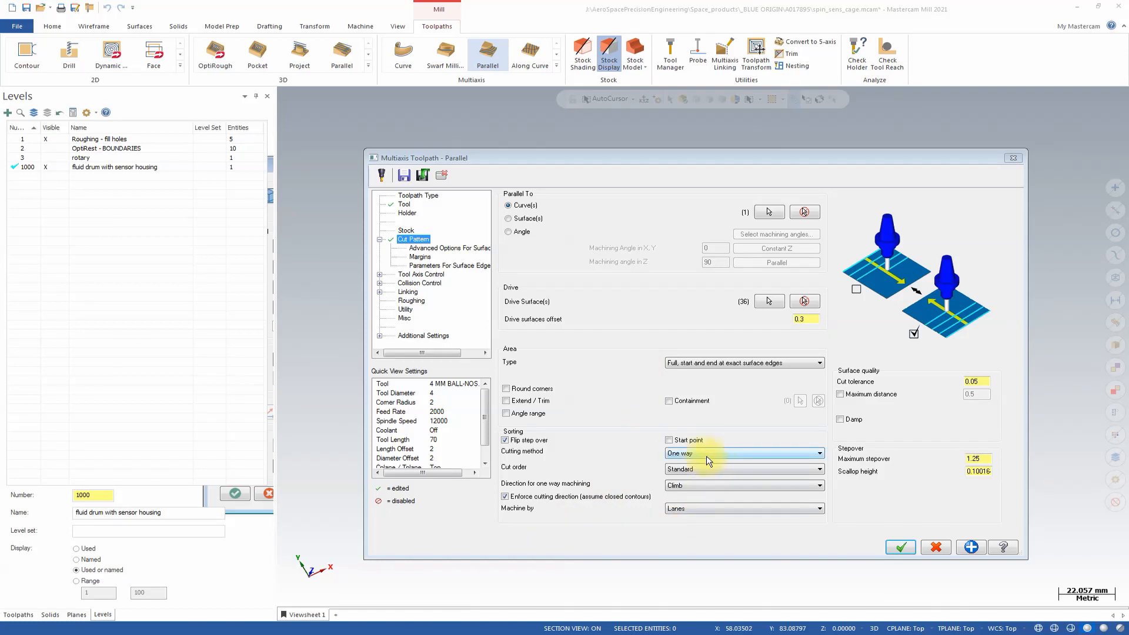
Set the step over calculation method to Exact, then review the margins and surface edge handling parameters.
{"action": "left_click", "coordinate": [427, 248]}
{"action": "left_click", "coordinate": [639, 206]}
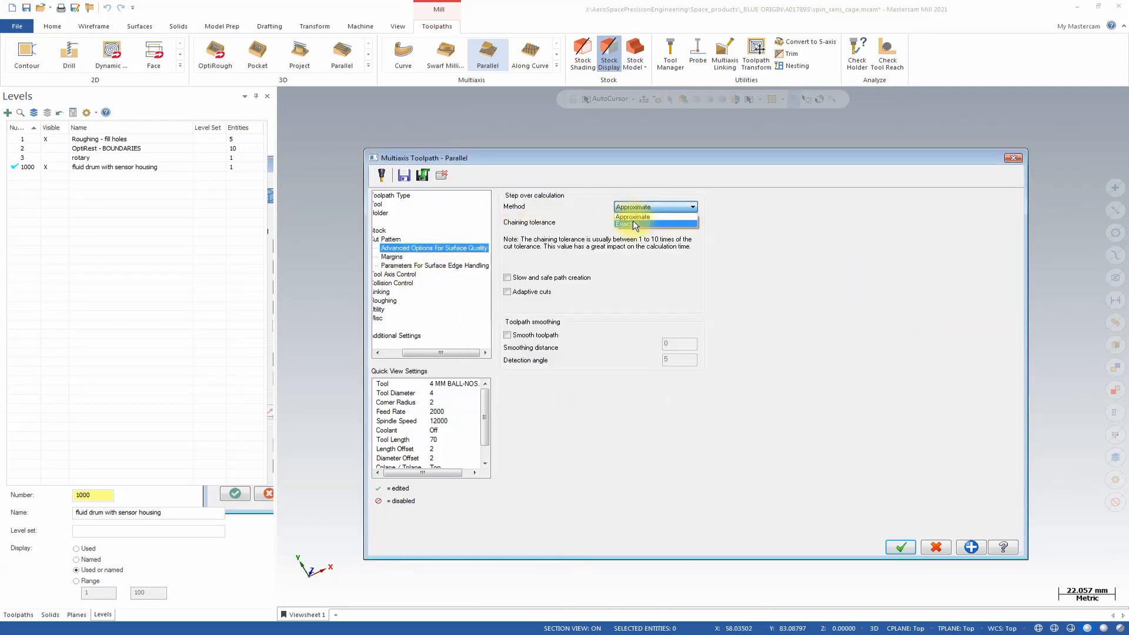
{"action": "left_click", "coordinate": [633, 221]}
{"action": "left_click", "coordinate": [393, 259]}
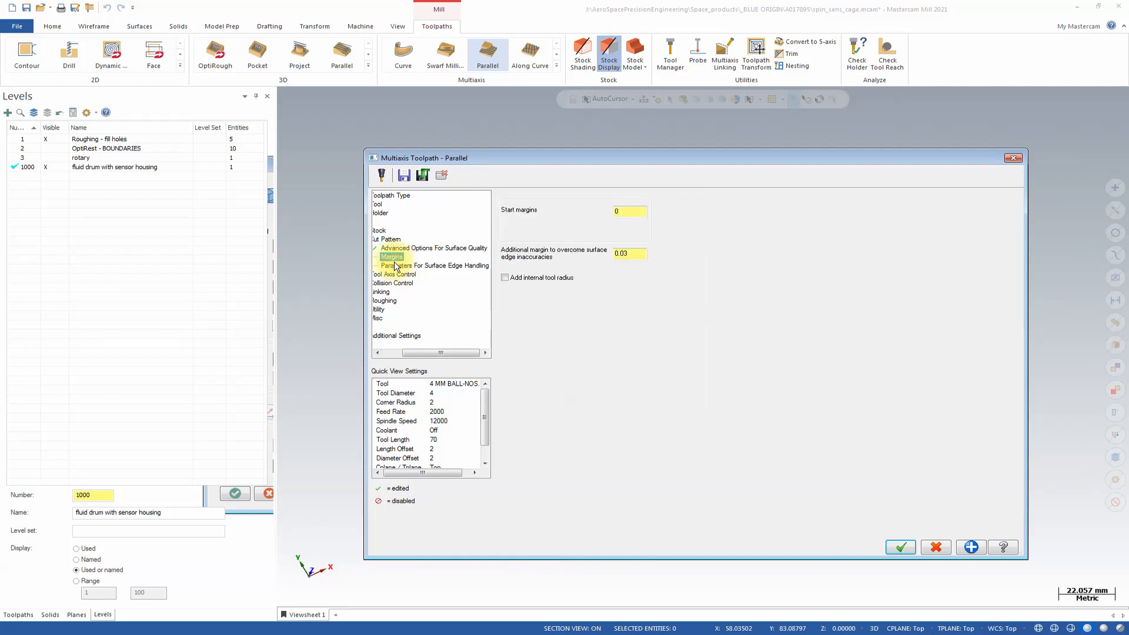
{"action": "left_click", "coordinate": [395, 265]}
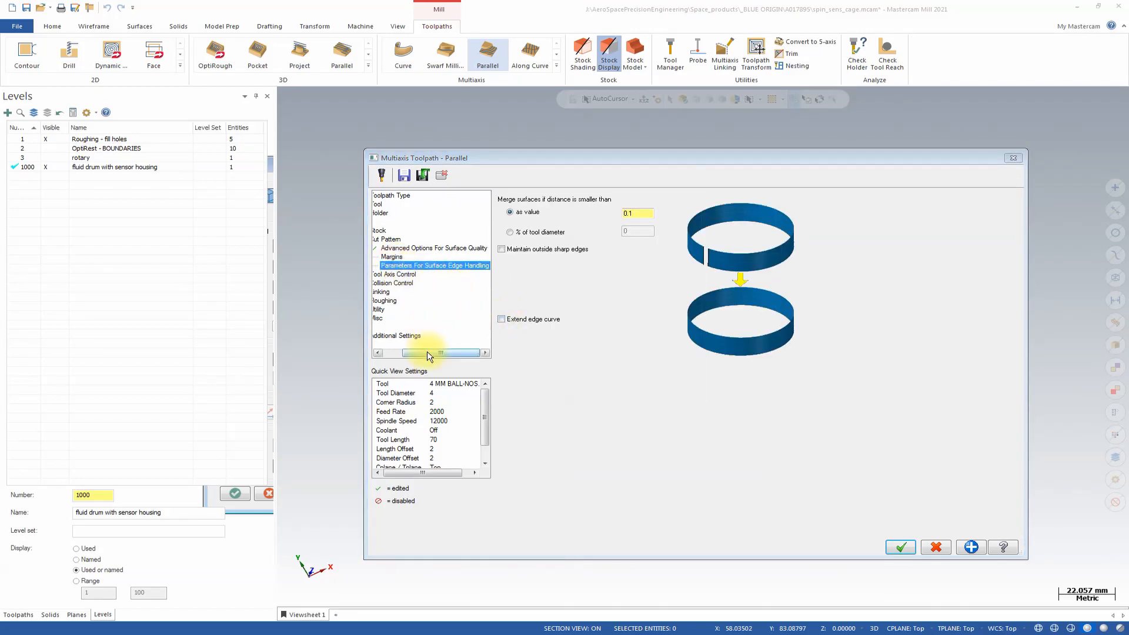
{"action": "left_click_drag", "start_coordinate": [427, 352], "coordinate": [407, 352]}
Set the toolpath's tool axis control to From point.
{"action": "left_click", "coordinate": [417, 274]}
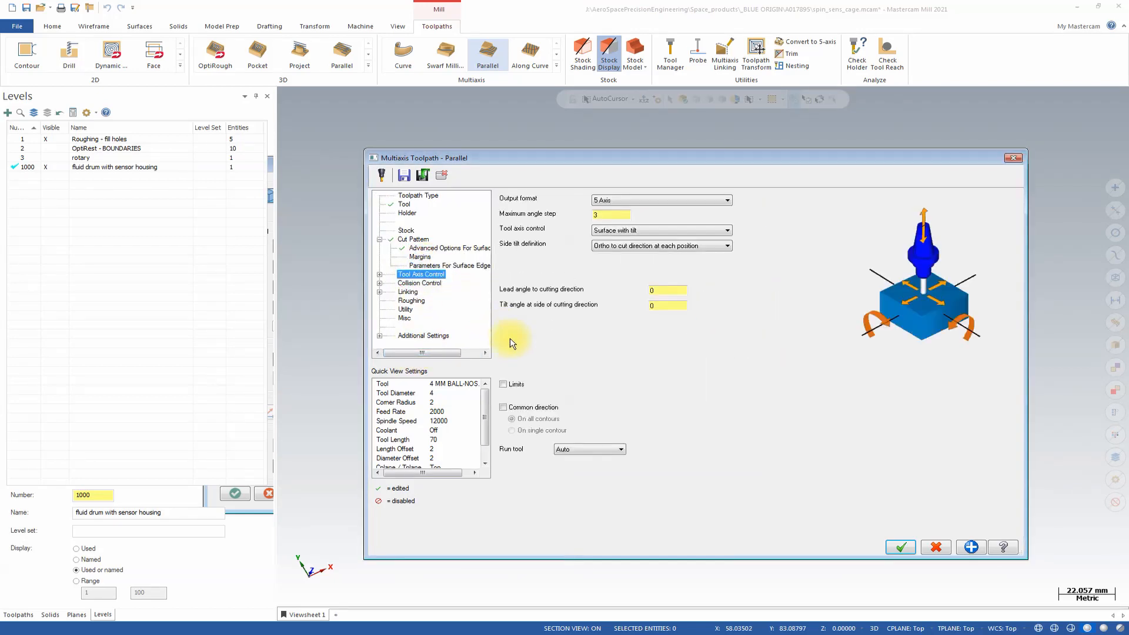
{"action": "left_click", "coordinate": [380, 273]}
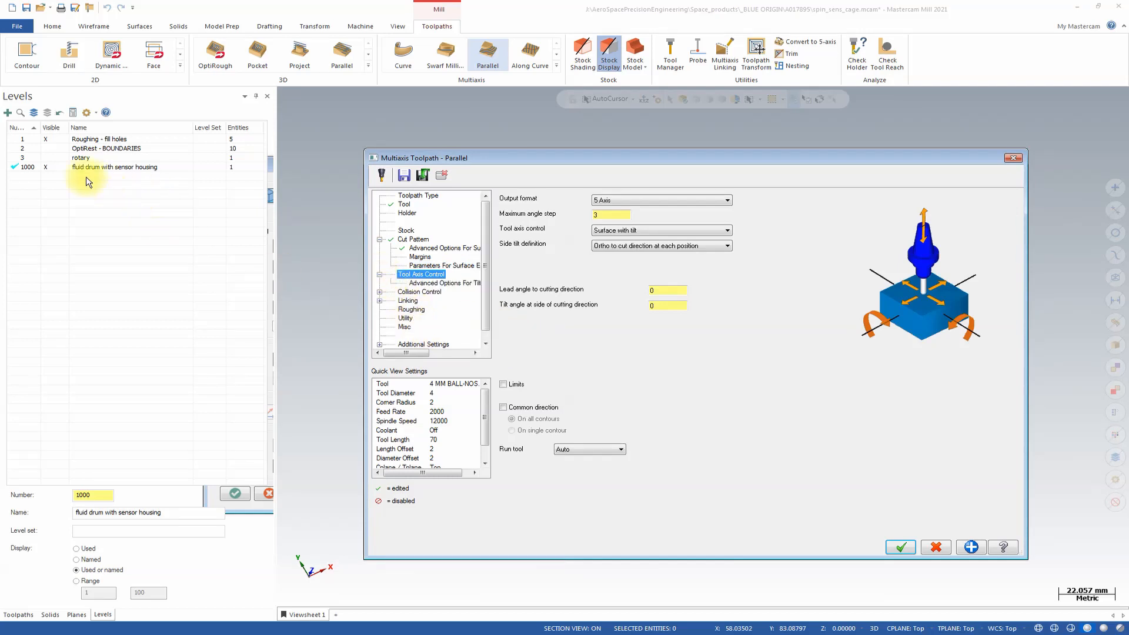
{"action": "left_click", "coordinate": [12, 141]}
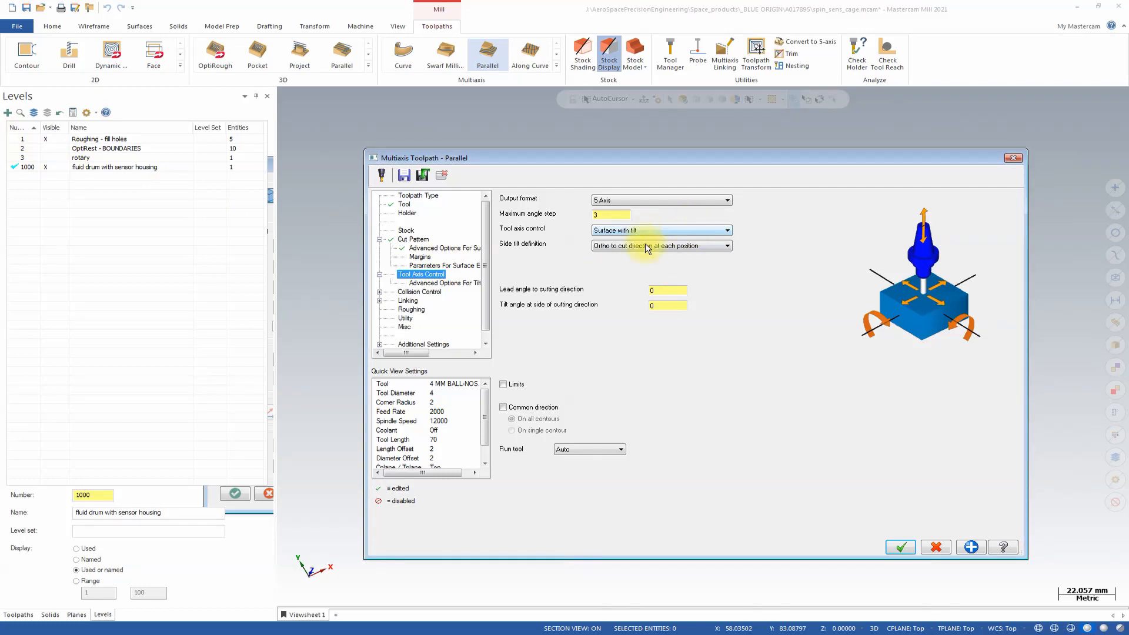
{"action": "left_click", "coordinate": [673, 229]}
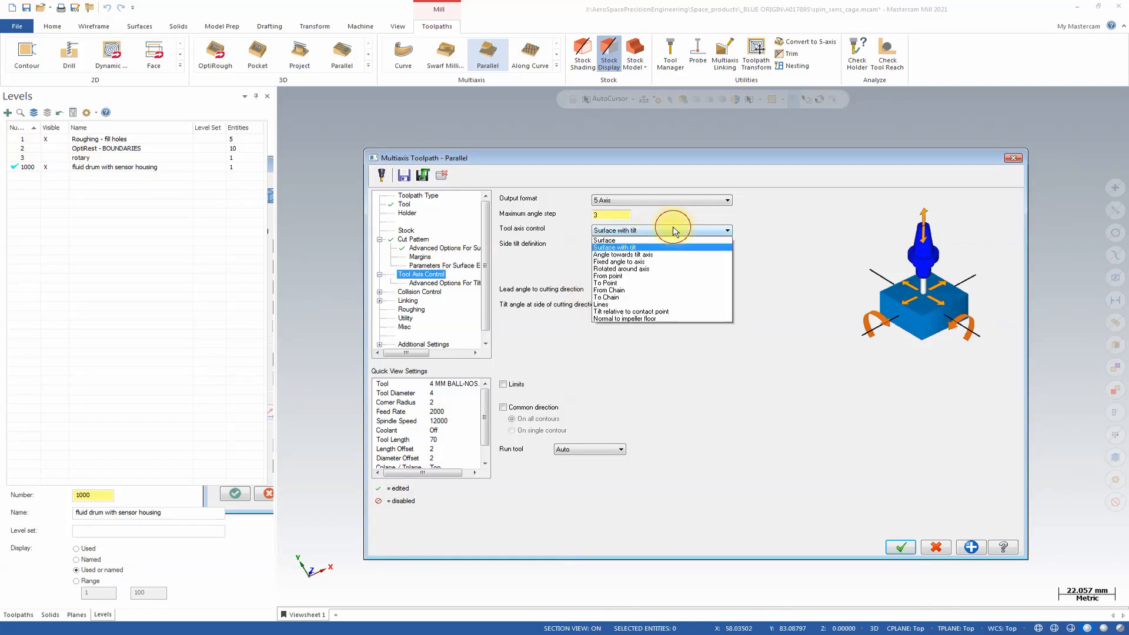
{"action": "left_click", "coordinate": [646, 276]}
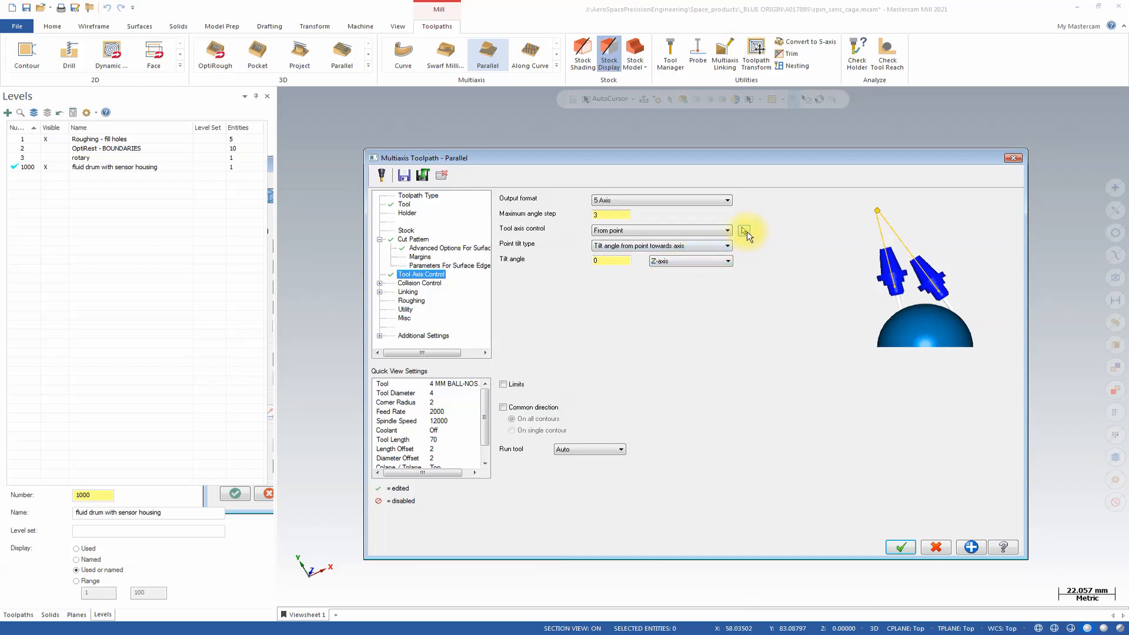
Make level 1 active and pick the coordinate origin on the cage's end disc as the tool axis tilt point.
{"action": "left_click", "coordinate": [744, 232]}
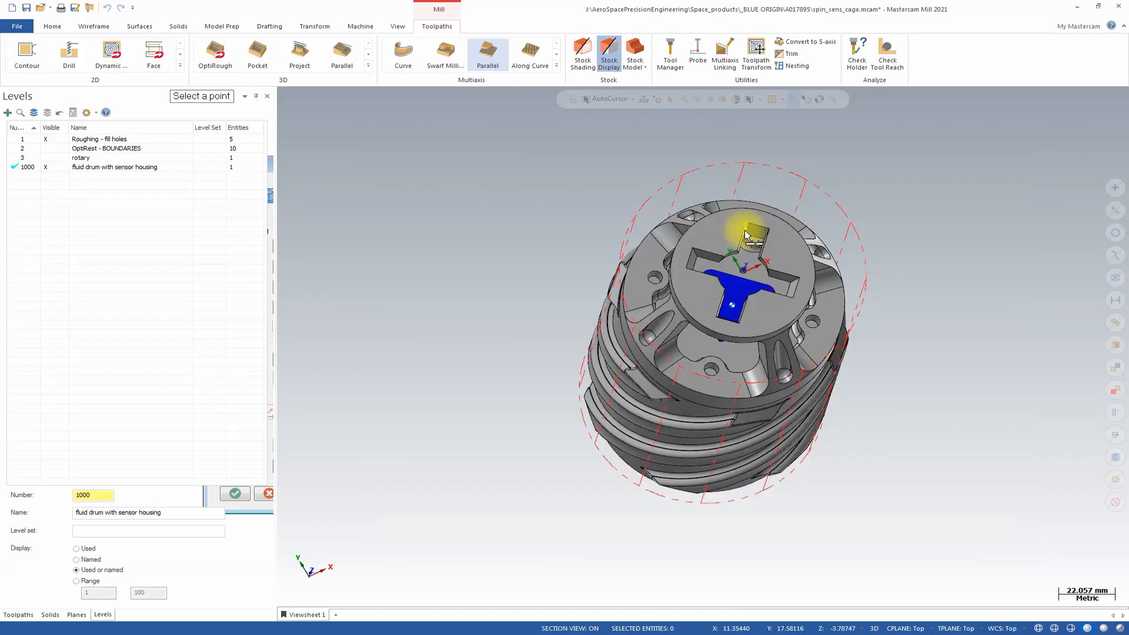
{"action": "left_click", "coordinate": [21, 139]}
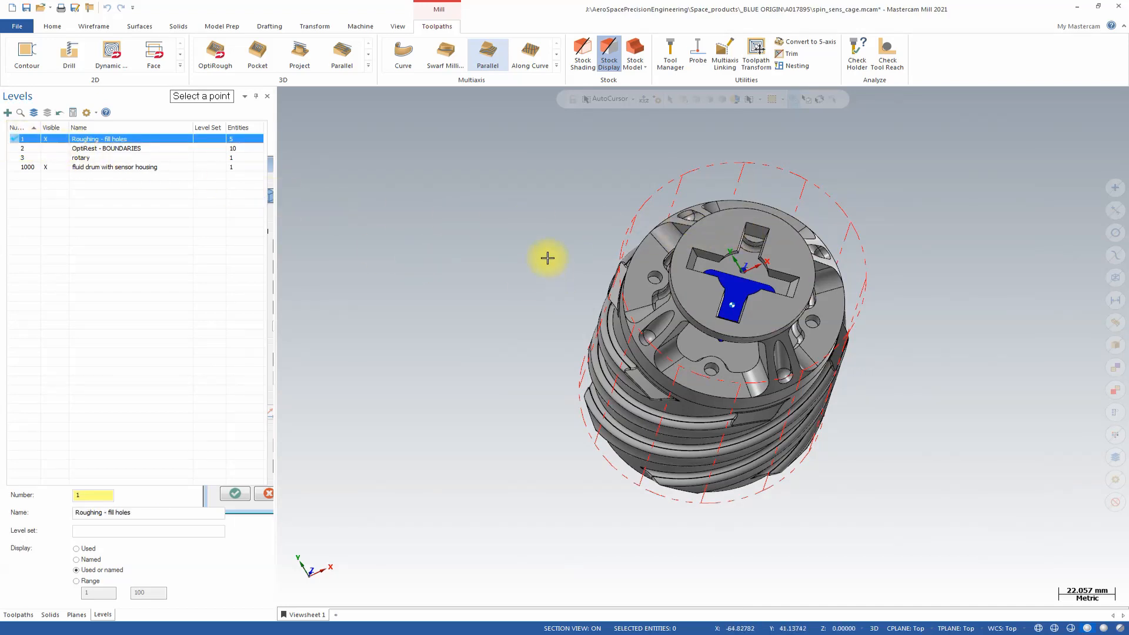
{"action": "scroll", "coordinate": [741, 298], "scroll_direction": "up", "scroll_amount": 5}
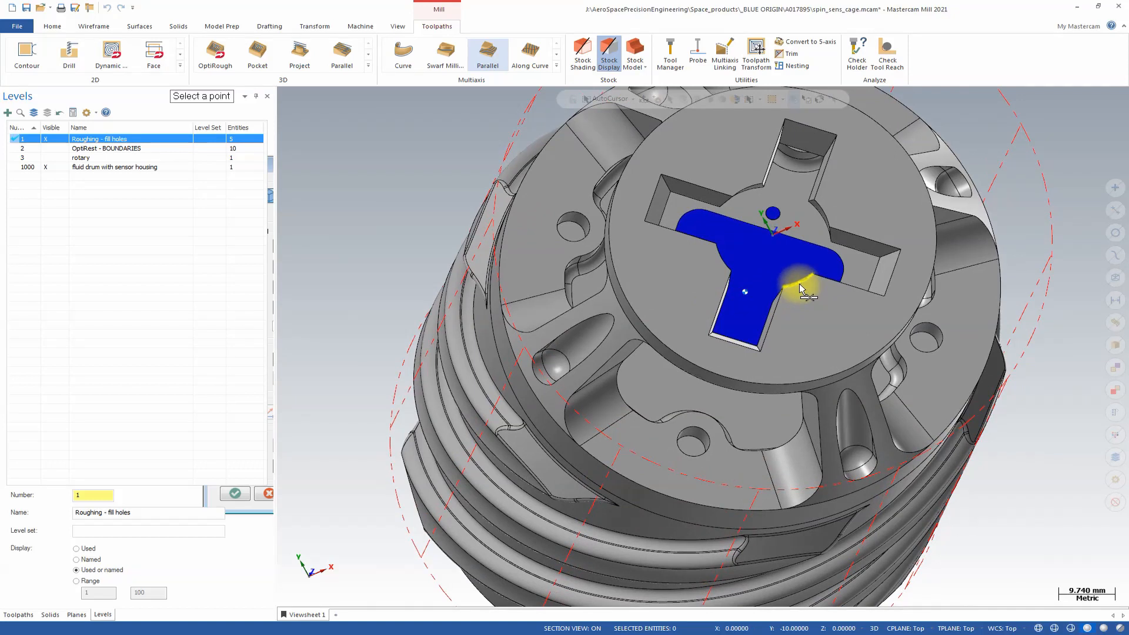
{"action": "middle_click_drag", "start_coordinate": [799, 276], "coordinate": [796, 266]}
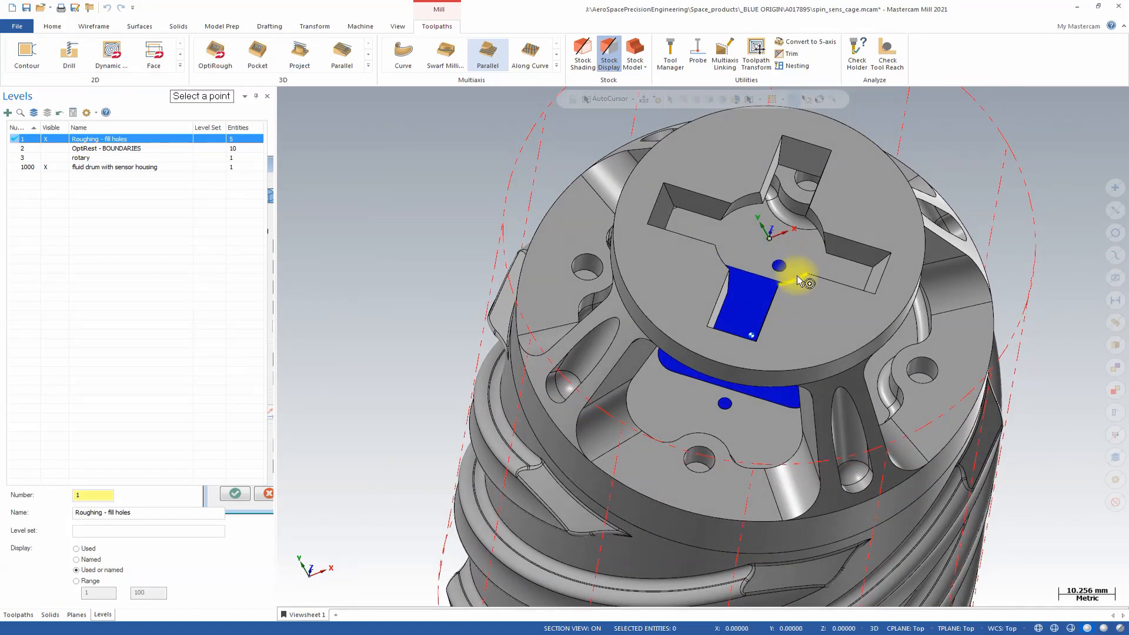
{"action": "middle_click_drag", "start_coordinate": [796, 275], "coordinate": [768, 254]}
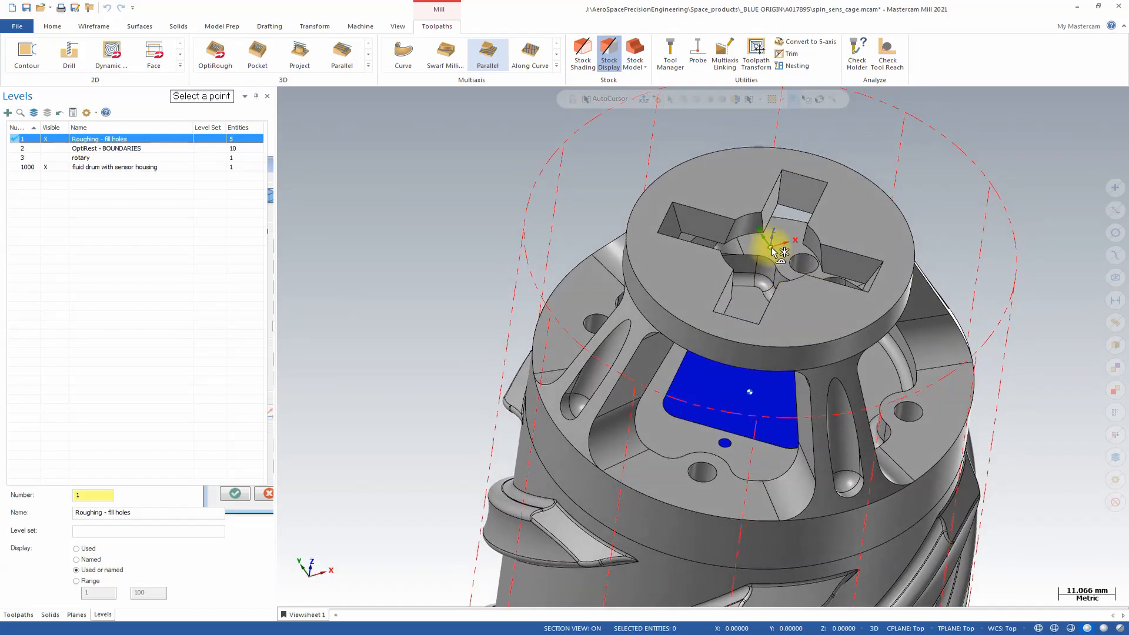
{"action": "scroll", "coordinate": [773, 249], "scroll_direction": "up", "scroll_amount": 4}
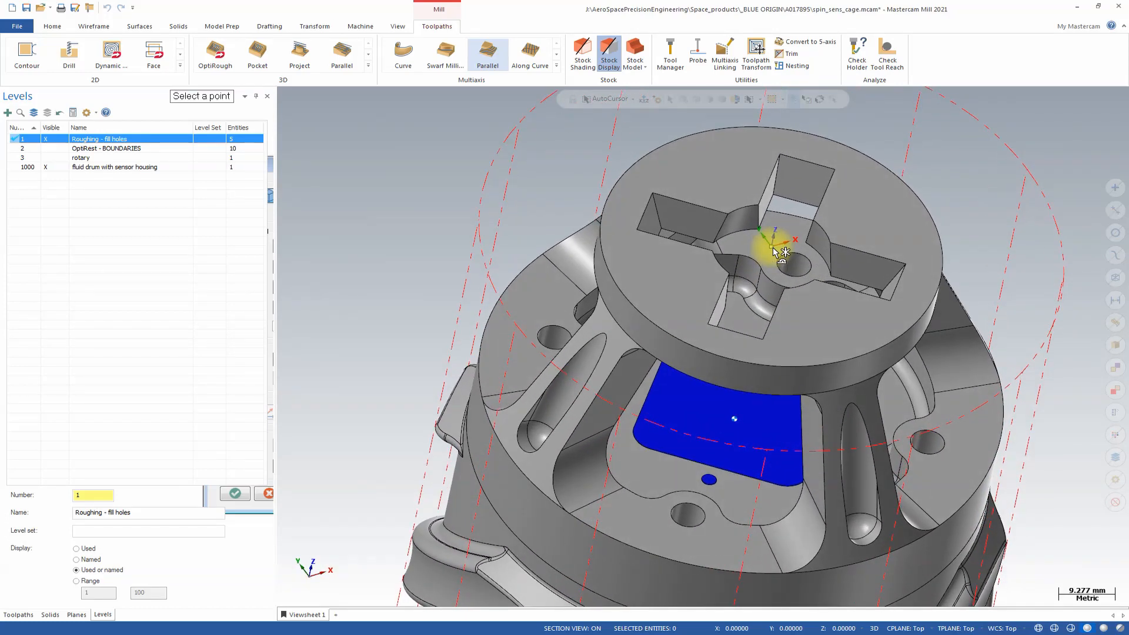
{"action": "left_click", "coordinate": [772, 248]}
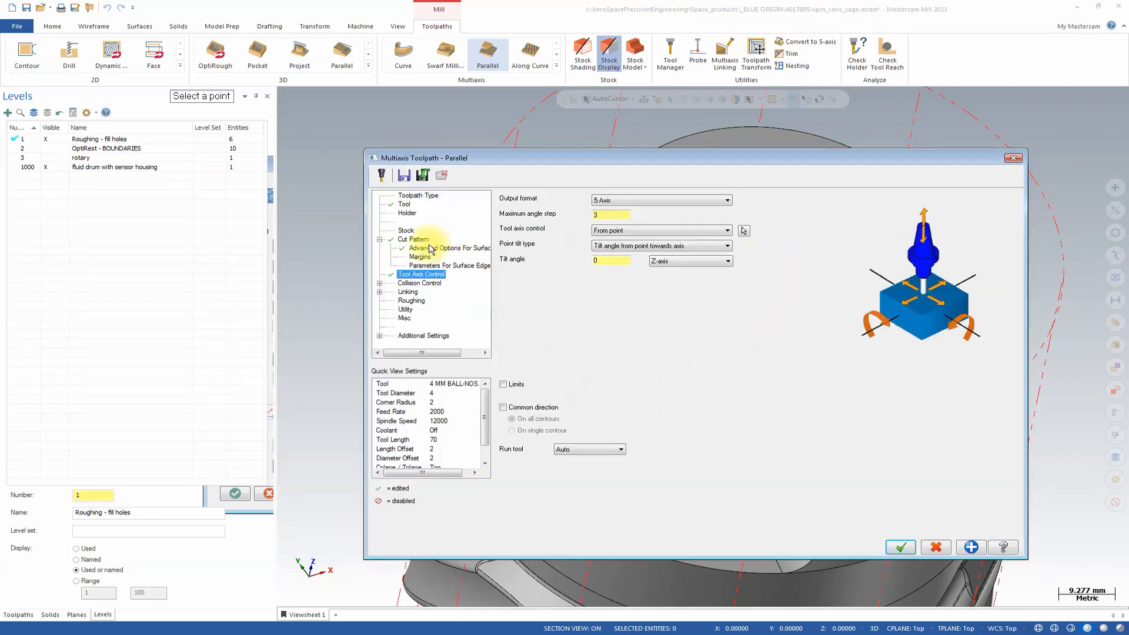
Add shoulder, shank and holder to the flute check in the first collision control strategy.
{"action": "left_click", "coordinate": [417, 284]}
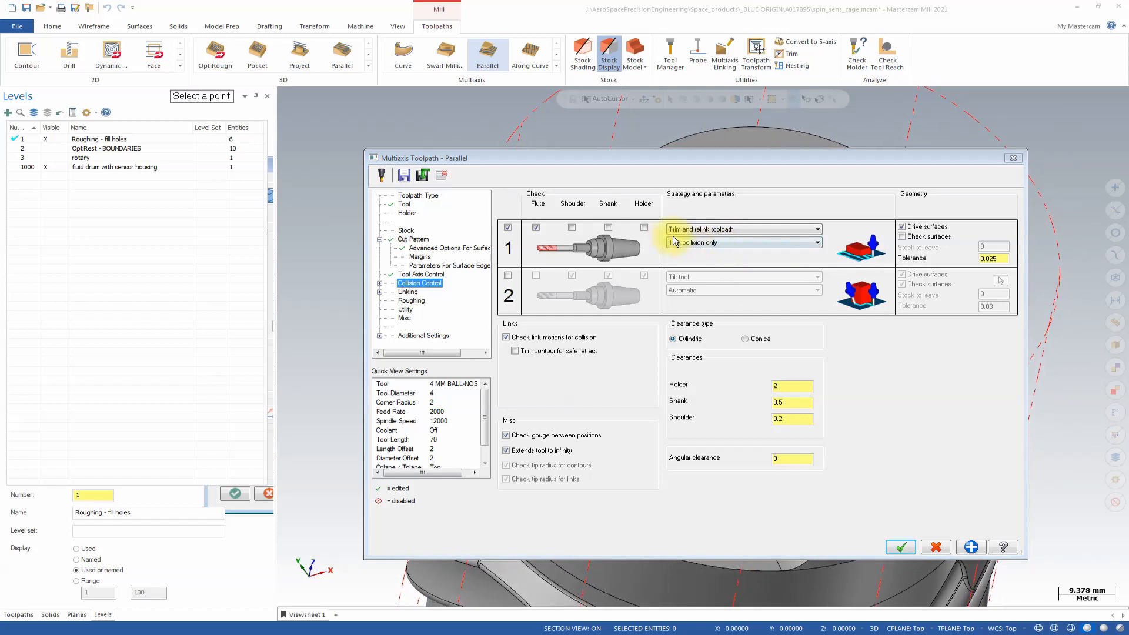
{"action": "left_click", "coordinate": [572, 228]}
{"action": "left_click", "coordinate": [607, 228]}
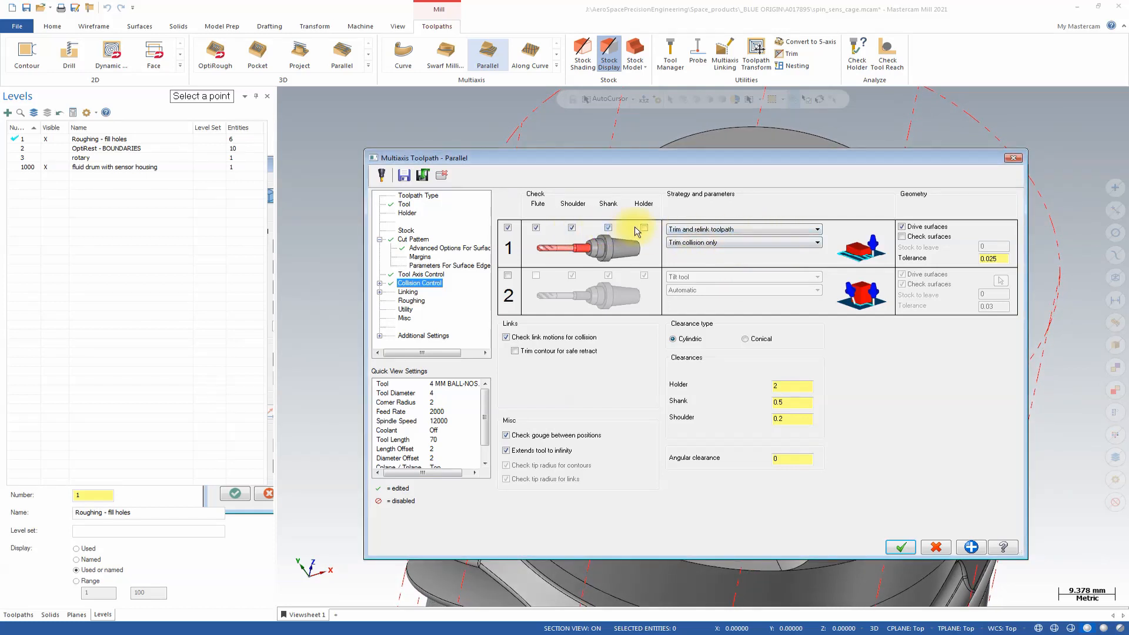
{"action": "left_click", "coordinate": [644, 228]}
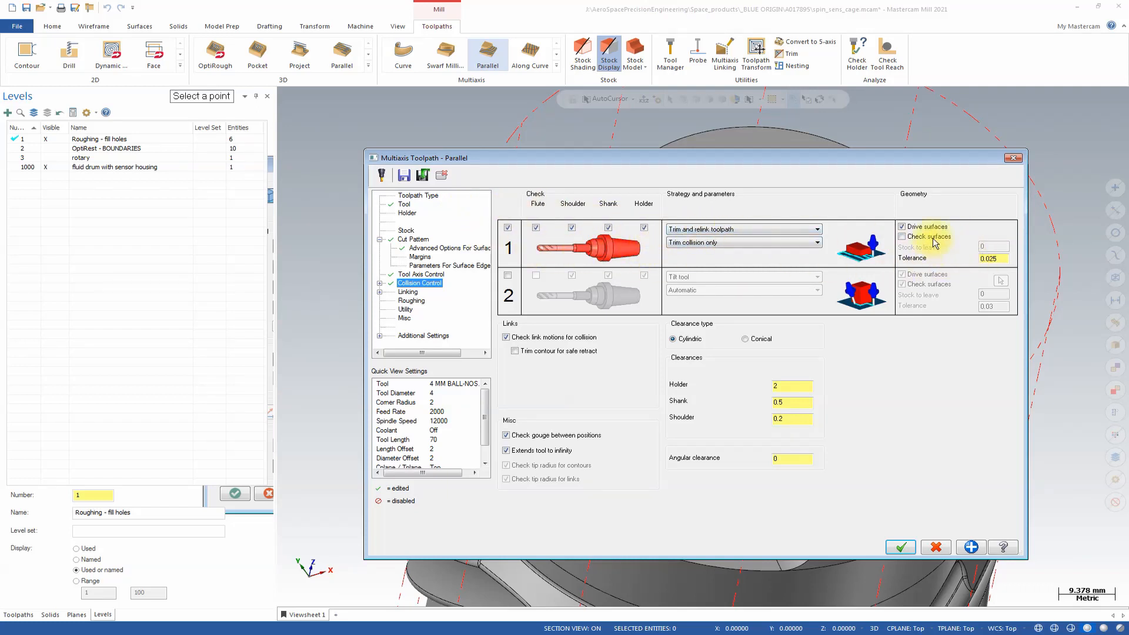
Assign the end disc's faces, including its cross-shaped slot walls, as check surfaces for the first collision check, and exclude its drive surfaces.
{"action": "left_click", "coordinate": [1000, 233]}
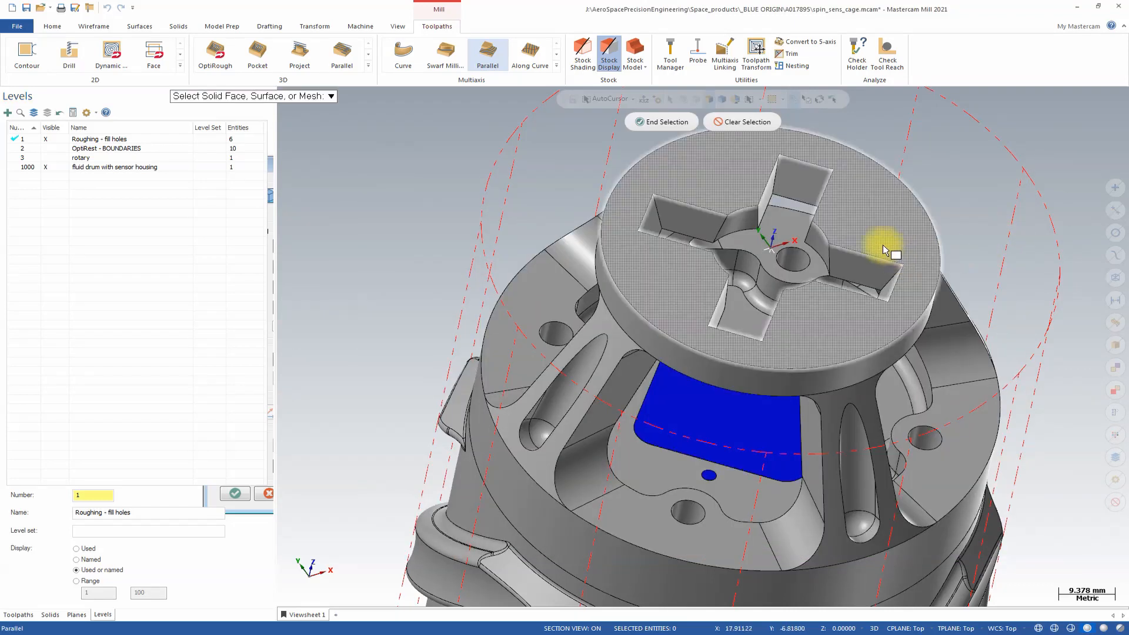
{"action": "double_click", "coordinate": [845, 256]}
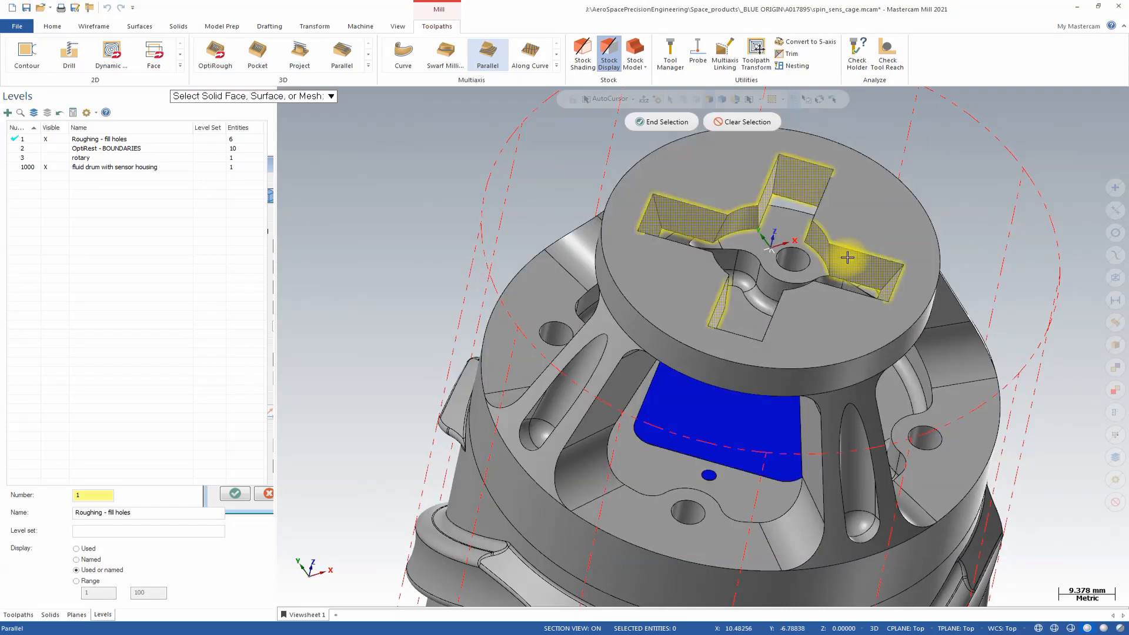
{"action": "middle_click_drag", "start_coordinate": [894, 332], "coordinate": [785, 214]}
{"action": "middle_click_drag", "start_coordinate": [933, 276], "coordinate": [786, 277]}
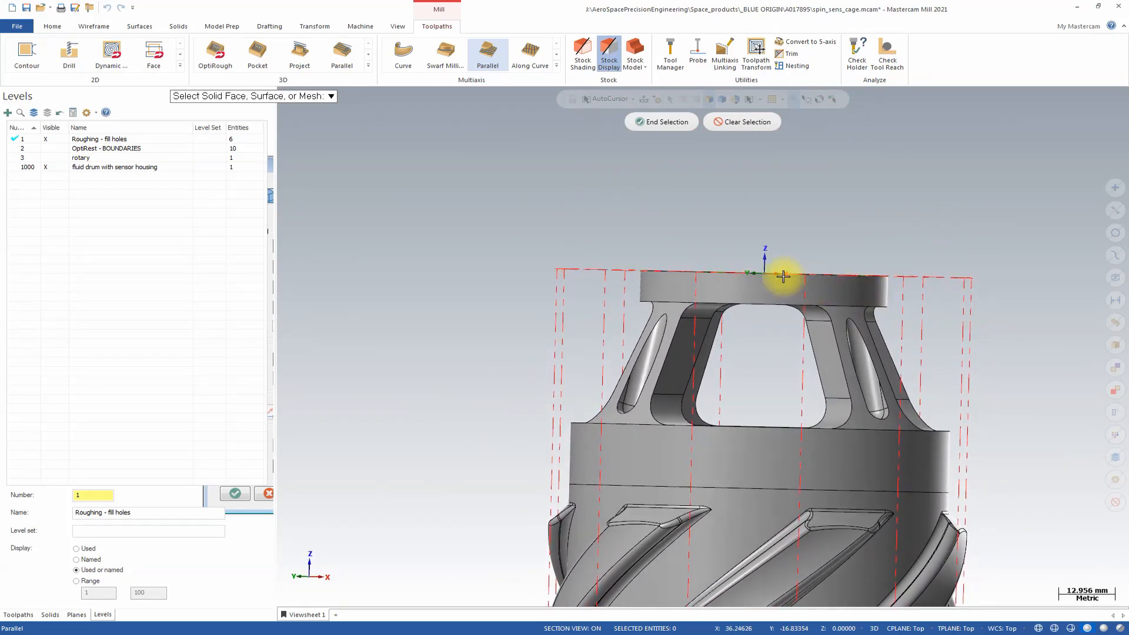
{"action": "left_click_drag", "start_coordinate": [549, 205], "coordinate": [970, 306]}
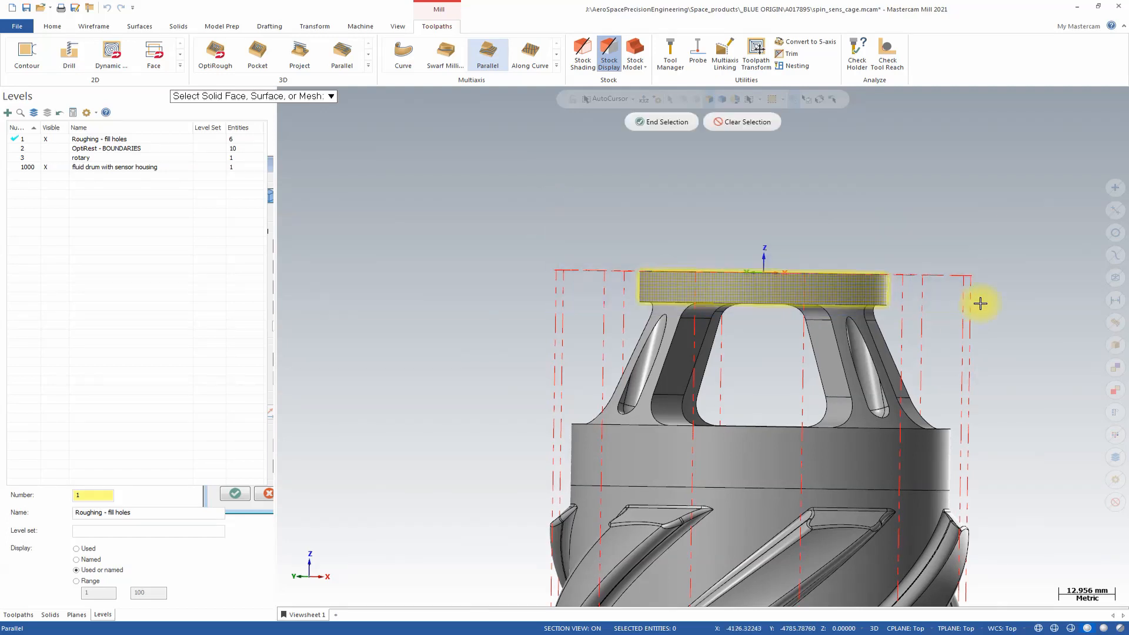
{"action": "middle_click_drag", "start_coordinate": [970, 305], "coordinate": [708, 187]}
{"action": "left_click", "coordinate": [661, 121]}
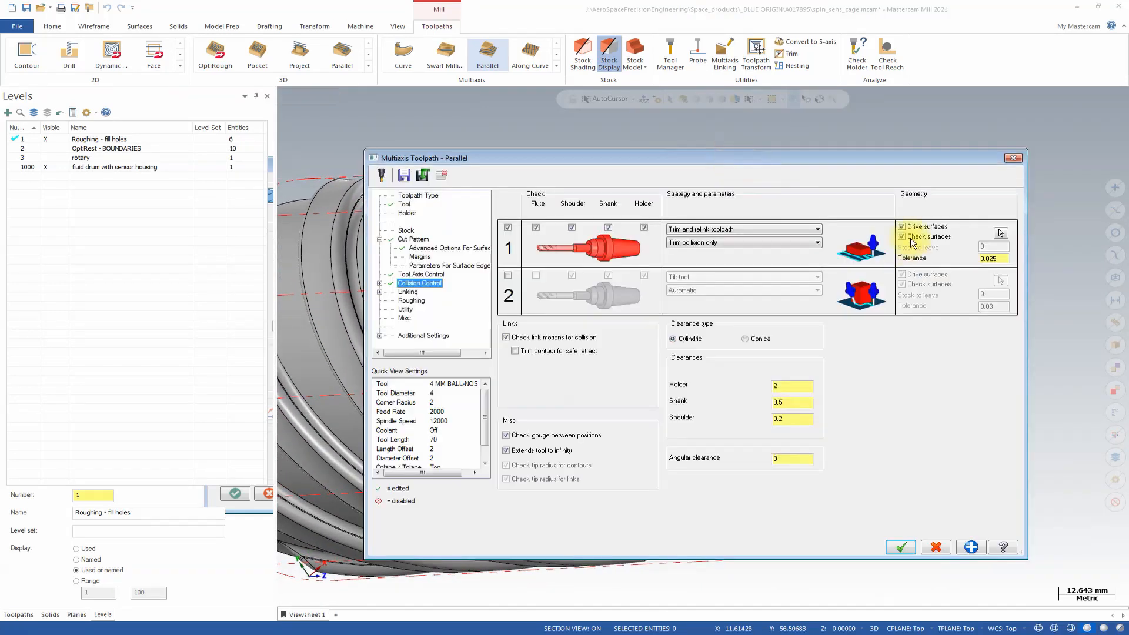
{"action": "left_click", "coordinate": [905, 227]}
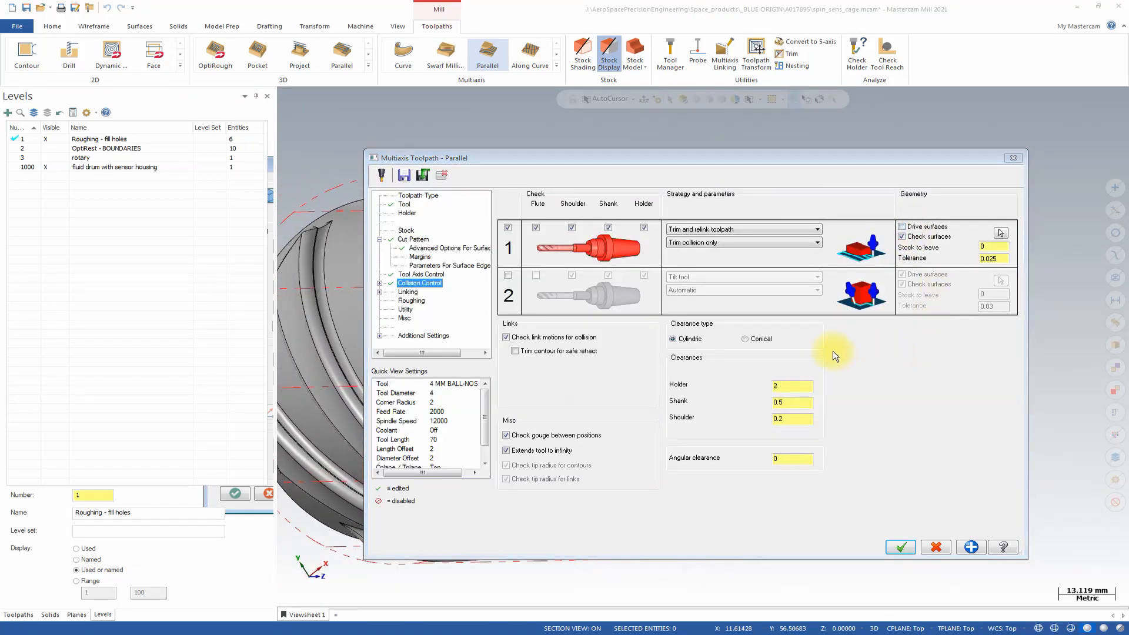
Enable the second collision check with Retract tool along the tool axis, checking only the flute.
{"action": "left_click", "coordinate": [508, 276]}
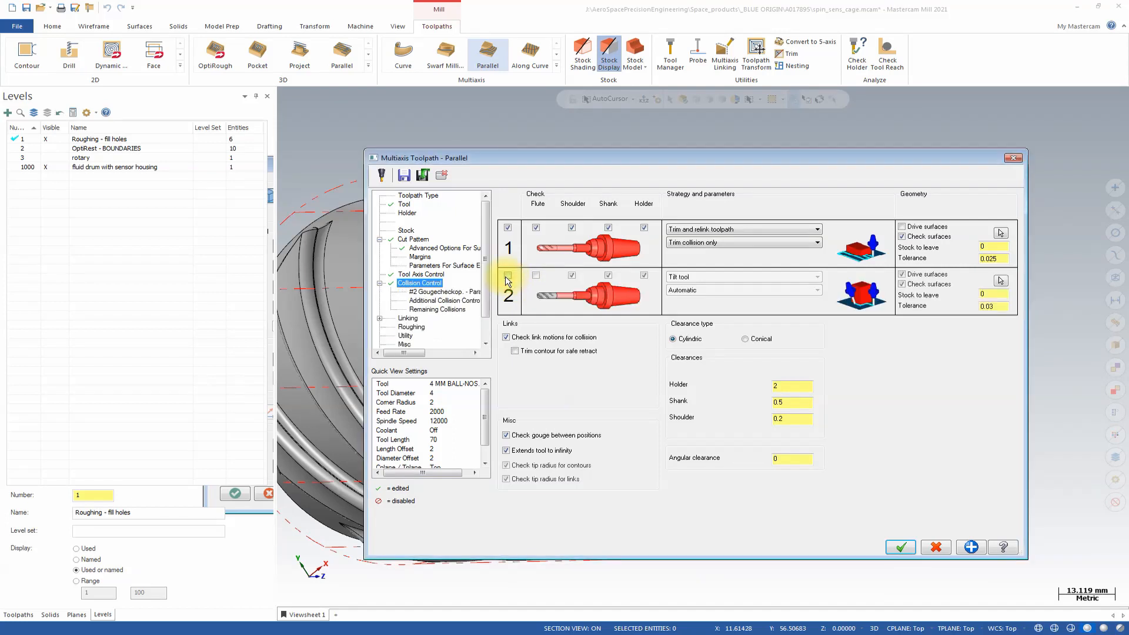
{"action": "left_click", "coordinate": [720, 279]}
{"action": "left_click", "coordinate": [717, 286]}
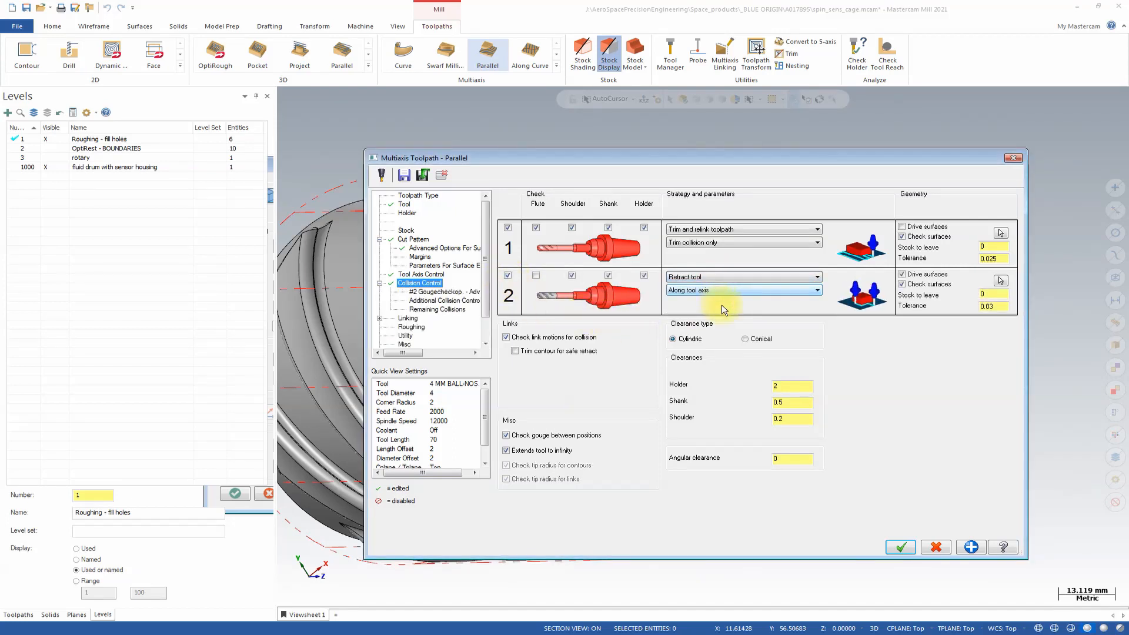
{"action": "left_click", "coordinate": [536, 275]}
{"action": "left_click", "coordinate": [572, 275]}
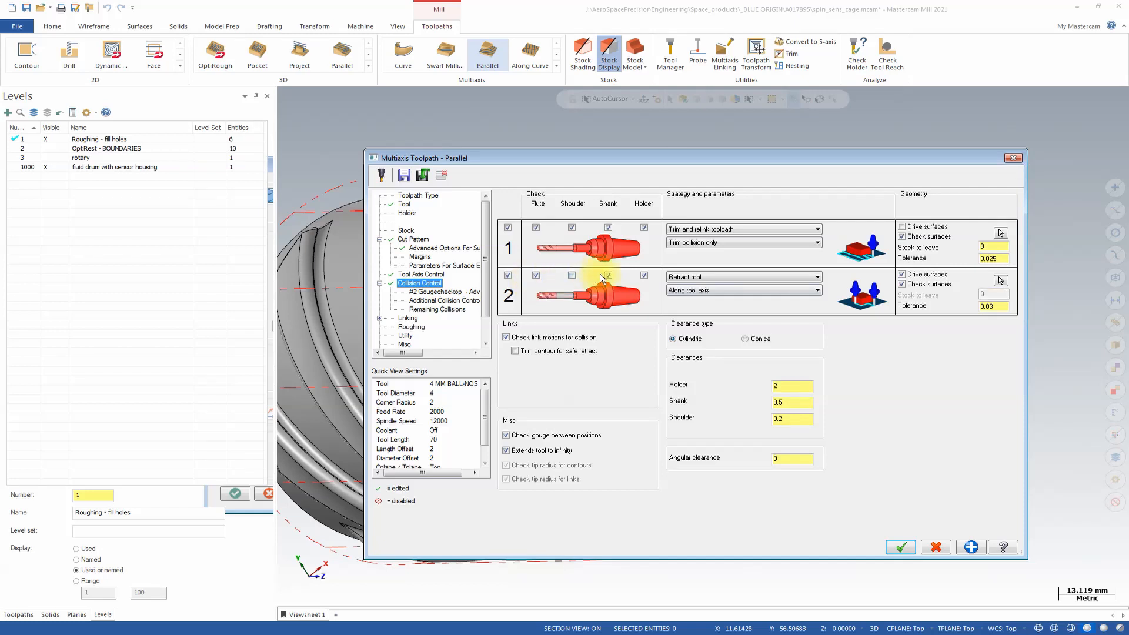
{"action": "left_click", "coordinate": [608, 275]}
{"action": "left_click", "coordinate": [644, 276]}
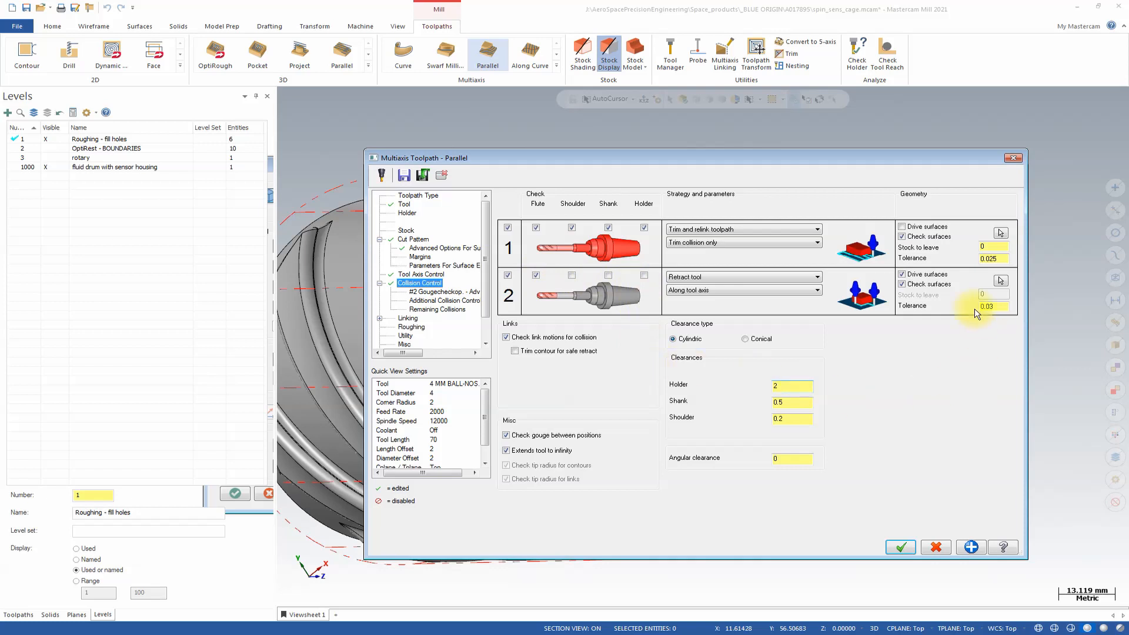
Select the faces inside the cage as check surfaces for the second collision check.
{"action": "left_click", "coordinate": [922, 272]}
{"action": "left_click", "coordinate": [1001, 281]}
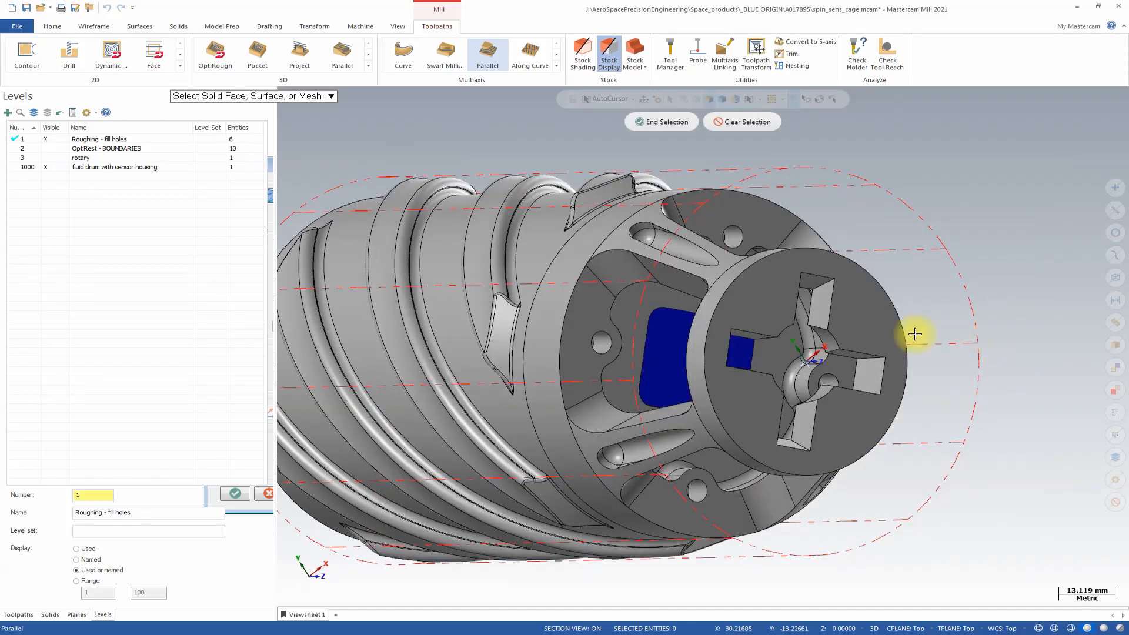
{"action": "middle_click_drag", "start_coordinate": [809, 331], "coordinate": [749, 269]}
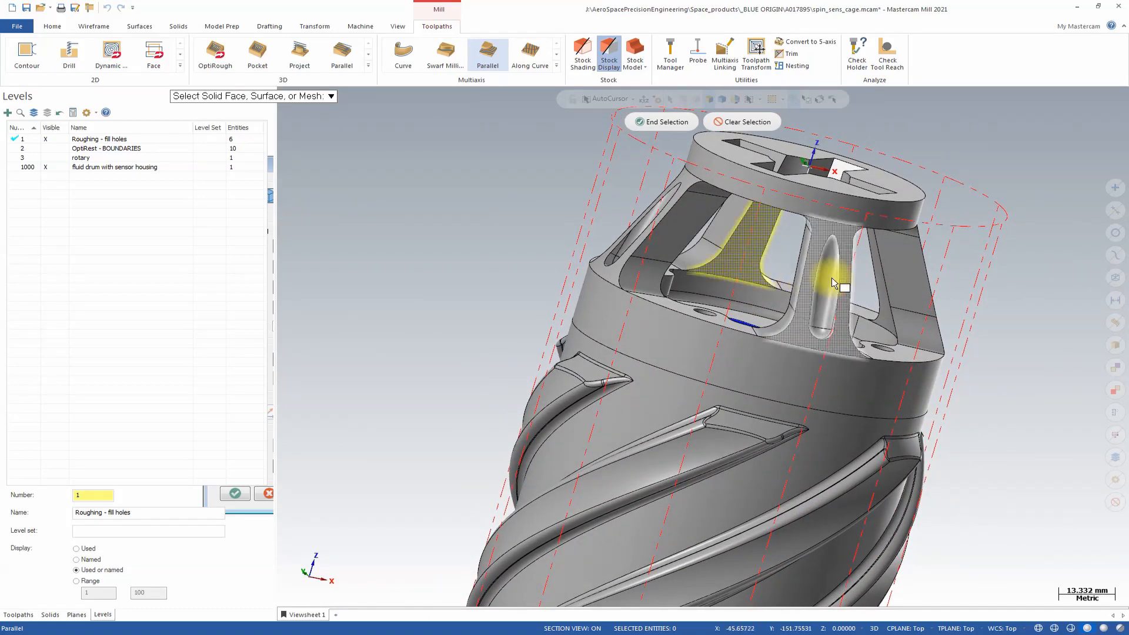
{"action": "middle_click_drag", "start_coordinate": [882, 294], "coordinate": [846, 308]}
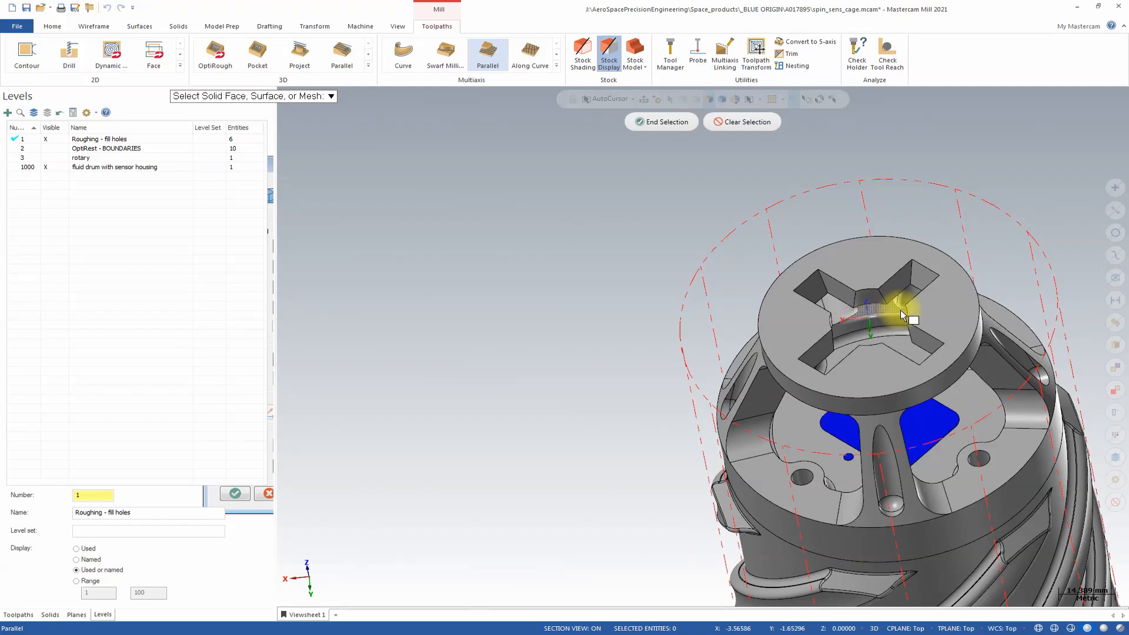
{"action": "middle_click_drag", "start_coordinate": [855, 318], "coordinate": [662, 193]}
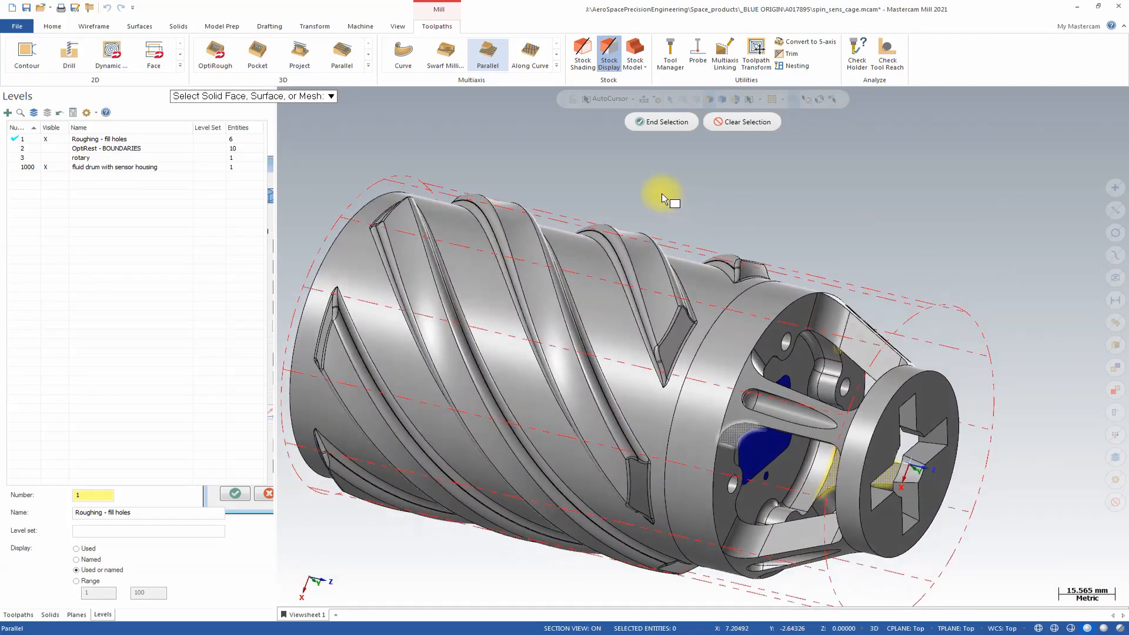
{"action": "left_click", "coordinate": [662, 121]}
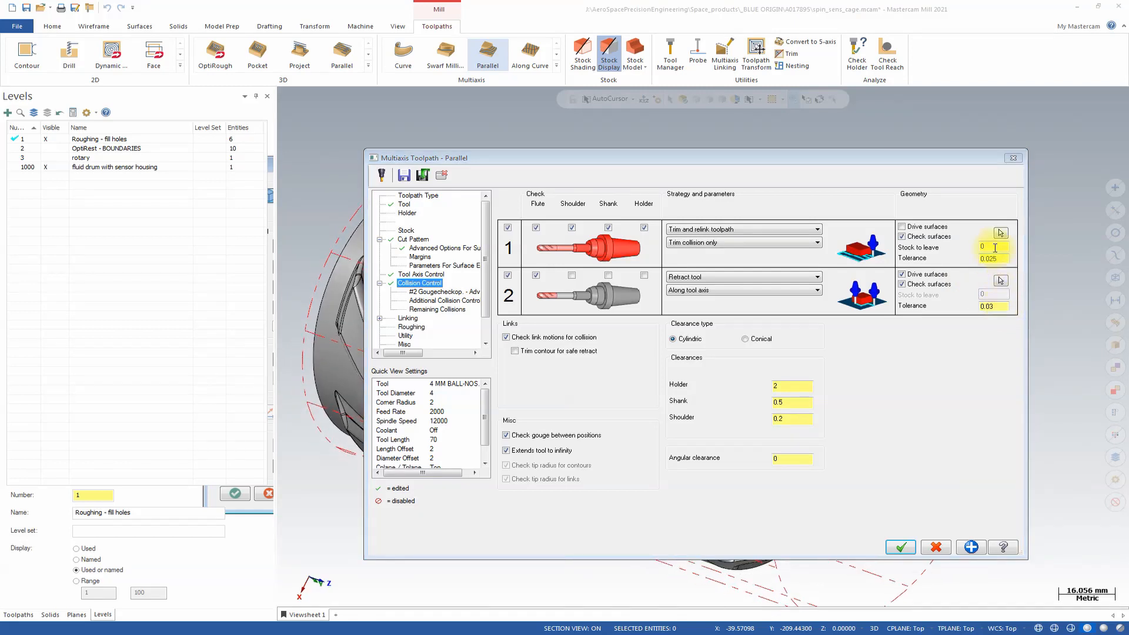
Set the first collision check's stock to leave to .1 and open the second gouge check's advanced options.
{"action": "left_click", "coordinate": [994, 248]}
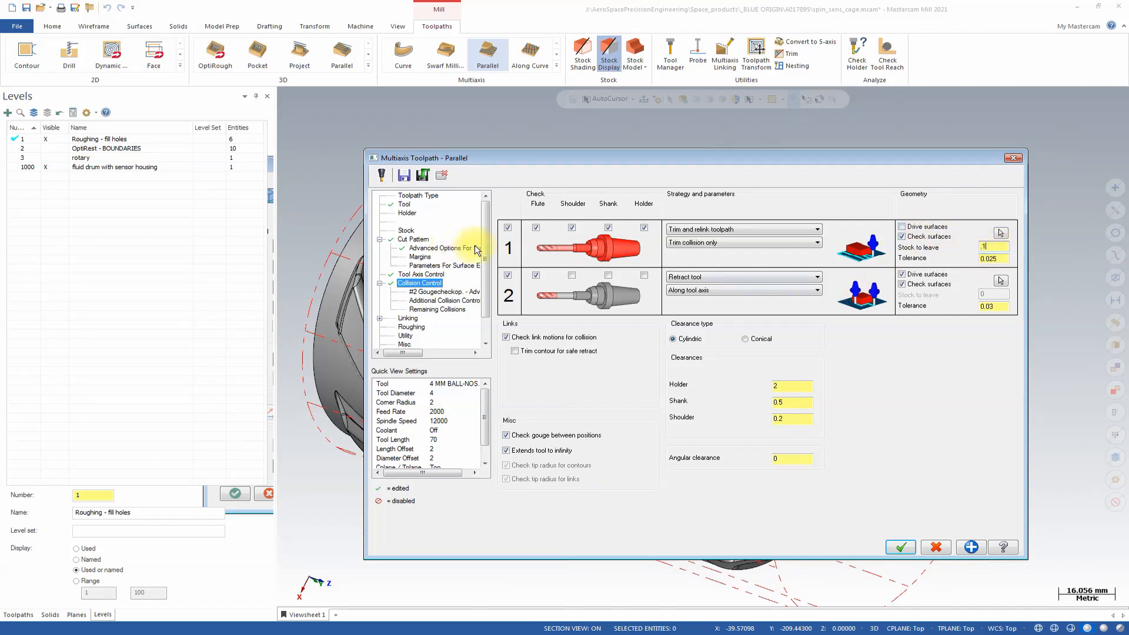
{"action": "left_click", "coordinate": [447, 293]}
{"action": "left_click_drag", "start_coordinate": [401, 352], "coordinate": [376, 350]}
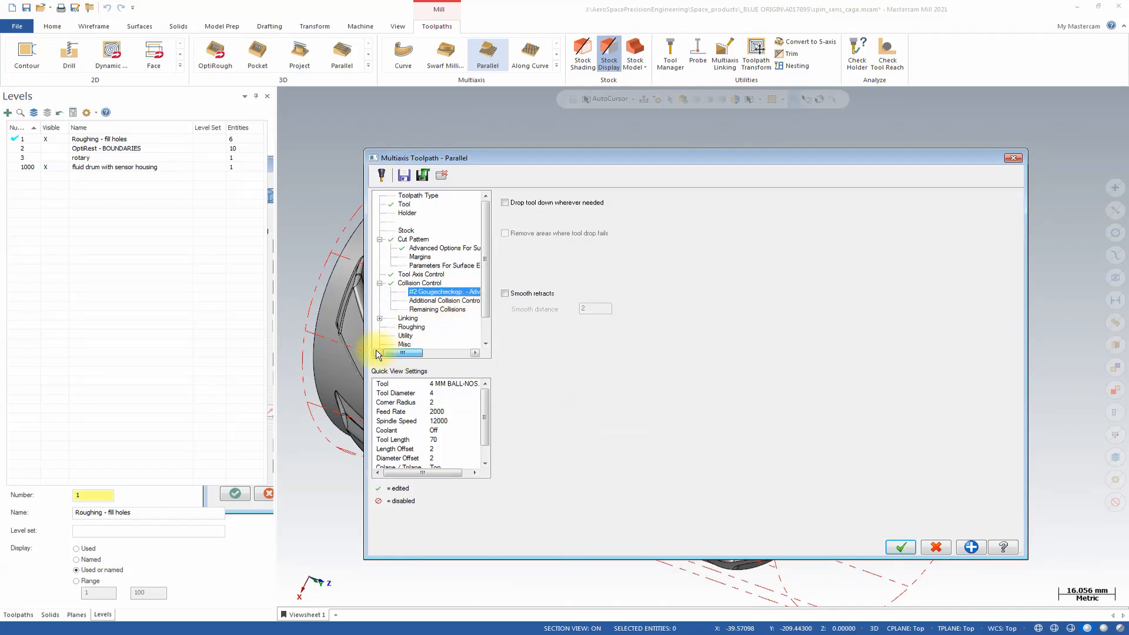
Set the small-gap links to Direct and the clearance plane height to Automatic with an incremental height of 30.
{"action": "left_click", "coordinate": [410, 327]}
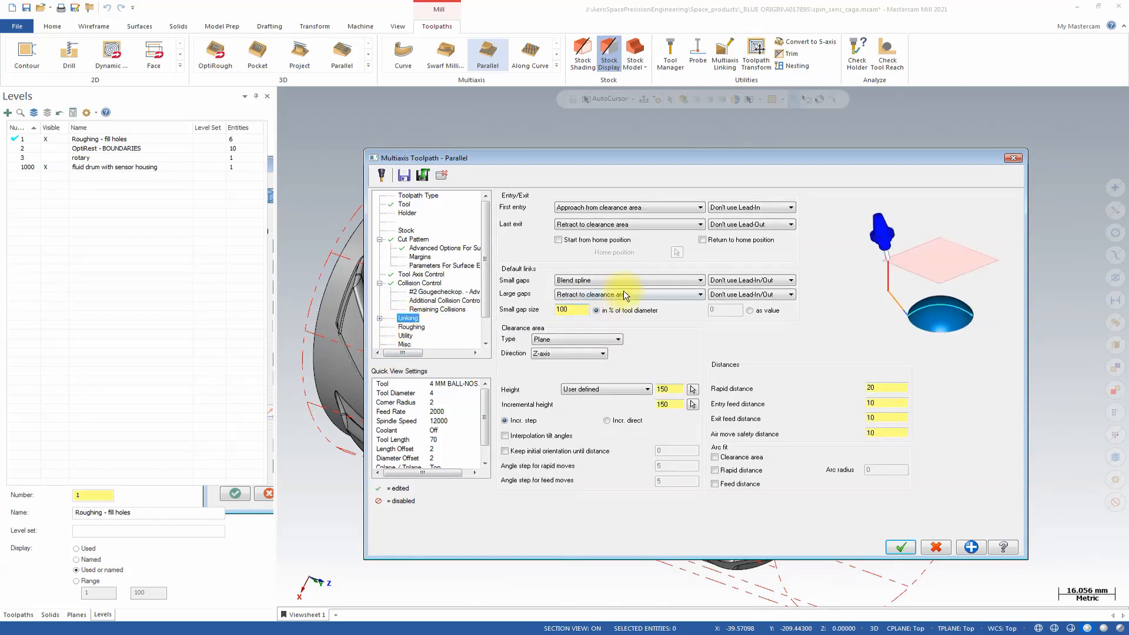
{"action": "left_click", "coordinate": [658, 281]}
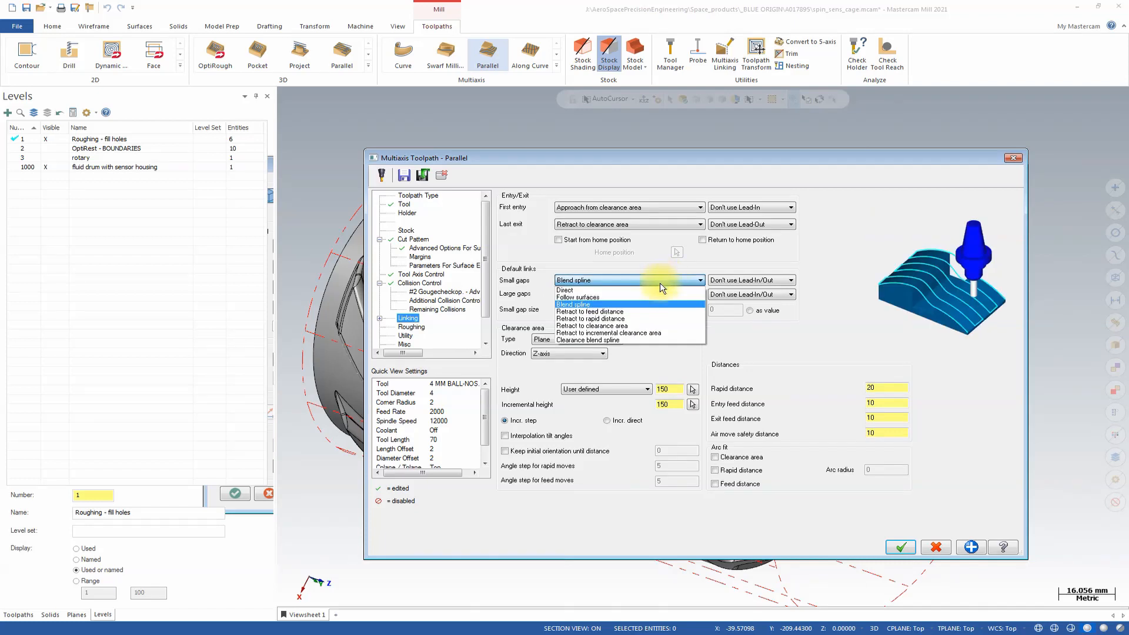
{"action": "left_click", "coordinate": [653, 289]}
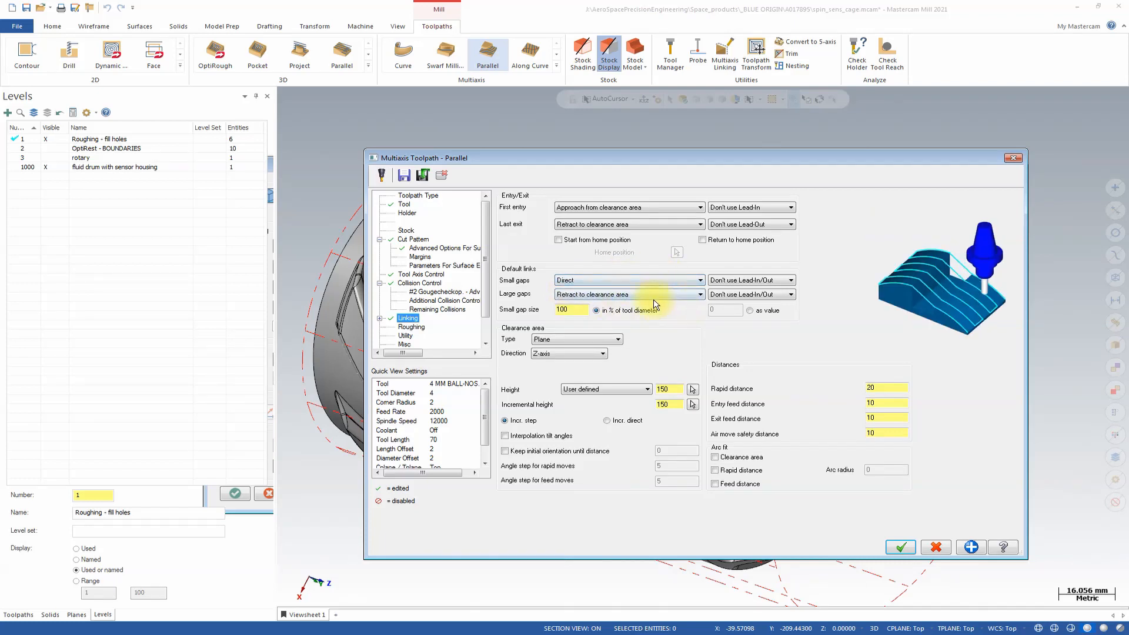
{"action": "left_click", "coordinate": [632, 391]}
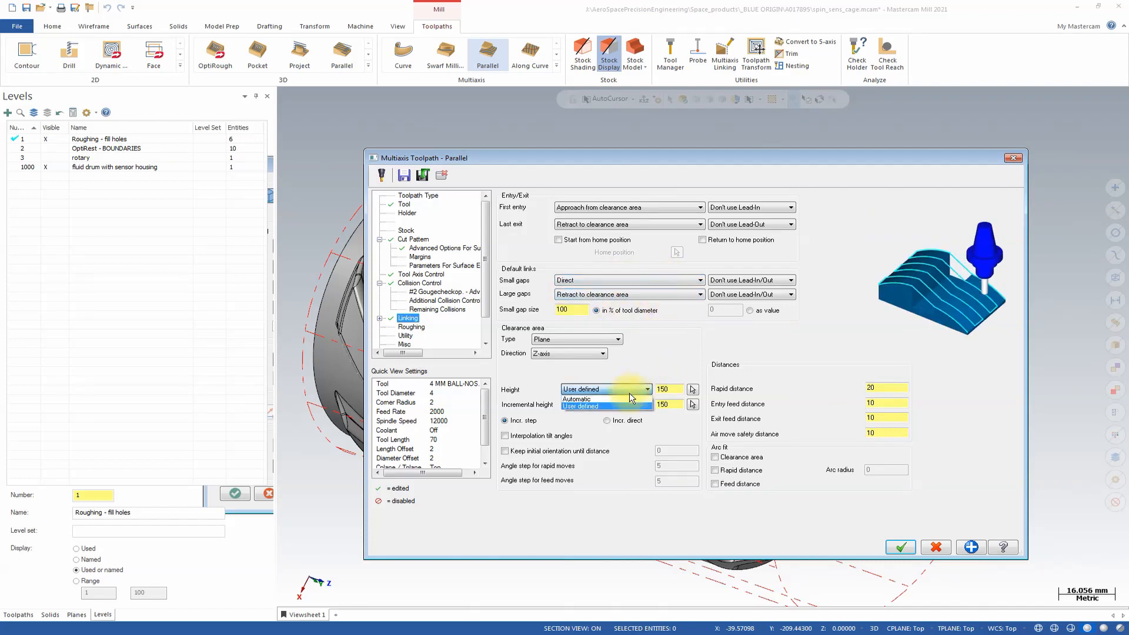
{"action": "left_click", "coordinate": [633, 407]}
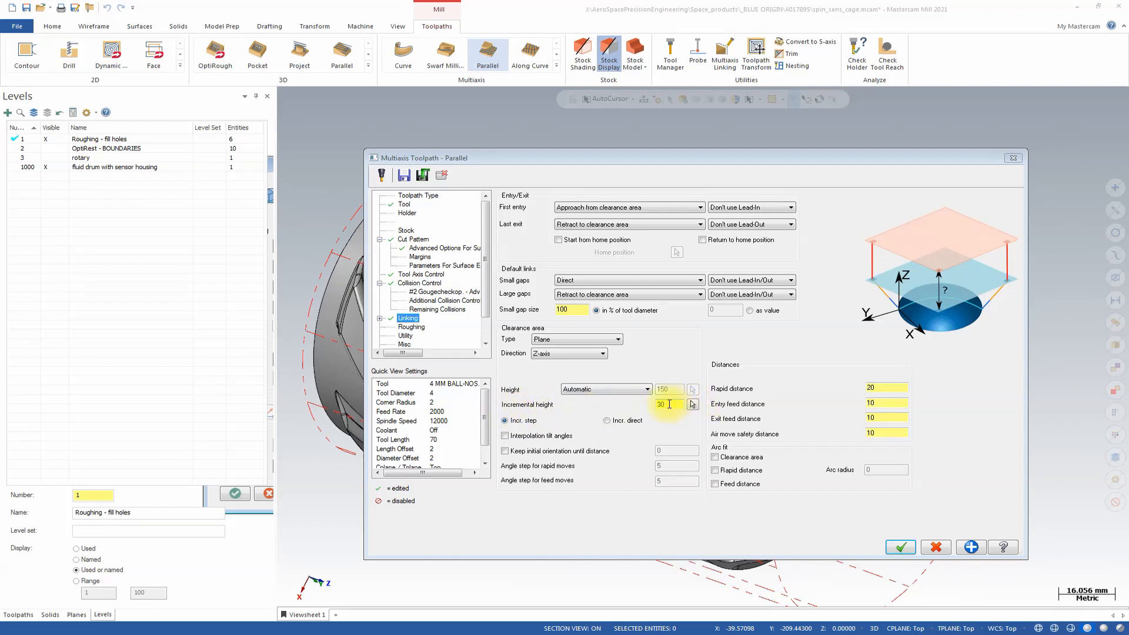
Enable depth cuts in the toolpath's roughing settings.
{"action": "left_click", "coordinate": [412, 327]}
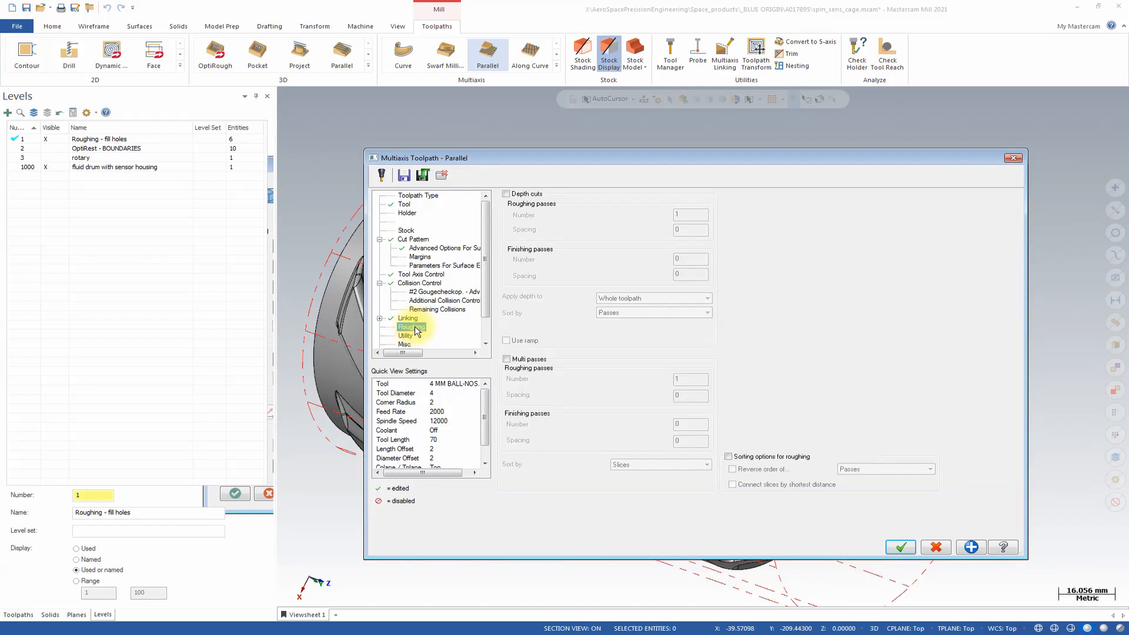
{"action": "left_click", "coordinate": [505, 195]}
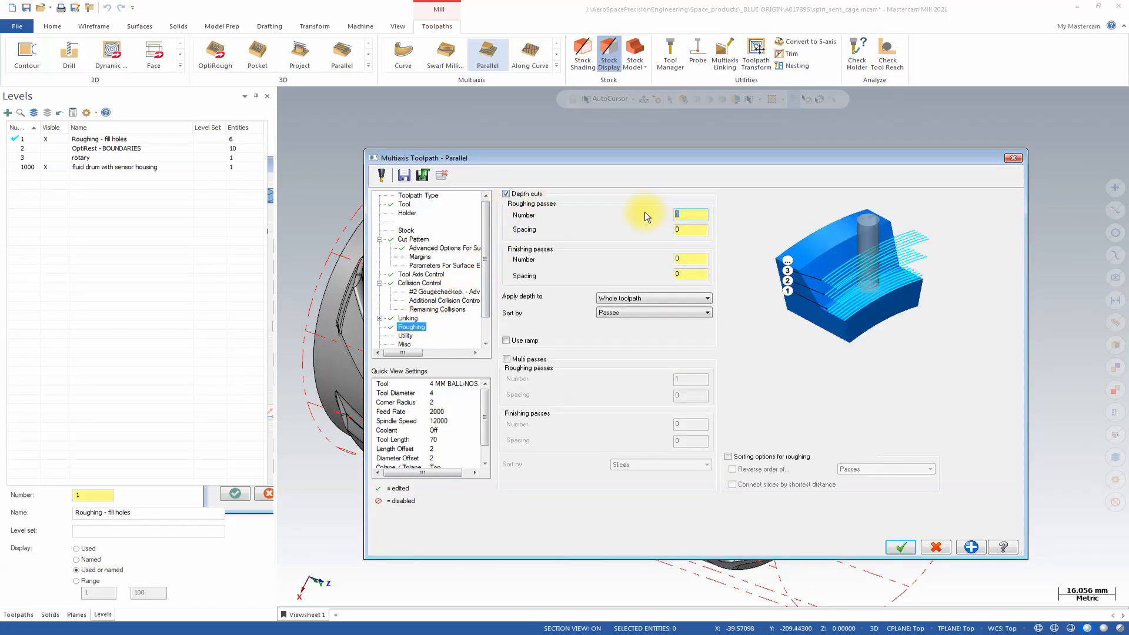
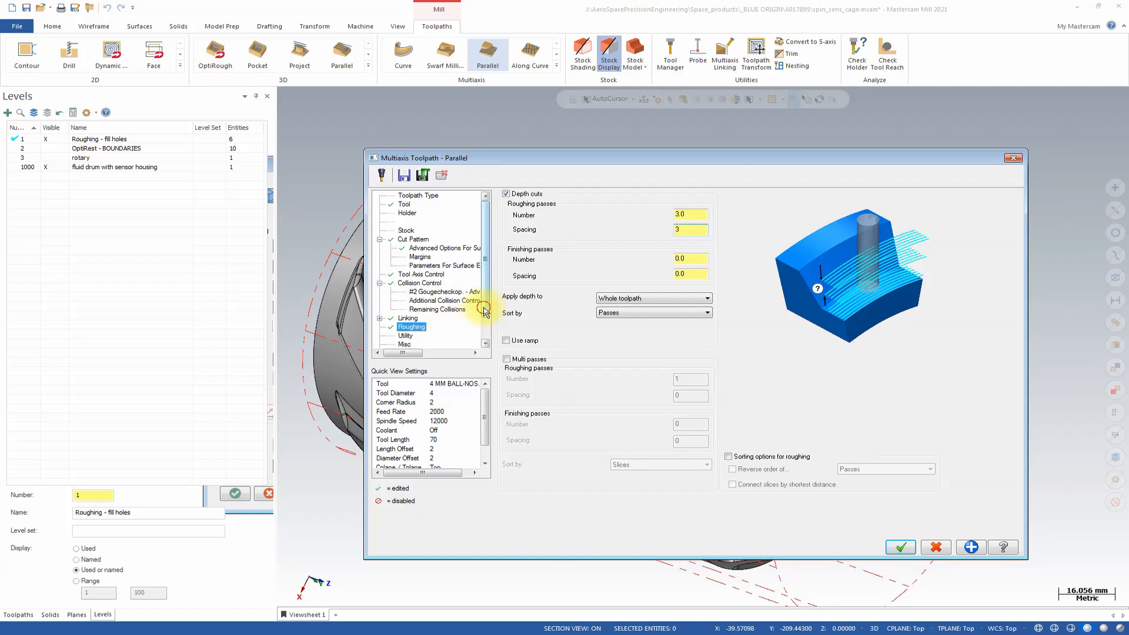
Check the utility, miscellaneous and planes settings, and accept the Parallel toolpath parameters to generate the operation.
{"action": "left_click_drag", "start_coordinate": [484, 311], "coordinate": [486, 337]}
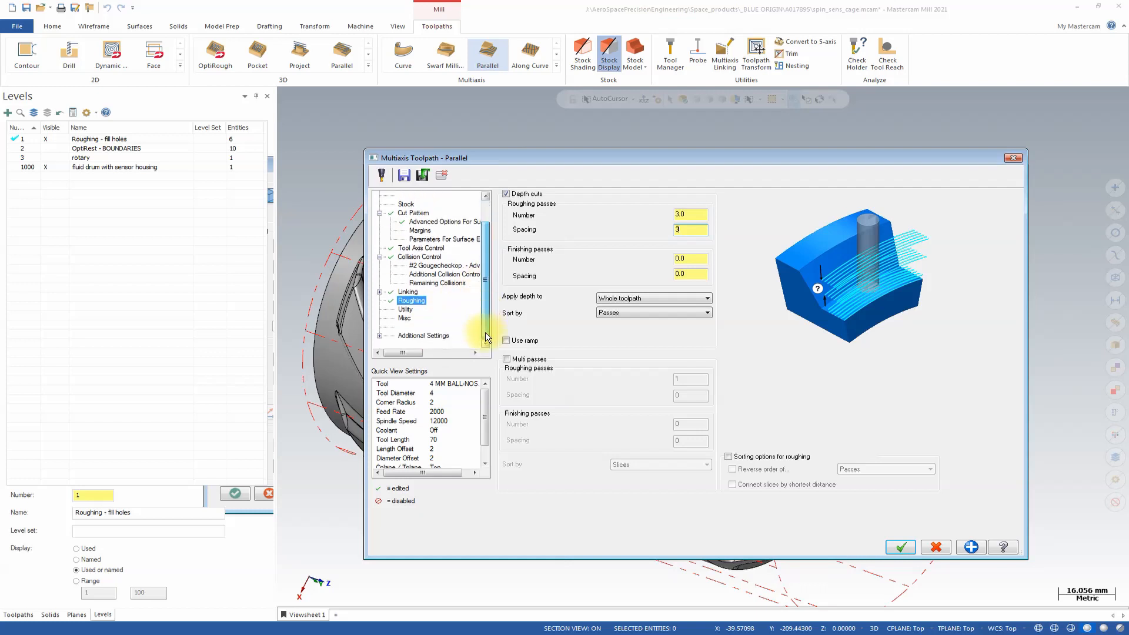
{"action": "left_click", "coordinate": [405, 309]}
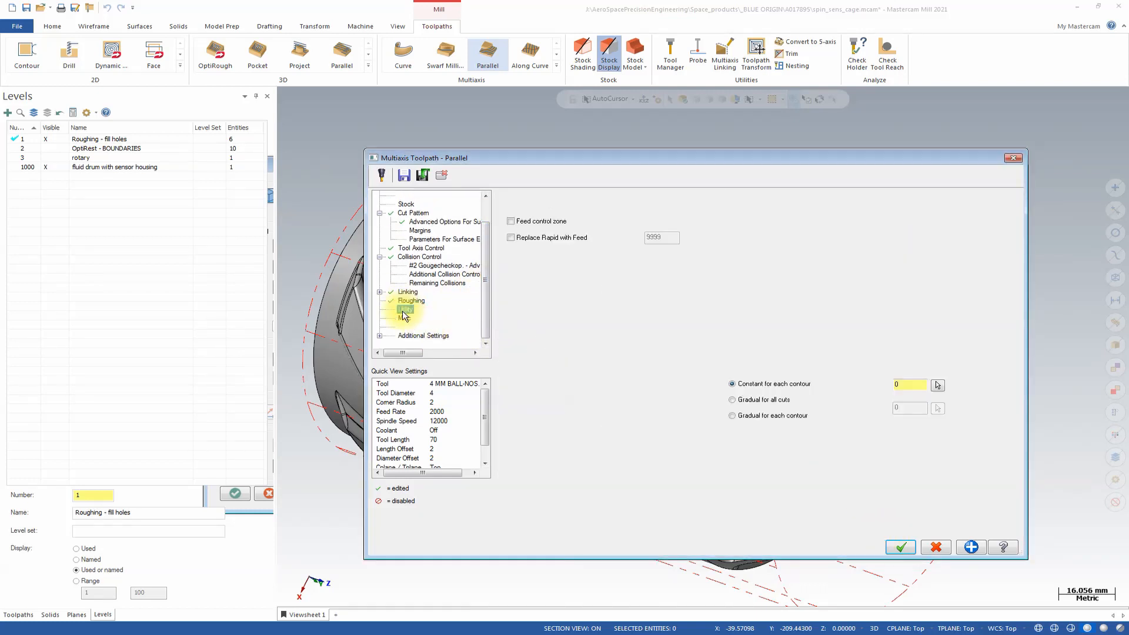
{"action": "left_click", "coordinate": [403, 317]}
{"action": "left_click", "coordinate": [412, 336]}
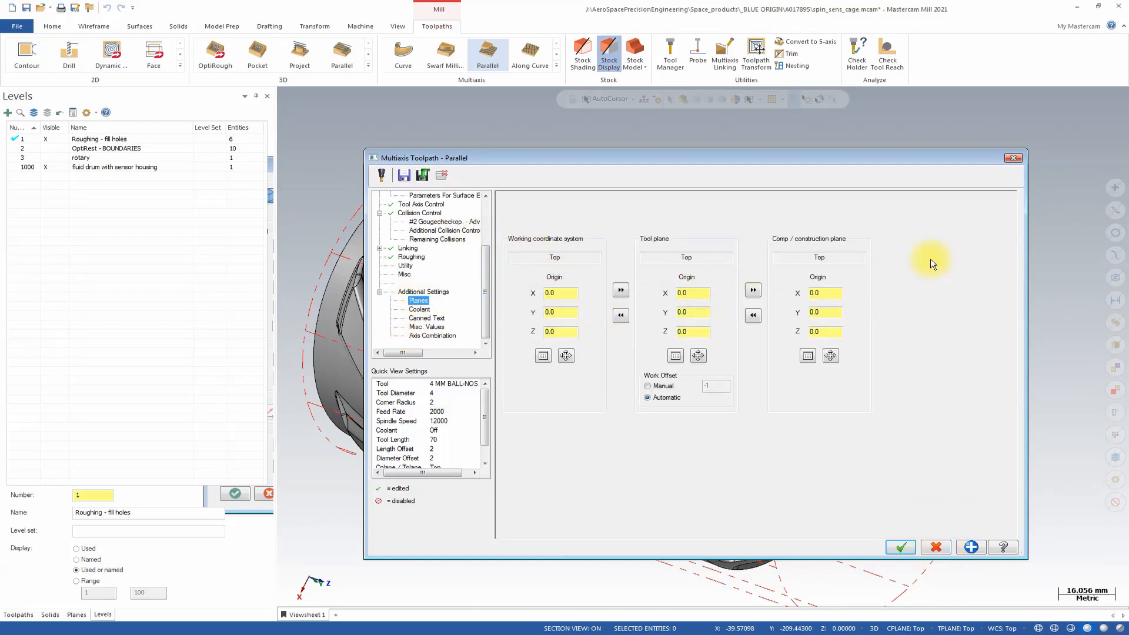
{"action": "key", "text": "Return"}
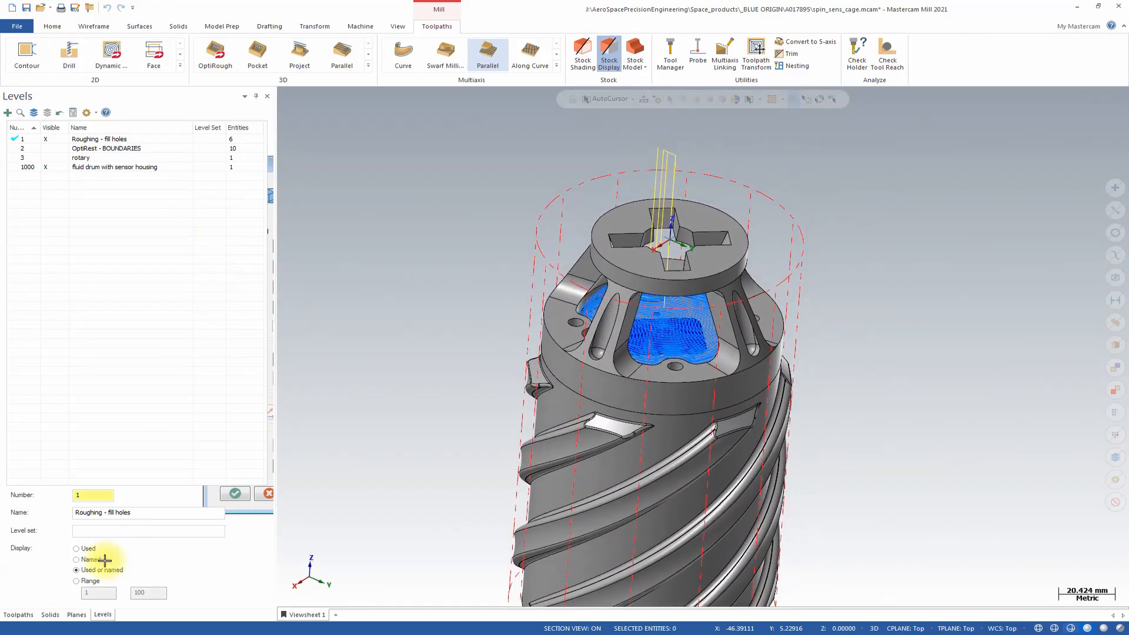
Backplot the 4 mm ball-nose Parallel toolpath and examine its passes inside the cage windows.
{"action": "left_click", "coordinate": [22, 614]}
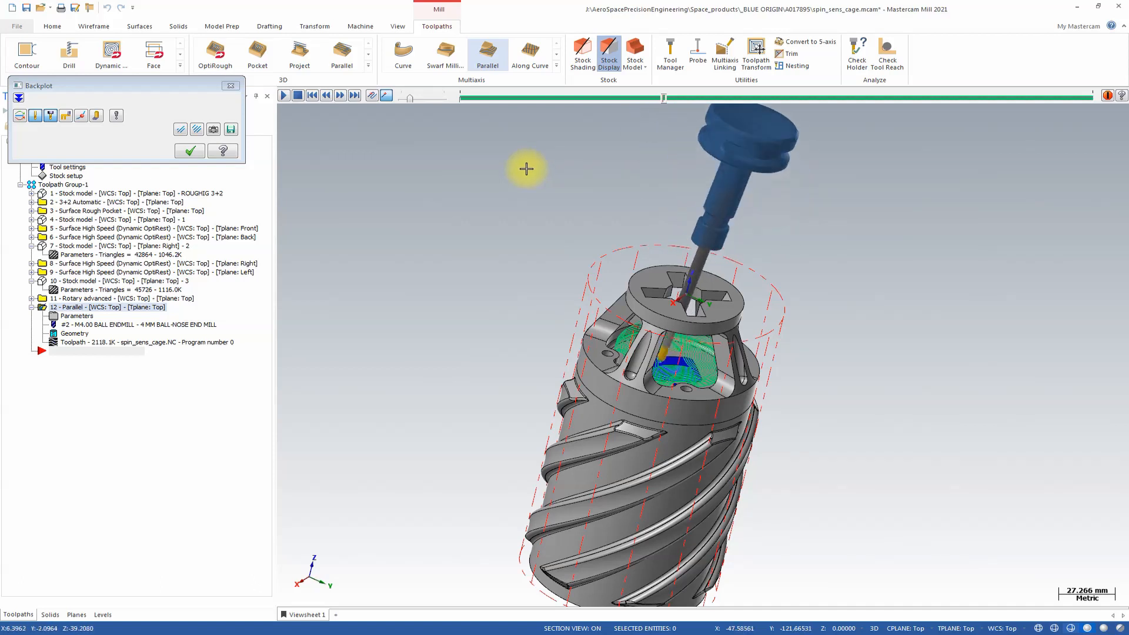
{"action": "scroll", "coordinate": [526, 169], "scroll_direction": "up", "scroll_amount": 3}
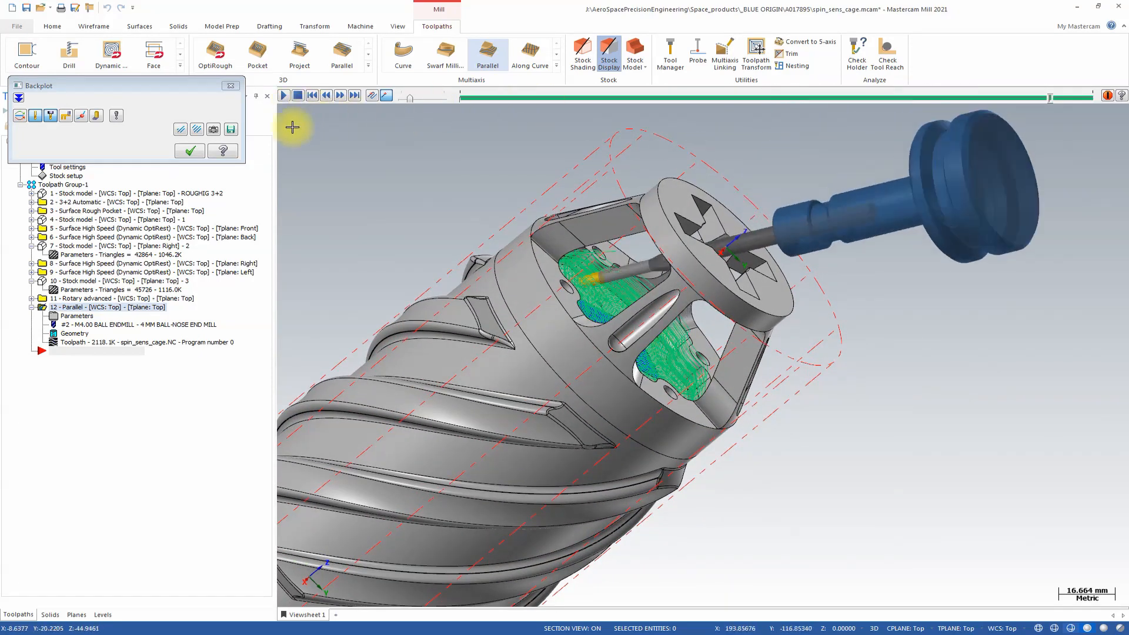
{"action": "left_click", "coordinate": [191, 152]}
{"action": "middle_click_drag", "start_coordinate": [294, 259], "coordinate": [731, 247]}
{"action": "scroll", "coordinate": [653, 352], "scroll_direction": "up", "scroll_amount": 2}
{"action": "scroll", "coordinate": [784, 294], "scroll_direction": "up", "scroll_amount": 3}
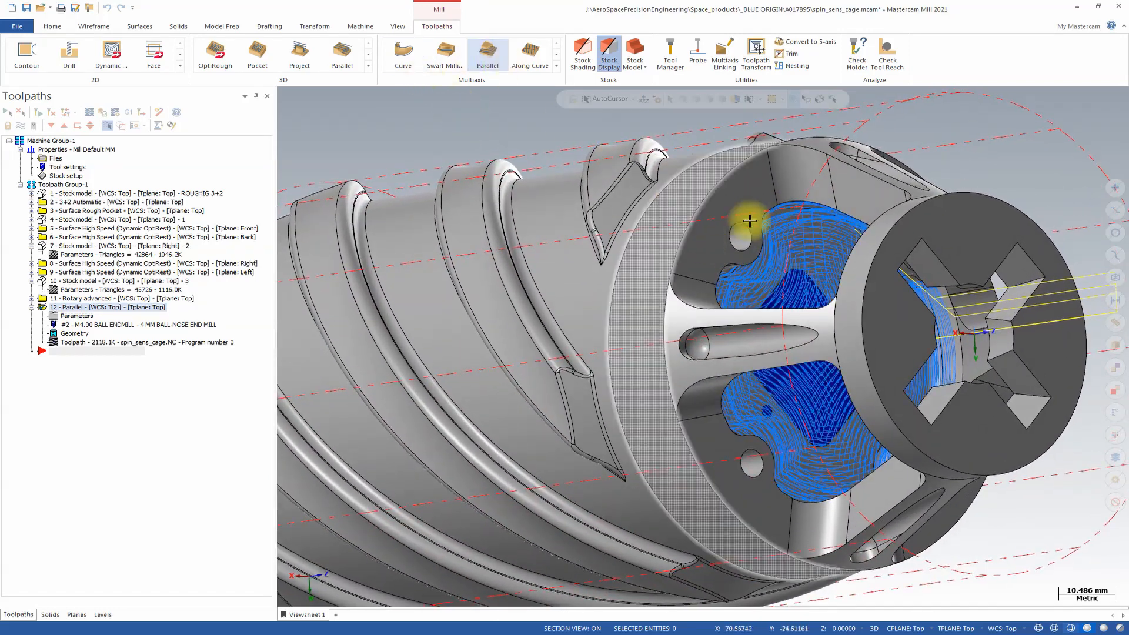
{"action": "middle_click_drag", "start_coordinate": [897, 264], "coordinate": [958, 367]}
{"action": "scroll", "coordinate": [960, 290], "scroll_direction": "down", "scroll_amount": 2}
{"action": "scroll", "coordinate": [924, 288], "scroll_direction": "up", "scroll_amount": 2}
Turn off the section view and inspect the Surface Rough Pocket toolpath in the cross-shaped opening of the cap.
{"action": "left_click", "coordinate": [1088, 629]}
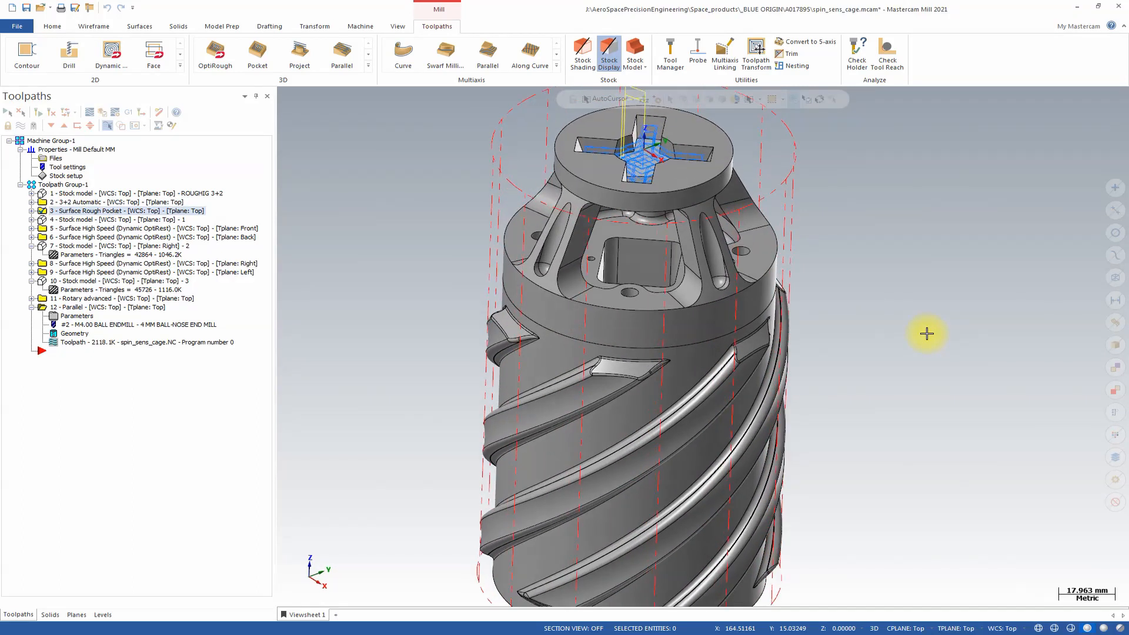
{"action": "middle_click_drag", "start_coordinate": [664, 307], "coordinate": [593, 383]}
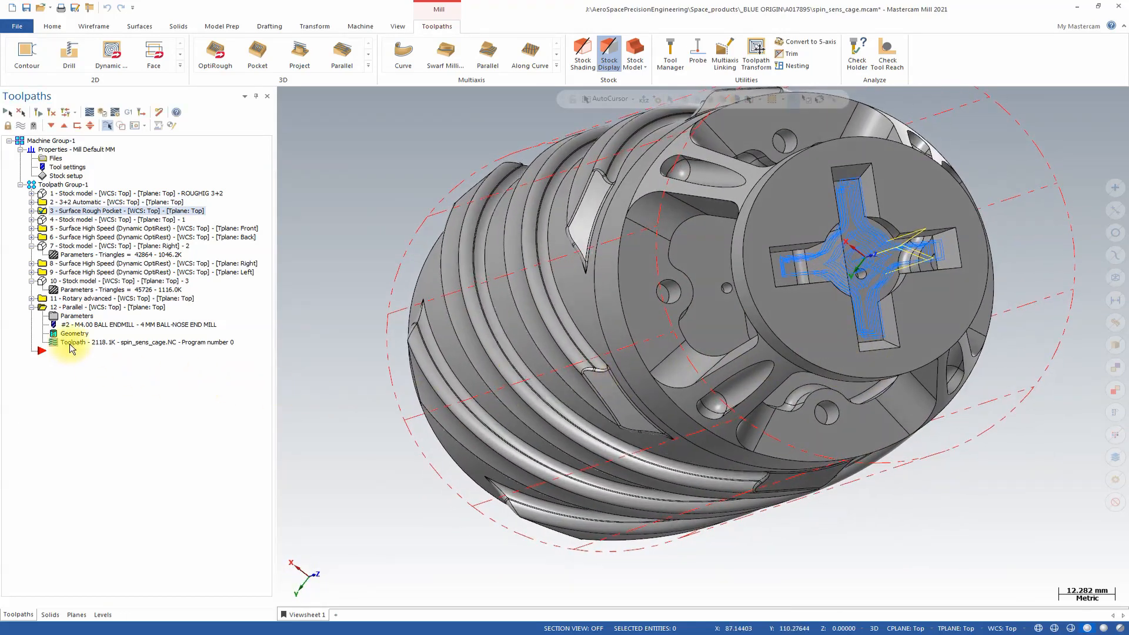
{"action": "middle_click_drag", "start_coordinate": [668, 320], "coordinate": [747, 277]}
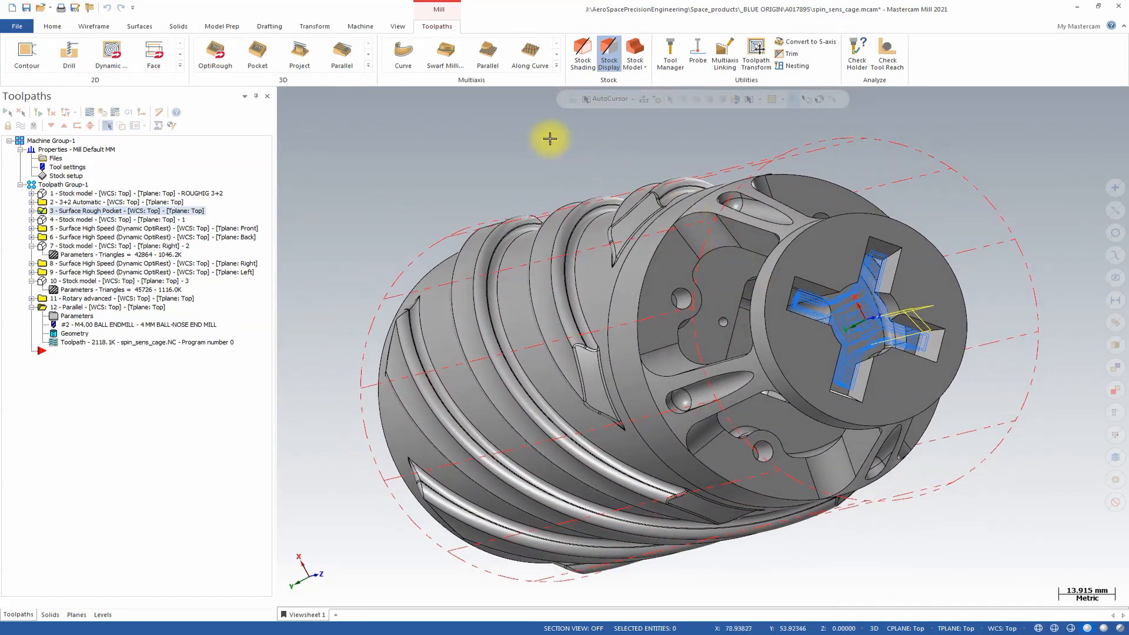
Create a new multiaxis Parallel toolpath with the 6MM BALL-NOSE END MILL and set its cut pattern parallel to surfaces.
{"action": "left_click", "coordinate": [491, 50]}
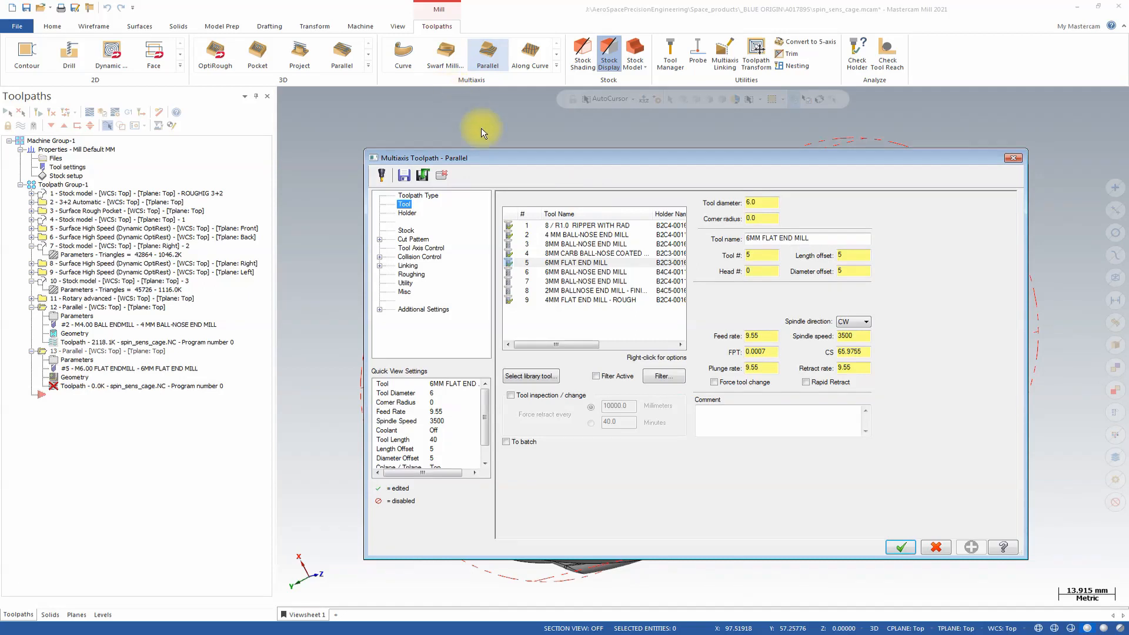
{"action": "left_click", "coordinate": [565, 273]}
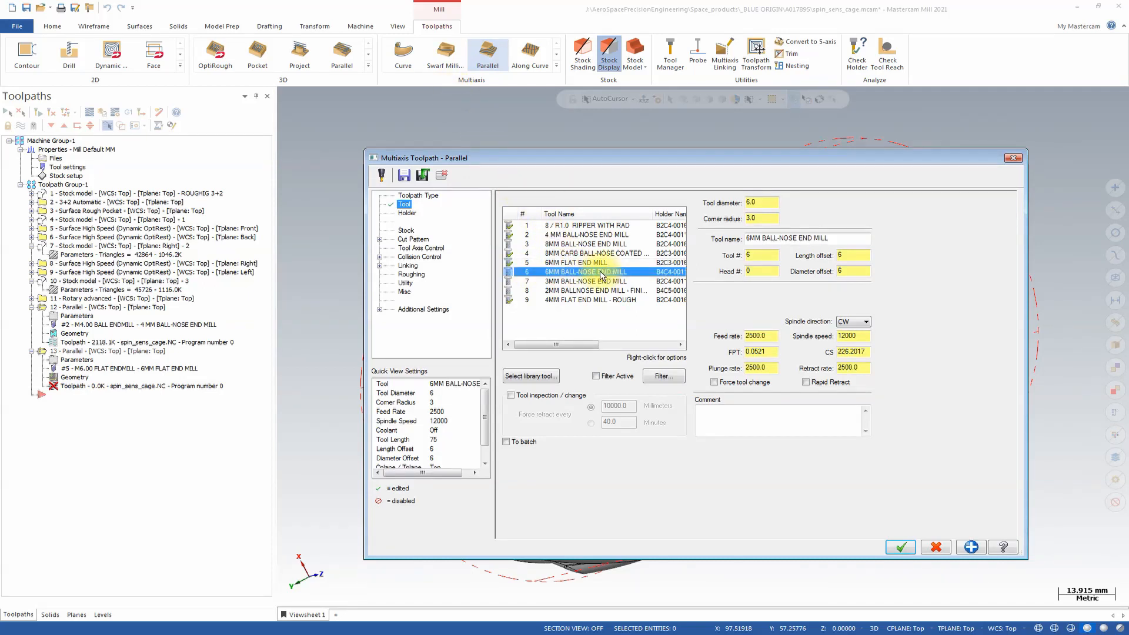
{"action": "left_click", "coordinate": [420, 240]}
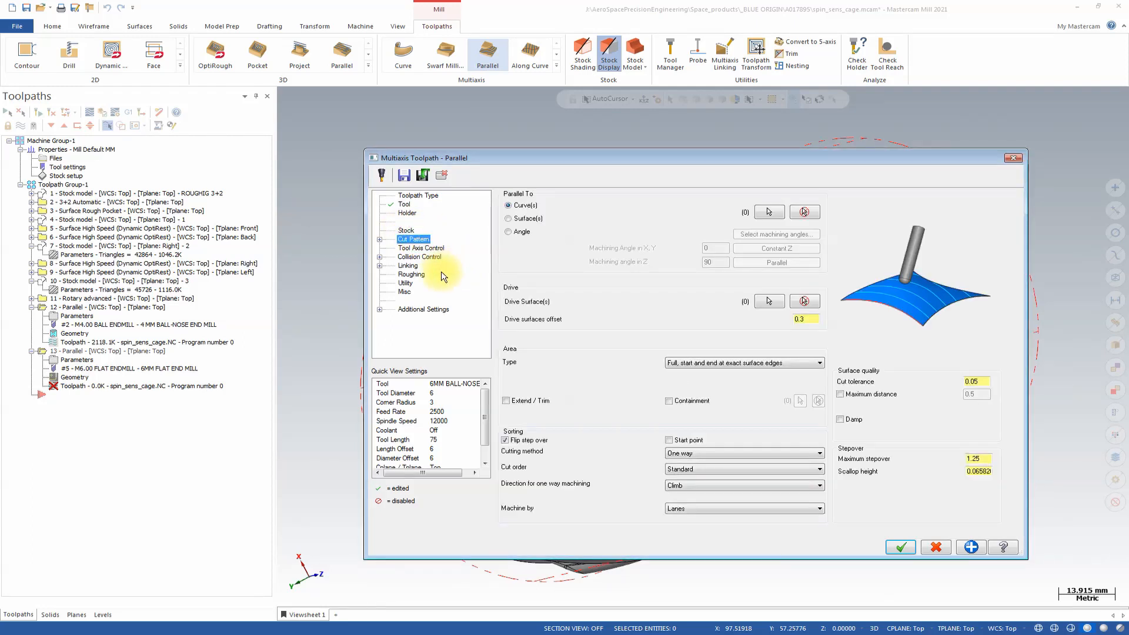
{"action": "left_click", "coordinate": [509, 219]}
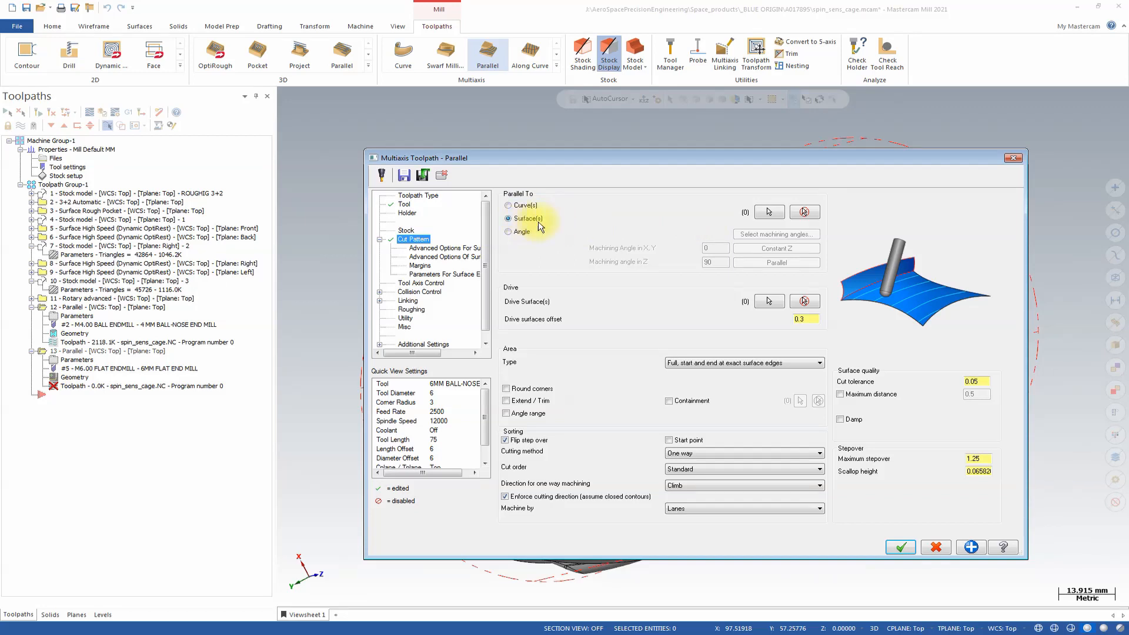
Select the floor face around the square housing inside the cage as the surface the cuts run parallel to.
{"action": "left_click", "coordinate": [764, 213]}
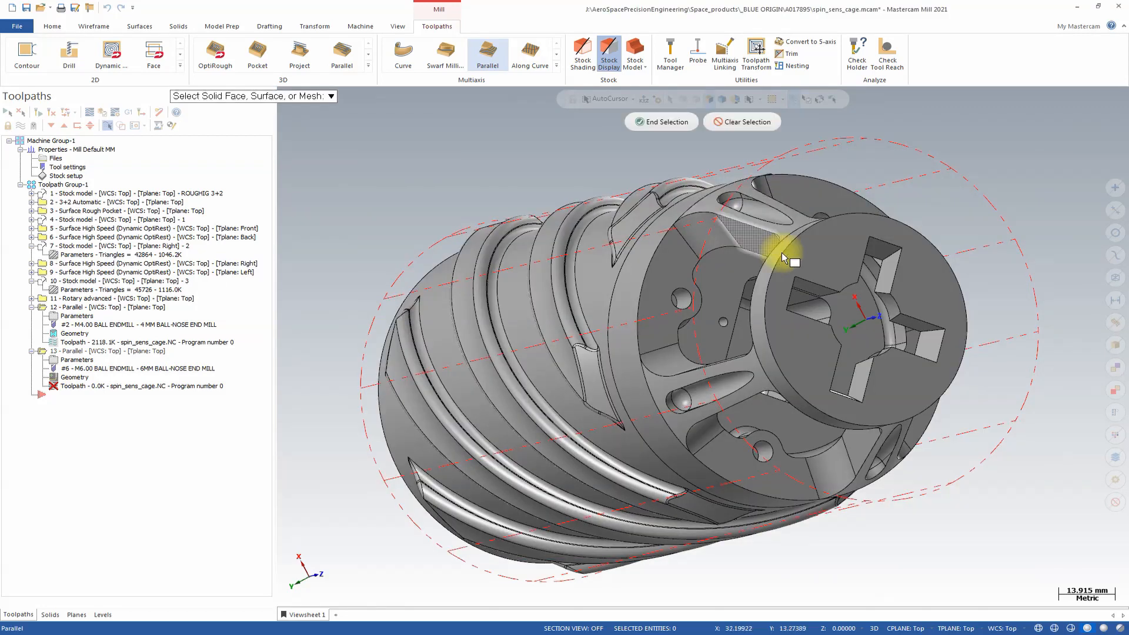
{"action": "left_click", "coordinate": [869, 334]}
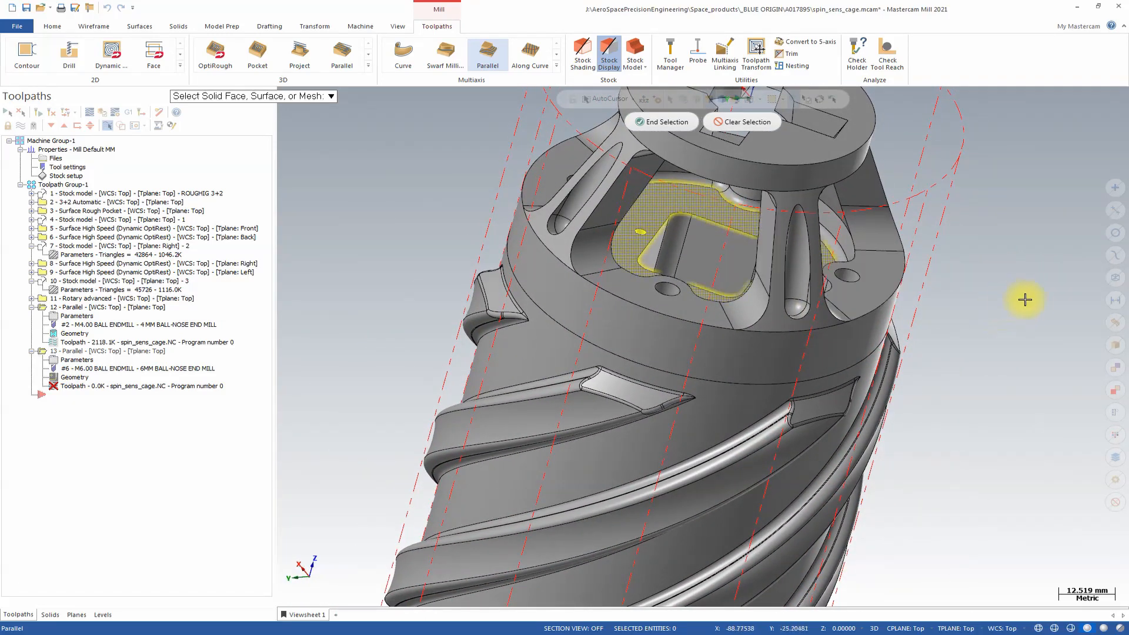
{"action": "left_click", "coordinate": [656, 121]}
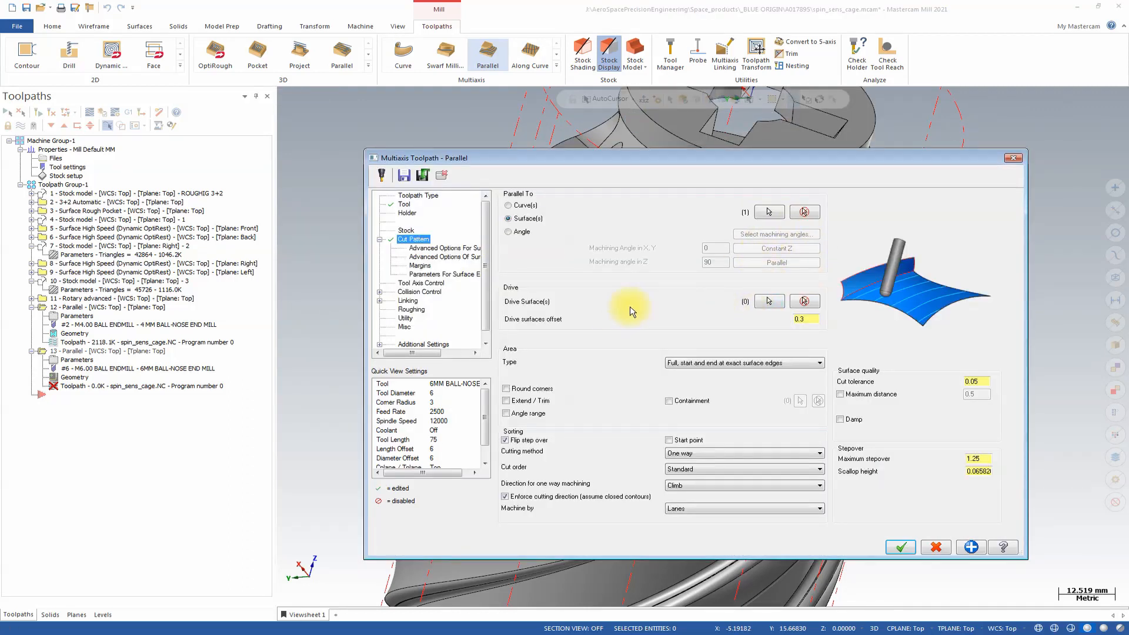
Select the side wall and corner faces of the square housing inside the cage as drive surfaces.
{"action": "left_click", "coordinate": [770, 301]}
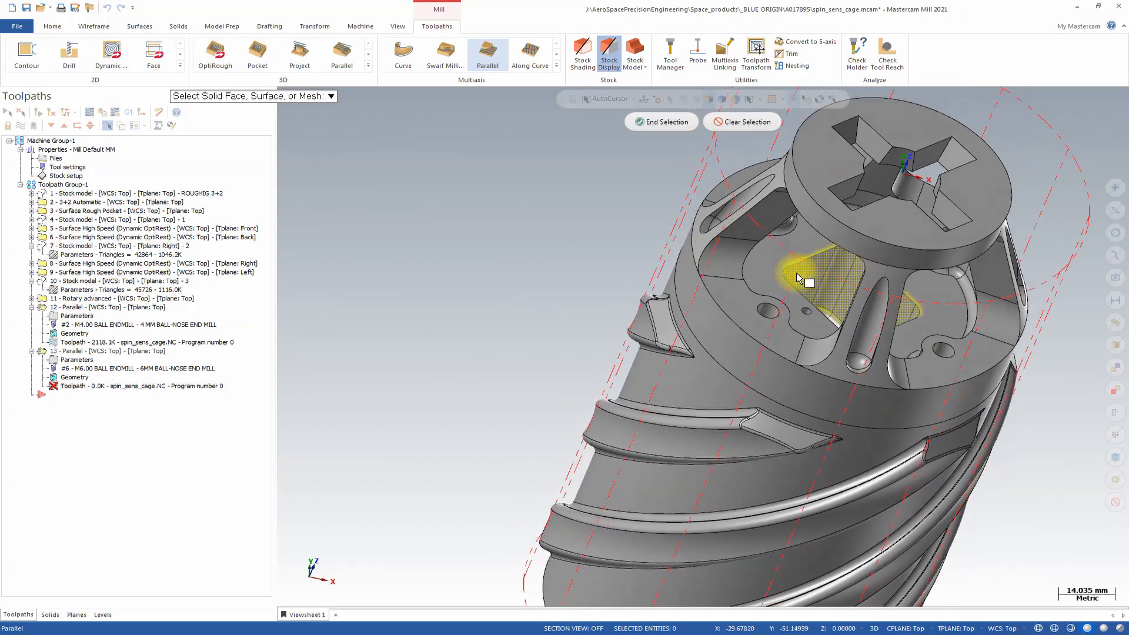
{"action": "left_click", "coordinate": [814, 233]}
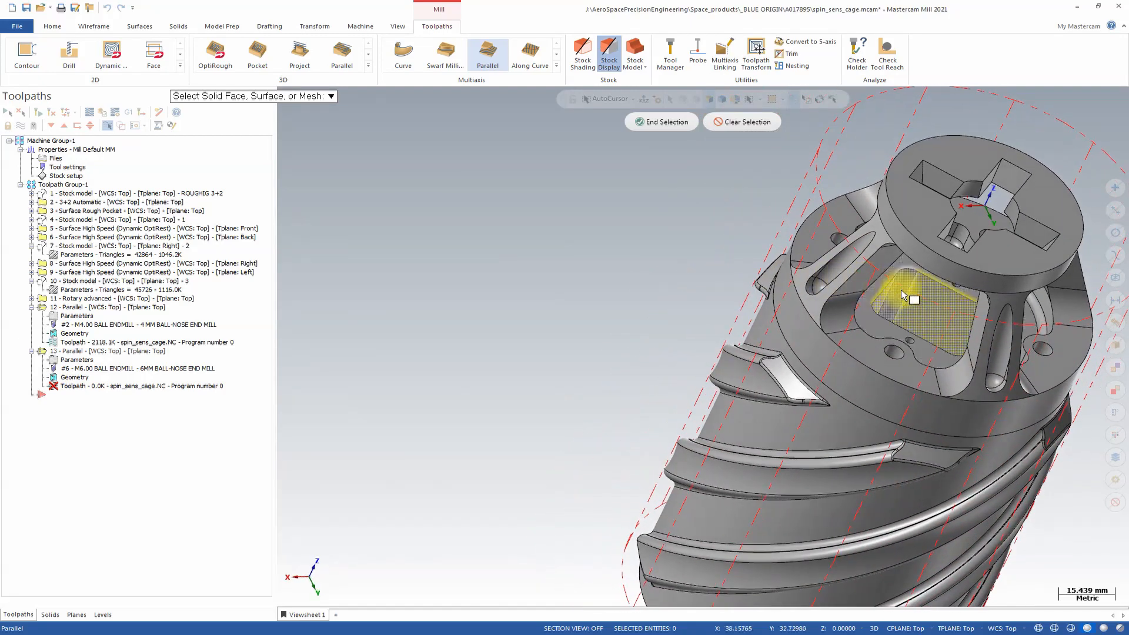
{"action": "left_click", "coordinate": [918, 300]}
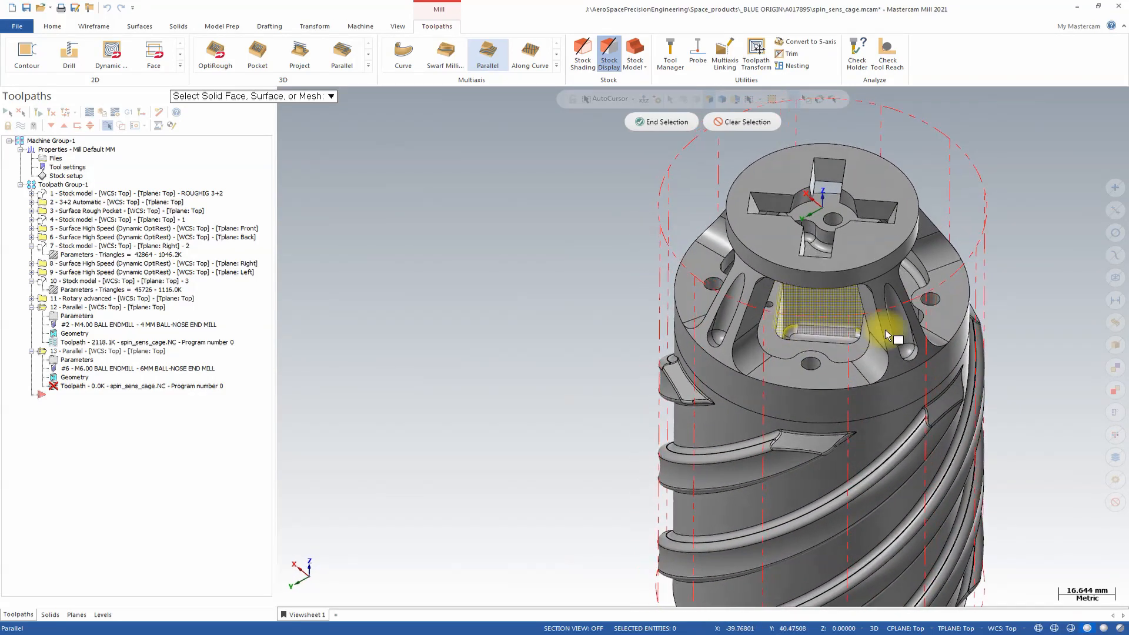
{"action": "scroll", "coordinate": [1027, 263], "scroll_direction": "up", "scroll_amount": 4}
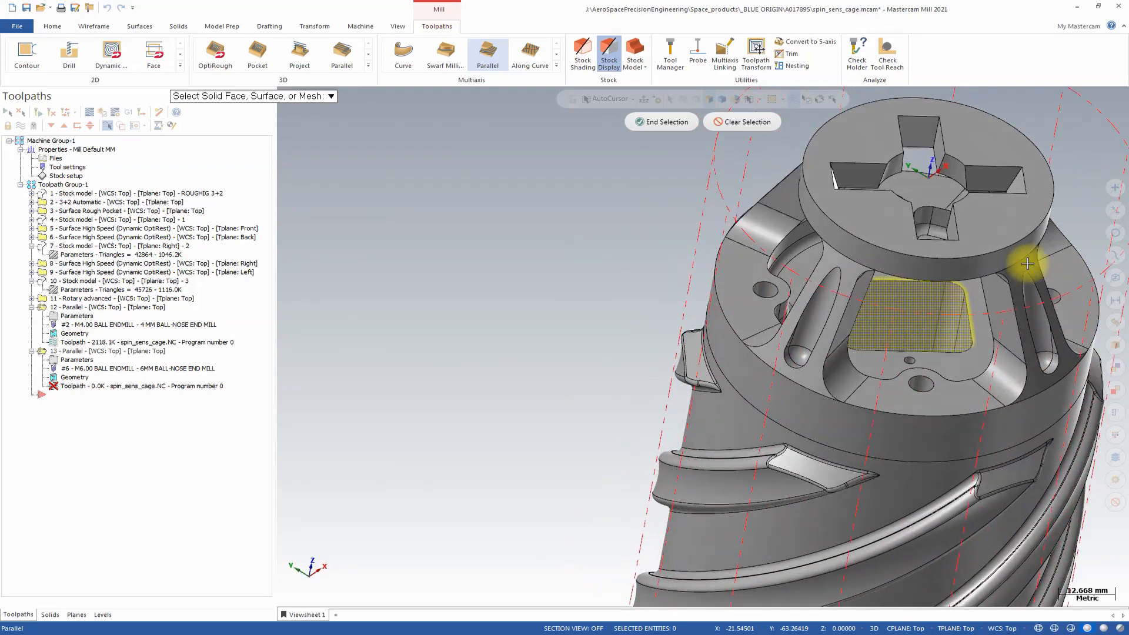
{"action": "scroll", "coordinate": [1023, 266], "scroll_direction": "down", "scroll_amount": 3}
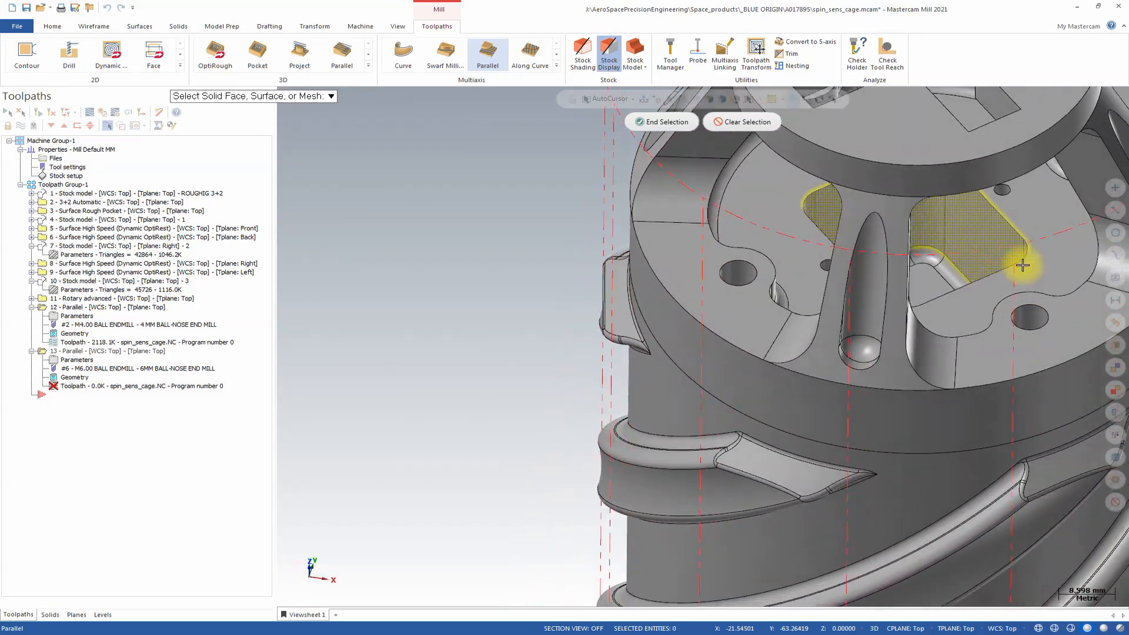
{"action": "scroll", "coordinate": [1022, 265], "scroll_direction": "down", "scroll_amount": 3}
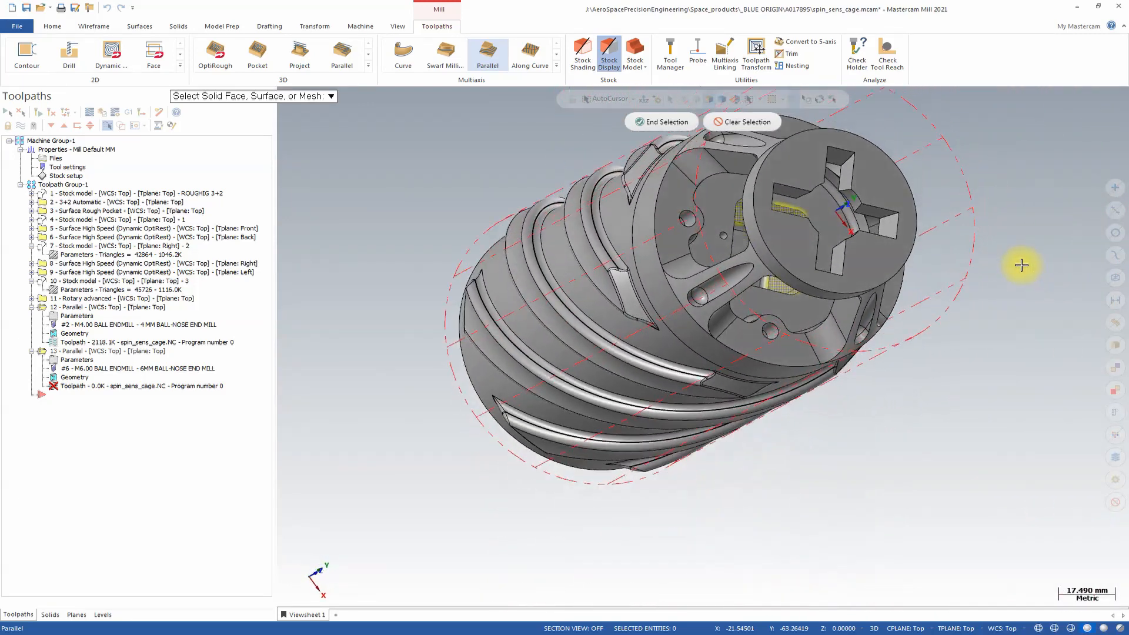
{"action": "left_click", "coordinate": [660, 121]}
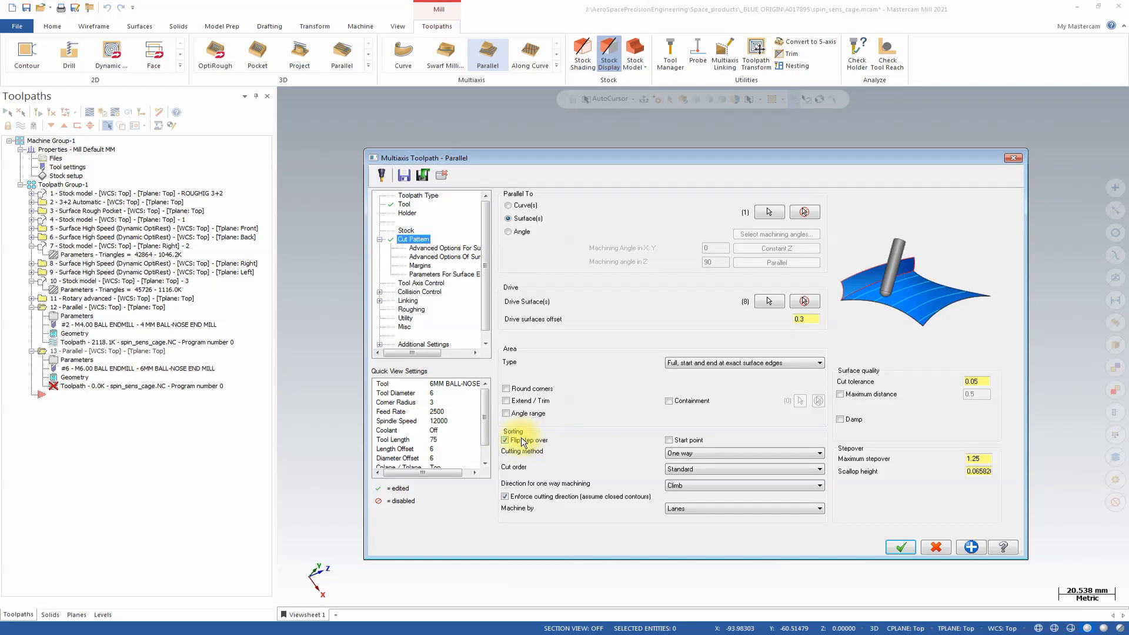
Set the cut area type to Full, avoid cuts at exact edges, with a cut tolerance of 0.3 and maximum stepover of 2.
{"action": "left_click", "coordinate": [443, 176]}
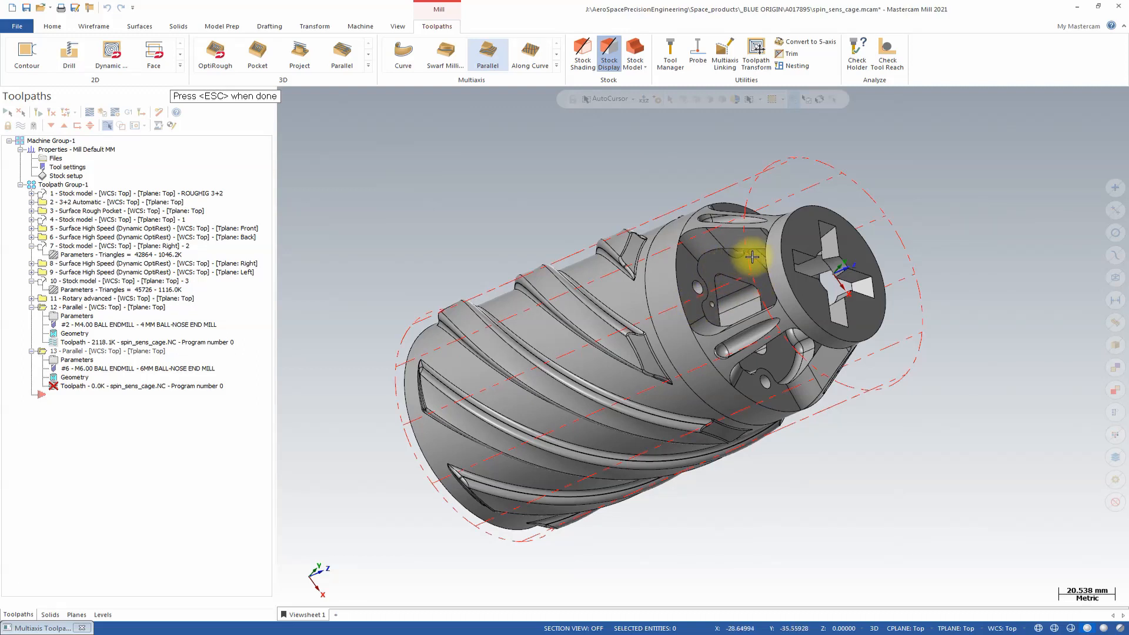
{"action": "key", "text": "Escape"}
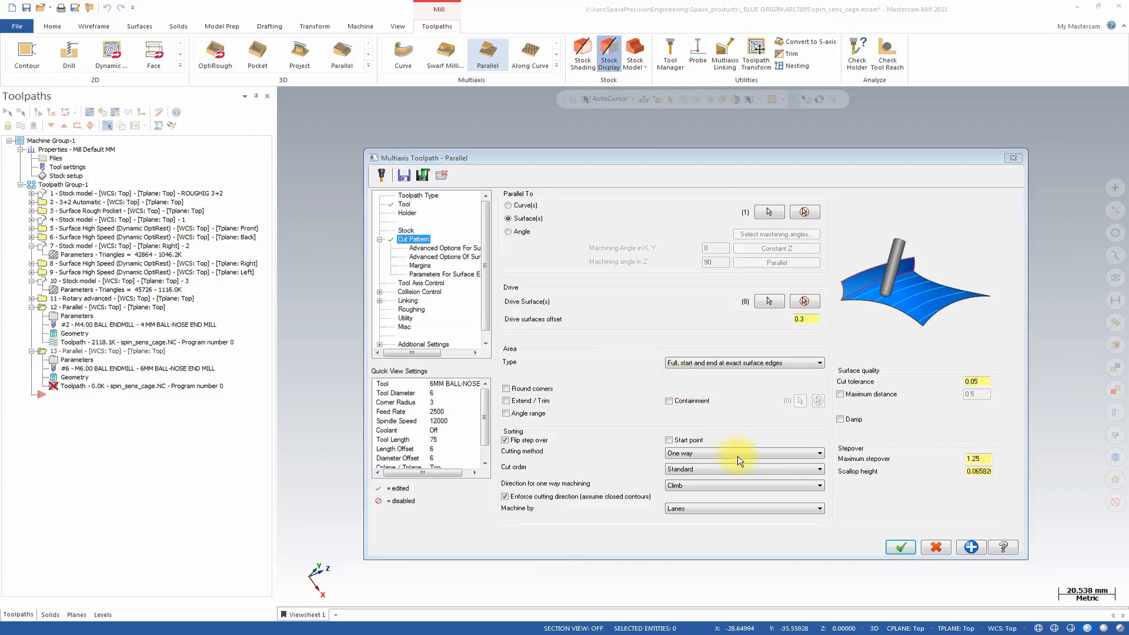
{"action": "left_click", "coordinate": [735, 369]}
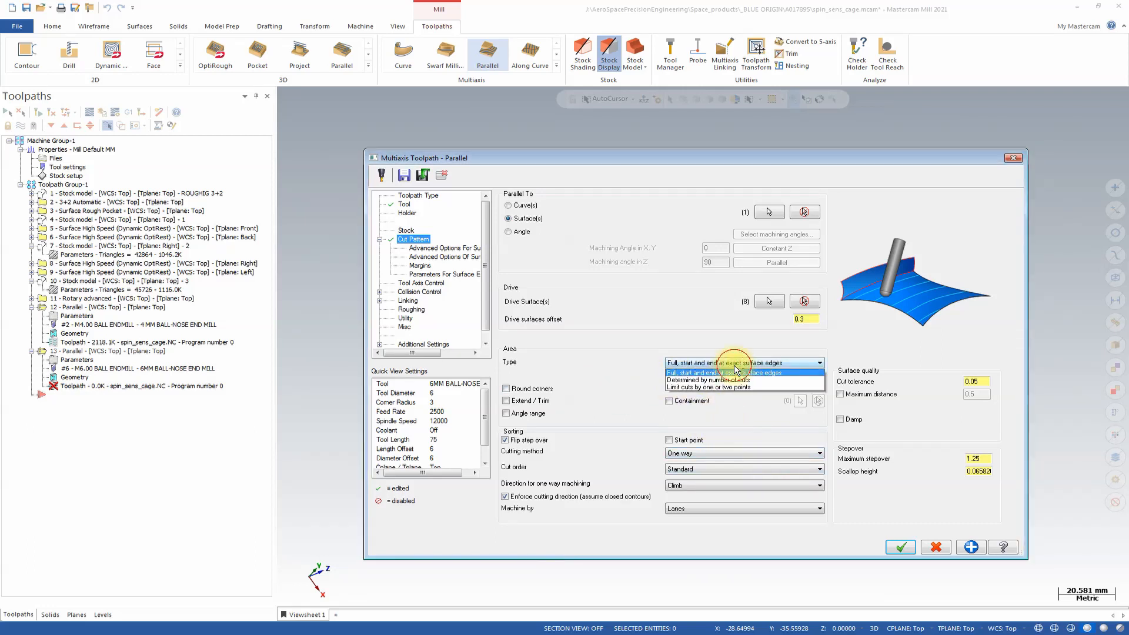
{"action": "left_click", "coordinate": [735, 373]}
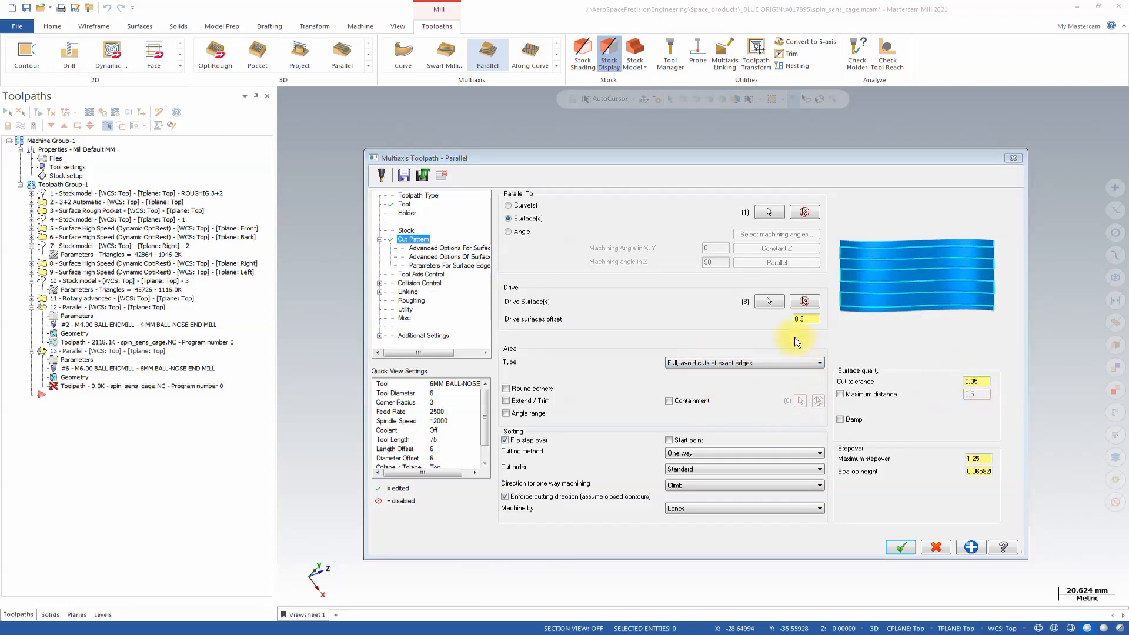
{"action": "left_click", "coordinate": [976, 382]}
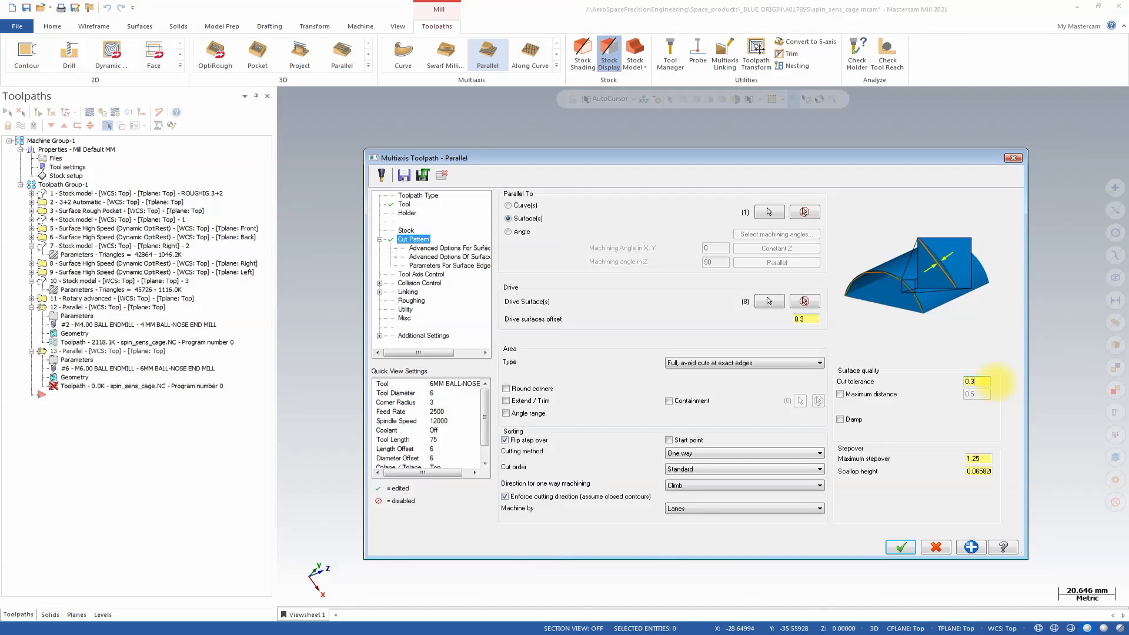
{"action": "double_click", "coordinate": [981, 458]}
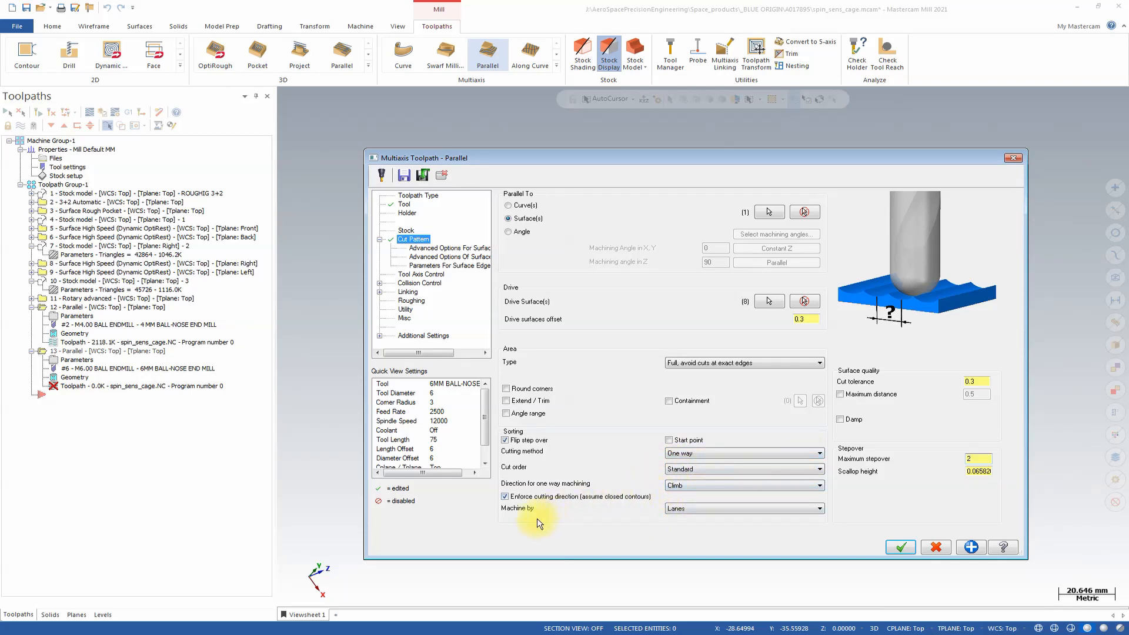
{"action": "left_click", "coordinate": [431, 248]}
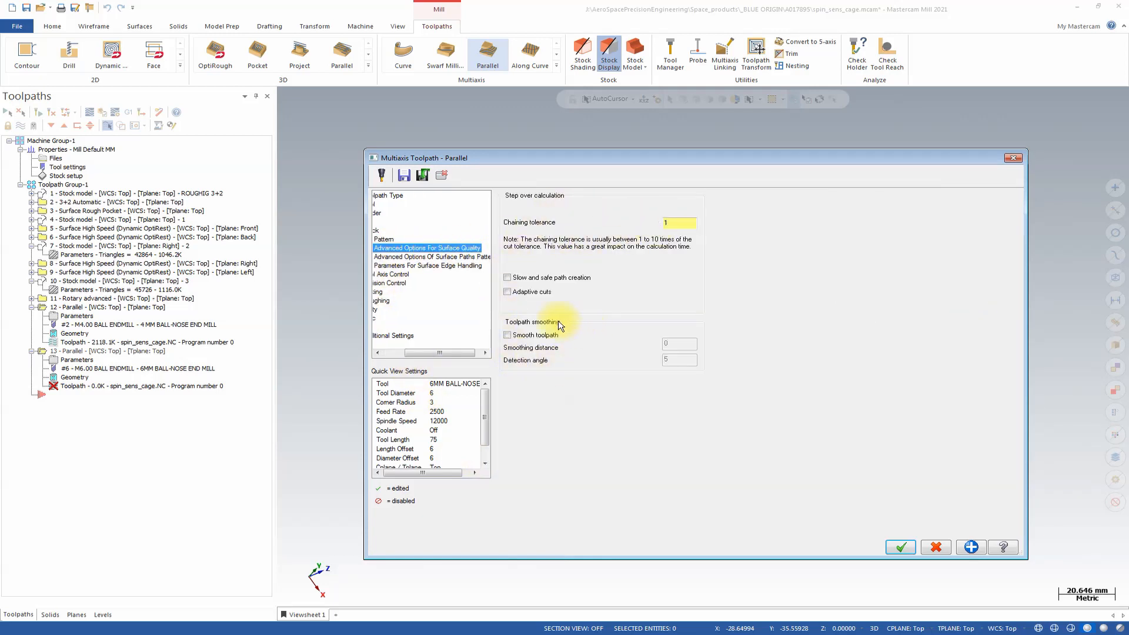
{"action": "left_click", "coordinate": [431, 257]}
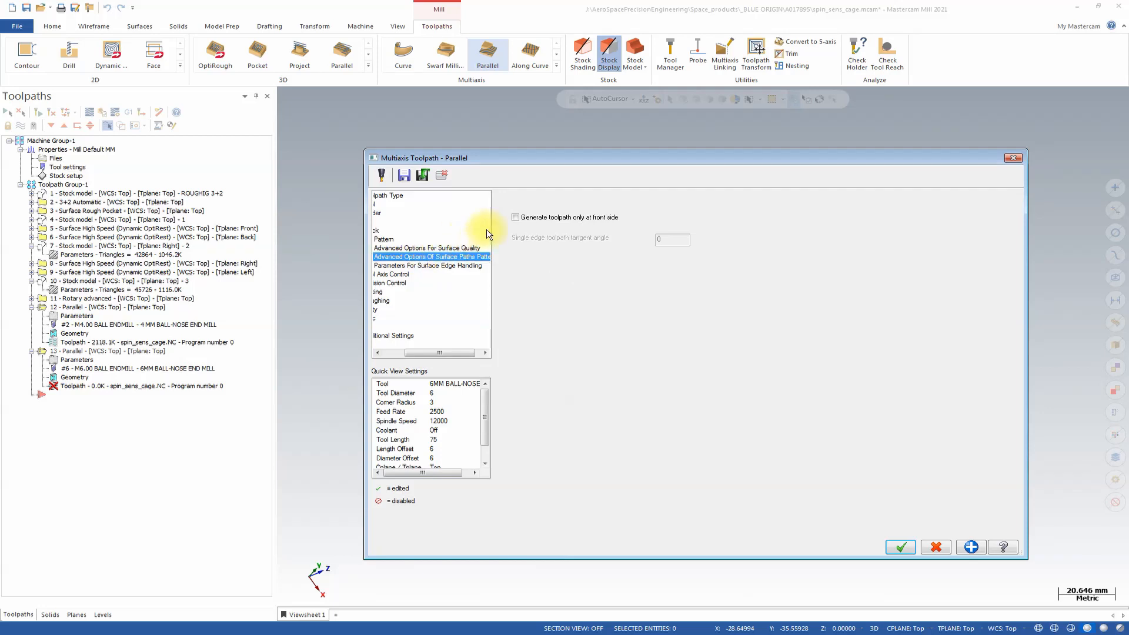
{"action": "left_click_drag", "start_coordinate": [453, 351], "coordinate": [416, 350]}
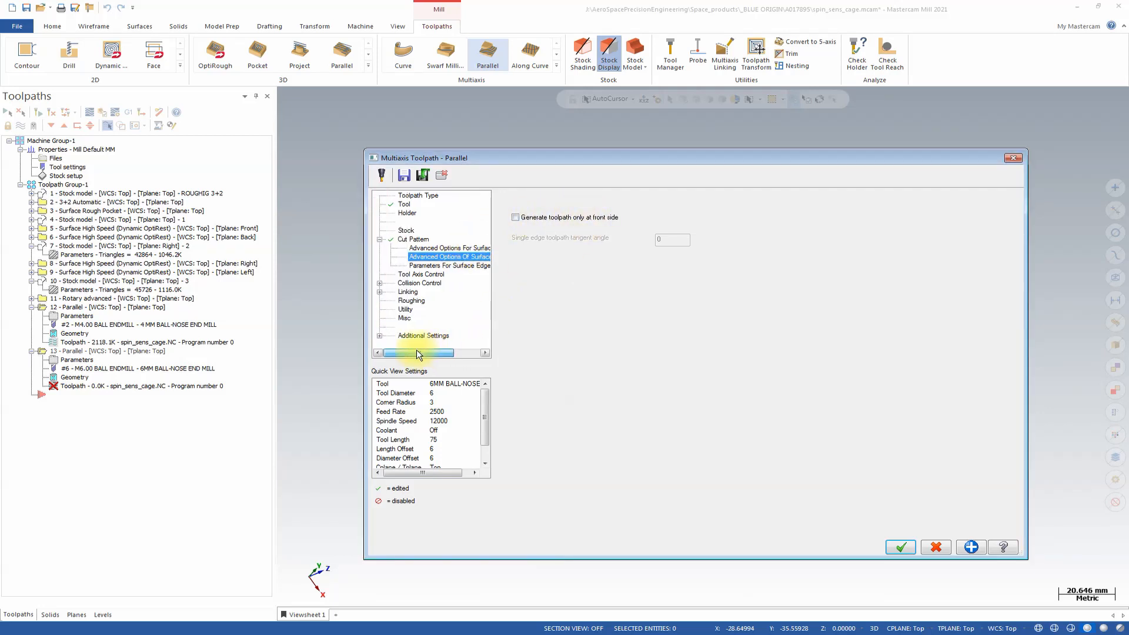
{"action": "left_click", "coordinate": [436, 265]}
Pick the coordinate origin at the centre of the cross-slotted end disc as the point the tool axis tilts from.
{"action": "left_click", "coordinate": [433, 274]}
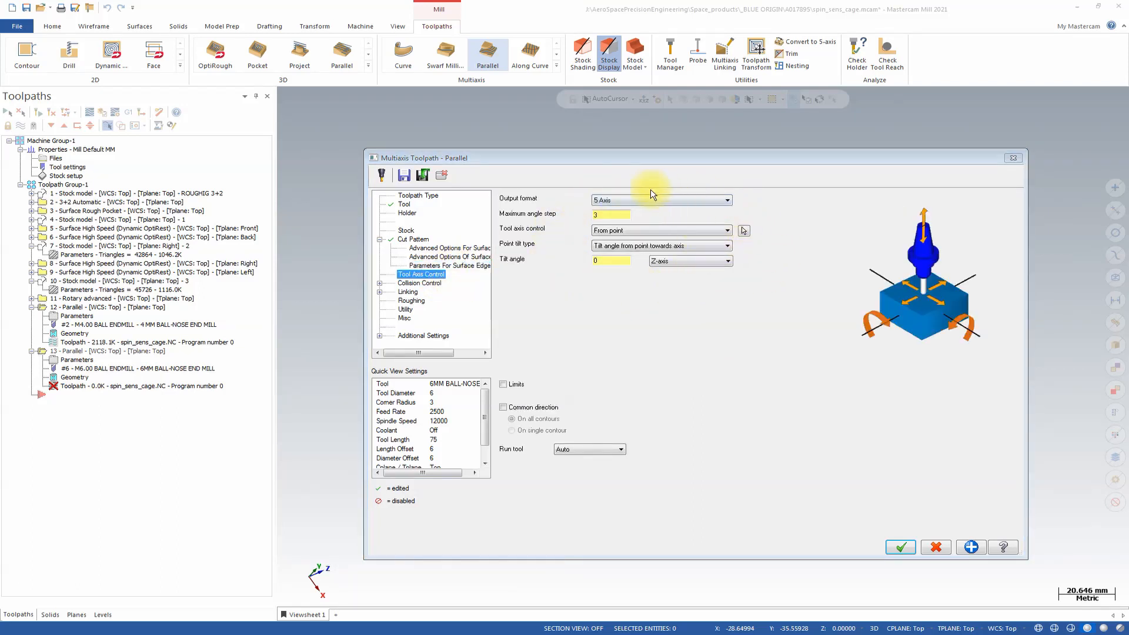
{"action": "left_click", "coordinate": [744, 232]}
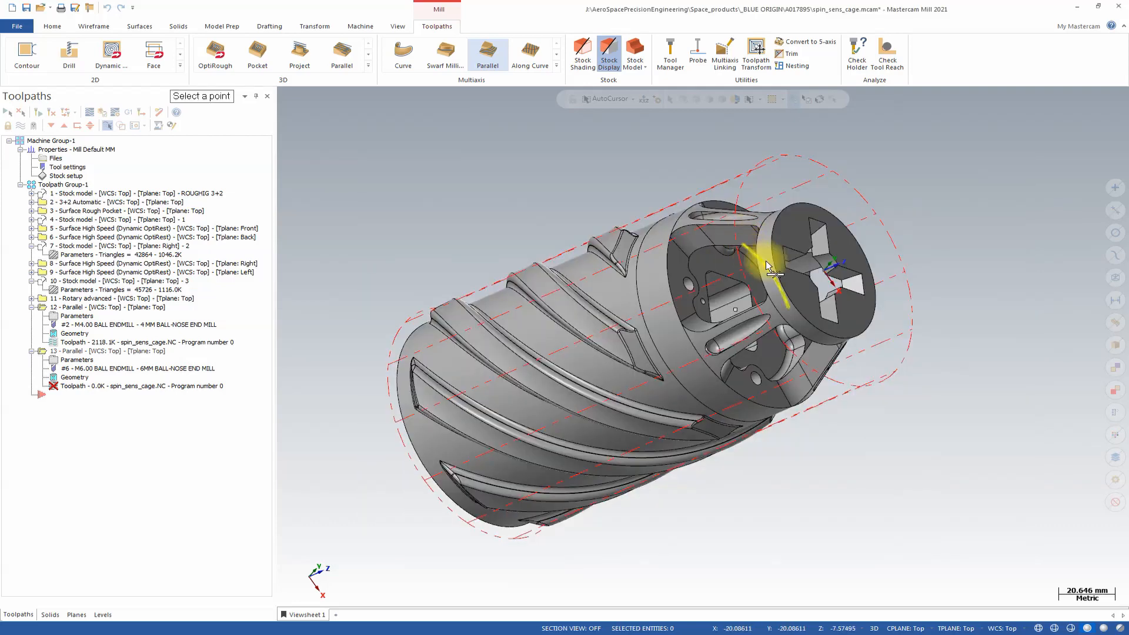
{"action": "scroll", "coordinate": [789, 330], "scroll_direction": "up", "scroll_amount": 6}
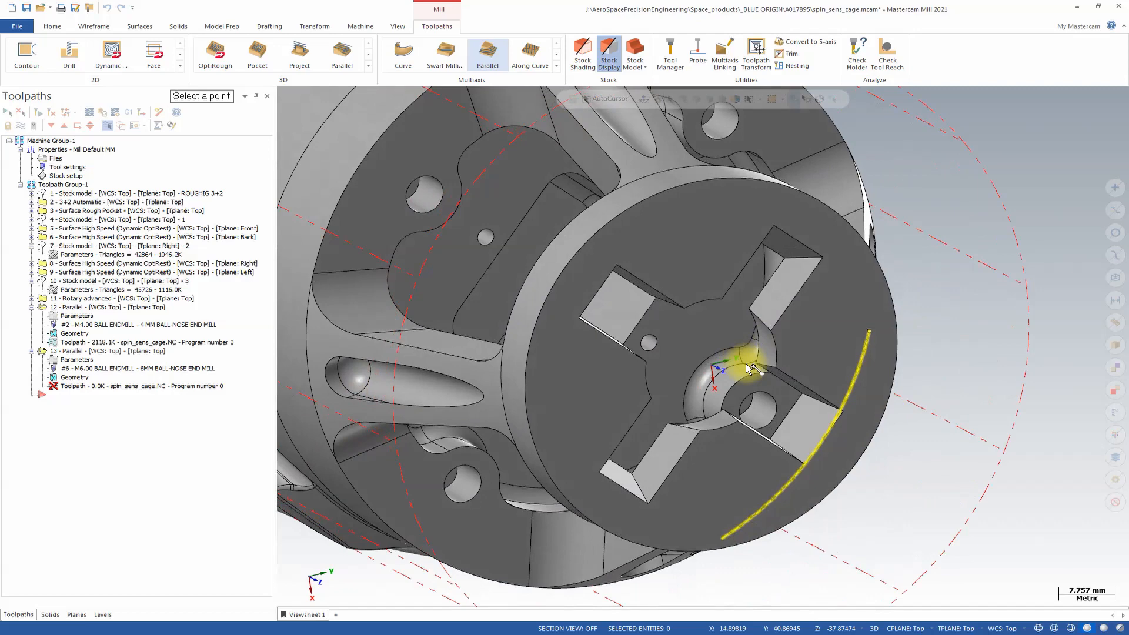
{"action": "middle_click_drag", "start_coordinate": [747, 368], "coordinate": [740, 321]}
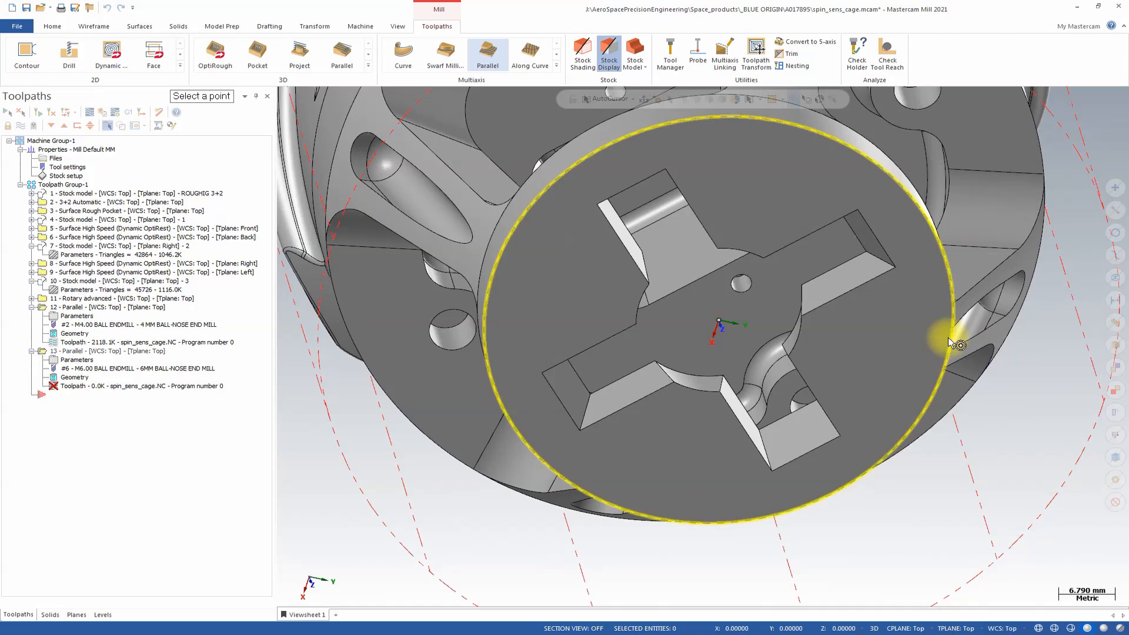
{"action": "middle_click_drag", "start_coordinate": [948, 337], "coordinate": [947, 336]}
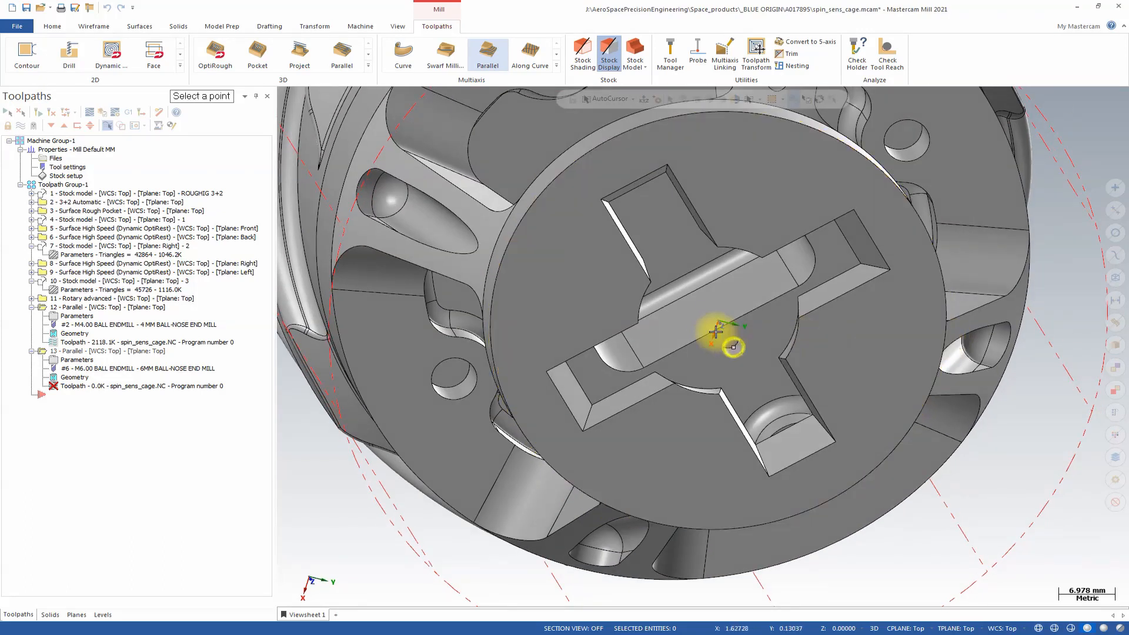
{"action": "middle_click_drag", "start_coordinate": [721, 320], "coordinate": [720, 320]}
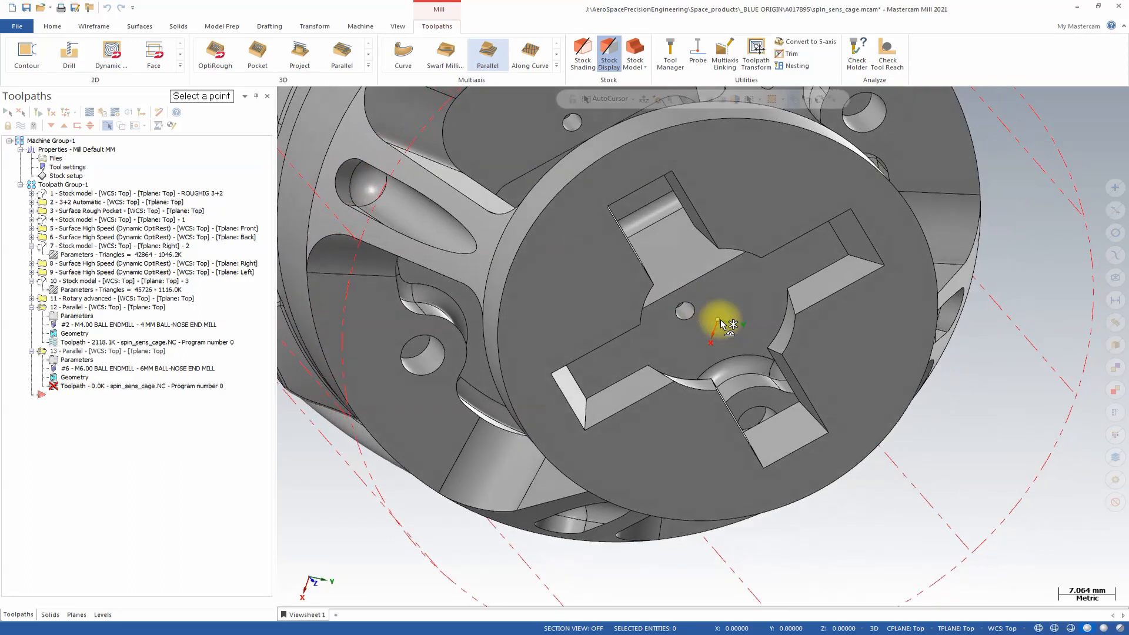
{"action": "left_click", "coordinate": [720, 321]}
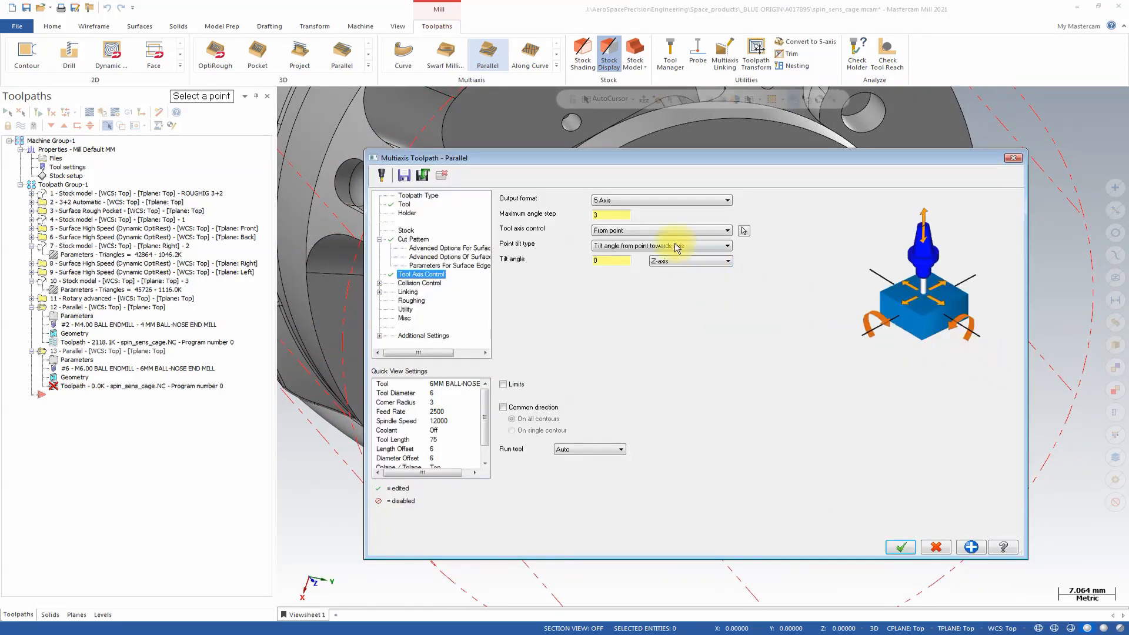
{"action": "left_click", "coordinate": [441, 175]}
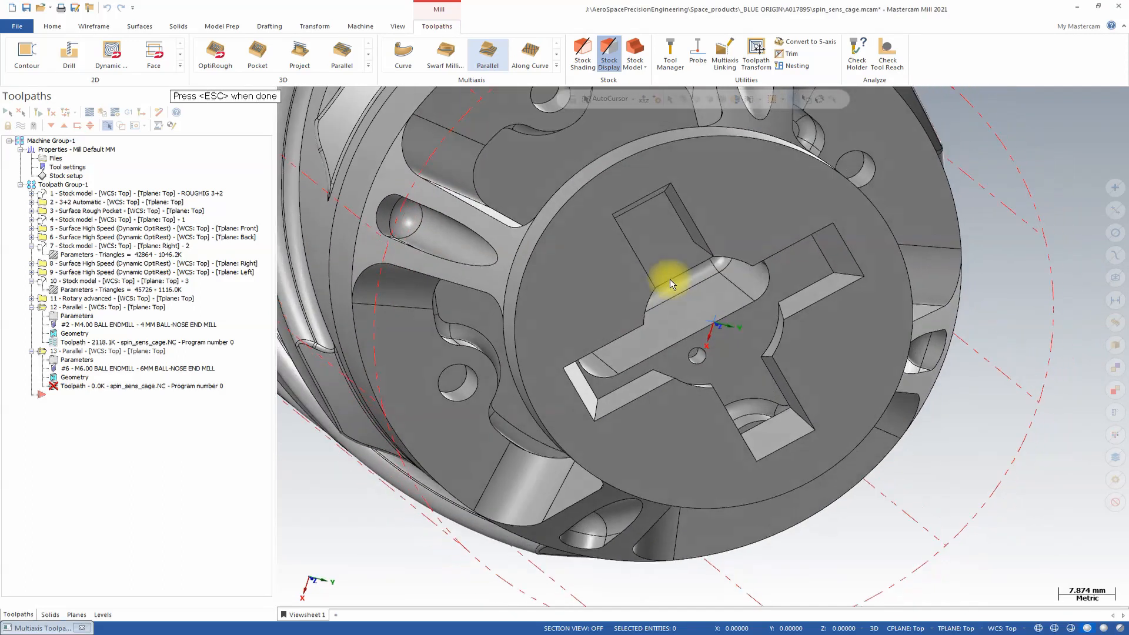
{"action": "mouse_move", "coordinate": [669, 279]}
{"action": "middle_mouse_down"}
{"action": "mouse_move", "coordinate": [707, 325]}
{"action": "mouse_move", "coordinate": [698, 329]}
{"action": "mouse_move", "coordinate": [716, 330]}
{"action": "mouse_move", "coordinate": [693, 326]}
{"action": "mouse_move", "coordinate": [642, 429]}
{"action": "middle_mouse_up"}
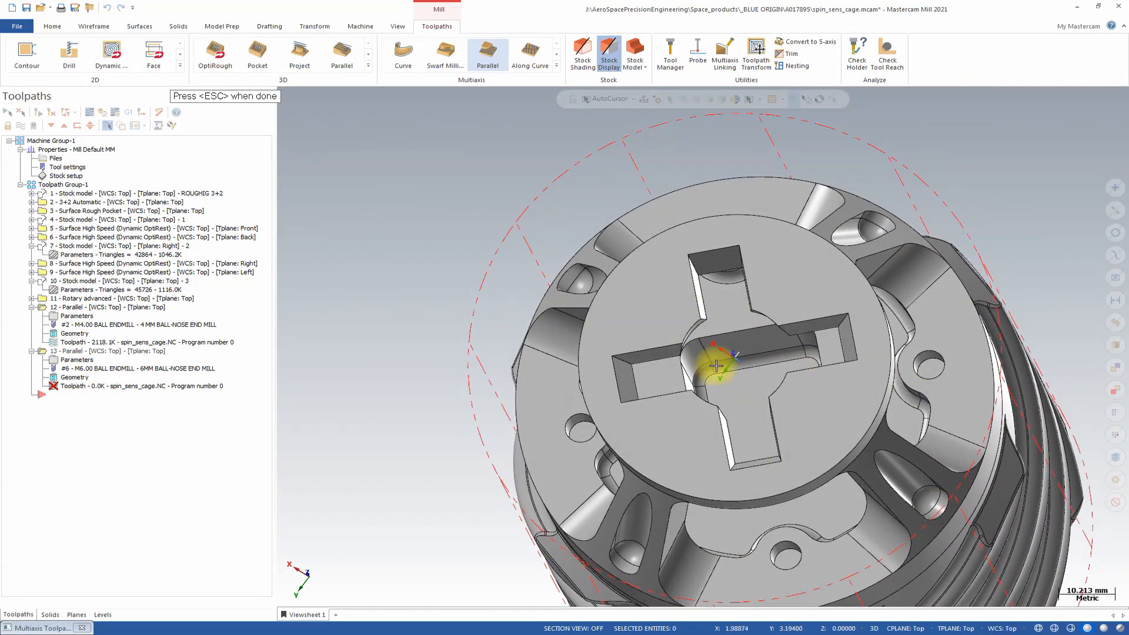
{"action": "key", "text": "Escape"}
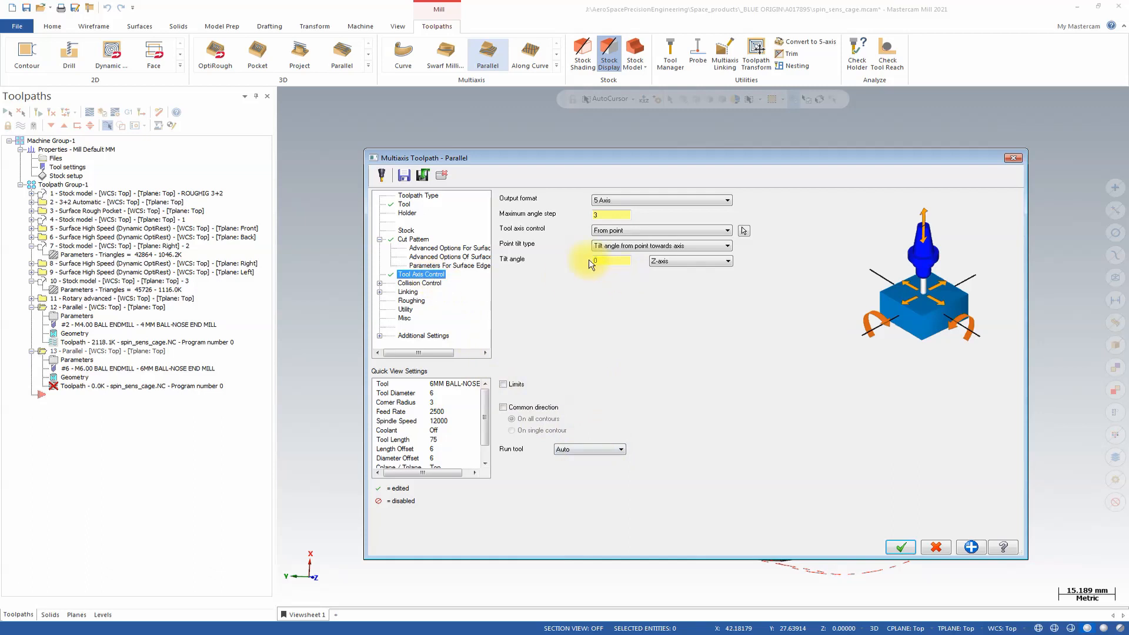
Turn off the second collision check and include the drive surfaces in the first one, which trims and relinks the toolpath.
{"action": "left_click", "coordinate": [428, 283]}
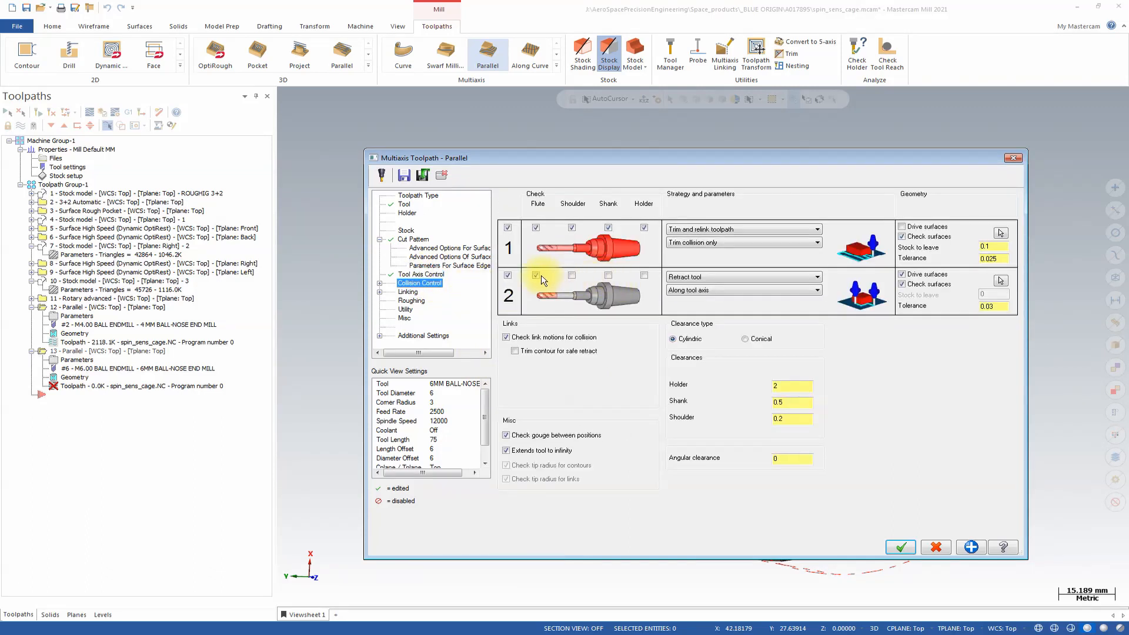
{"action": "left_click", "coordinate": [508, 275]}
{"action": "left_click", "coordinate": [644, 228]}
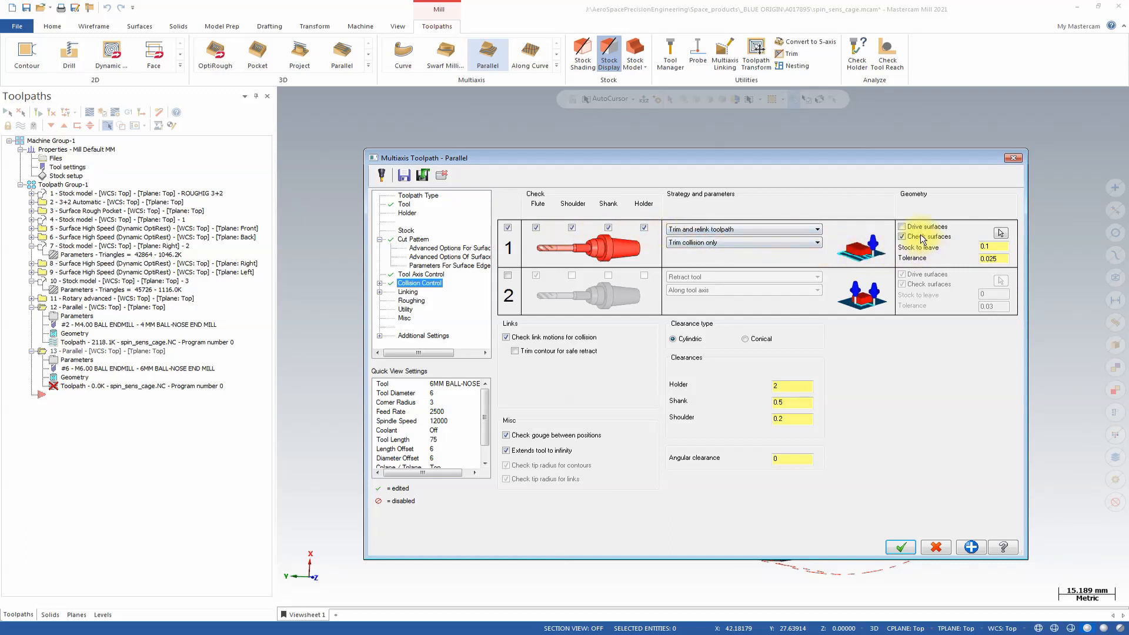
{"action": "left_click", "coordinate": [902, 227]}
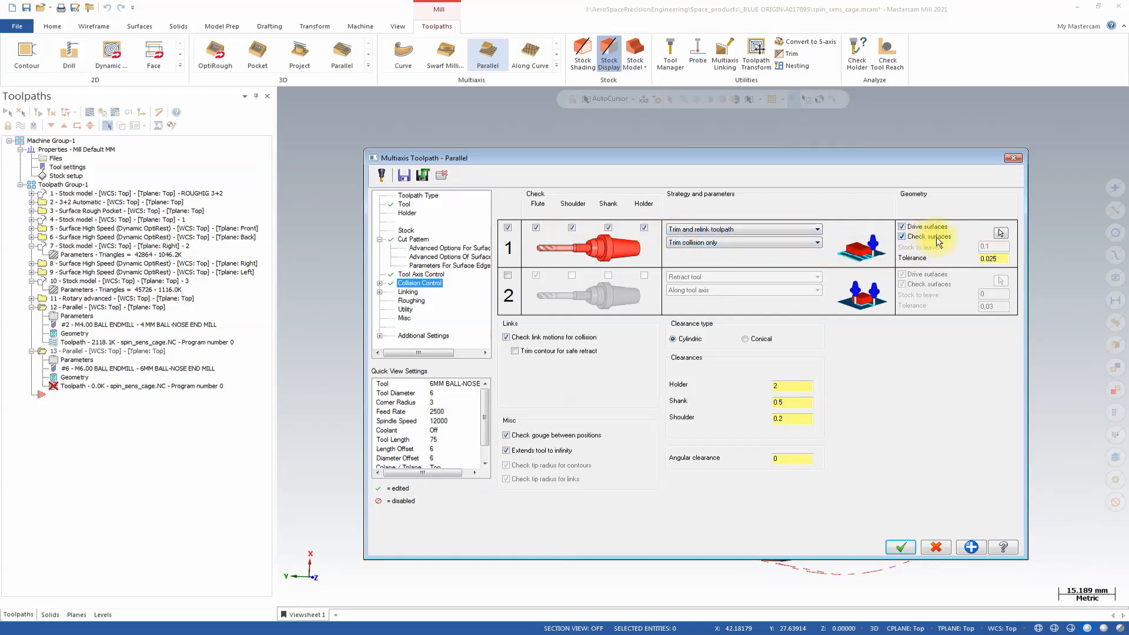
Select the faces of the cage's cross-slotted end disc as check surfaces and enable trimming the contour for safe retract.
{"action": "left_click", "coordinate": [1000, 233]}
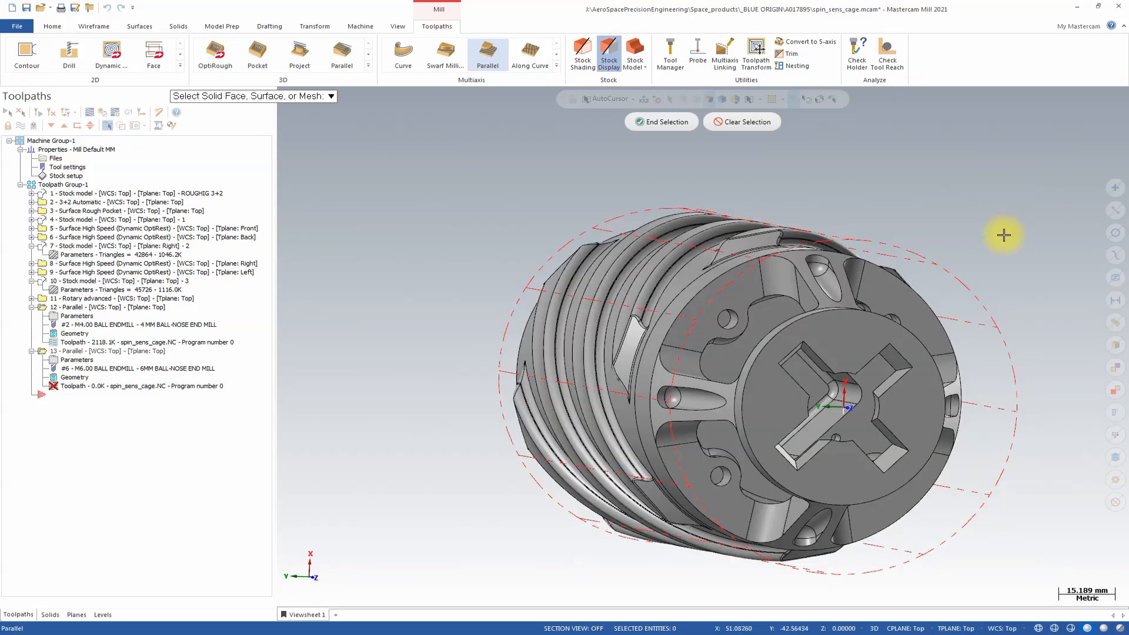
{"action": "middle_click_drag", "start_coordinate": [849, 333], "coordinate": [856, 305]}
{"action": "left_click_drag", "start_coordinate": [534, 180], "coordinate": [843, 267]}
{"action": "middle_click_drag", "start_coordinate": [865, 260], "coordinate": [723, 285]}
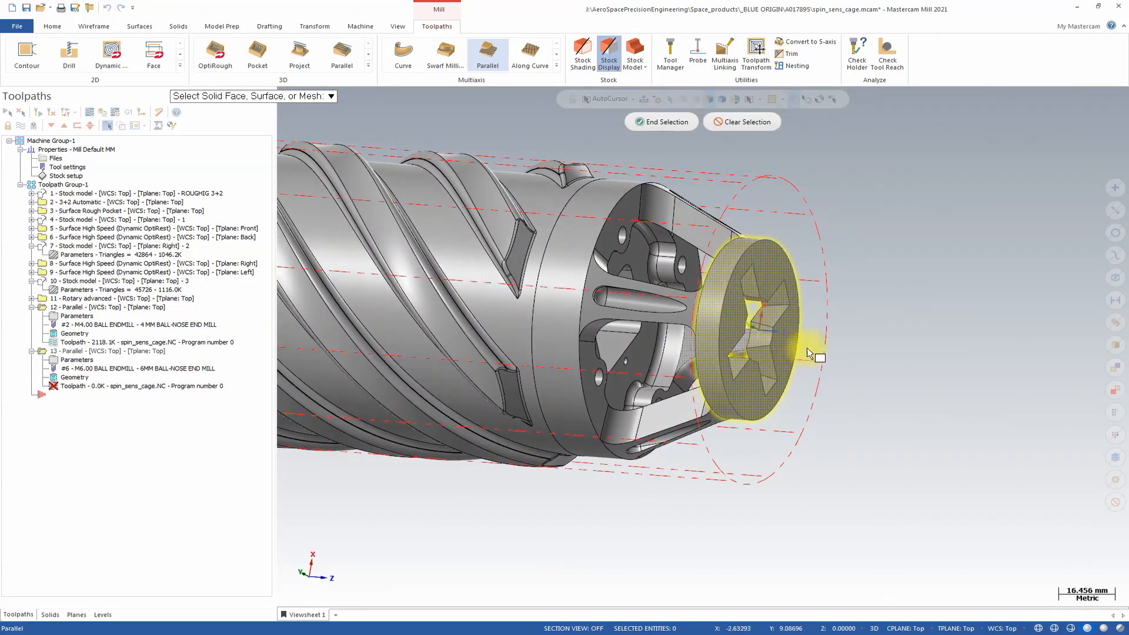
{"action": "middle_click_drag", "start_coordinate": [803, 331], "coordinate": [721, 186]}
{"action": "middle_click_drag", "start_coordinate": [783, 296], "coordinate": [762, 349]}
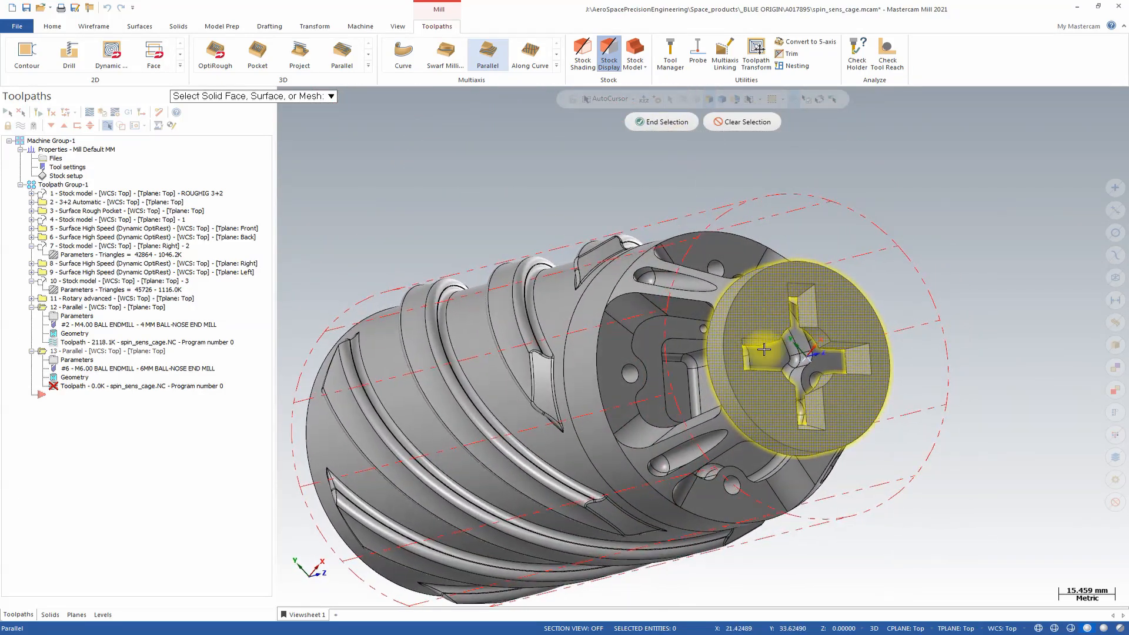
{"action": "left_click", "coordinate": [661, 121]}
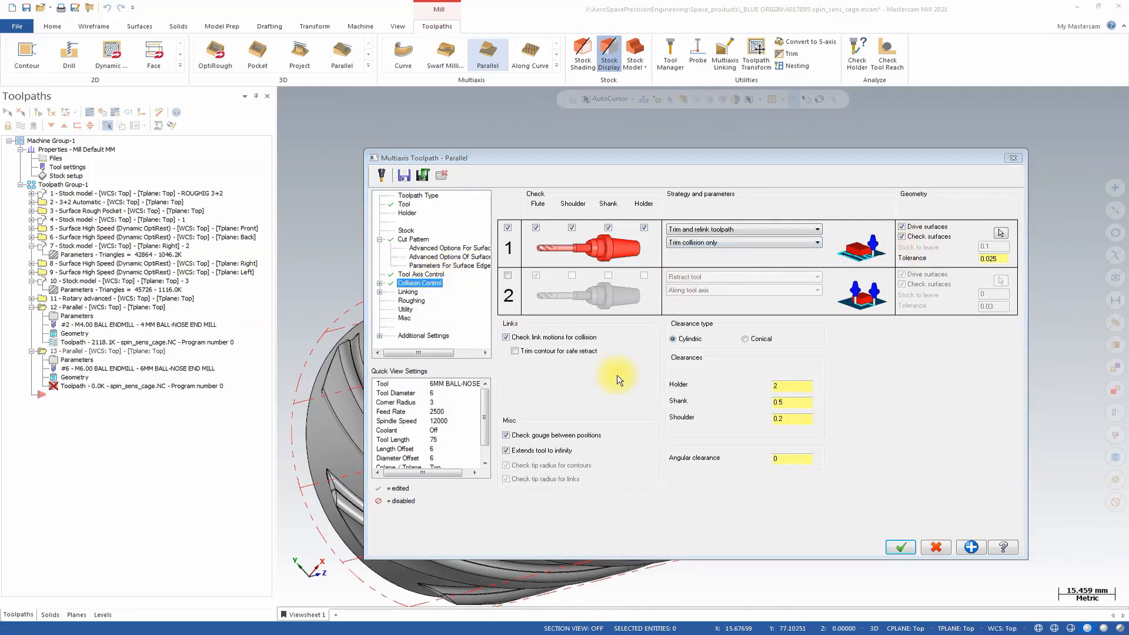
{"action": "left_click", "coordinate": [547, 352]}
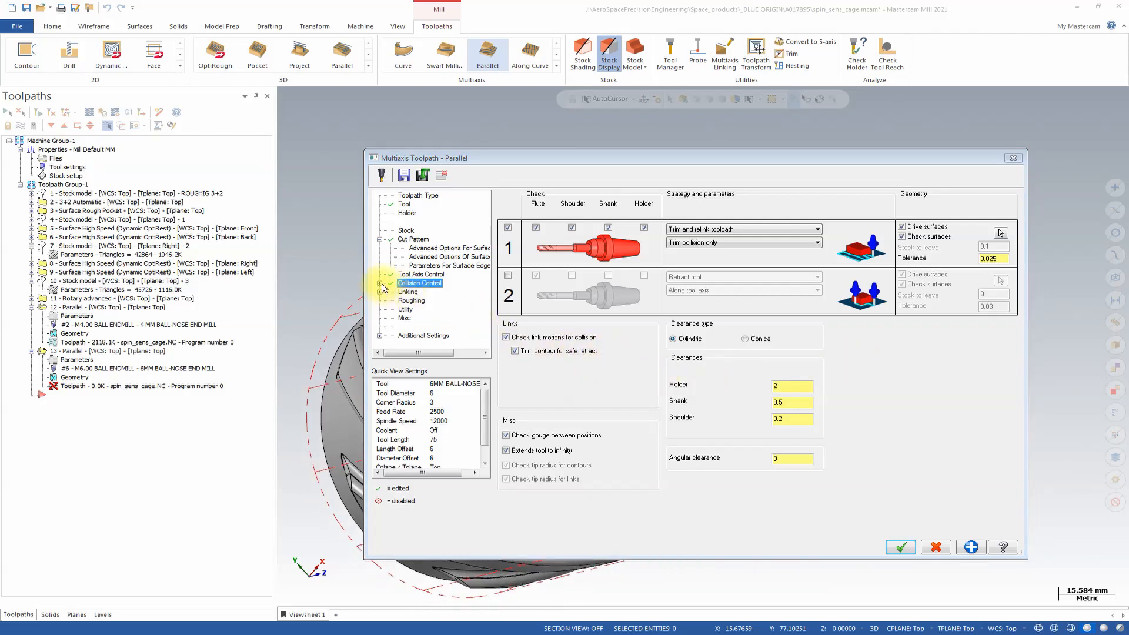
Link large gaps directly and set a user-defined clearance plane height of 150 with an incremental height of 150.
{"action": "left_click", "coordinate": [406, 292]}
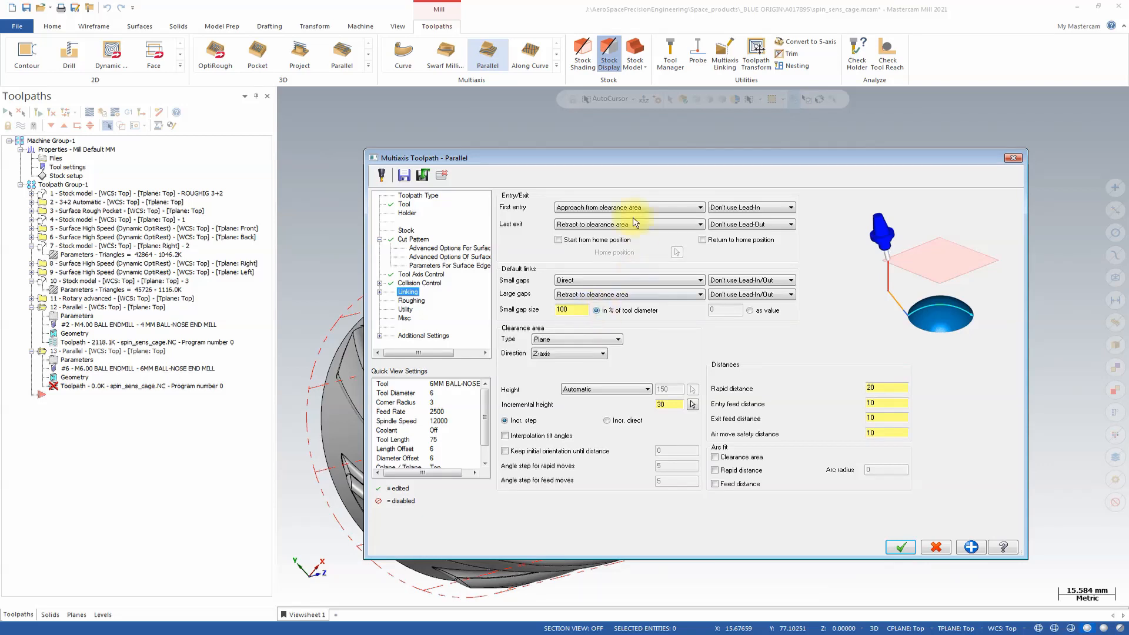
{"action": "left_click", "coordinate": [597, 294]}
{"action": "left_click", "coordinate": [588, 300]}
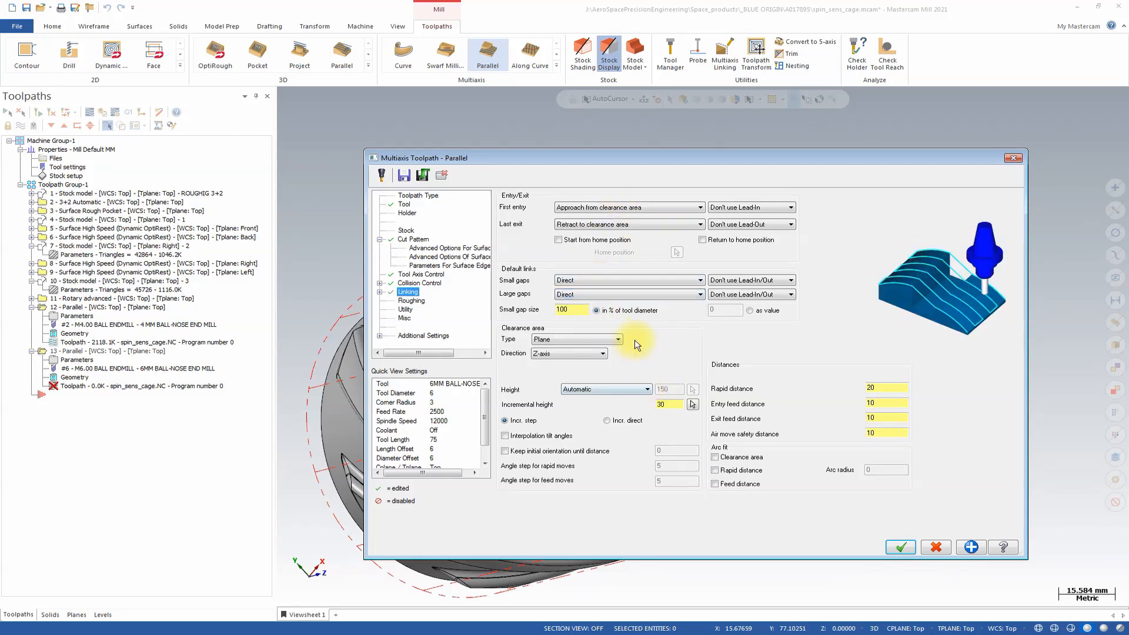
{"action": "left_click", "coordinate": [616, 391]}
{"action": "left_click", "coordinate": [604, 406]}
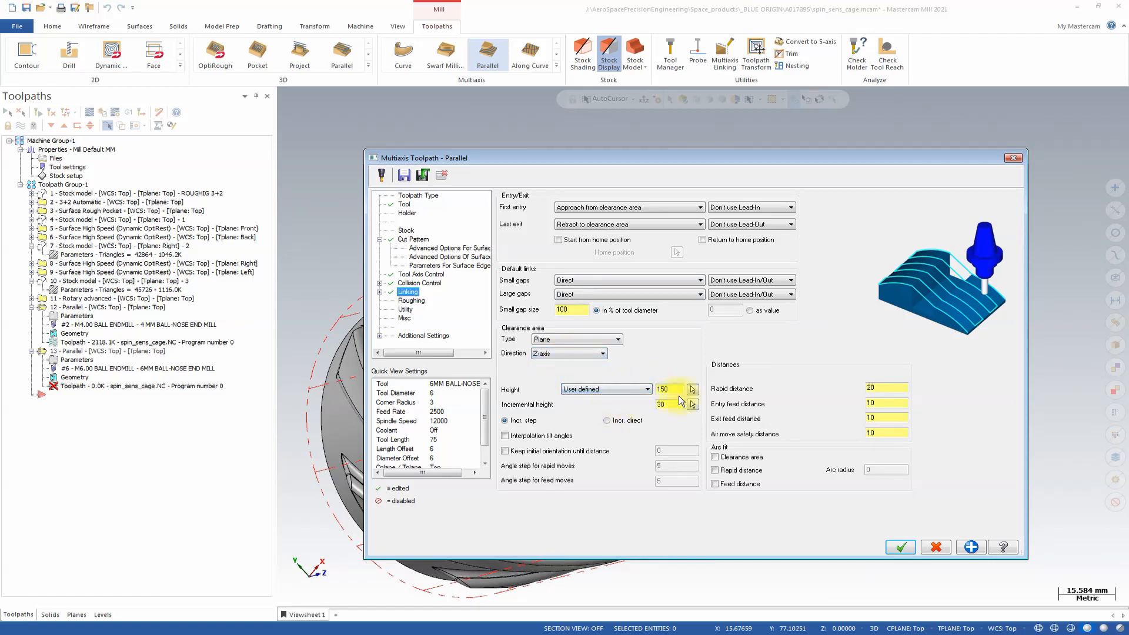
{"action": "left_click", "coordinate": [674, 404]}
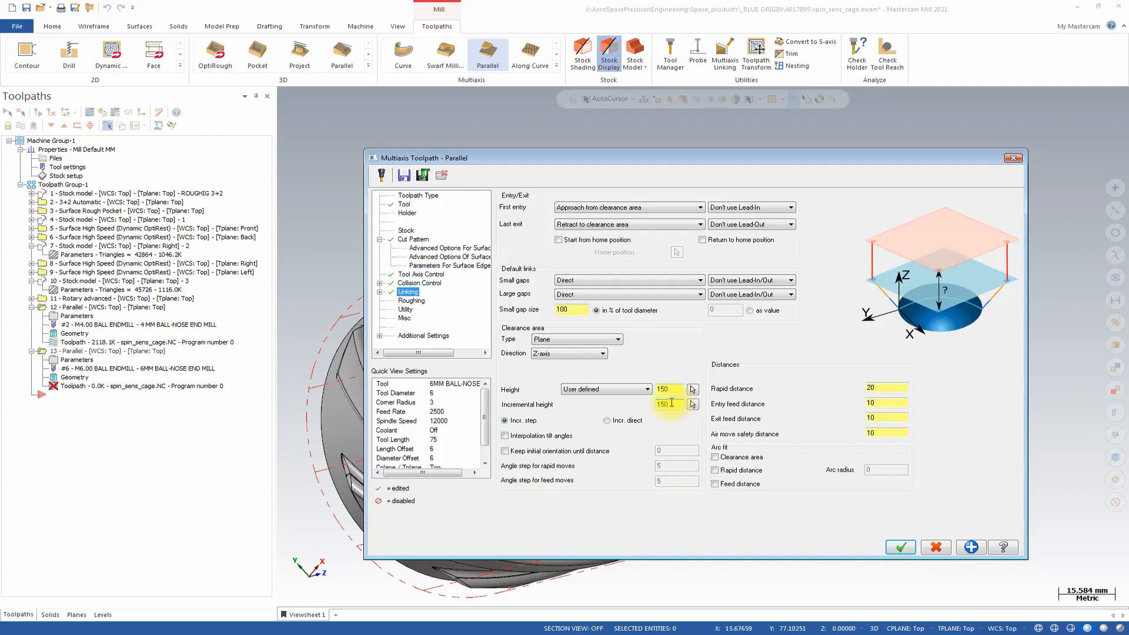
Turn off depth cuts for roughing and enable a morph pocket that moves from inside to outside.
{"action": "left_click", "coordinate": [421, 302]}
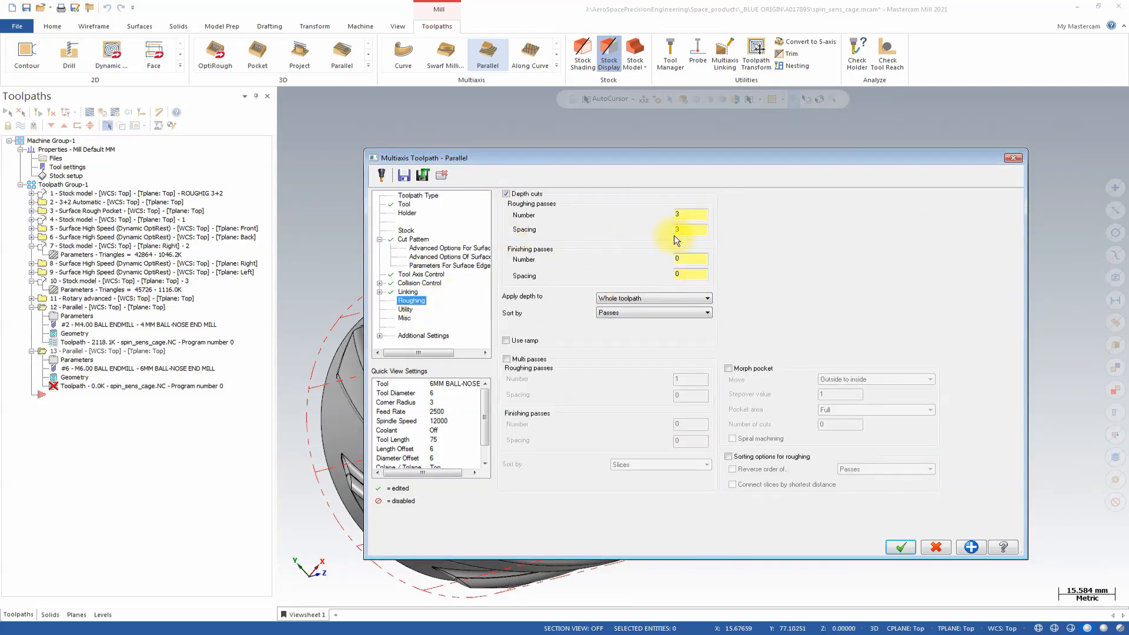
{"action": "left_click", "coordinate": [506, 195]}
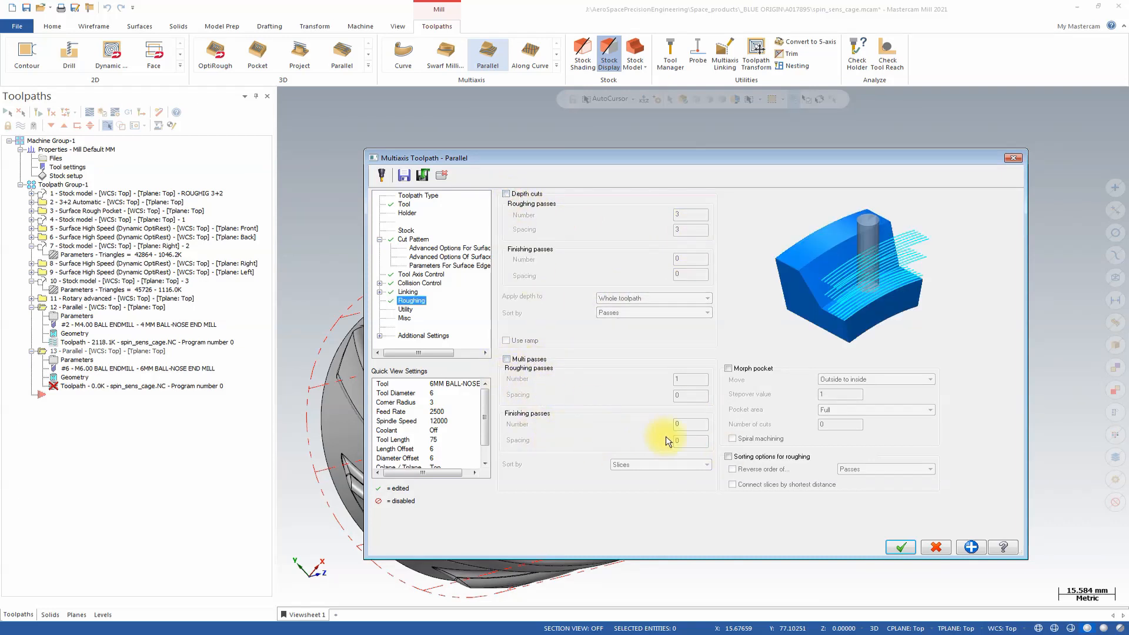
{"action": "left_click", "coordinate": [729, 369]}
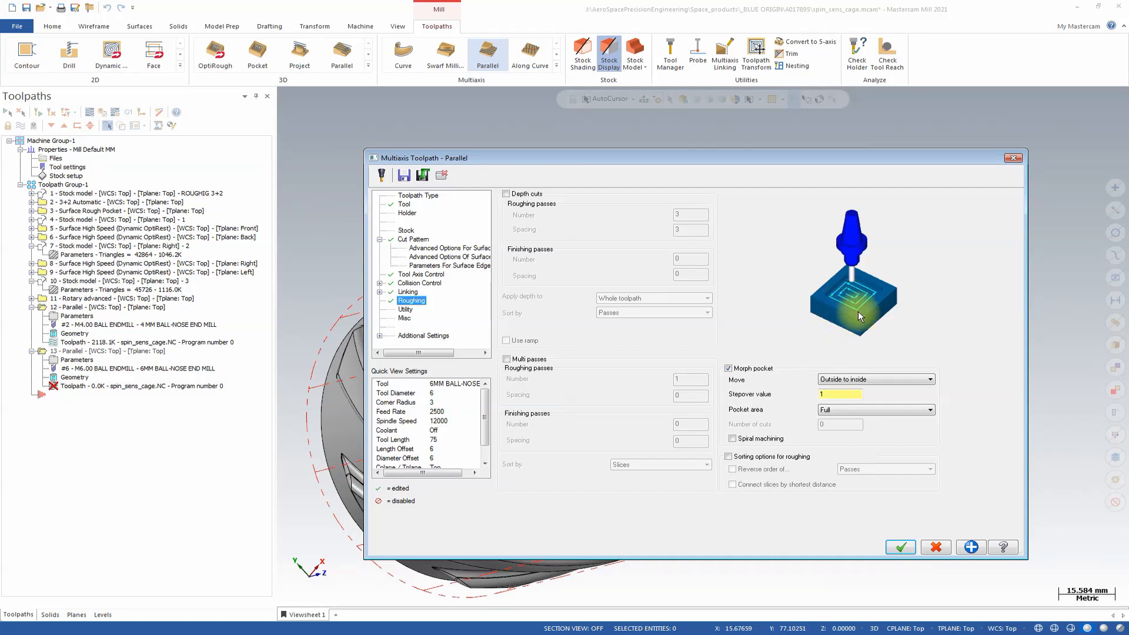
{"action": "left_click", "coordinate": [891, 380]}
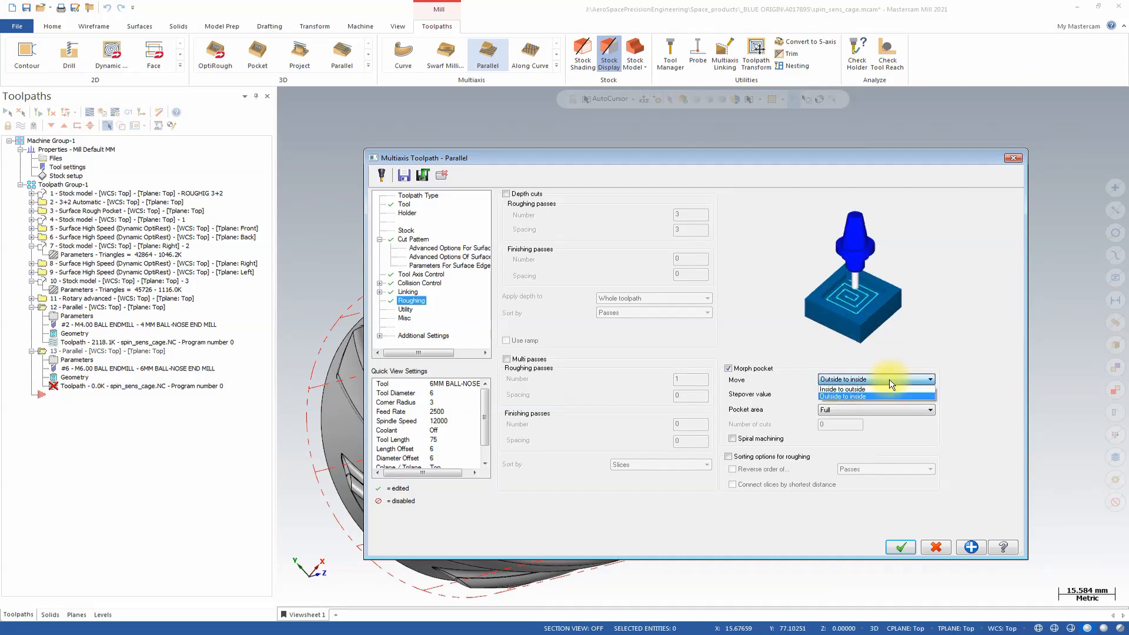
{"action": "left_click", "coordinate": [863, 395]}
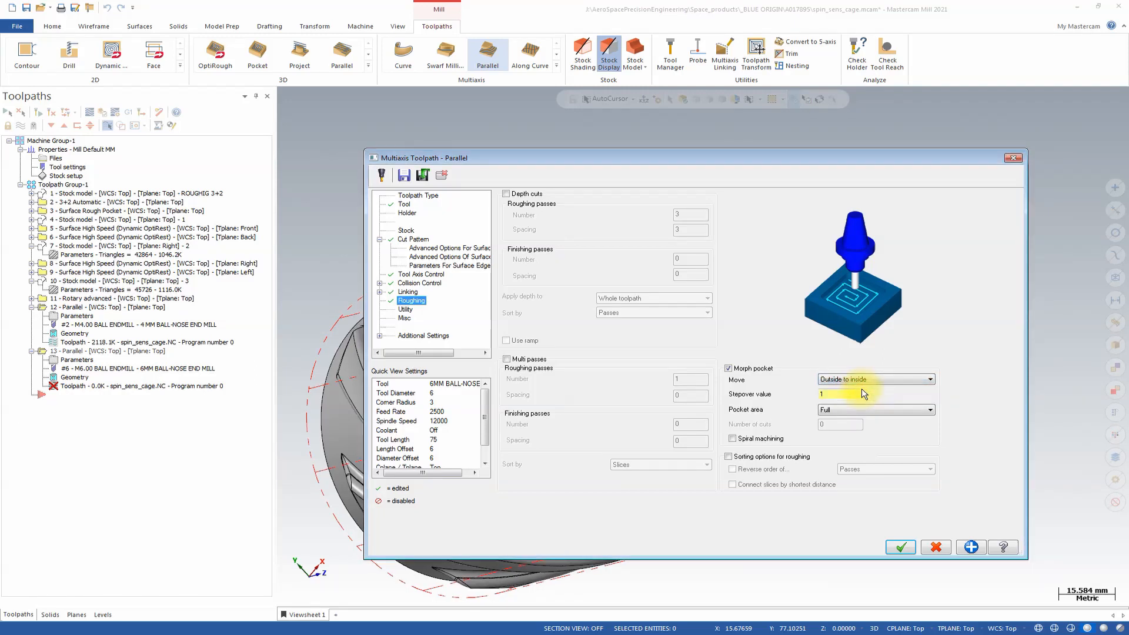
{"action": "left_click", "coordinate": [872, 381]}
{"action": "left_click", "coordinate": [871, 389]}
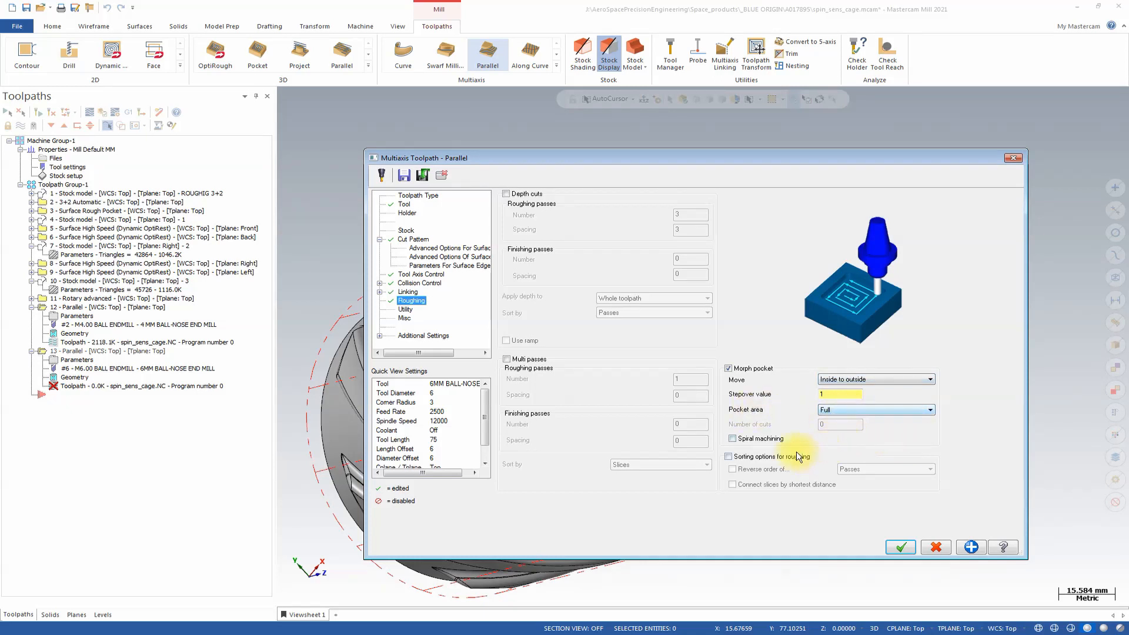
Enable spiral machining for the morph pocket, set its stepover value to 2, and generate the Parallel toolpath.
{"action": "left_click", "coordinate": [739, 440]}
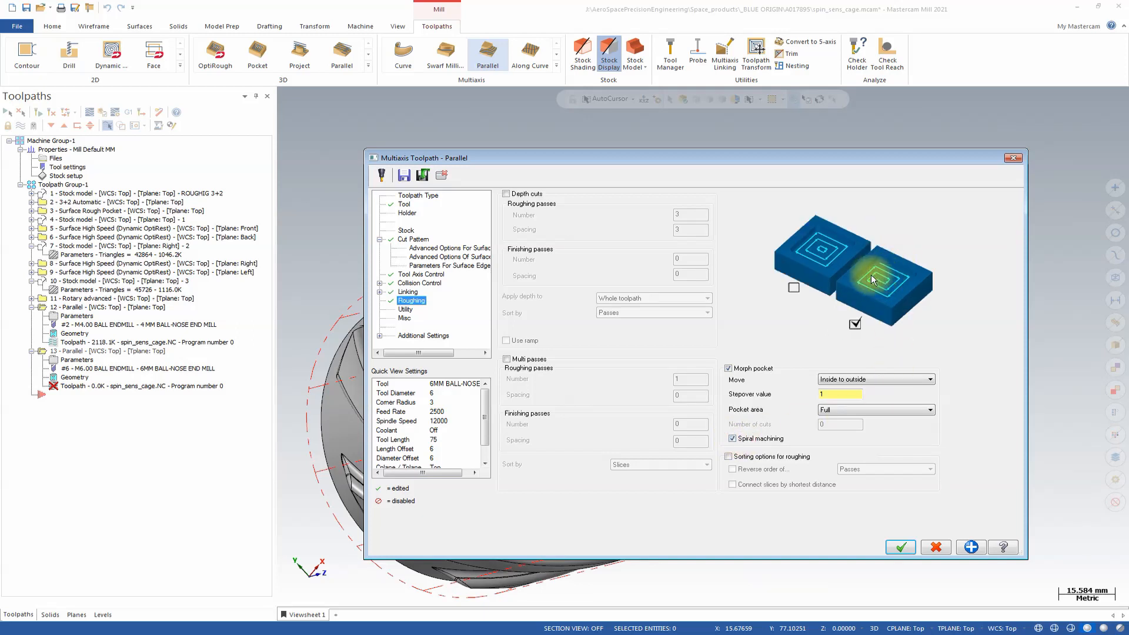
{"action": "left_click", "coordinate": [894, 548]}
{"action": "left_click", "coordinate": [833, 394]}
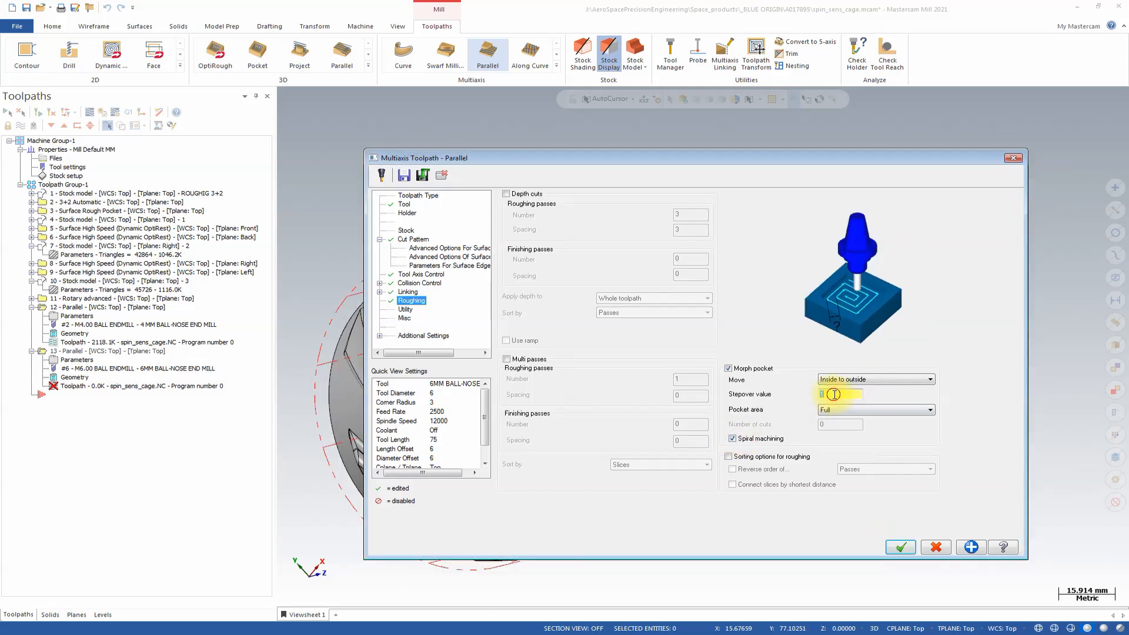
{"action": "left_click", "coordinate": [906, 546]}
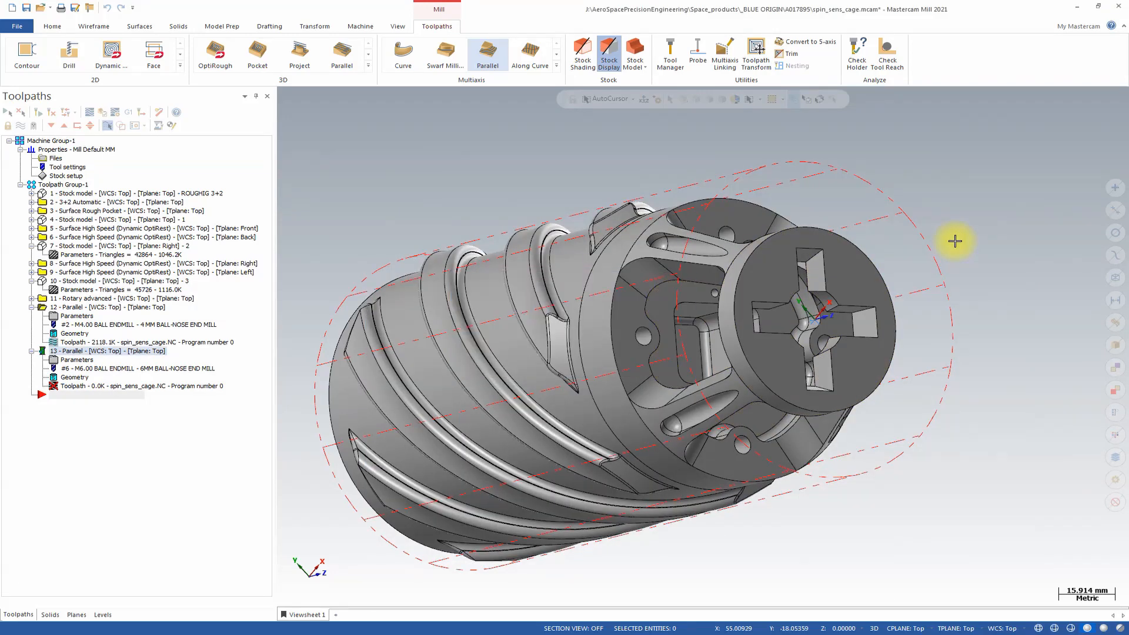
Backplot the cross-slot Parallel toolpath with the tool holder hidden, examining the tool's motion and cut pattern along the path.
{"action": "mouse_move", "coordinate": [954, 241]}
{"action": "middle_mouse_down"}
{"action": "mouse_move", "coordinate": [918, 260]}
{"action": "mouse_move", "coordinate": [824, 265]}
{"action": "mouse_move", "coordinate": [774, 284]}
{"action": "mouse_move", "coordinate": [802, 378]}
{"action": "mouse_move", "coordinate": [699, 282]}
{"action": "mouse_move", "coordinate": [717, 320]}
{"action": "mouse_move", "coordinate": [682, 310]}
{"action": "middle_mouse_up"}
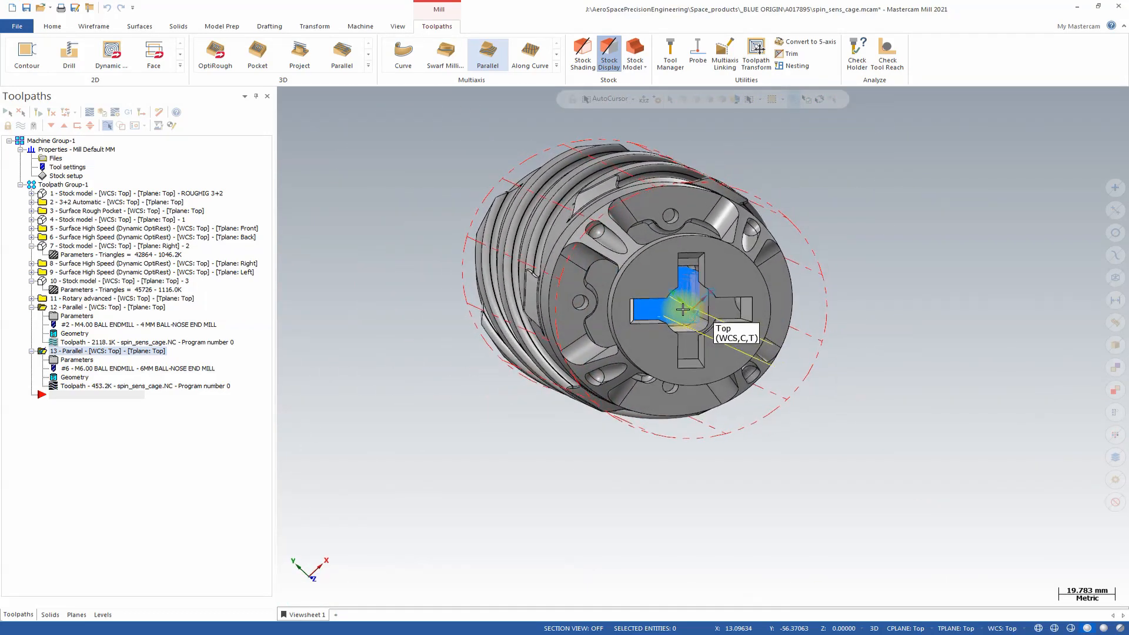
{"action": "left_click", "coordinate": [90, 113]}
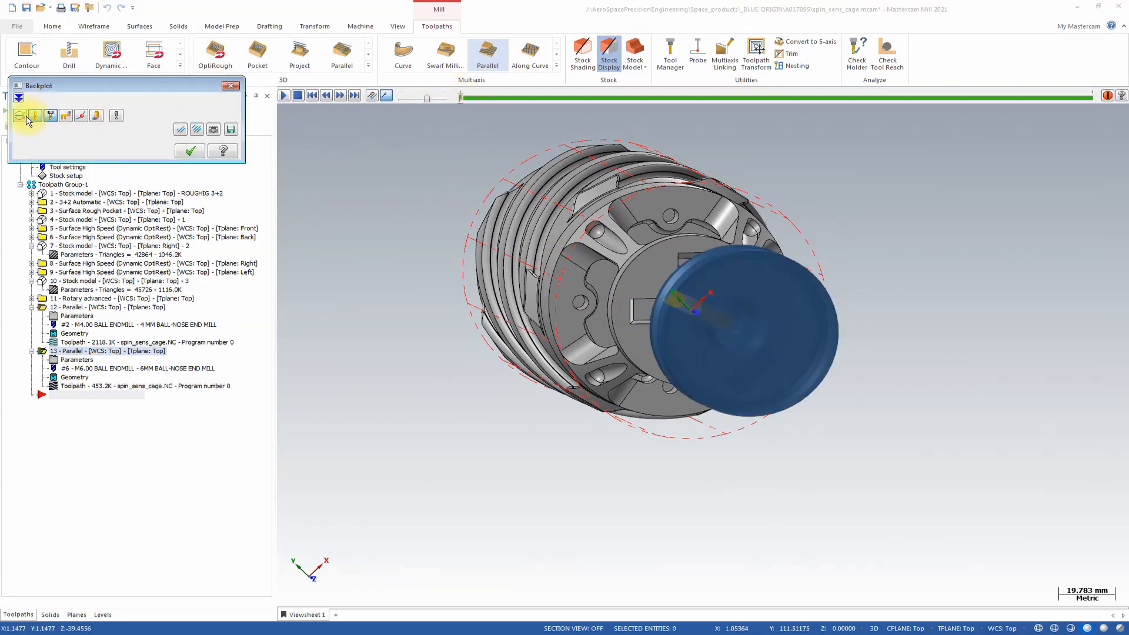
{"action": "left_click", "coordinate": [49, 117]}
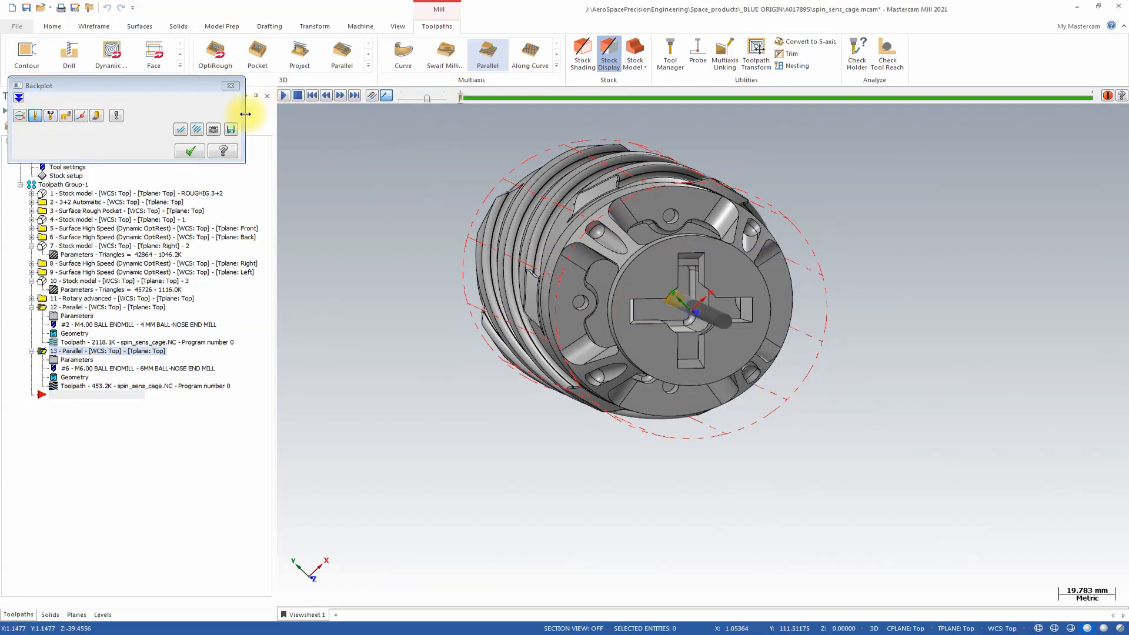
{"action": "left_click", "coordinate": [463, 97]}
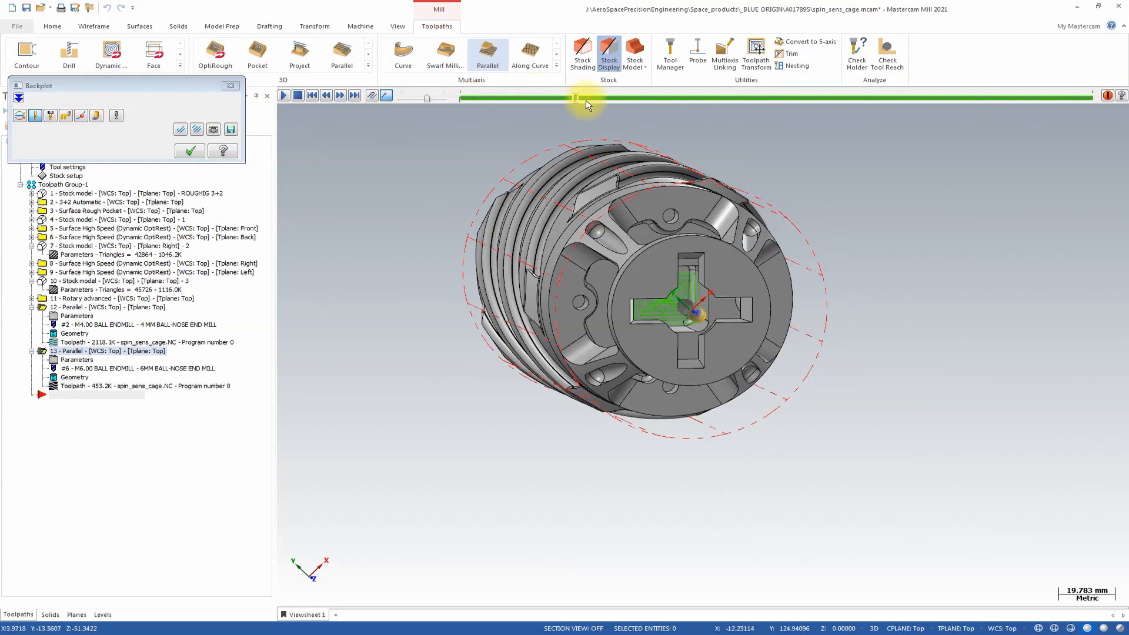
{"action": "middle_click_drag", "start_coordinate": [647, 288], "coordinate": [595, 126]}
{"action": "scroll", "coordinate": [689, 291], "scroll_direction": "up", "scroll_amount": 8}
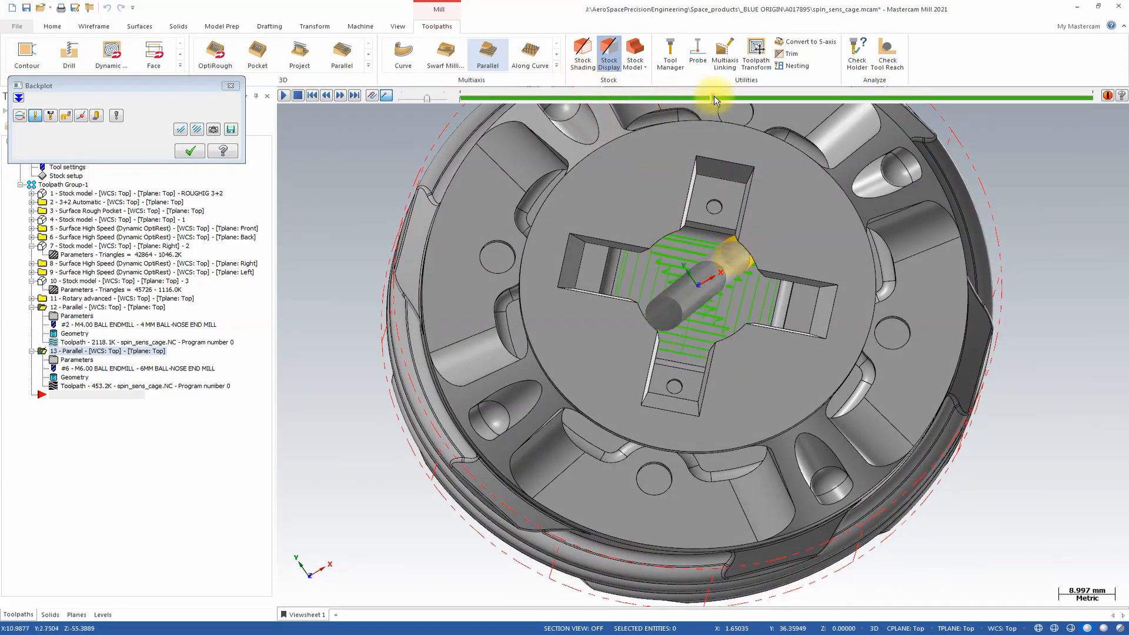
{"action": "middle_click_drag", "start_coordinate": [718, 96], "coordinate": [806, 270]}
{"action": "key", "text": "Escape"}
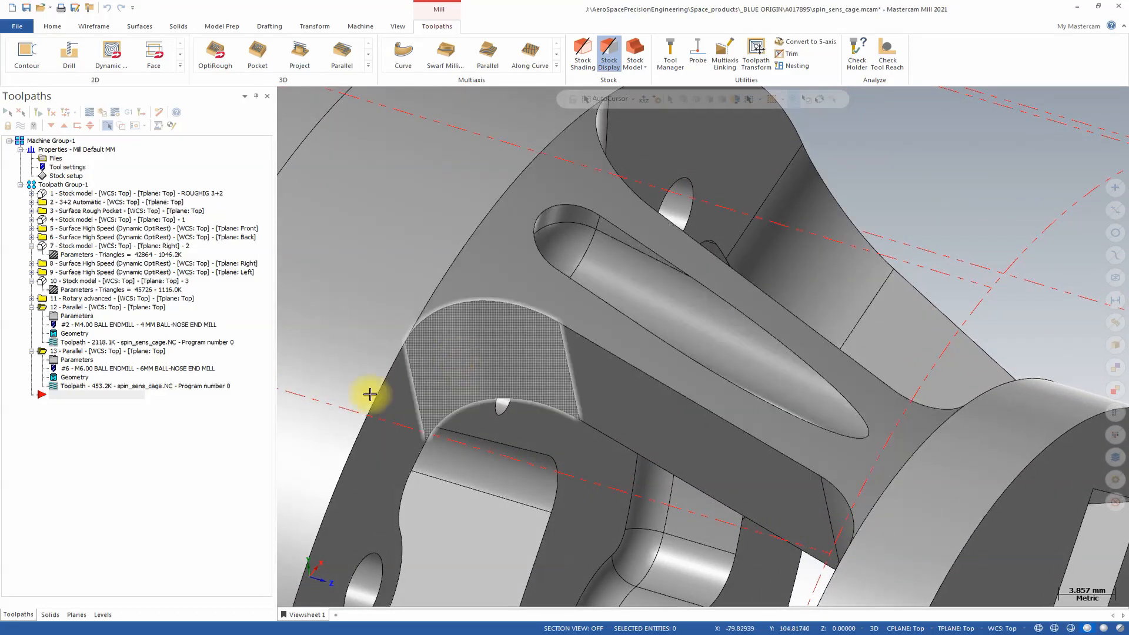
Set up level 4 named Morph roughing wireframe and create edge curves around the rim of the tapered slot on the cage's strut.
{"action": "left_click", "coordinate": [101, 616]}
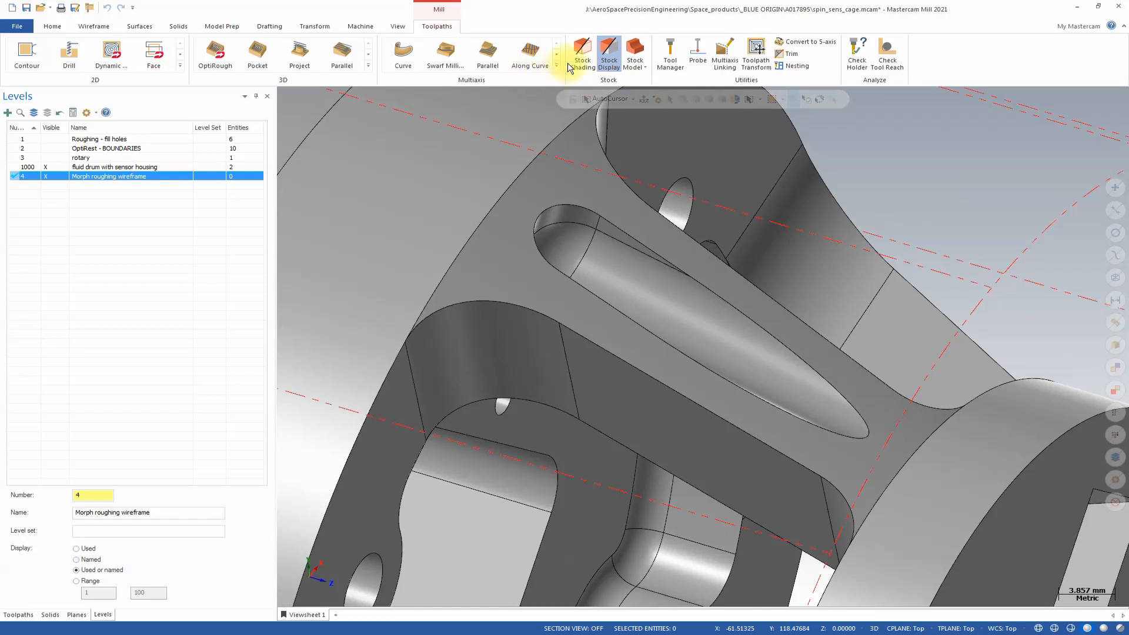
{"action": "left_click", "coordinate": [93, 27]}
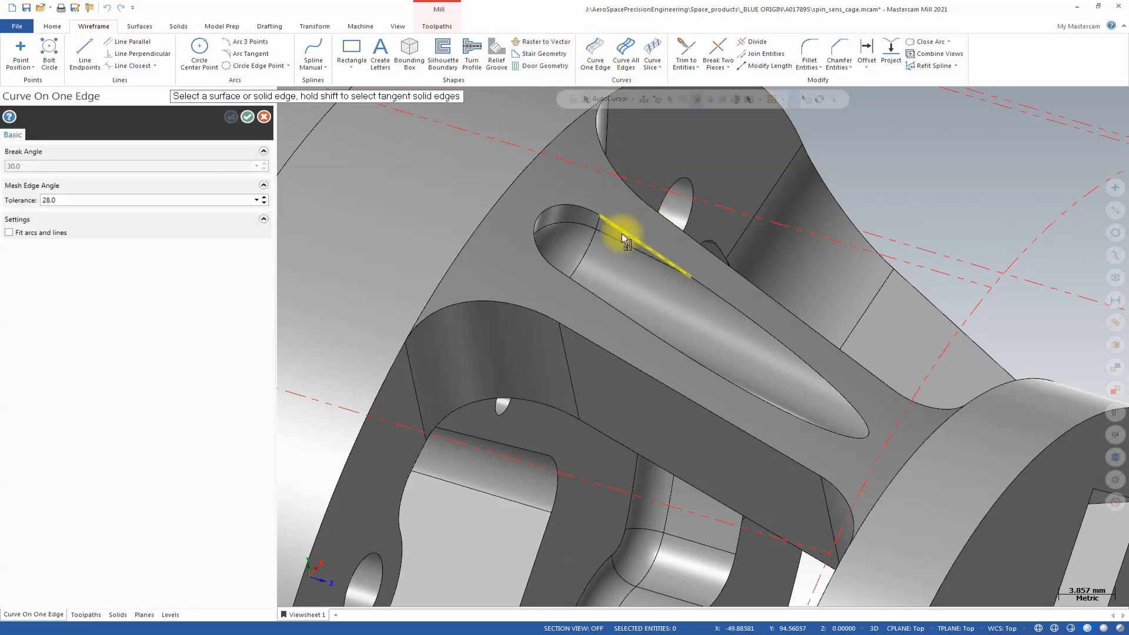
{"action": "left_click", "coordinate": [622, 232]}
{"action": "left_click", "coordinate": [582, 207]}
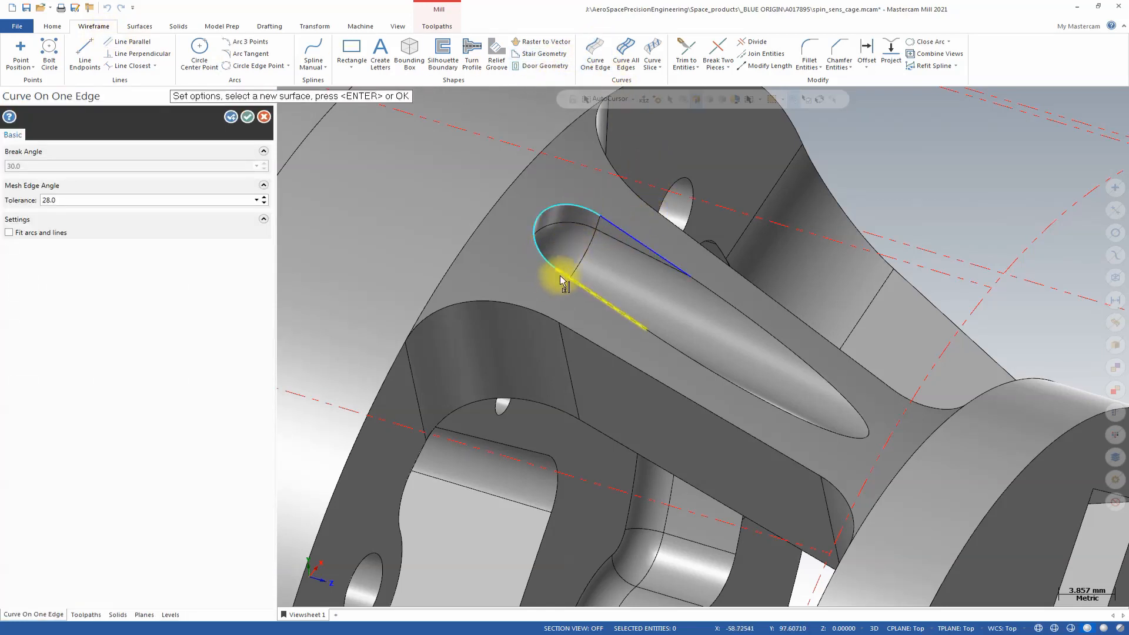
{"action": "left_click", "coordinate": [559, 275]}
{"action": "left_click", "coordinate": [661, 341]}
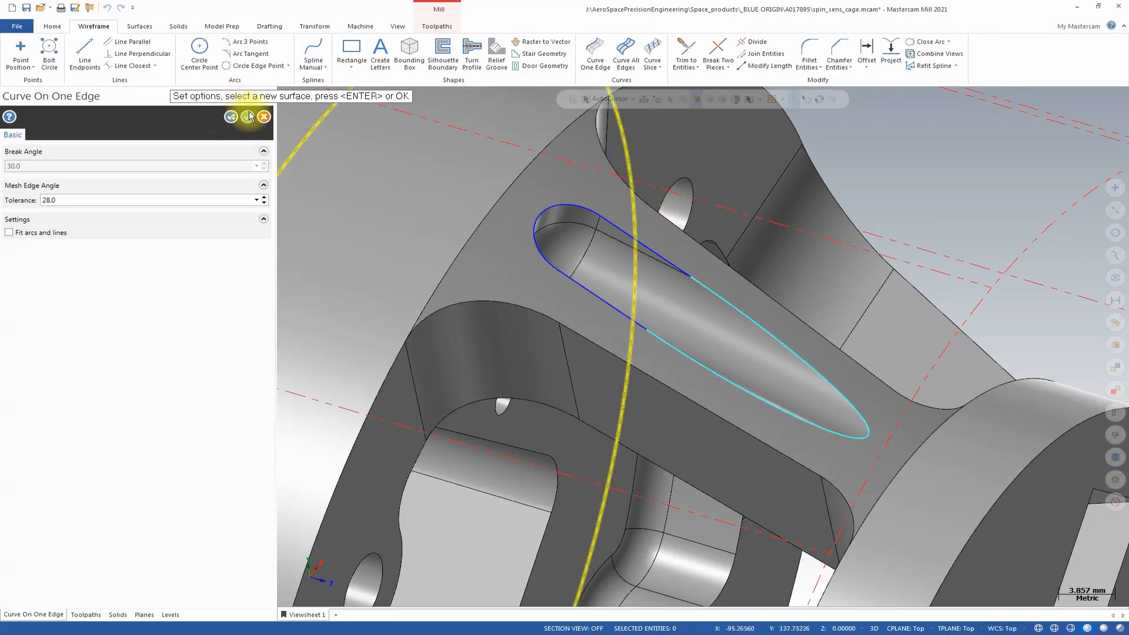
{"action": "left_click", "coordinate": [49, 233]}
{"action": "left_click", "coordinate": [247, 117]}
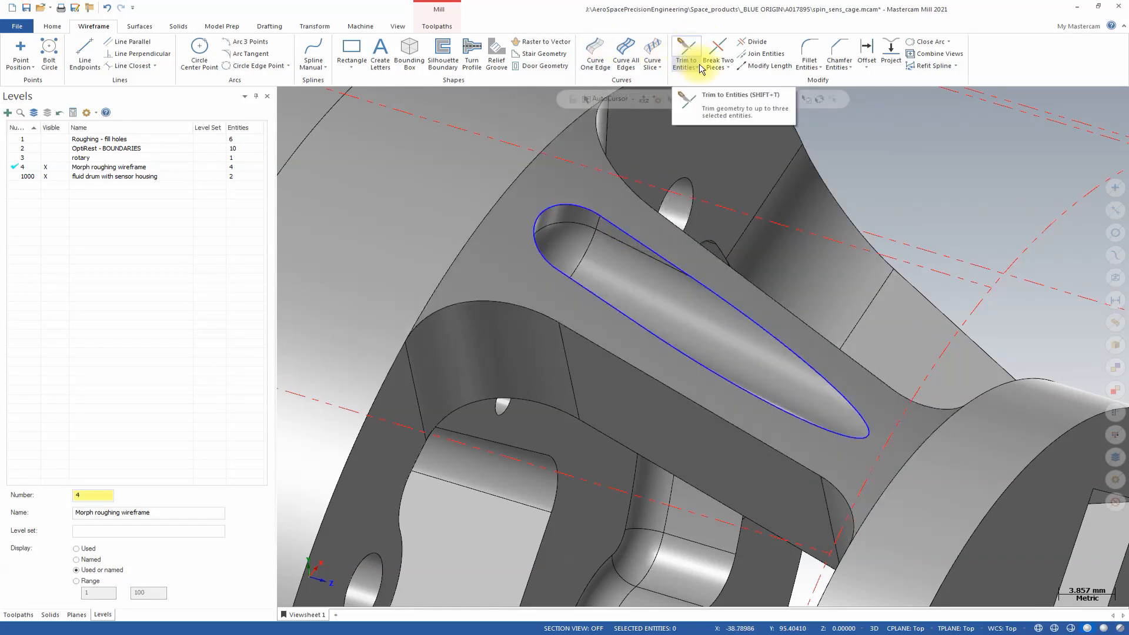
Break the slot's rim curves in two at the rounded wide end and at the narrow tip.
{"action": "left_click", "coordinate": [718, 51]}
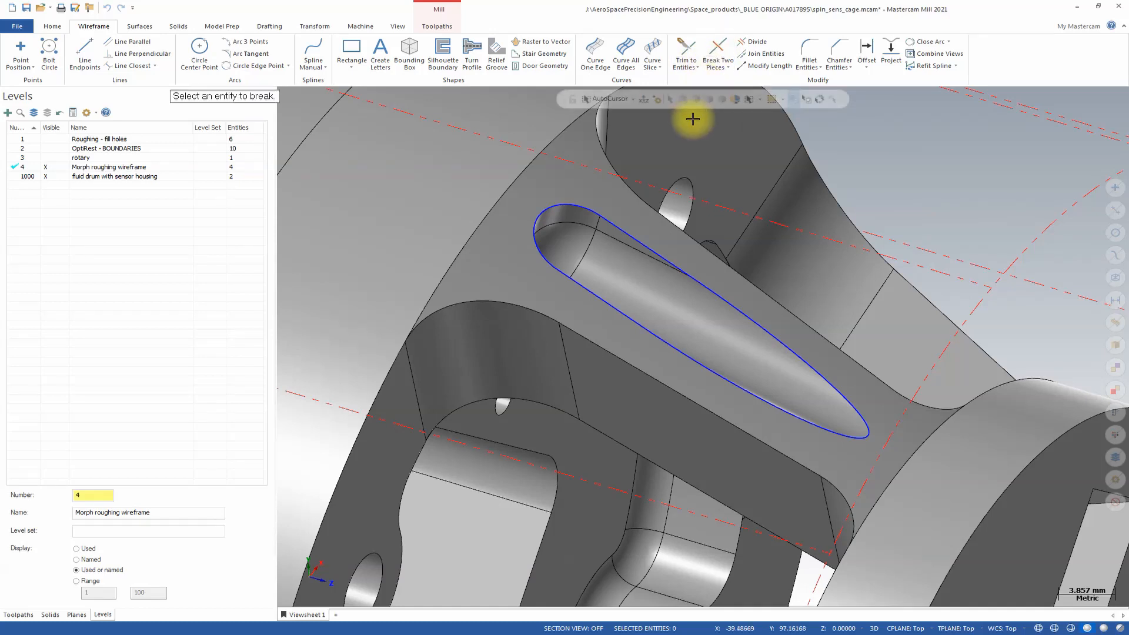
{"action": "left_click", "coordinate": [543, 209]}
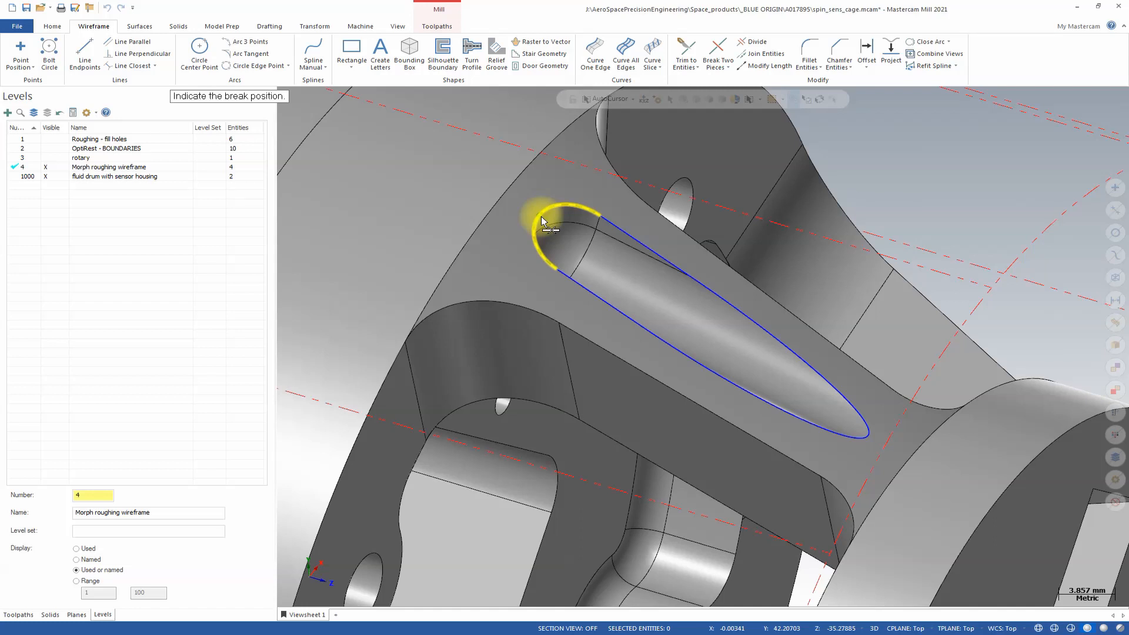
{"action": "left_click", "coordinate": [540, 216]}
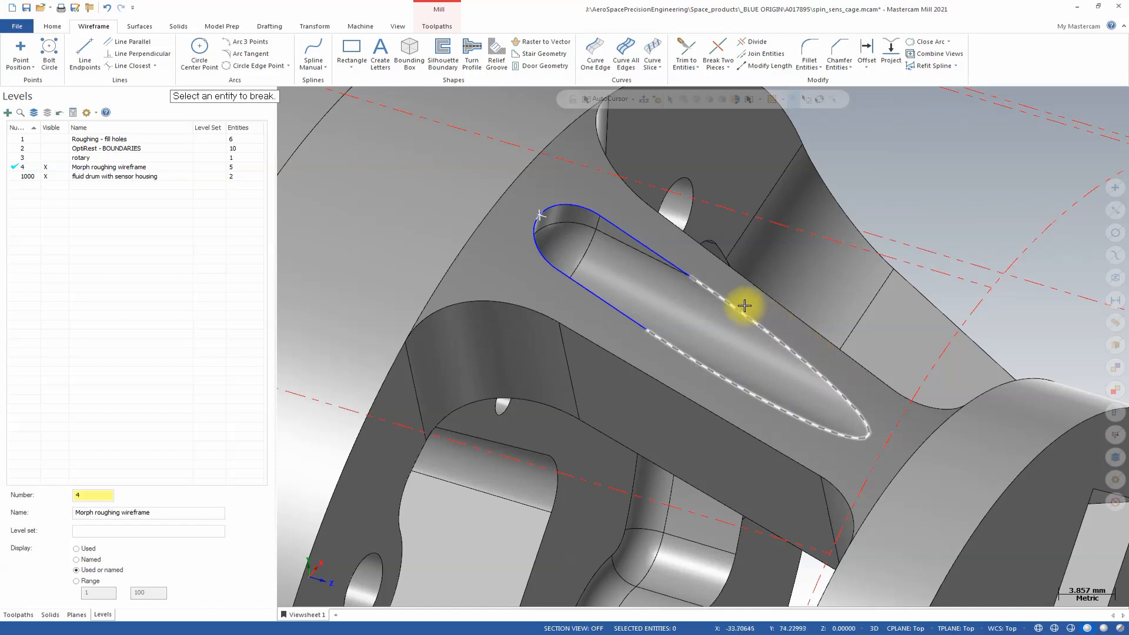
{"action": "left_click", "coordinate": [760, 323]}
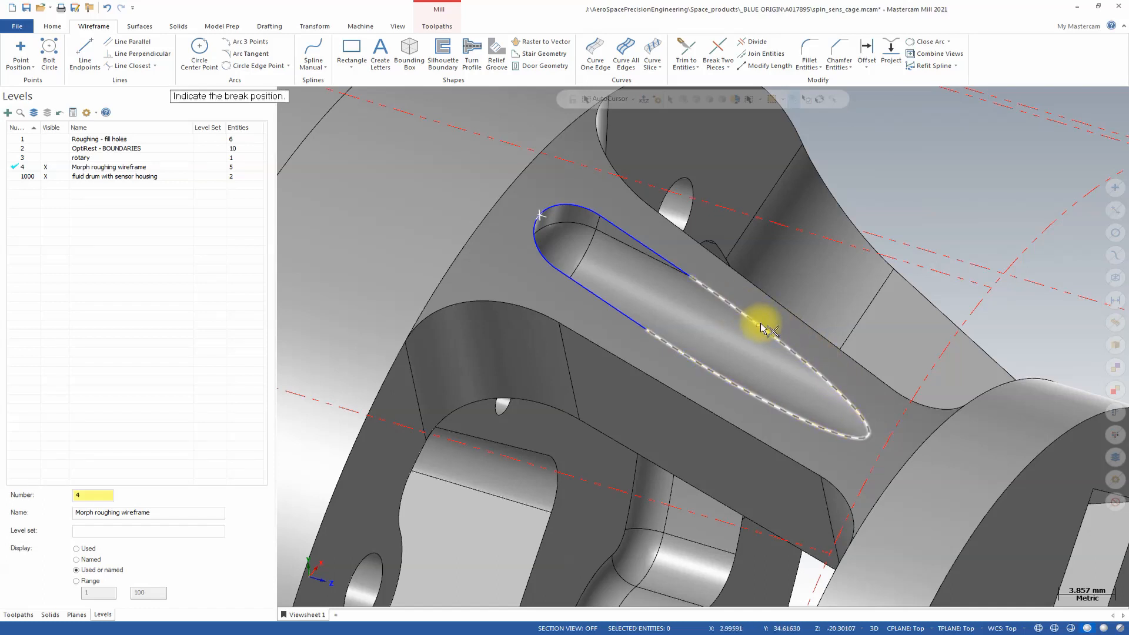
{"action": "left_click", "coordinate": [870, 437]}
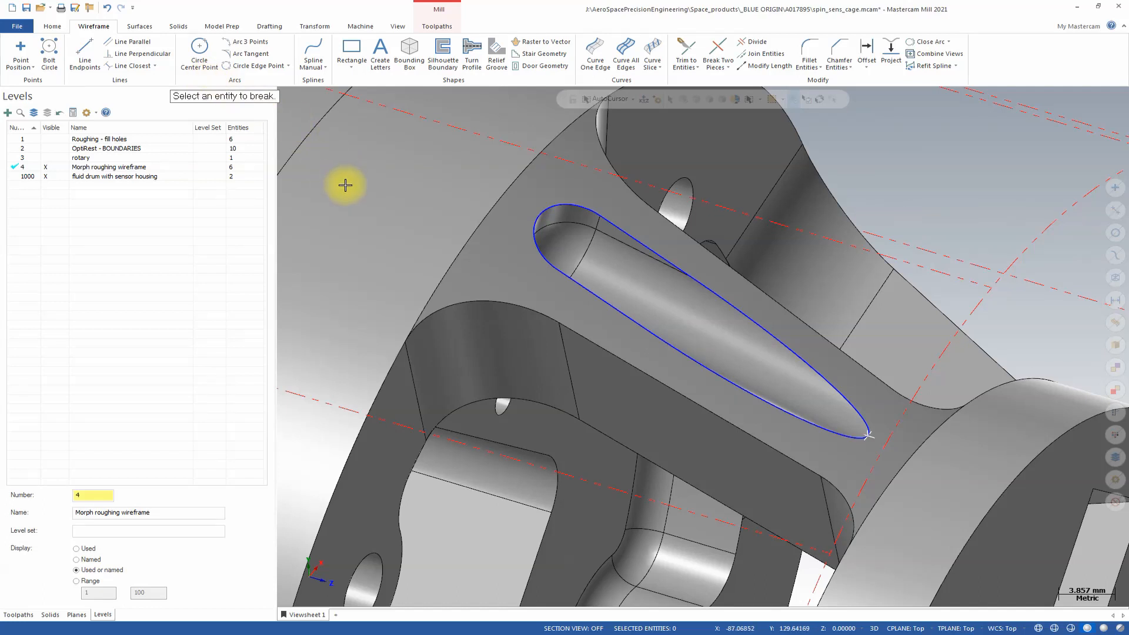
{"action": "key", "text": "Escape"}
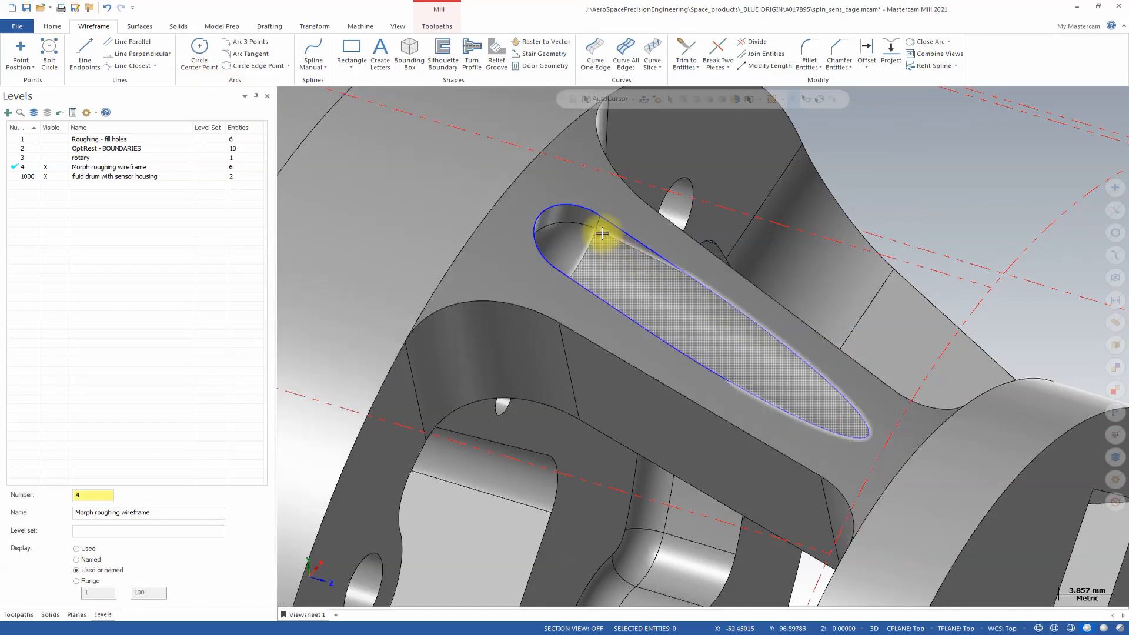
Recolor the three curves along the slot's upper long edge brown.
{"action": "left_click", "coordinate": [555, 204]}
{"action": "left_click", "coordinate": [682, 272]}
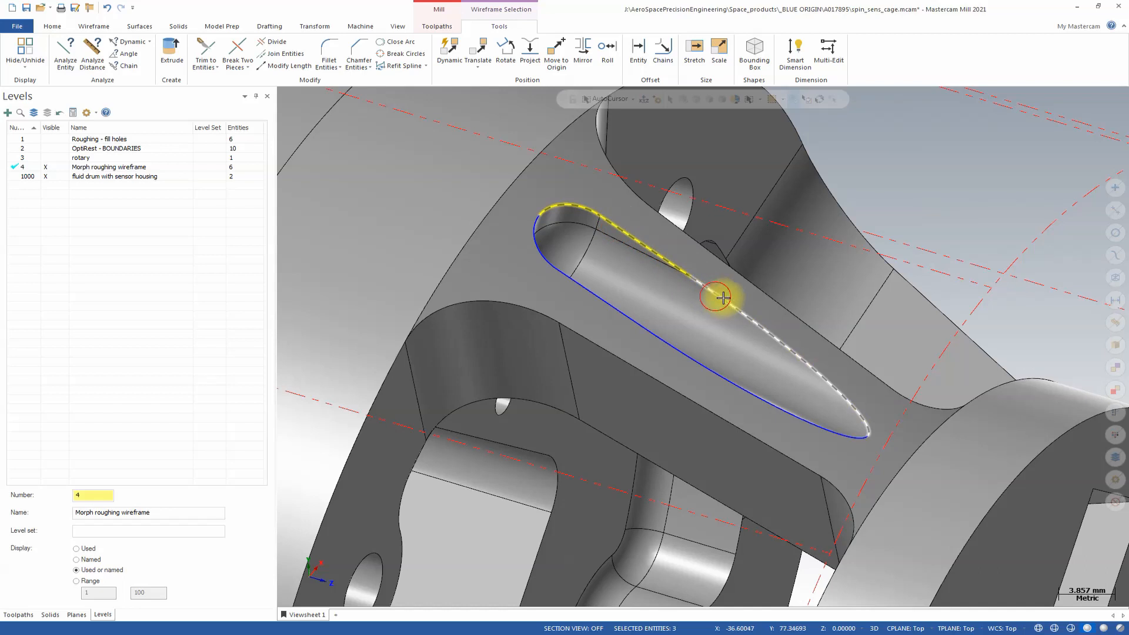
{"action": "right_click", "coordinate": [722, 299]}
{"action": "left_click", "coordinate": [868, 262]}
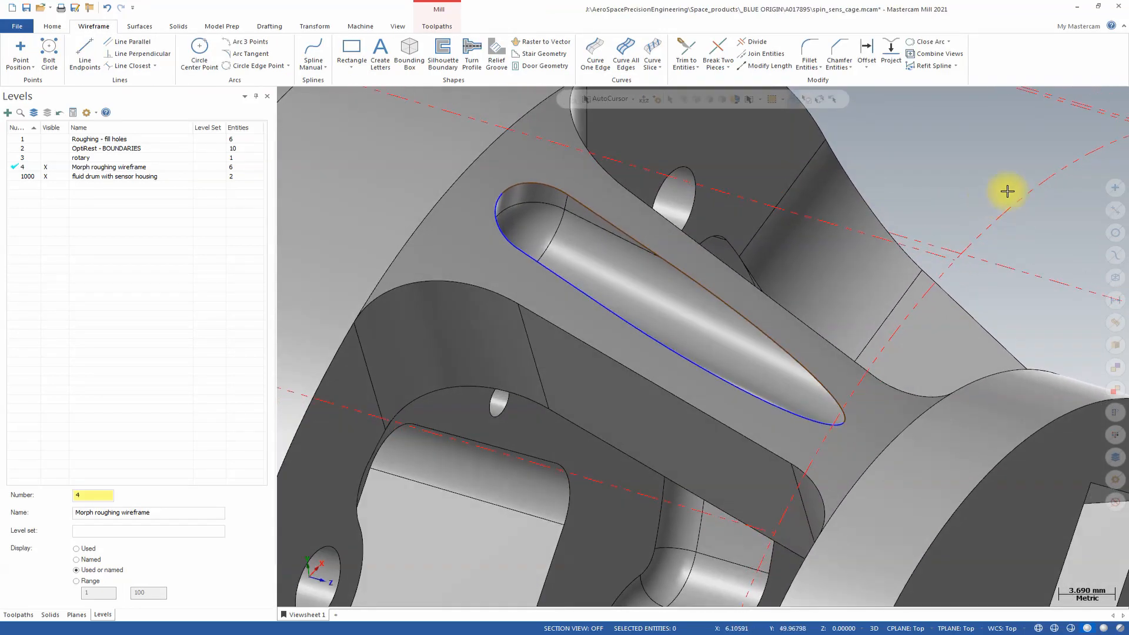
Recolor the three curves along the slot's upper long edge green.
{"action": "left_click", "coordinate": [716, 300]}
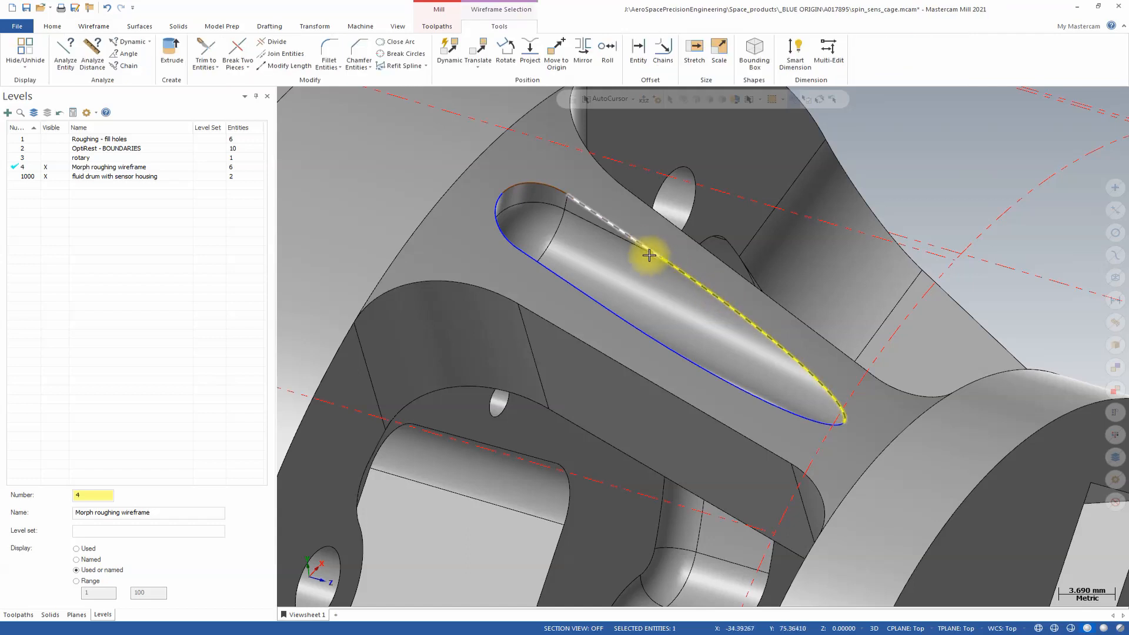
{"action": "left_click", "coordinate": [565, 204]}
{"action": "right_click", "coordinate": [555, 194]}
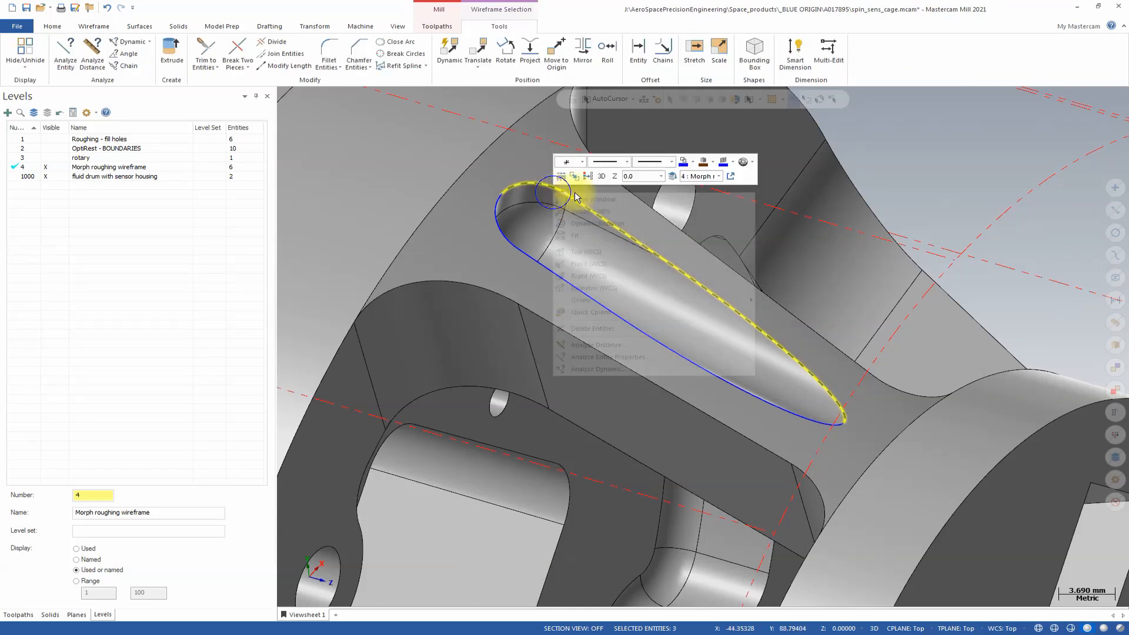
{"action": "left_click", "coordinate": [706, 165]}
{"action": "left_click", "coordinate": [756, 186]}
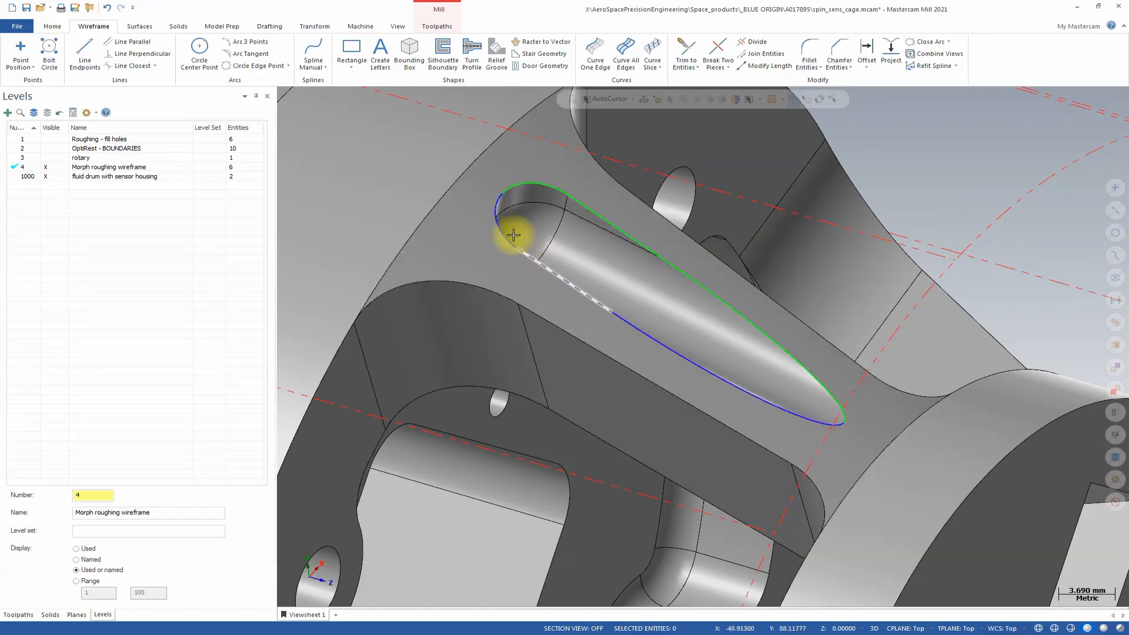
Start a multiaxis Morph toolpath and choose the 3MM BALL-NOSE END MILL, tool 7.
{"action": "scroll", "coordinate": [504, 194], "scroll_direction": "up", "scroll_amount": 2}
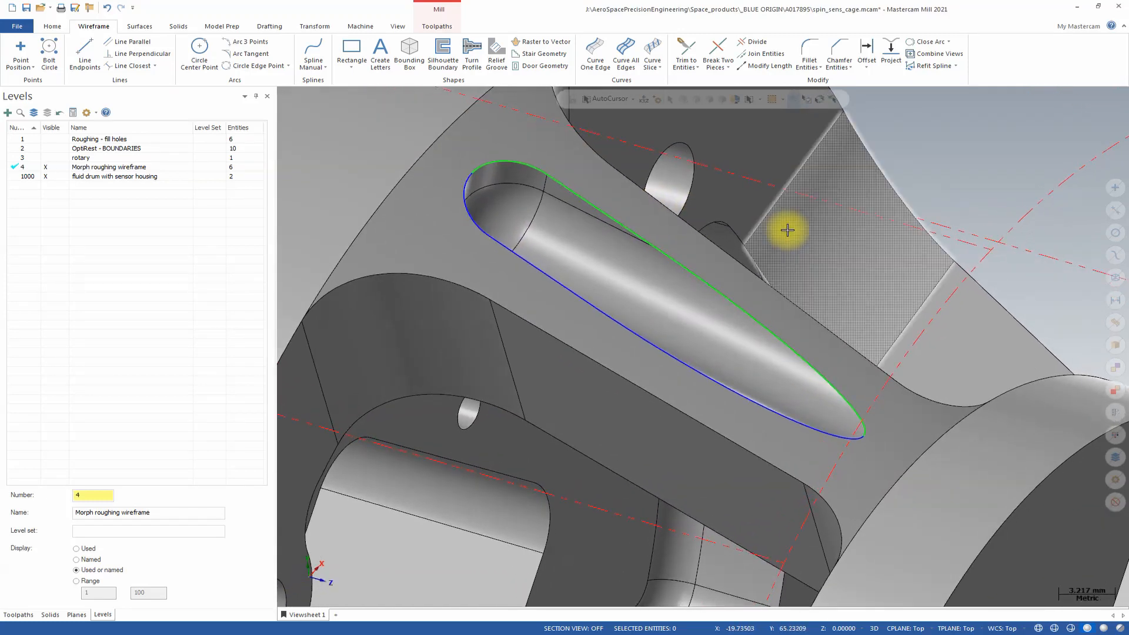
{"action": "left_click", "coordinate": [34, 615]}
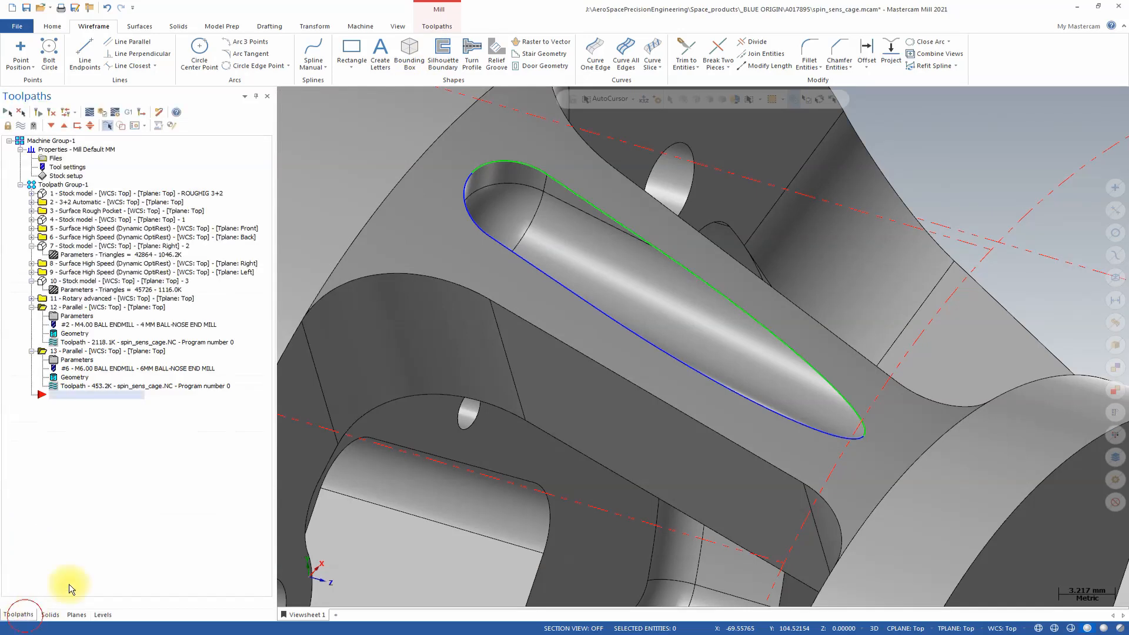
{"action": "left_click", "coordinate": [433, 26]}
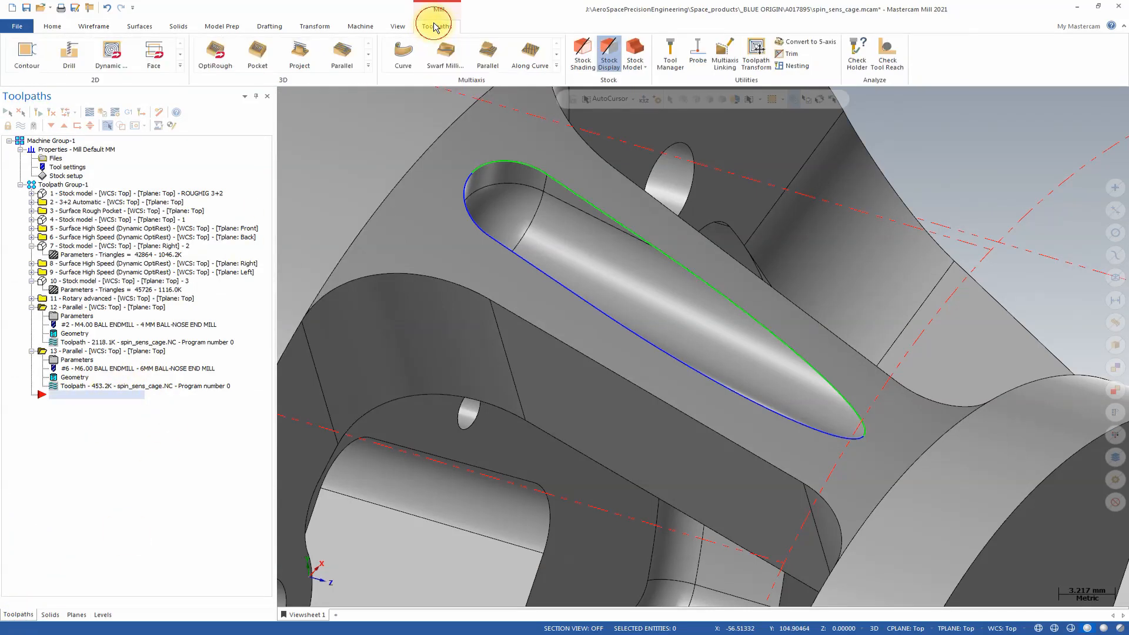
{"action": "left_click", "coordinate": [556, 66]}
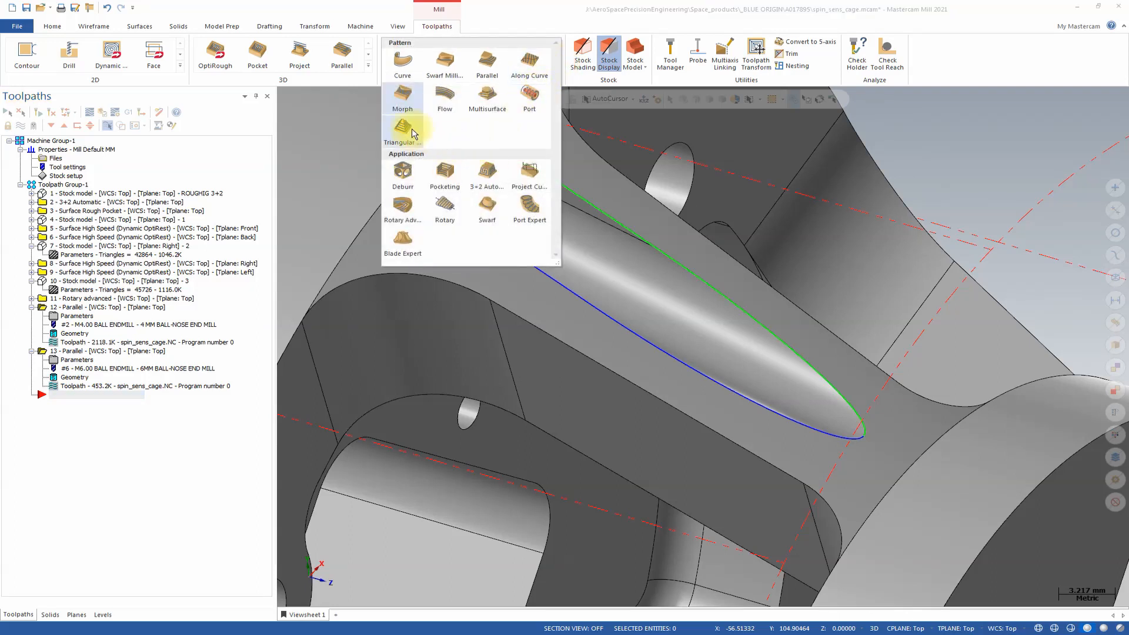
{"action": "left_click", "coordinate": [414, 104]}
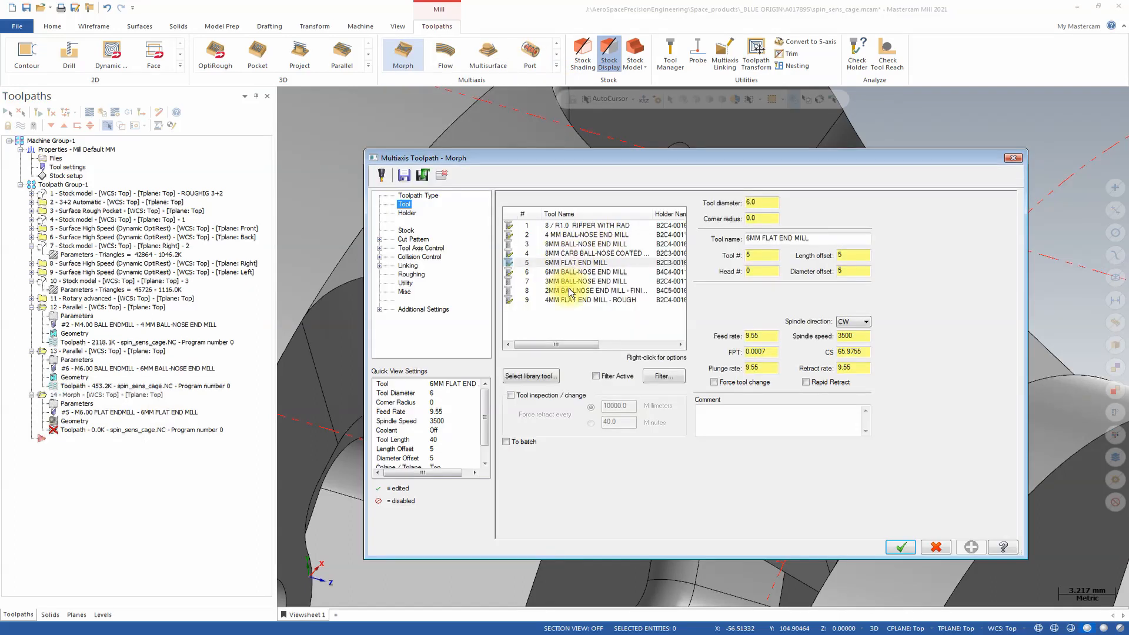
{"action": "left_click", "coordinate": [577, 282]}
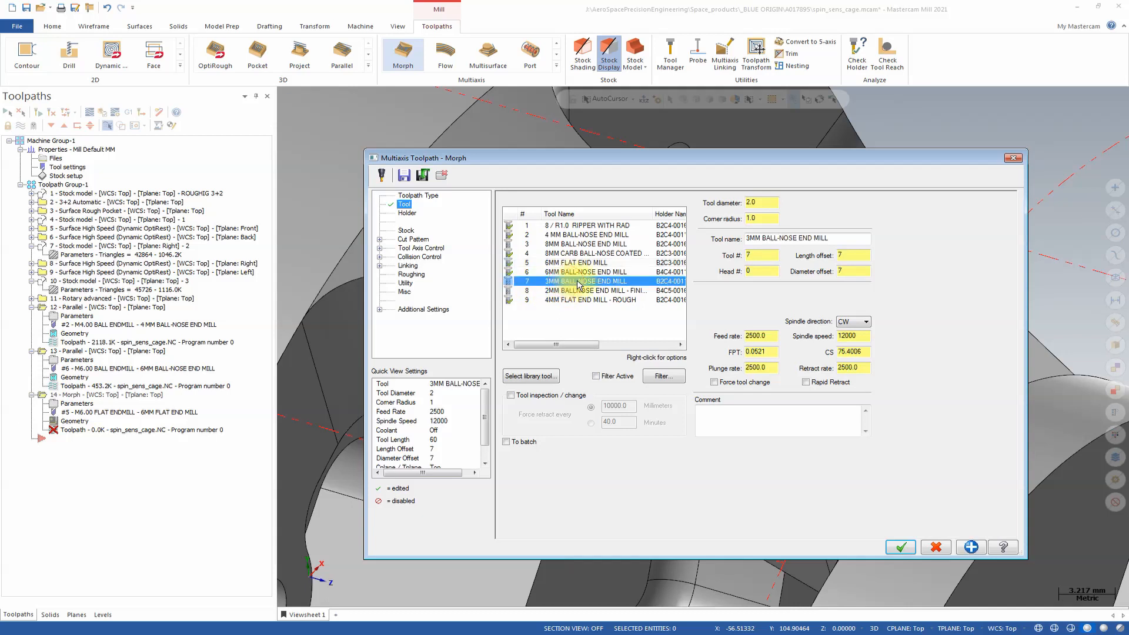
Define the cut pattern's starting curve by partially chaining the green slot edge from the rounded end to the narrow tip.
{"action": "left_click", "coordinate": [413, 240]}
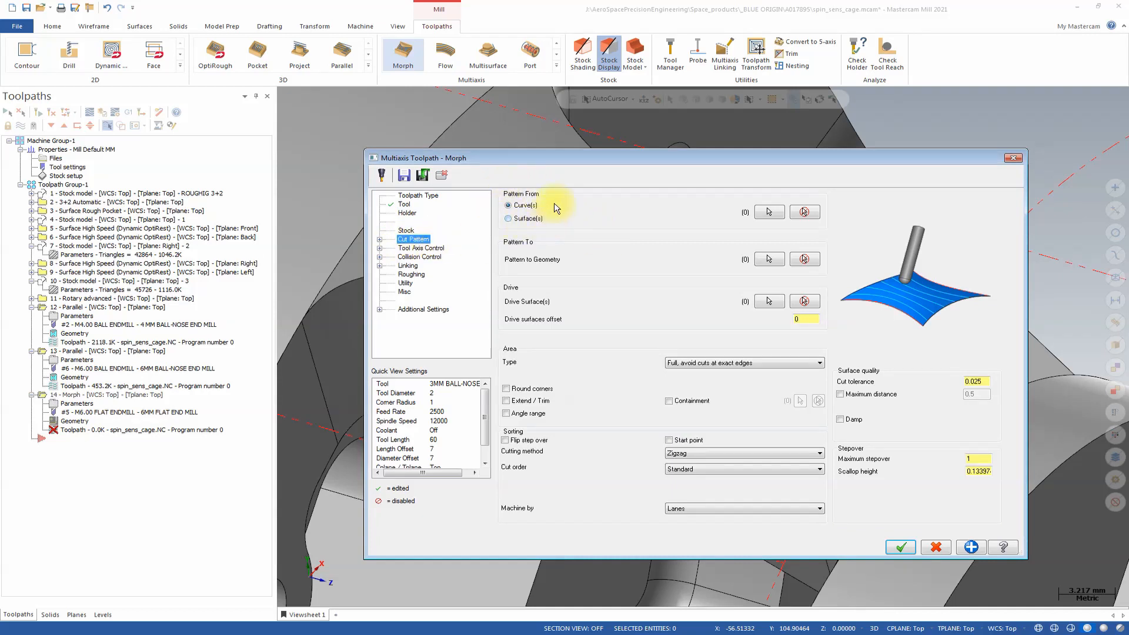
{"action": "left_click", "coordinate": [767, 213]}
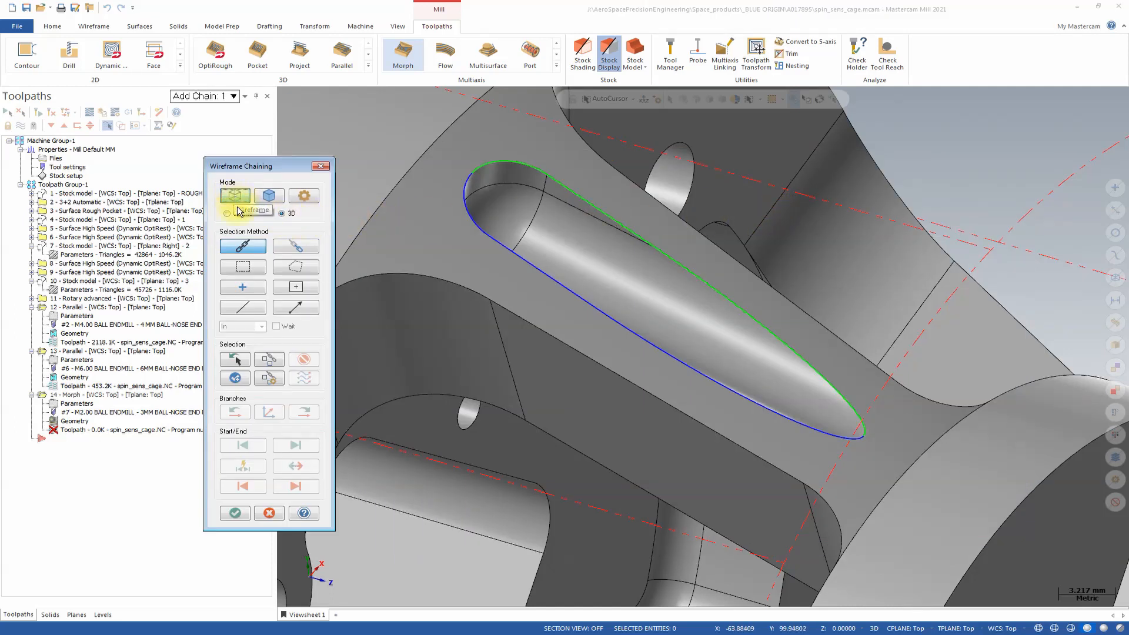
{"action": "left_click", "coordinate": [297, 248]}
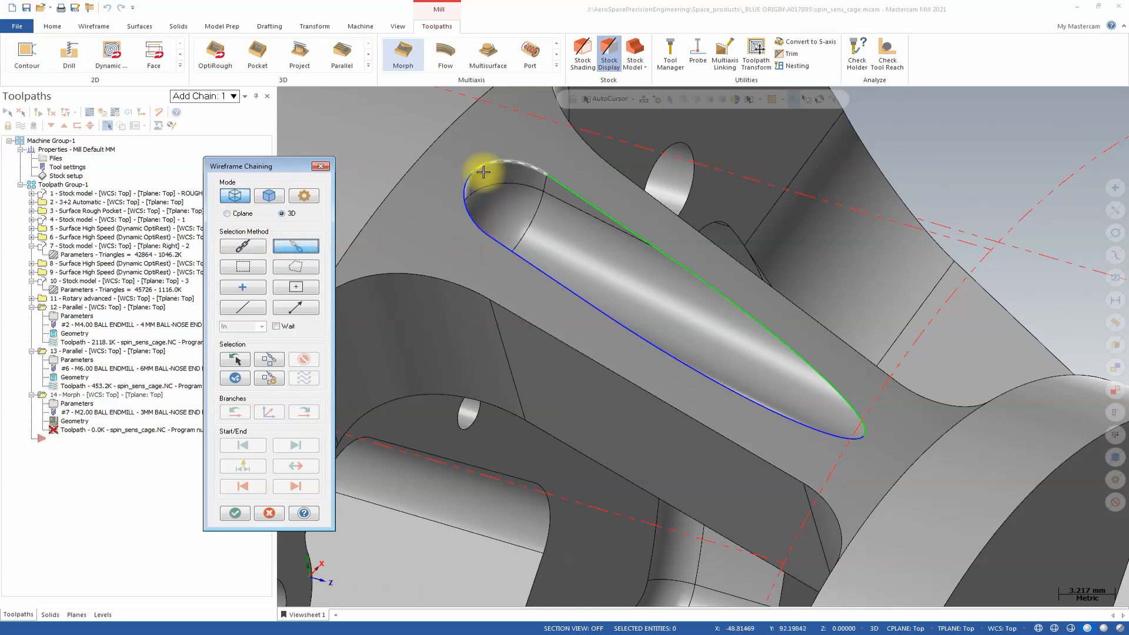
{"action": "left_click", "coordinate": [479, 171]}
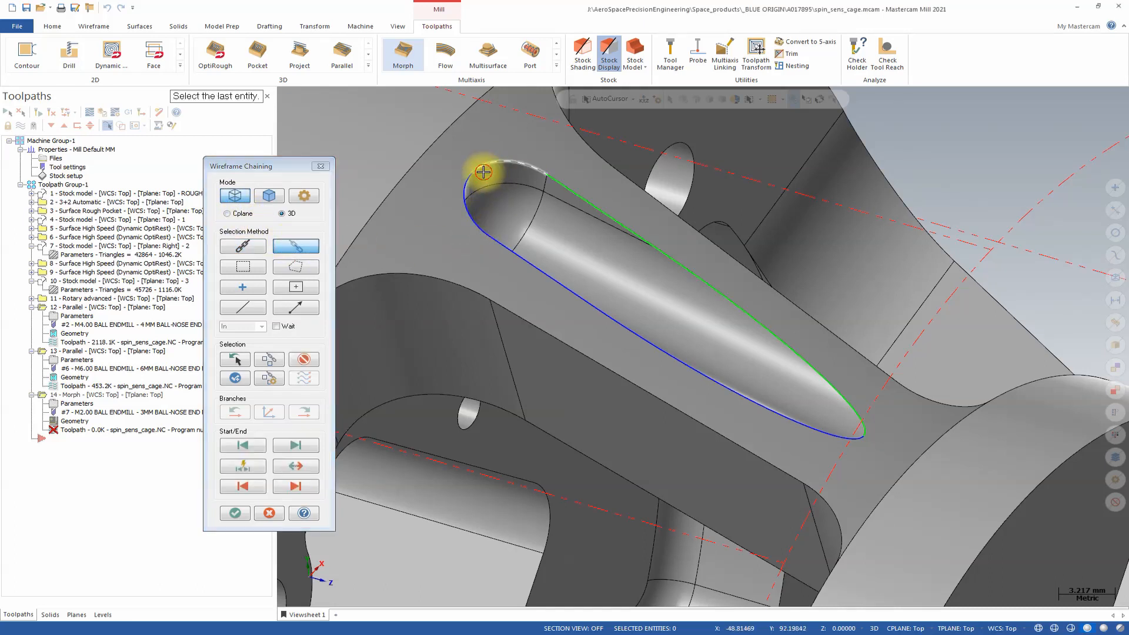
{"action": "left_click", "coordinate": [863, 431]}
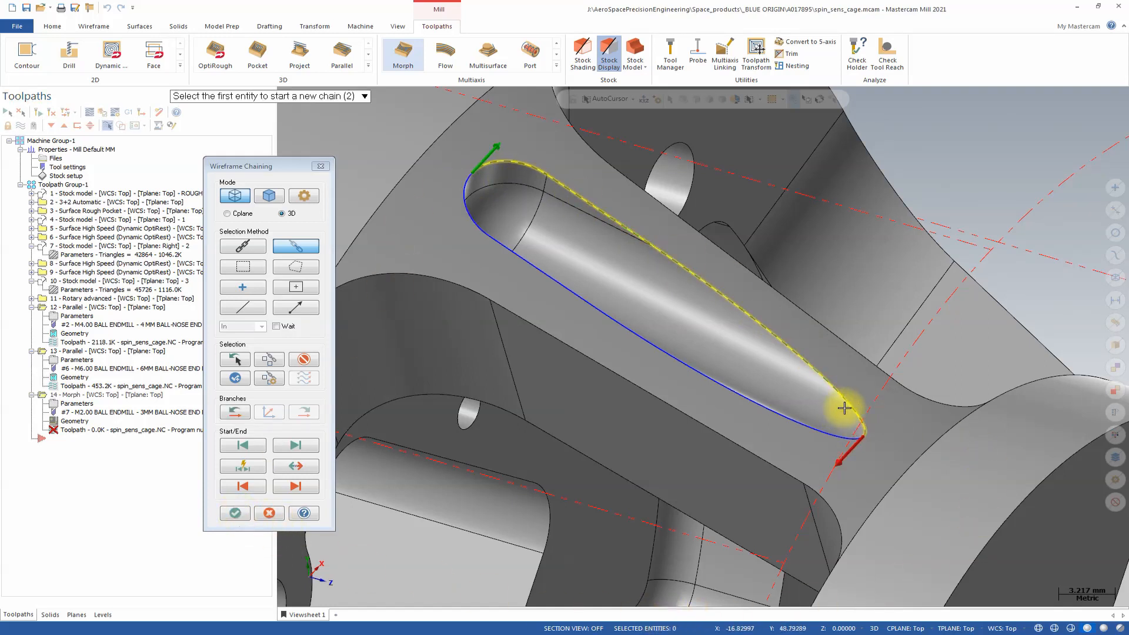
{"action": "left_click", "coordinate": [235, 513]}
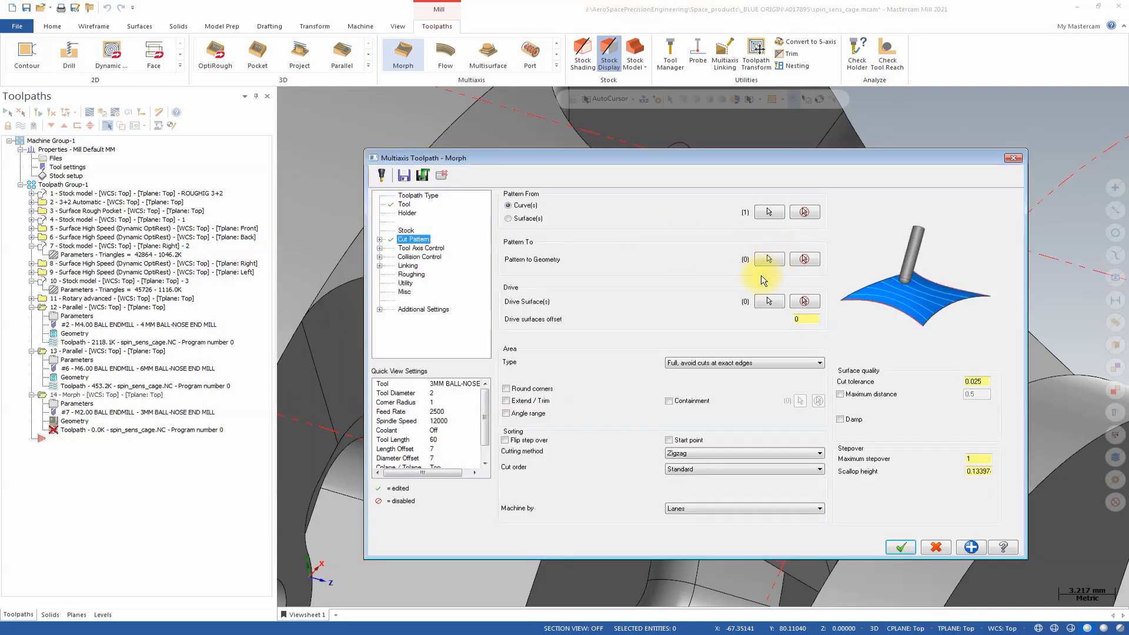
Define the pattern's end geometry by partially chaining the blue slot edge from the rounded end to the narrow tip.
{"action": "left_click", "coordinate": [767, 259]}
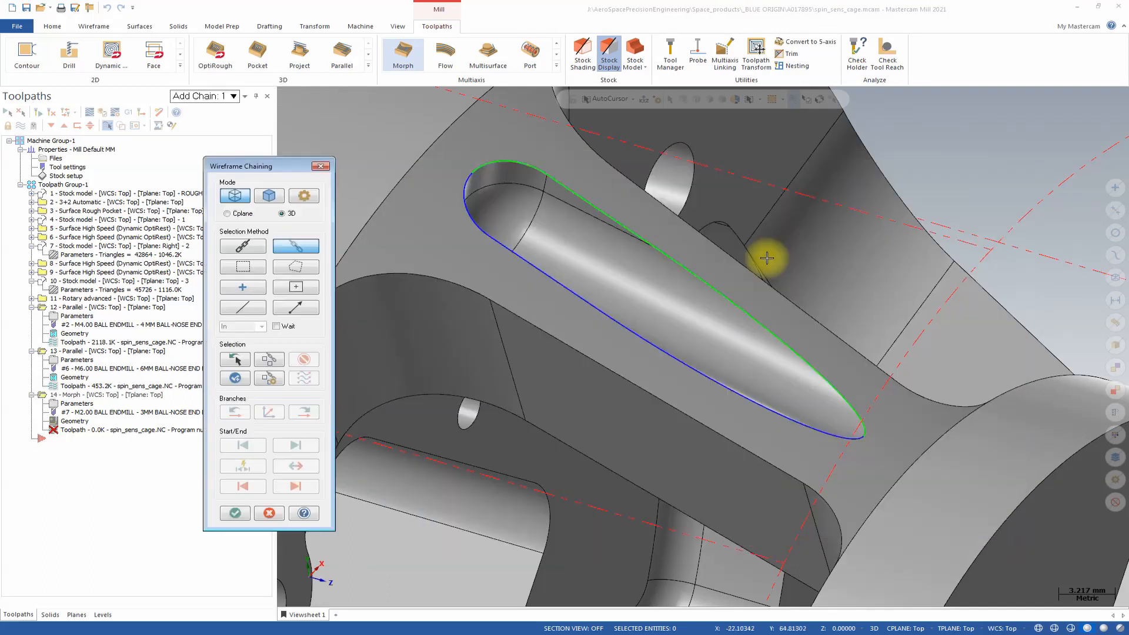
{"action": "left_click", "coordinate": [464, 180]}
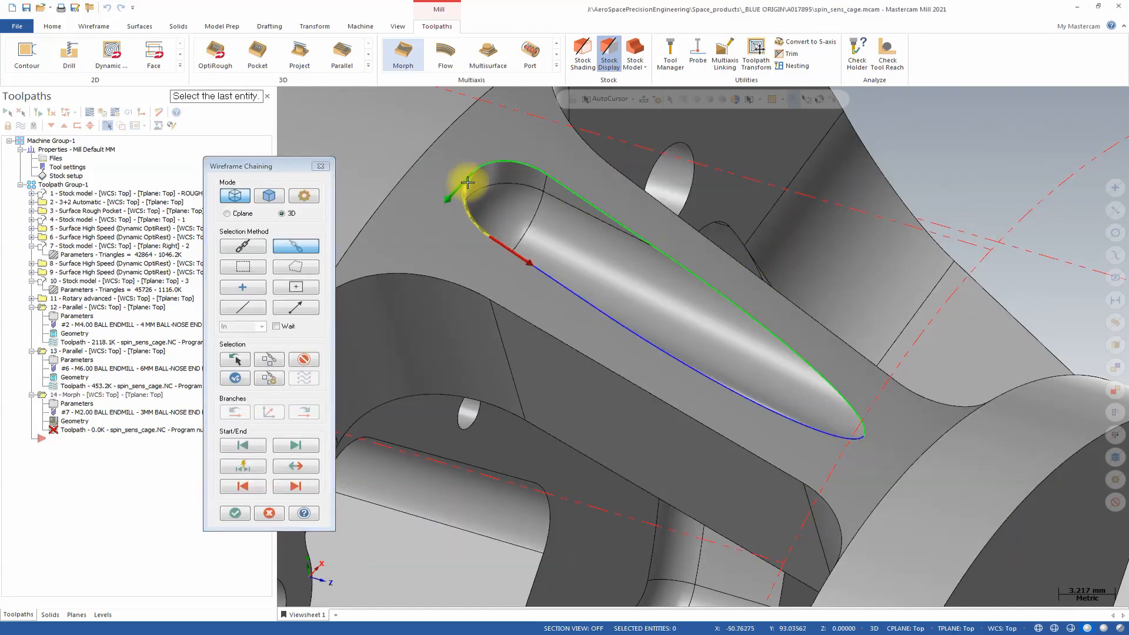
{"action": "left_click", "coordinate": [851, 437]}
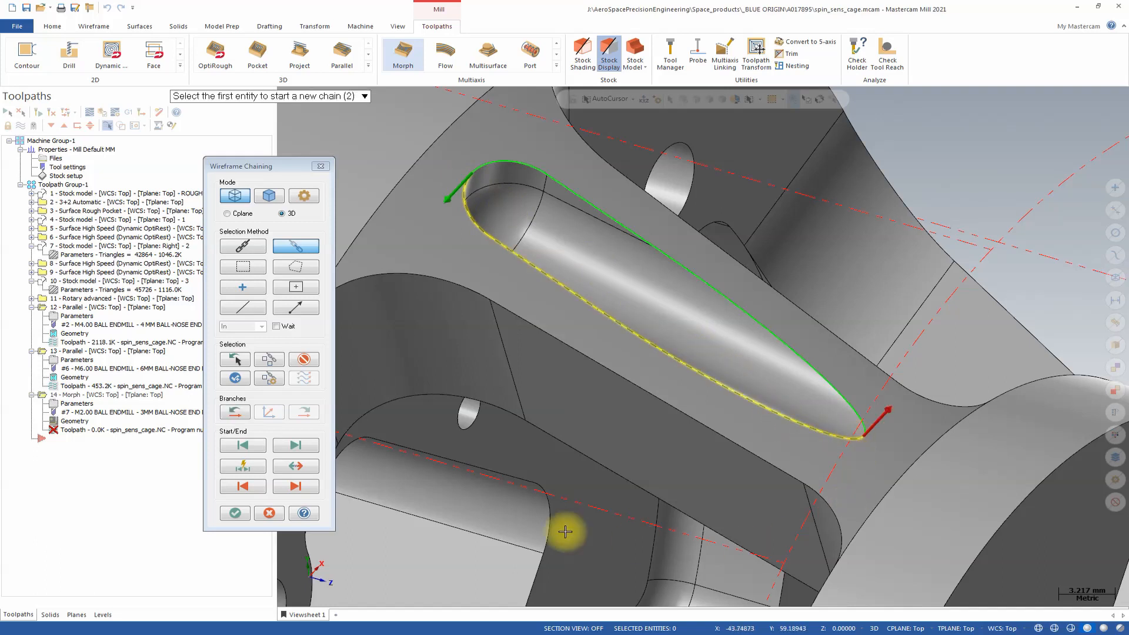
{"action": "left_click", "coordinate": [232, 514]}
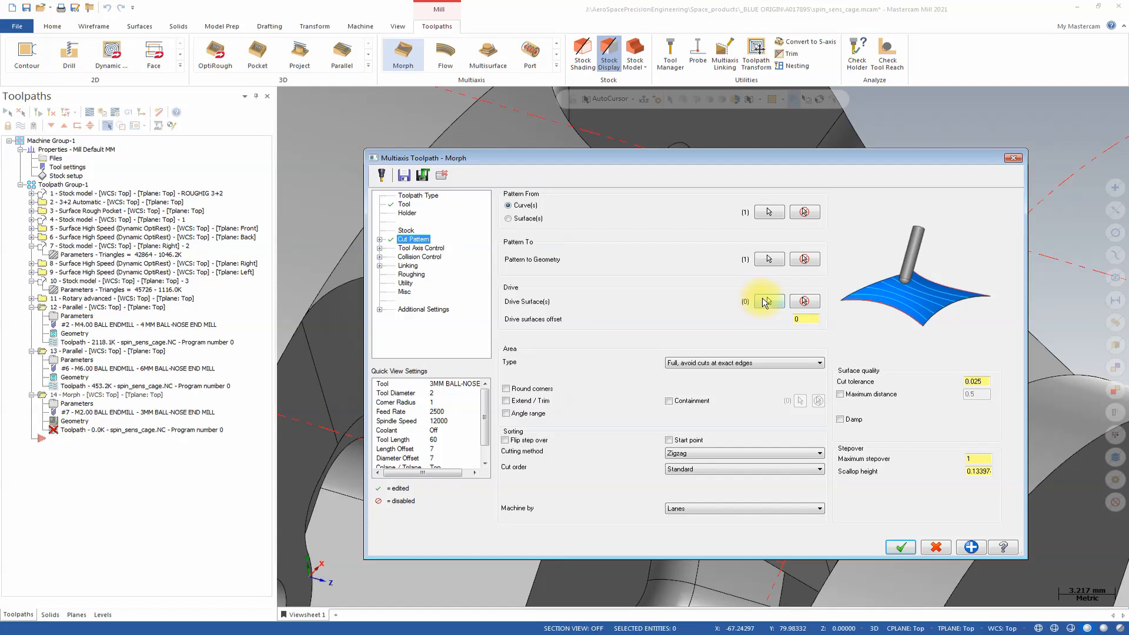
Select the five faces inside the tapered slot, including both rounded-end faces, as the Morph drive surfaces.
{"action": "left_click", "coordinate": [764, 301]}
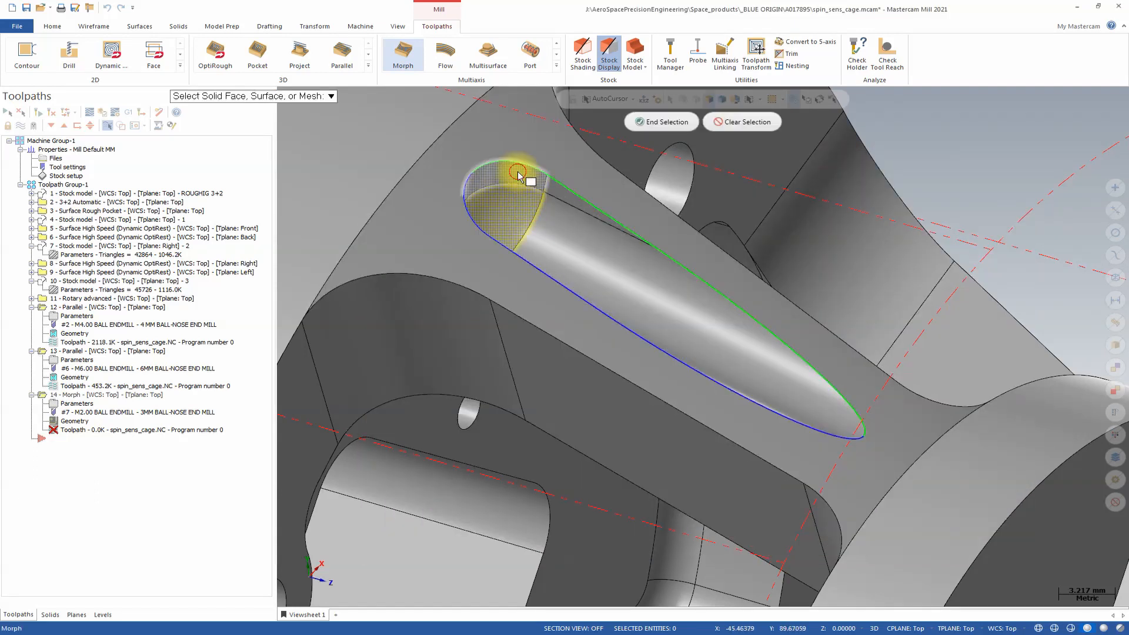
{"action": "left_click", "coordinate": [553, 186]}
{"action": "middle_click_drag", "start_coordinate": [624, 276], "coordinate": [581, 158]}
{"action": "left_click", "coordinate": [581, 157]}
{"action": "left_click", "coordinate": [600, 160]}
{"action": "middle_click_drag", "start_coordinate": [1026, 176], "coordinate": [635, 118]}
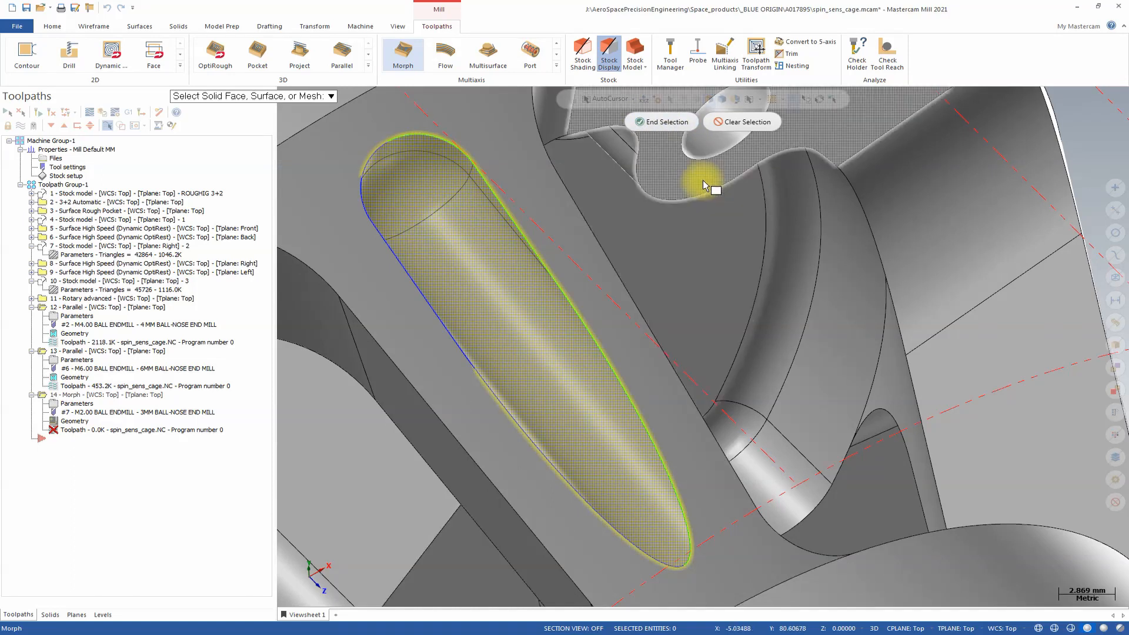
{"action": "left_click", "coordinate": [661, 122]}
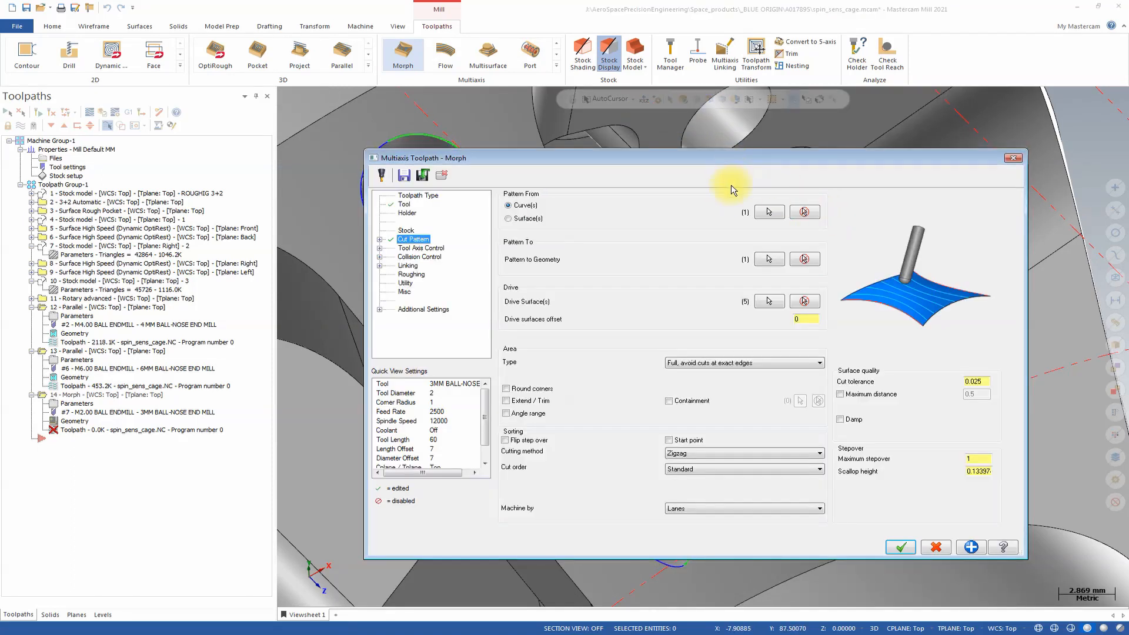
Set the cut pattern's drive surfaces offset to 0.2, cut tolerance to 0.08 and maximum stepover to 0.3.
{"action": "left_click", "coordinate": [806, 323]}
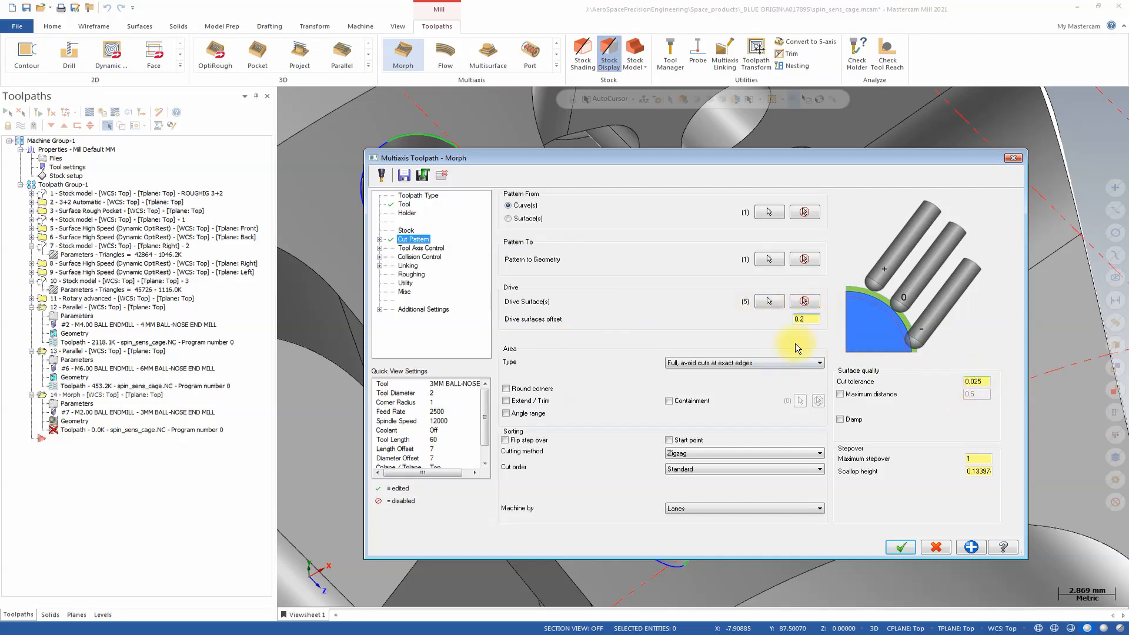
{"action": "left_click", "coordinate": [978, 381]}
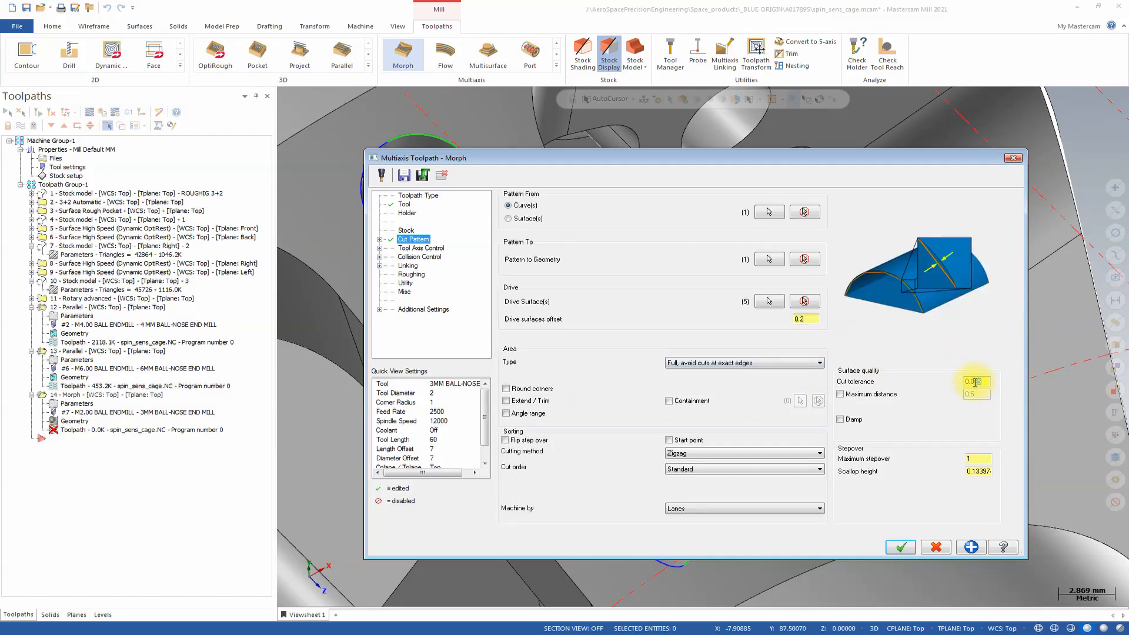
{"action": "type", "text": "8"}
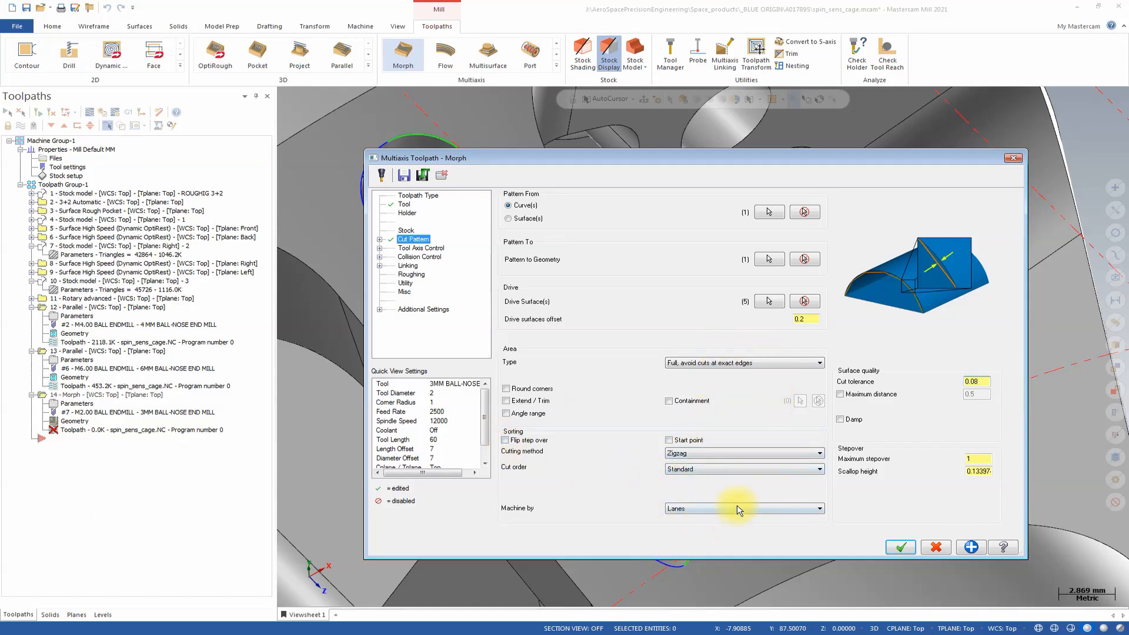
{"action": "left_click", "coordinate": [981, 458]}
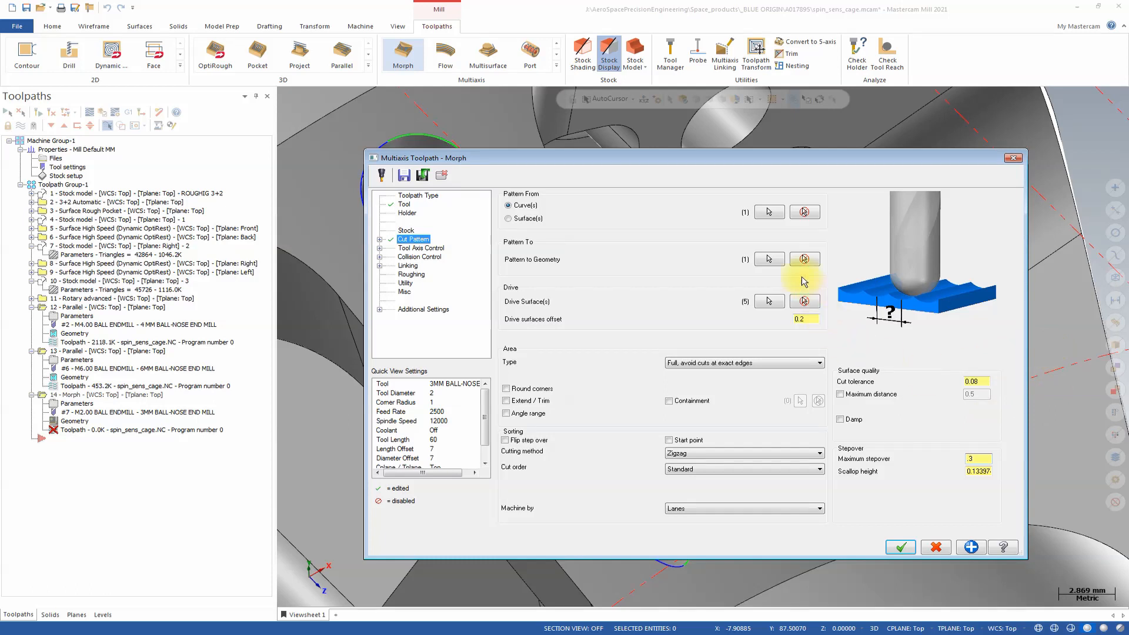
{"action": "left_click", "coordinate": [421, 248]}
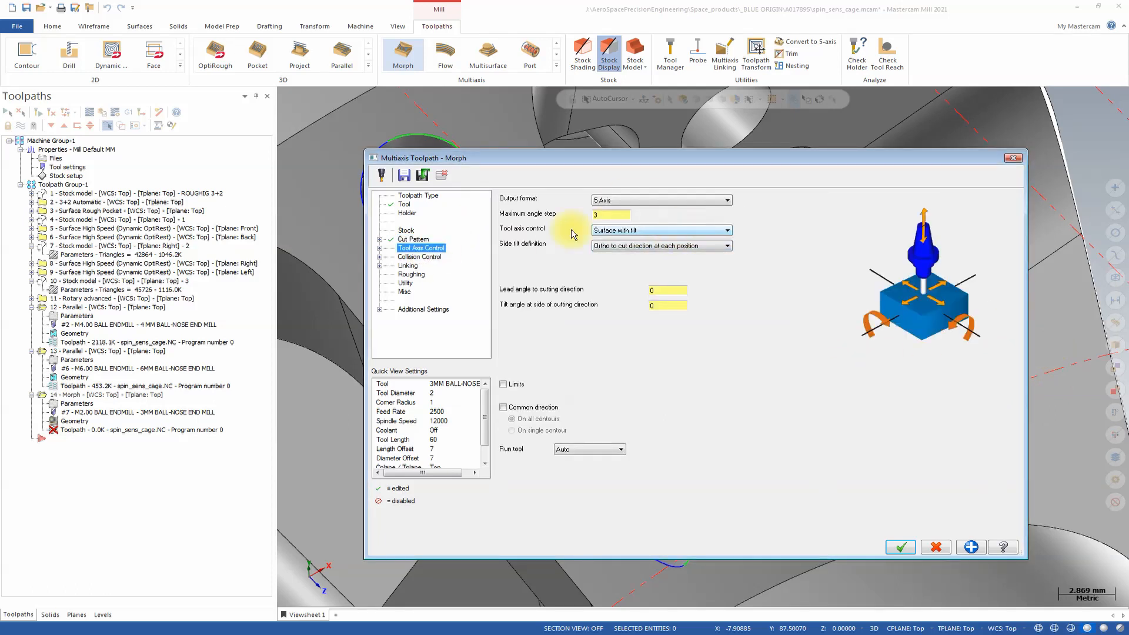
{"action": "left_click", "coordinate": [379, 240]}
{"action": "left_click", "coordinate": [423, 248]}
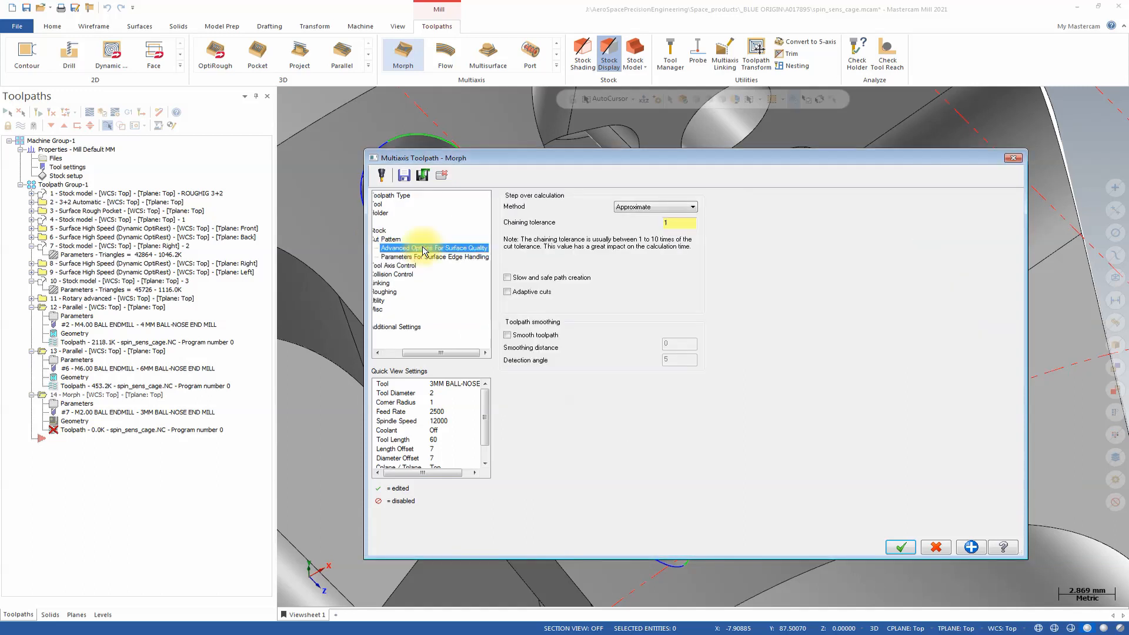
{"action": "left_click", "coordinate": [434, 257]}
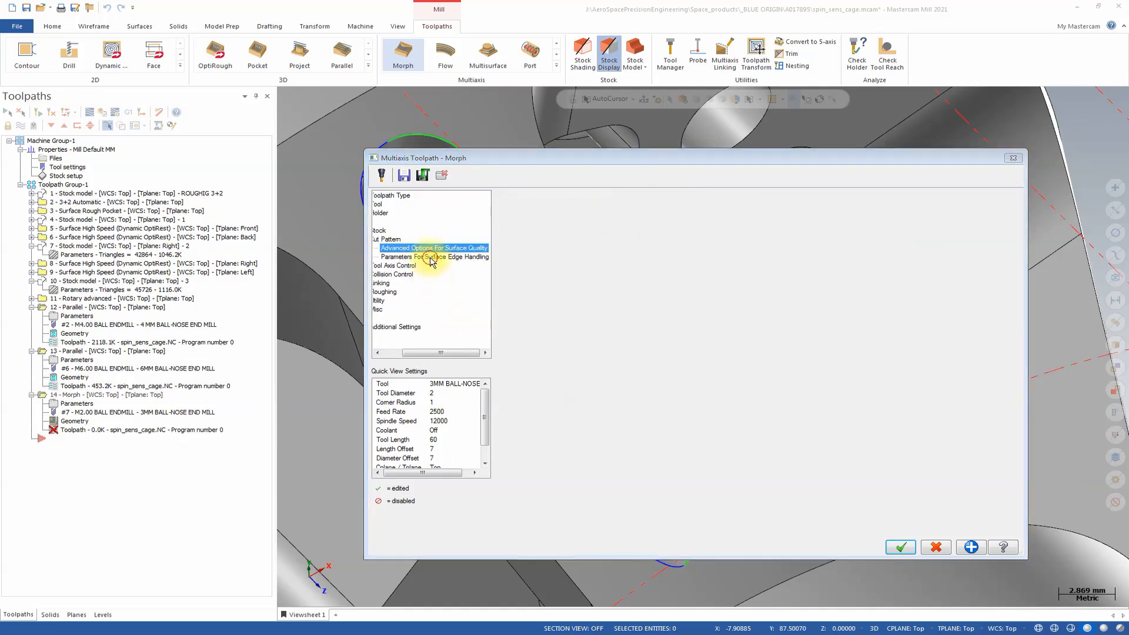
Set the tool axis control's output format to 4 Axis.
{"action": "left_click", "coordinate": [401, 265]}
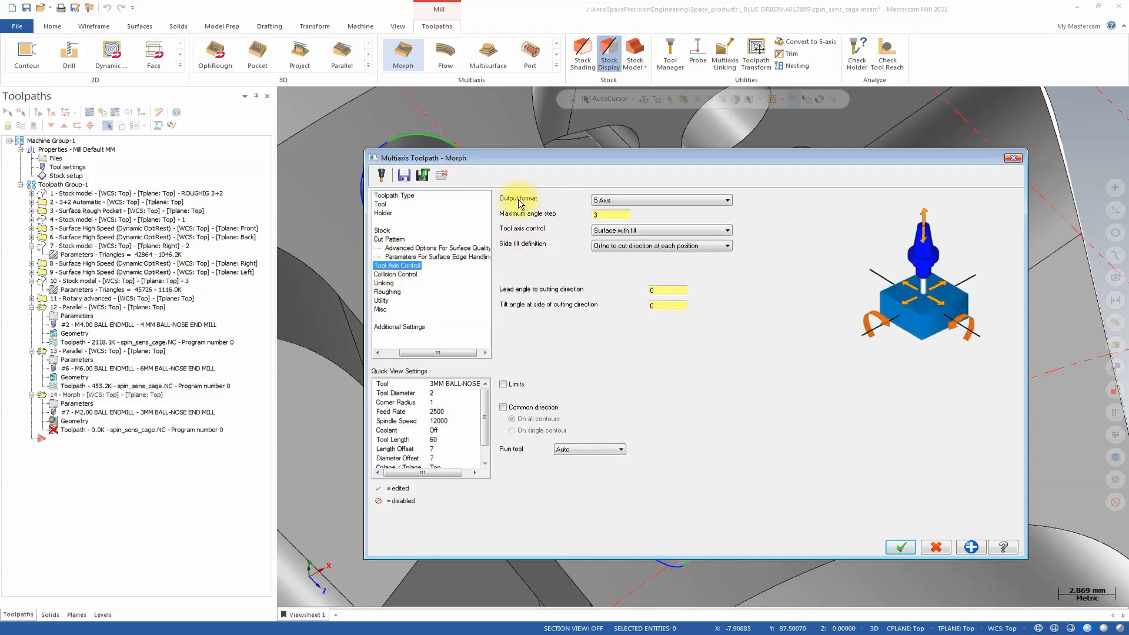
{"action": "left_click", "coordinate": [629, 200]}
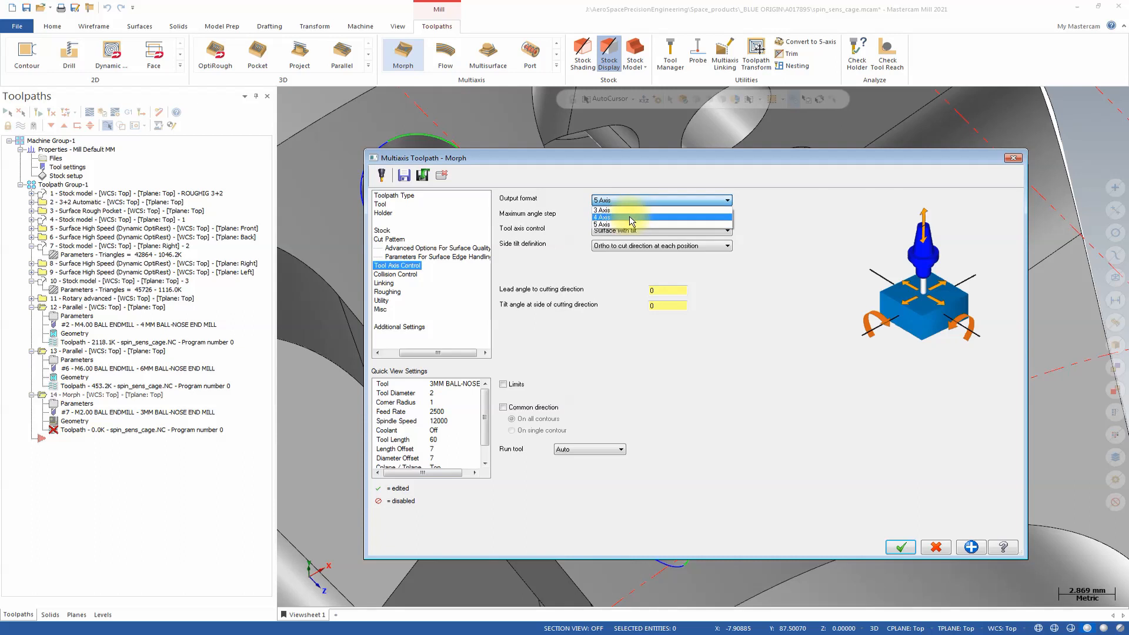
{"action": "left_click", "coordinate": [630, 216]}
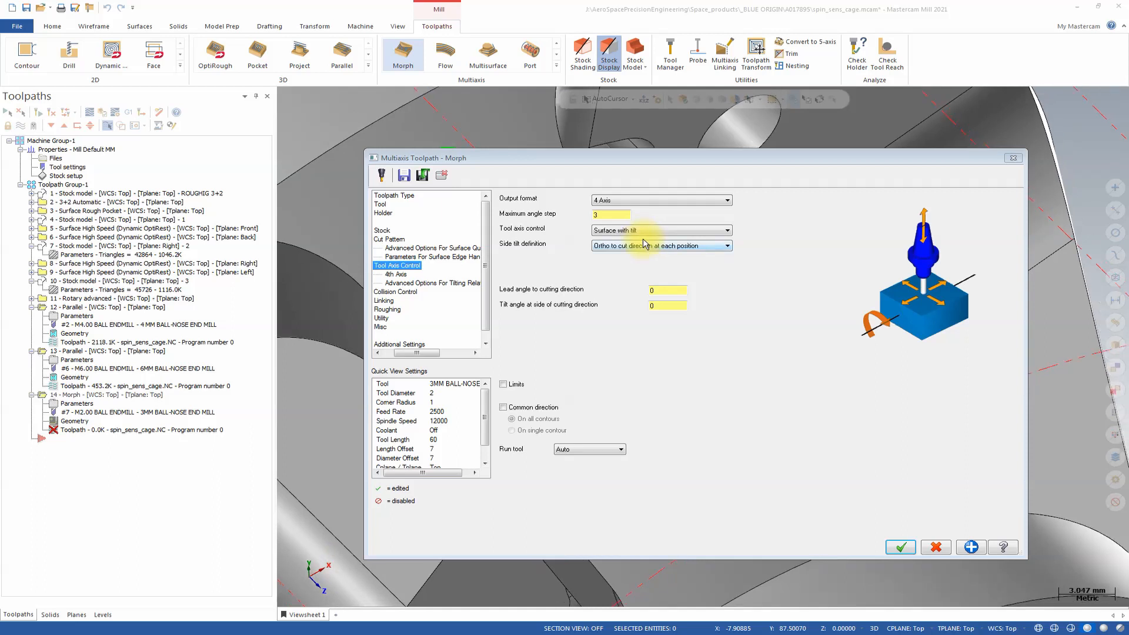
{"action": "left_click", "coordinate": [403, 275]}
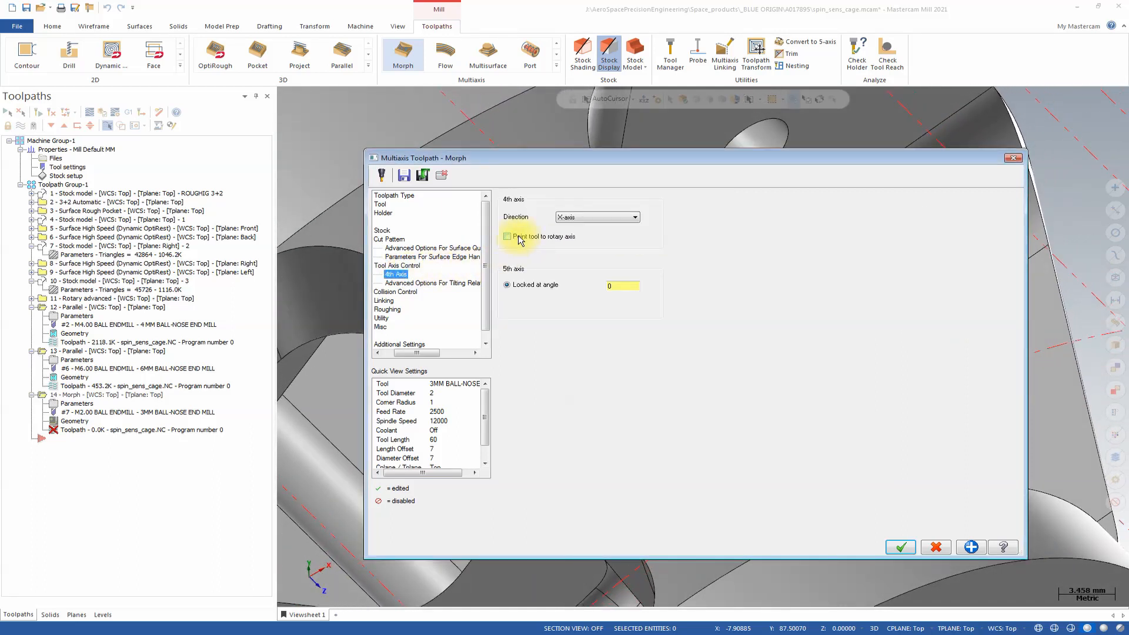
{"action": "left_click", "coordinate": [397, 265]}
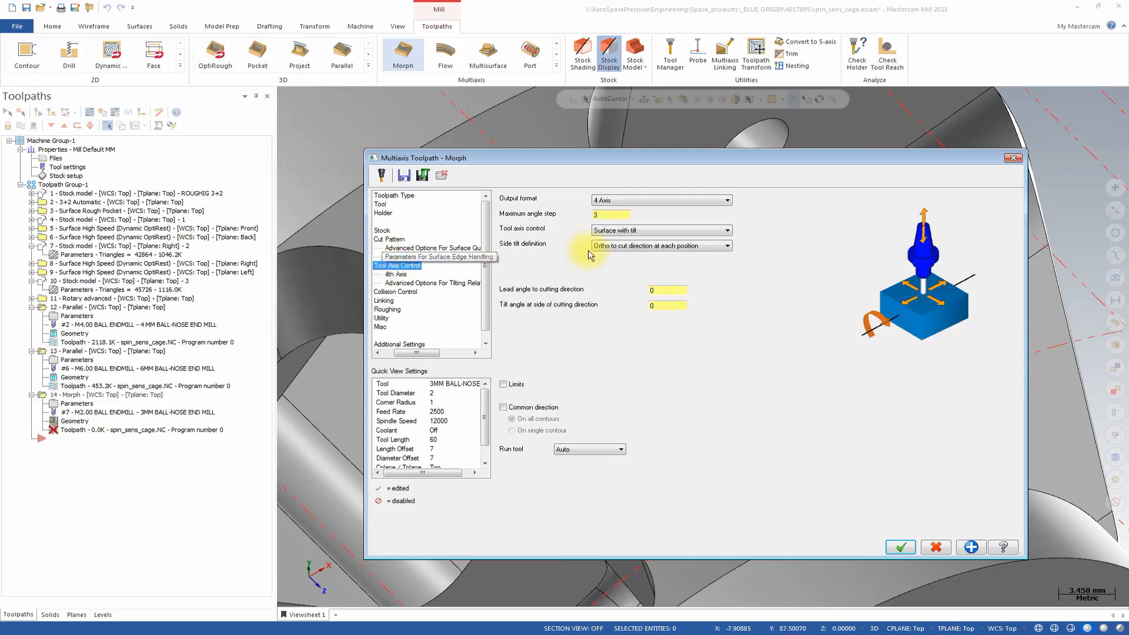
Set the 4th axis direction to Z-axis, point the tool to the rotary axis and lock the 5th axis at 20 degrees.
{"action": "left_click", "coordinate": [396, 274]}
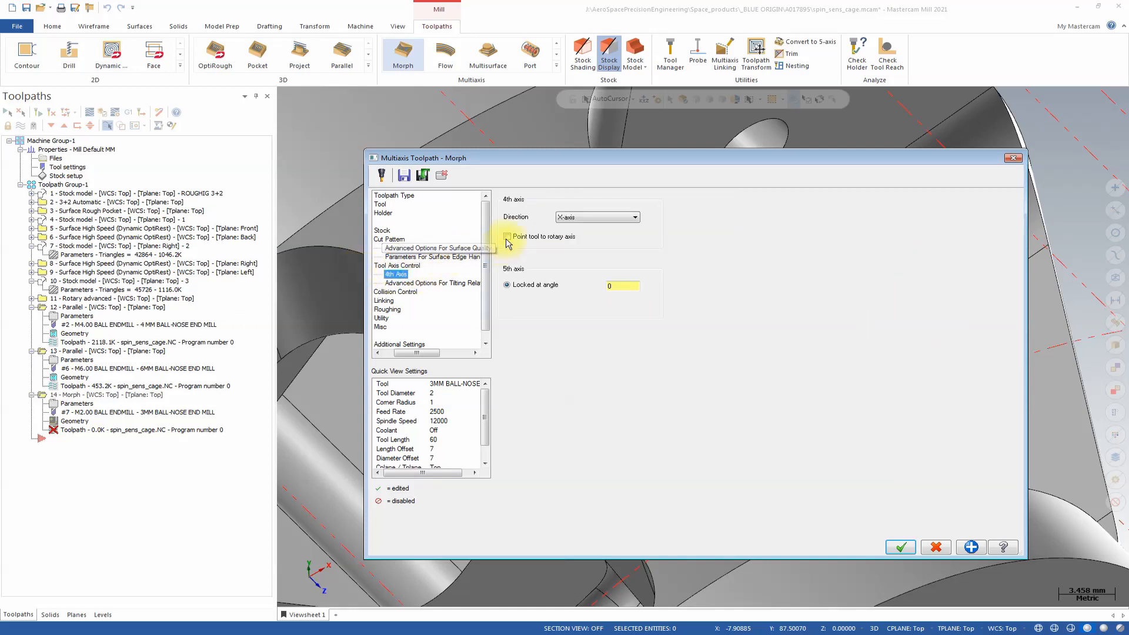
{"action": "left_click", "coordinate": [571, 218]}
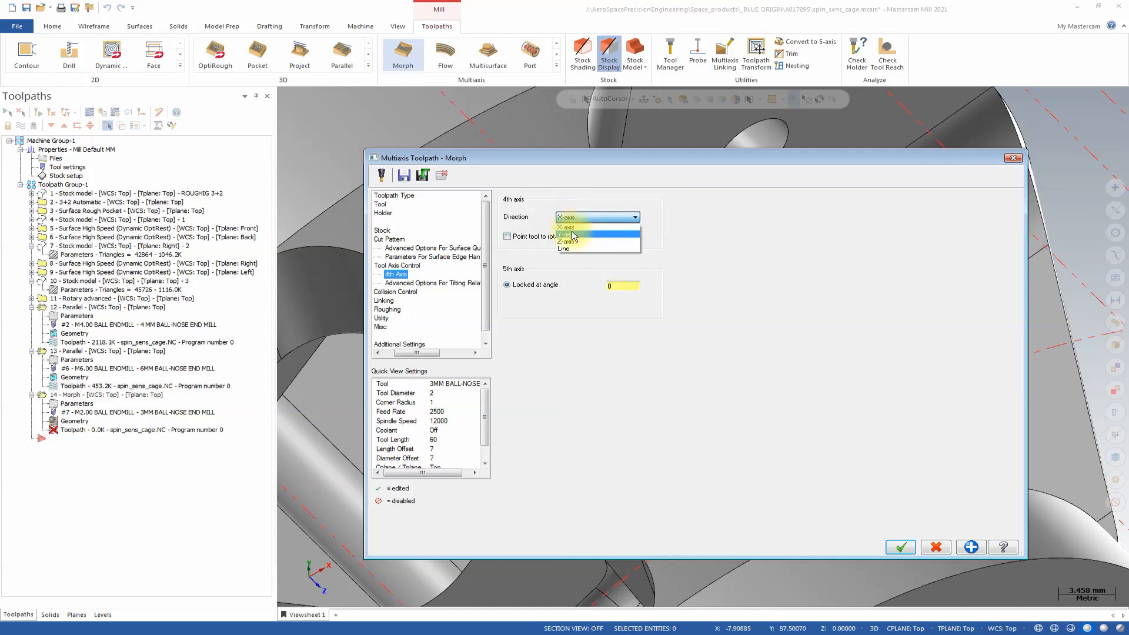
{"action": "left_click", "coordinate": [566, 241]}
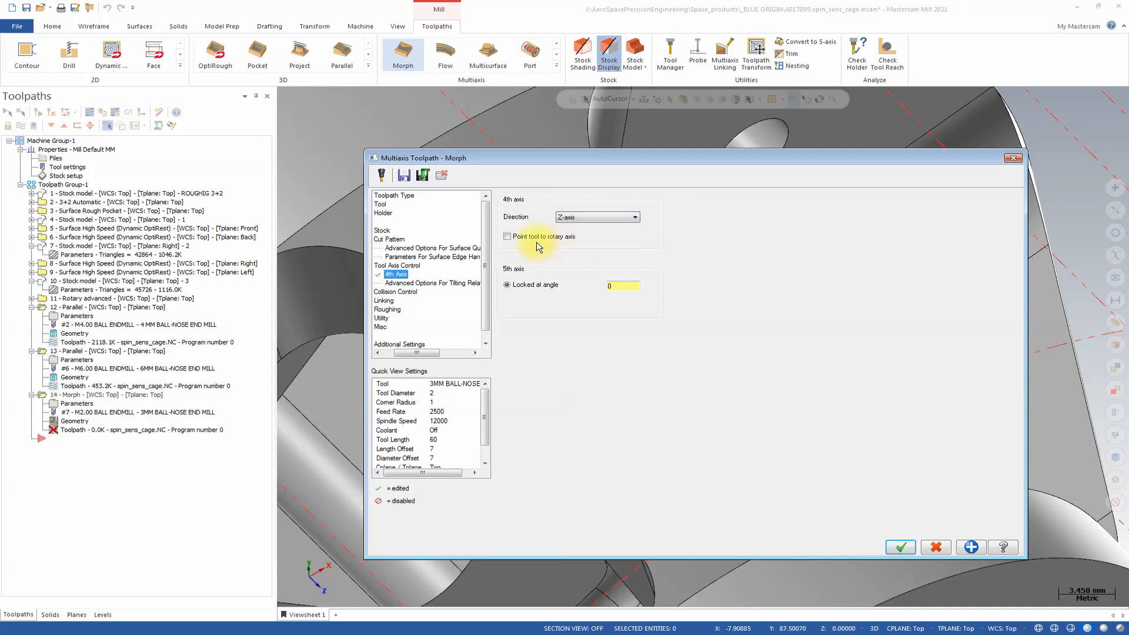
{"action": "left_click", "coordinate": [507, 236]}
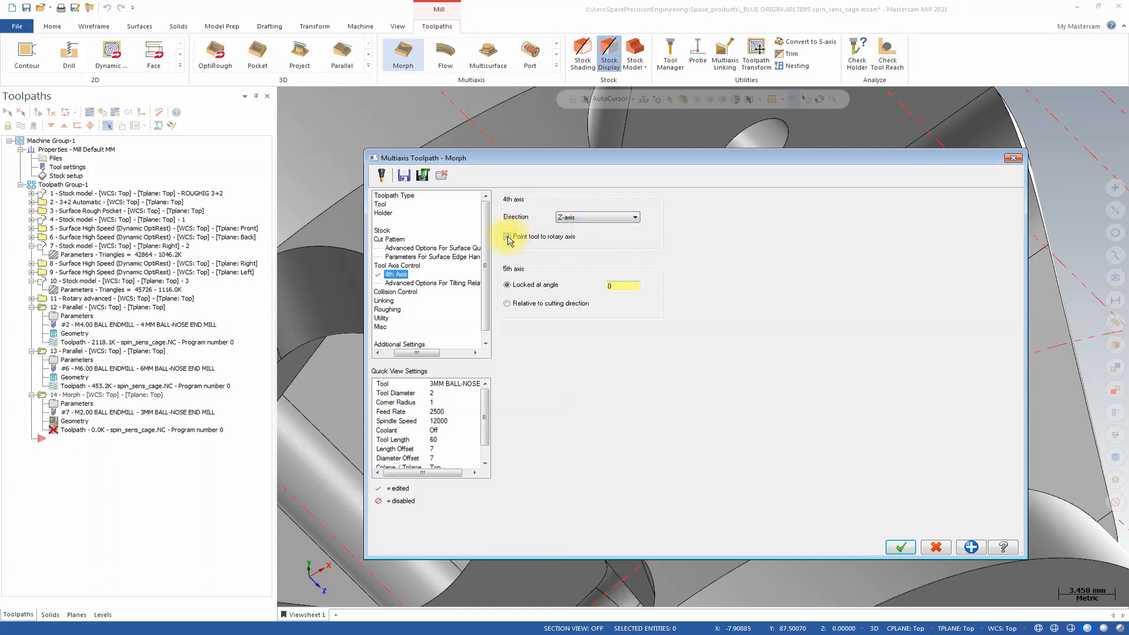
{"action": "double_click", "coordinate": [616, 285]}
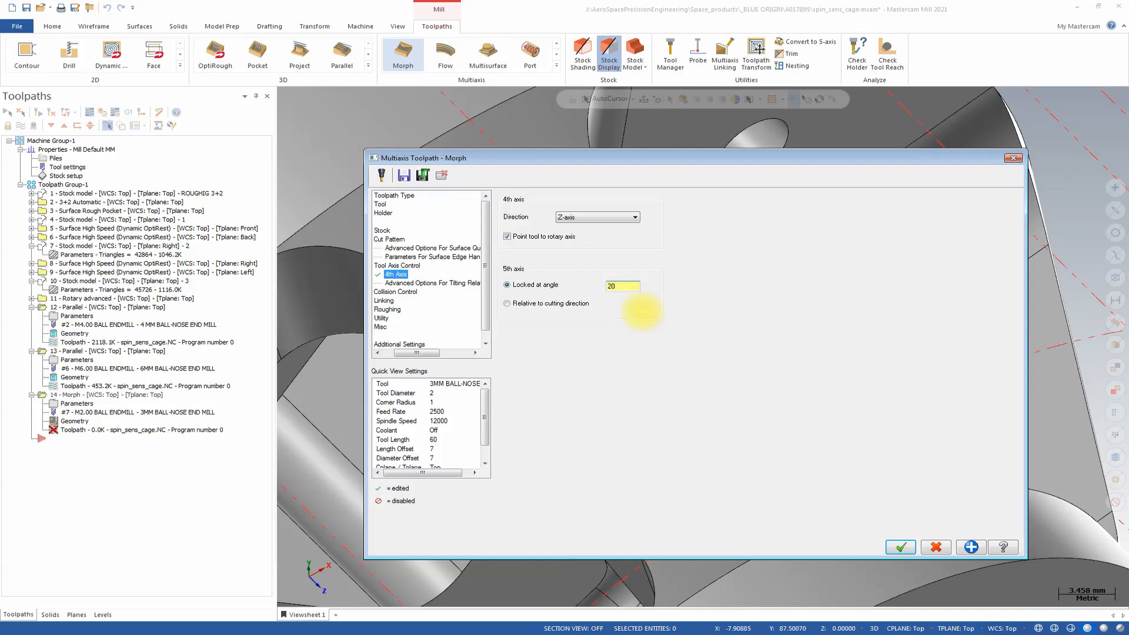
{"action": "left_click", "coordinate": [405, 266]}
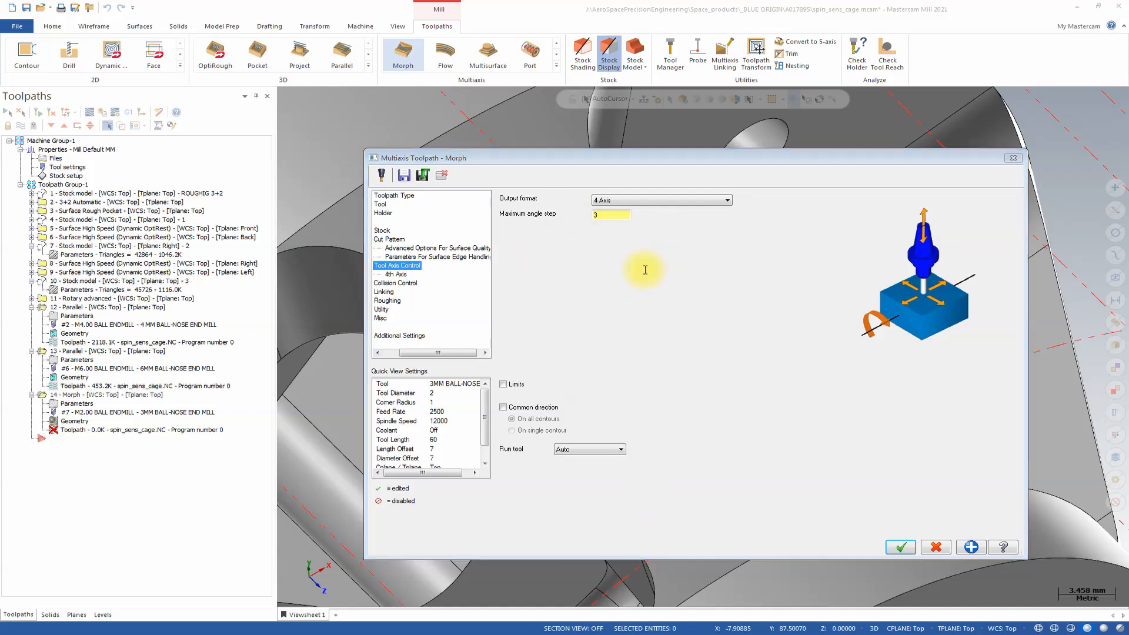
{"action": "left_click_drag", "start_coordinate": [441, 353], "coordinate": [426, 352]}
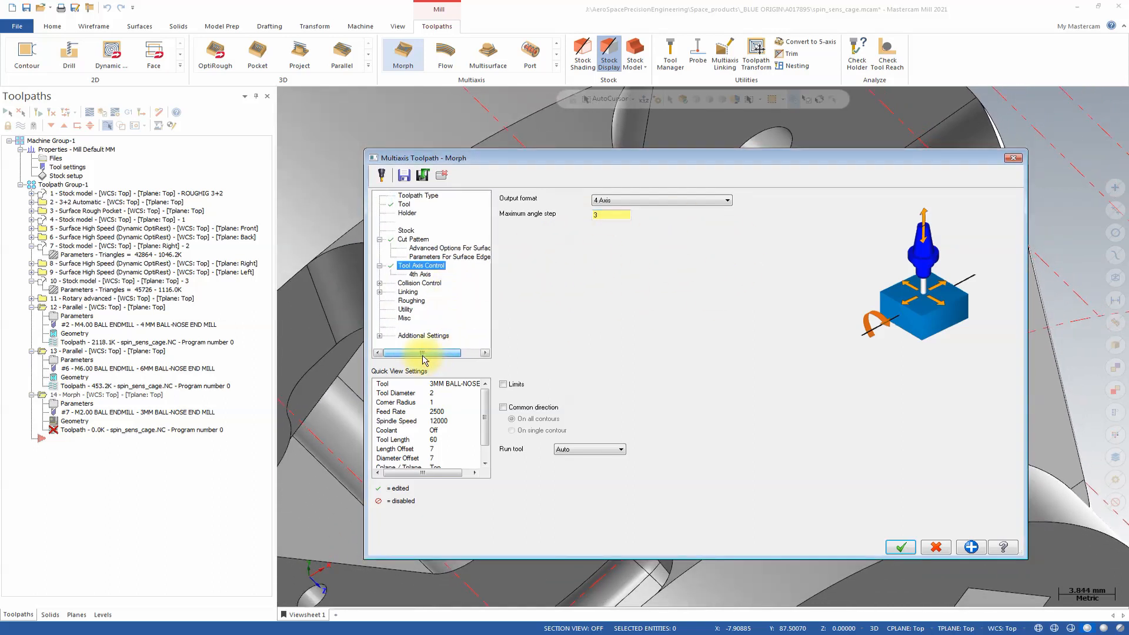
Enable check surfaces for the first collision check and select the strut's outer face surrounding the slot as check geometry.
{"action": "left_click", "coordinate": [420, 283]}
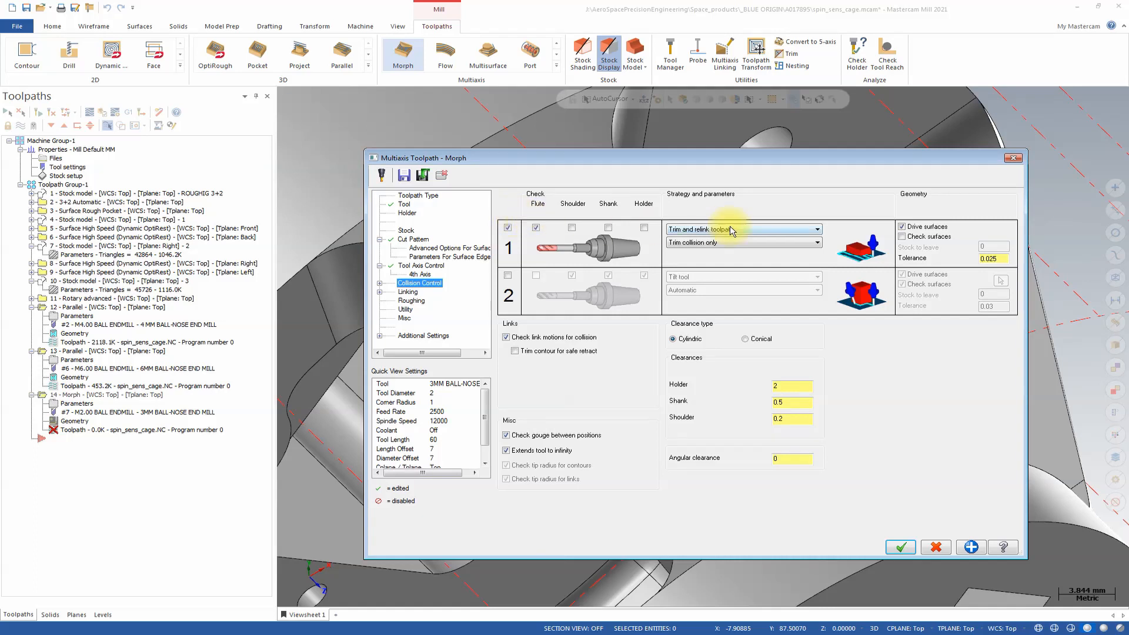
{"action": "left_click", "coordinate": [902, 236]}
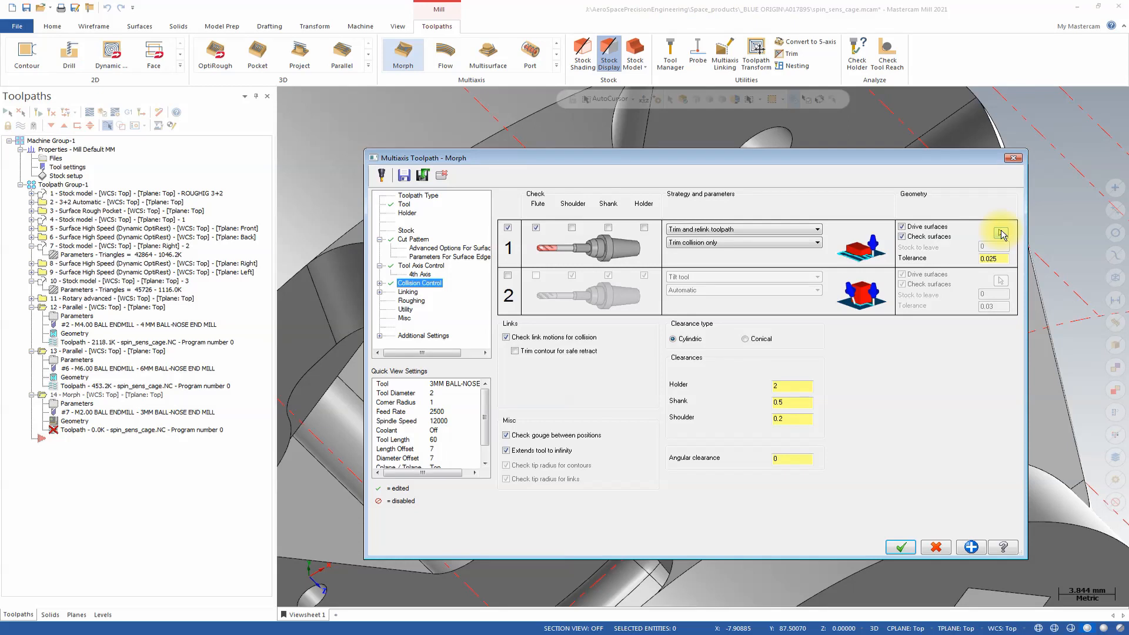
{"action": "left_click", "coordinate": [1001, 234]}
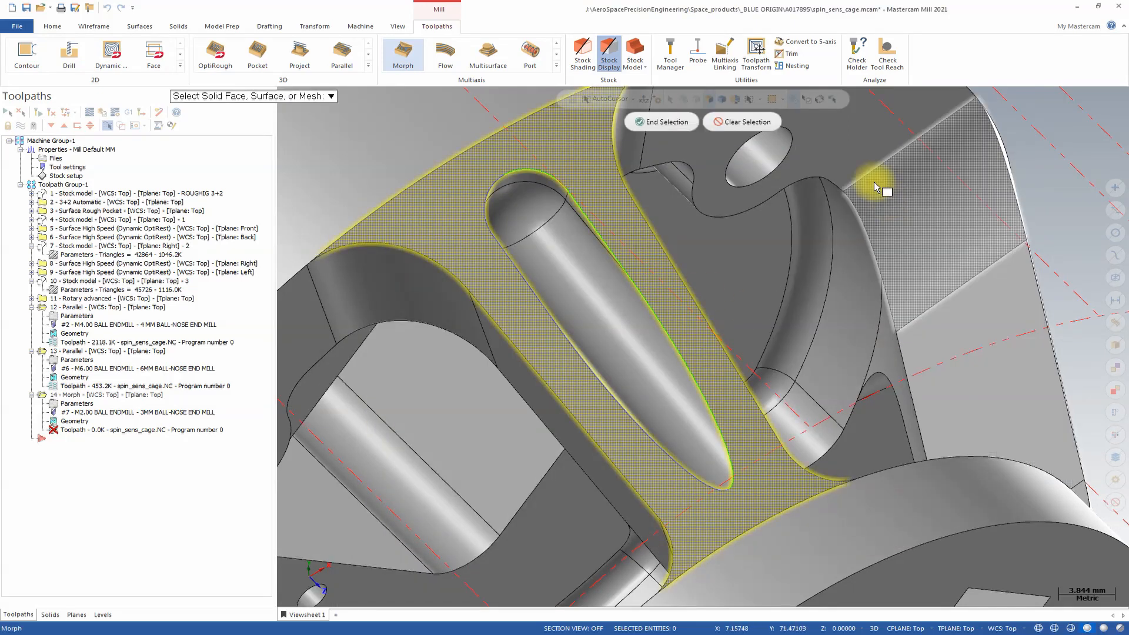
{"action": "left_click", "coordinate": [650, 122]}
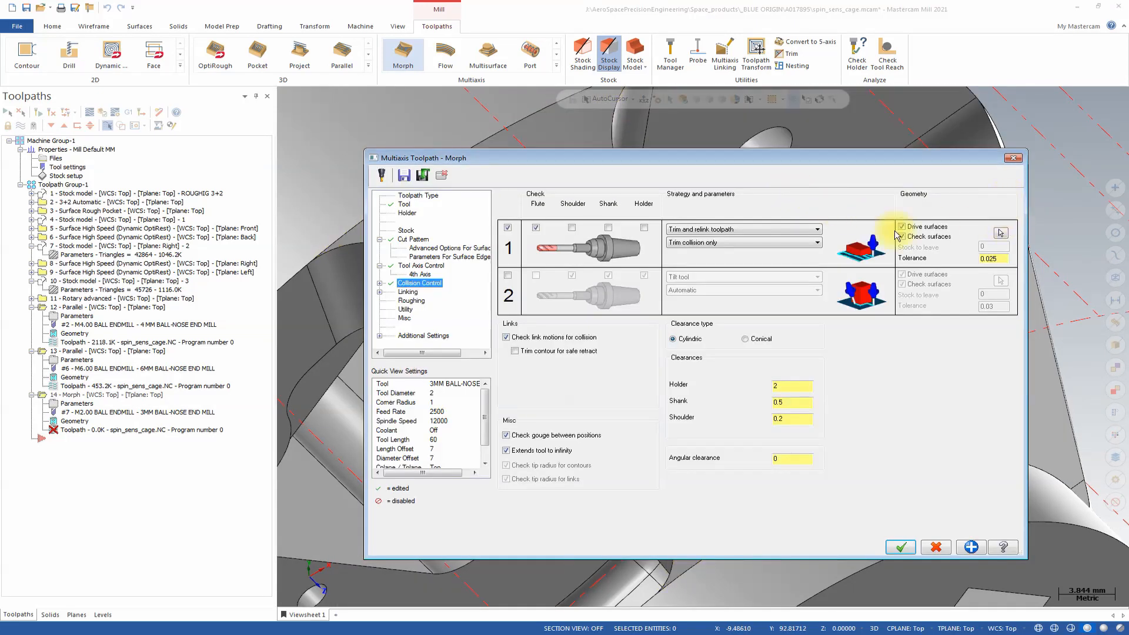
Set the default links for both small gaps and large gaps to Direct.
{"action": "left_click", "coordinate": [408, 292]}
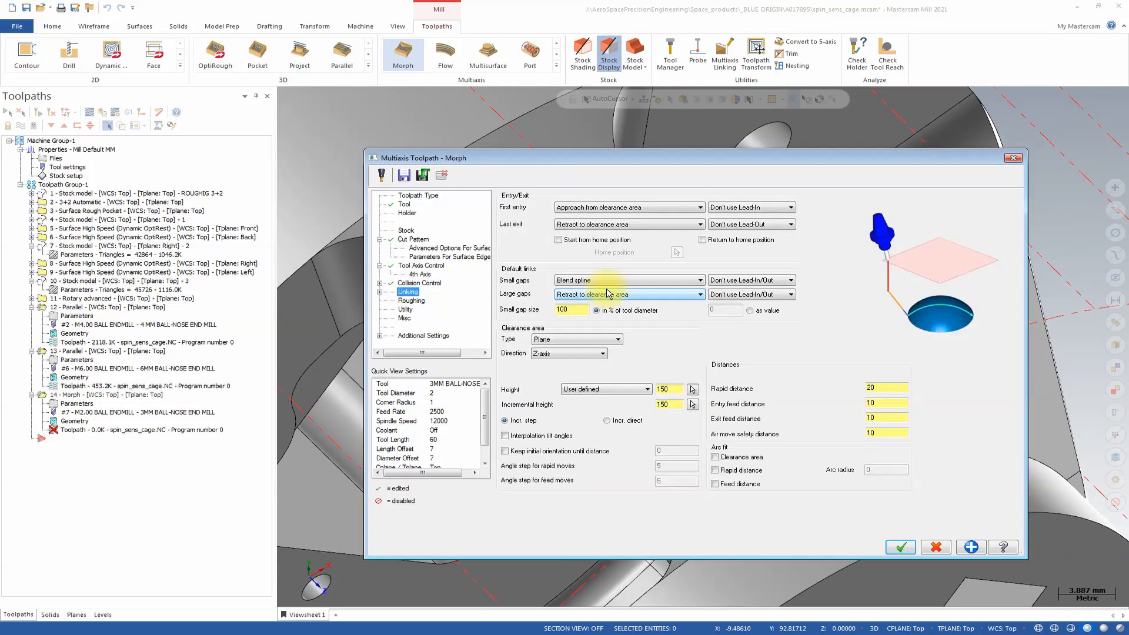
{"action": "left_click", "coordinate": [645, 282]}
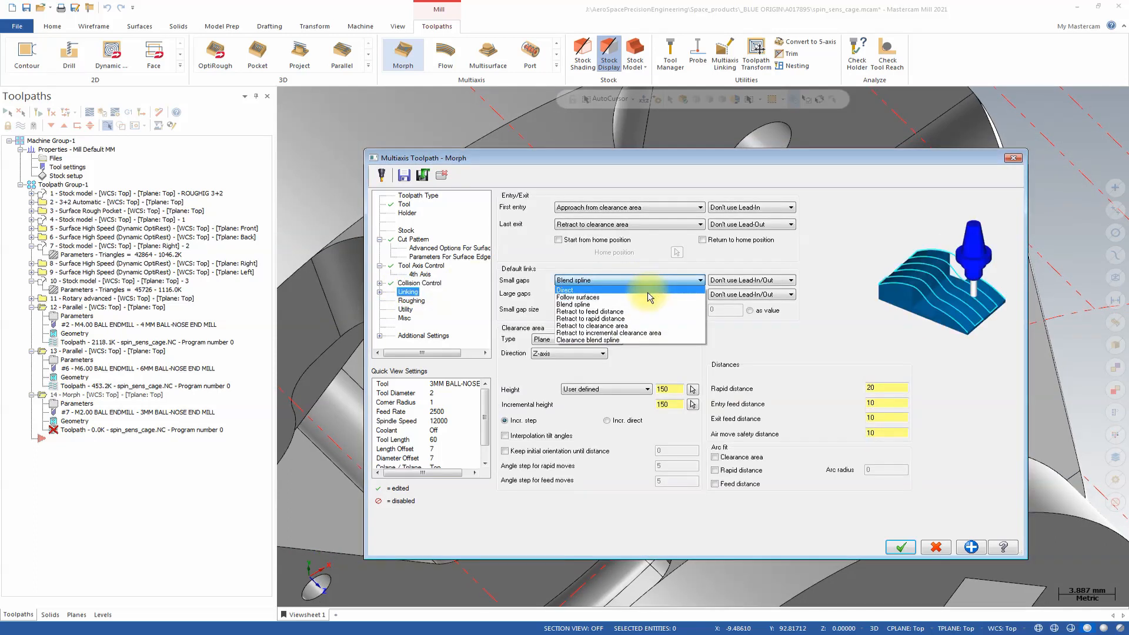
{"action": "left_click", "coordinate": [645, 290]}
{"action": "left_click", "coordinate": [675, 299]}
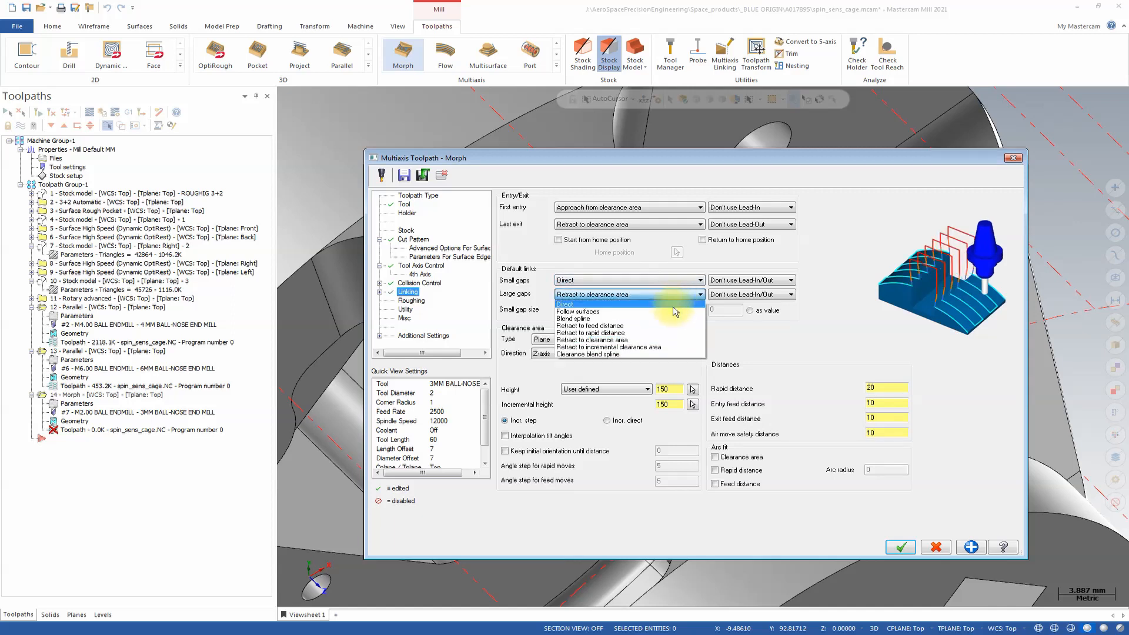
{"action": "left_click", "coordinate": [652, 305]}
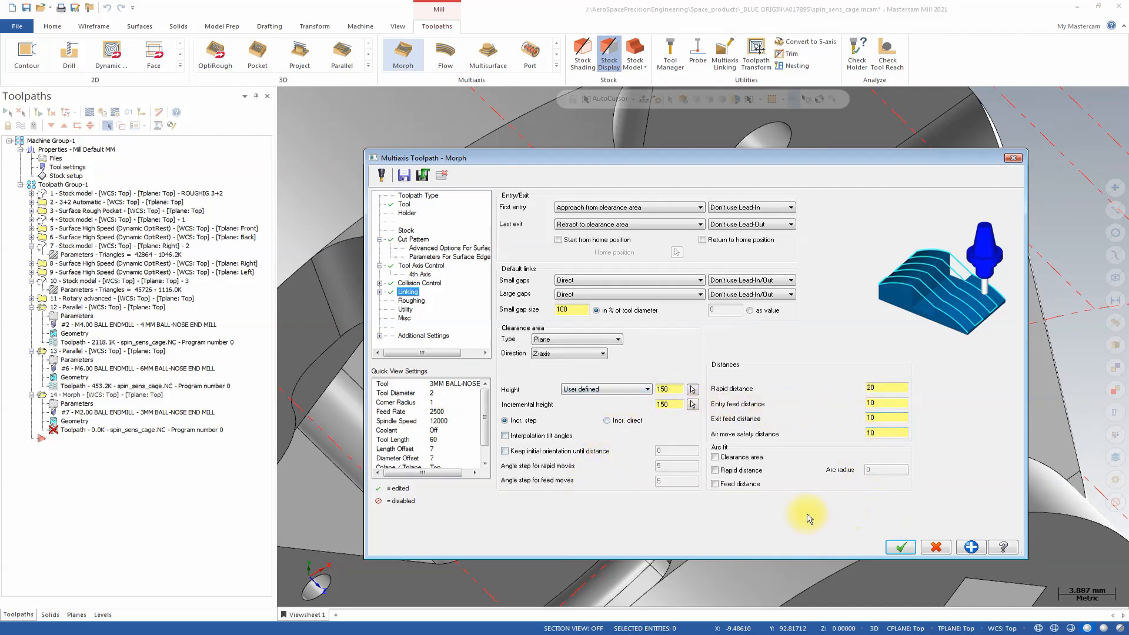
Set the Morph toolpath's clearance area height and incremental height to 50 mm.
{"action": "left_click", "coordinate": [669, 388]}
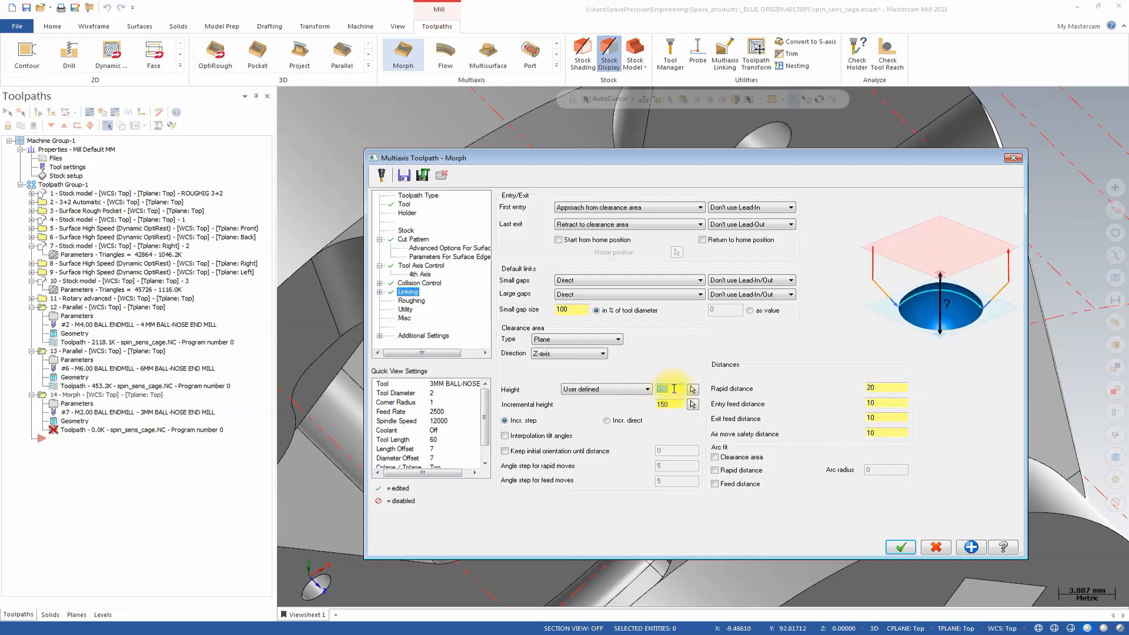
{"action": "key", "text": "Tab"}
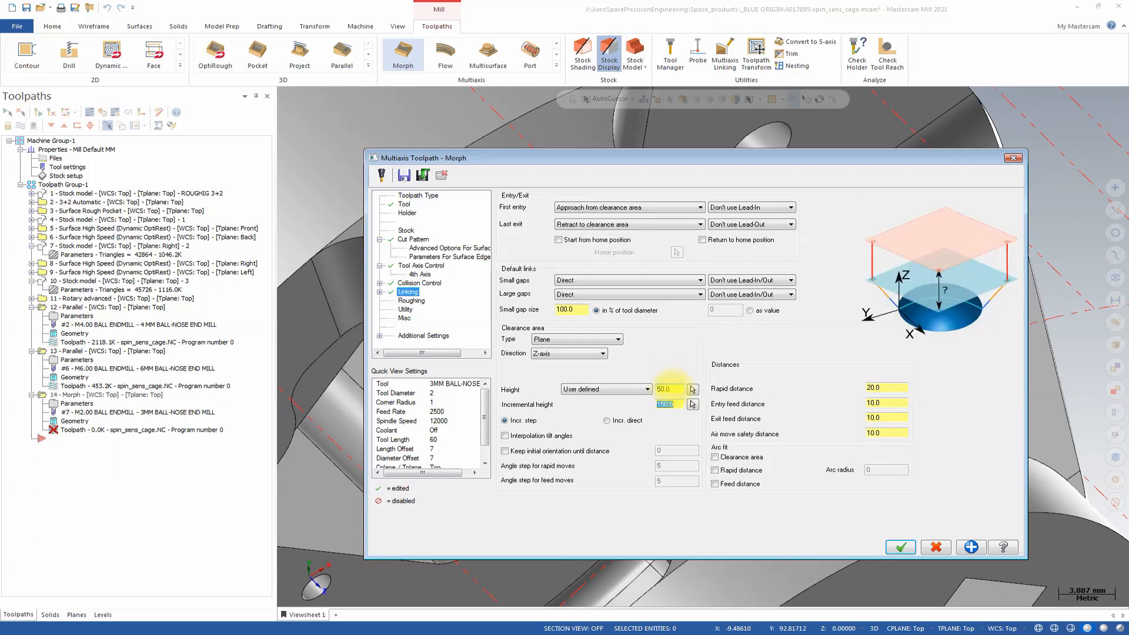
Enable depth cuts with 4 roughing passes at 1 mm spacing and generate the Morph toolpath on the strut slot.
{"action": "left_click", "coordinate": [411, 301]}
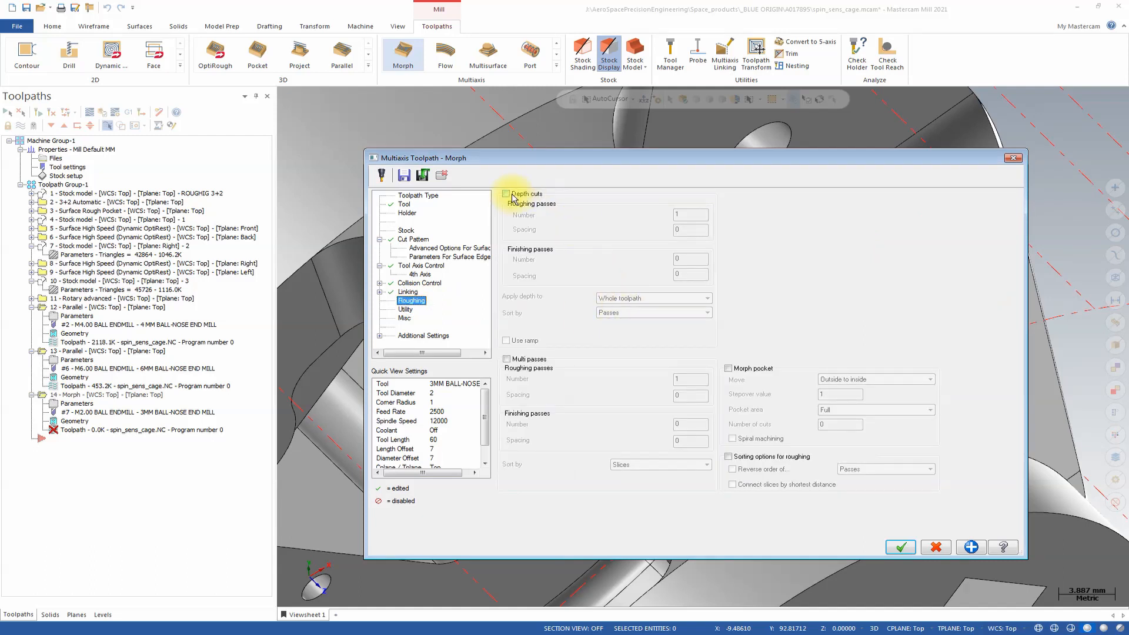
{"action": "left_click", "coordinate": [509, 195]}
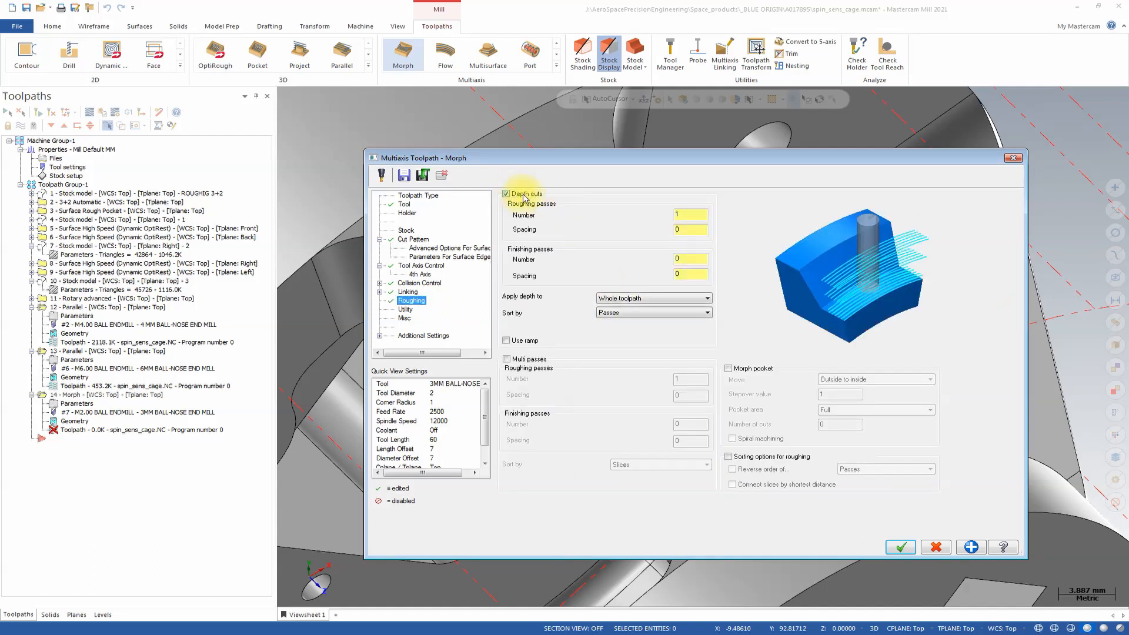
{"action": "double_click", "coordinate": [689, 215]}
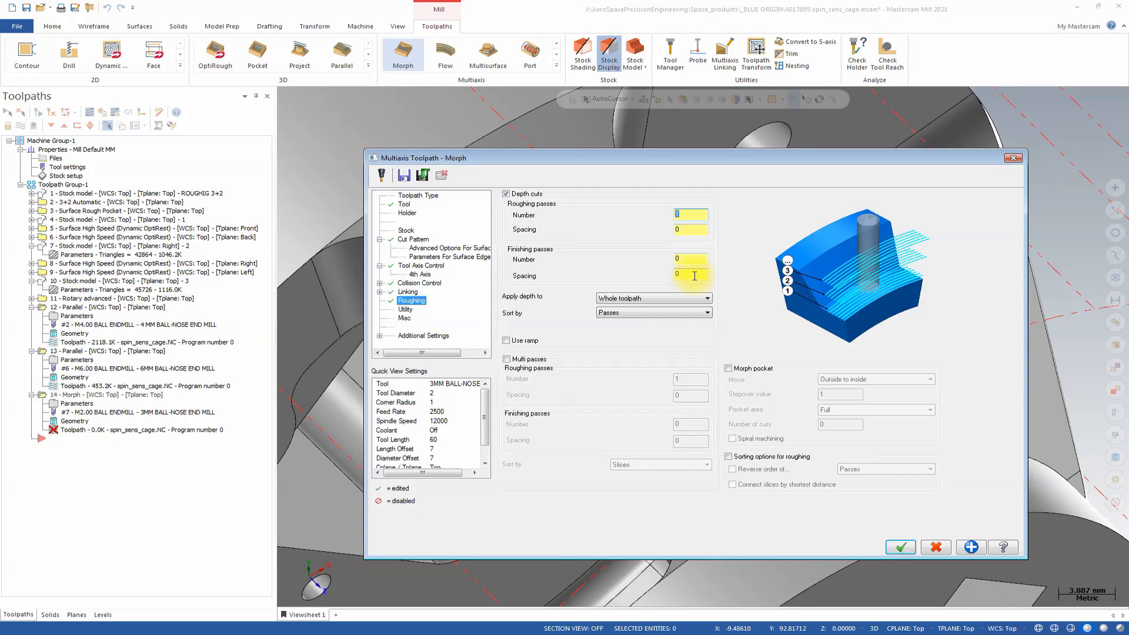
{"action": "double_click", "coordinate": [695, 231]}
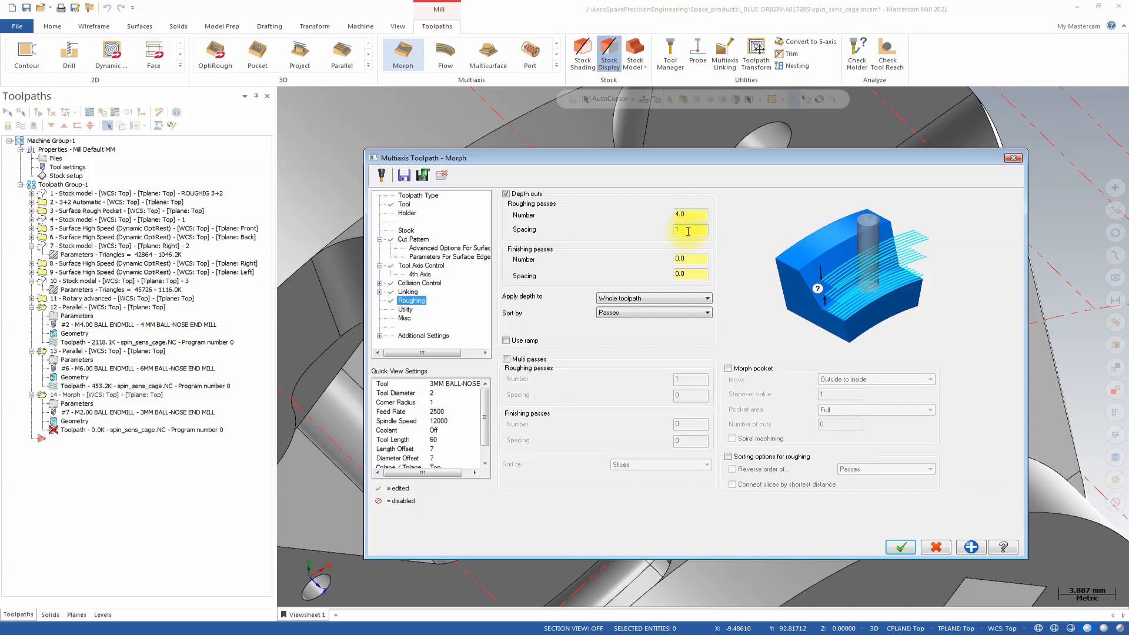
{"action": "type", "text": "10"}
{"action": "left_click", "coordinate": [697, 230]}
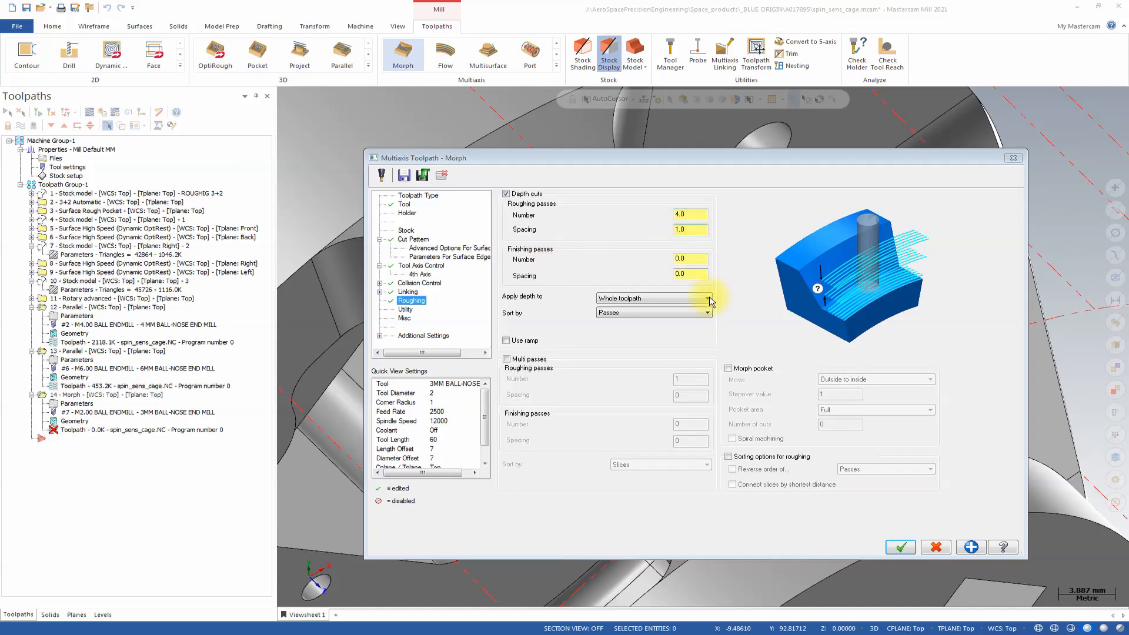
{"action": "left_click", "coordinate": [411, 322]}
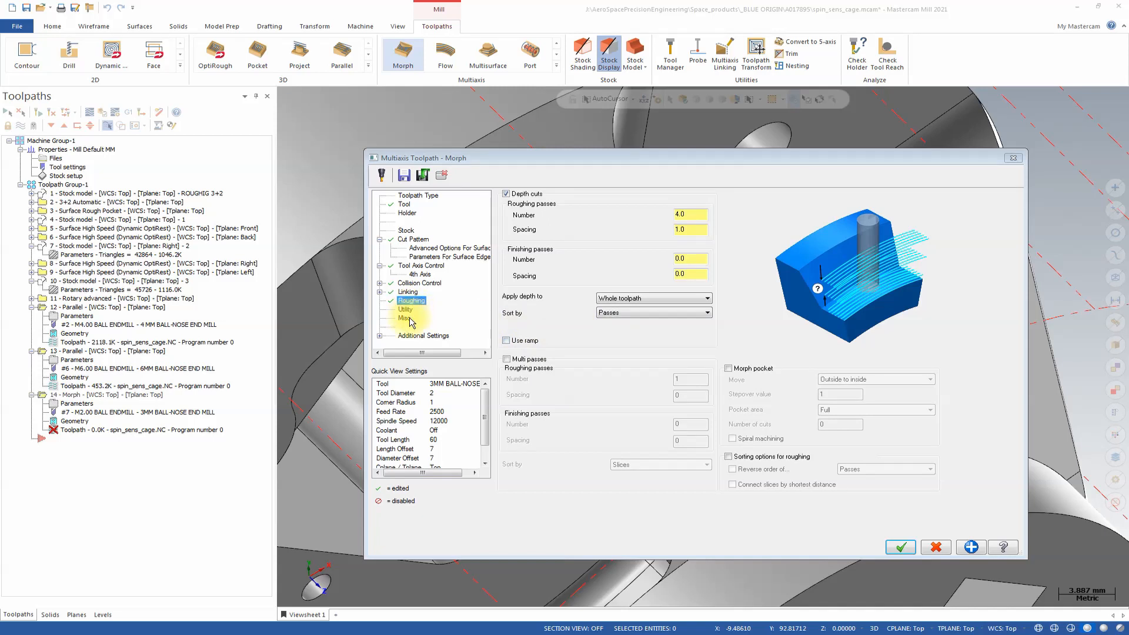
{"action": "left_click", "coordinate": [886, 547]}
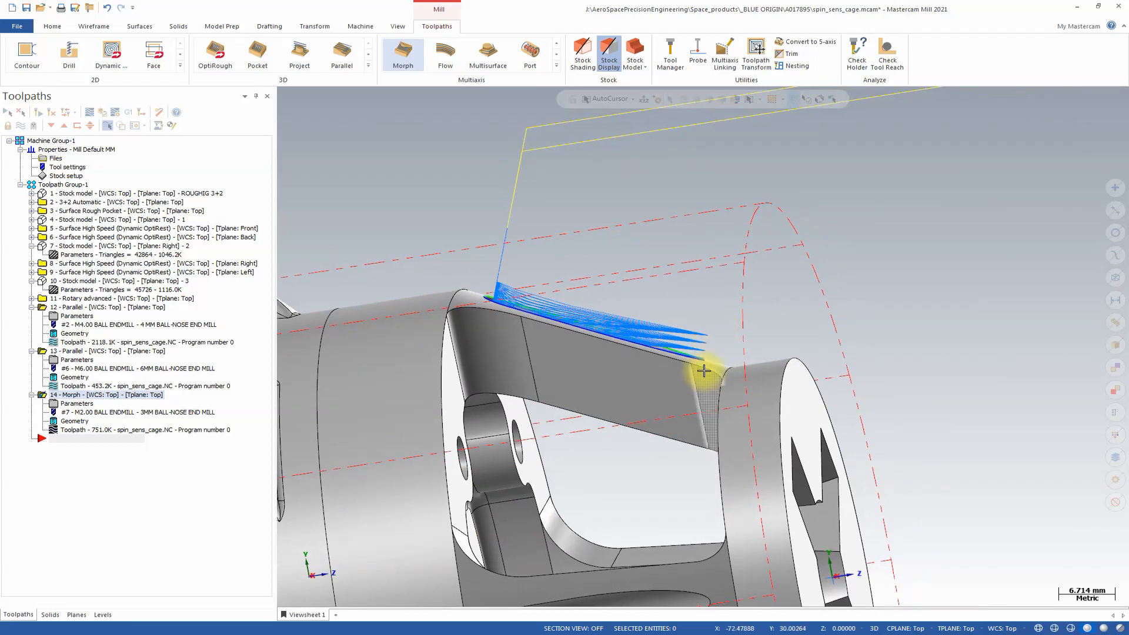
{"action": "mouse_move", "coordinate": [704, 371]}
{"action": "middle_mouse_down"}
{"action": "mouse_move", "coordinate": [744, 389]}
{"action": "mouse_move", "coordinate": [676, 389]}
{"action": "mouse_move", "coordinate": [698, 363]}
{"action": "middle_mouse_up"}
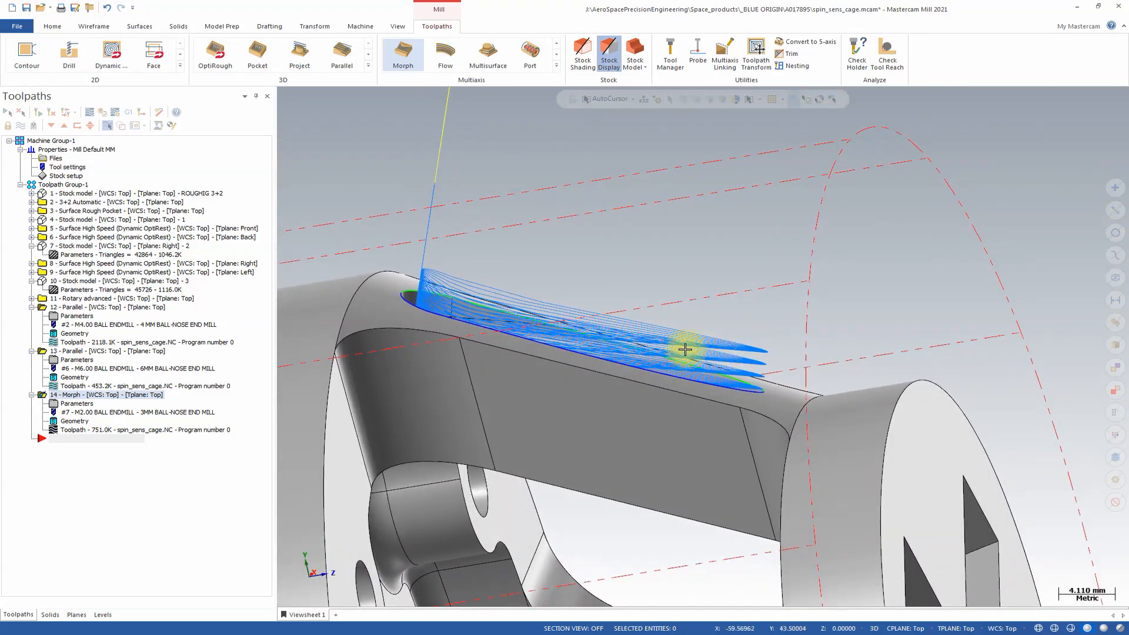
Enable stock trimming for the Morph toolpath using stock model 3 and regenerate the operation.
{"action": "left_click", "coordinate": [67, 404]}
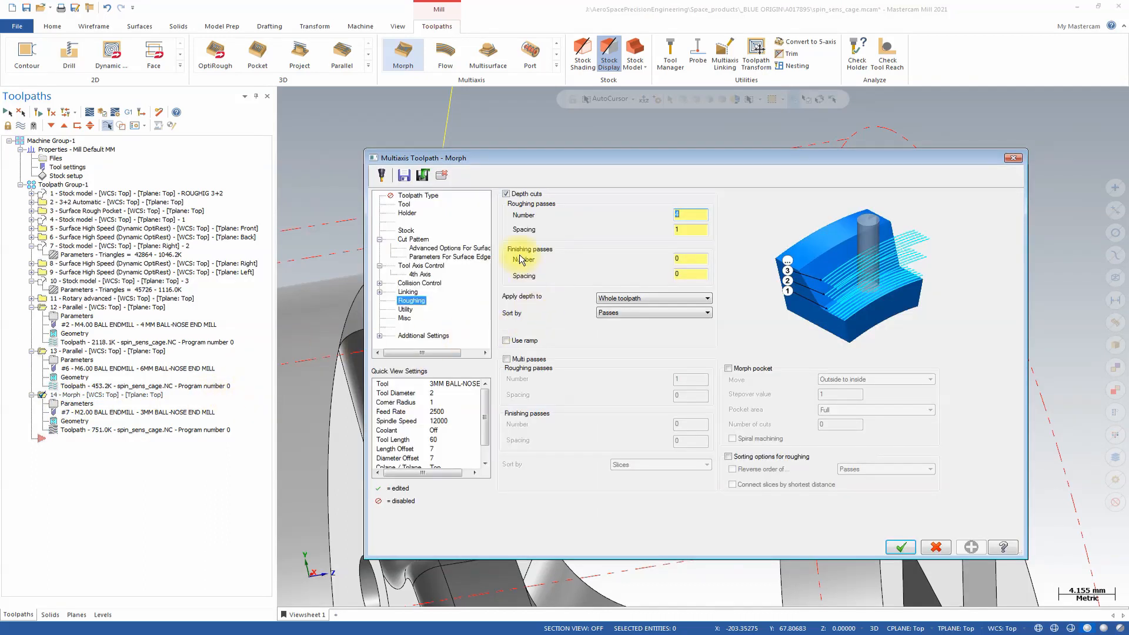
{"action": "left_click", "coordinate": [406, 229]}
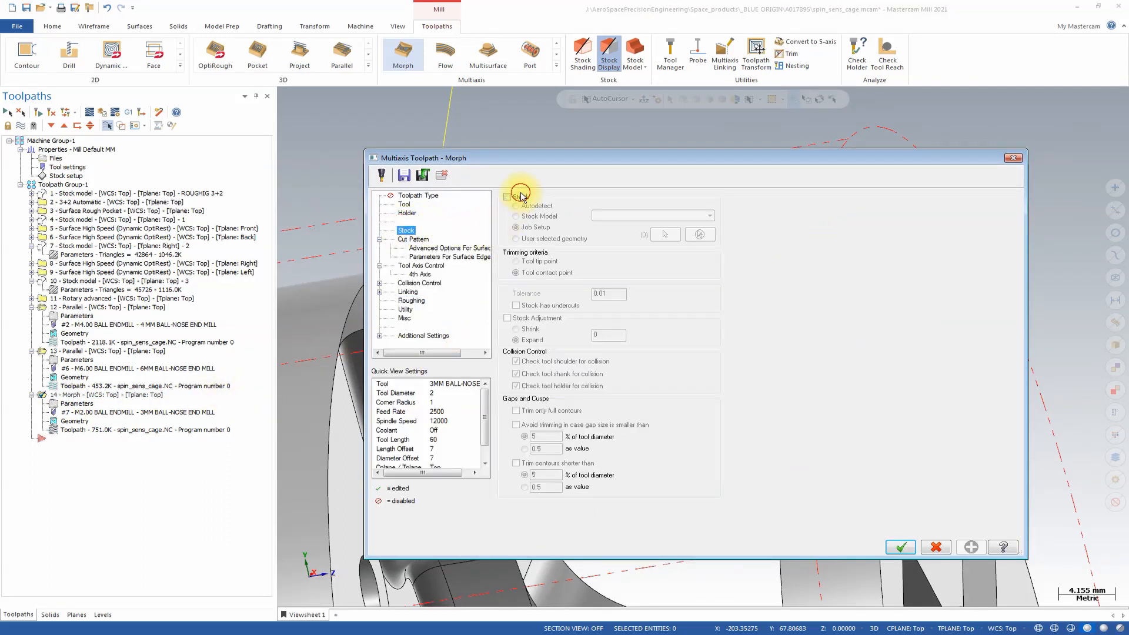
{"action": "left_click", "coordinate": [521, 197]}
{"action": "left_click", "coordinate": [516, 215]}
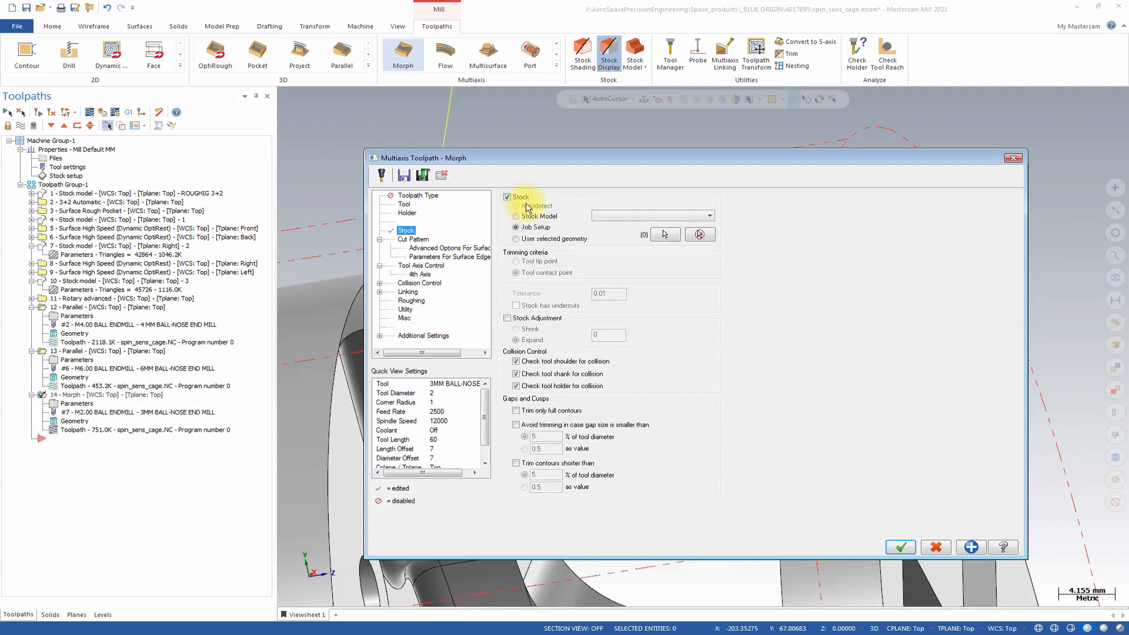
{"action": "left_click", "coordinate": [612, 216]}
{"action": "left_click", "coordinate": [618, 245]}
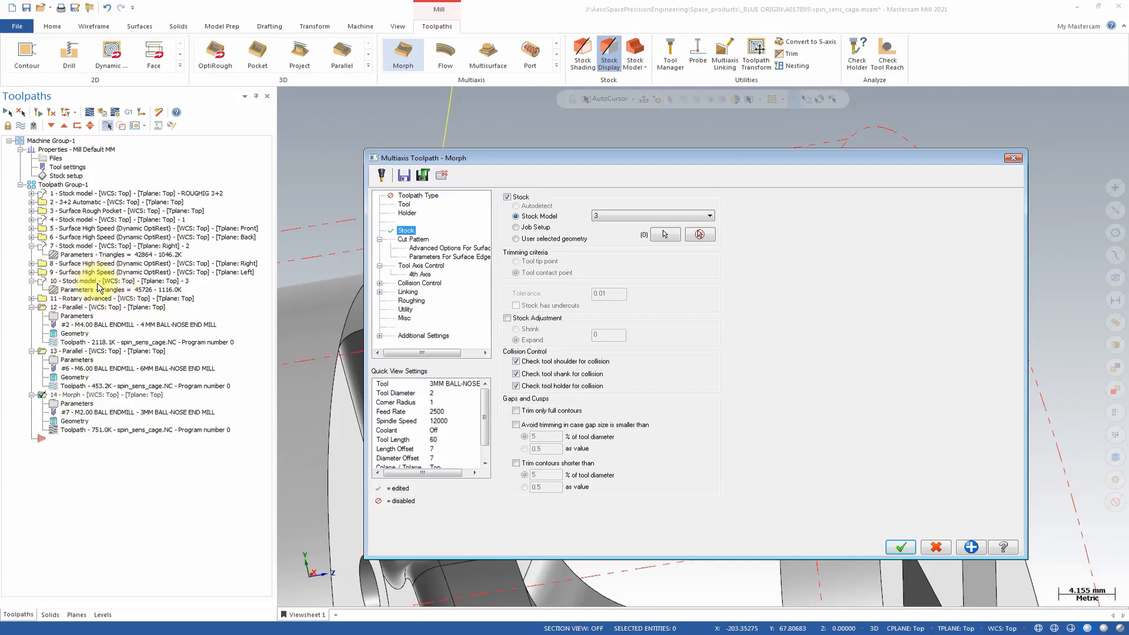
{"action": "left_click", "coordinate": [900, 547]}
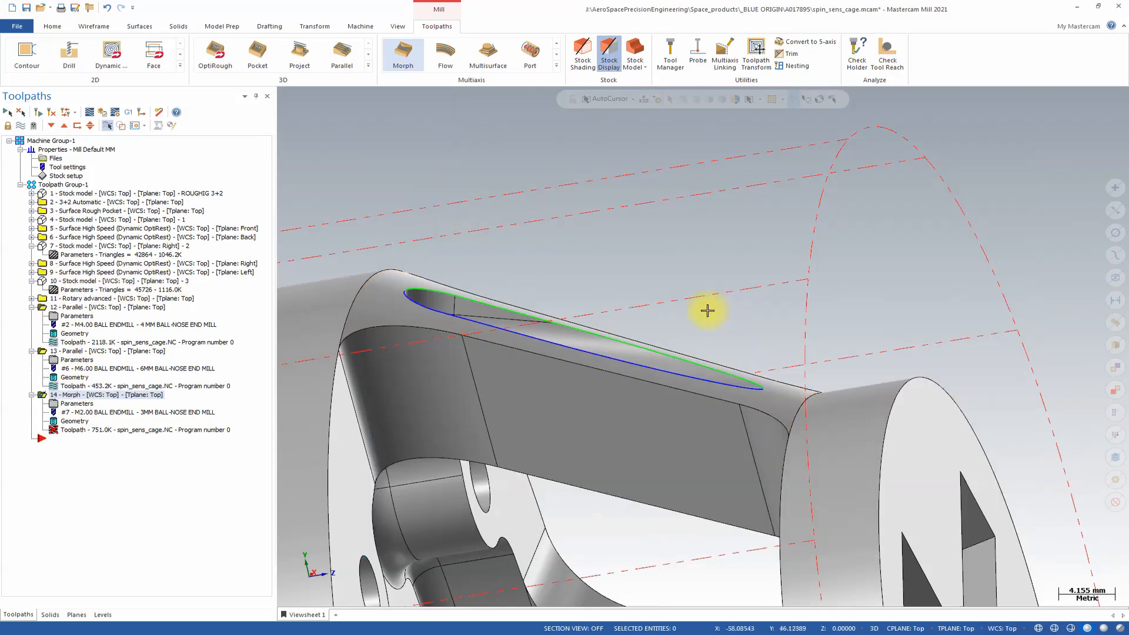
{"action": "left_click", "coordinate": [39, 111]}
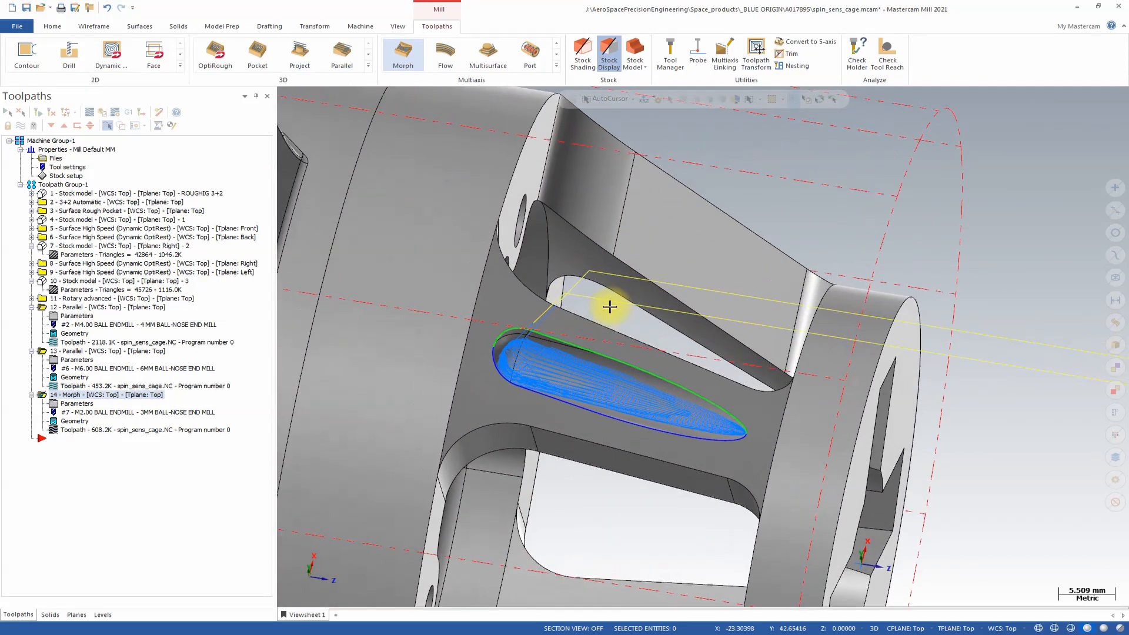
Rotate the Morph toolpath around the Z-axis in 4 steps of 90 degrees, sorted by complete toolpath, and regenerate it.
{"action": "left_click", "coordinate": [72, 404]}
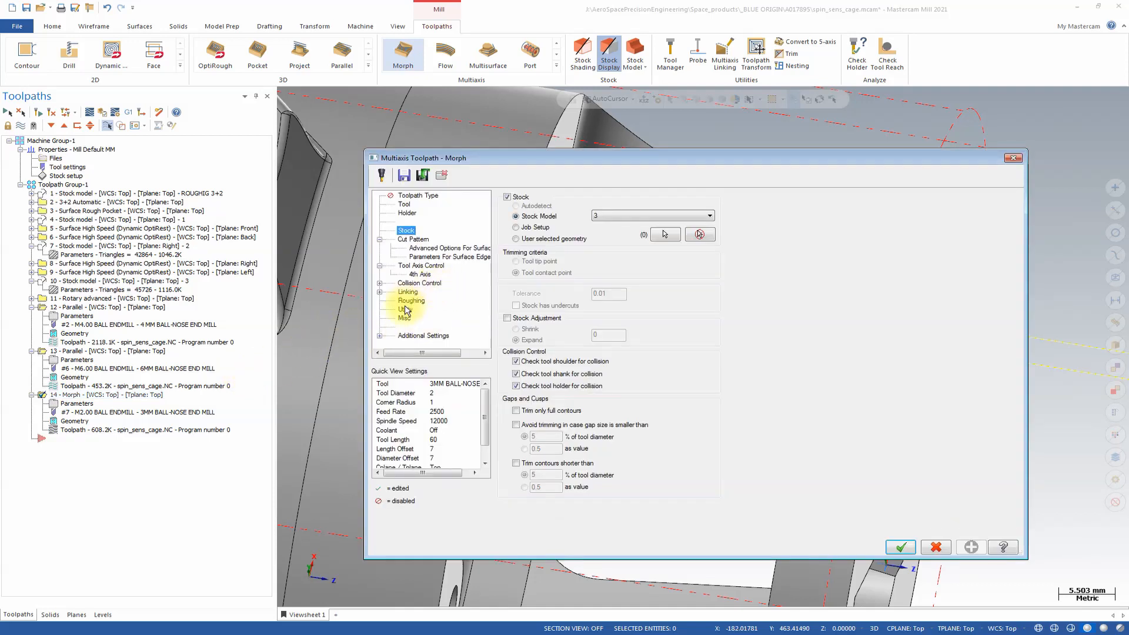
{"action": "left_click", "coordinate": [404, 310]}
{"action": "left_click", "coordinate": [529, 273]}
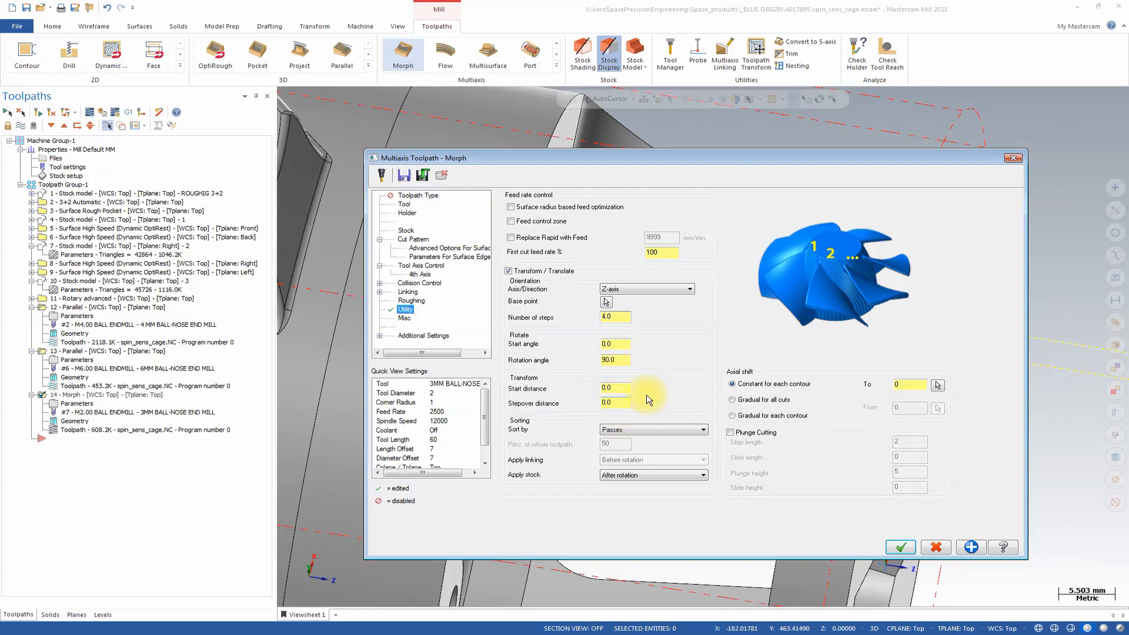
{"action": "left_click", "coordinate": [675, 435]}
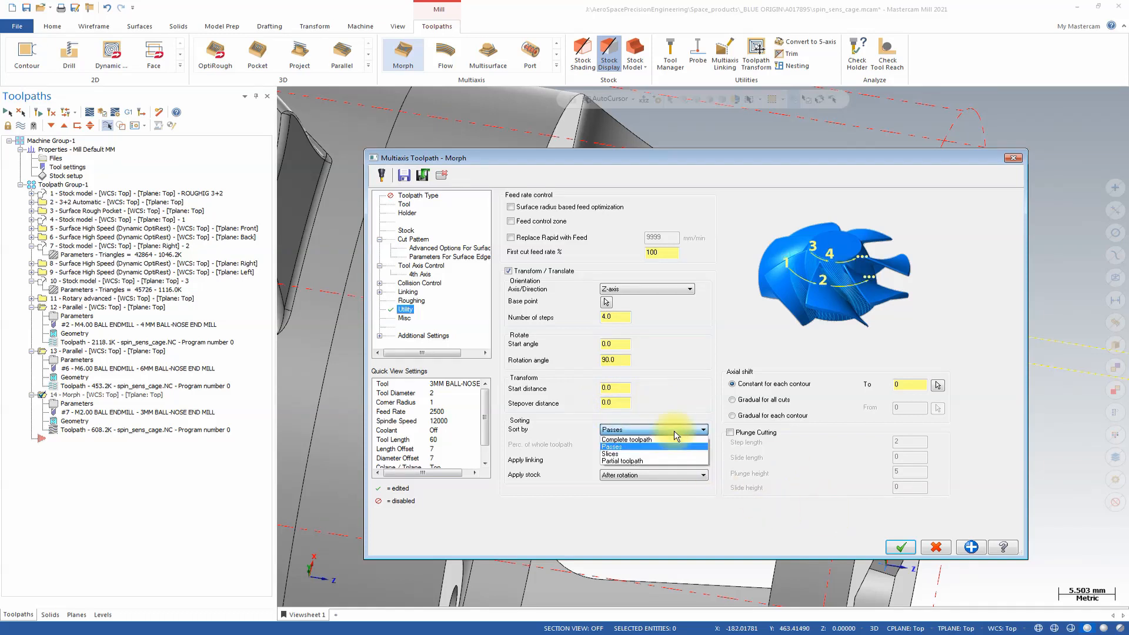
{"action": "left_click", "coordinate": [631, 440]}
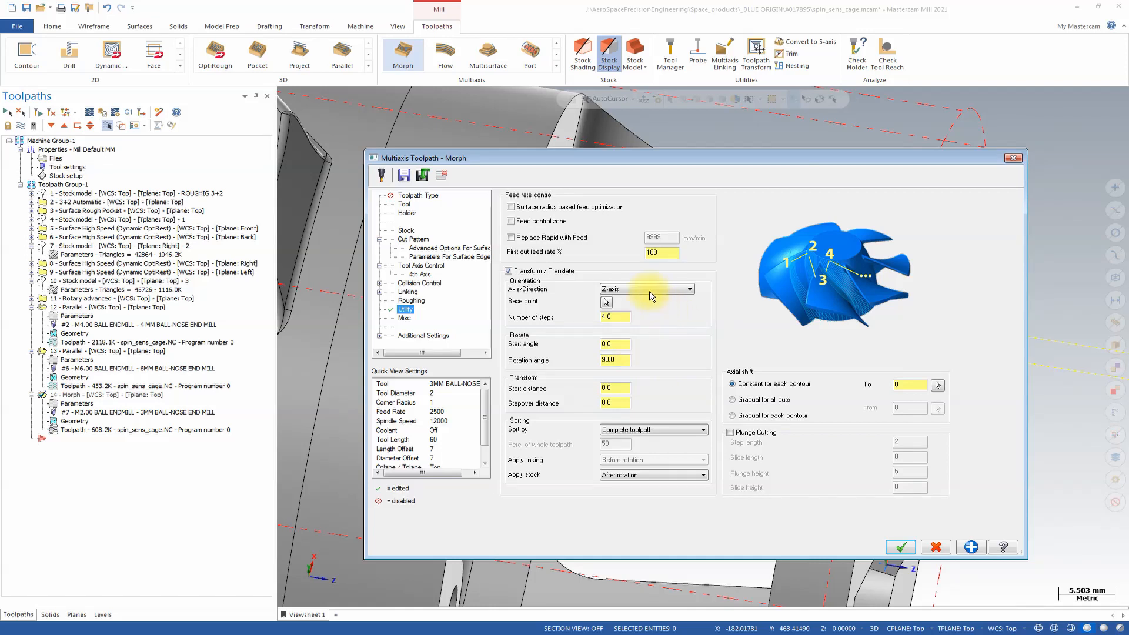
{"action": "left_click", "coordinate": [911, 547]}
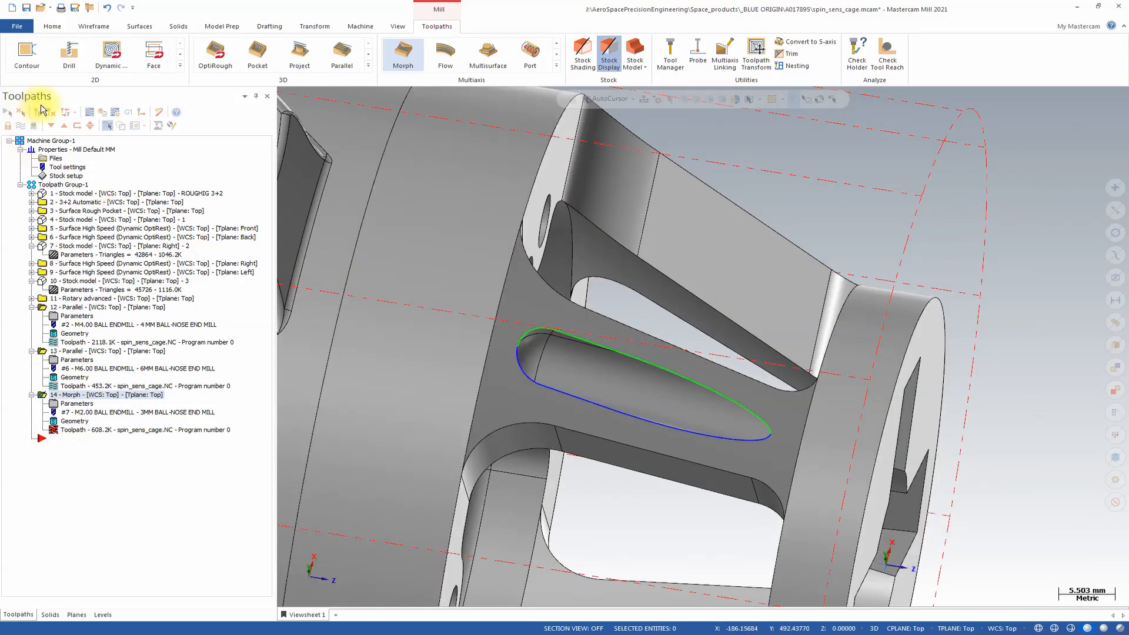
{"action": "left_click", "coordinate": [39, 113]}
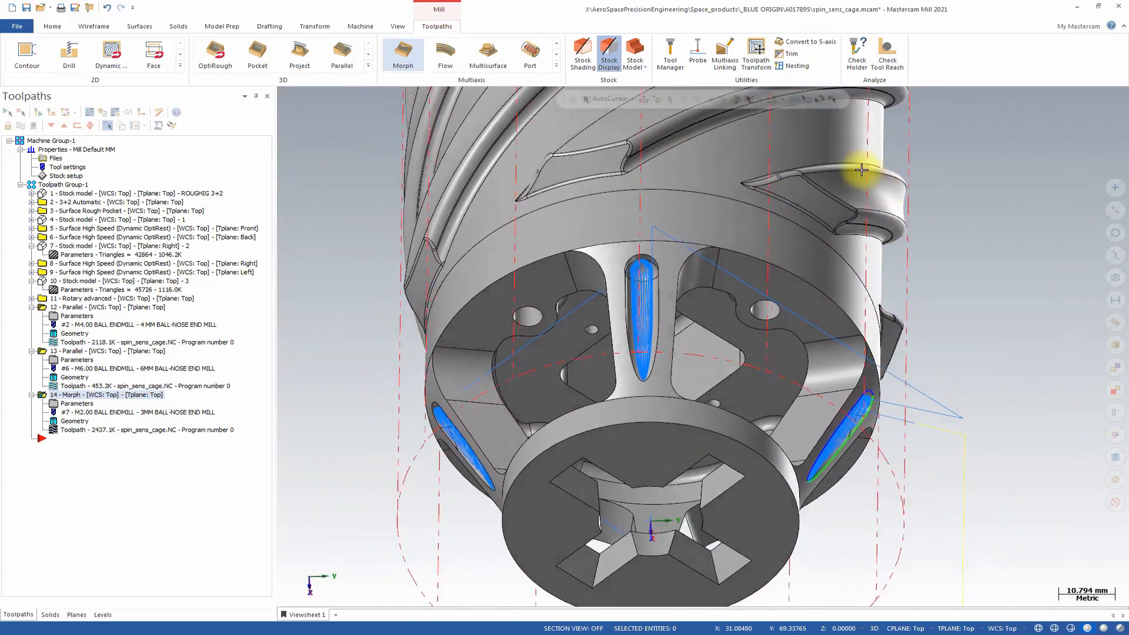
Set the Morph toolpath's large gap link to Retract to clearance area and regenerate the operation.
{"action": "left_click", "coordinate": [78, 405]}
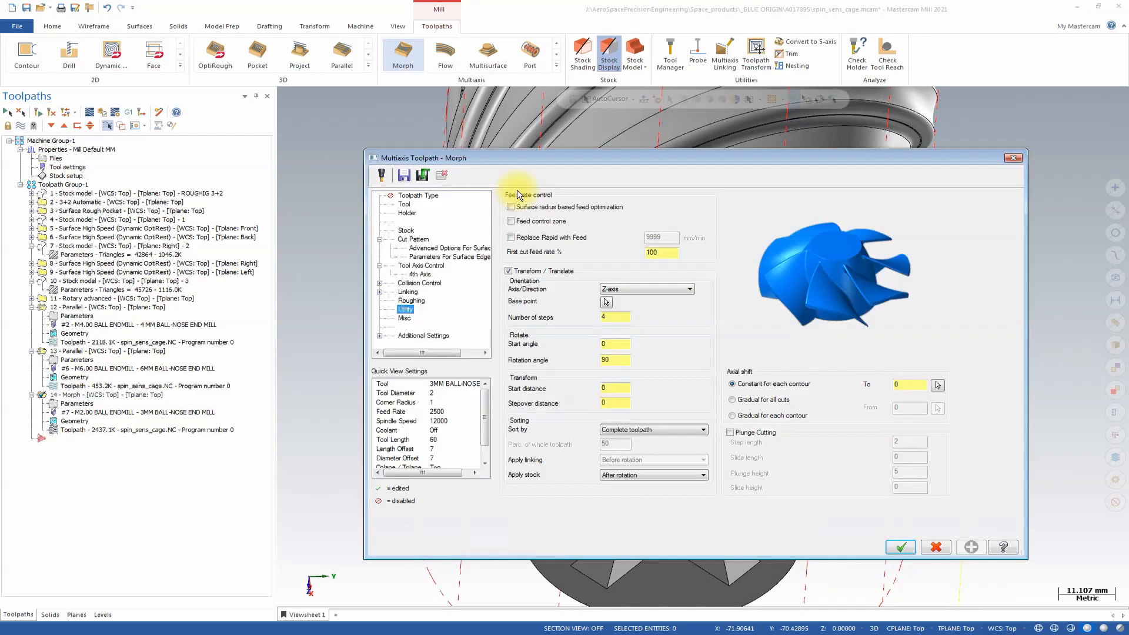
{"action": "left_click", "coordinate": [408, 292]}
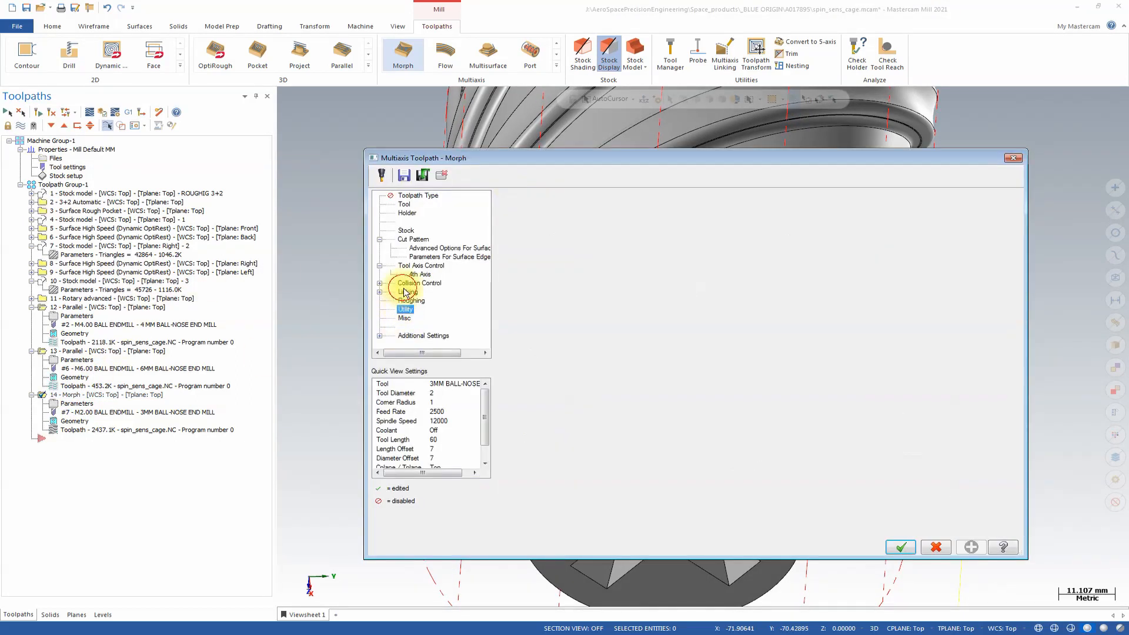
{"action": "left_click", "coordinate": [699, 295]}
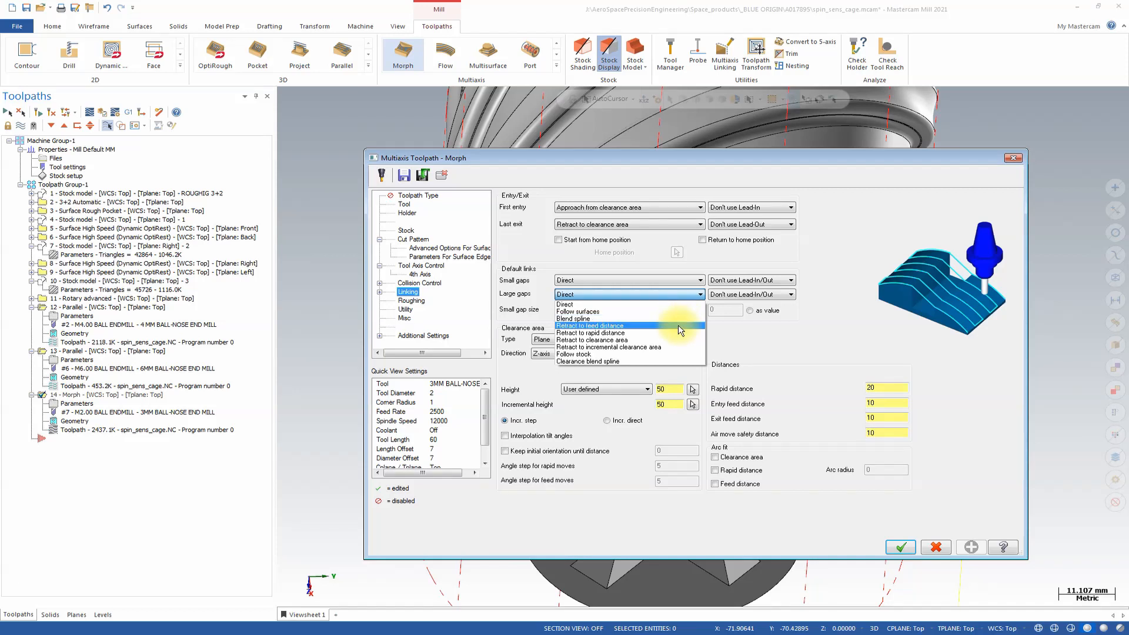
{"action": "left_click", "coordinate": [678, 339]}
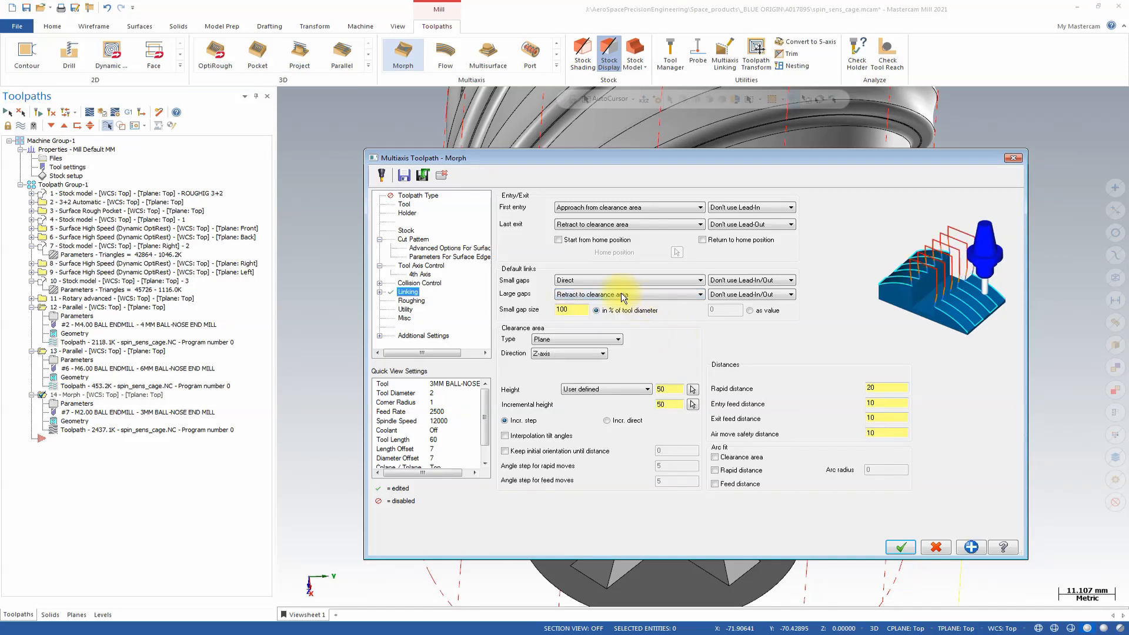
{"action": "left_click", "coordinate": [900, 547]}
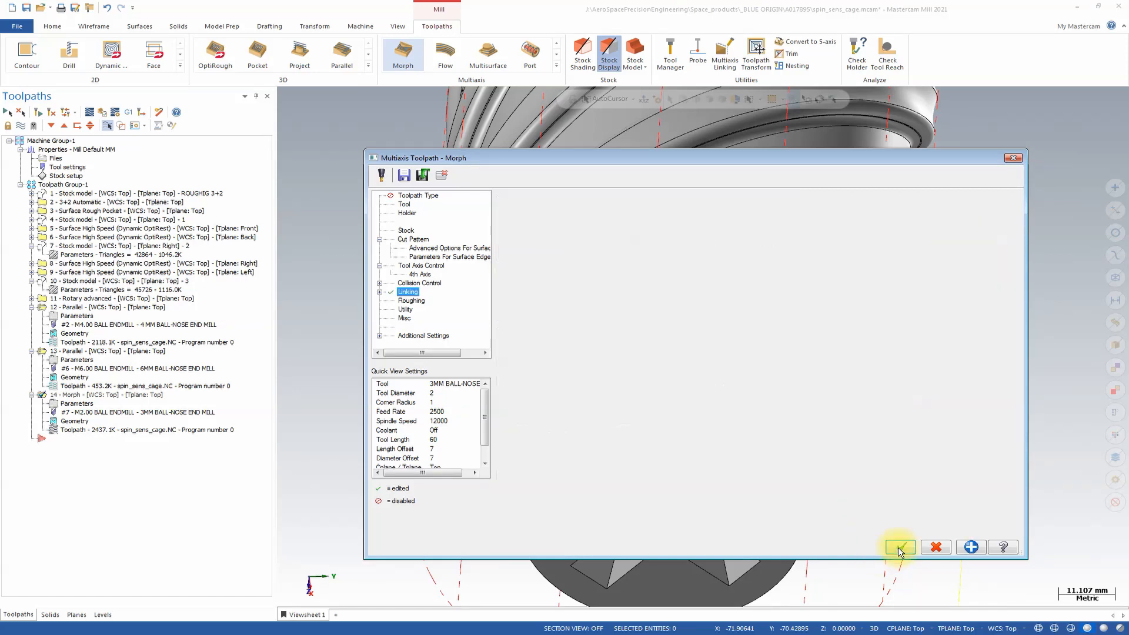
{"action": "left_click", "coordinate": [44, 116]}
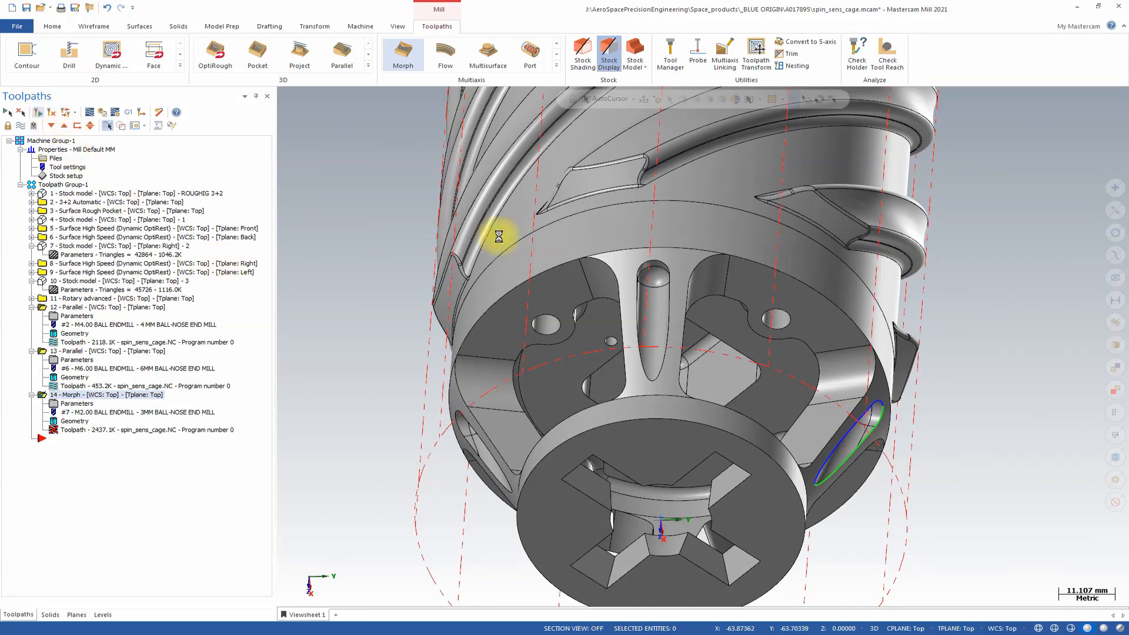
{"action": "middle_click_drag", "start_coordinate": [1038, 205], "coordinate": [1012, 239]}
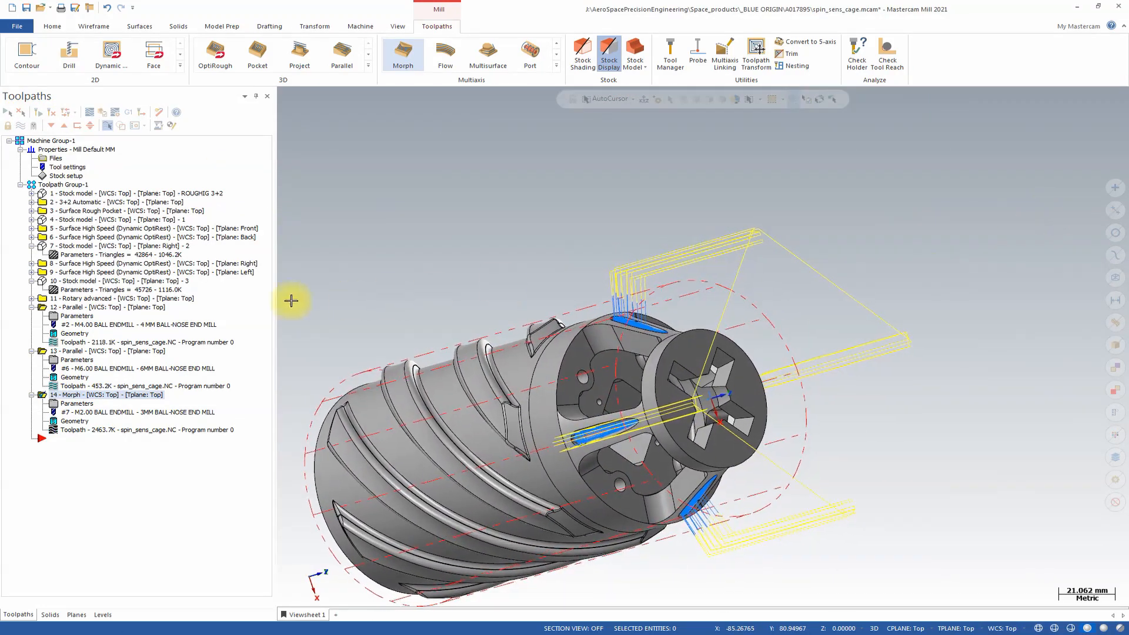
Set the clearance plane direction to Auto and the small gap size to a value of 20 mm, and regenerate the Morph toolpath.
{"action": "left_click", "coordinate": [79, 403]}
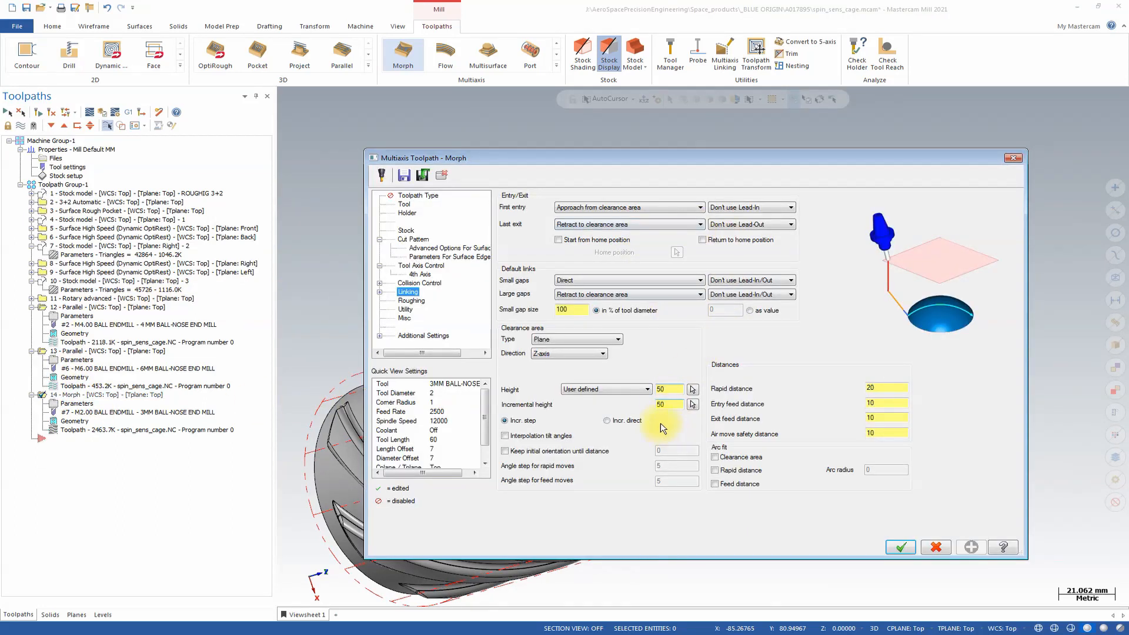
{"action": "left_click", "coordinate": [565, 354]}
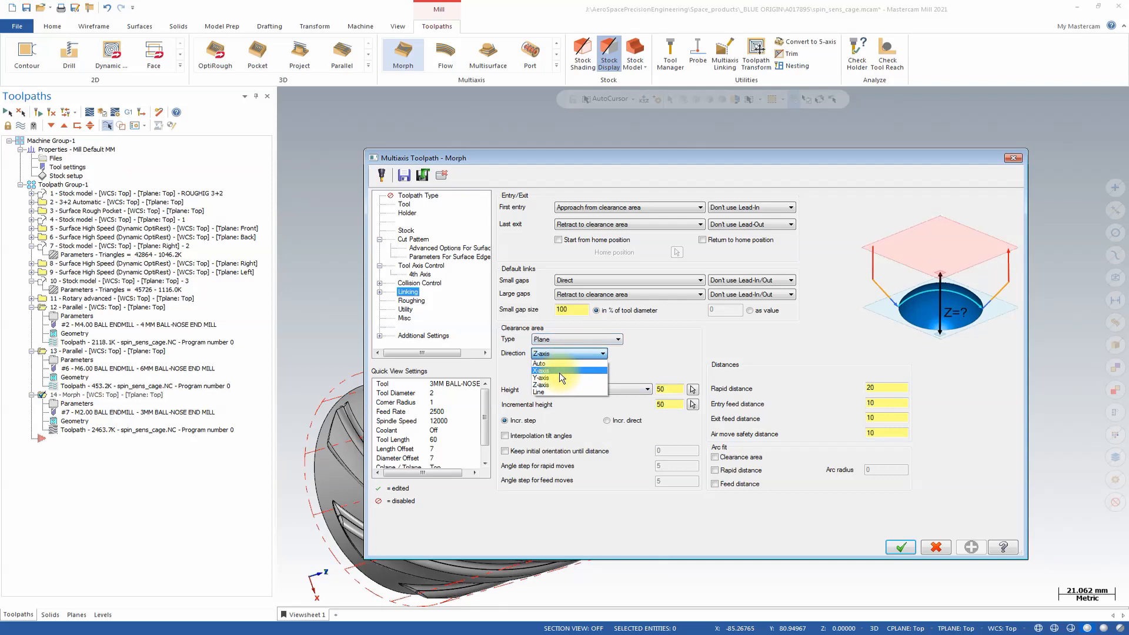
{"action": "left_click", "coordinate": [566, 364]}
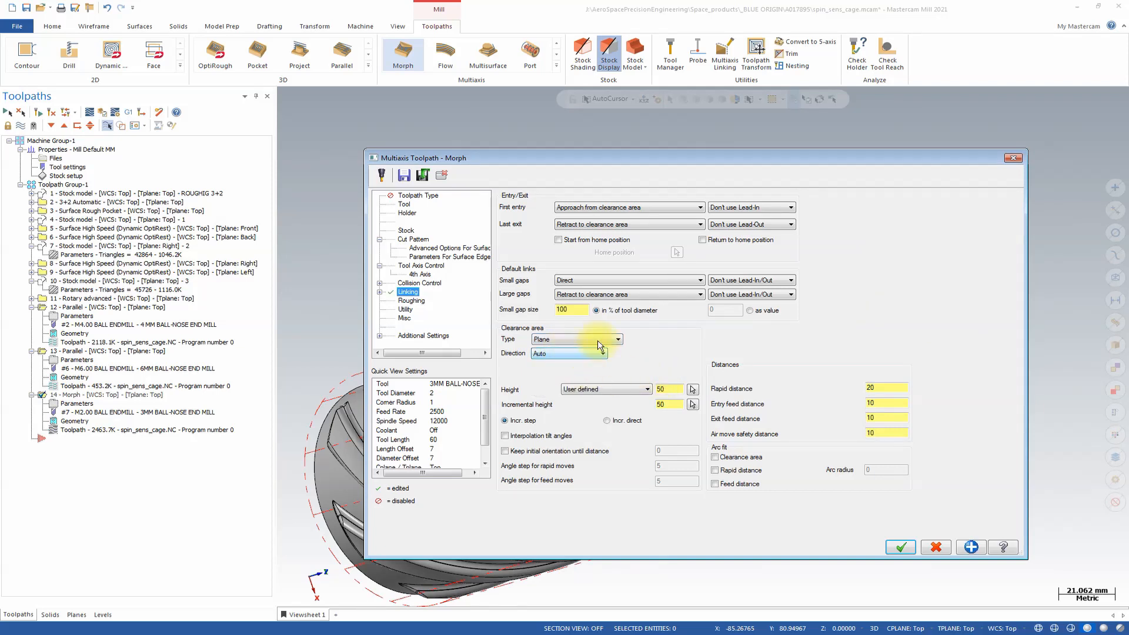
{"action": "left_click", "coordinate": [749, 310]}
{"action": "left_click", "coordinate": [731, 308]}
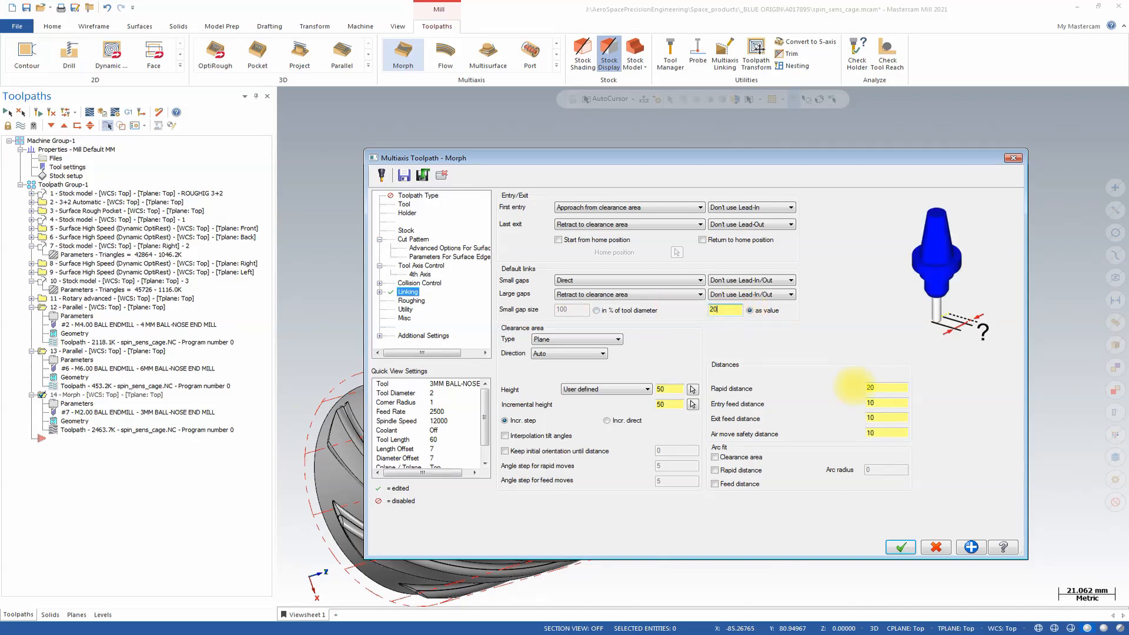
{"action": "left_click", "coordinate": [889, 548]}
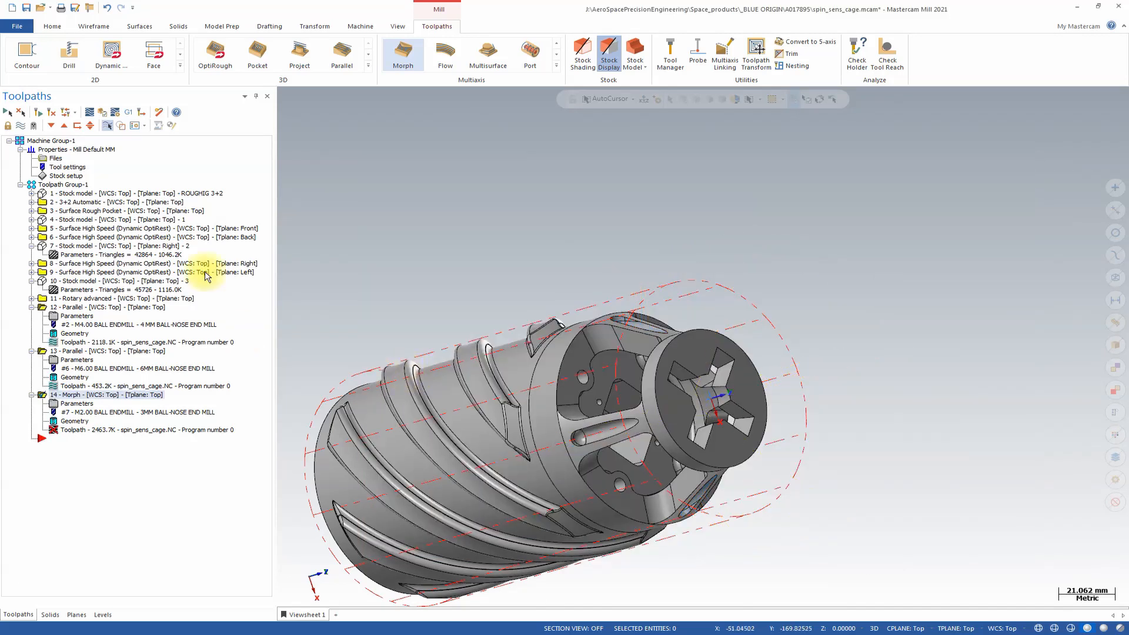
{"action": "left_click", "coordinate": [42, 114]}
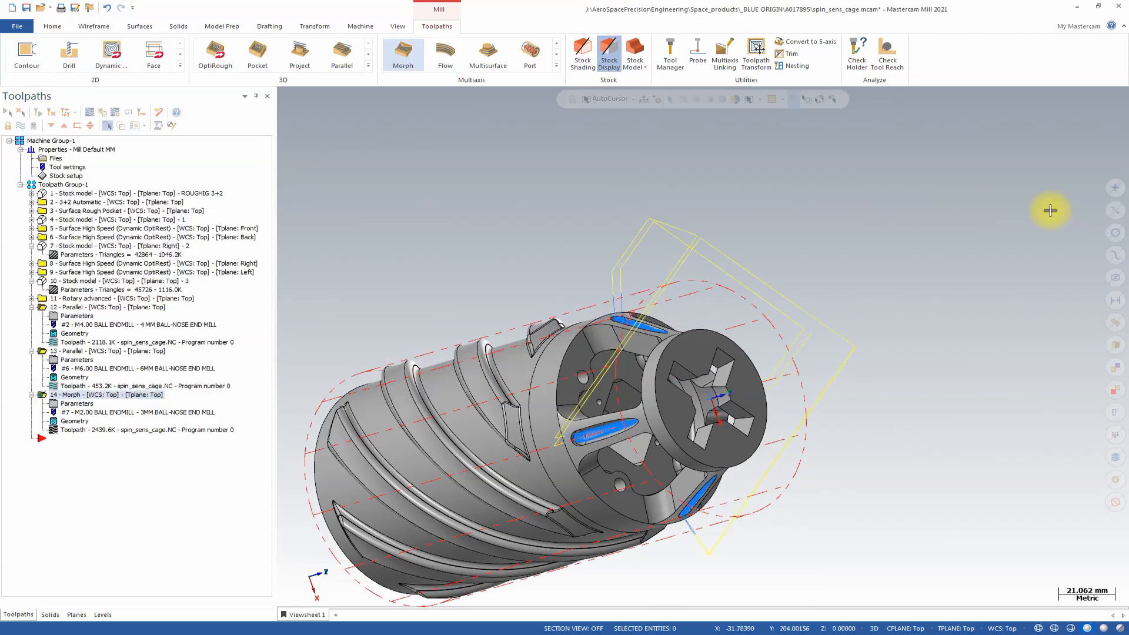
Set the Morph toolpath's clearance area to Cylinder with the direction along the Z-axis, and regenerate the operation.
{"action": "middle_click_drag", "start_coordinate": [1048, 210], "coordinate": [1012, 211]}
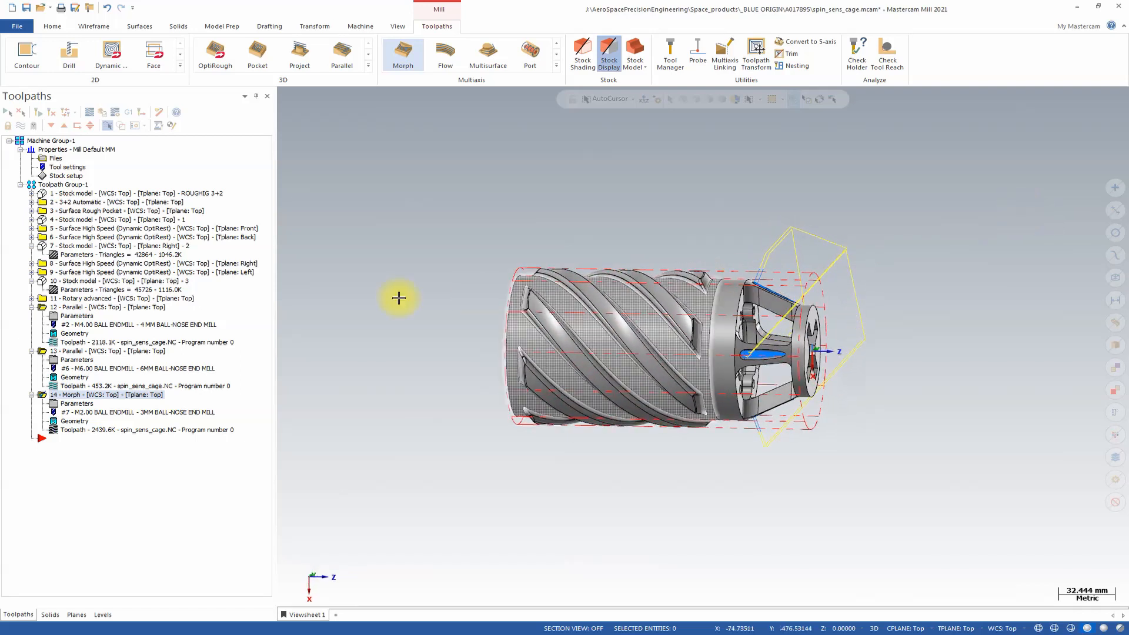
{"action": "left_click", "coordinate": [73, 404]}
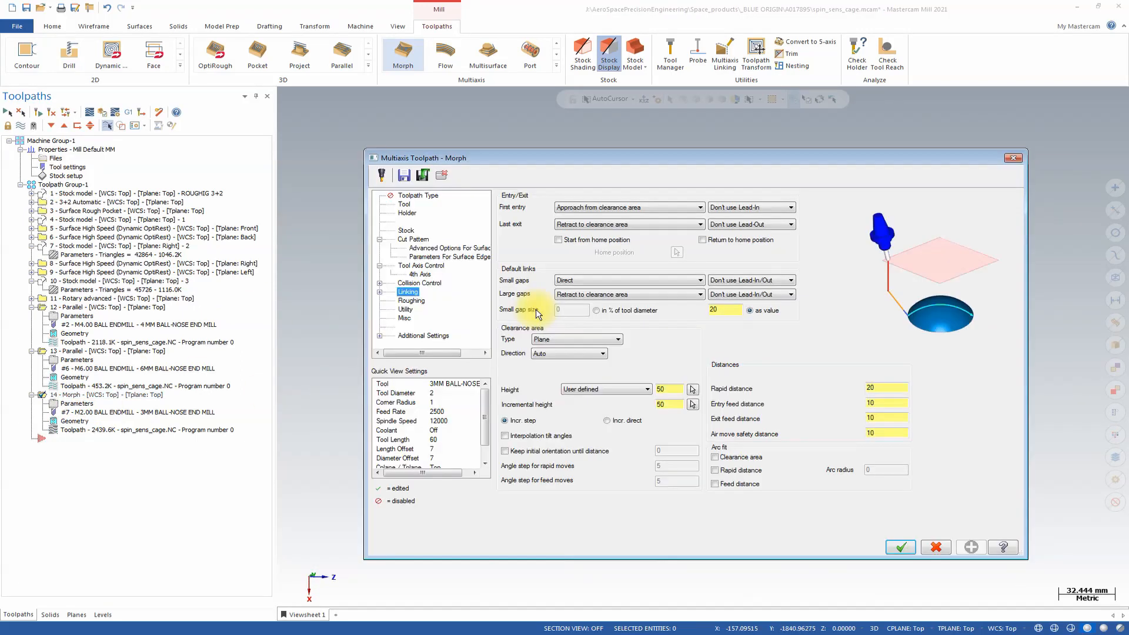
{"action": "left_click", "coordinate": [560, 339]}
{"action": "left_click", "coordinate": [566, 357]}
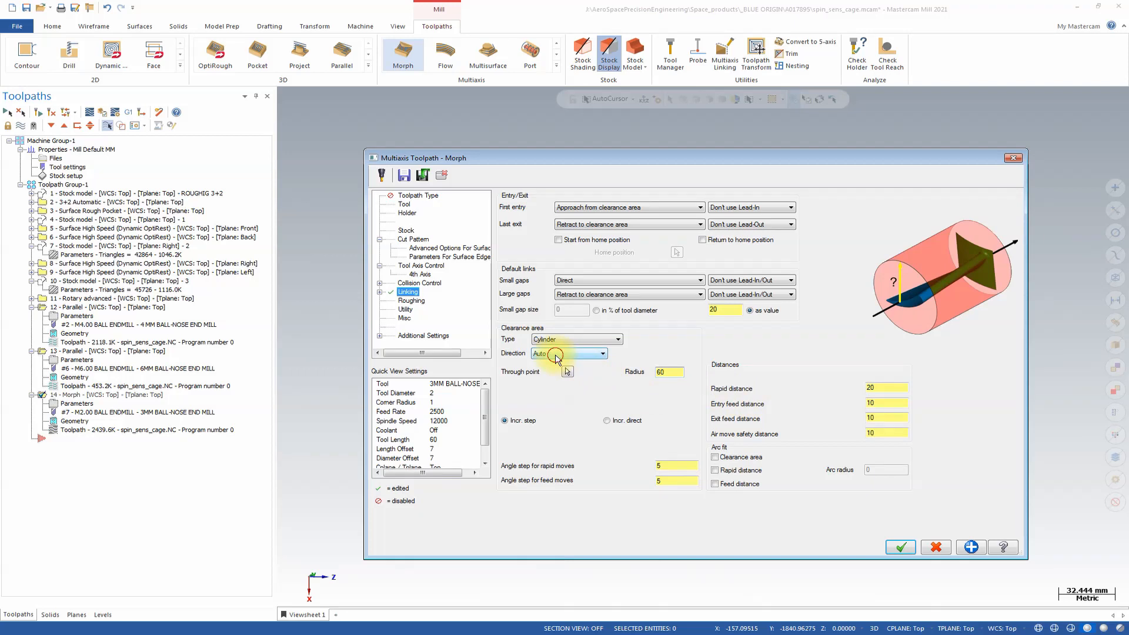
{"action": "left_click", "coordinate": [557, 355]}
{"action": "left_click", "coordinate": [588, 385]}
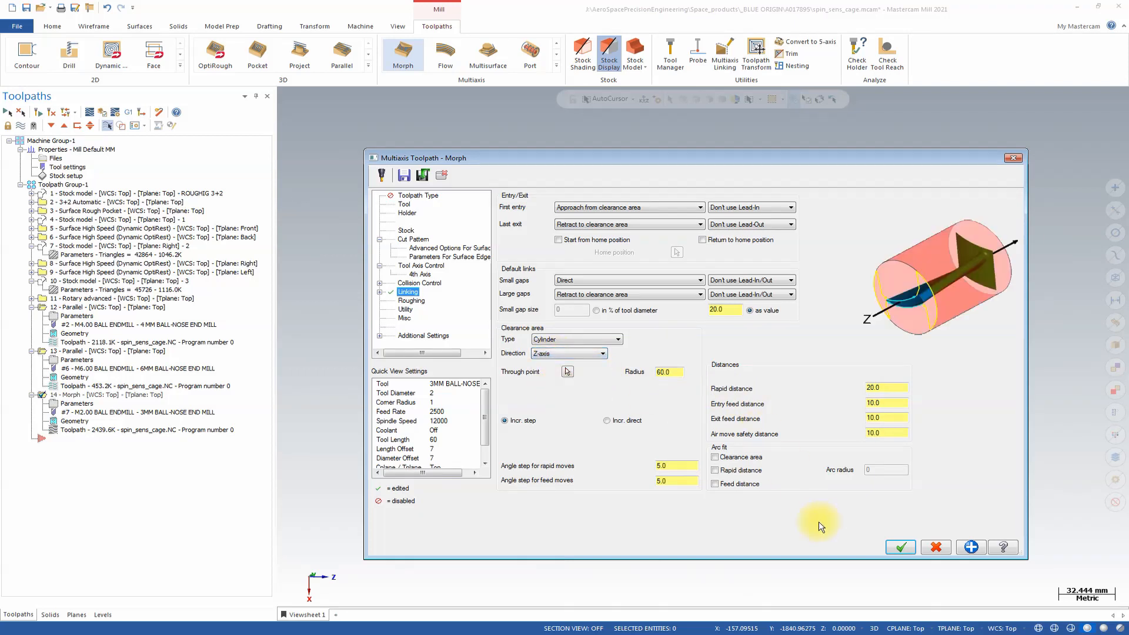
{"action": "left_click", "coordinate": [894, 549]}
{"action": "left_click", "coordinate": [38, 113]}
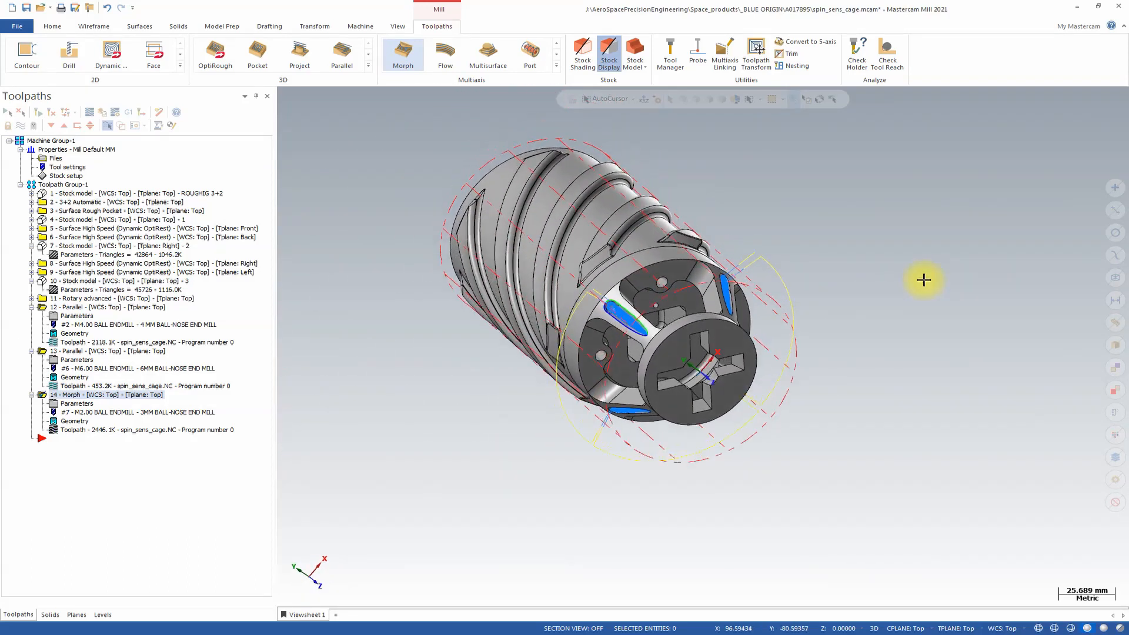
Make level 1000, fluid drum with sensor housing, the main level and hide level 4, Morph roughing wireframe.
{"action": "left_click", "coordinate": [103, 615]}
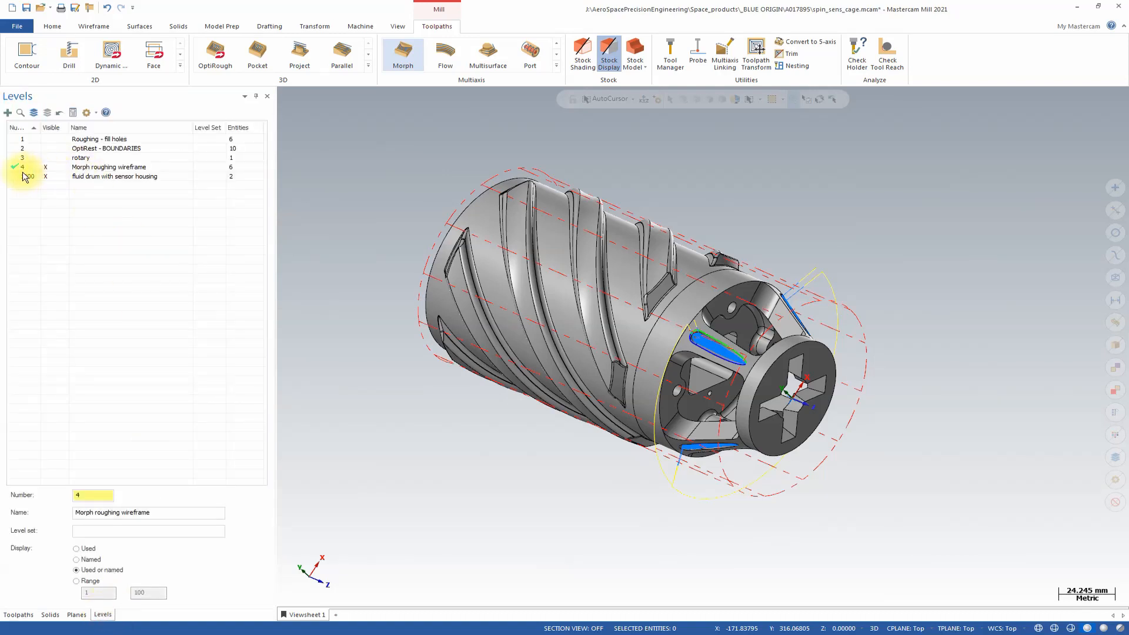
{"action": "left_click", "coordinate": [23, 176]}
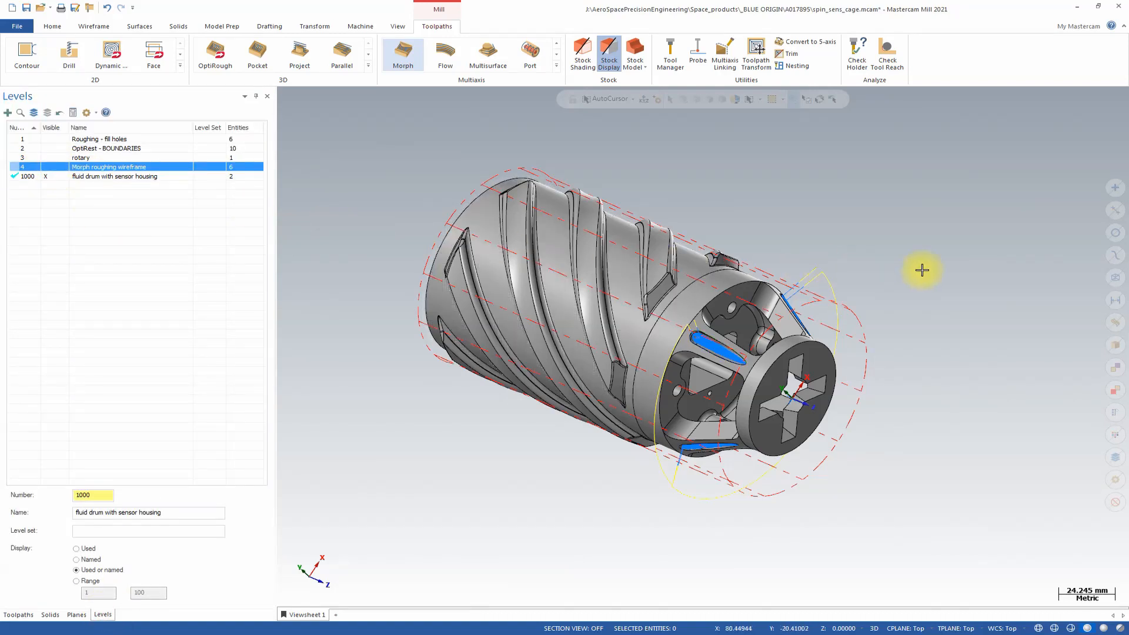
Review the machine group's tools in the Tool Manager and close it.
{"action": "middle_click_drag", "start_coordinate": [921, 270], "coordinate": [1063, 476]}
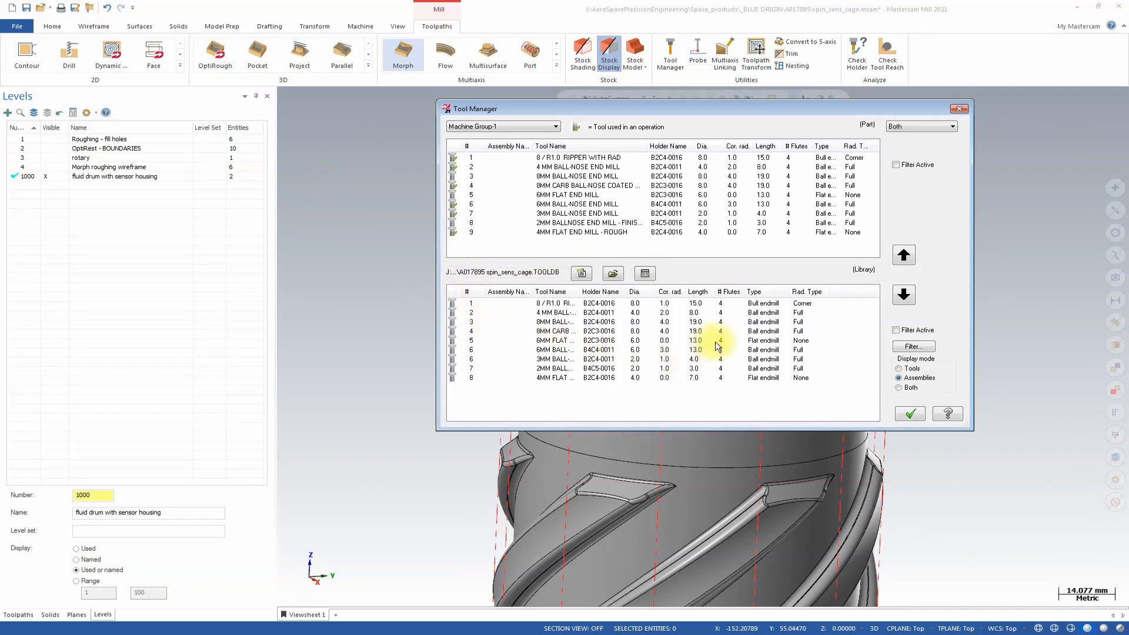
{"action": "left_click", "coordinate": [959, 108]}
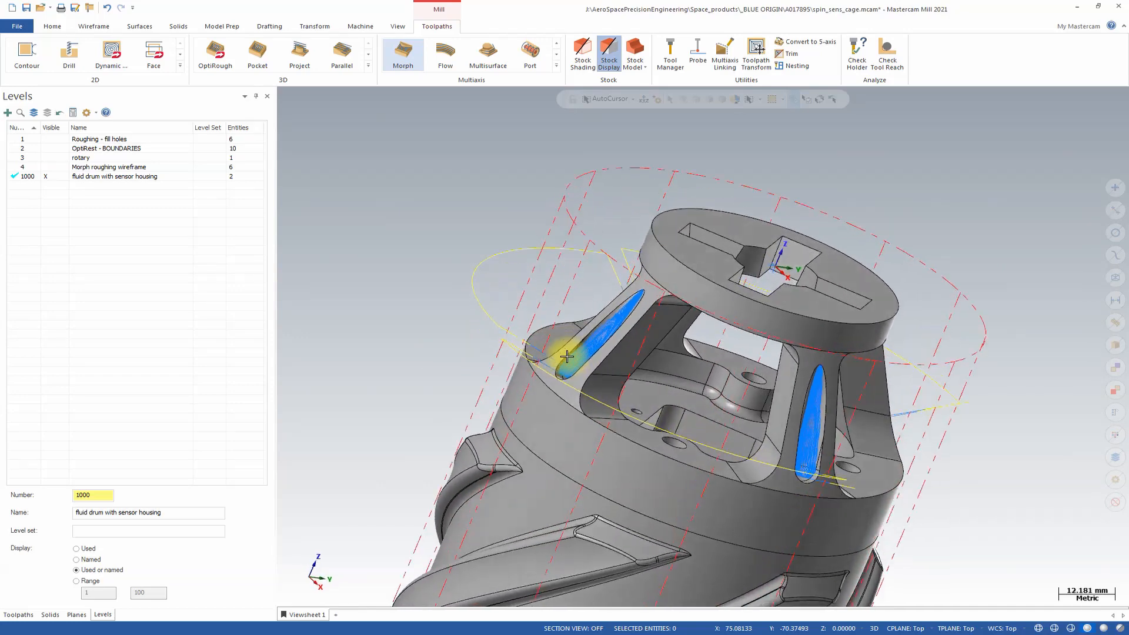